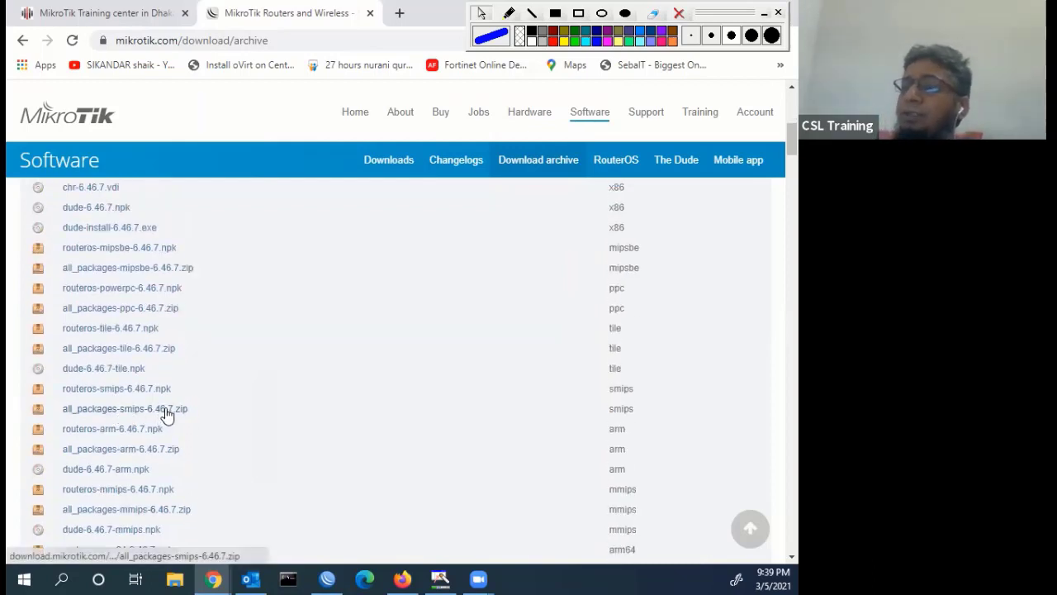
- Download all_packages-smips-6.46.7.zip from the MikroTik download archive to the Desktop and show the browser's downloads
left_click(166, 413)
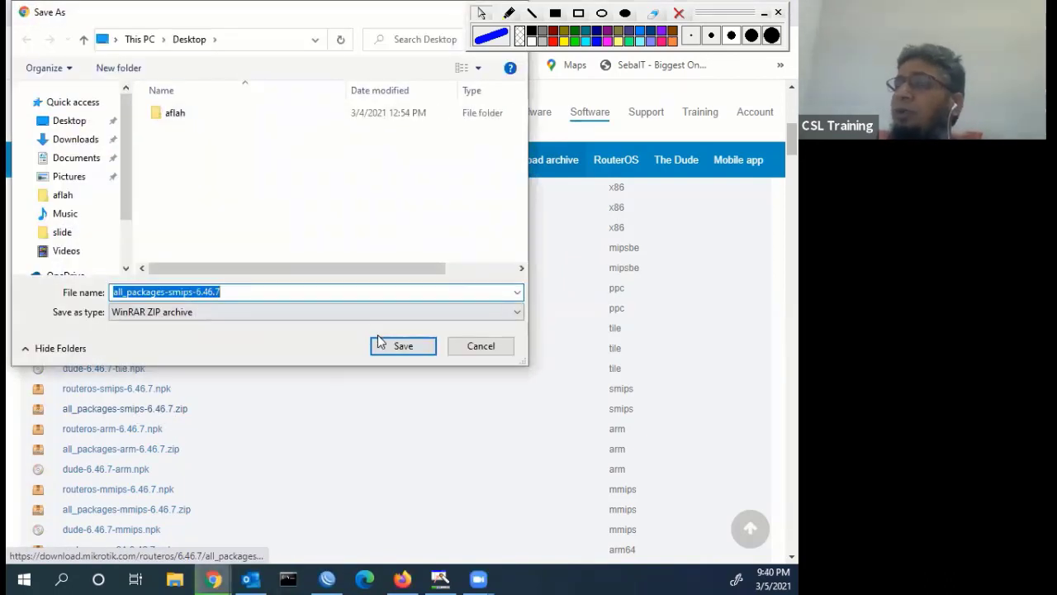
left_click(403, 346)
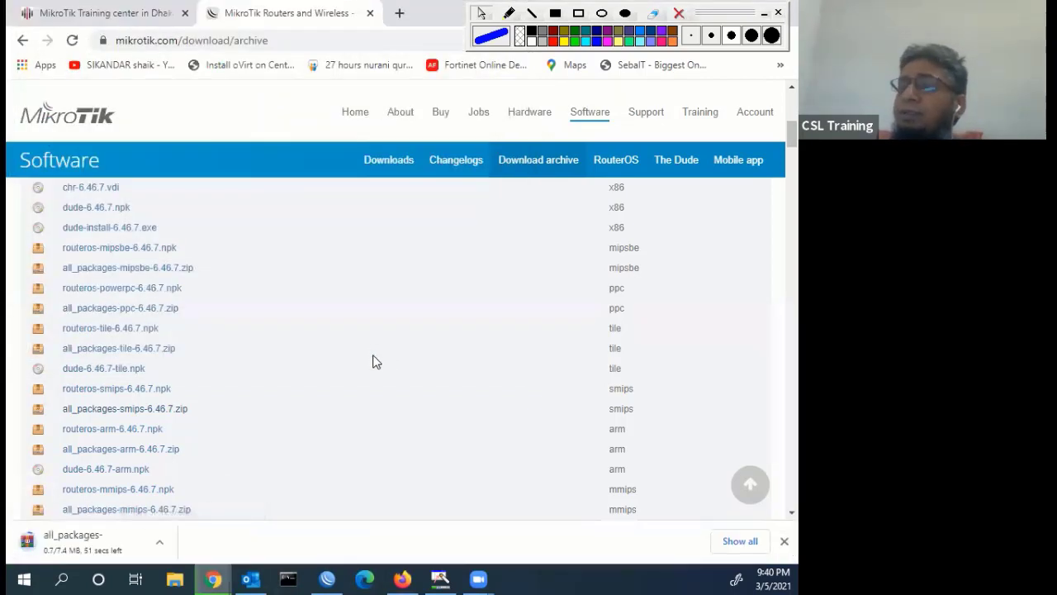
left_click(739, 542)
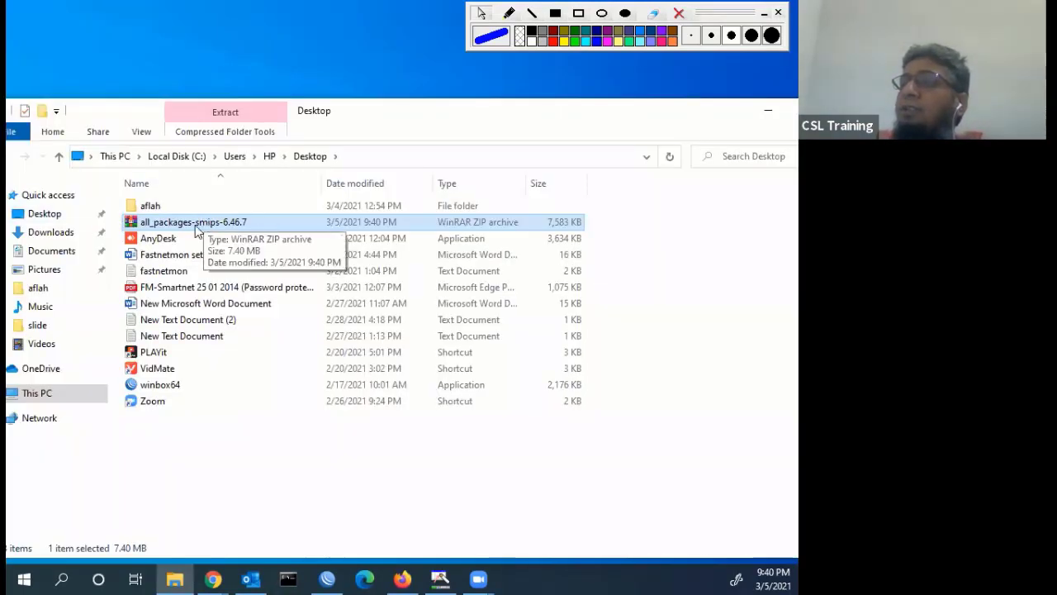
- Extract the all_packages-smips-6.46.7 archive on the Desktop into a folder of the same name
double_click(191, 223)
right_click(193, 223)
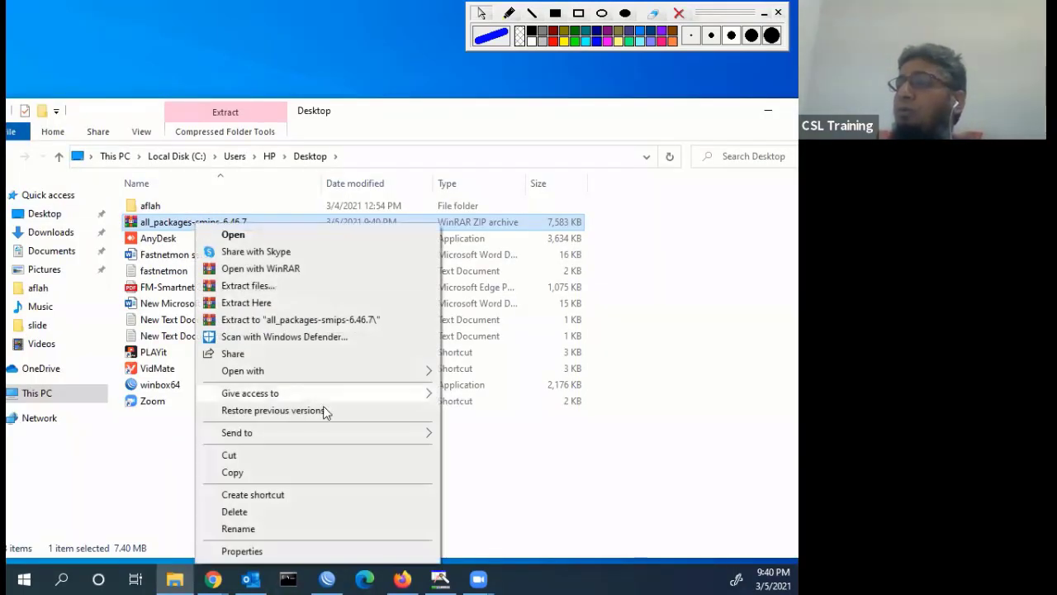
left_click(297, 323)
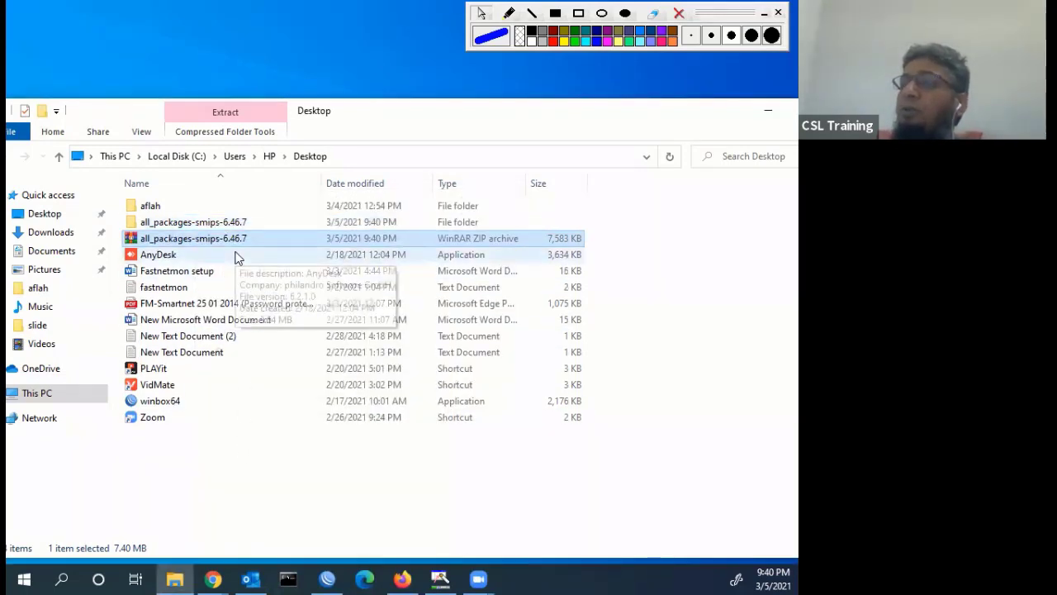
- Copy all the NPK package files from the extracted all_packages-smips-6.46.7 folder
left_click(195, 224)
double_click(195, 224)
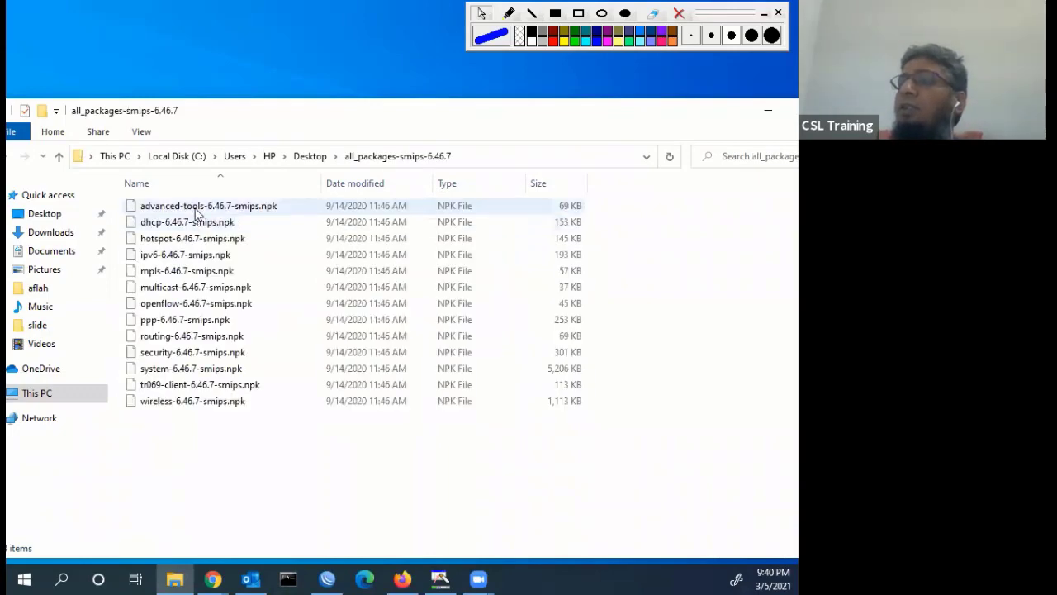
left_click(196, 212)
key("ctrl+a")
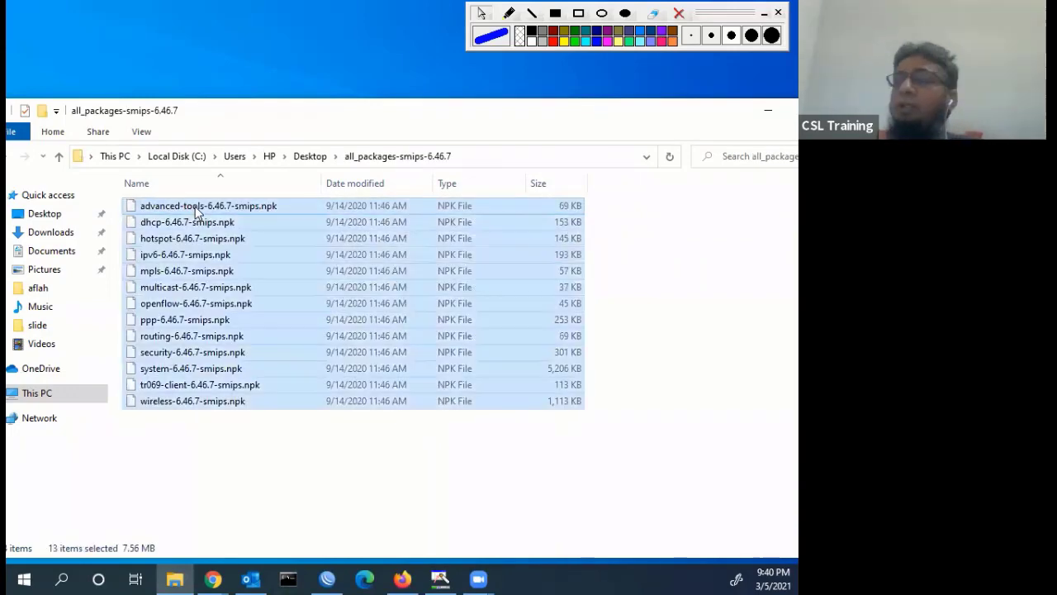
right_click(196, 212)
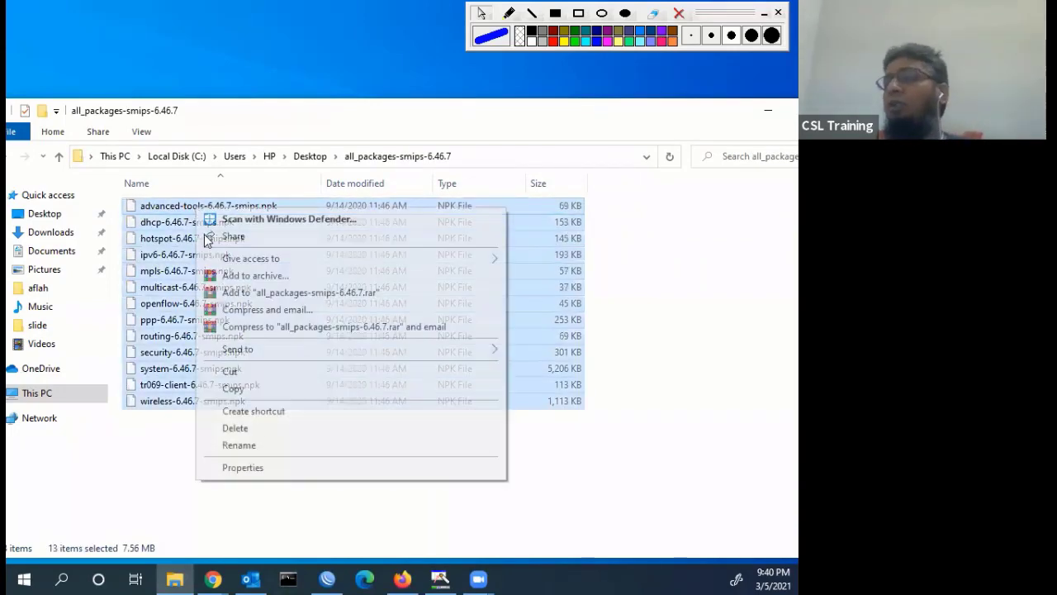
left_click(261, 390)
- Switch to WinBox, close the Resources window and paste the copied packages into the router's file list
left_click(327, 578)
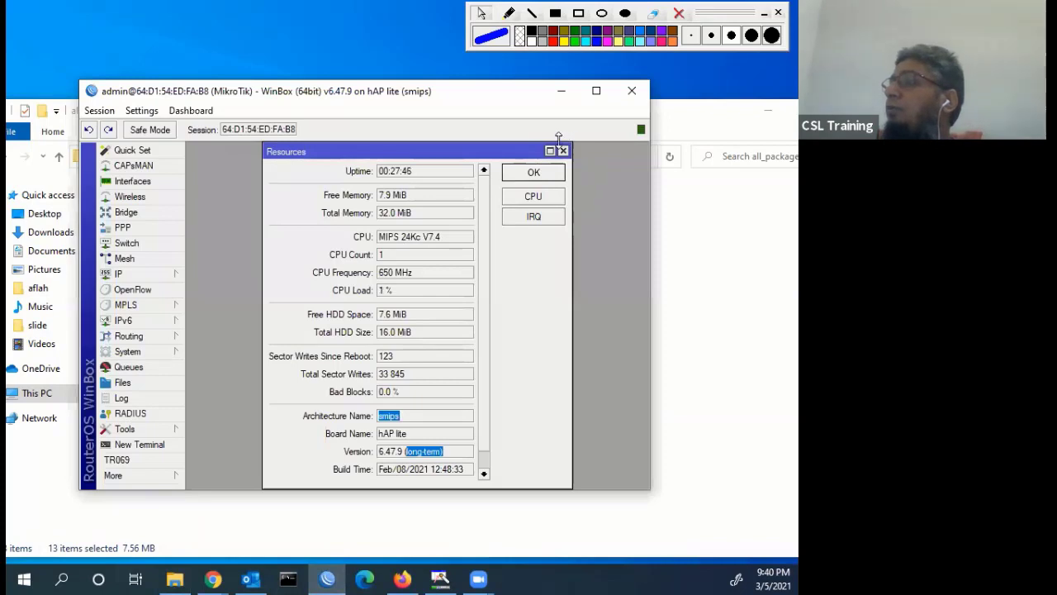
left_click(563, 151)
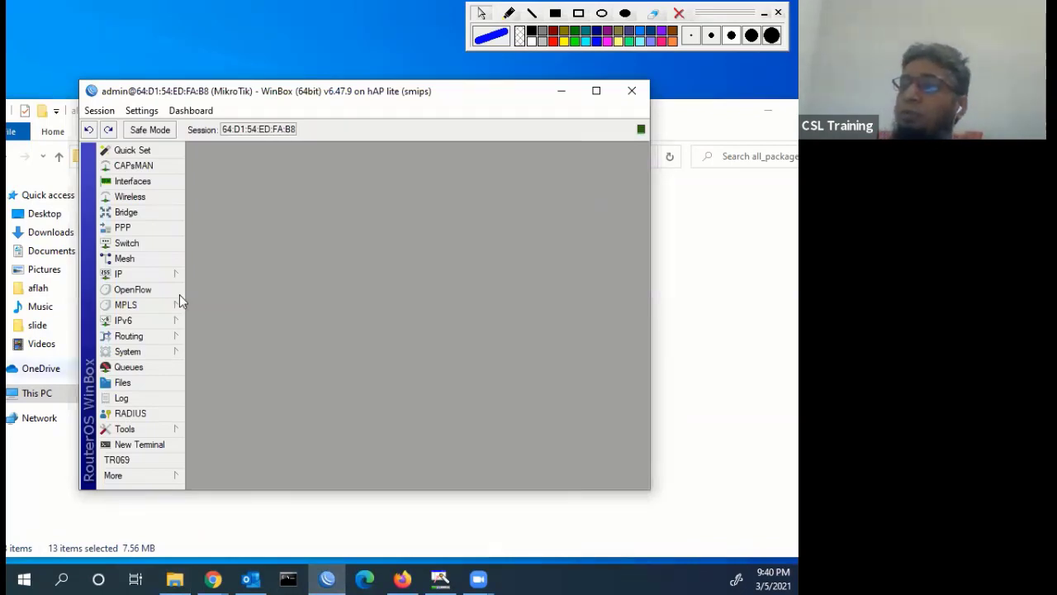
left_click(133, 384)
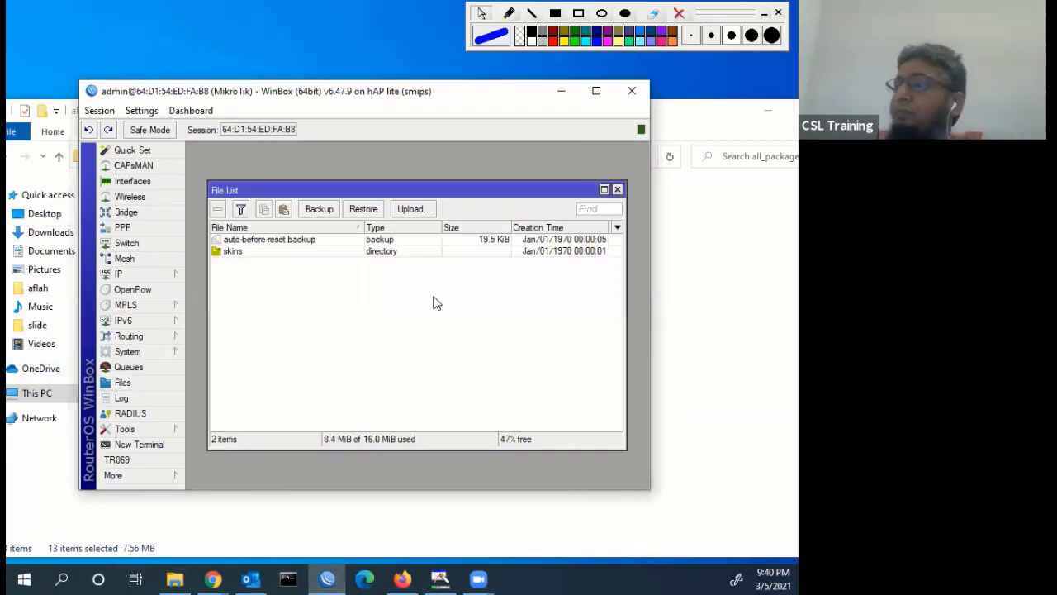
left_click(288, 208)
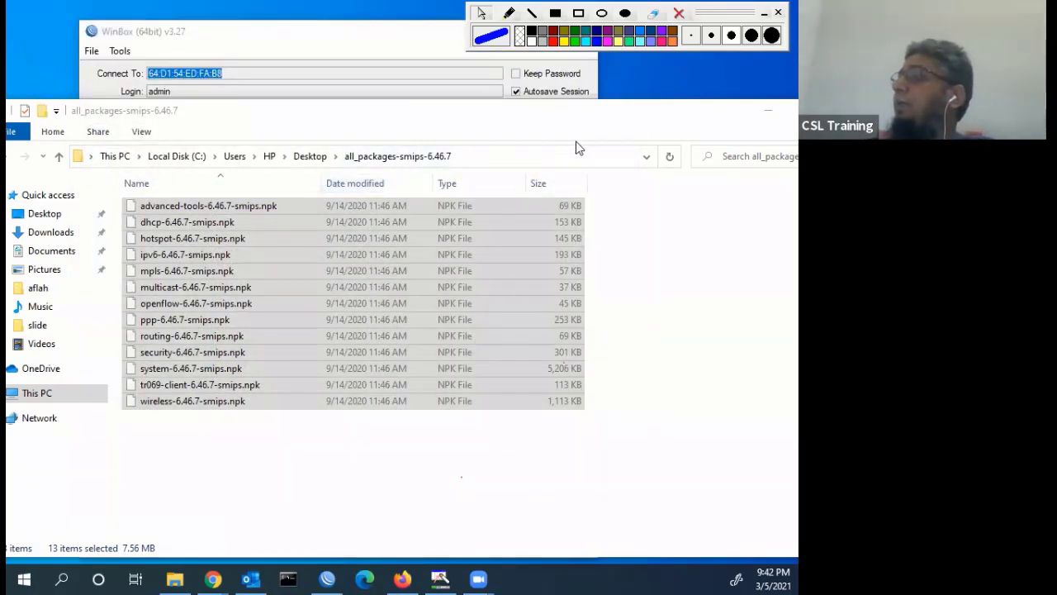
- Reconnect to the disconnected router, check the uploaded 6.46.7 packages in its file list, and maximize the WinBox window
left_click(763, 114)
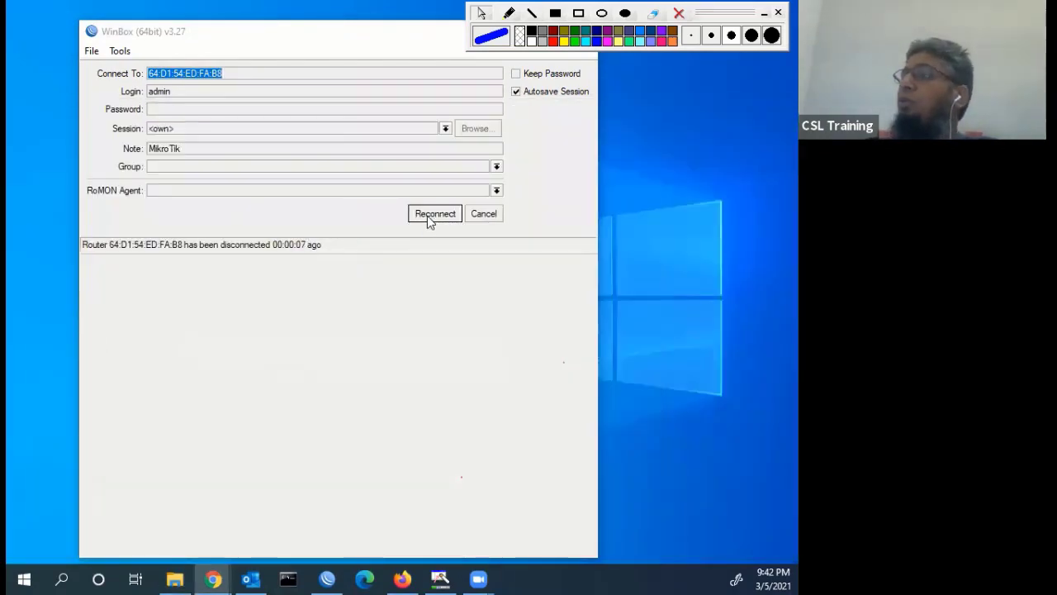
left_click(433, 214)
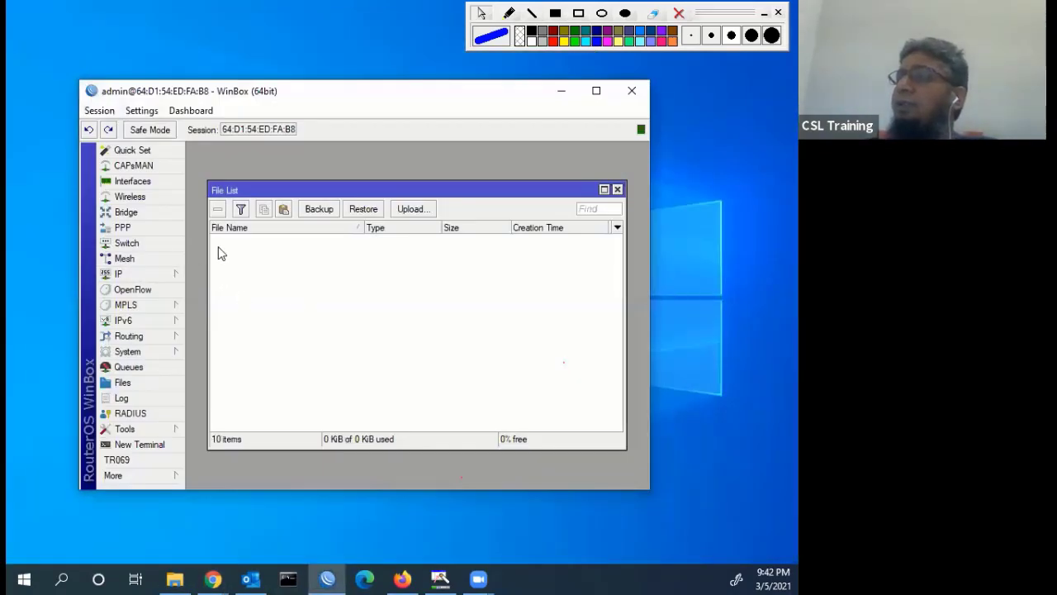
left_click(288, 346)
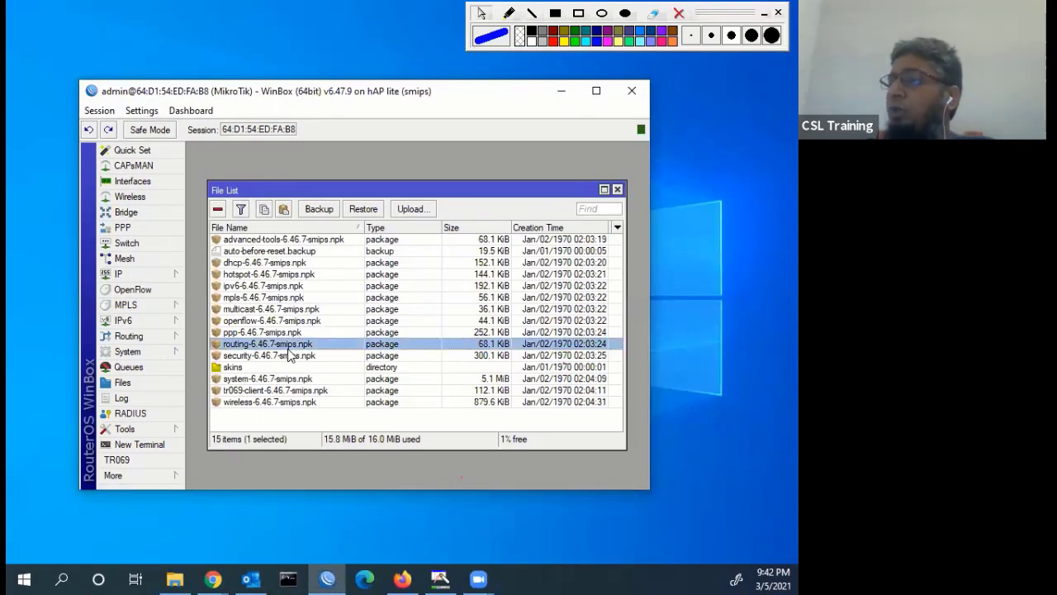
left_click(619, 191)
left_click(597, 92)
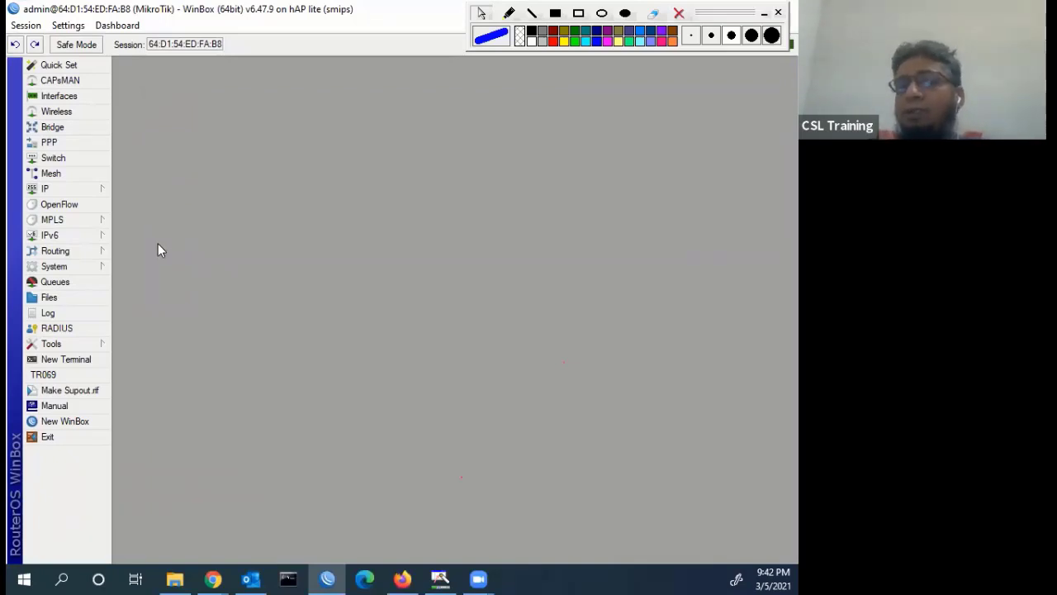
- Recheck the uploaded 6.46.7 files against the installed package list, and downgrade the router with a reboot
left_click(73, 268)
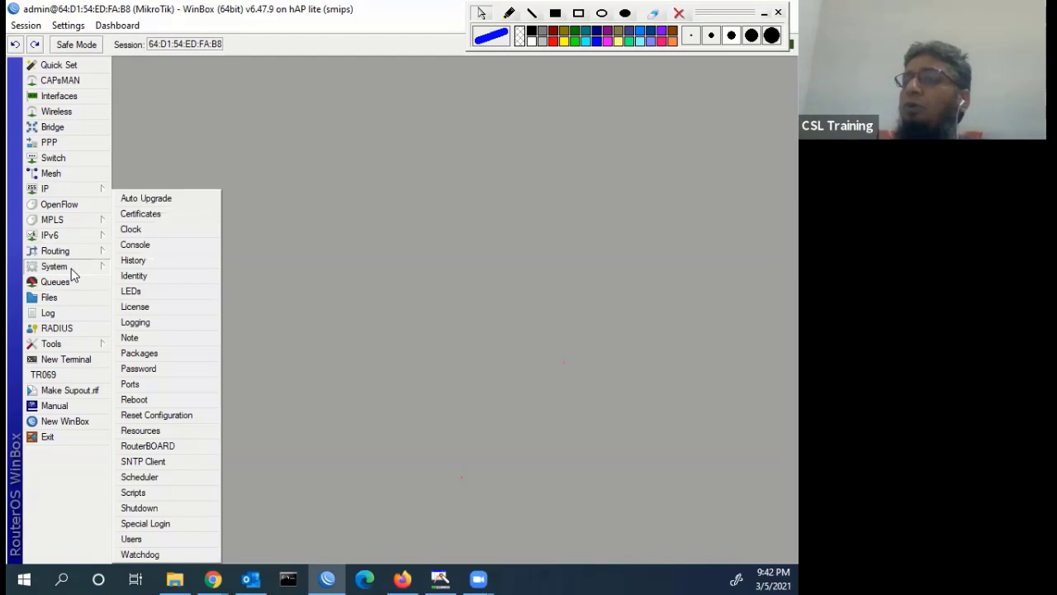
left_click(169, 355)
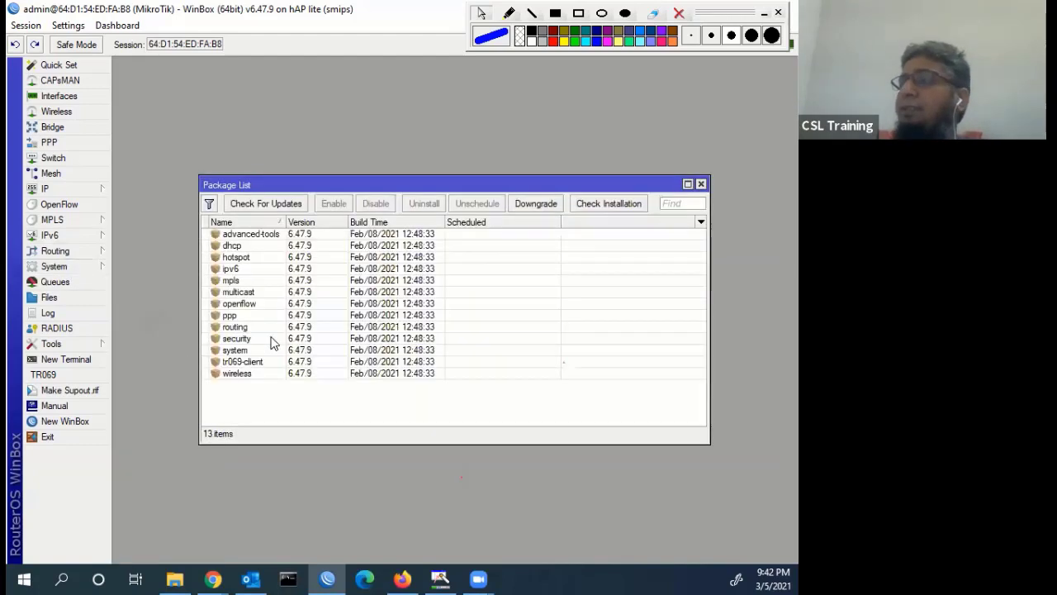
left_click(49, 298)
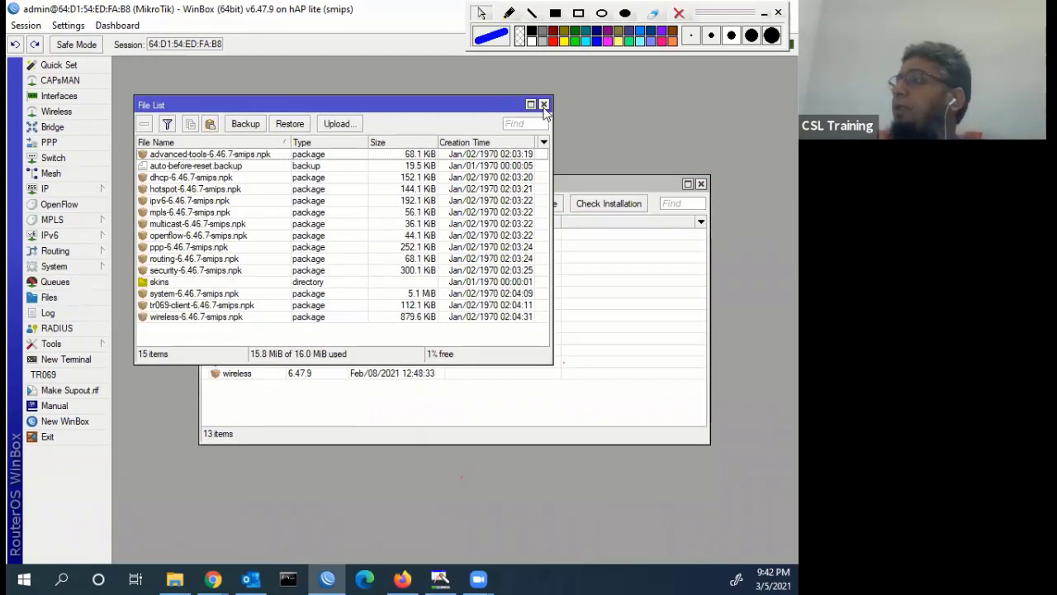
left_click(544, 104)
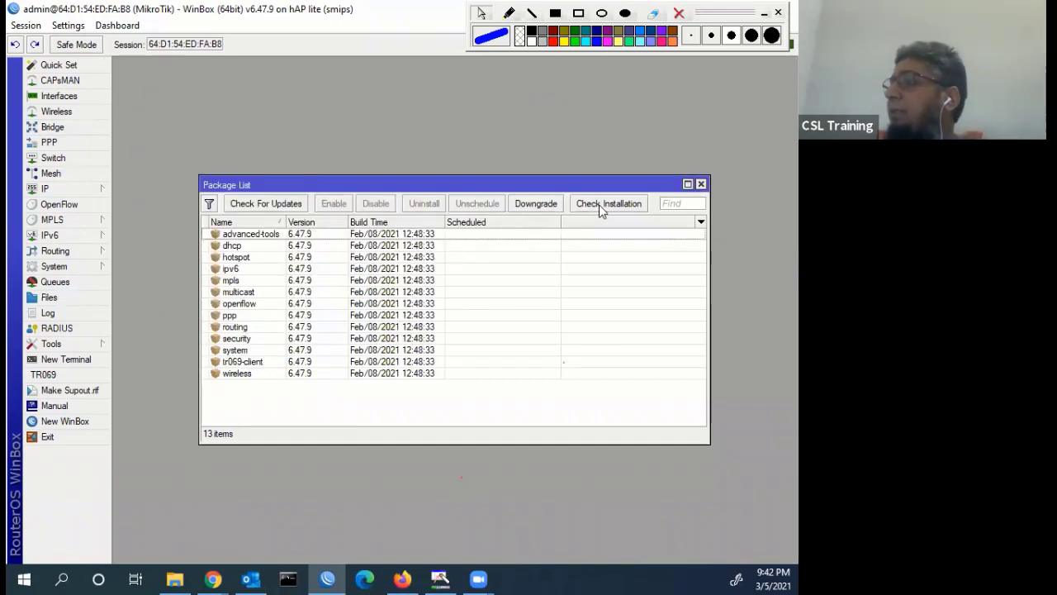
left_click(535, 204)
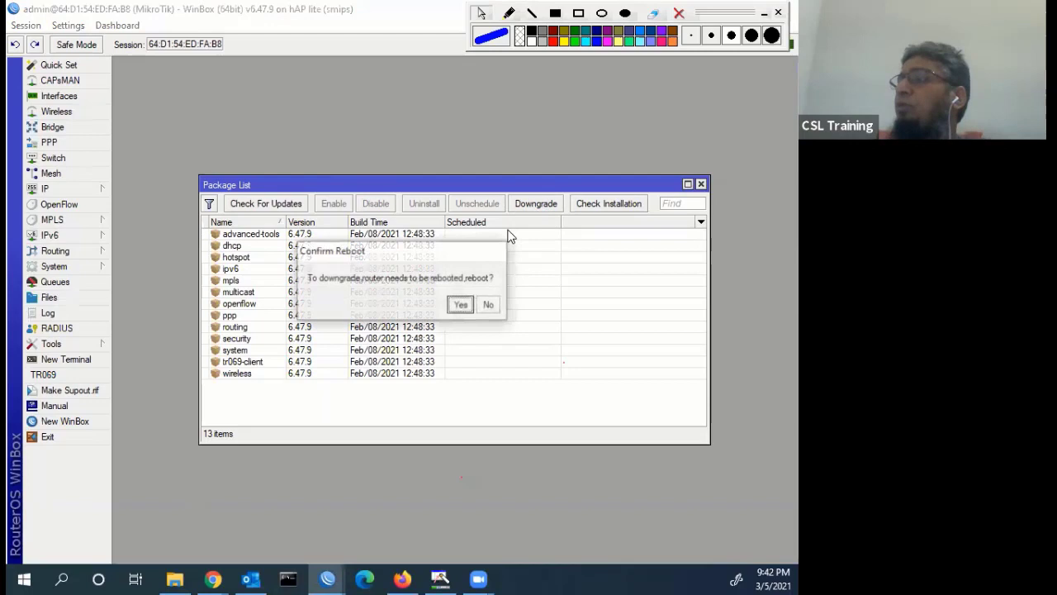
left_click(460, 306)
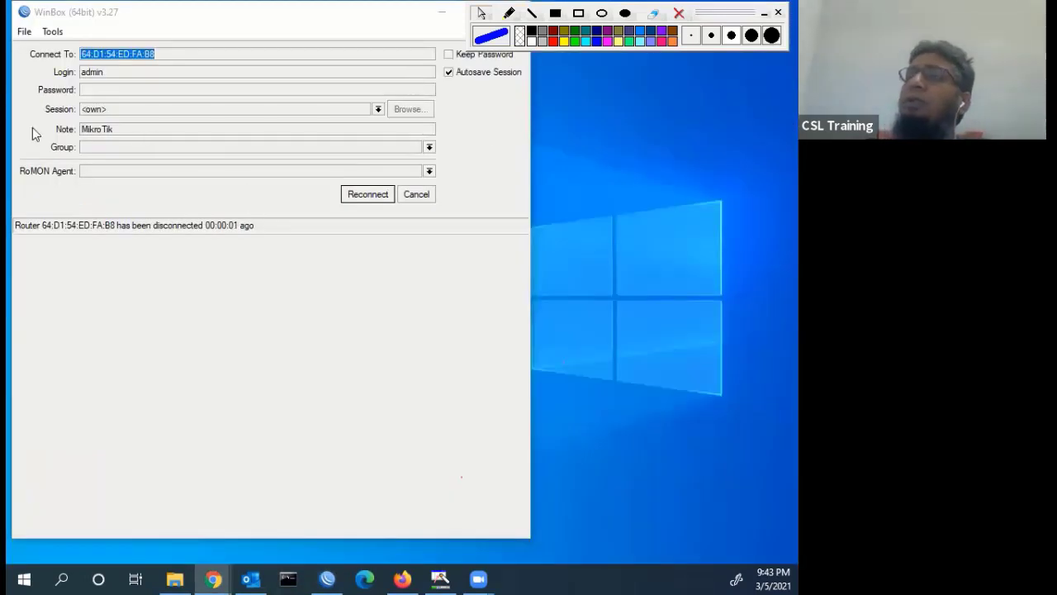
- Cancel the pending reconnection, refresh the neighbor list until the rebooted router appears, and connect to it as admin
left_click(415, 194)
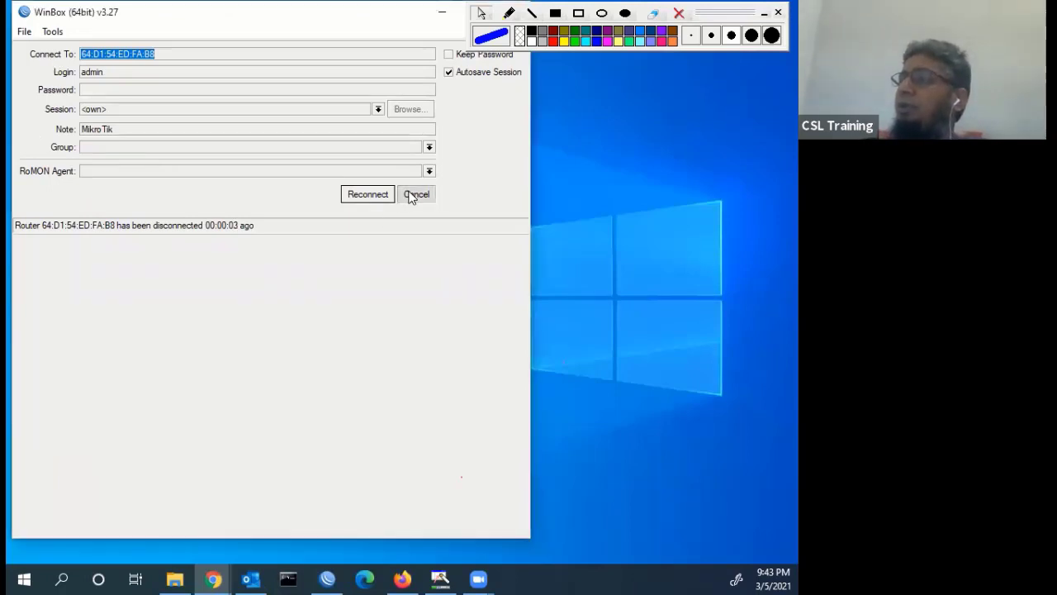
left_click(79, 249)
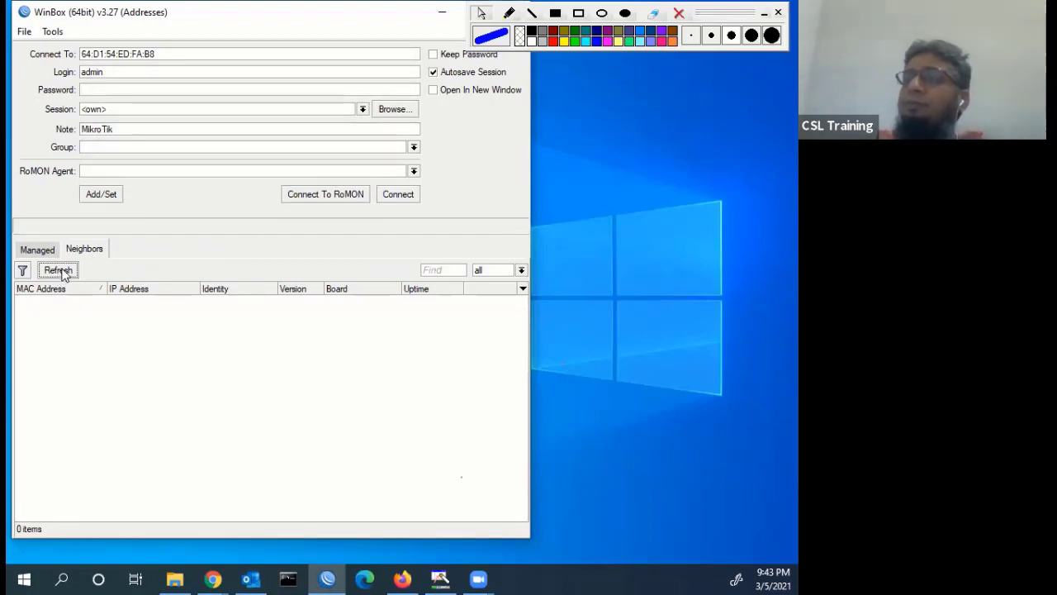
left_click(60, 271)
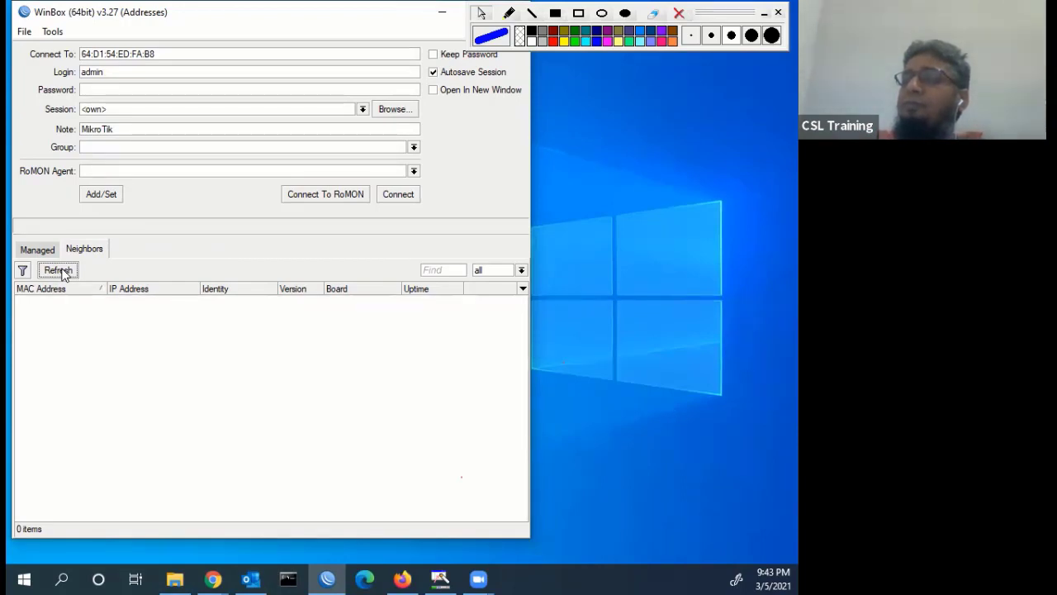
left_click(62, 271)
left_click(60, 271)
left_click(62, 273)
left_click(61, 271)
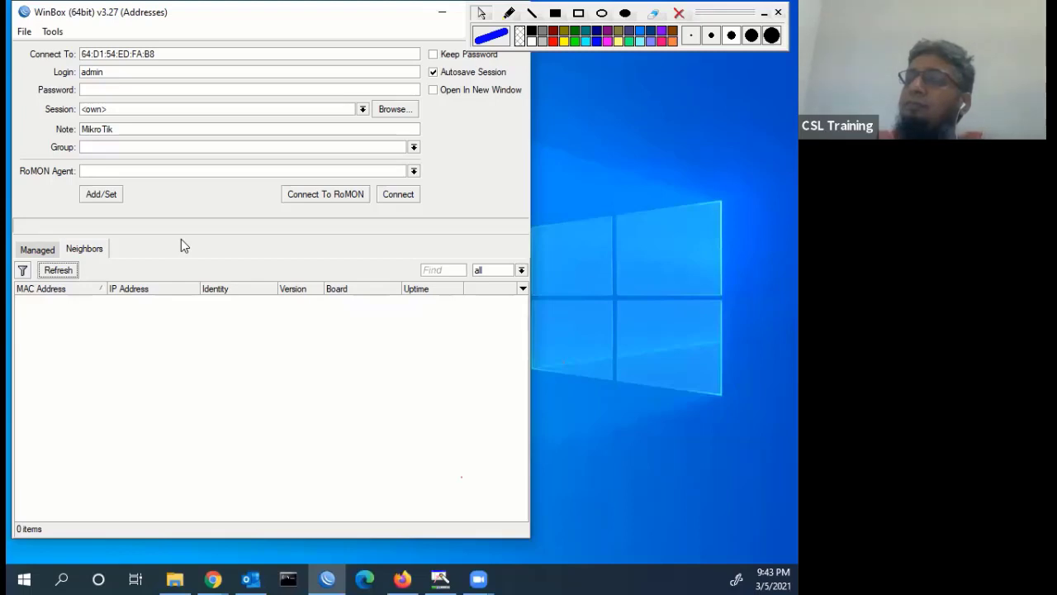
left_click(57, 271)
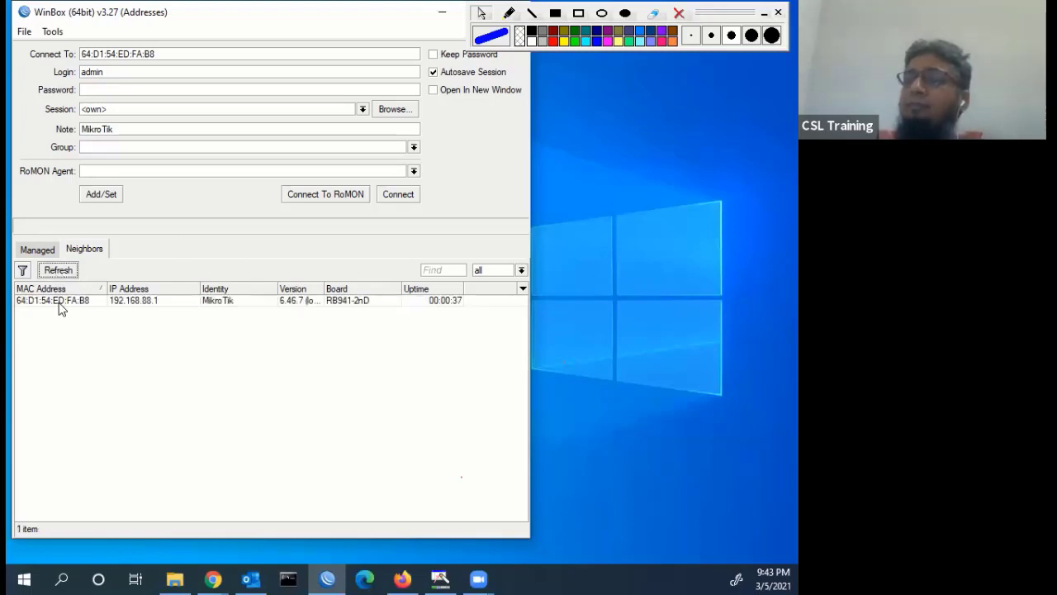
left_click(67, 303)
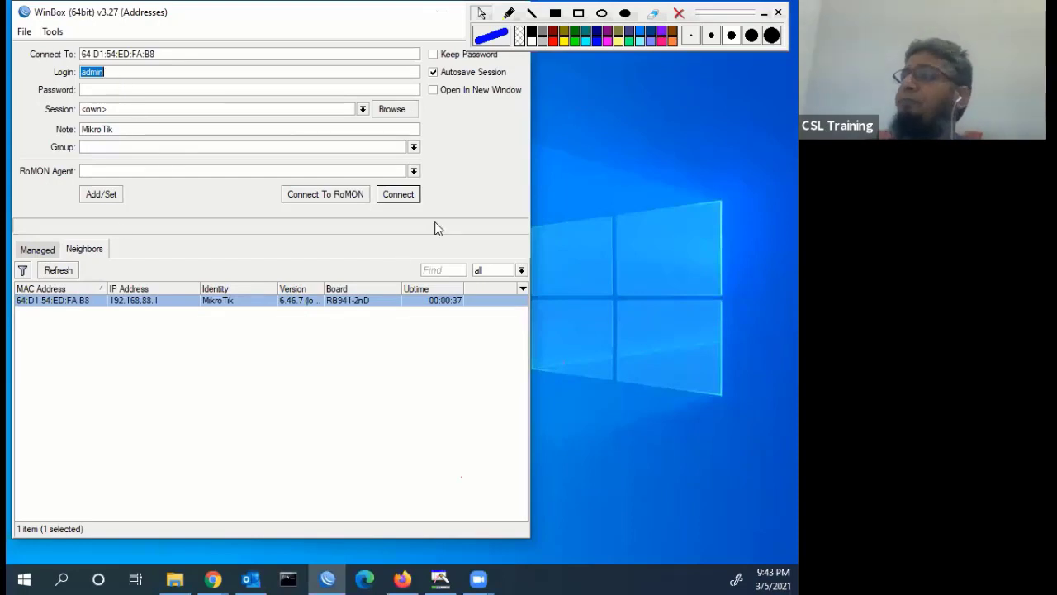
left_click(398, 194)
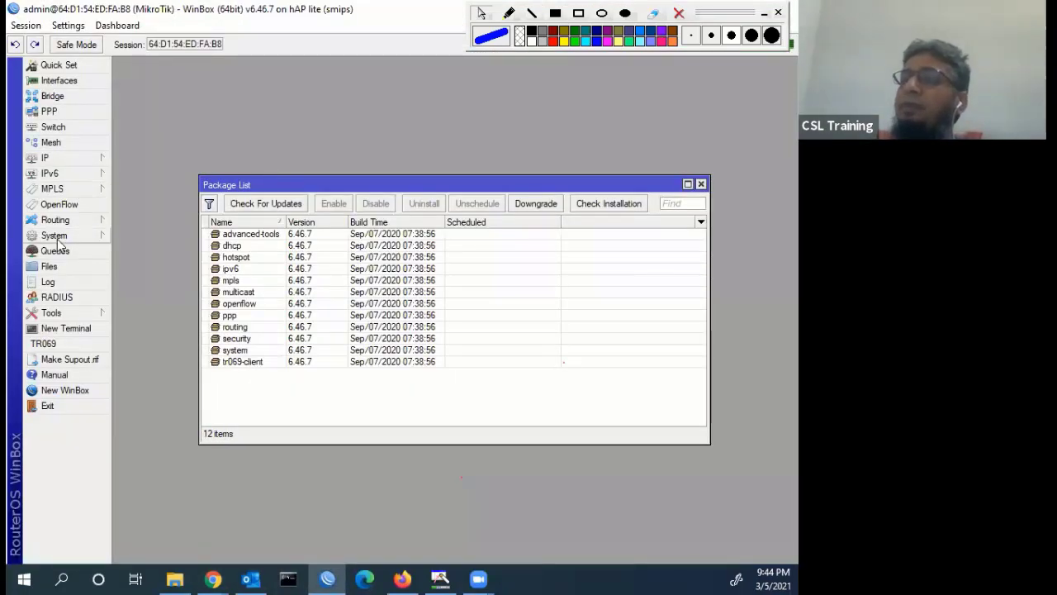
- Check the RouterOS version in the router's system resources, and close the Resources and Package List windows
left_click(57, 236)
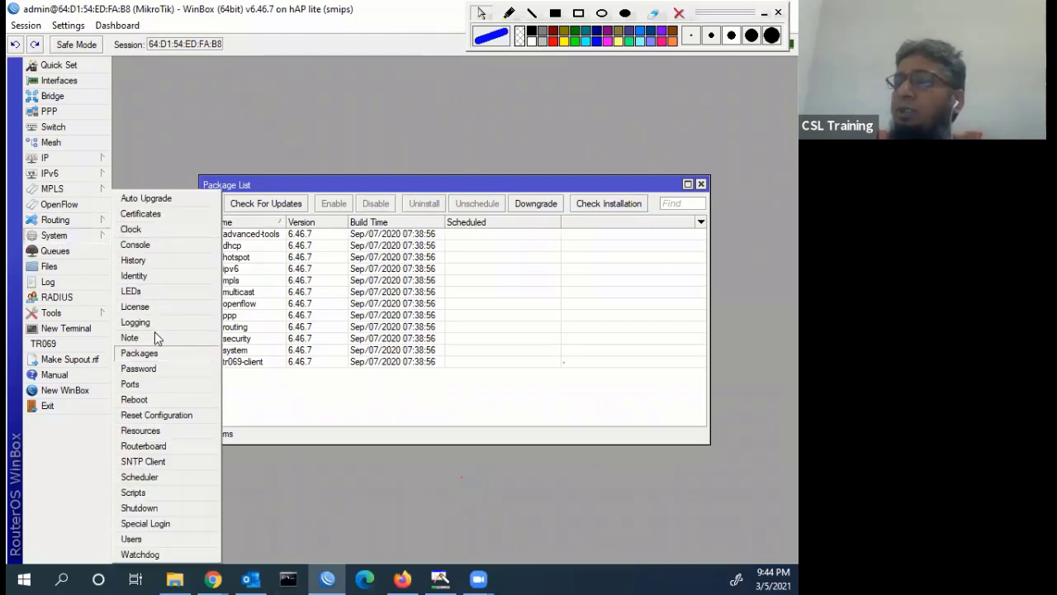
left_click(149, 432)
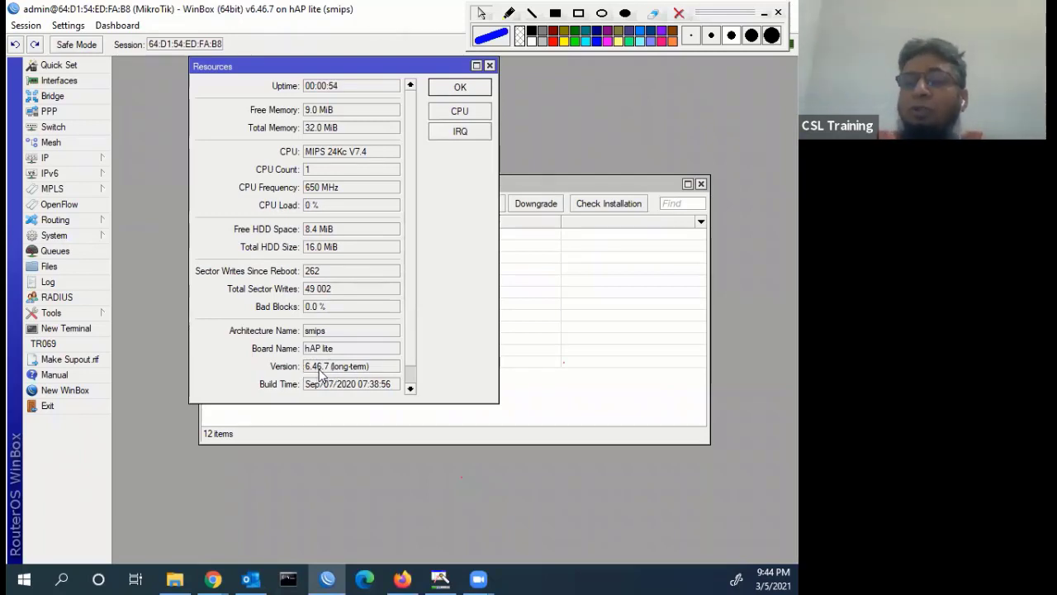
left_click(489, 66)
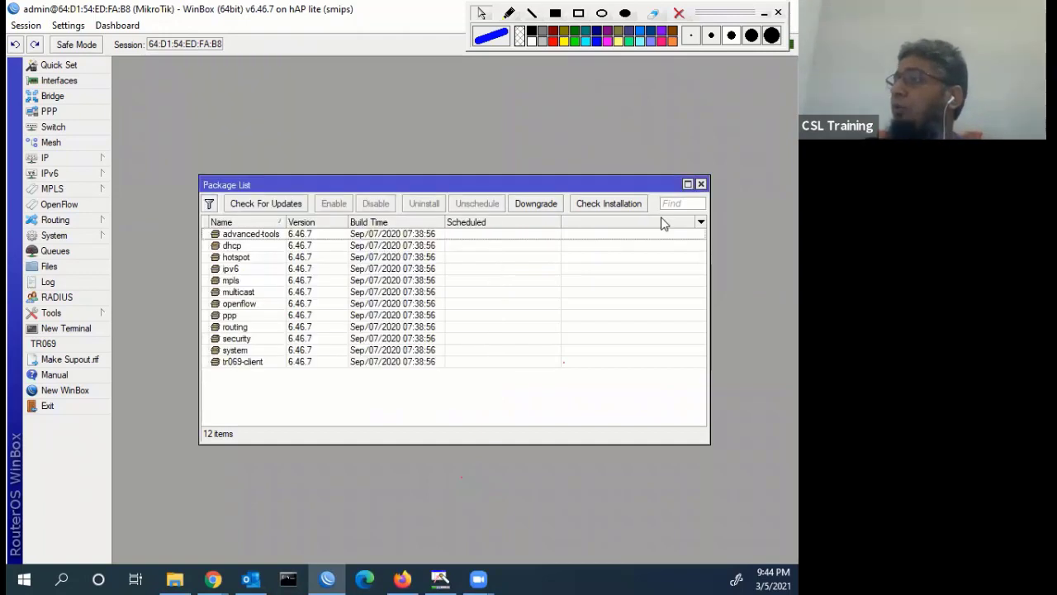
left_click(701, 184)
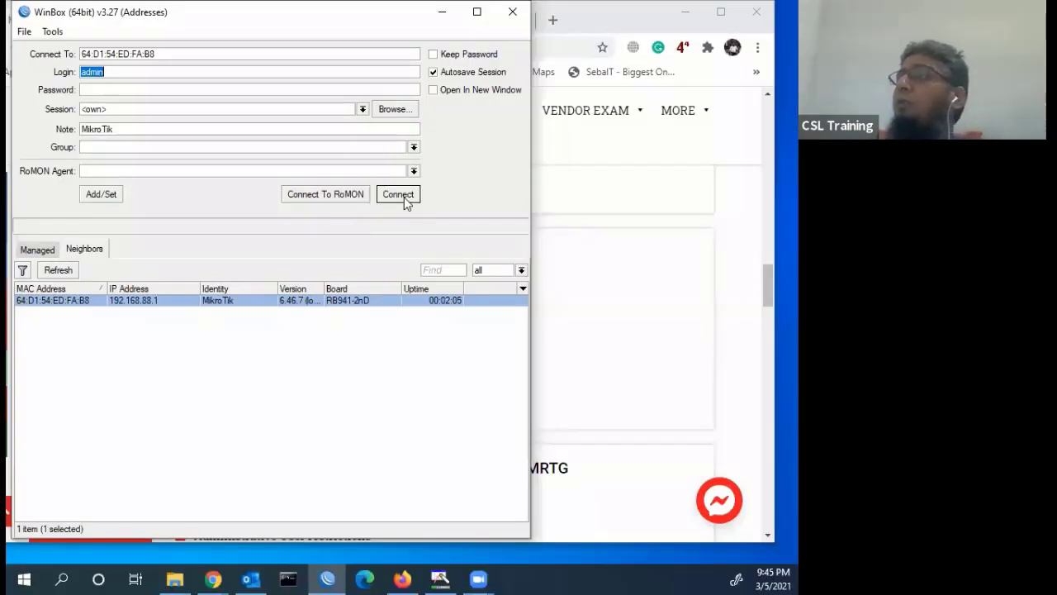
- Connect to the MikroTik router again from the neighbor list and open its queue list
left_click(398, 195)
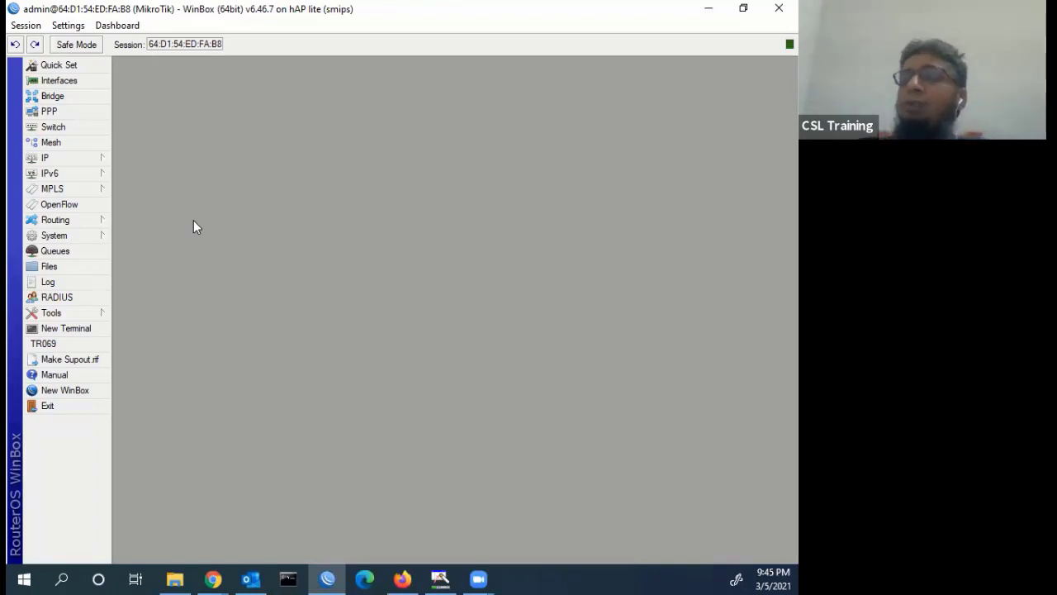
left_click(59, 252)
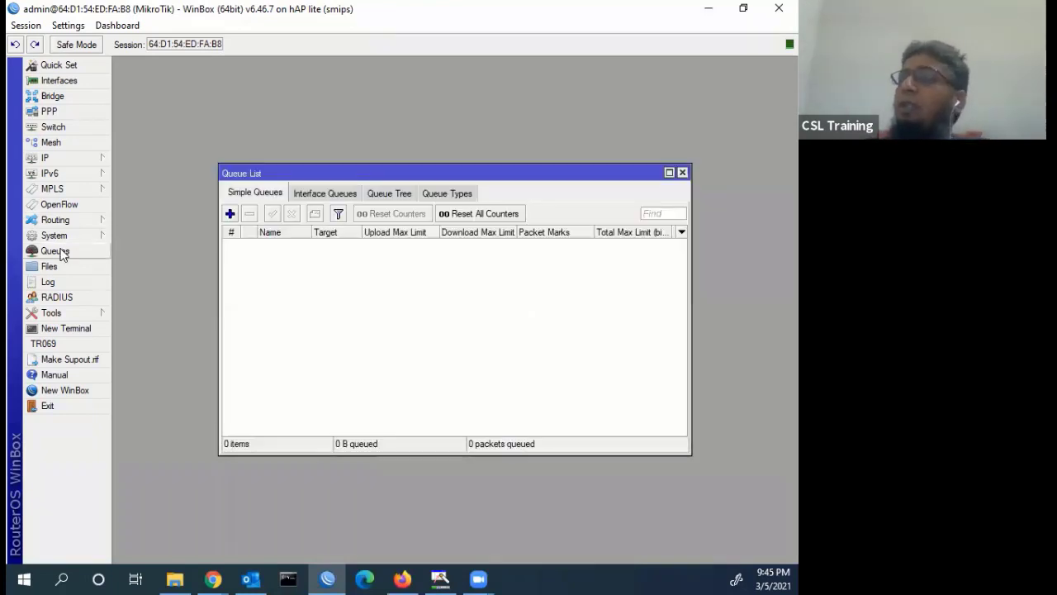
- Maximize and close the queue list, and check the ether2-LAN entry in the router's IP address list
double_click(361, 176)
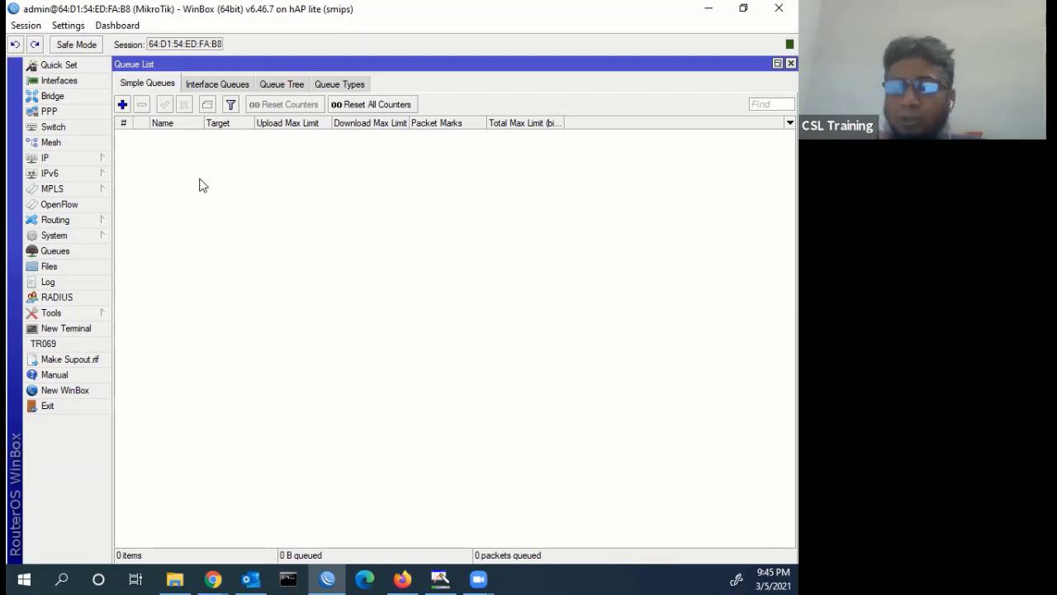
left_click(791, 64)
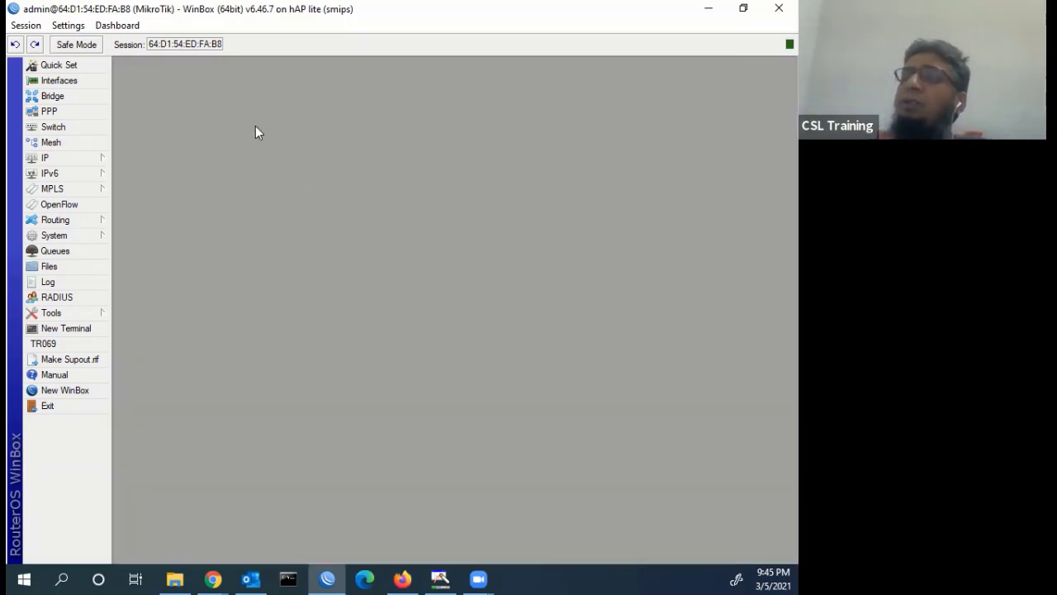
left_click(75, 158)
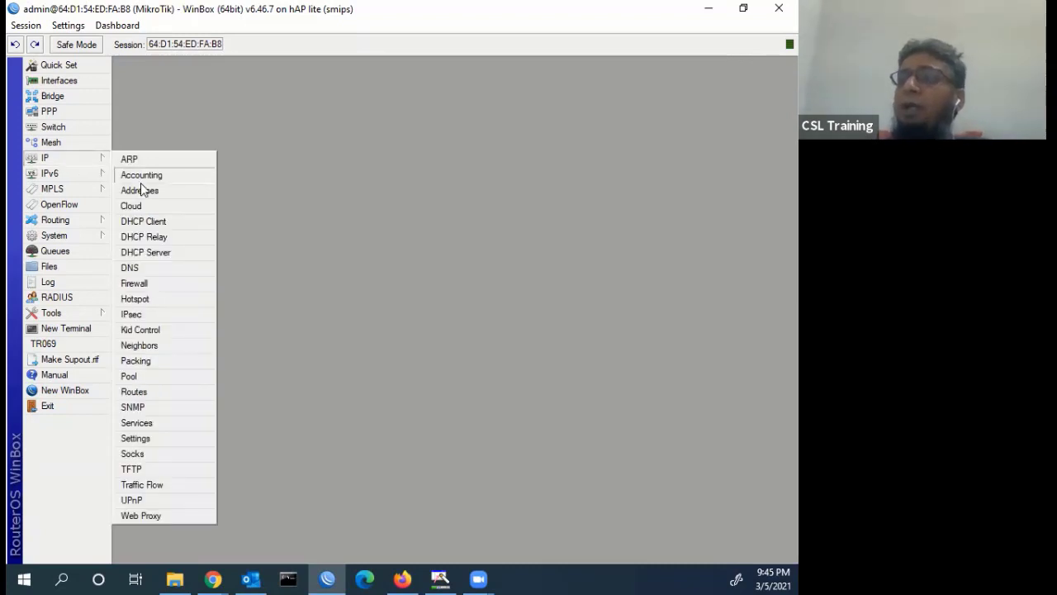
left_click(142, 187)
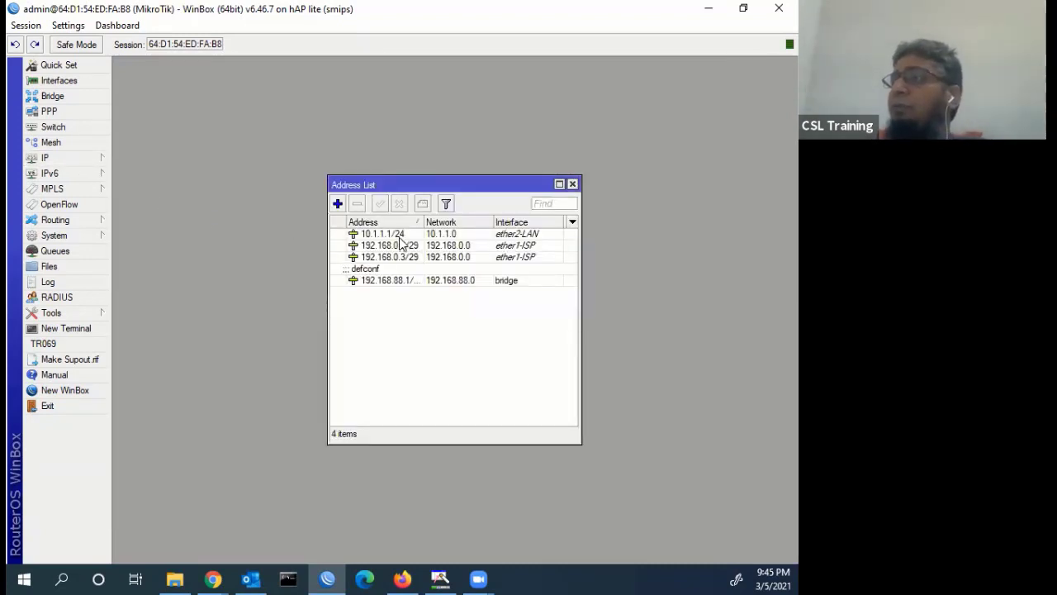
left_click(400, 236)
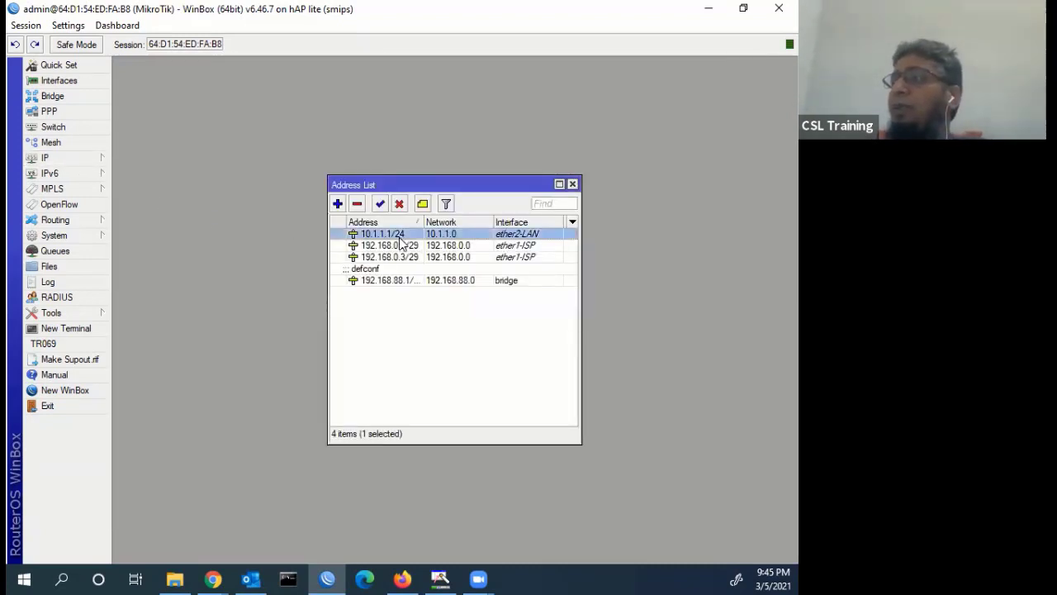
left_click(572, 183)
- Review the router's route list and its DNS settings, leaving both without changes
left_click(89, 159)
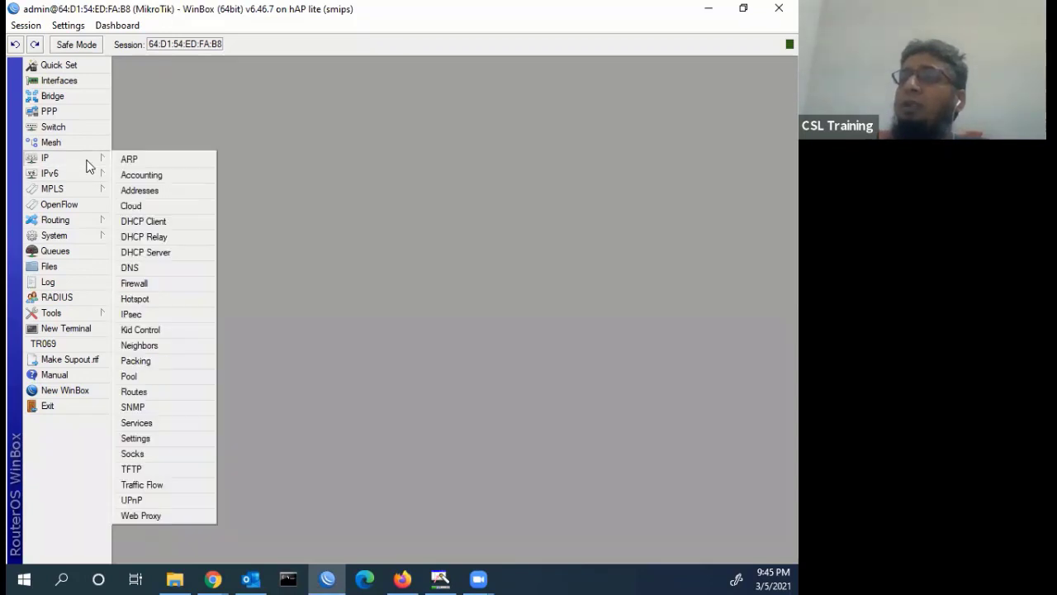
left_click(156, 392)
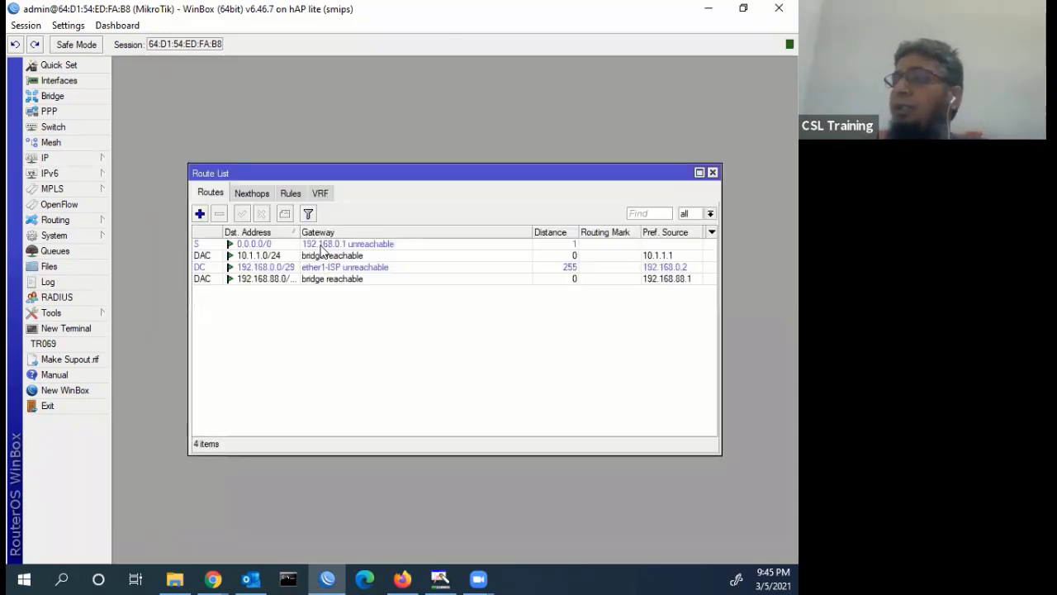
left_click(713, 172)
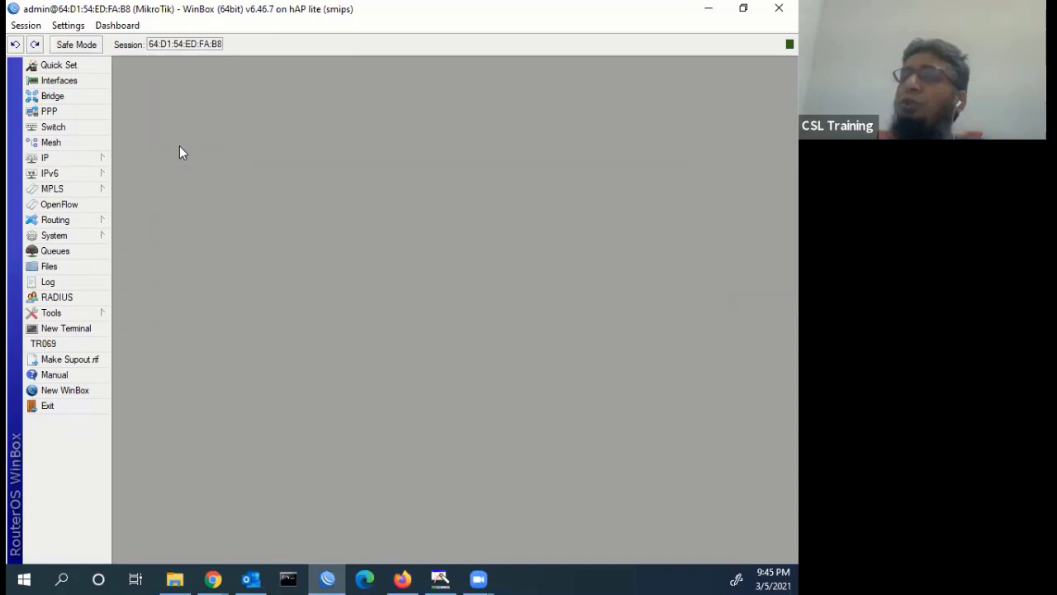
left_click(79, 161)
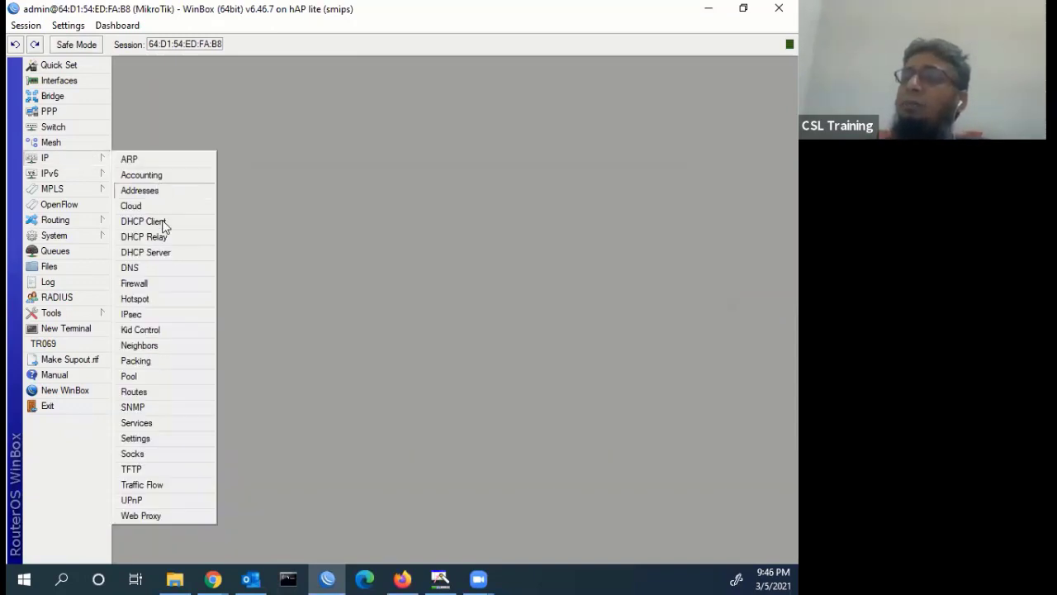
left_click(154, 265)
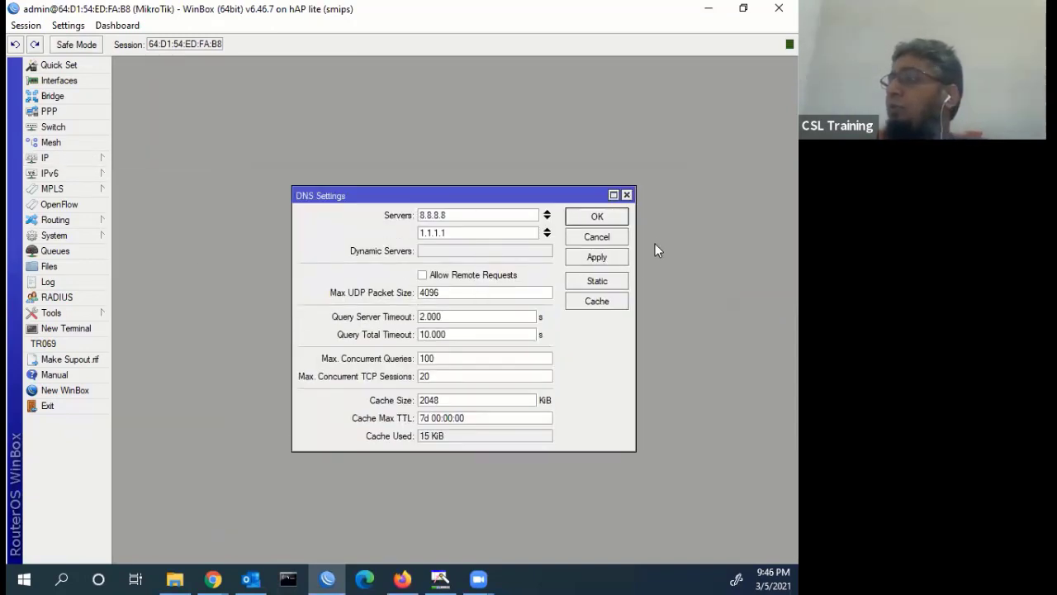
left_click(618, 238)
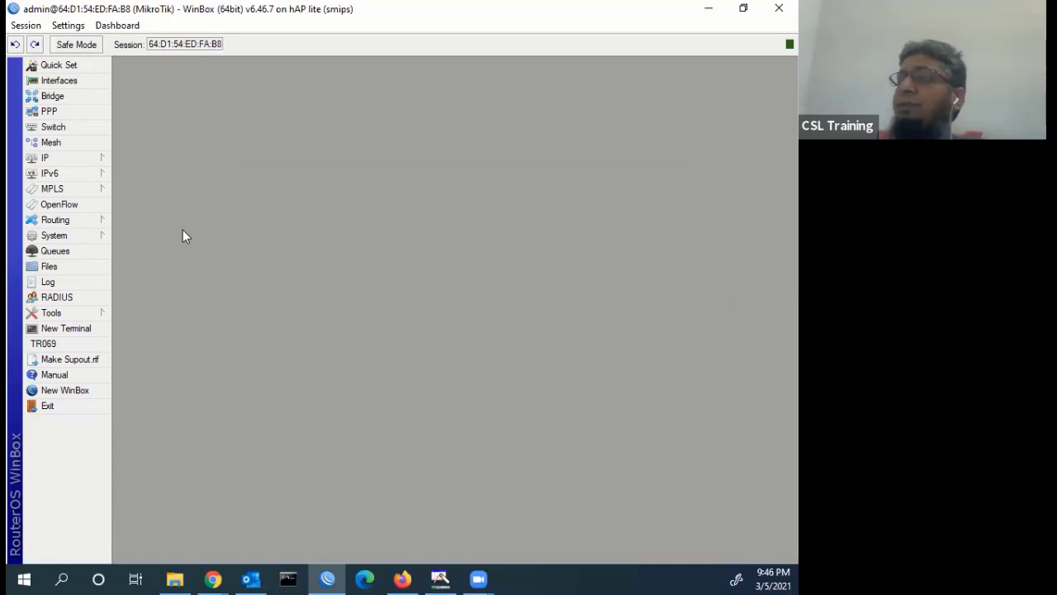
- Inspect the firewall's source NAT rules, widening the Src. Address and Action columns to read them in full
left_click(57, 157)
left_click(134, 282)
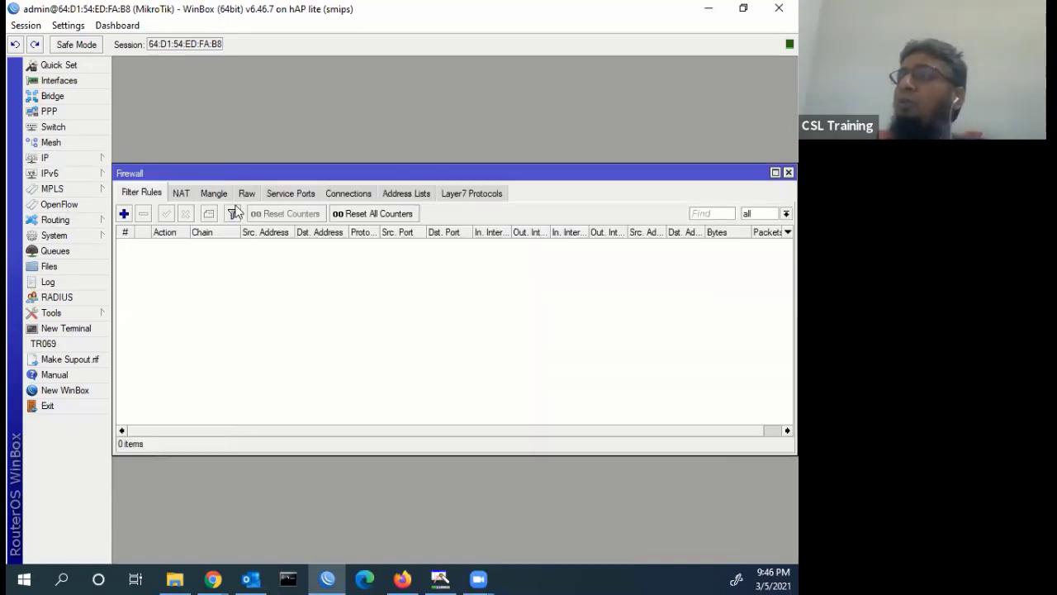
left_click(181, 193)
left_click(261, 254)
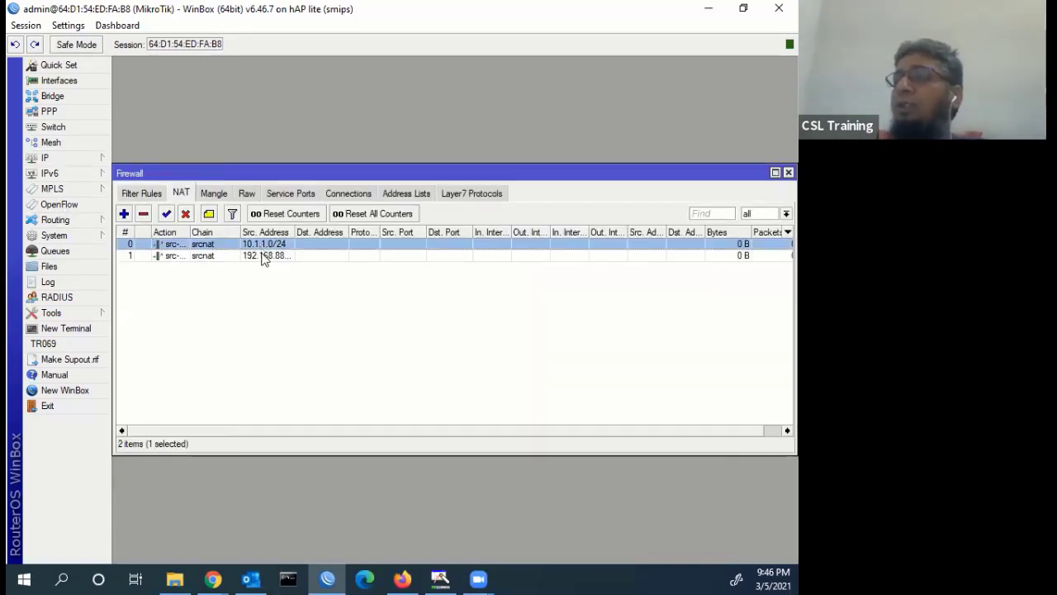
left_click_drag(299, 231, 317, 231)
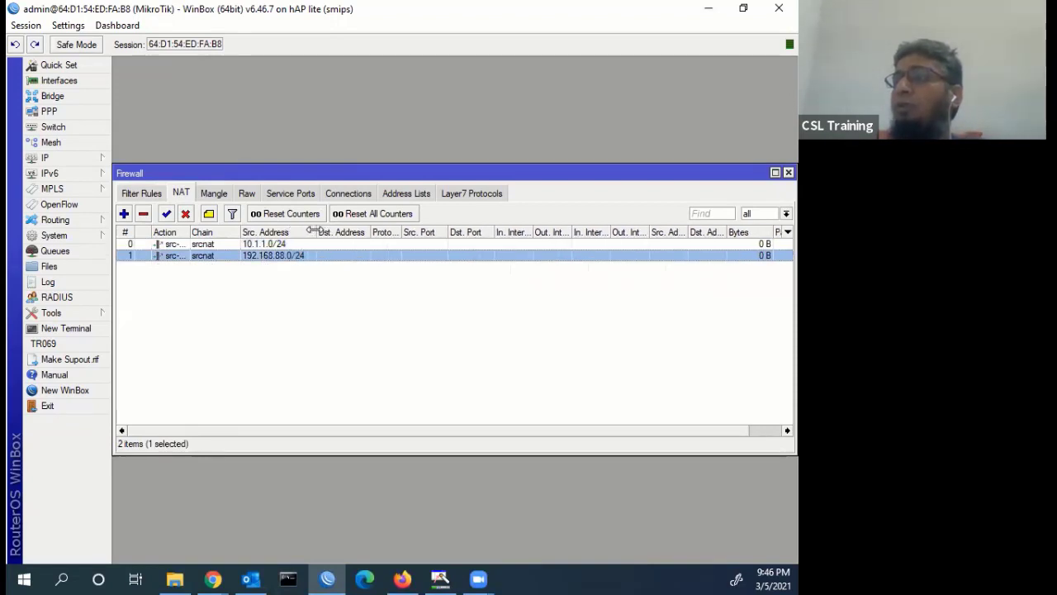
left_click(271, 244)
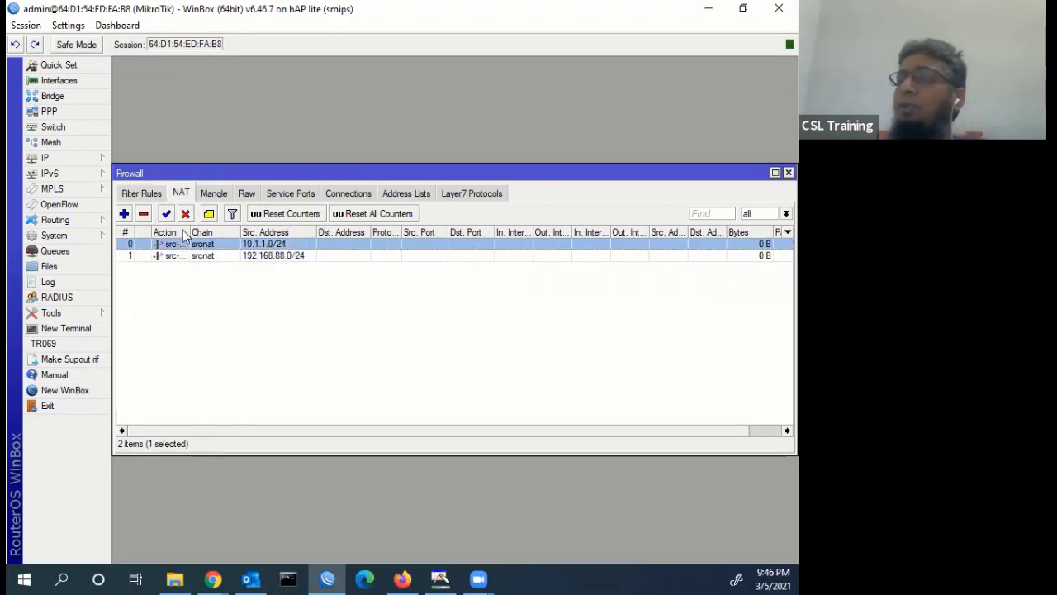
left_click_drag(190, 232, 201, 232)
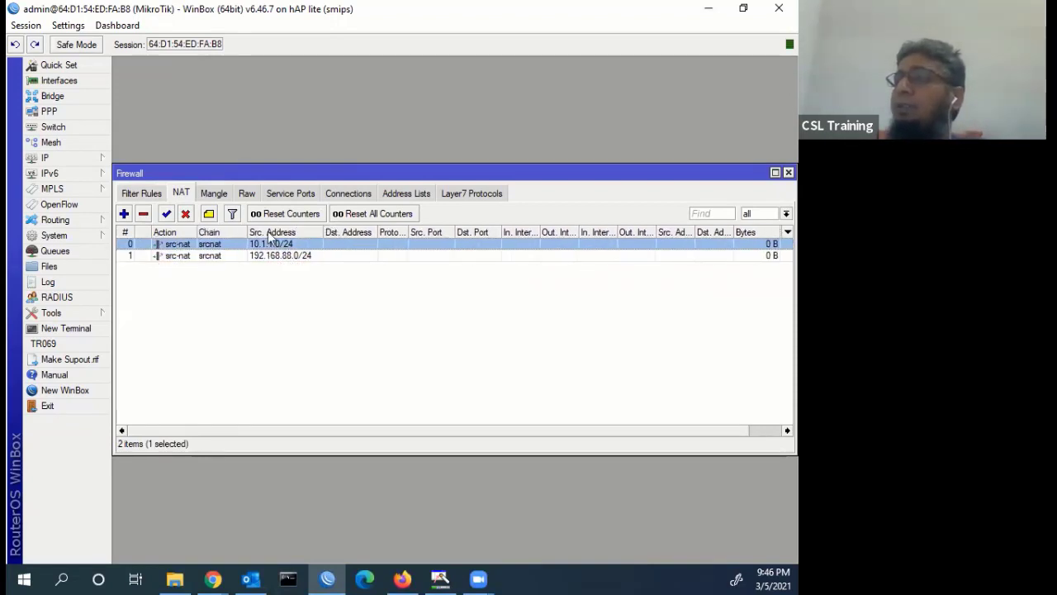
left_click(789, 172)
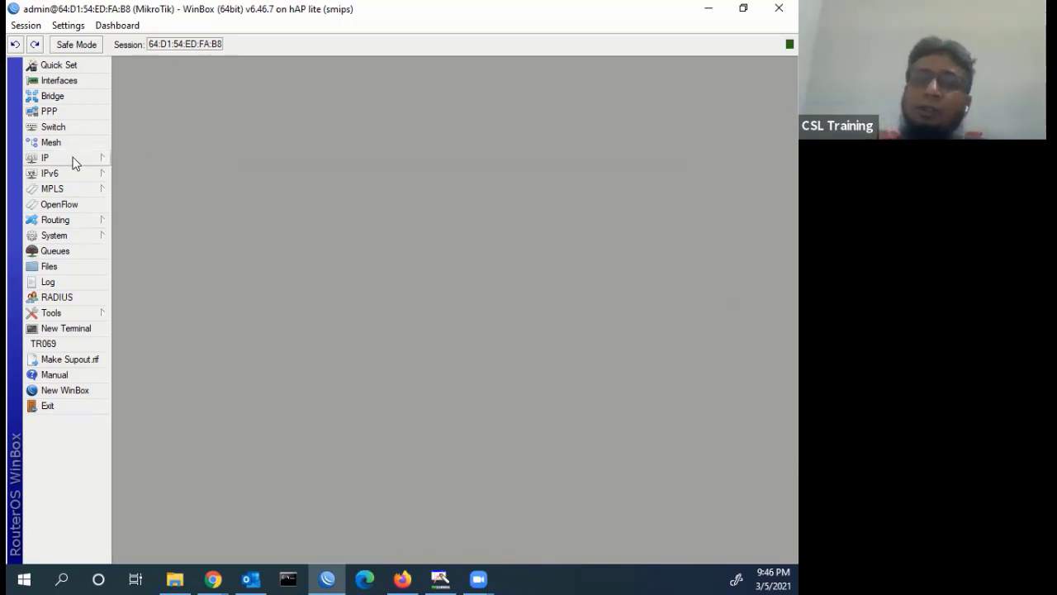
- Reopen the queue list and check the LAN address on ether2-LAN in the IP address list
left_click(69, 251)
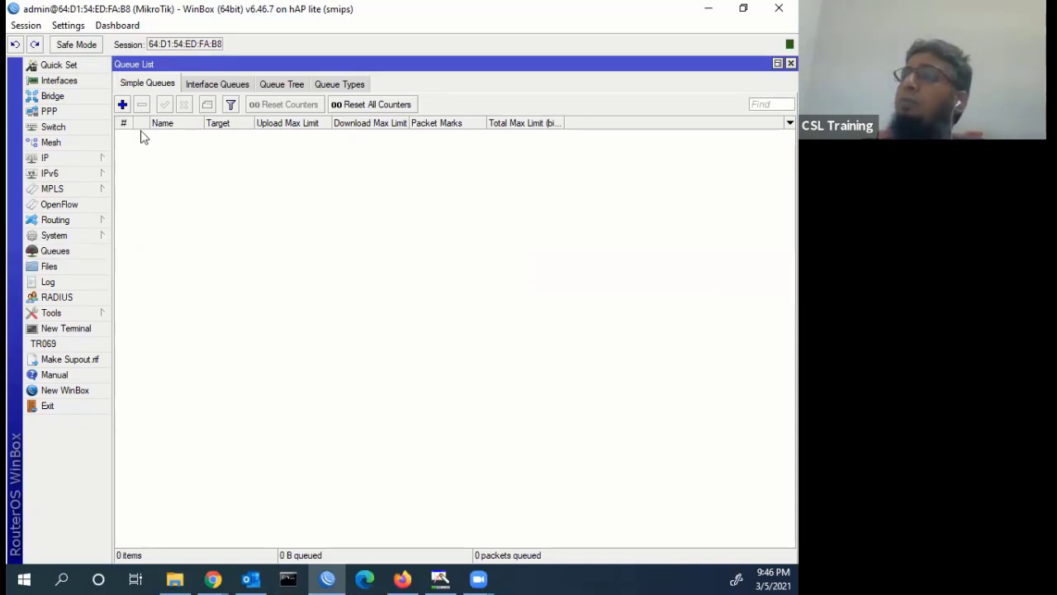
left_click(54, 157)
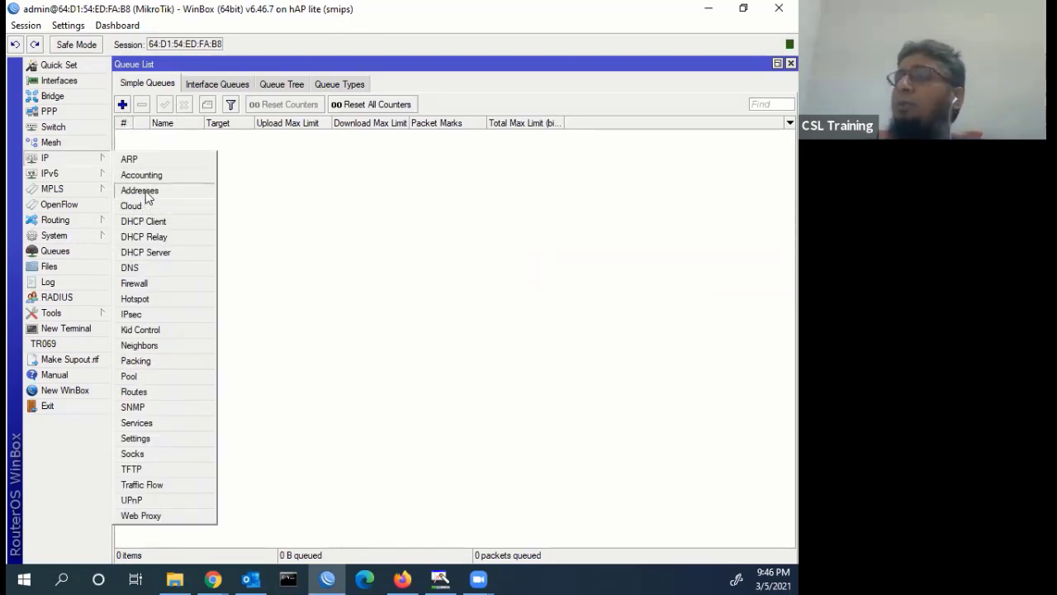
left_click(142, 191)
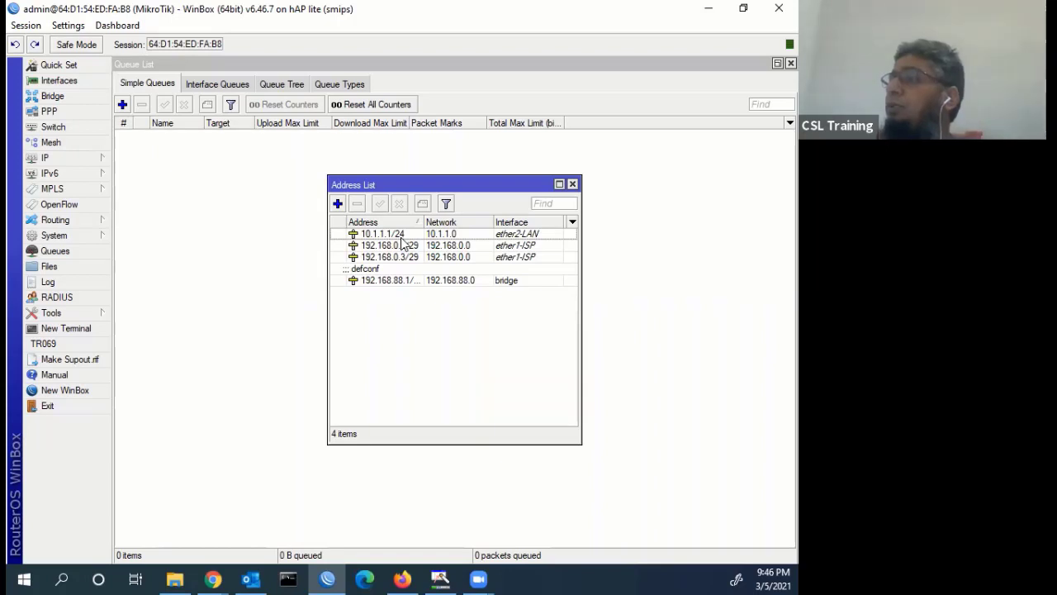
left_click(401, 237)
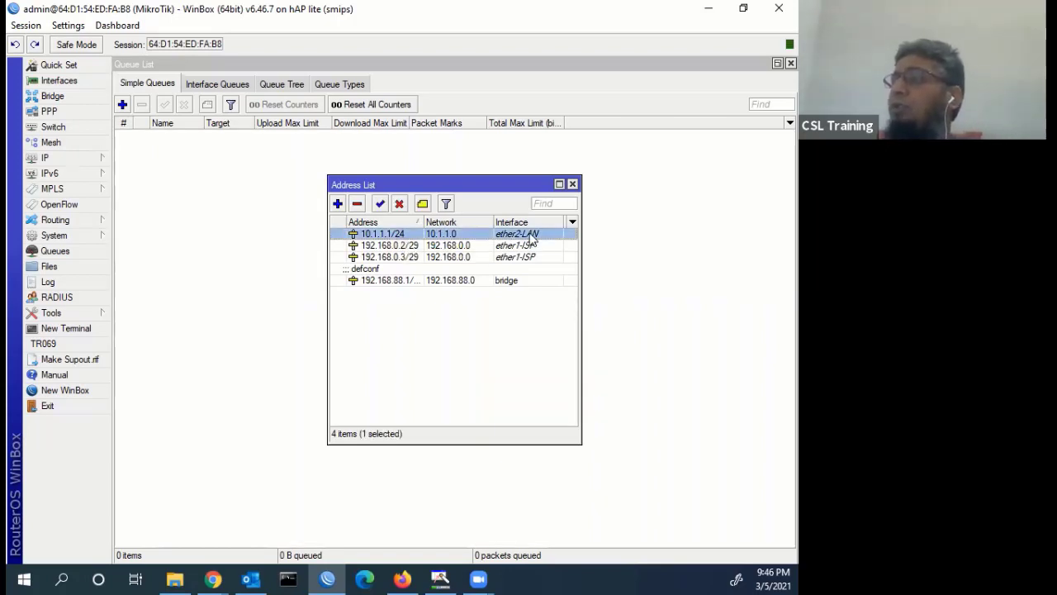
left_click(572, 183)
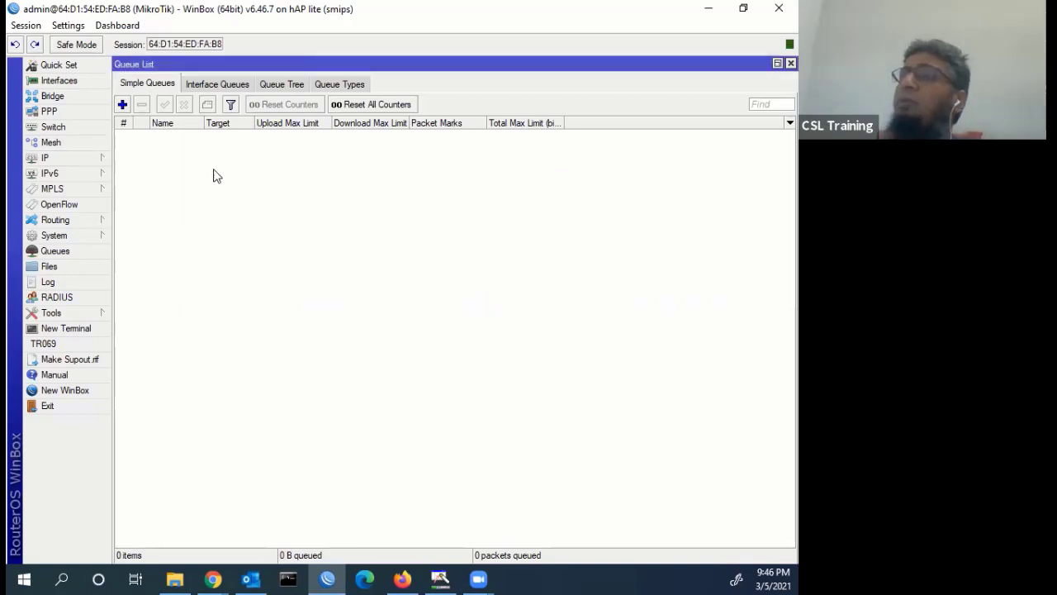
- Start a new simple queue and consult the ether2-LAN subnet in the IP address list for its target
left_click(123, 105)
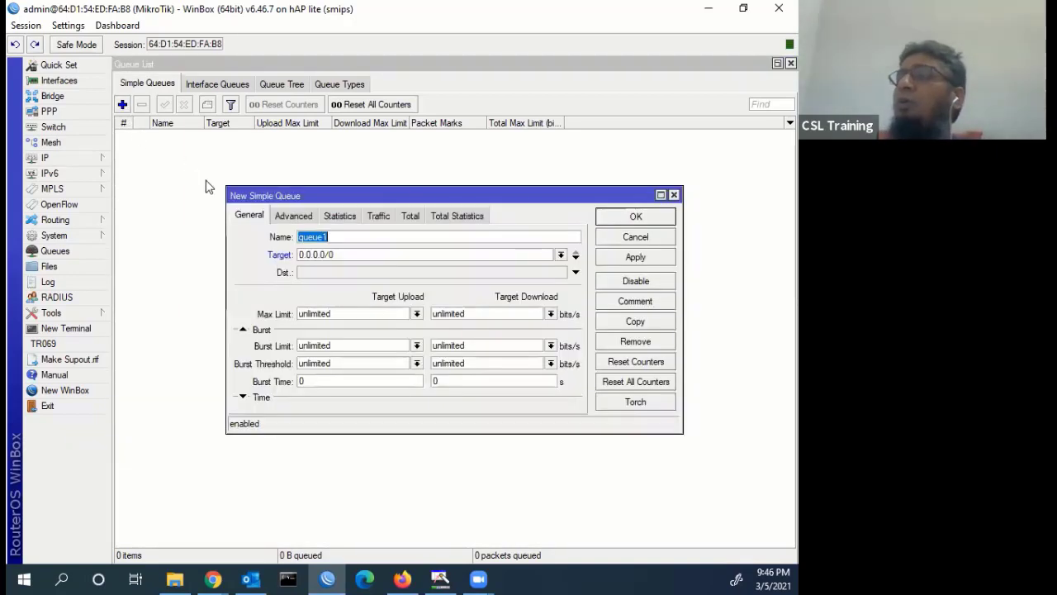
left_click(83, 158)
left_click(147, 190)
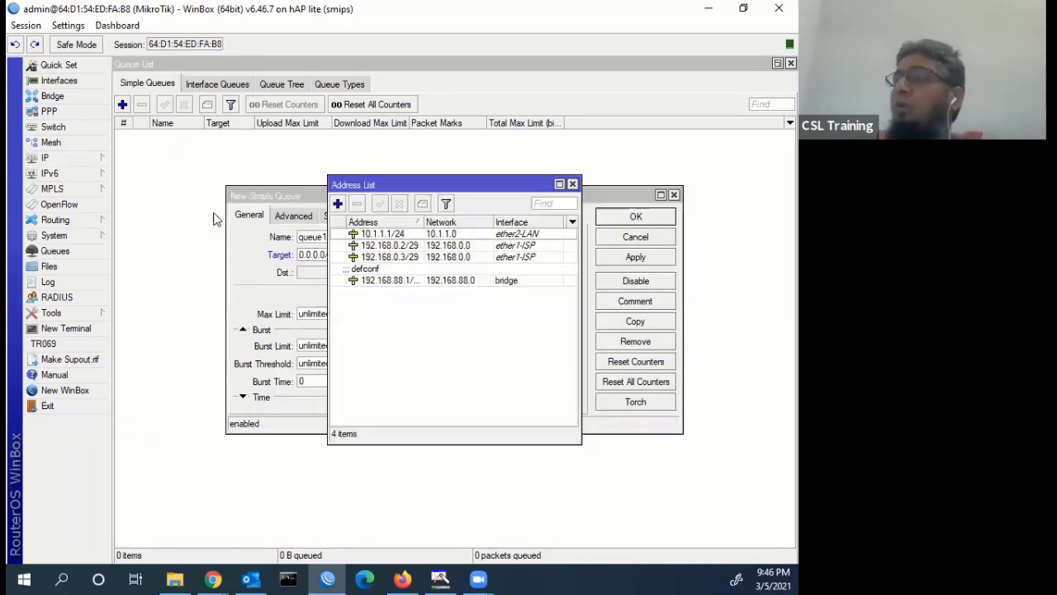
left_click(406, 234)
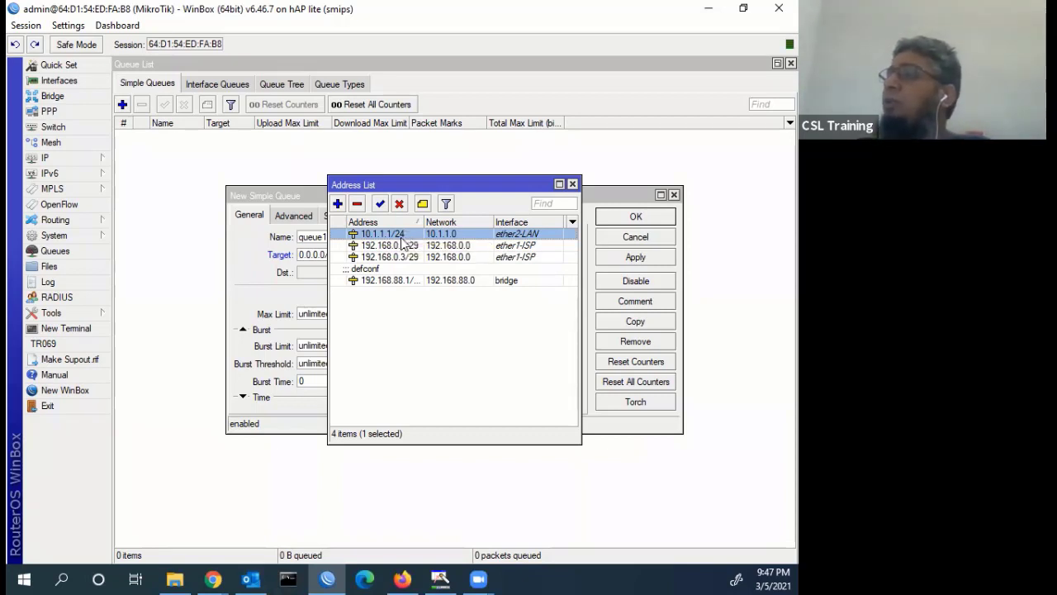
left_click(572, 184)
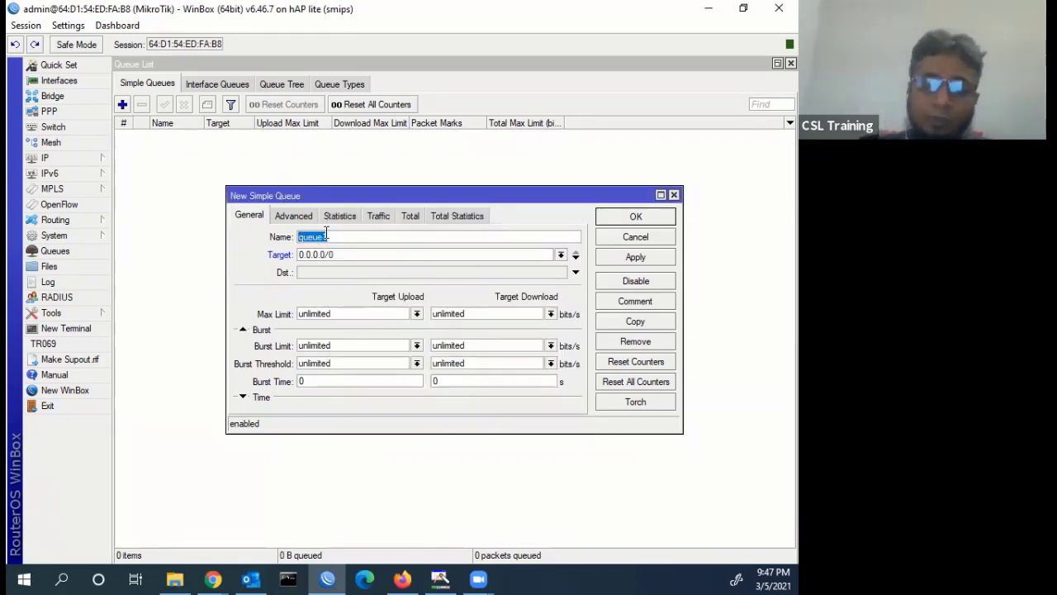
- Name the new simple queue PC2 and set its target to 10.1.1.2
type("PC2")
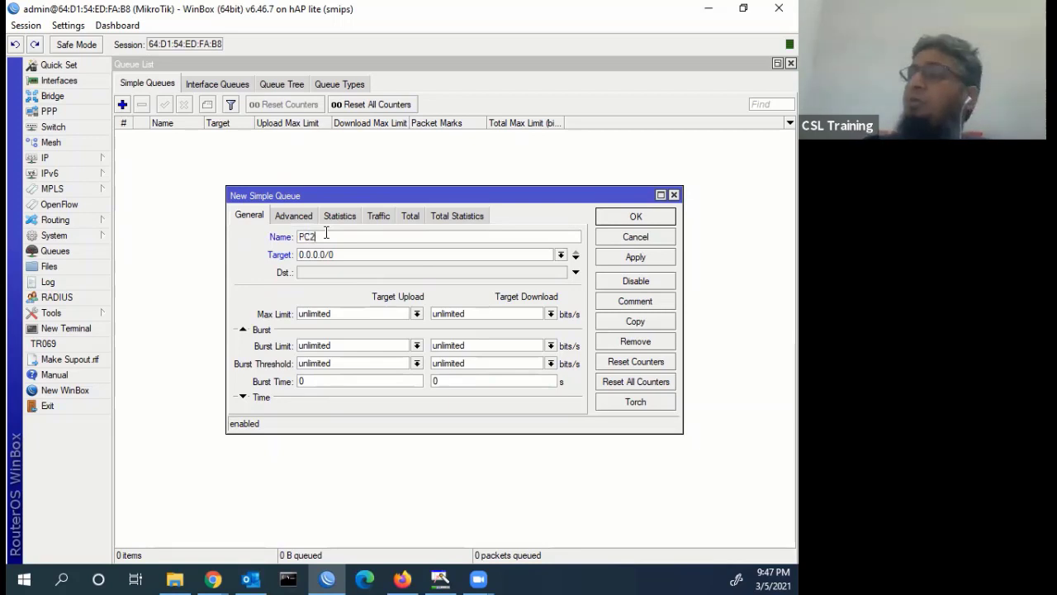
key("Tab")
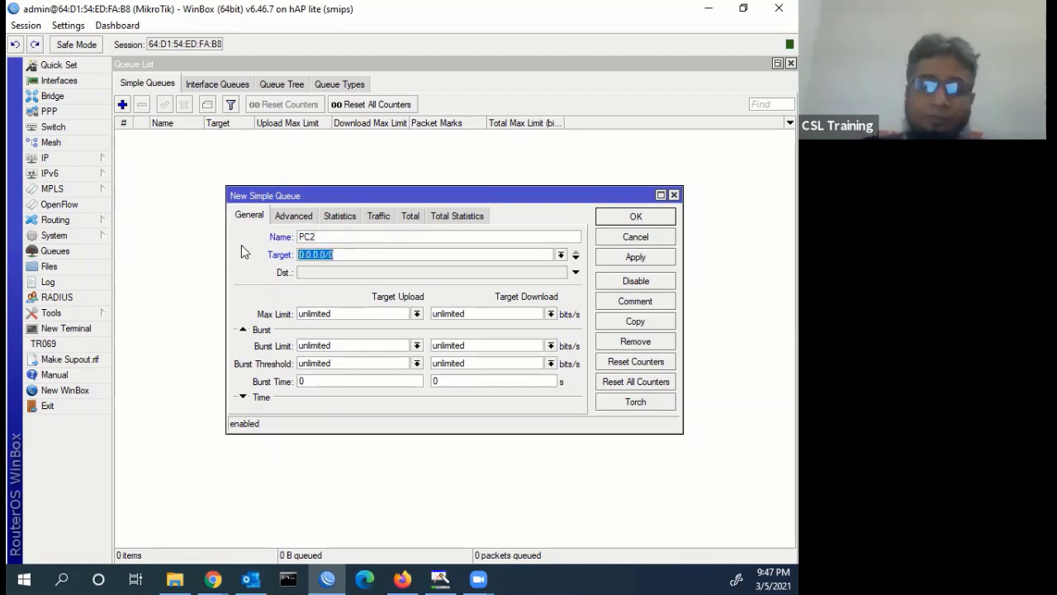
type("10.")
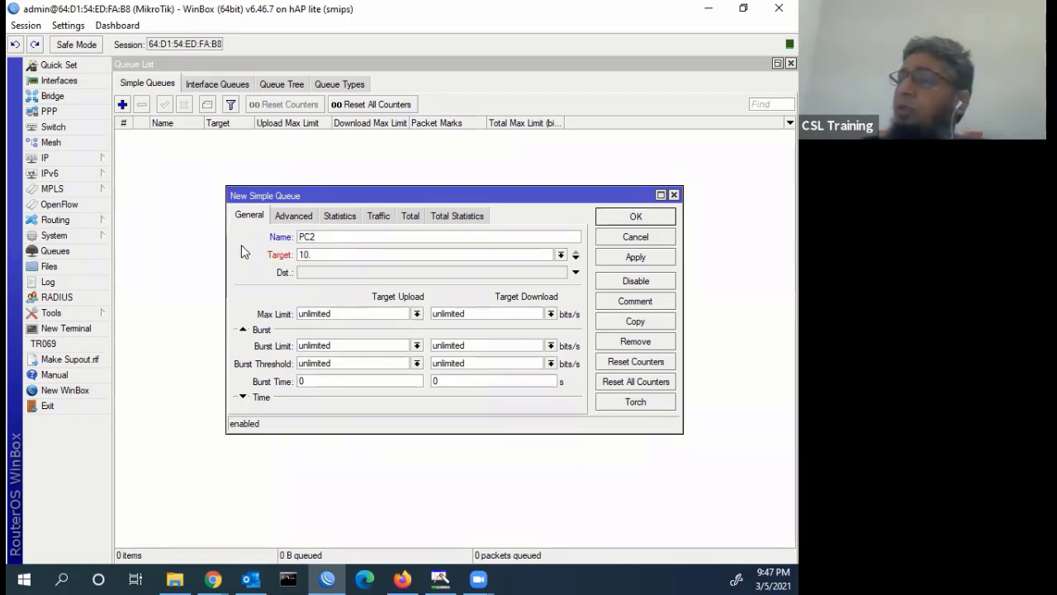
type("1.1.")
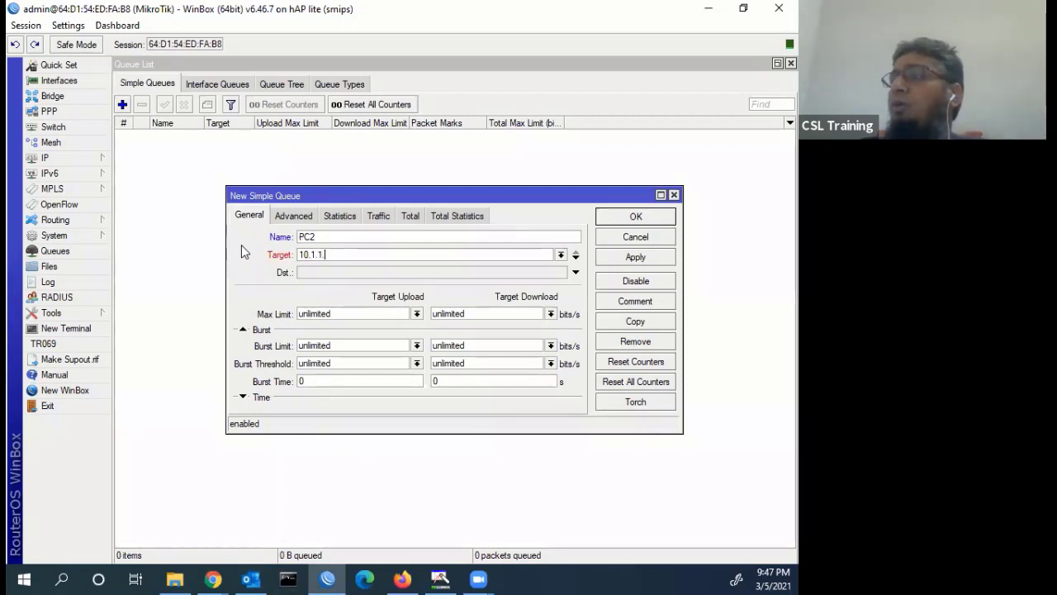
type("2")
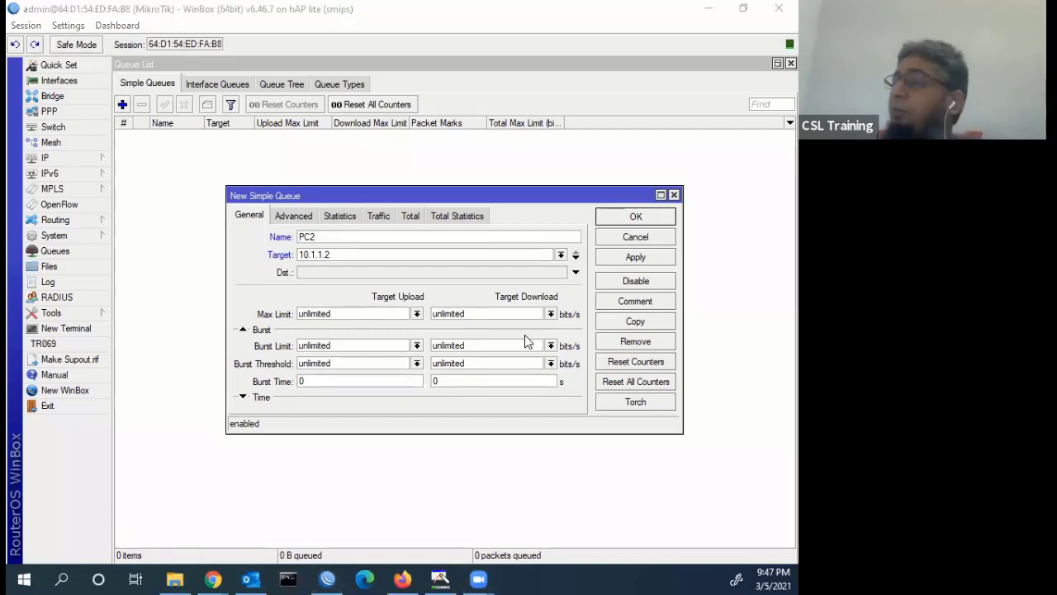
- Set the PC2 queue's maximum upload and download limits to 2M each and save the queue
left_click(529, 203)
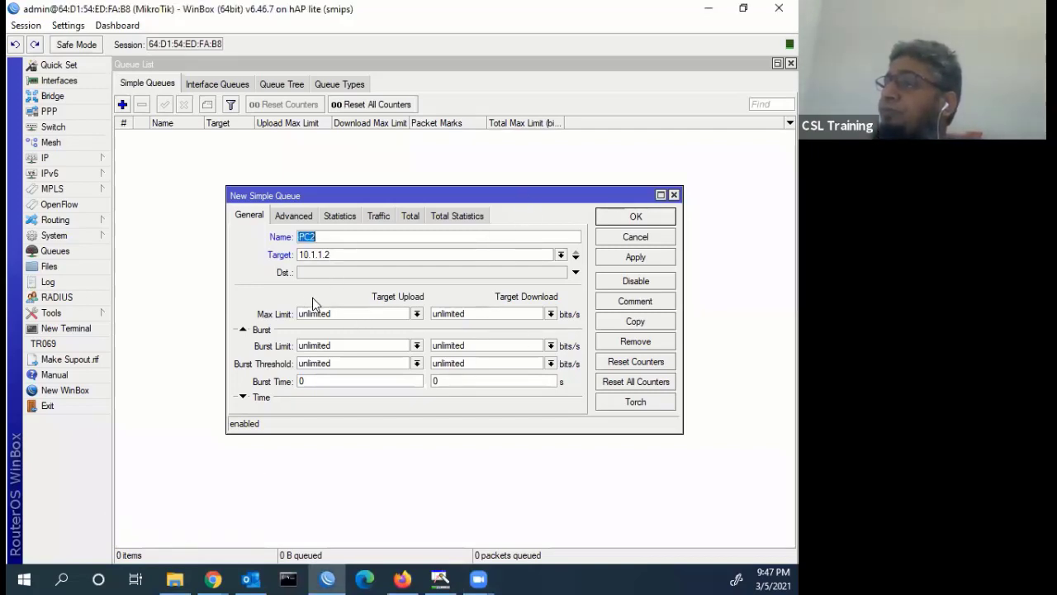
left_click(416, 314)
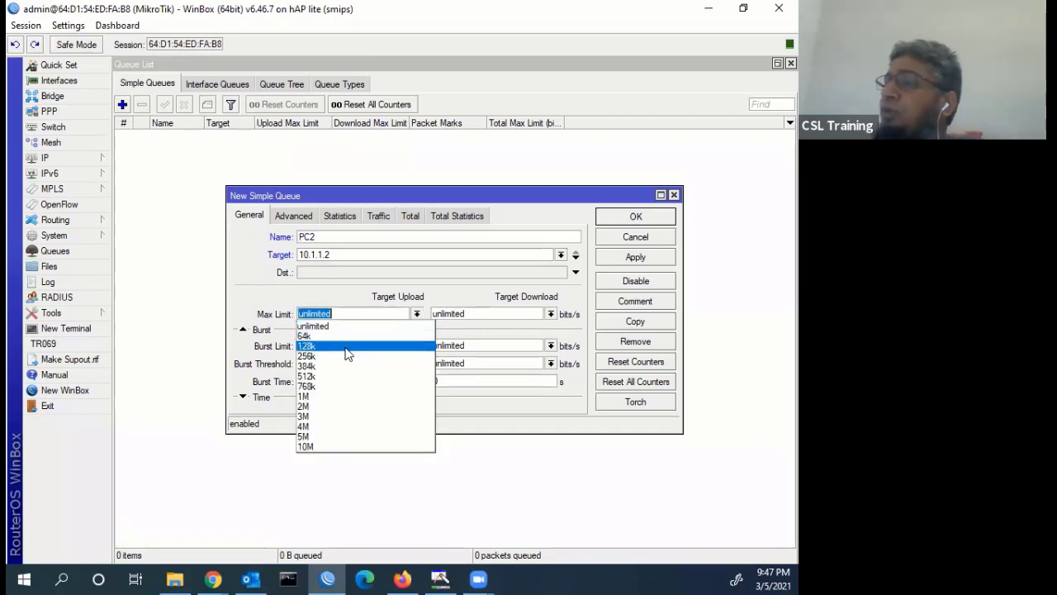
left_click(312, 407)
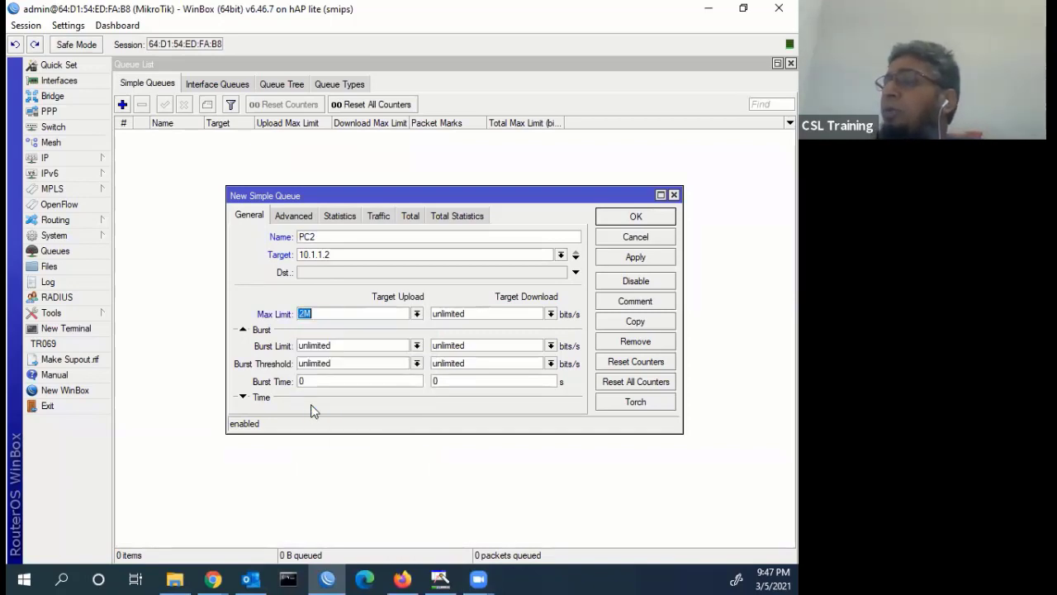
left_click(551, 313)
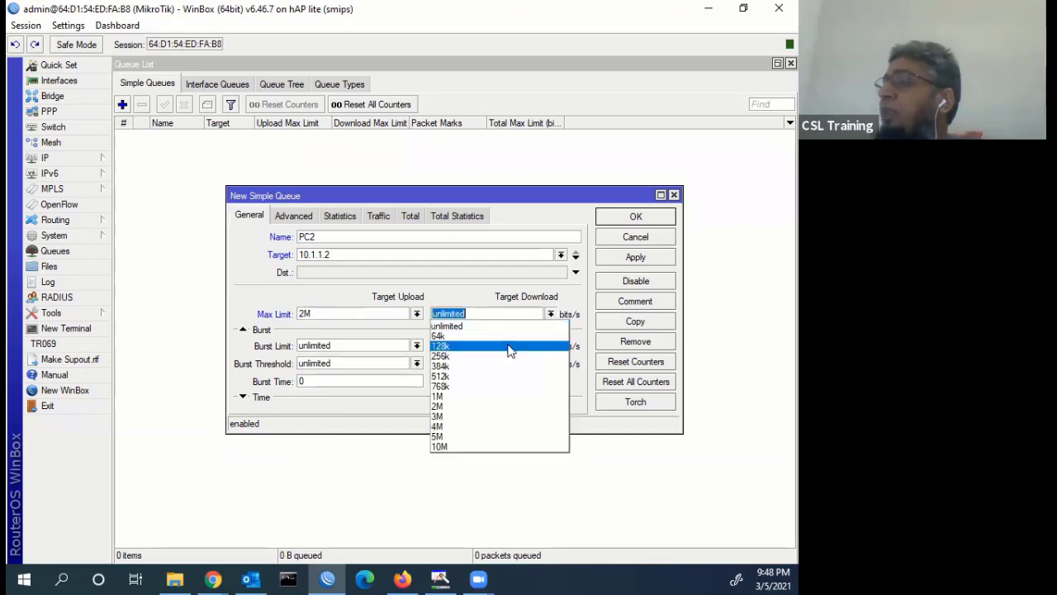
left_click(454, 408)
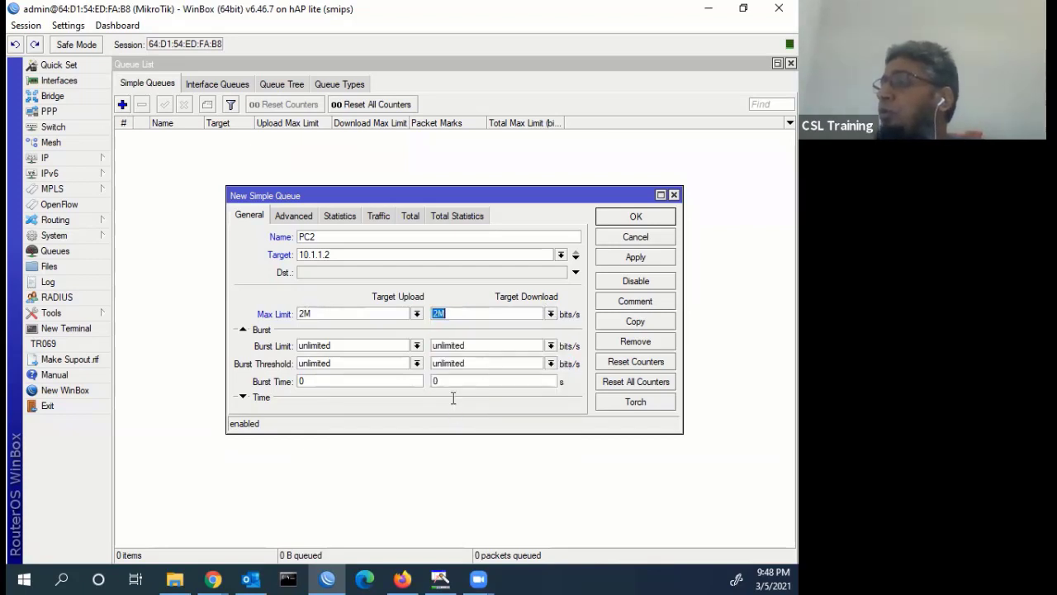
left_click(613, 259)
left_click(633, 218)
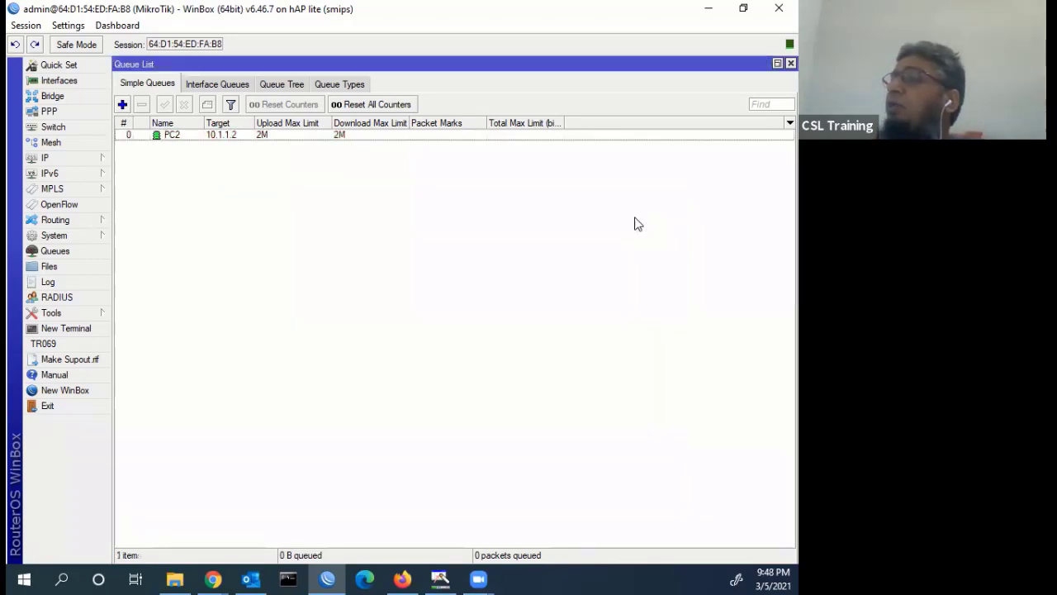
- Add the Upload and Download columns to the simple queues list
left_click(227, 137)
left_click(789, 123)
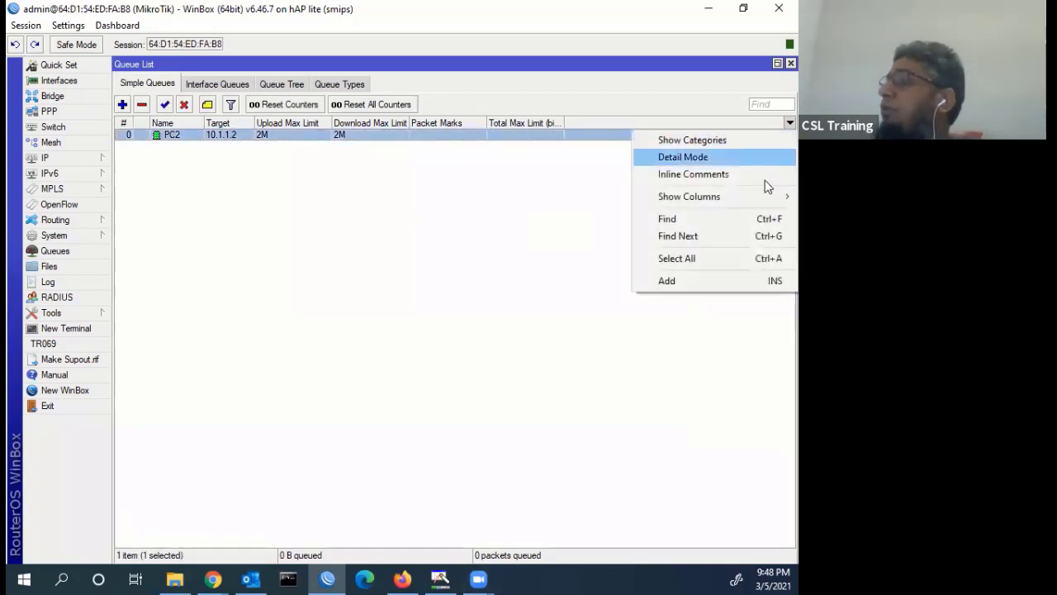
mouse_move(760, 196)
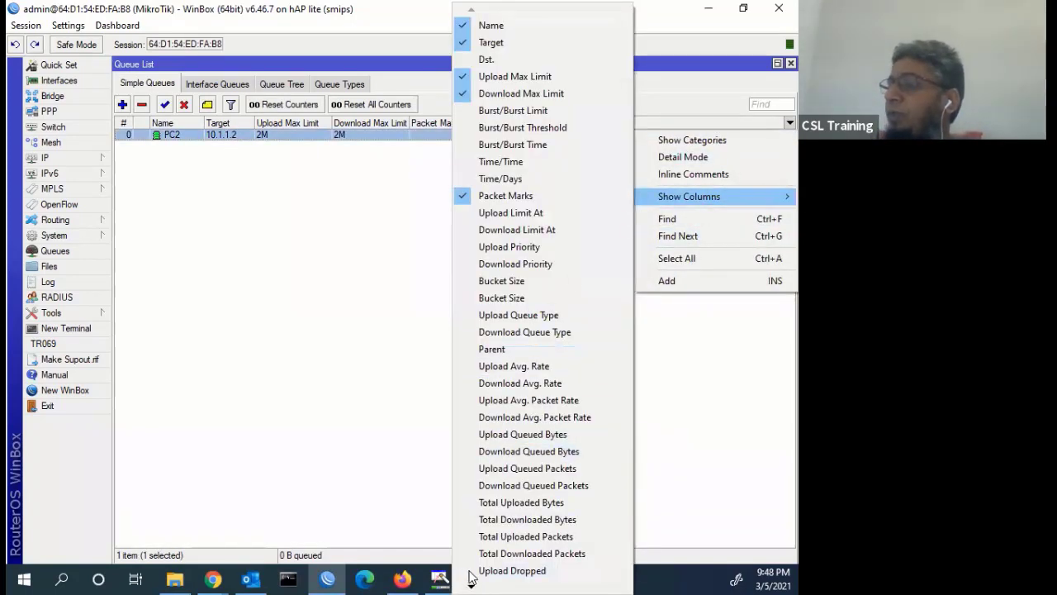
mouse_move(471, 579)
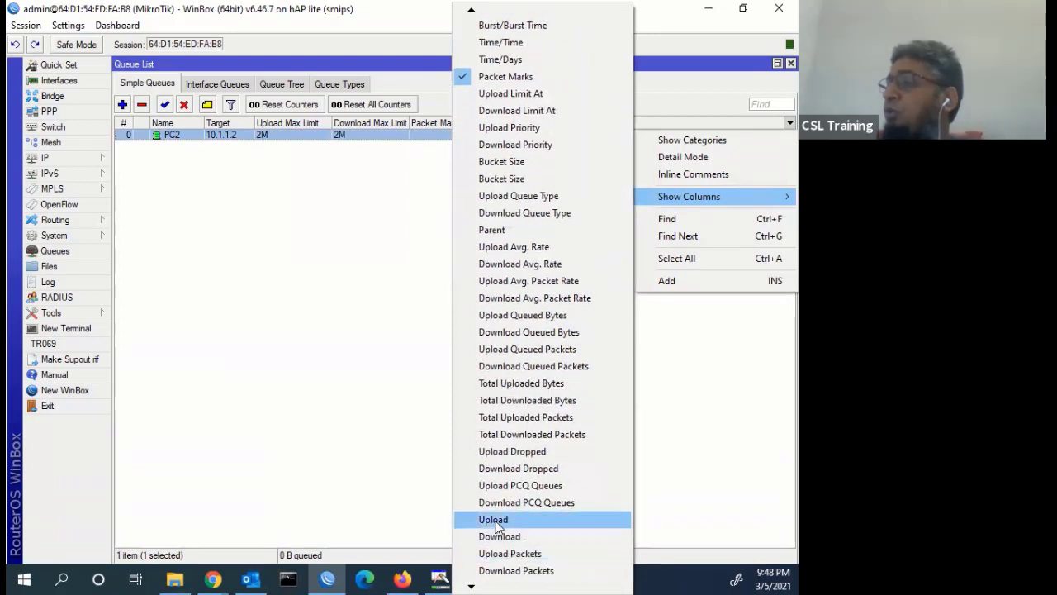
left_click(499, 520)
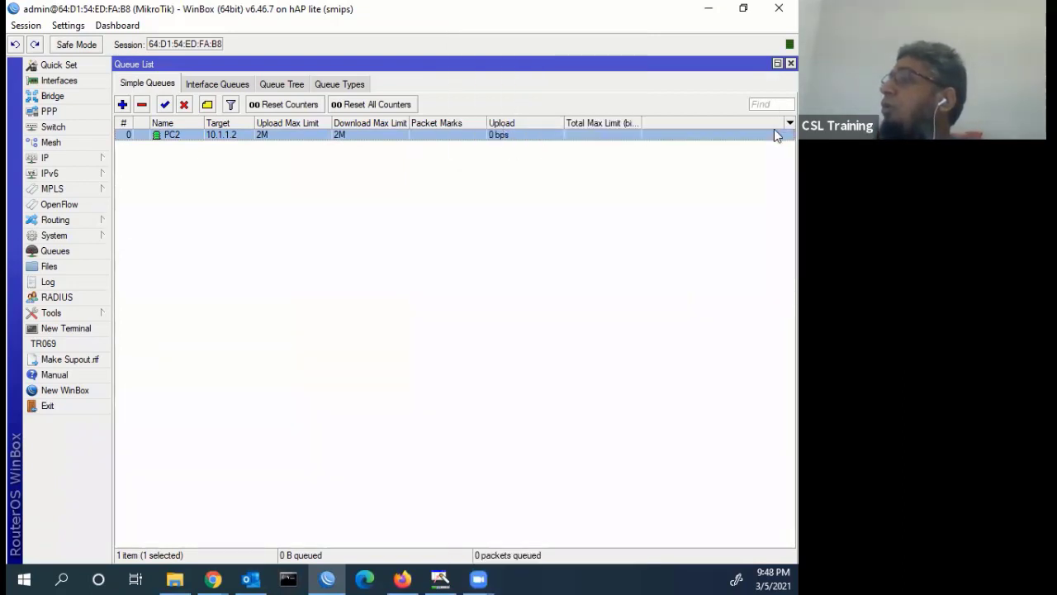
left_click(789, 123)
mouse_move(760, 195)
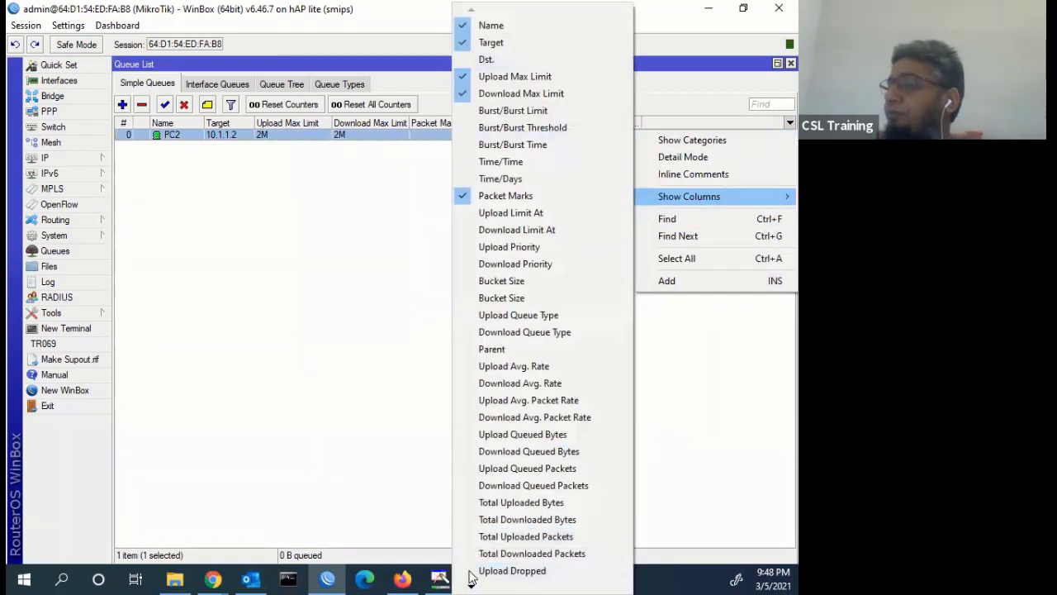
mouse_move(470, 578)
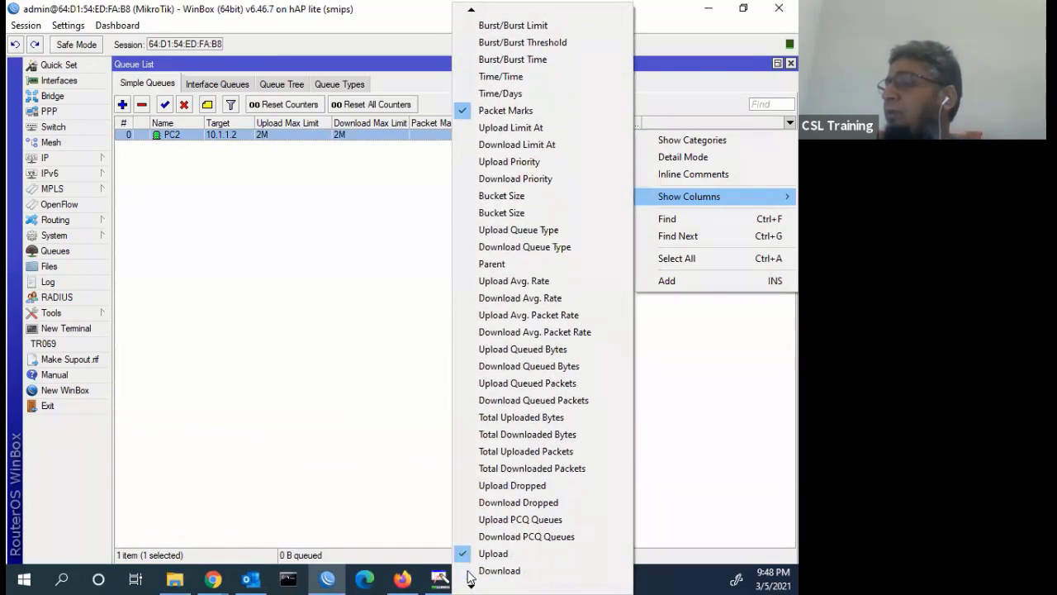
left_click(491, 571)
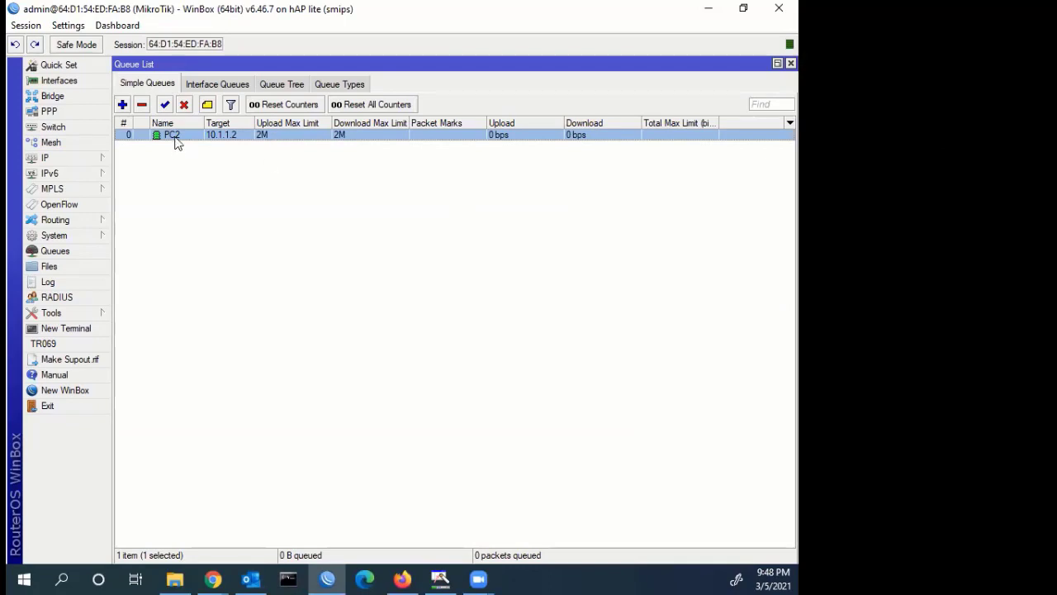
- Delete the PC2 simple queue and close the queue list
left_click(142, 108)
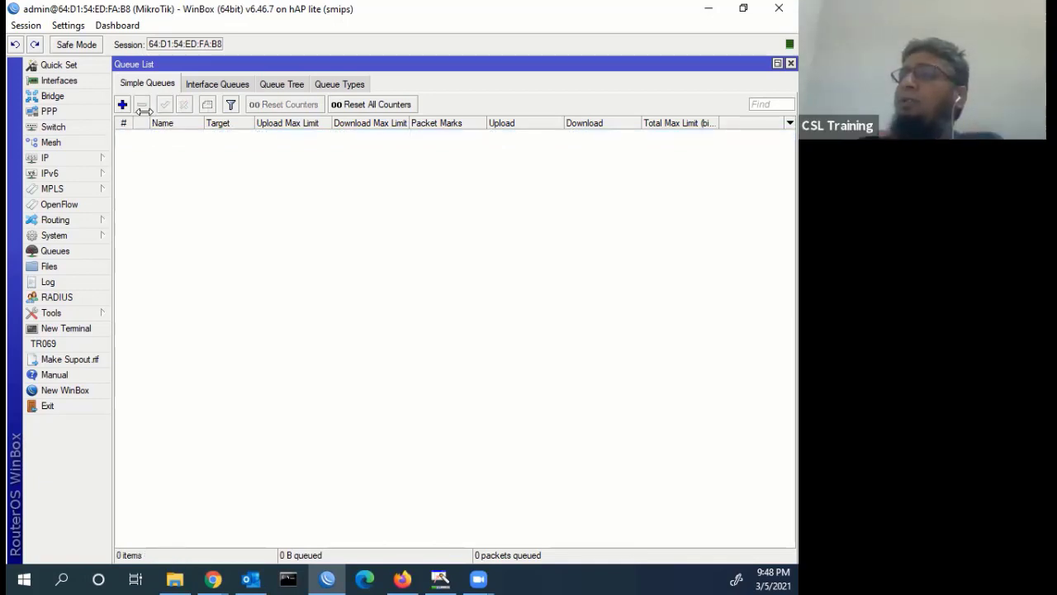
left_click(791, 64)
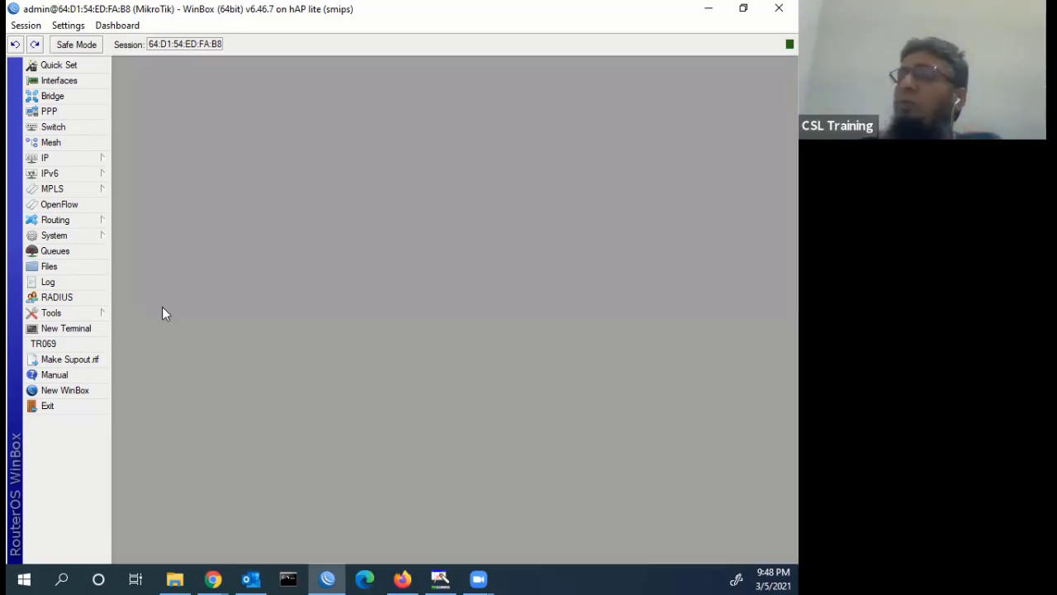
- Reopen the queue list and look through the interface queues, queue tree and queue types before returning to simple queues
left_click(68, 248)
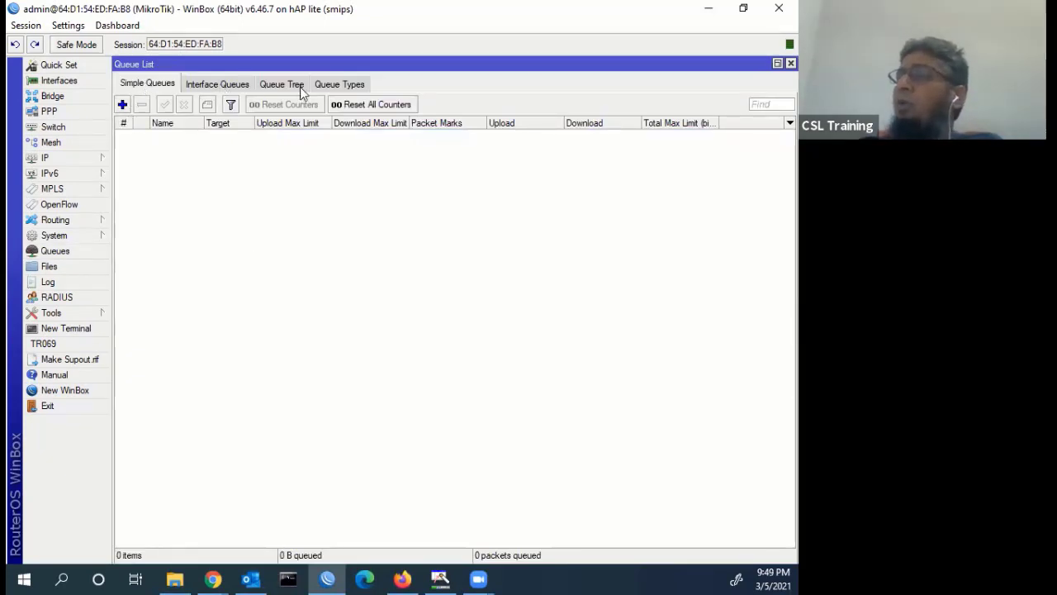
left_click(204, 84)
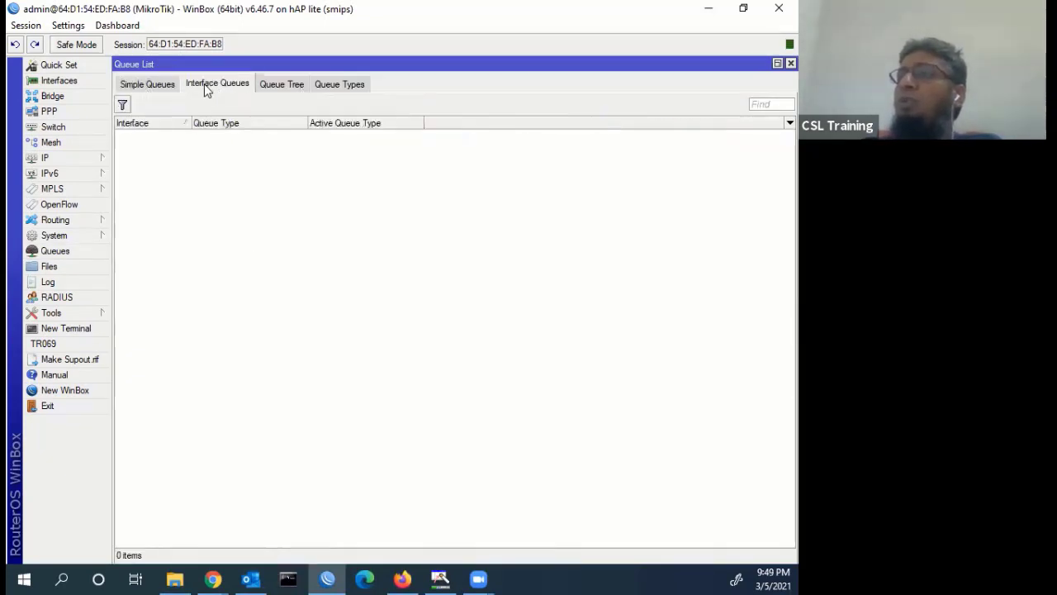
left_click(275, 86)
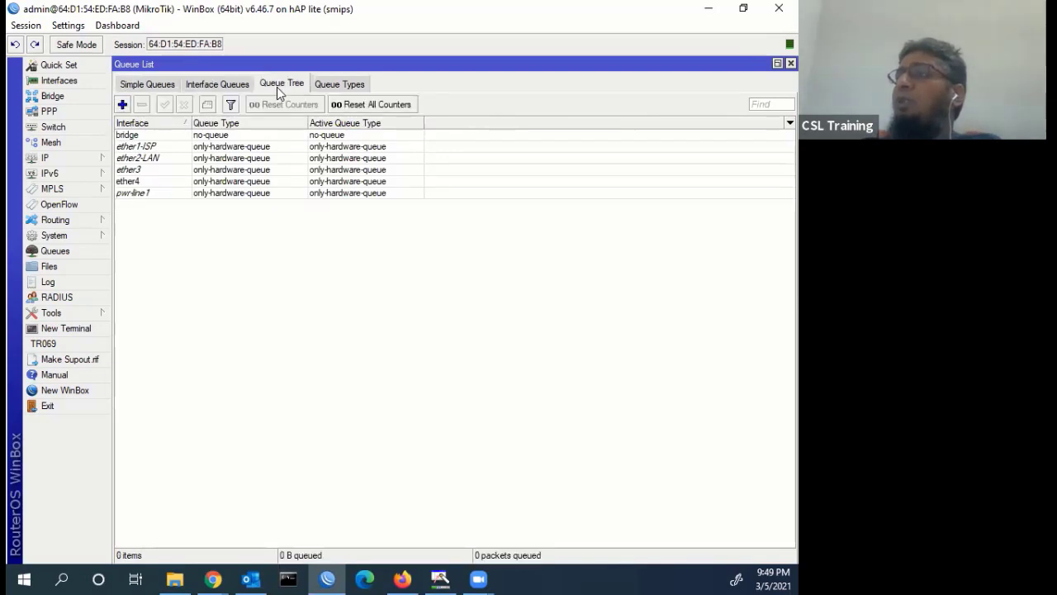
left_click(332, 86)
left_click(156, 89)
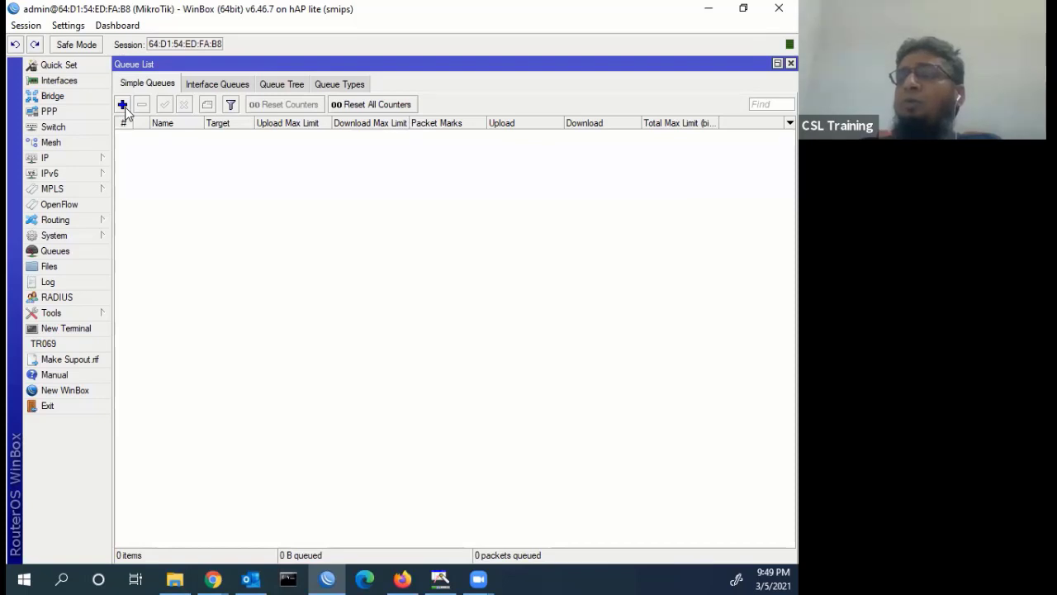
- Check the ether2-LAN address and its subnet range in the IP address list, then close the list
left_click(76, 157)
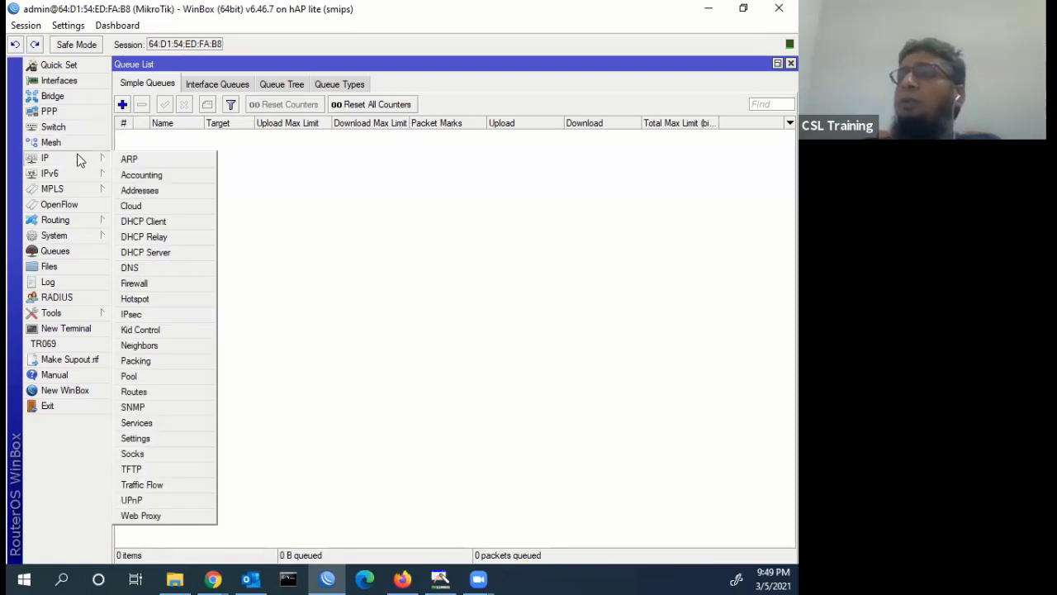
left_click(153, 189)
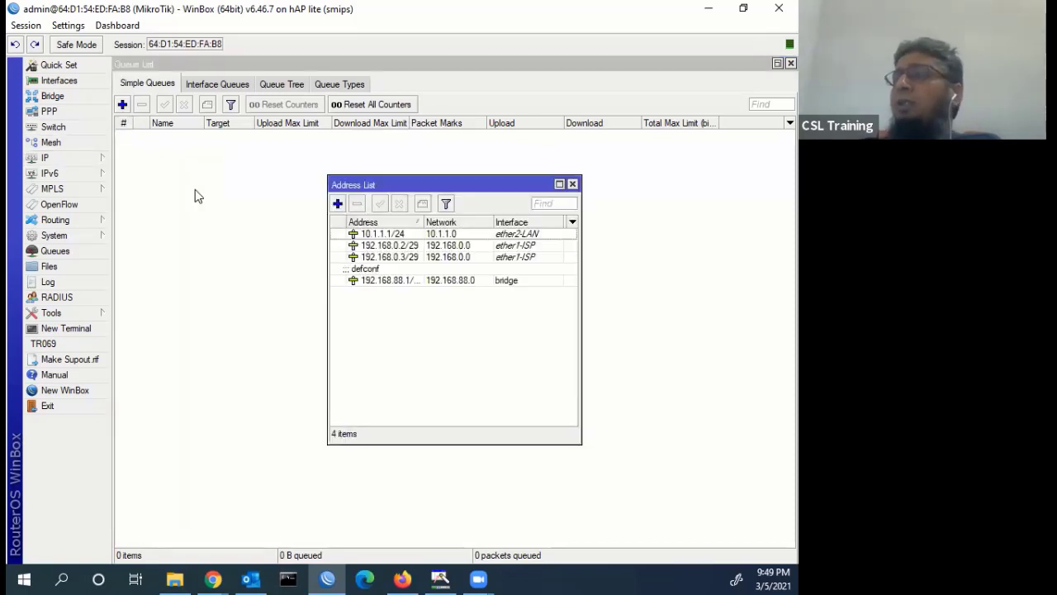
left_click(396, 236)
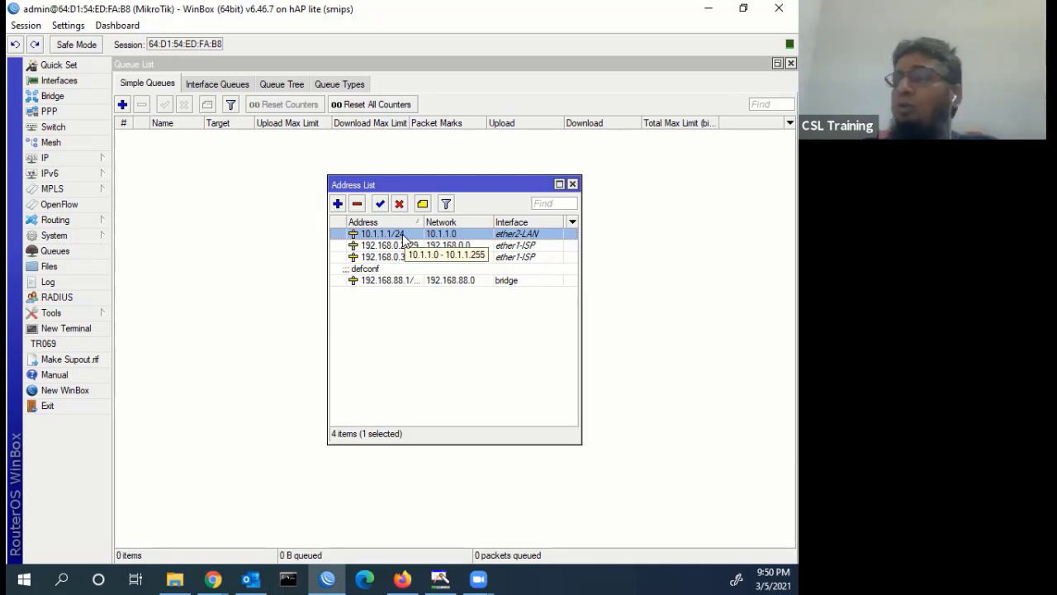
left_click(572, 183)
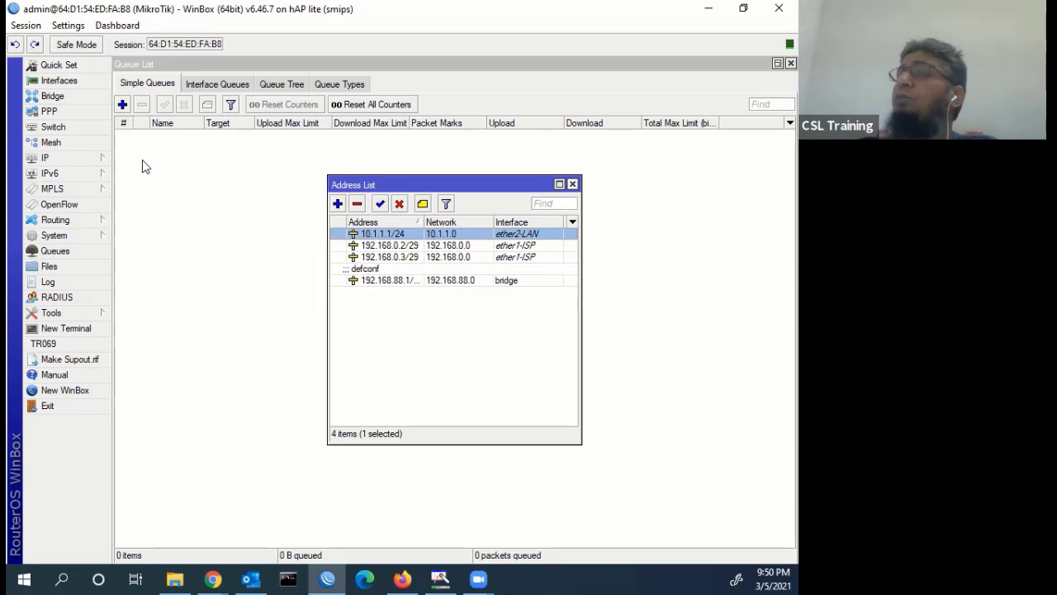
- Start a new simple queue named PC2 with 10.1.12 as its target
left_click(122, 104)
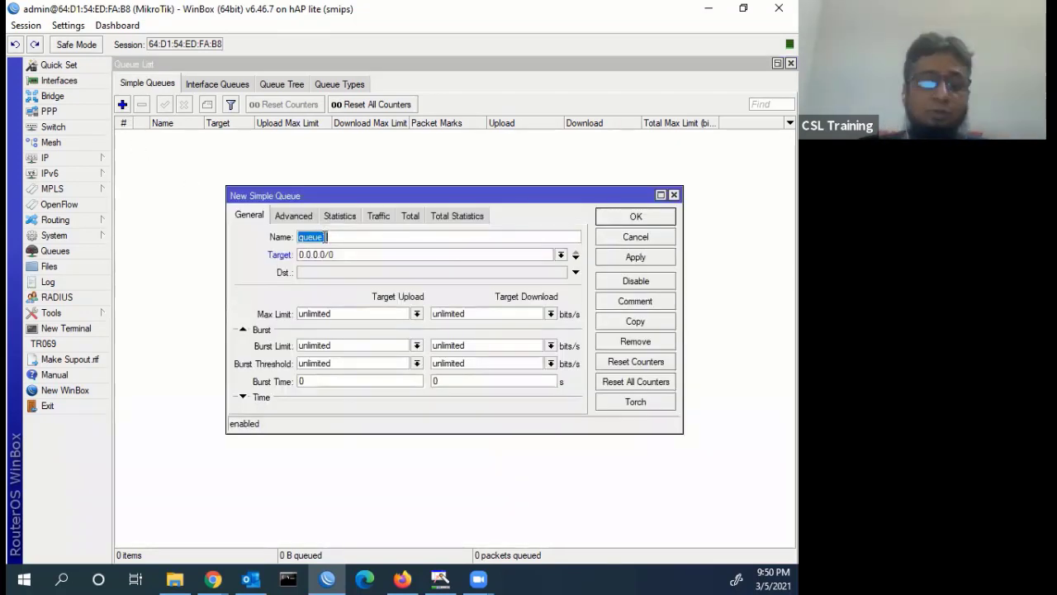
type("PC@")
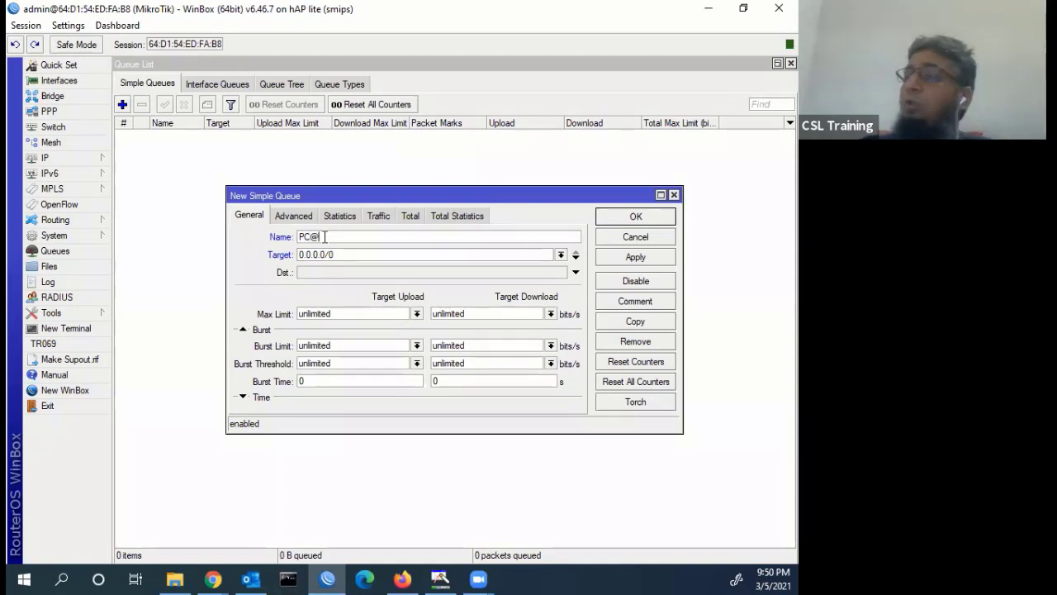
key("BackSpace")
type("2")
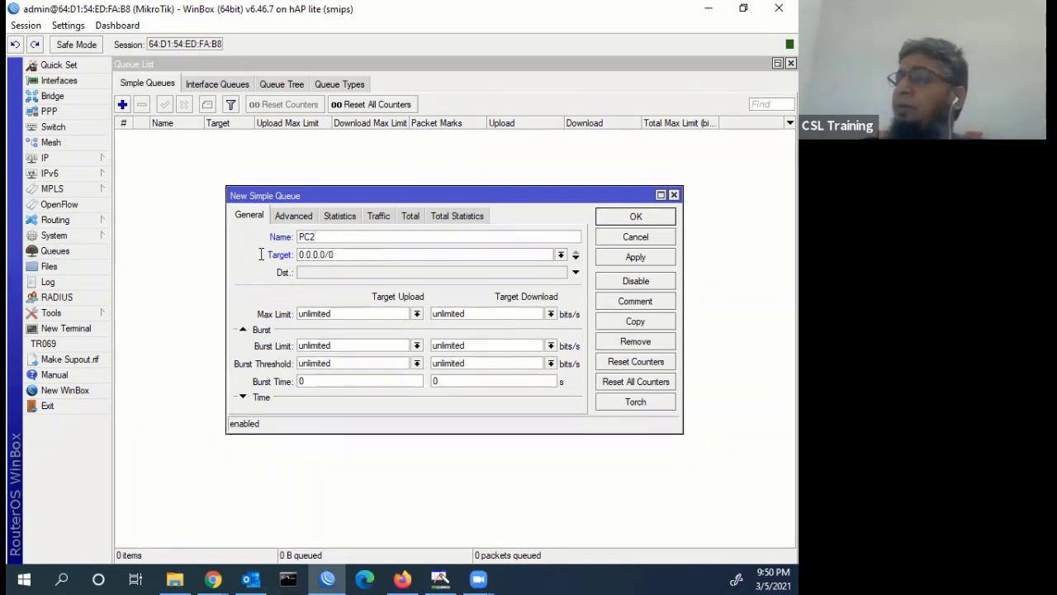
key("Tab")
type("1")
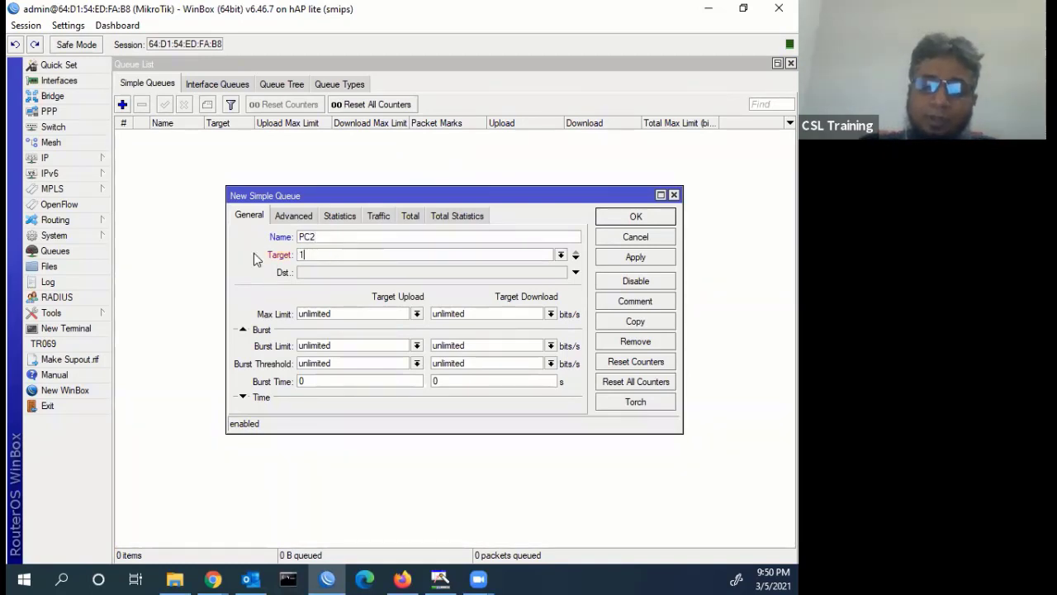
type("0.1.12")
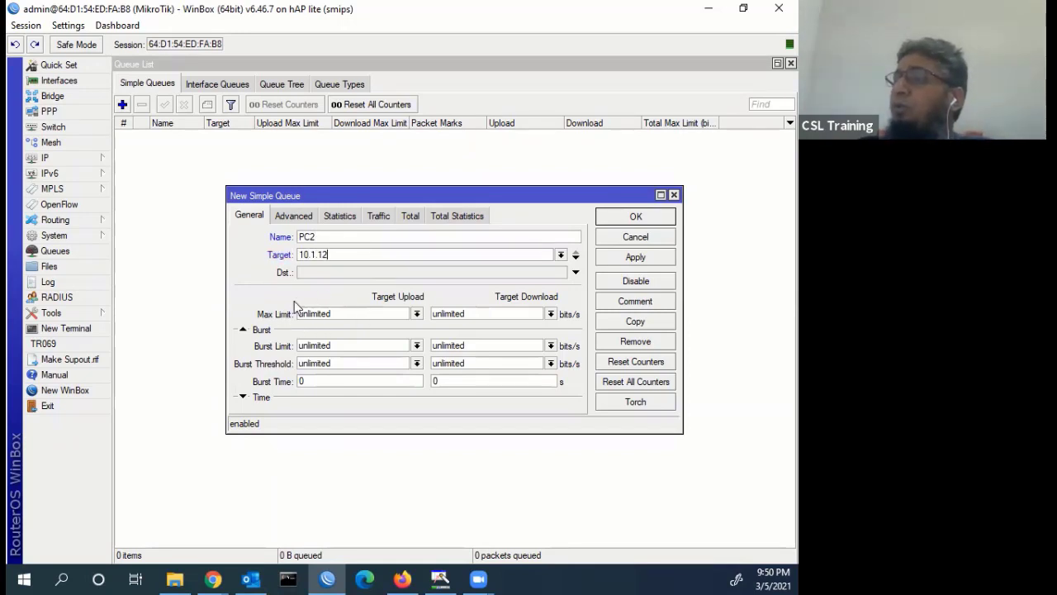
- Limit the new PC2 queue to 2M for both target upload and target download, and save it
left_click(416, 314)
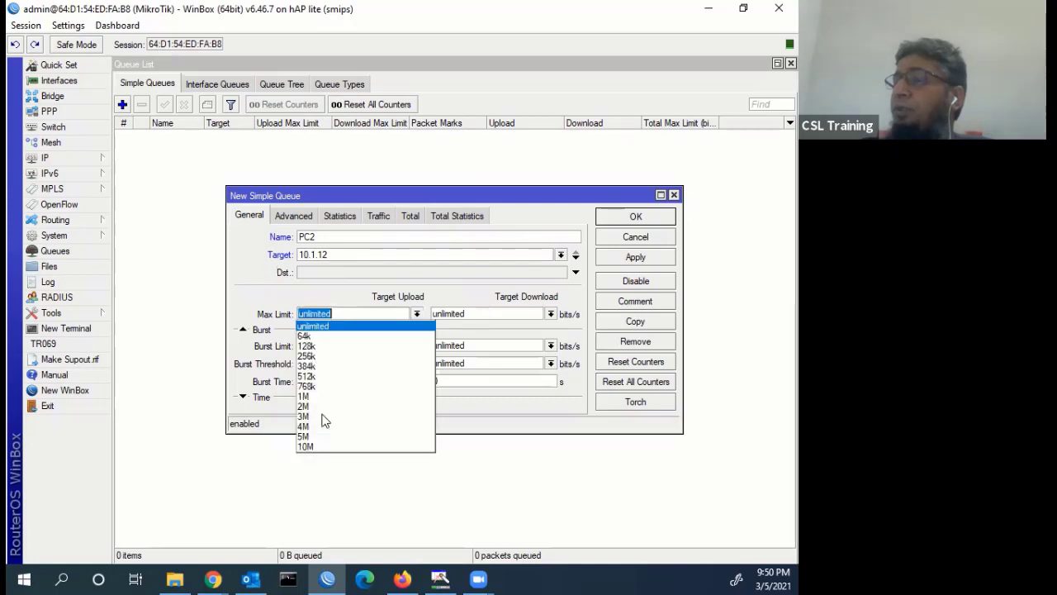
left_click(550, 314)
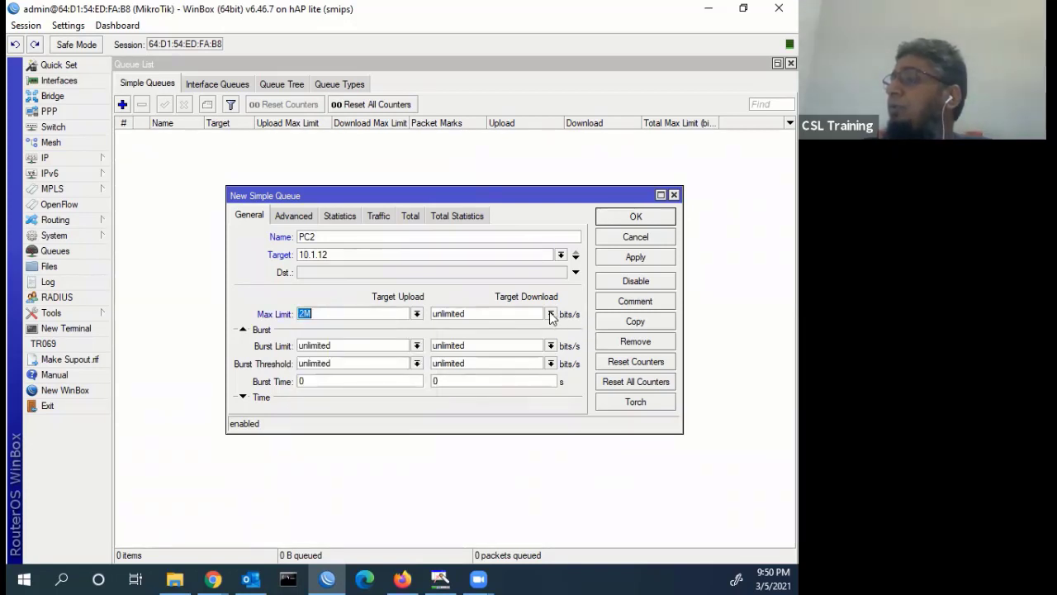
left_click(550, 314)
left_click(437, 405)
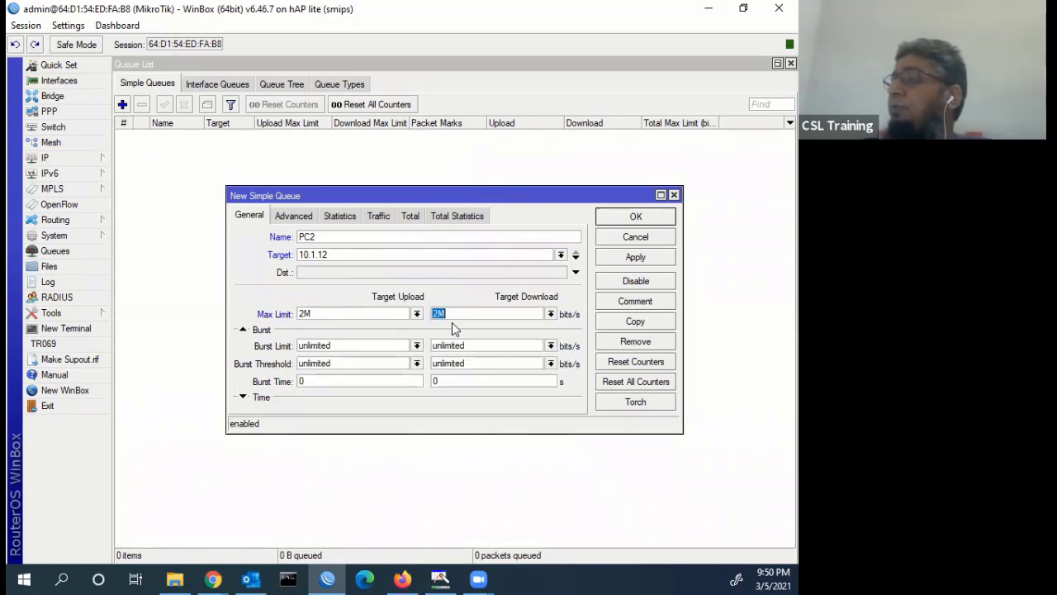
left_click(648, 216)
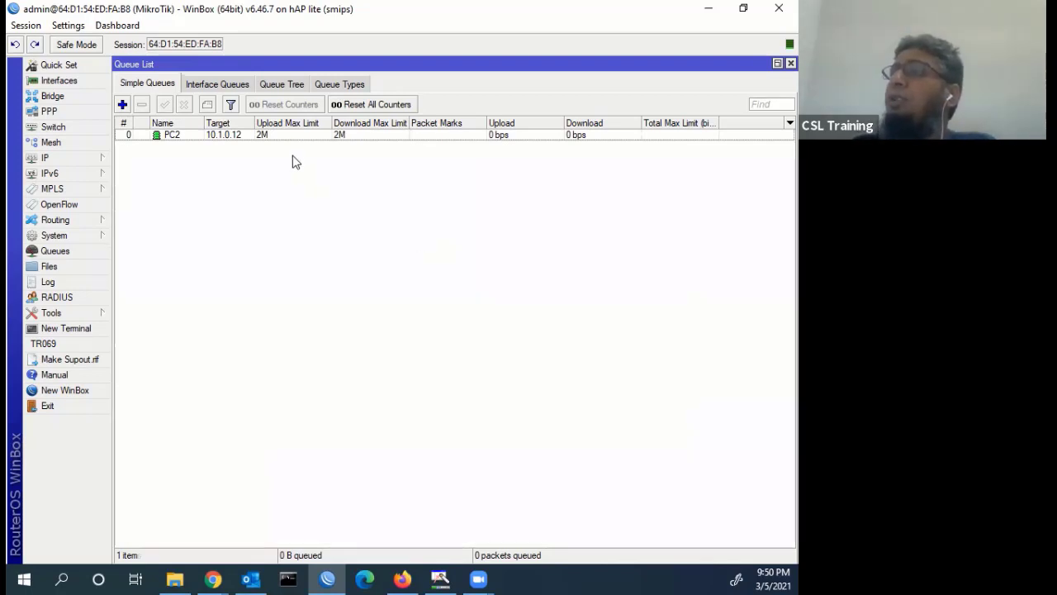
- Correct the target address of the PC2 queue to 10.1.1.2 and save the queue
double_click(322, 135)
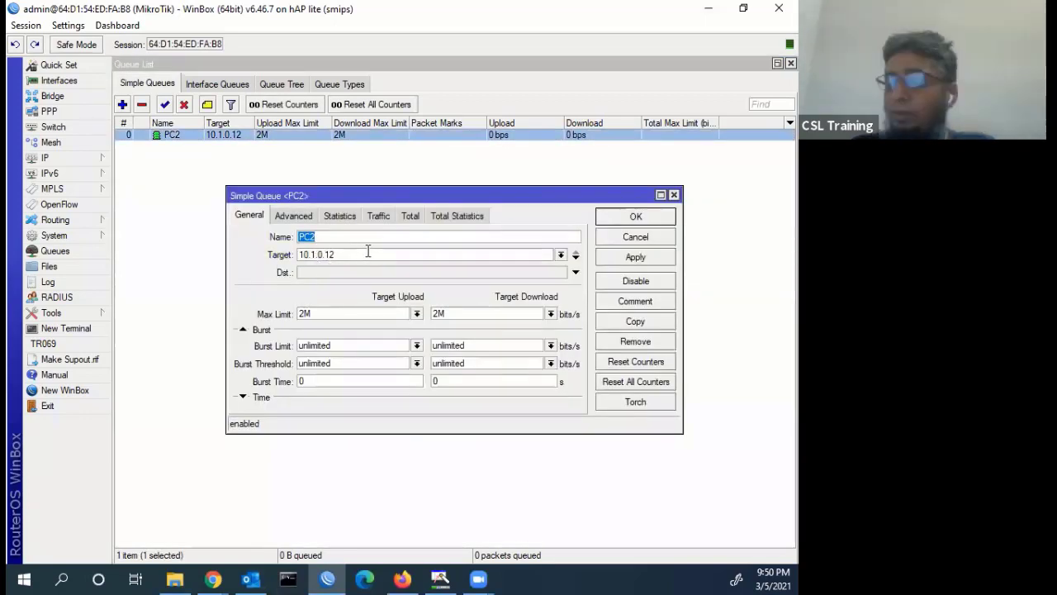
left_click_drag(318, 258, 369, 252)
type("1")
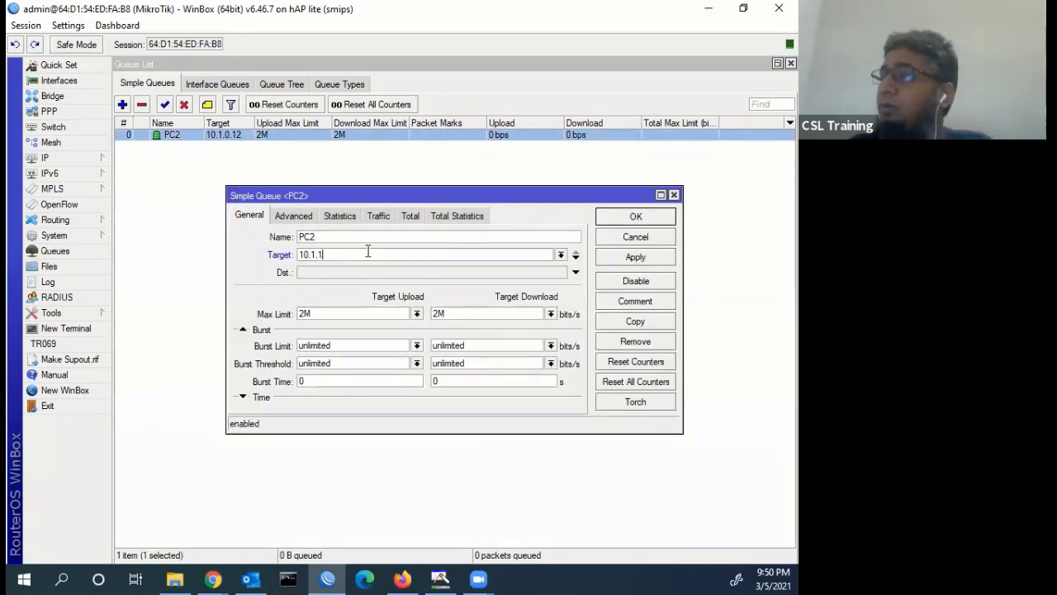
type(".2")
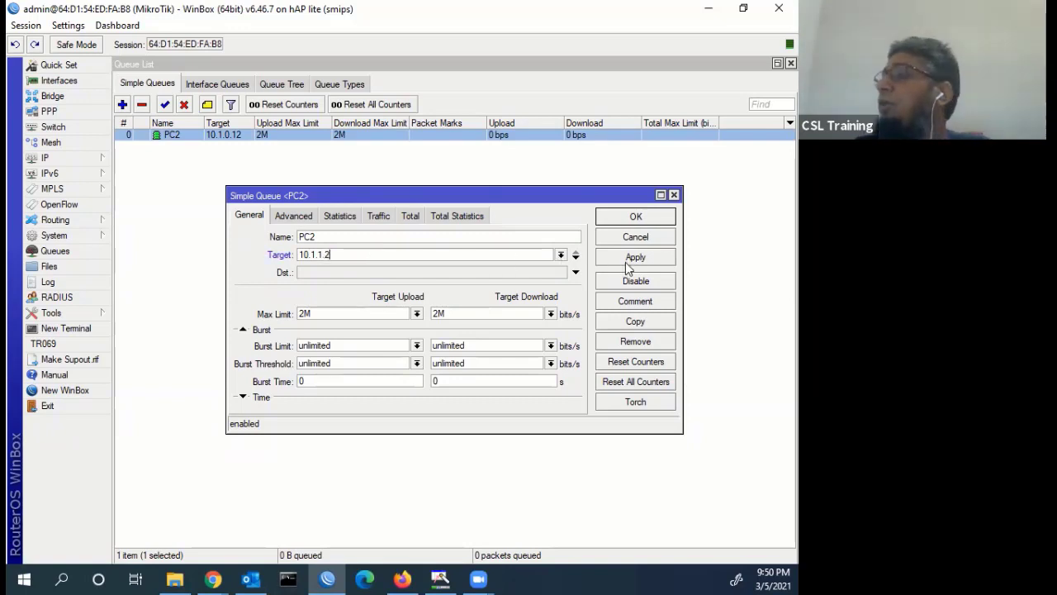
left_click(636, 255)
left_click(636, 216)
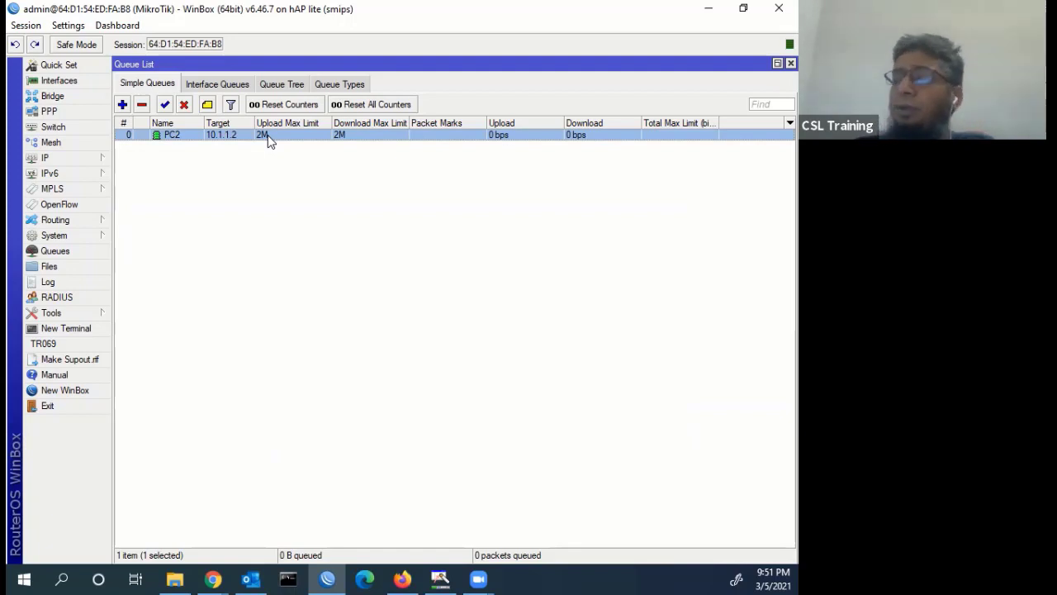
- Raise the PC2 queue's max limit to 3M for both target upload and target download, and save it
double_click(267, 135)
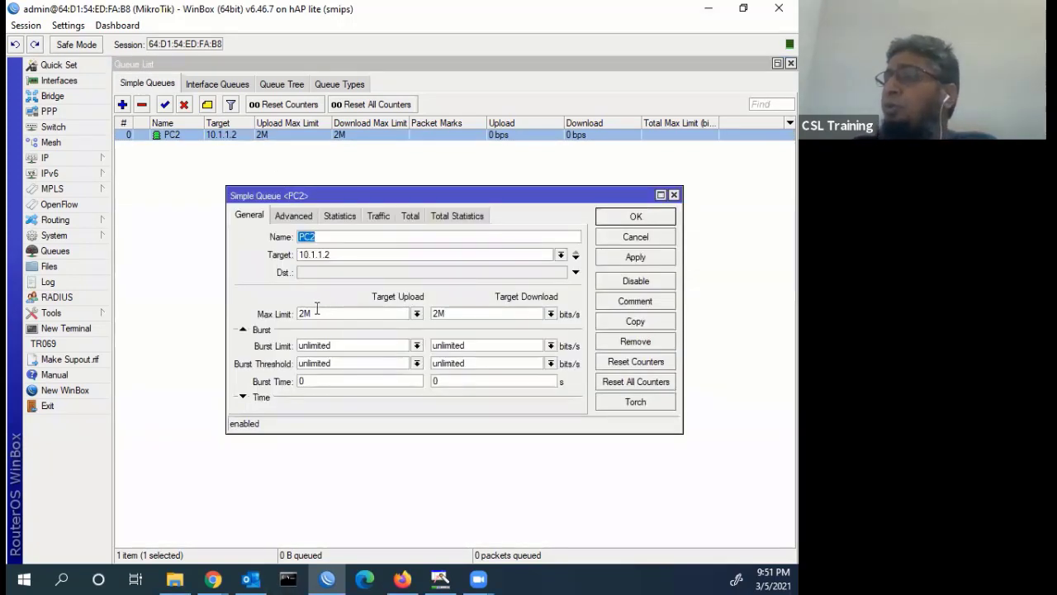
left_click(417, 316)
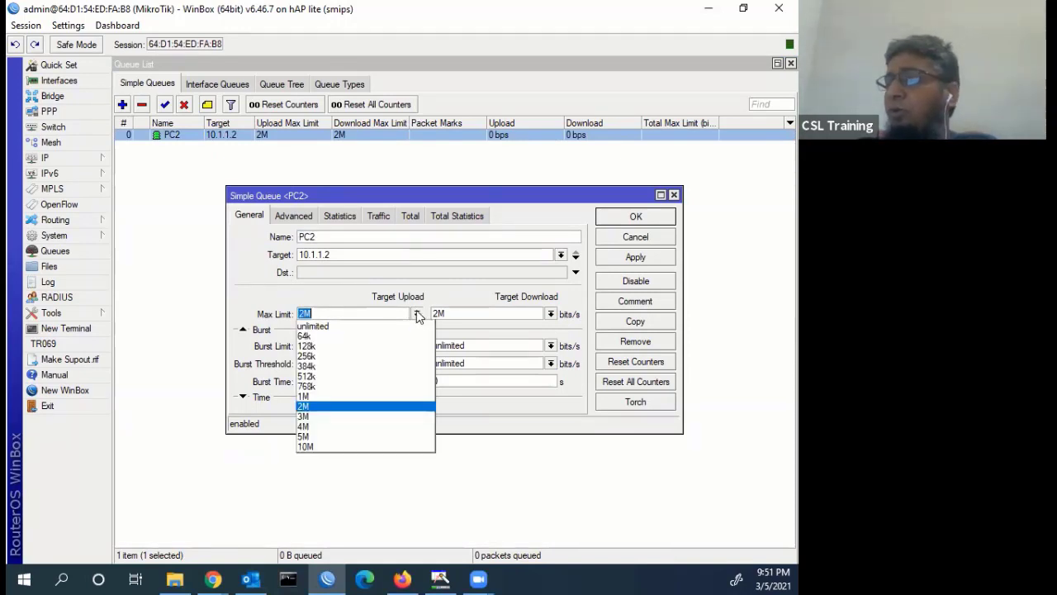
left_click(313, 418)
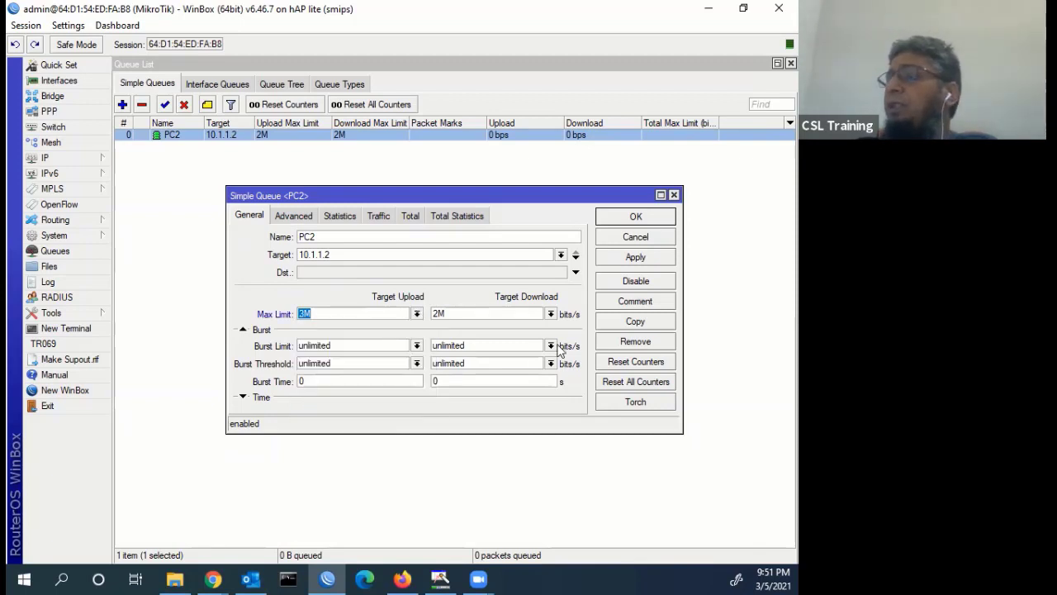
left_click(551, 314)
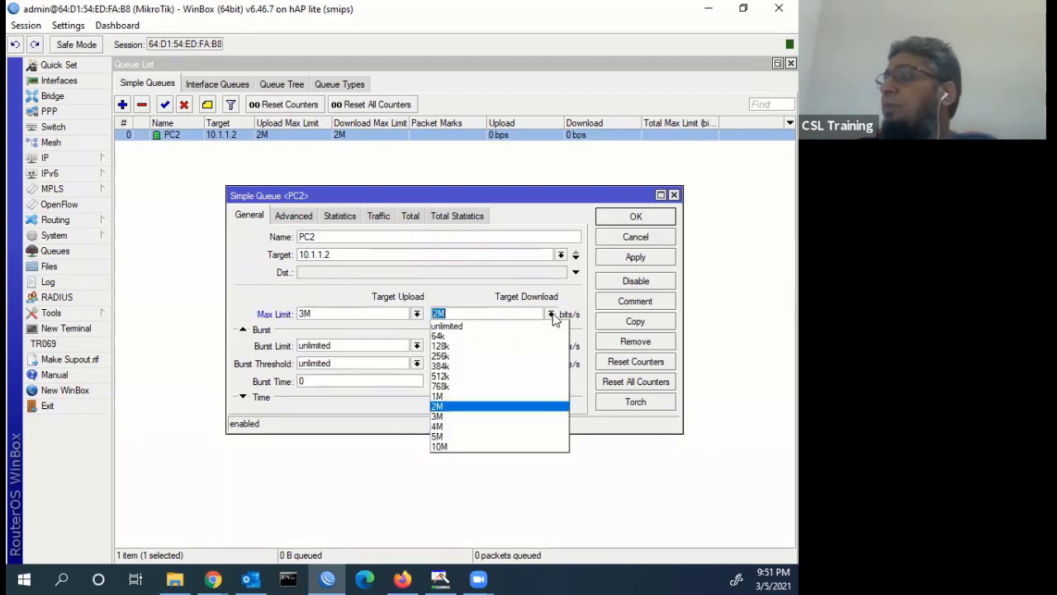
left_click(472, 416)
left_click(615, 258)
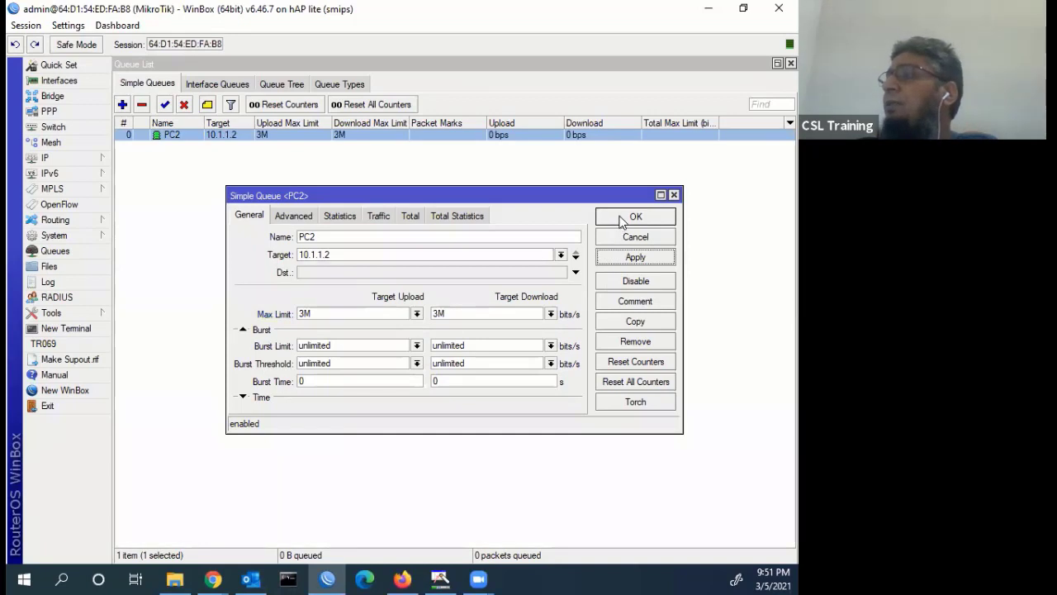
left_click(636, 217)
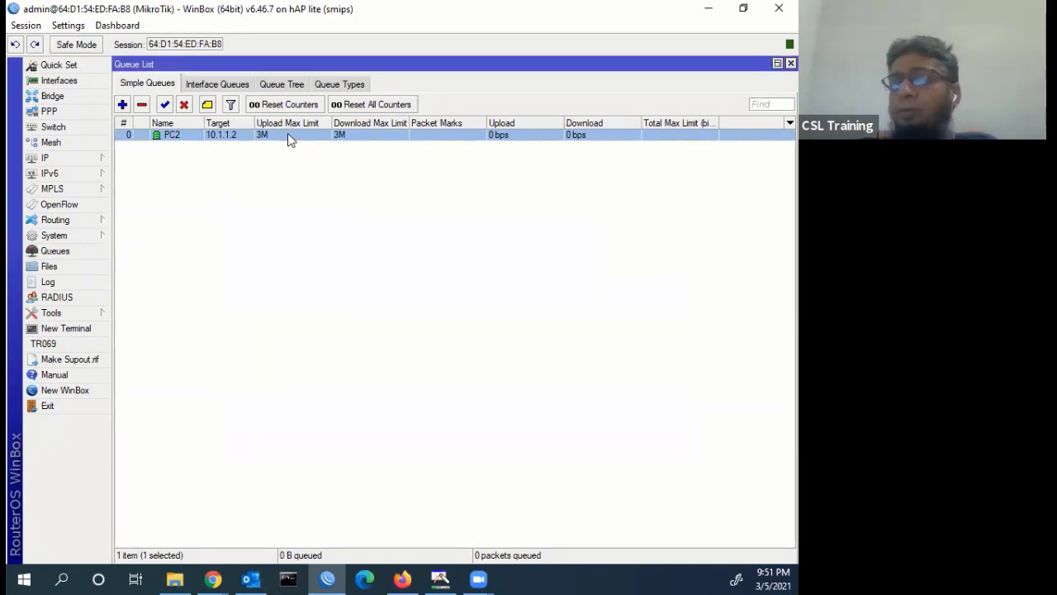
- Set only the target upload max limit of the PC2 queue to 10M and save it
double_click(287, 134)
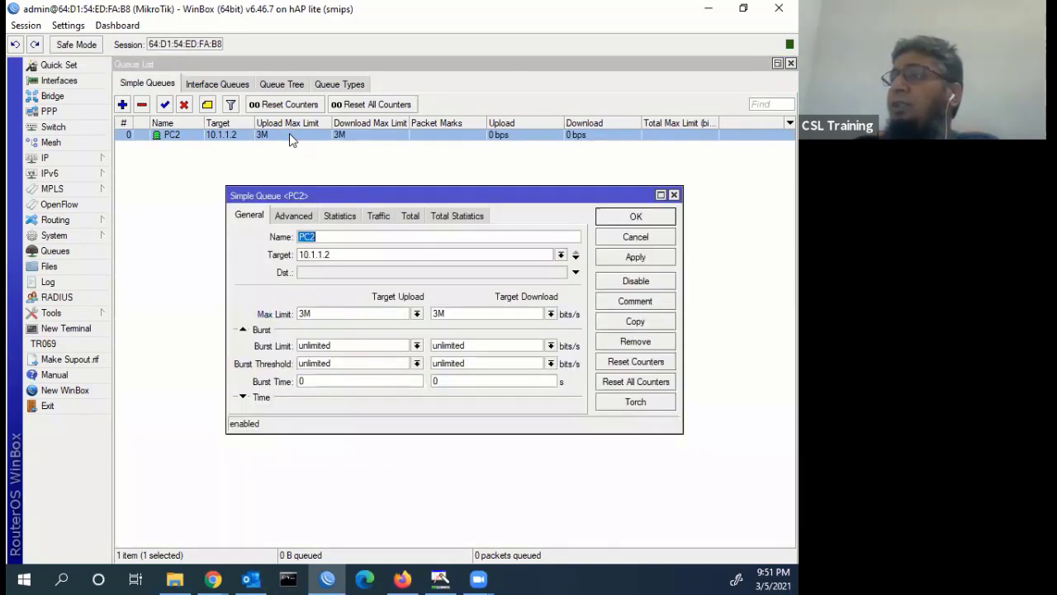
left_click(417, 314)
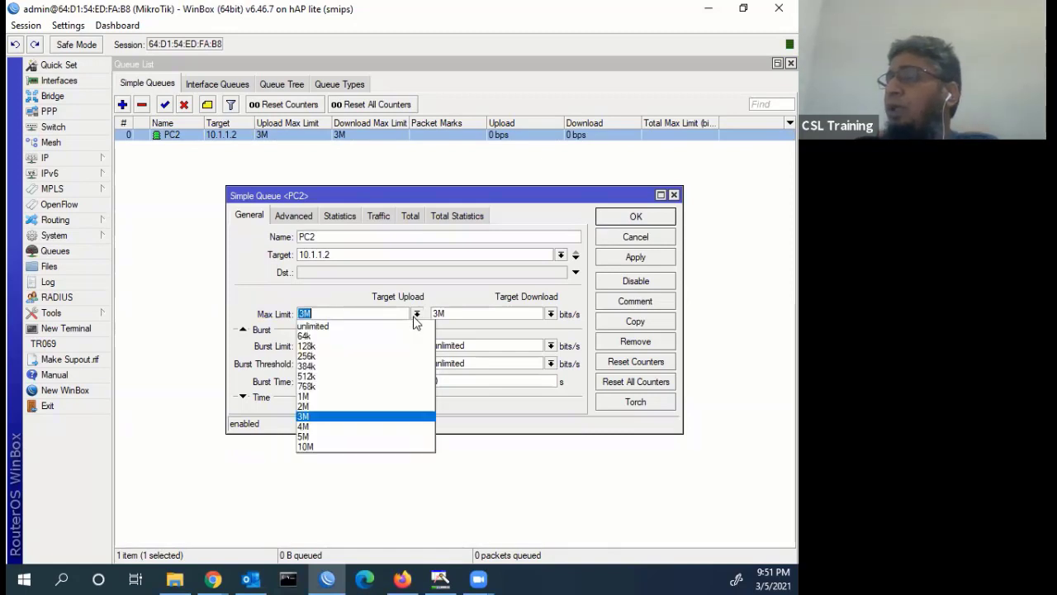
left_click(329, 448)
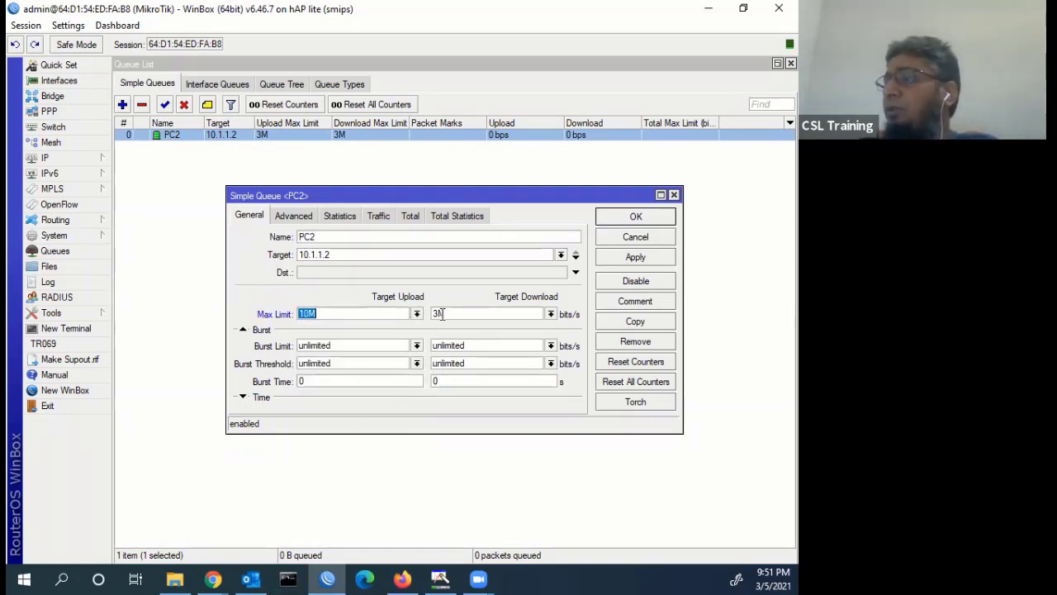
left_click(634, 216)
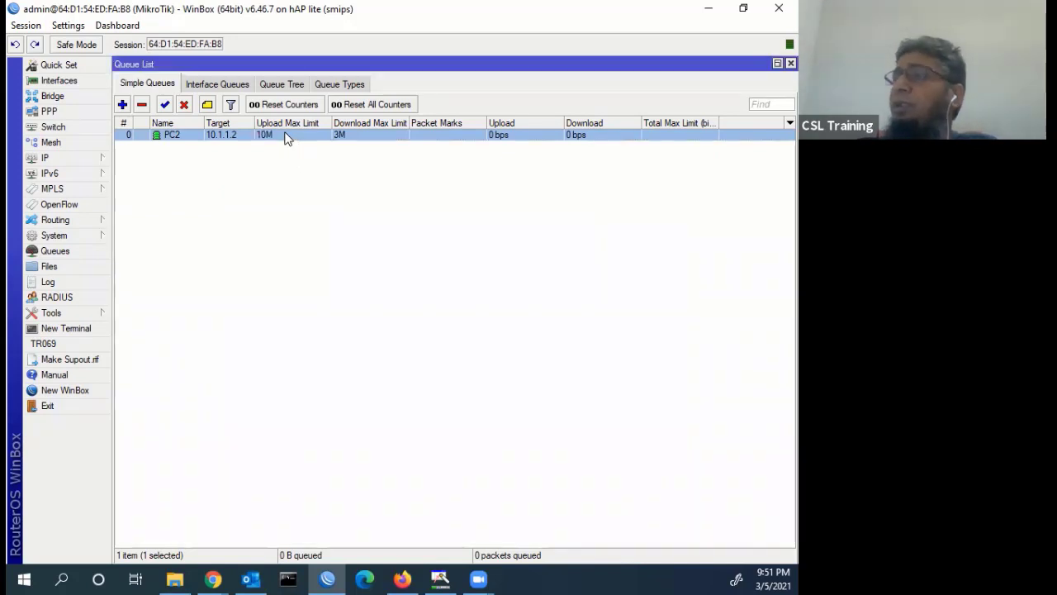
- Enter a custom max limit of 2500k for both target upload and target download of the PC2 queue, and save it
double_click(288, 135)
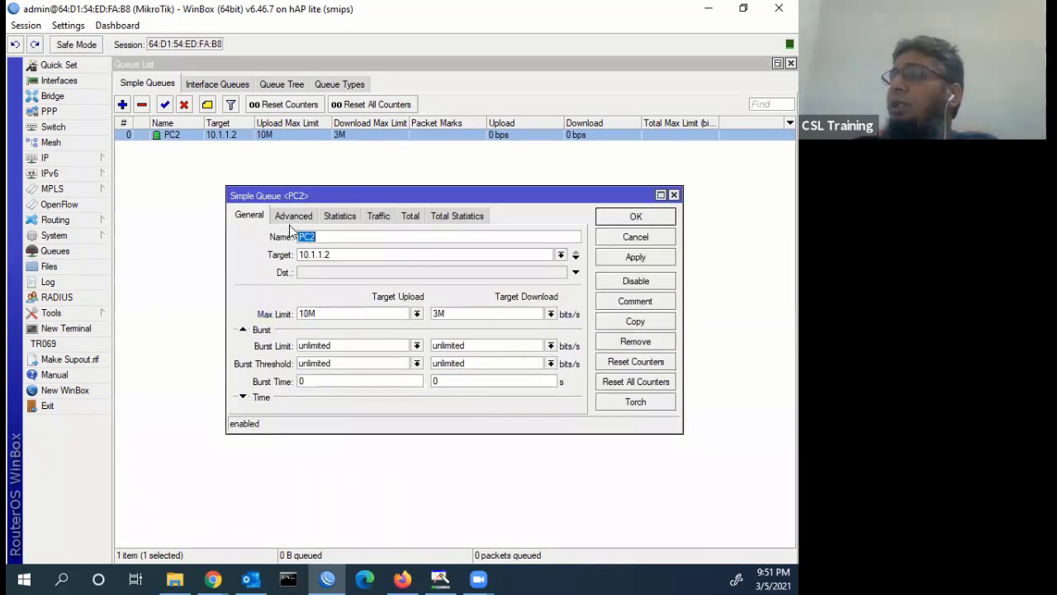
double_click(328, 312)
left_click(416, 313)
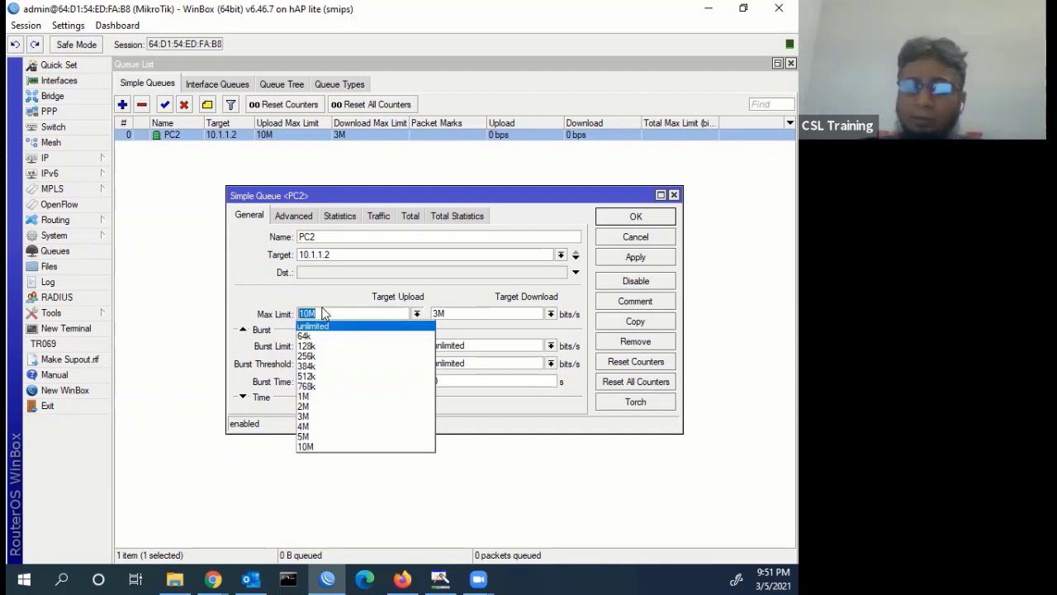
type("25")
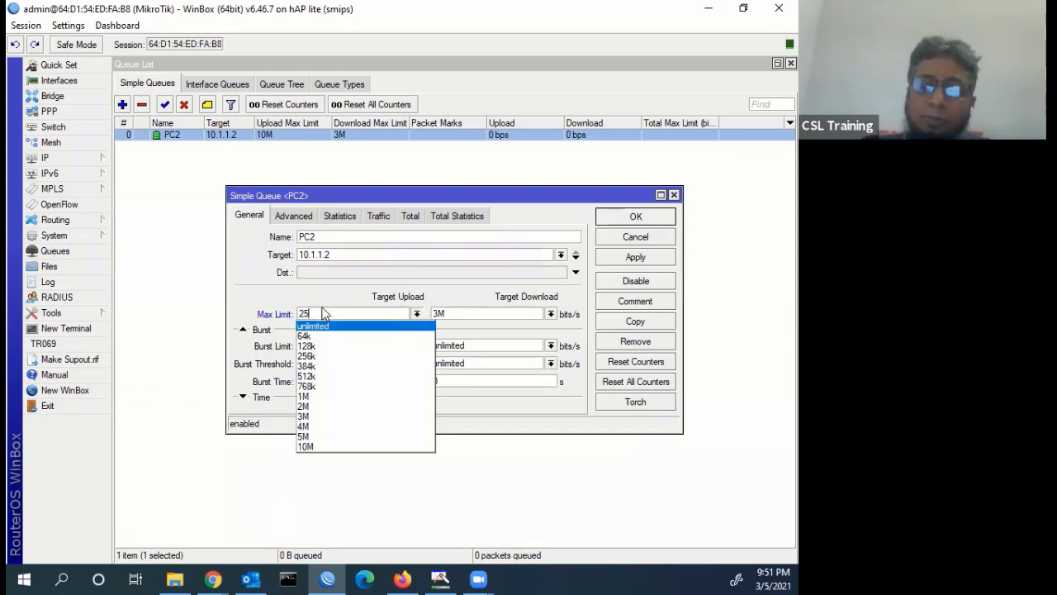
type("00k")
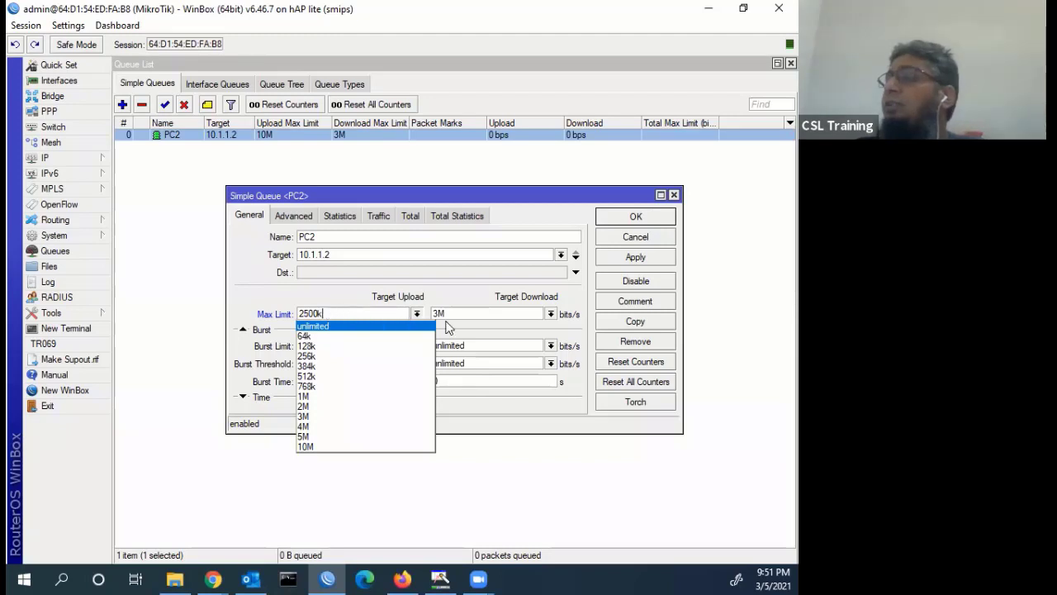
left_click(464, 317)
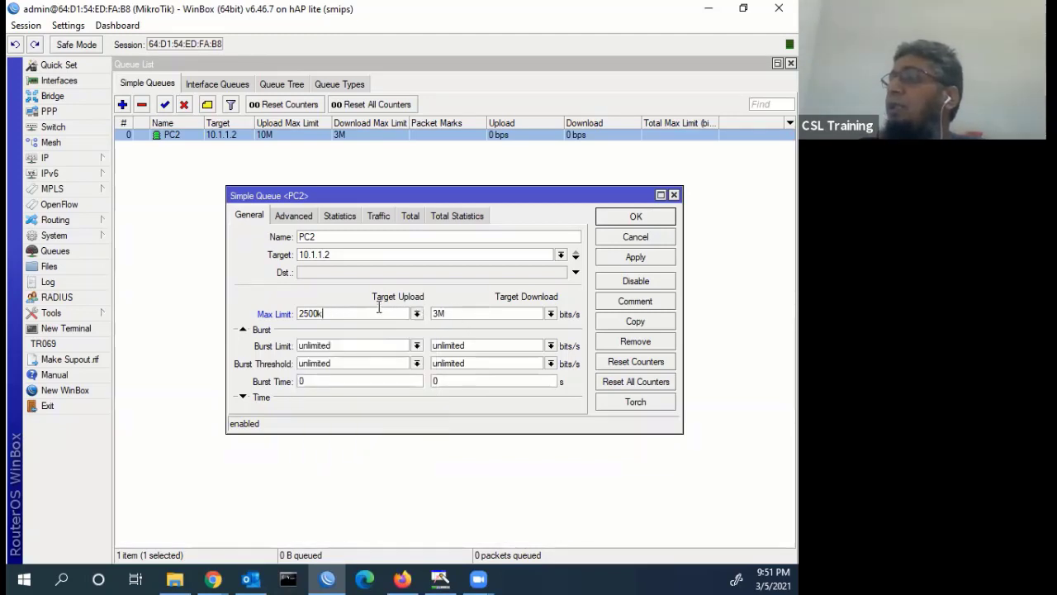
key("ctrl+a")
type("2")
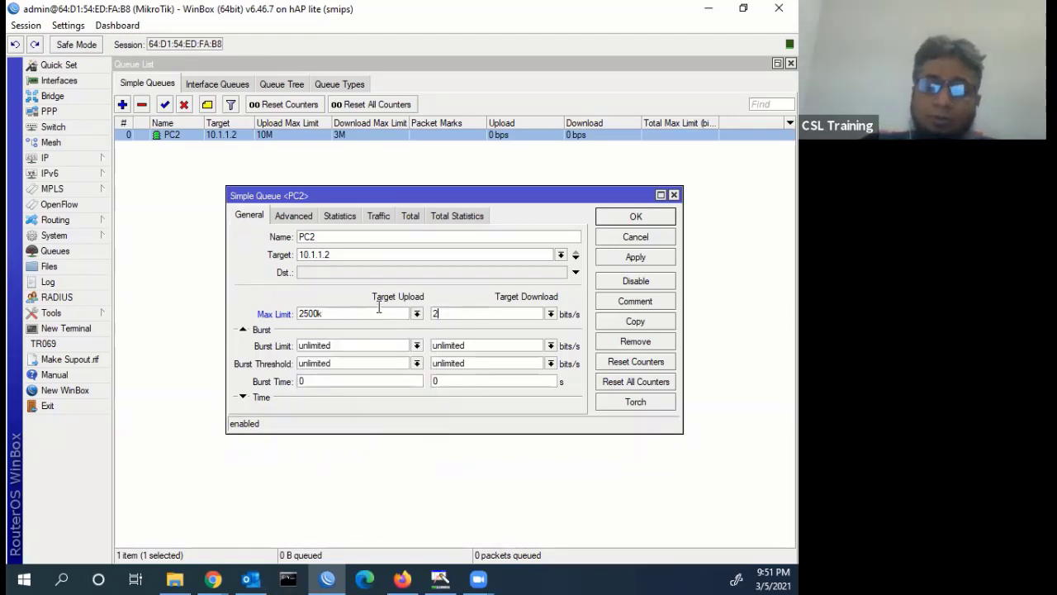
type("500k")
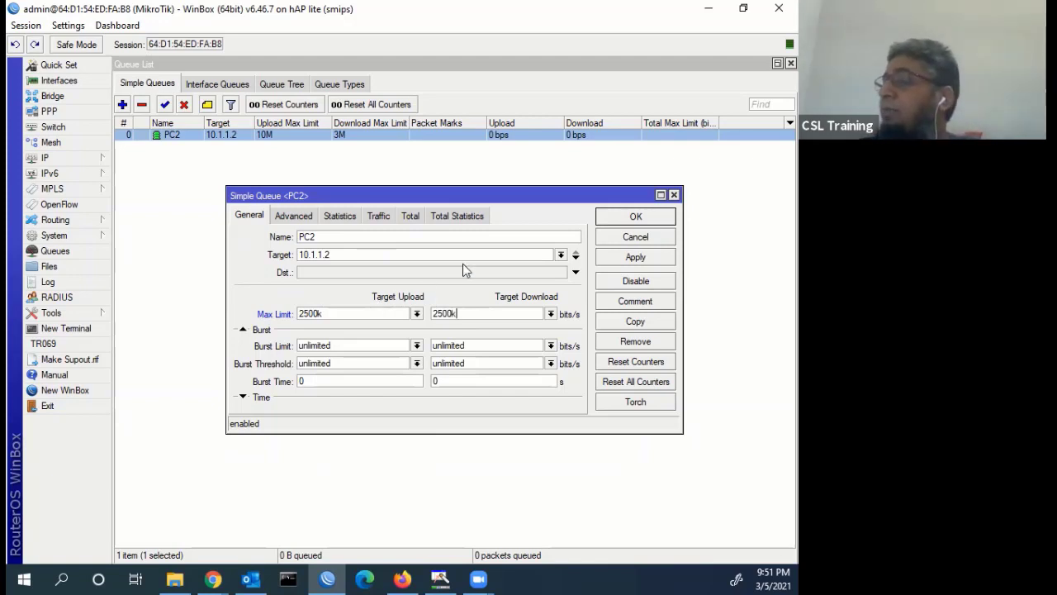
left_click(604, 260)
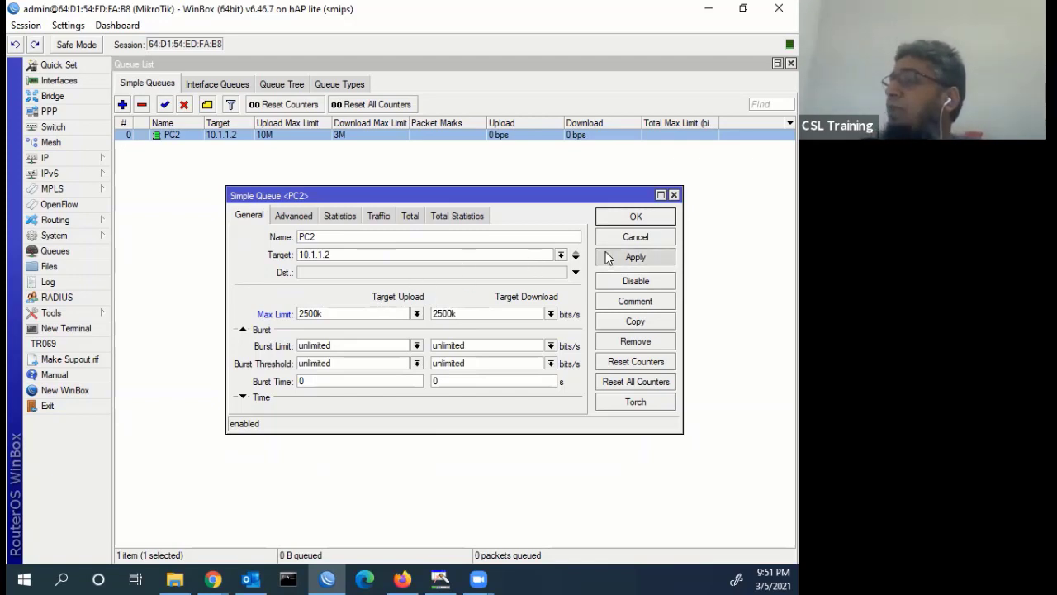
left_click(615, 219)
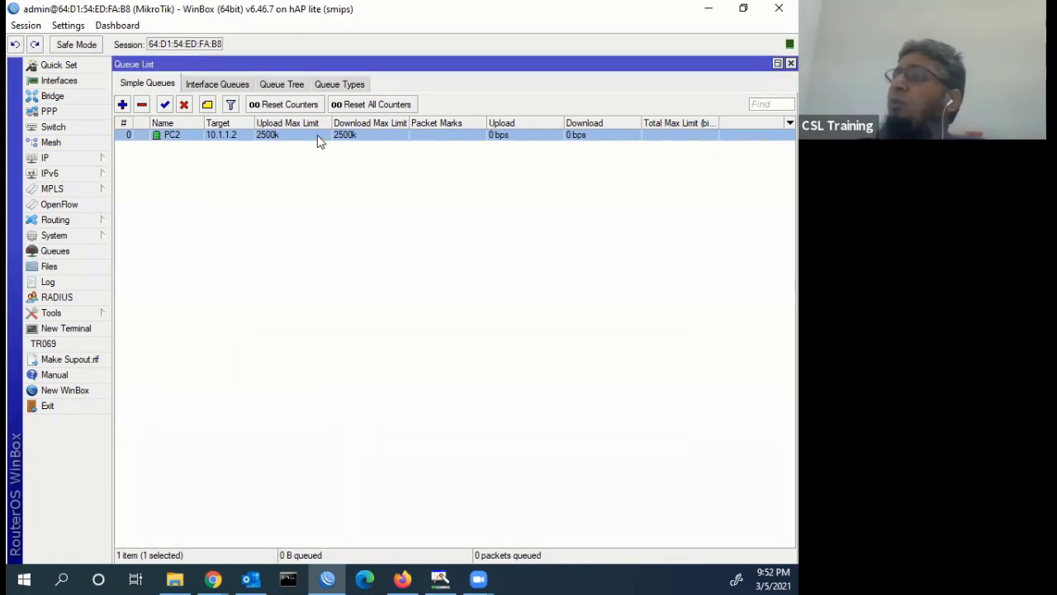
- Change the unit of both PC2 max limits to mega, making them 2500M, and apply the change
double_click(317, 135)
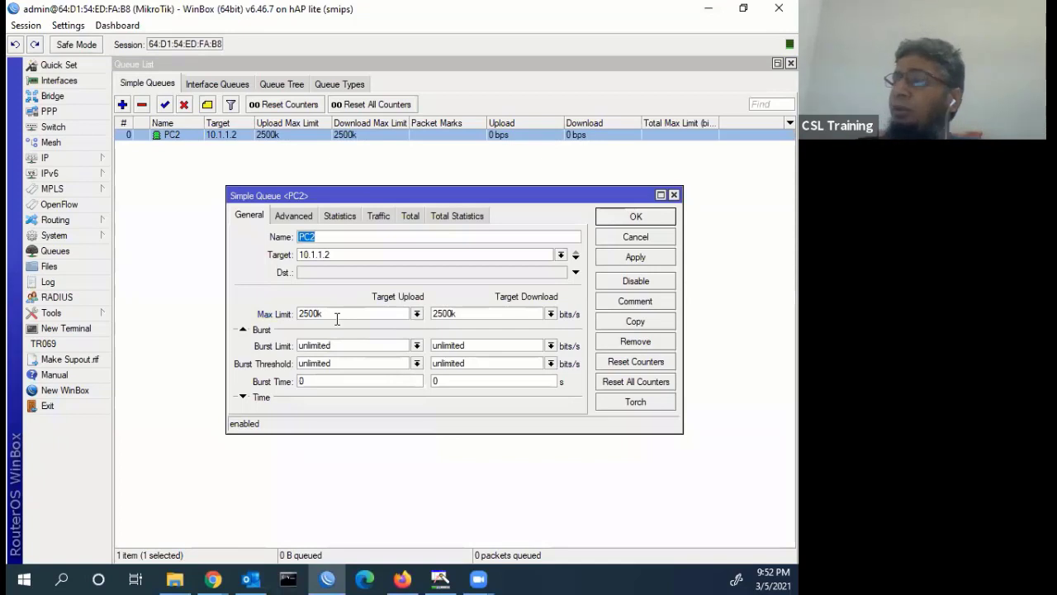
left_click(337, 320)
key("BackSpace")
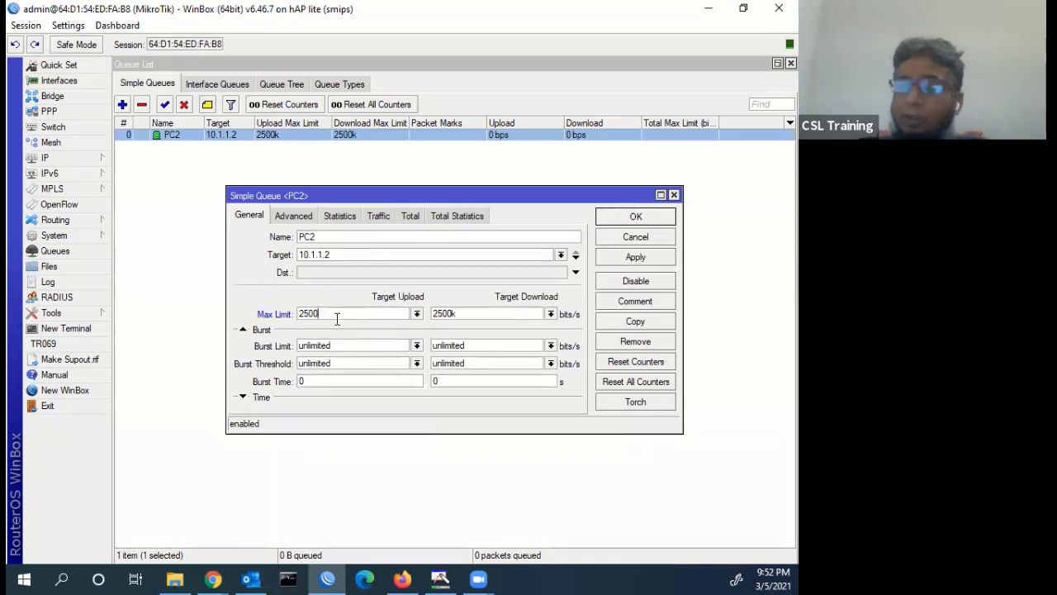
type("m")
left_click(473, 314)
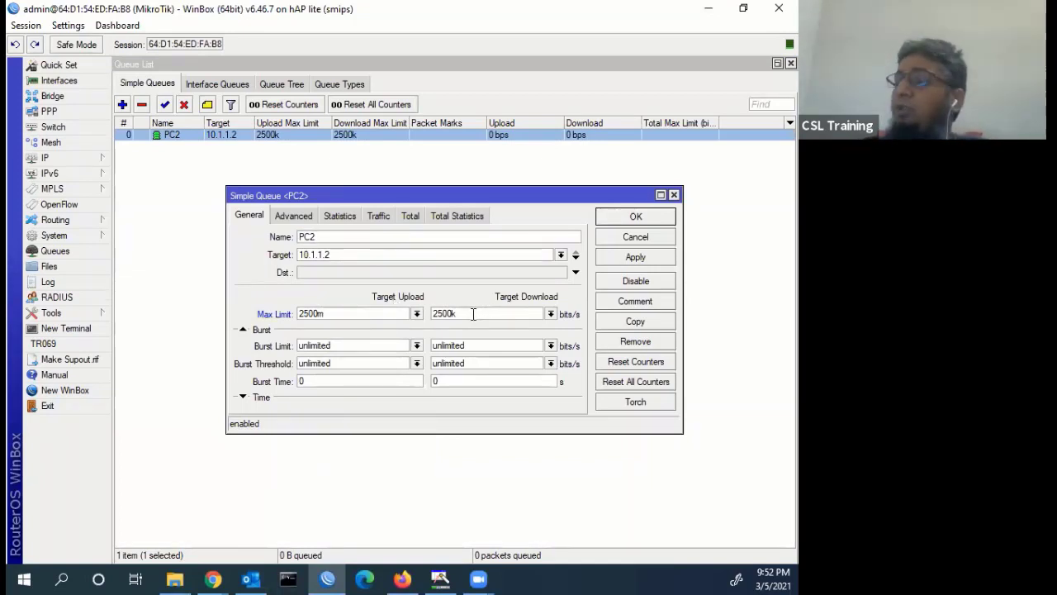
key("BackSpace")
type("m")
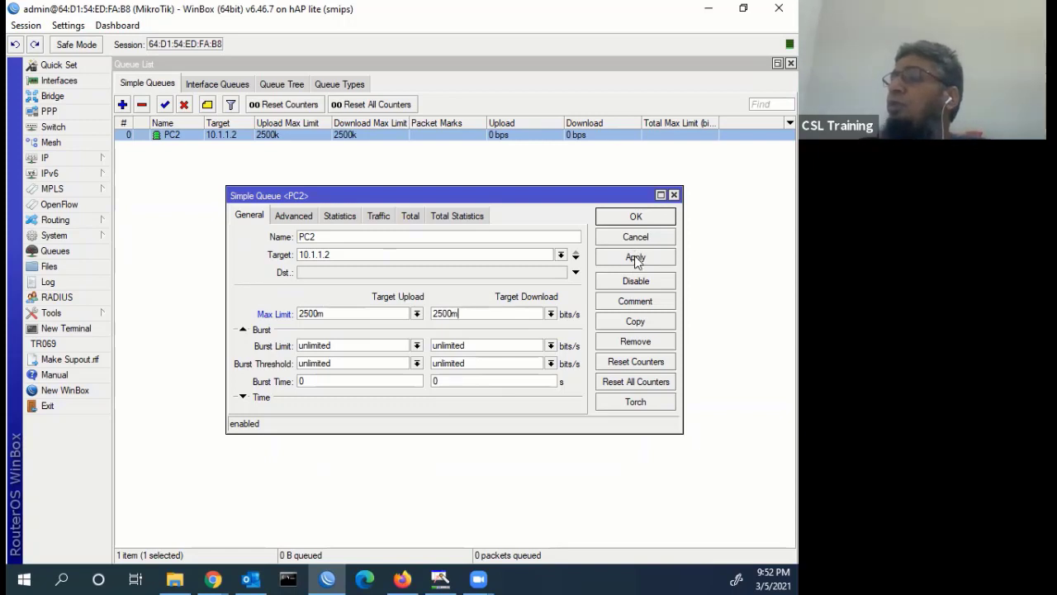
left_click(635, 256)
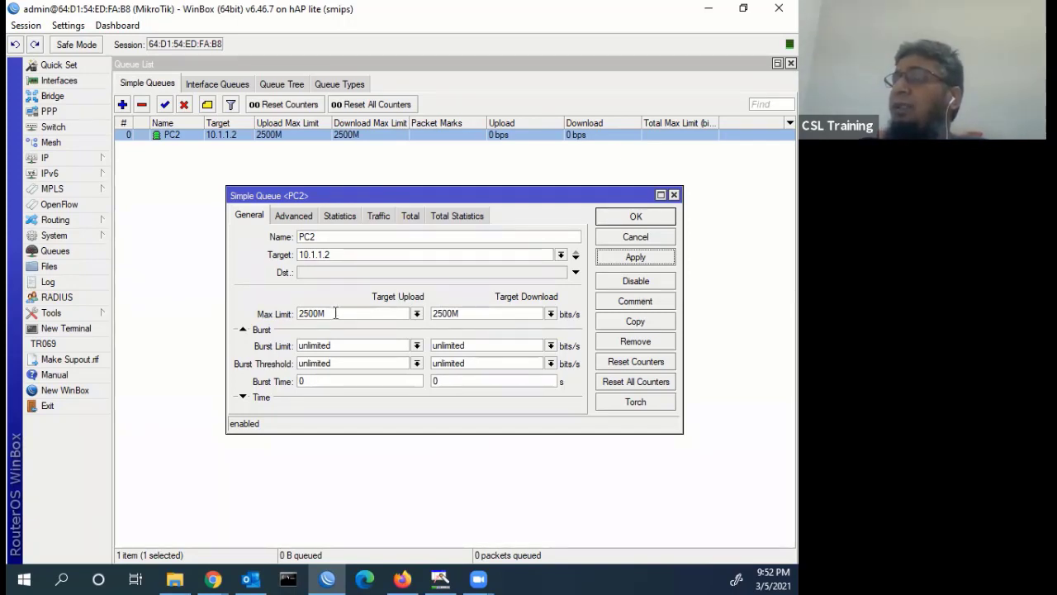
- Set the PC2 queue's target upload and target download max limits to 2M and save the queue
left_click(417, 314)
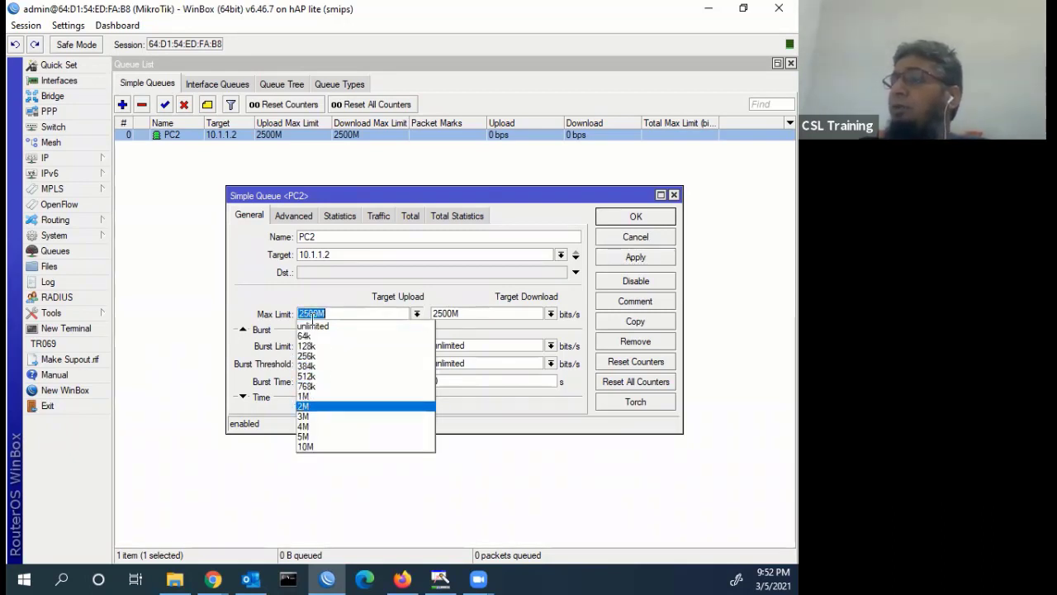
left_click(324, 407)
left_click(554, 314)
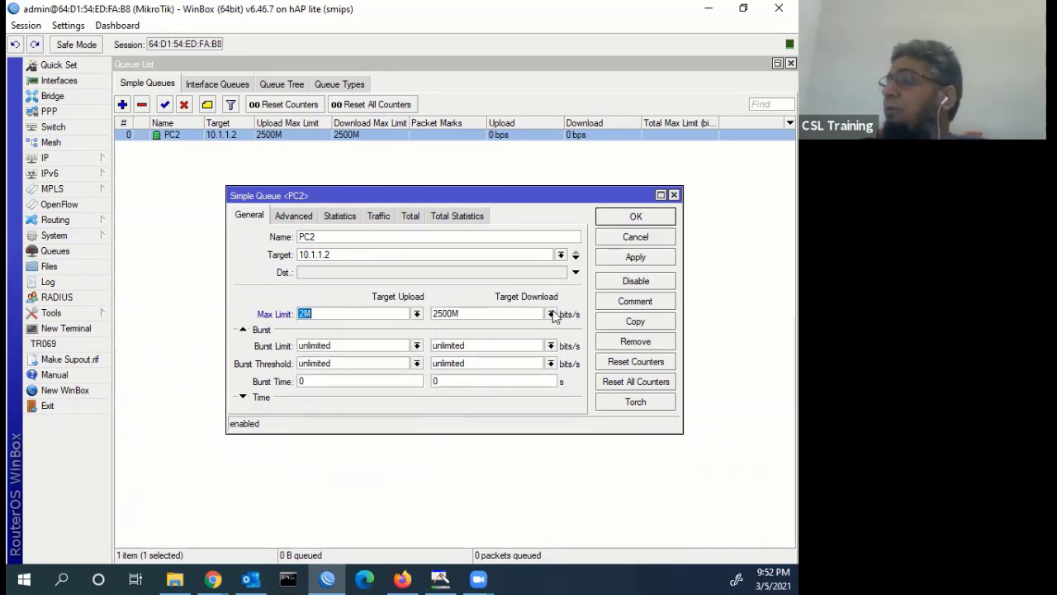
left_click(453, 407)
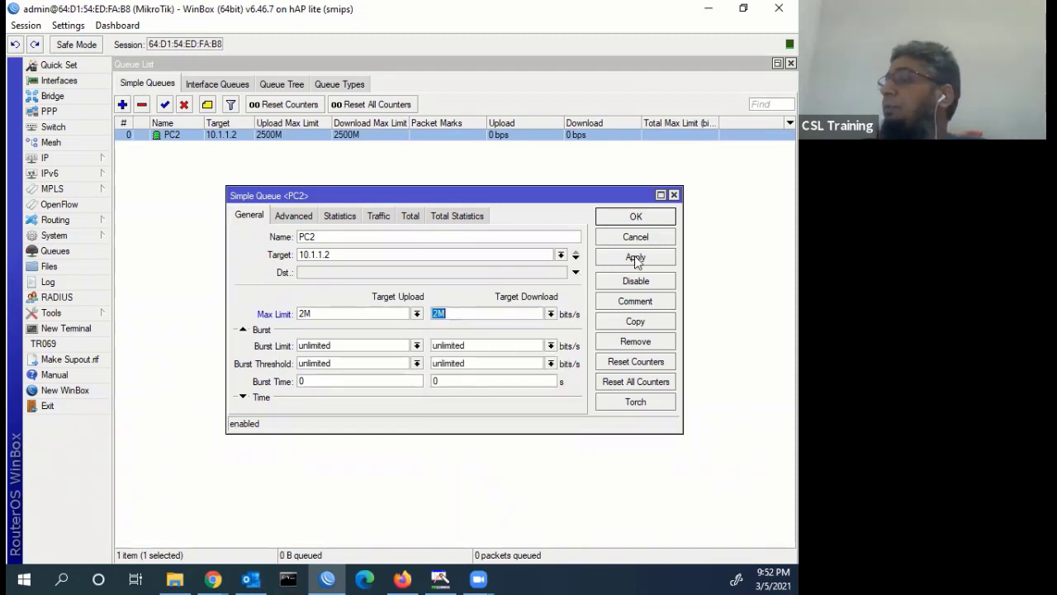
left_click(638, 216)
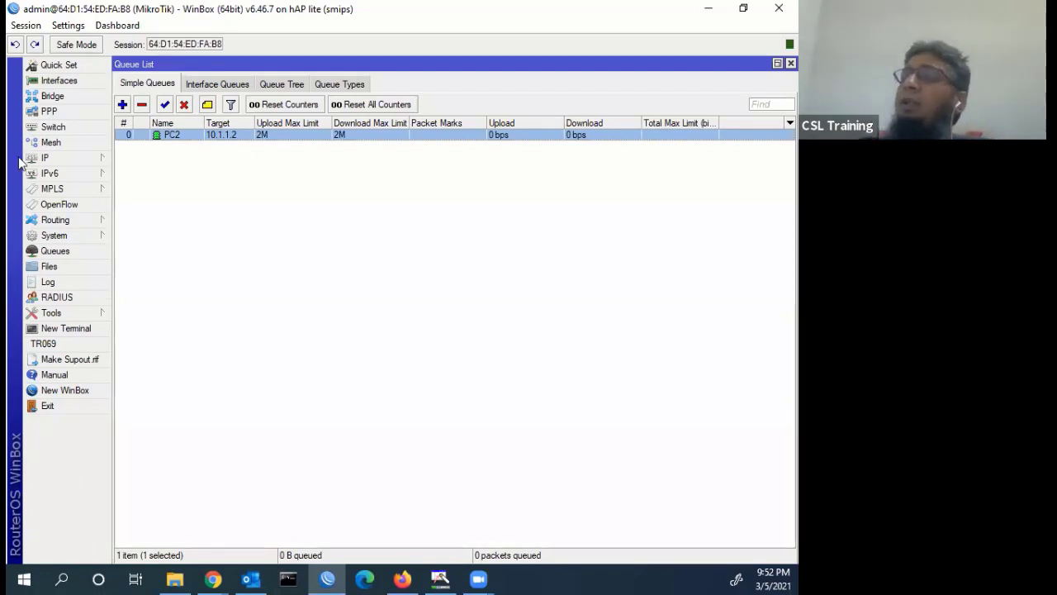
- Check the firewall NAT rules and the IP address list for the LAN subnet that PC2 belongs to
left_click(44, 157)
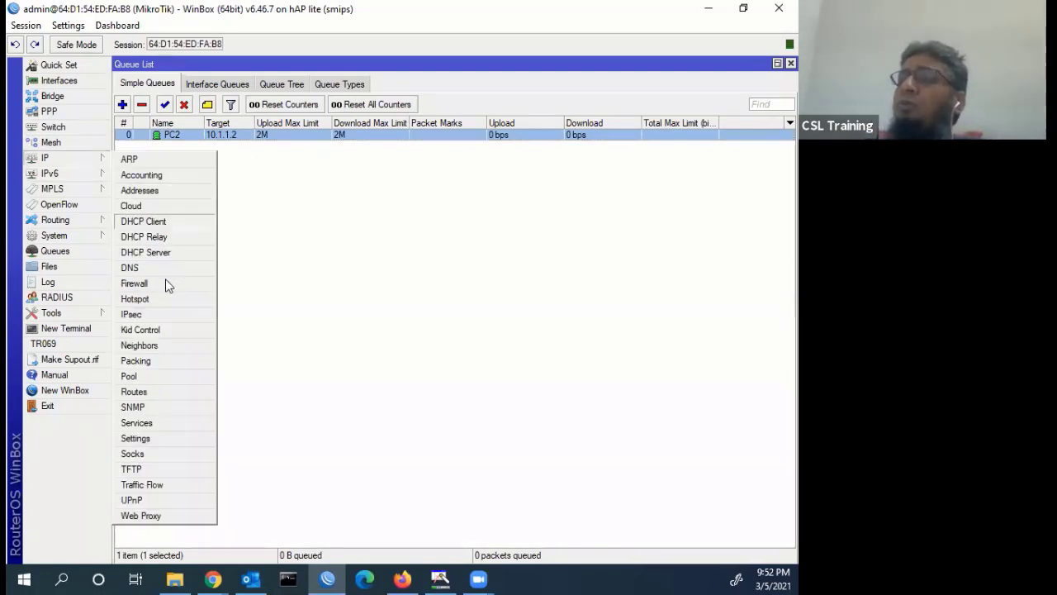
left_click(216, 281)
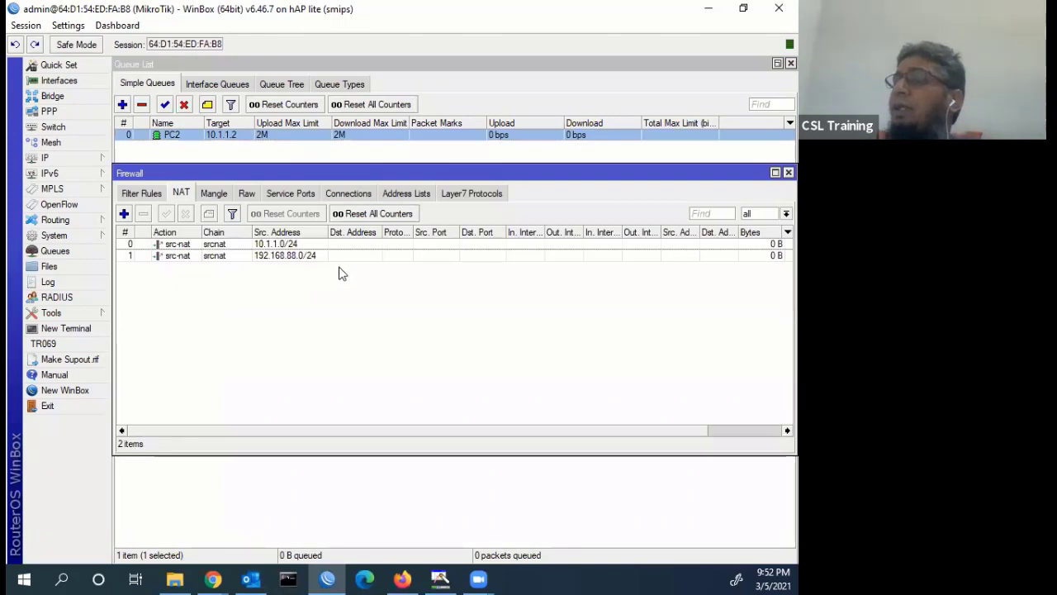
left_click(62, 157)
left_click(142, 190)
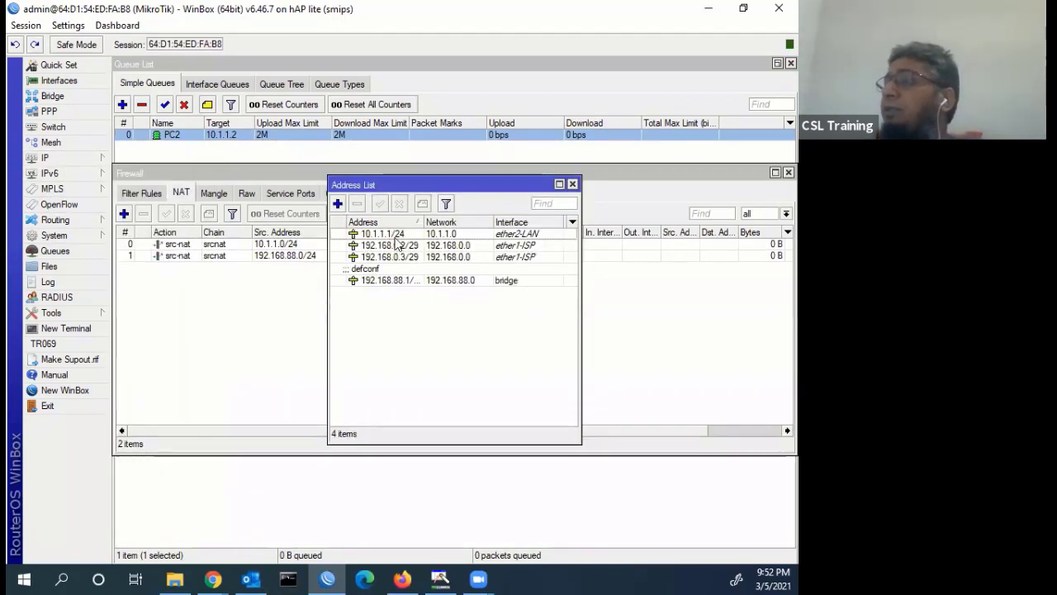
- Examine the 10.1.1.1/24 and other router IP address entries, widening the Address column to show them in full
left_click(397, 235)
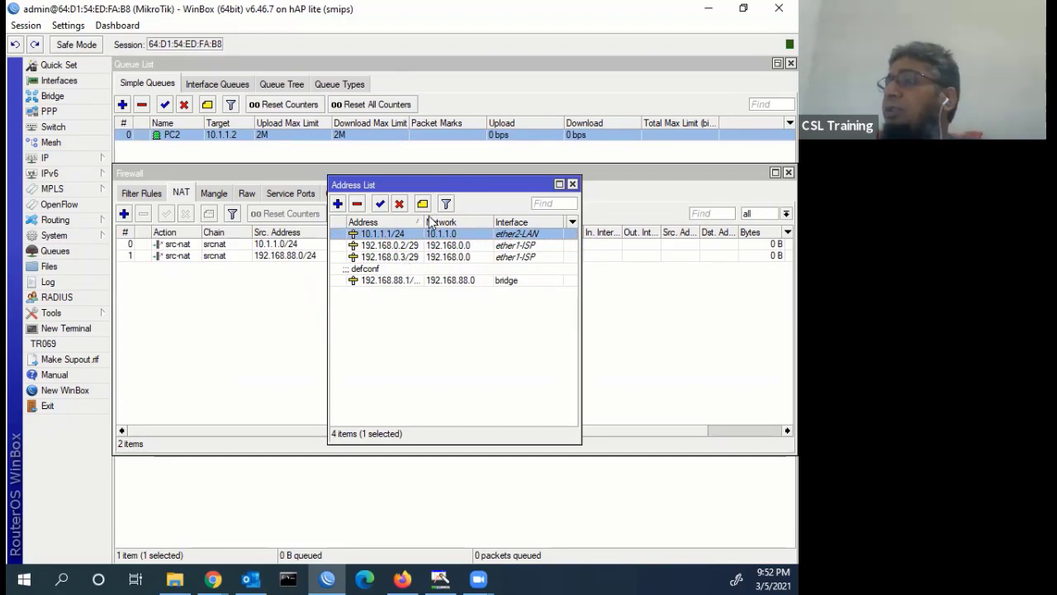
key("Down")
key("Down")
key("Down")
left_click_drag(422, 218, 446, 221)
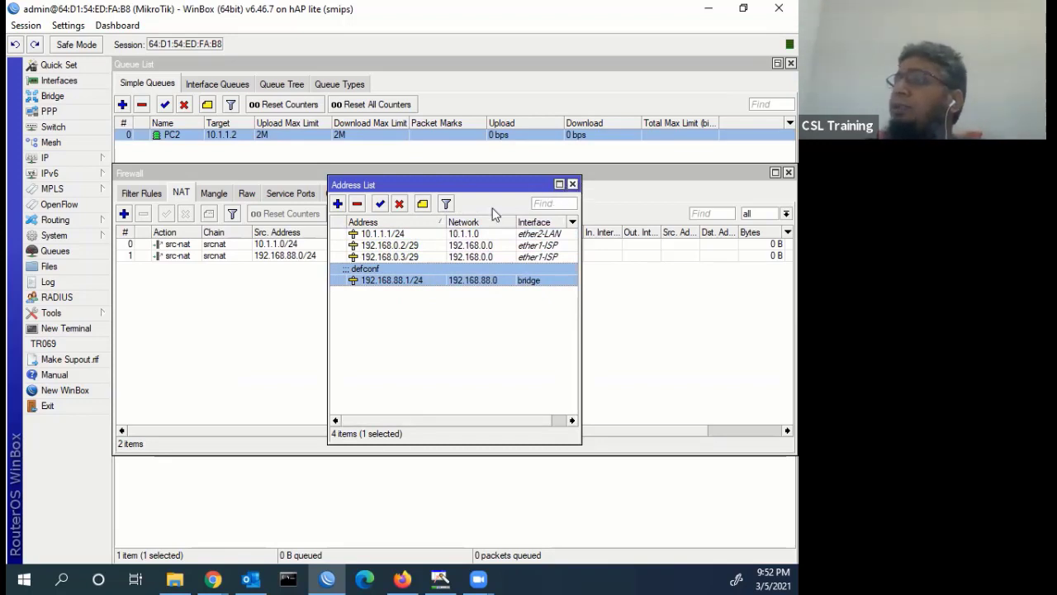
- Remove the src-nat rules for source addresses 10.1.1.0/24 and 192.168.88.0/24 from the firewall NAT list
left_click(194, 261)
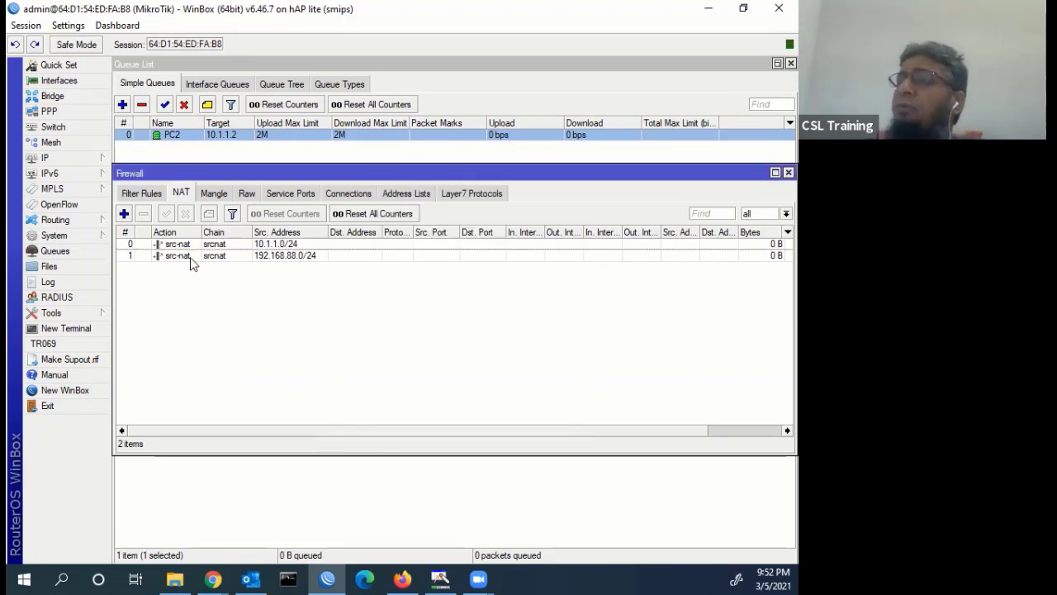
left_click(268, 245)
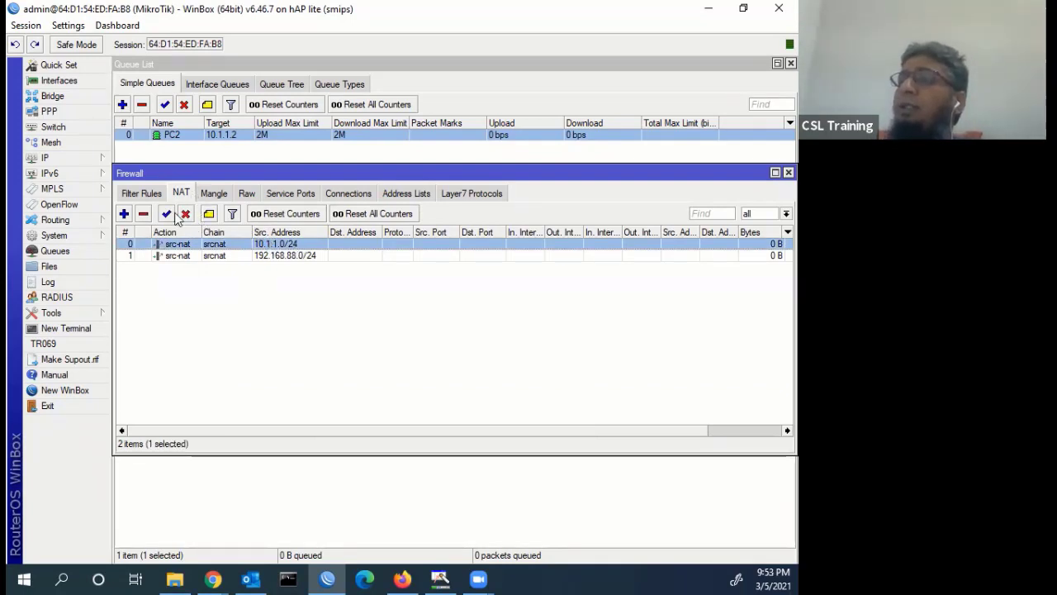
left_click(143, 214)
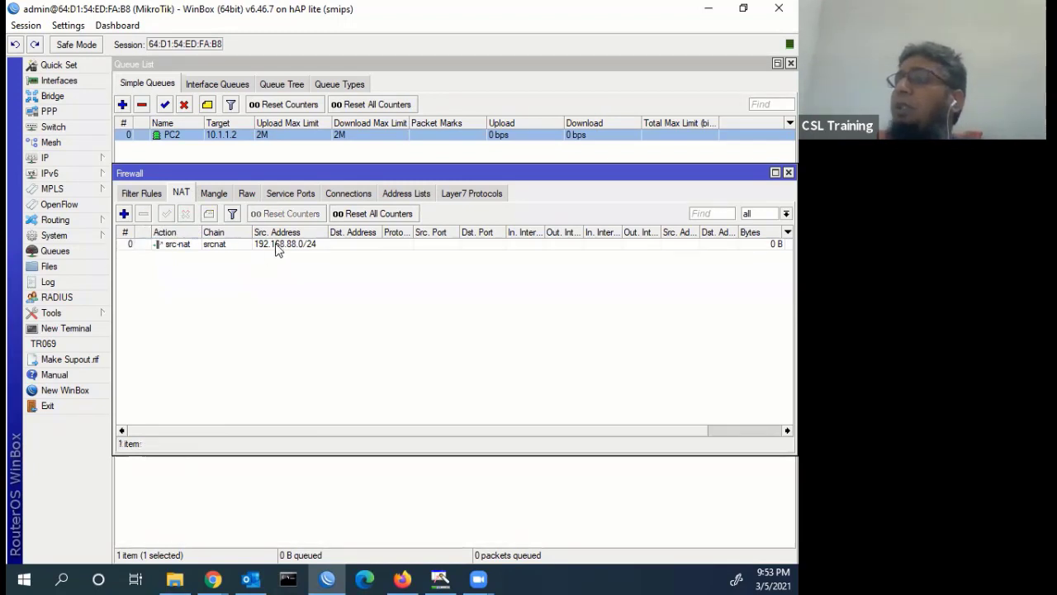
left_click(175, 249)
left_click(143, 214)
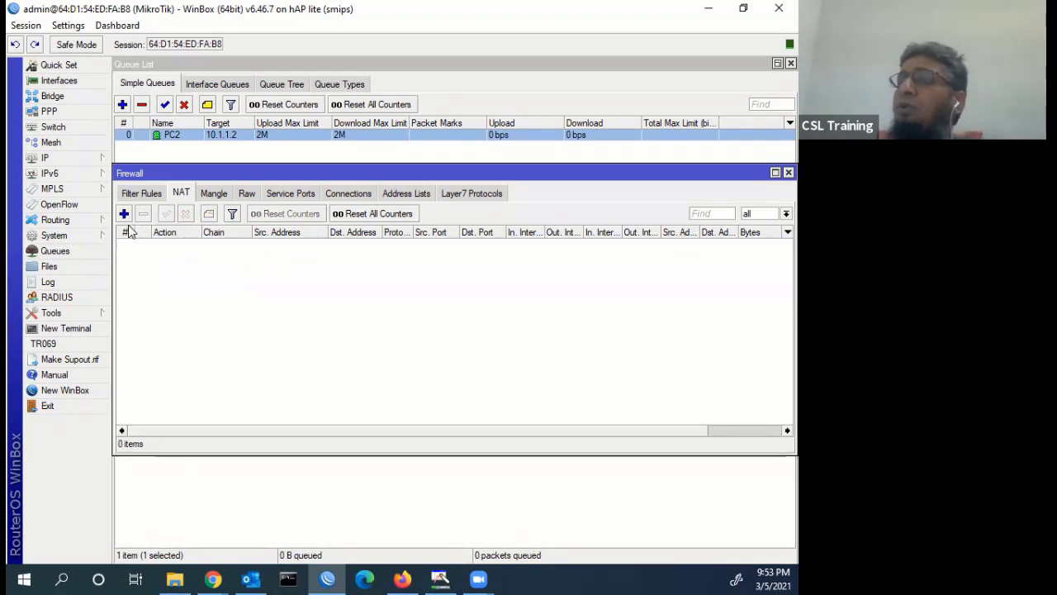
- Close the queue list and bring up the firewall's NAT rules again
left_click(773, 62)
left_click(791, 63)
left_click(68, 157)
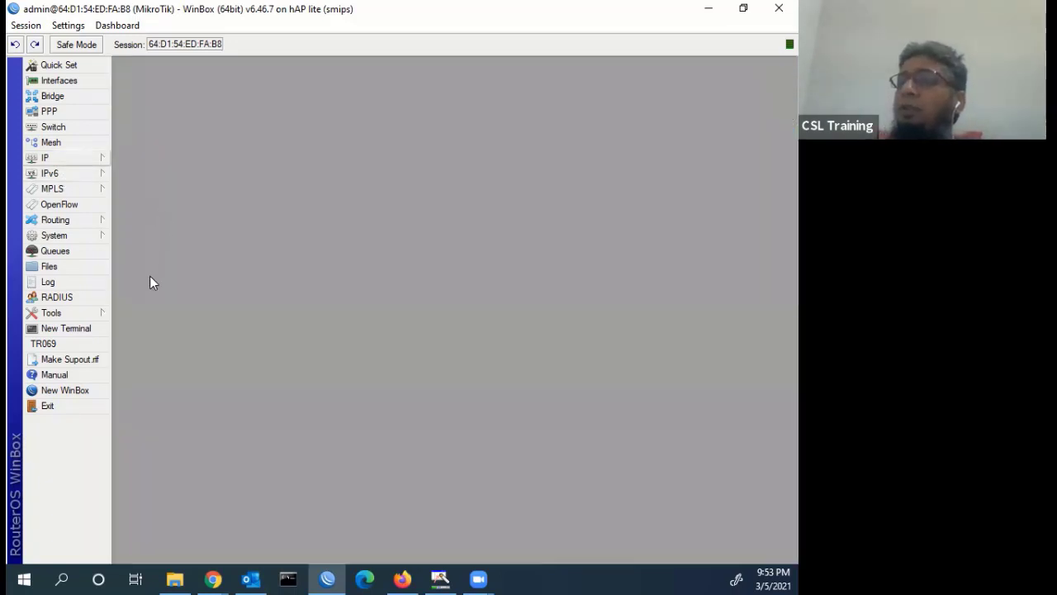
left_click(149, 281)
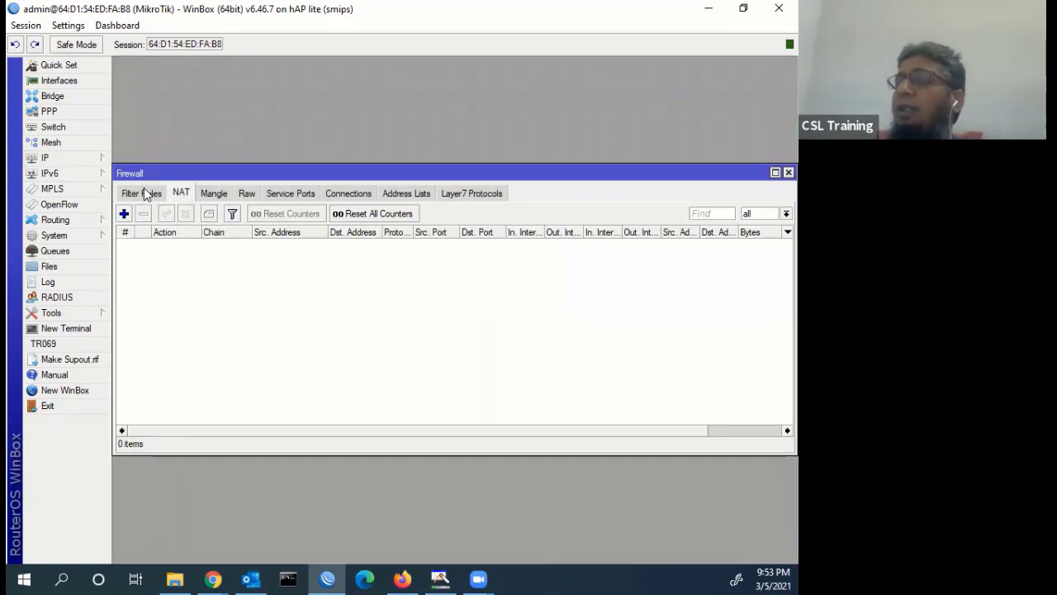
left_click(145, 194)
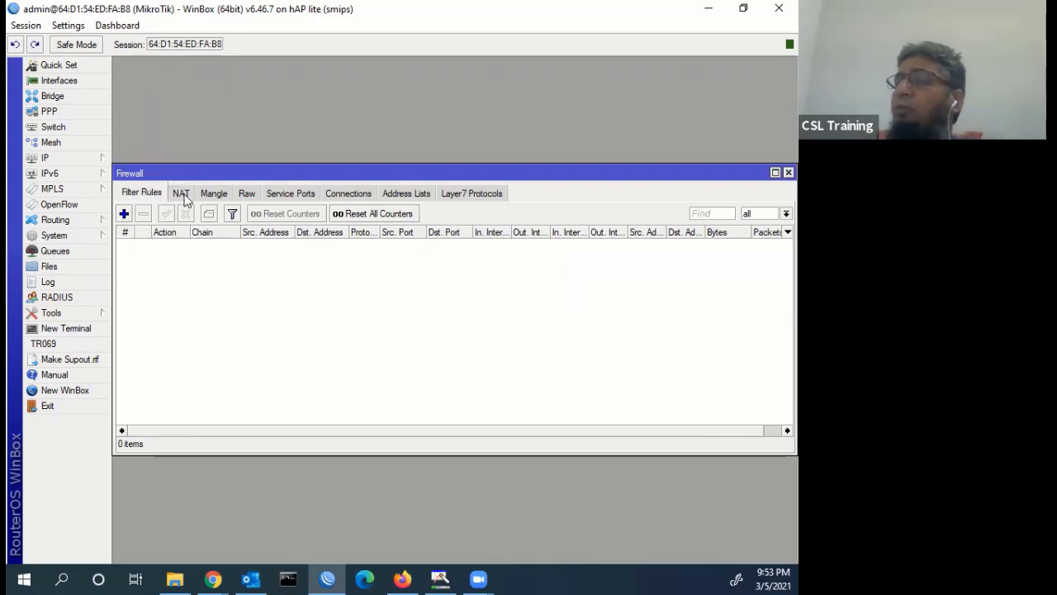
left_click(181, 193)
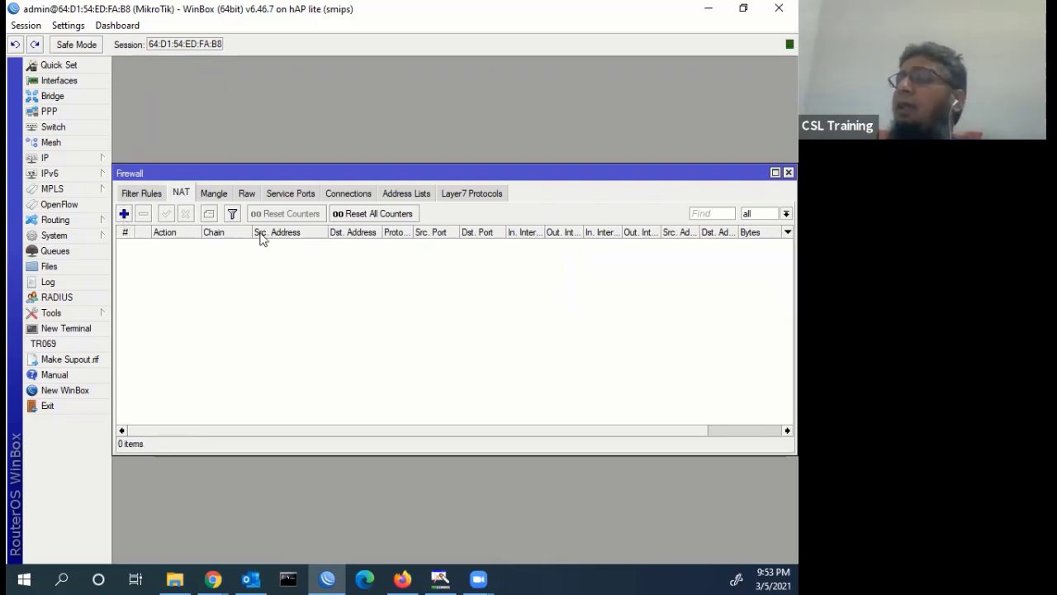
- Start a new NAT rule in the srcnat chain and arrange the IP address list beside it for reference
left_click(124, 213)
left_click(89, 159)
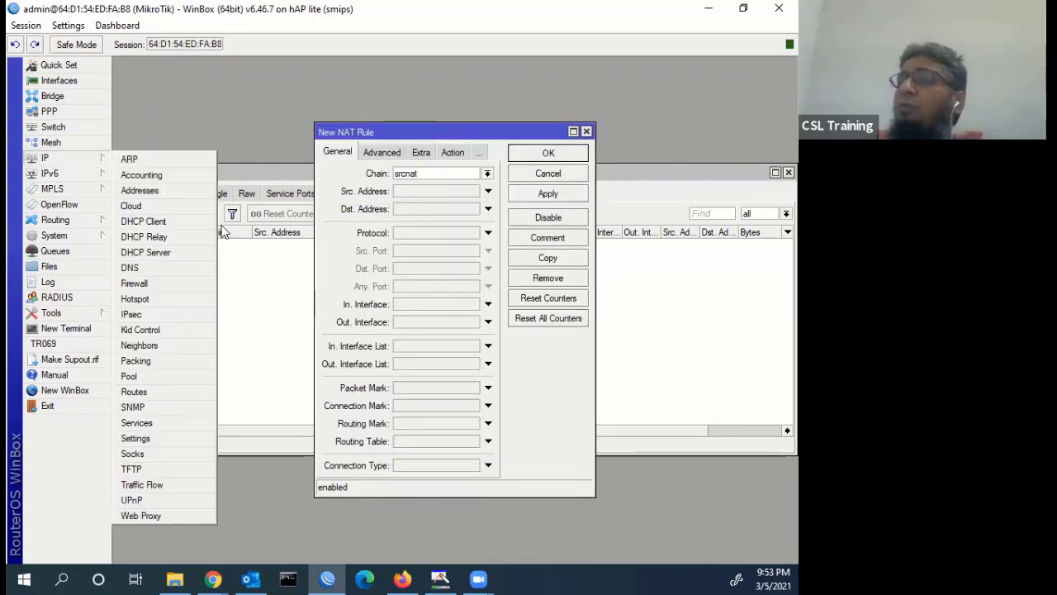
left_click(165, 192)
left_click_drag(371, 184, 160, 254)
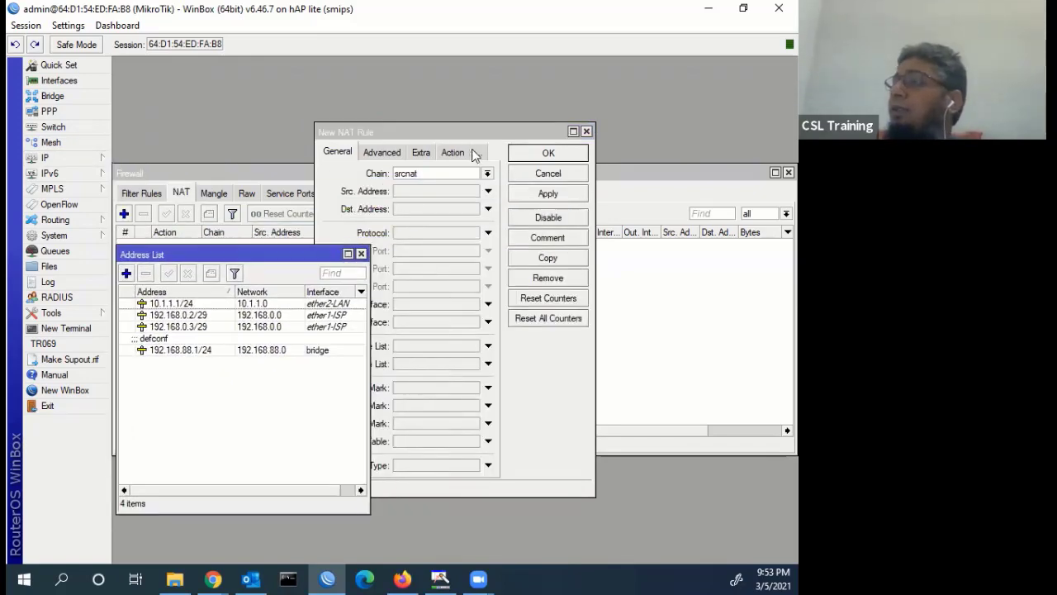
left_click_drag(518, 117, 603, 95)
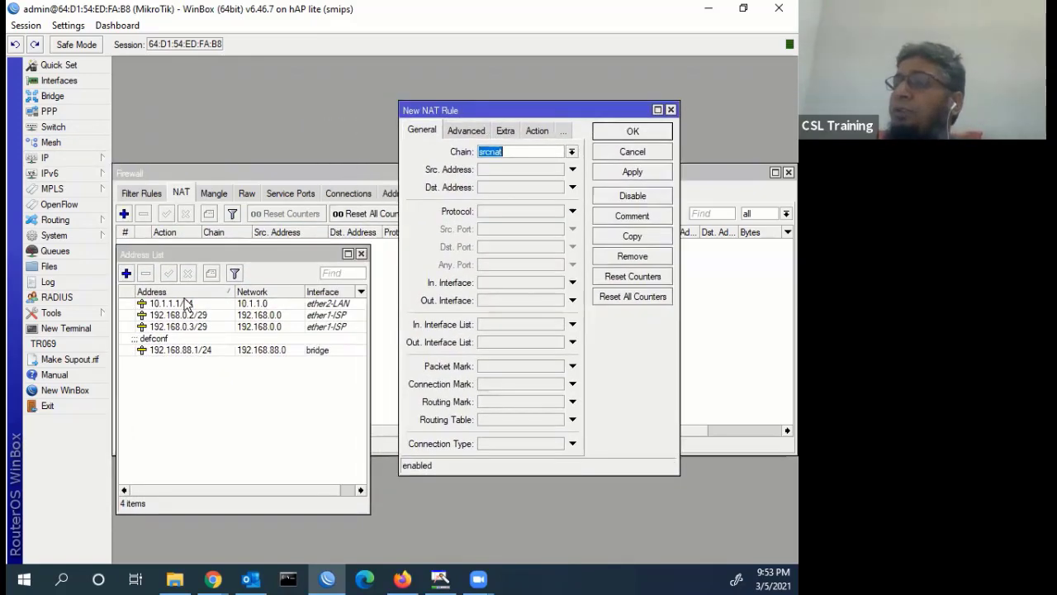
left_click(186, 305)
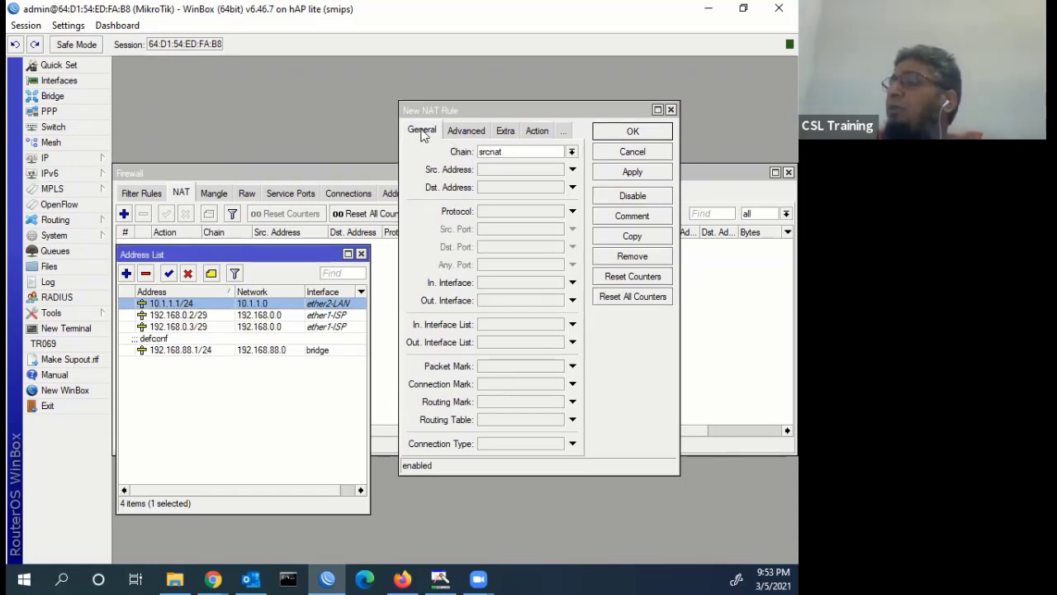
- Set the new NAT rule's action to masquerade, save it, and widen the Action column to fit
left_click(537, 131)
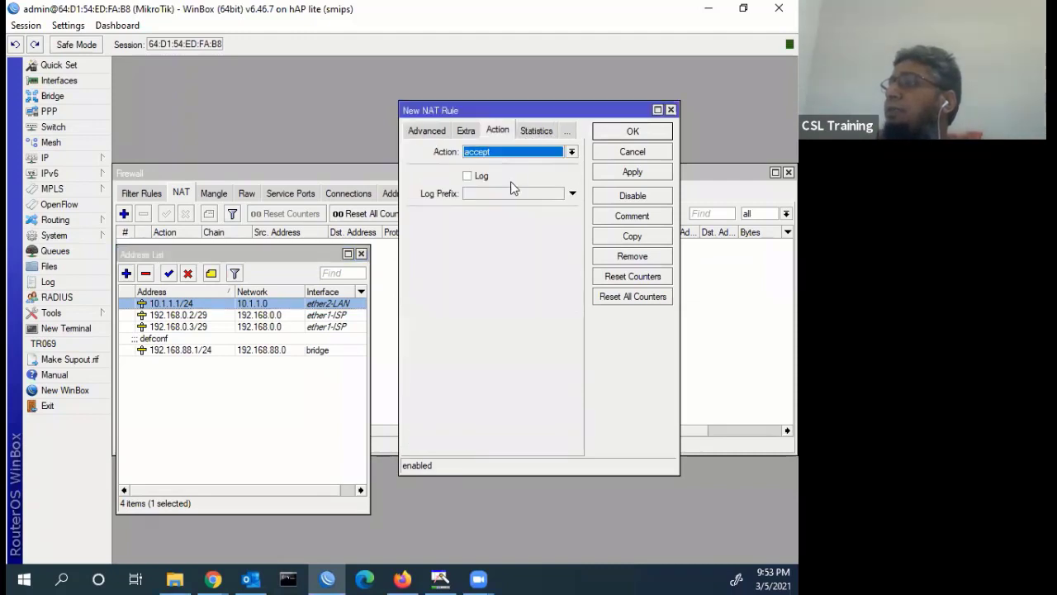
left_click(512, 152)
key("Return")
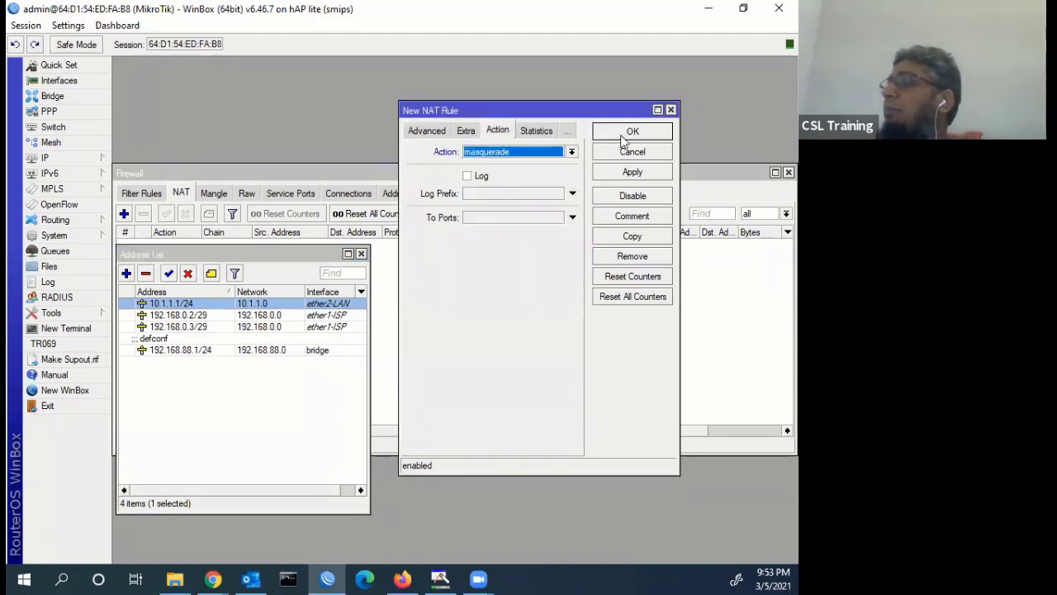
left_click(631, 132)
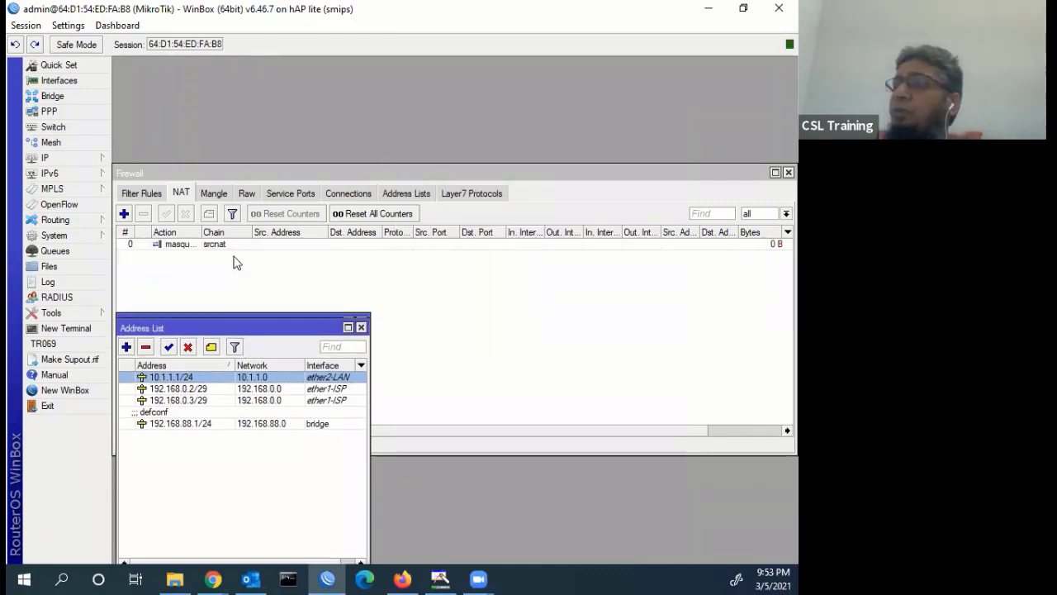
left_click(198, 243)
left_click_drag(201, 232, 239, 232)
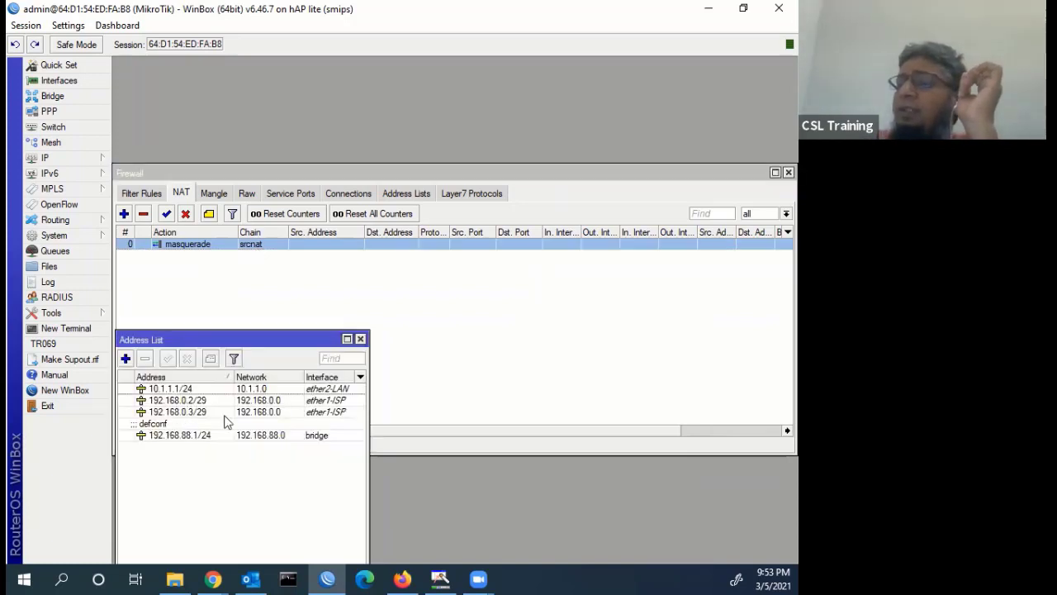
- Add the IP address 192.168.10.1/24 on the bridge interface and save it
left_click(185, 394)
left_click(191, 432)
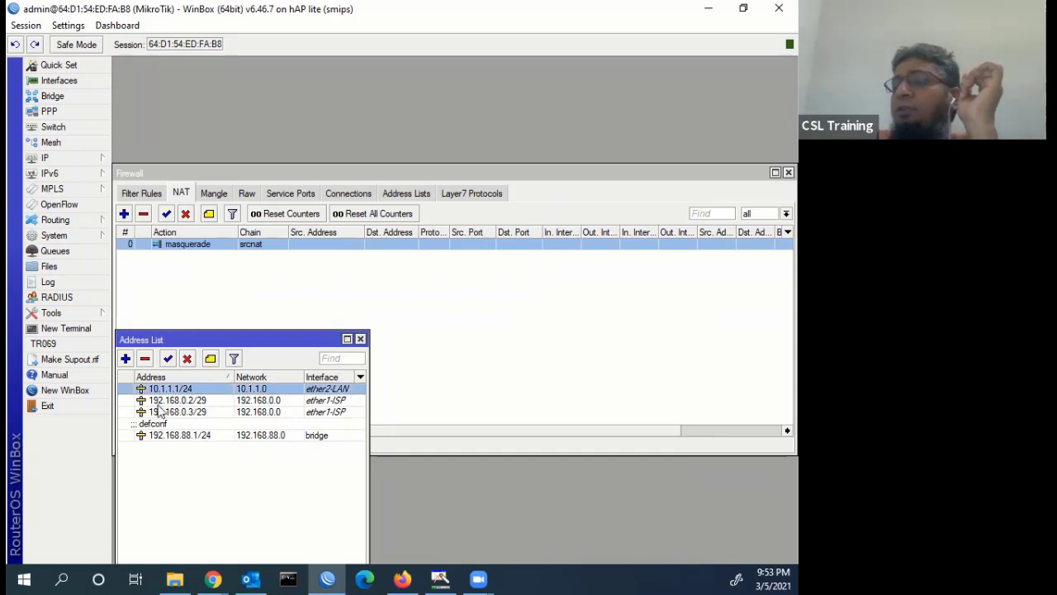
left_click(126, 358)
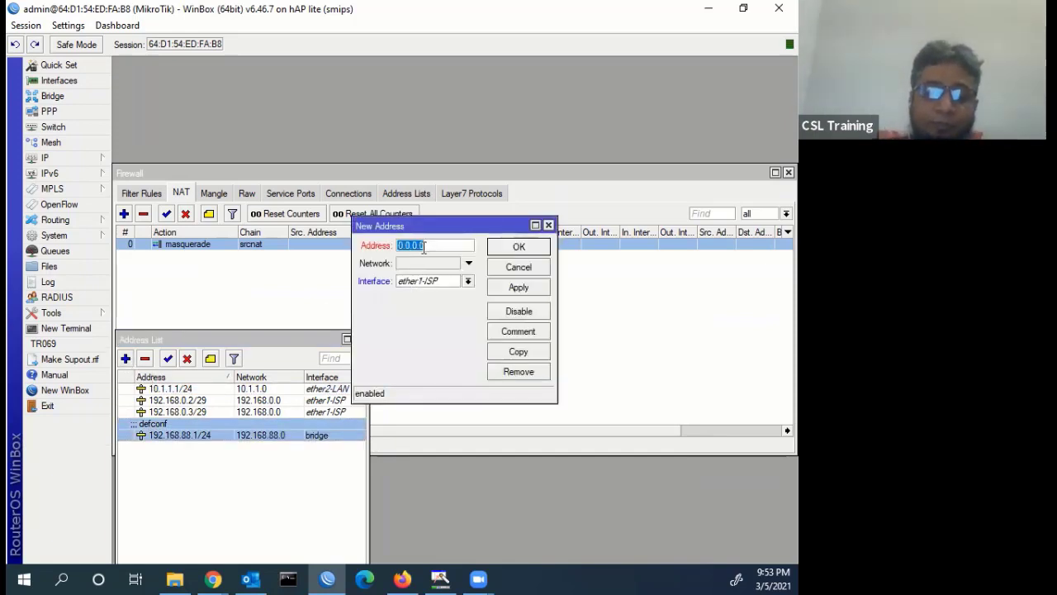
type("192.168.")
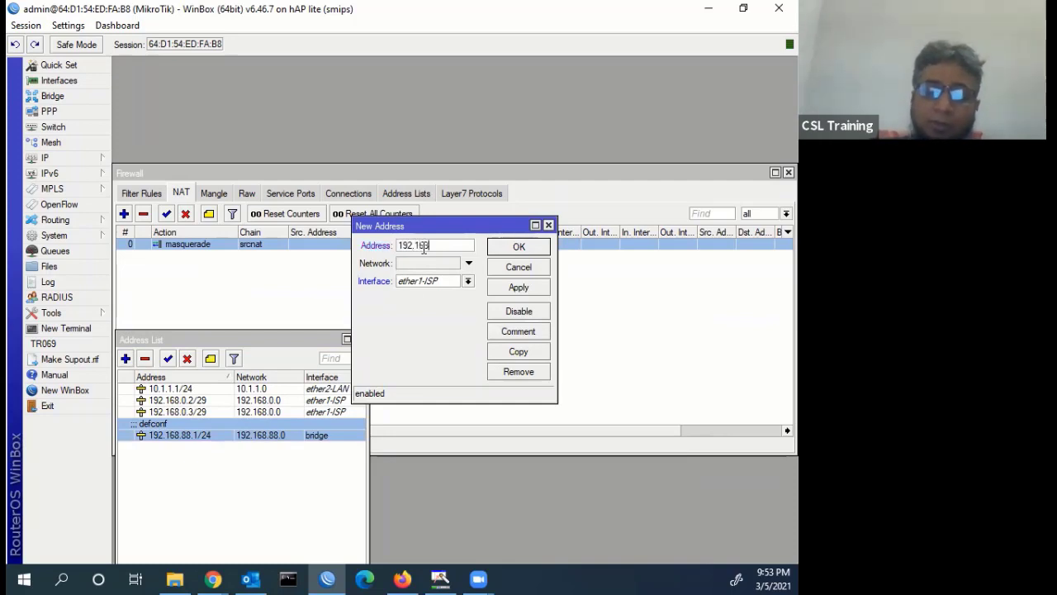
type("10.1/24")
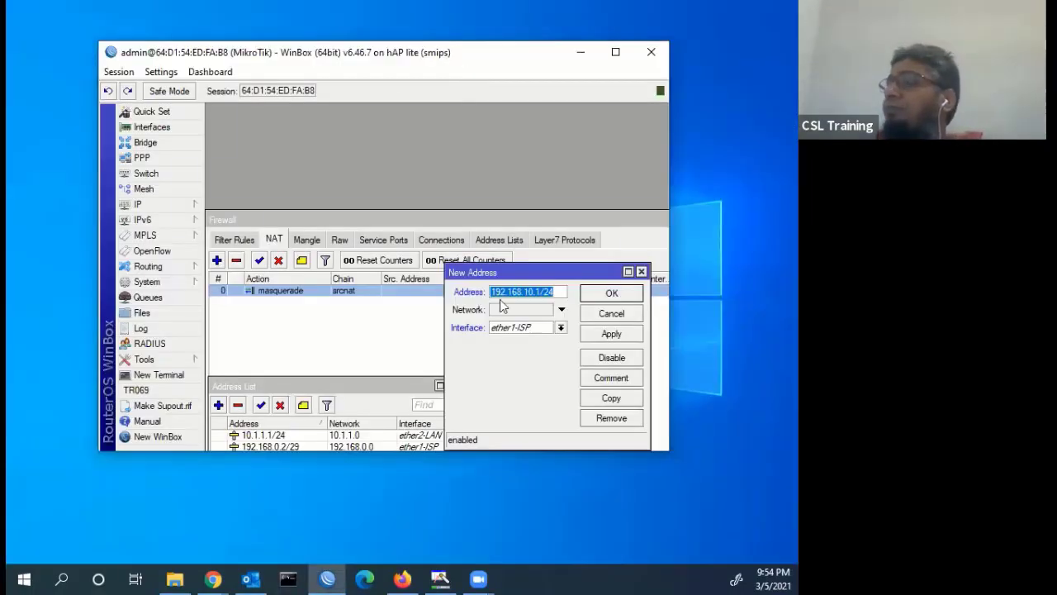
left_click(615, 52)
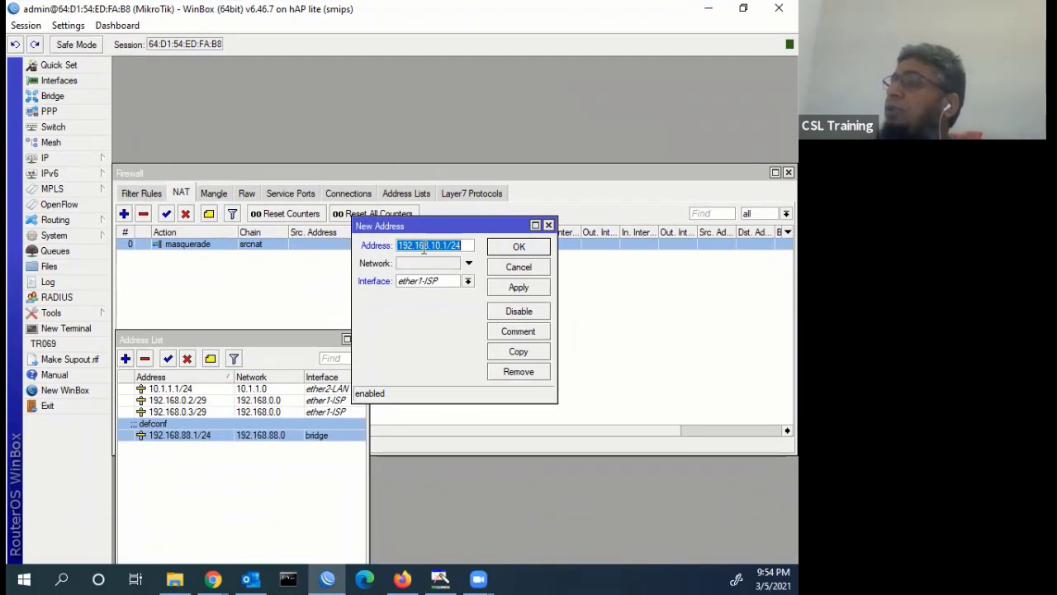
left_click(468, 281)
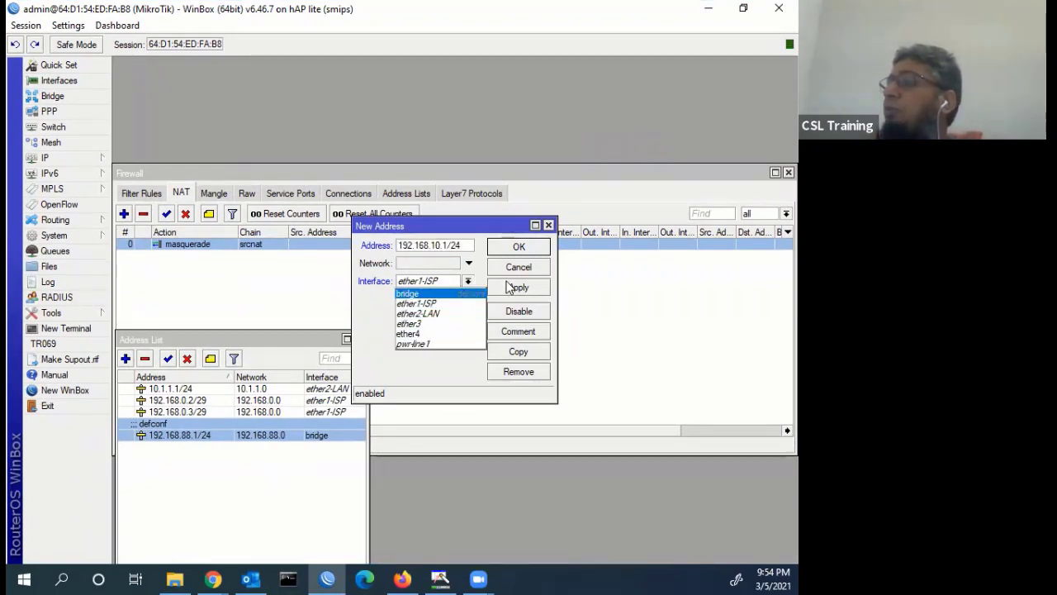
key("Return")
left_click(518, 246)
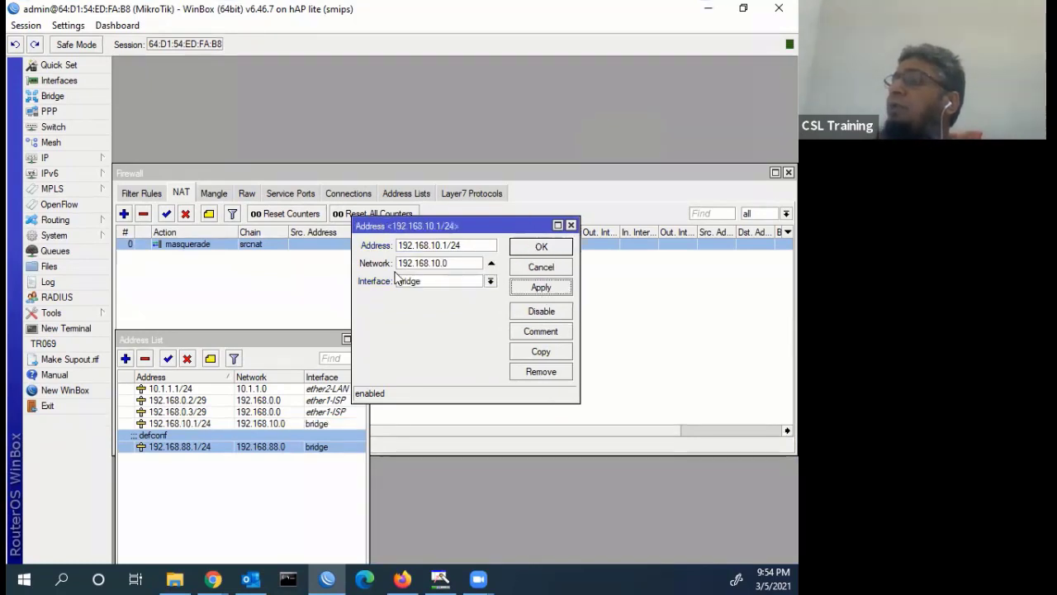
left_click(188, 423)
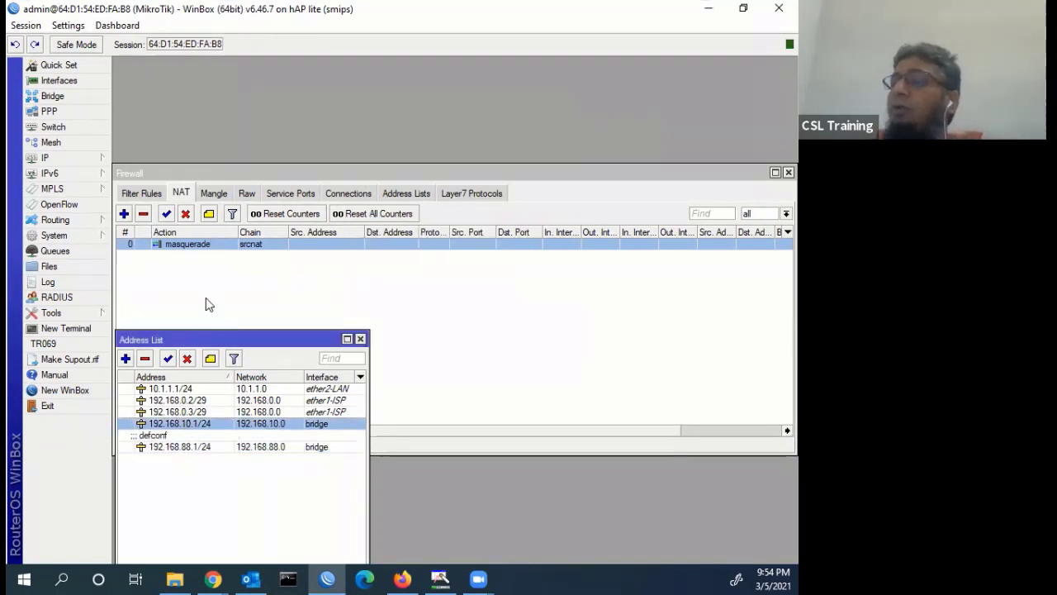
- Review the chain, source address and action settings of the masquerade NAT rule without changing them
double_click(218, 244)
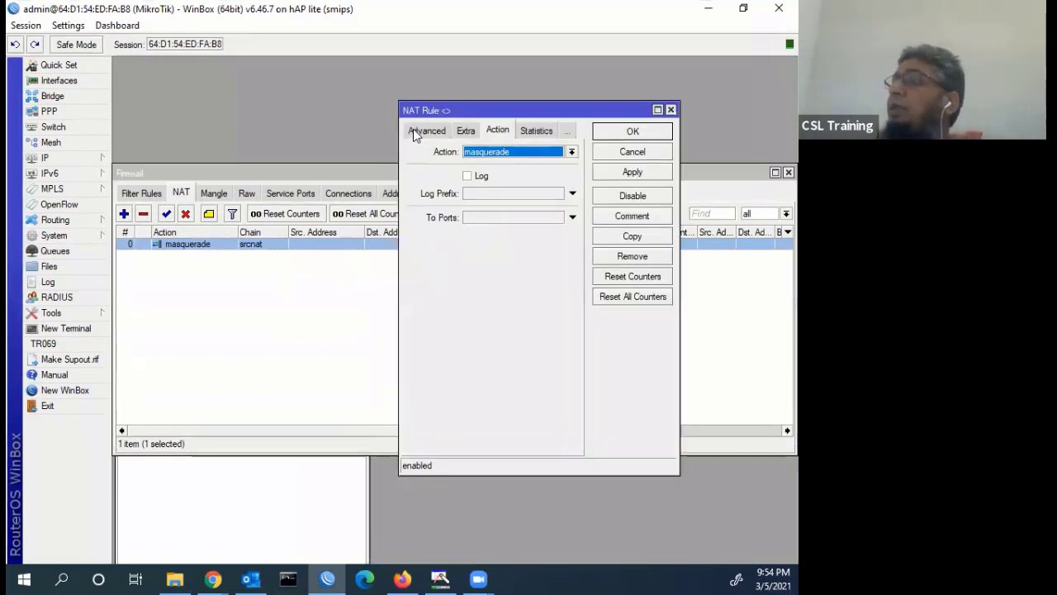
left_click(416, 135)
left_click(418, 132)
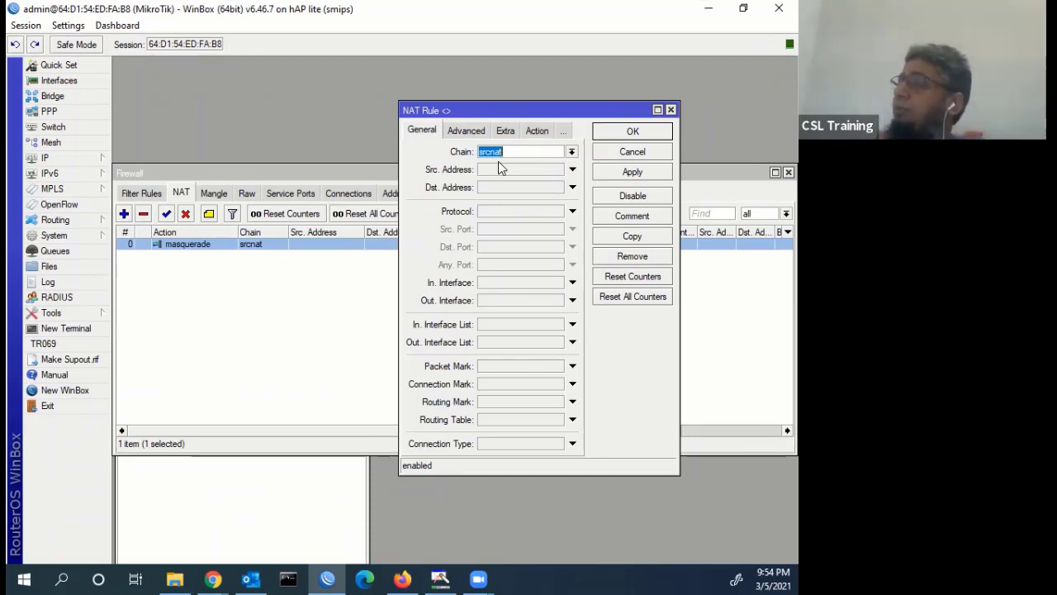
left_click(533, 130)
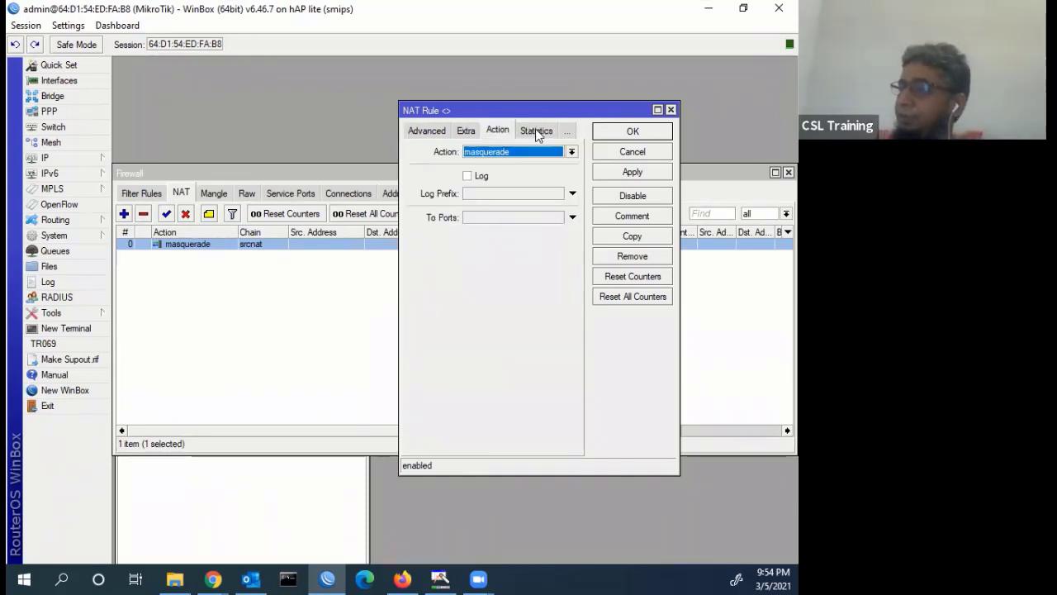
left_click(622, 150)
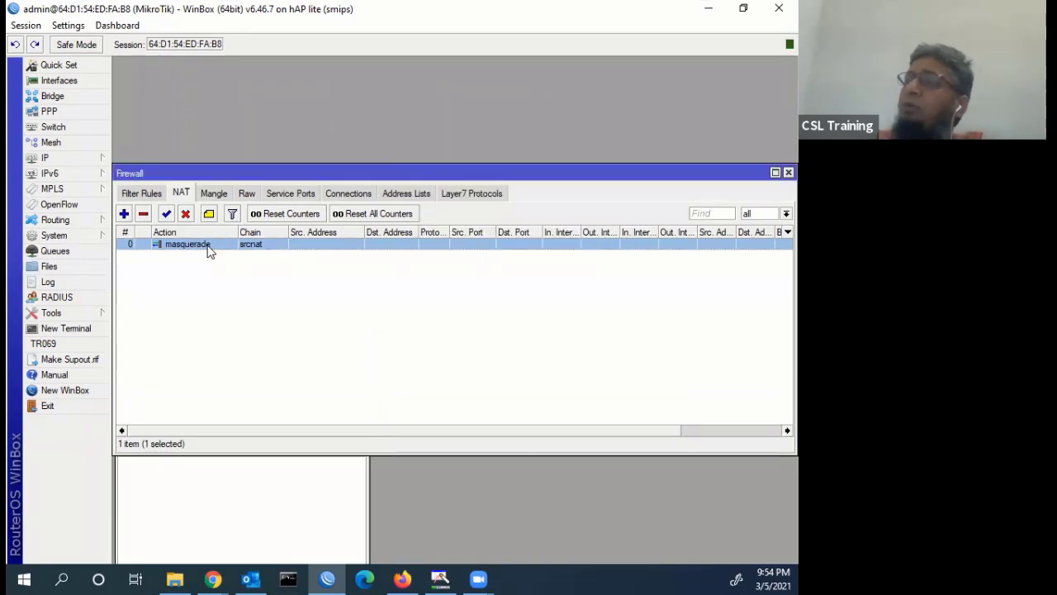
- Remove the 192.168.10.1/24 bridge address from the IP address list
left_click(260, 485)
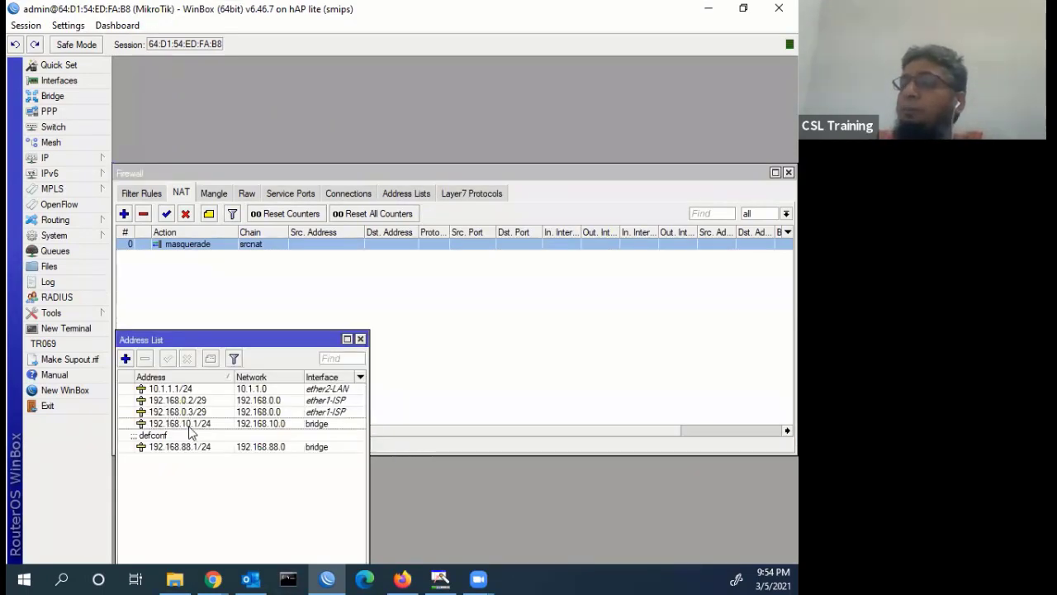
left_click(145, 358)
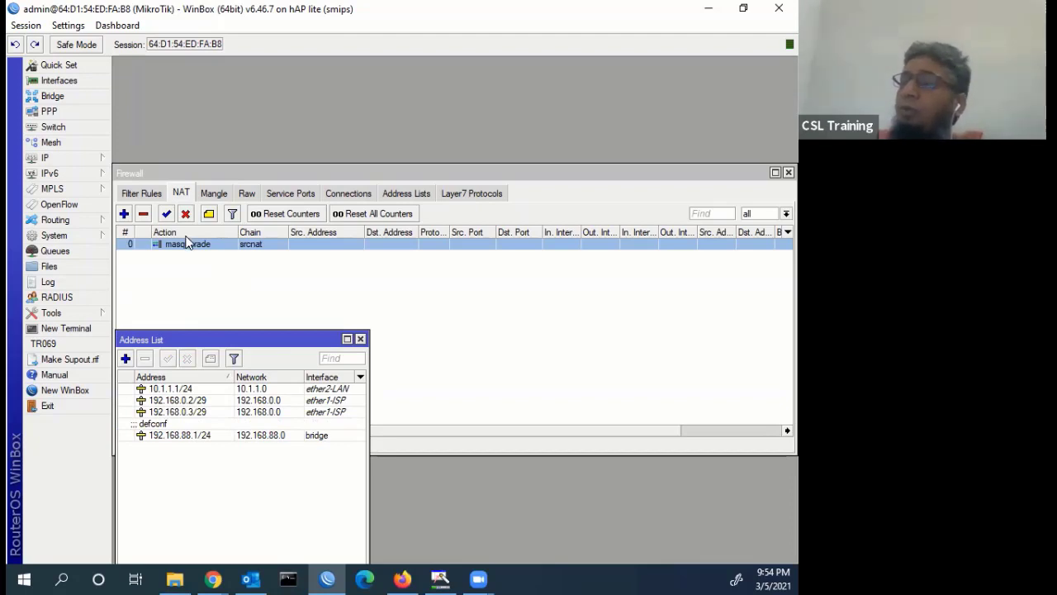
- Check the masquerade NAT rule's action and general match settings, and close the rule unchanged
left_click(198, 251)
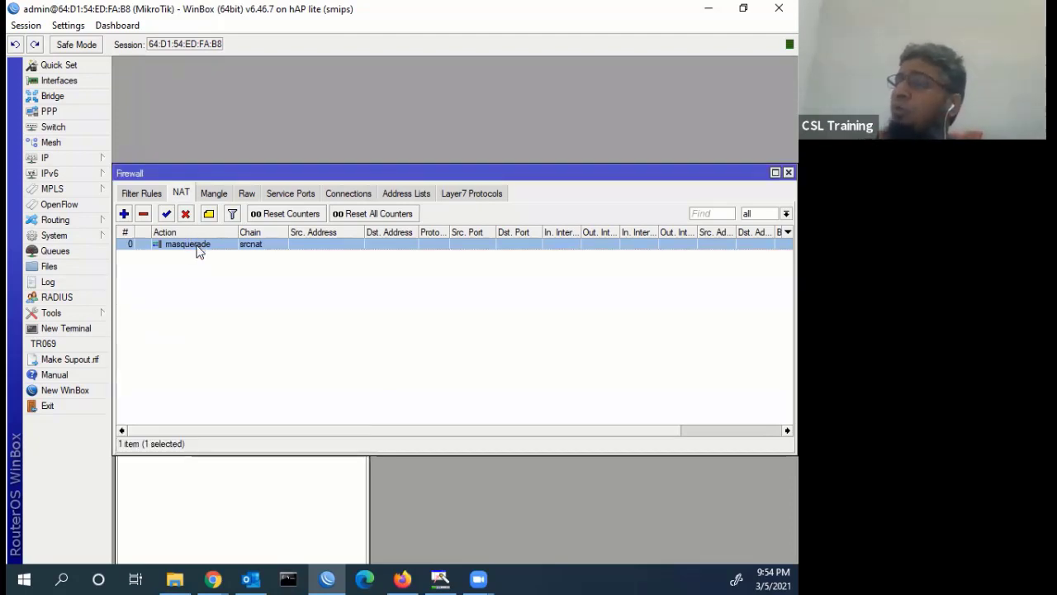
double_click(198, 251)
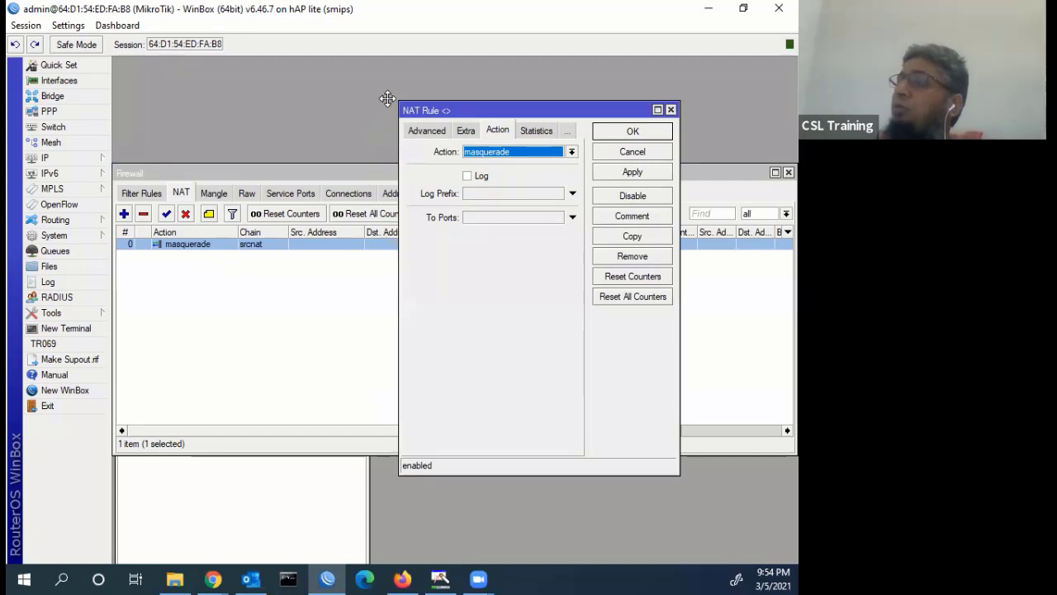
left_click_drag(387, 98, 385, 96)
left_click(500, 151)
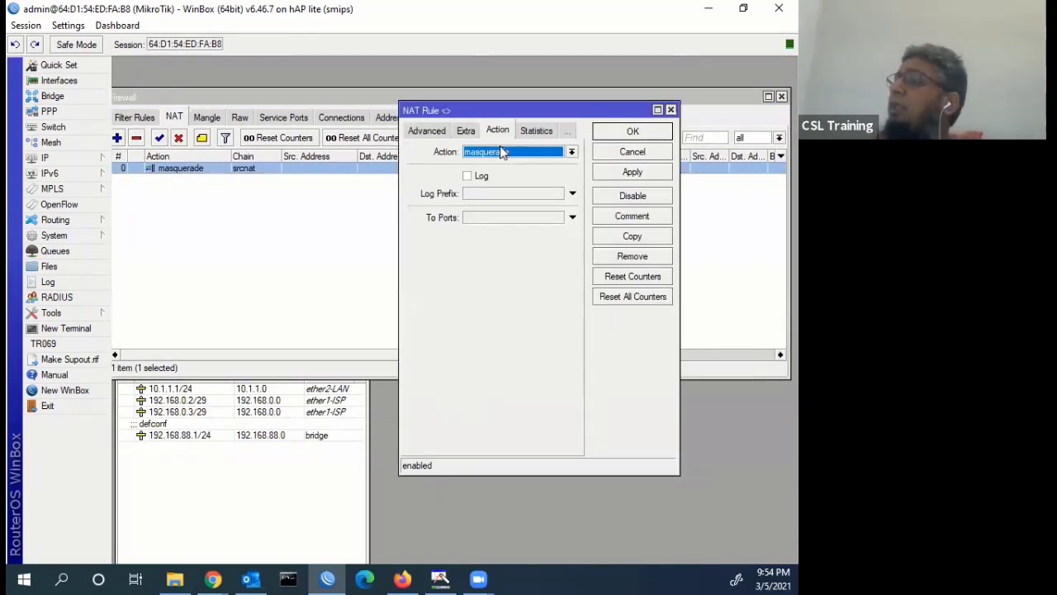
left_click(422, 132)
left_click(422, 131)
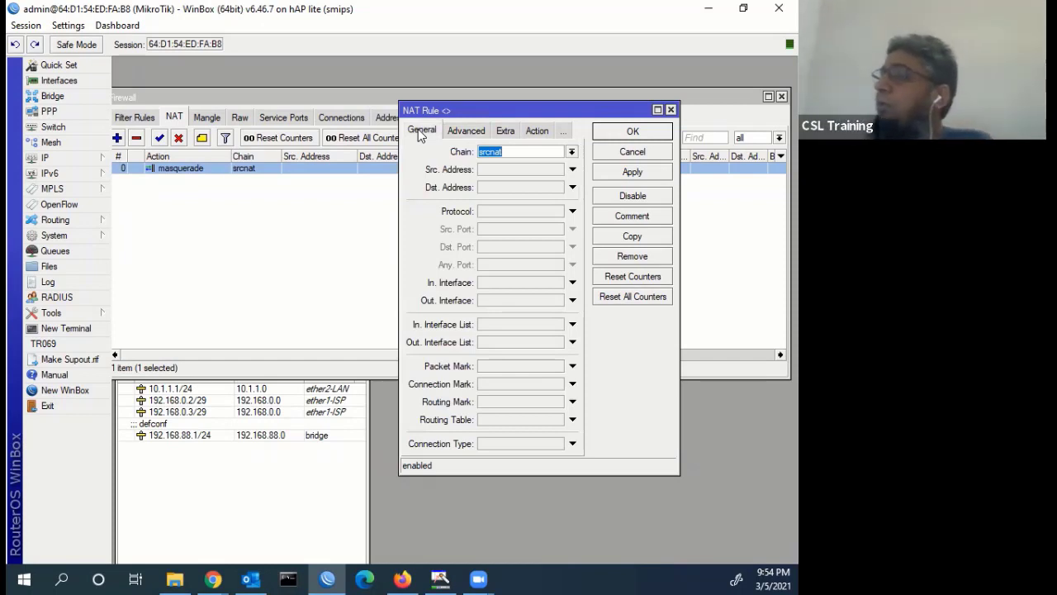
left_click(529, 130)
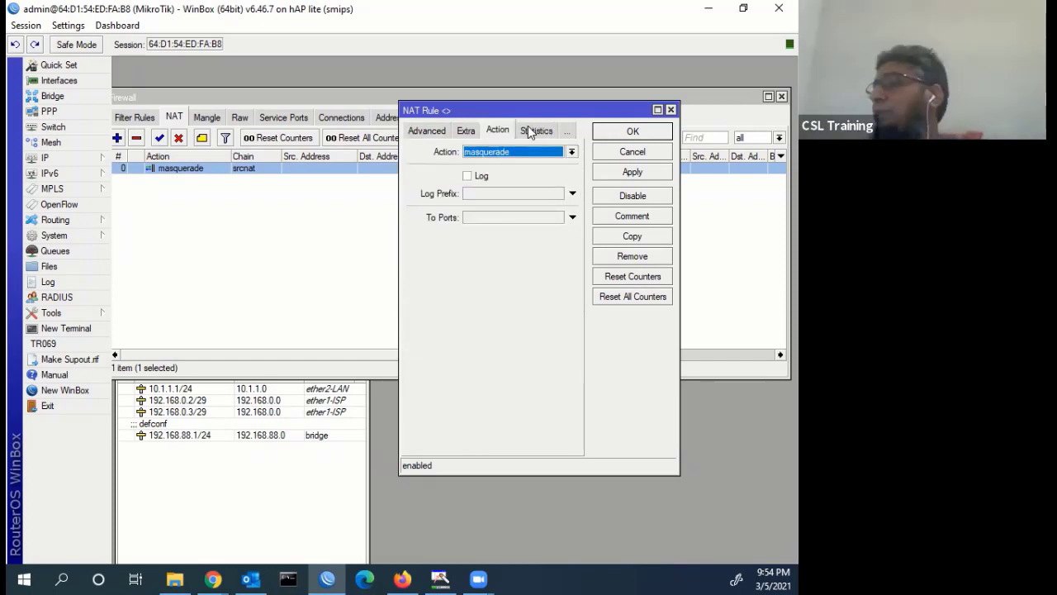
left_click(428, 132)
left_click(423, 132)
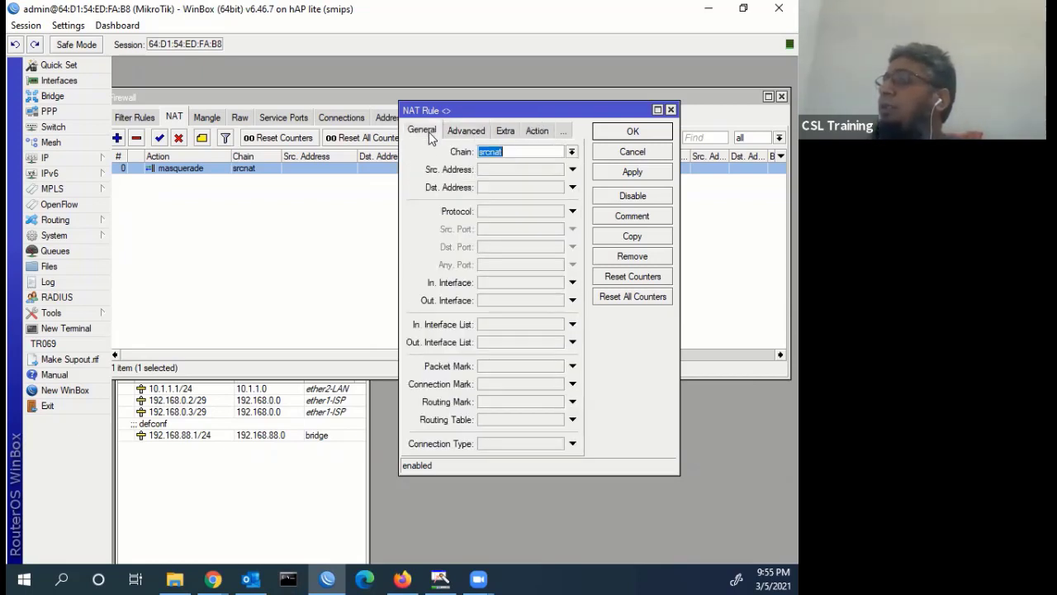
key("Escape")
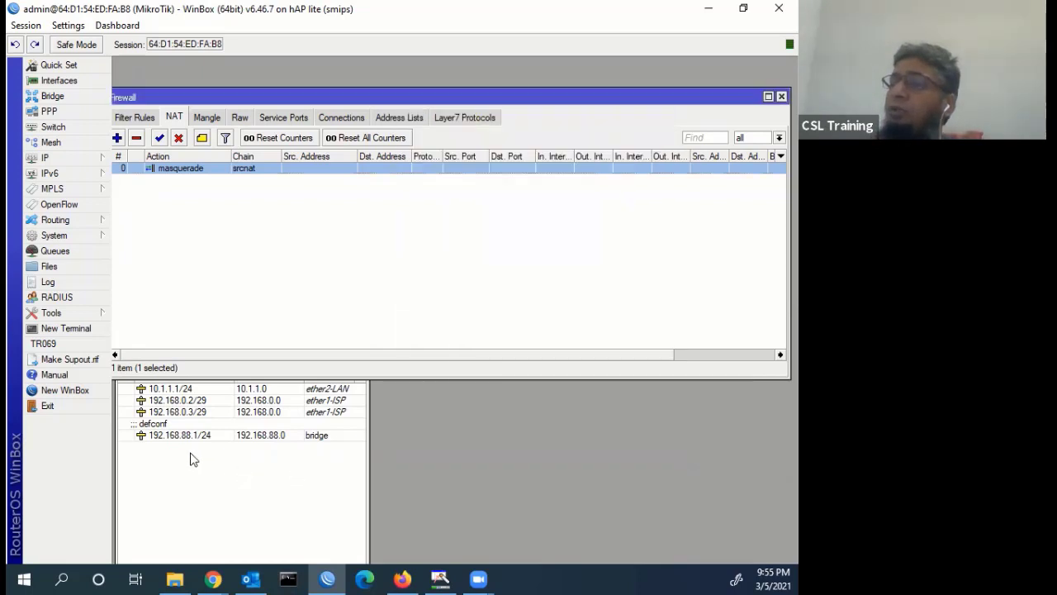
- Remove the masquerade rule without a source address from the NAT list
left_click(174, 412)
left_click(174, 390)
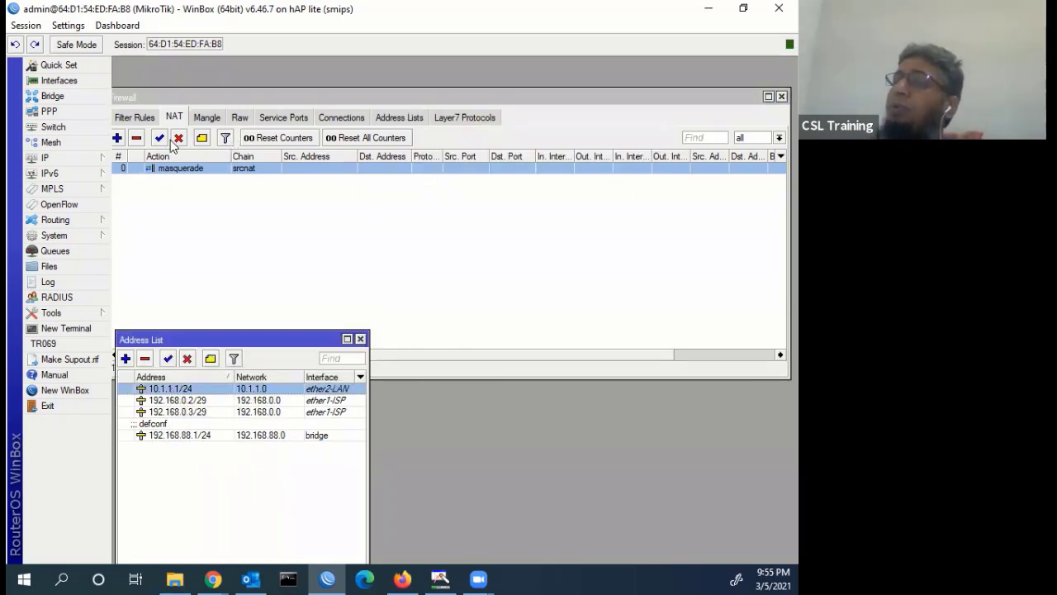
left_click(137, 138)
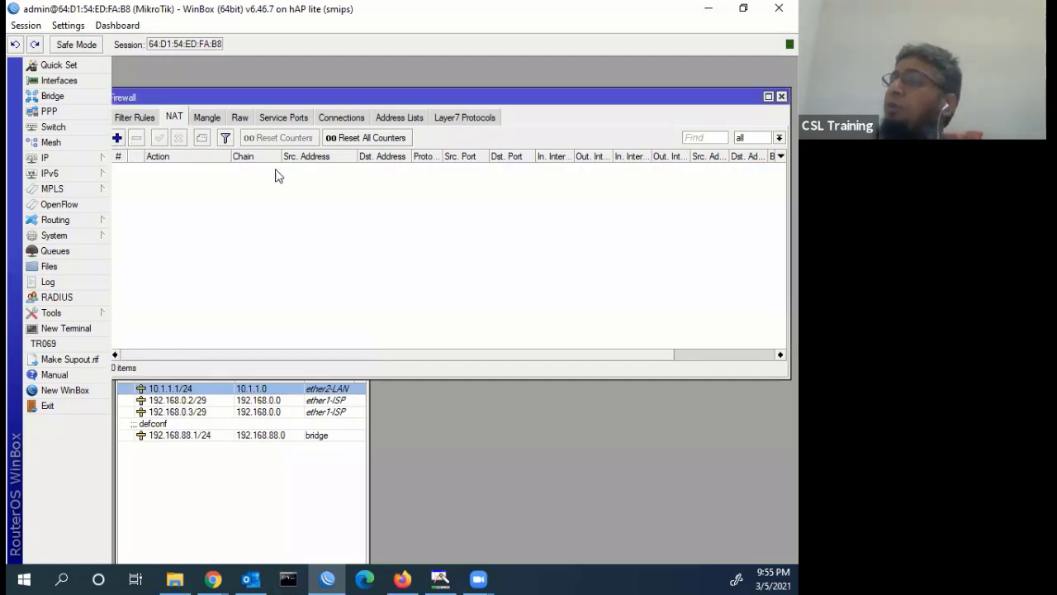
- Start a new srcnat rule with source address 10.1.1.0/24
left_click(117, 138)
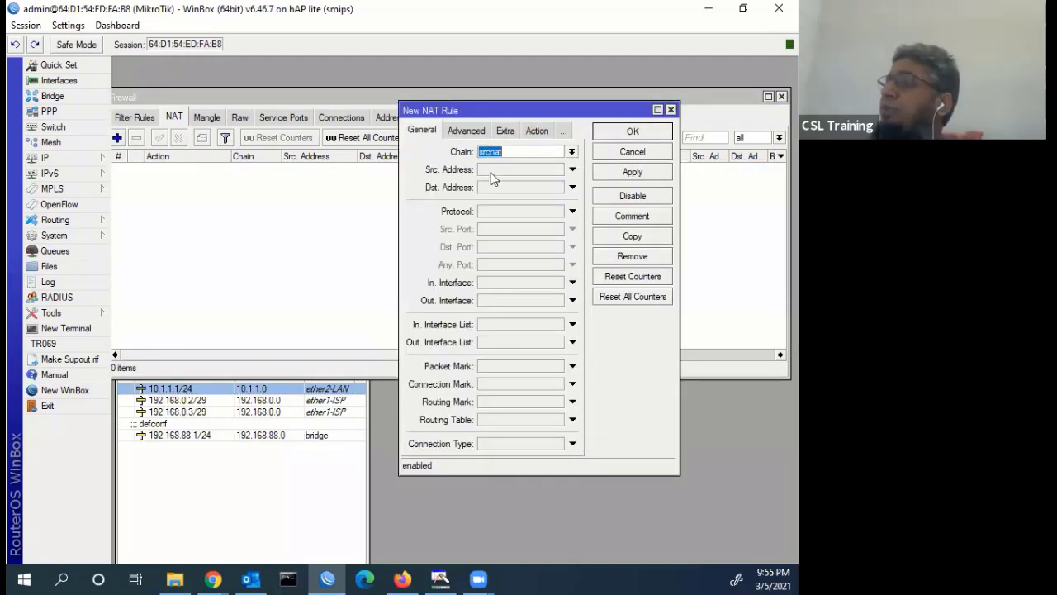
left_click(490, 171)
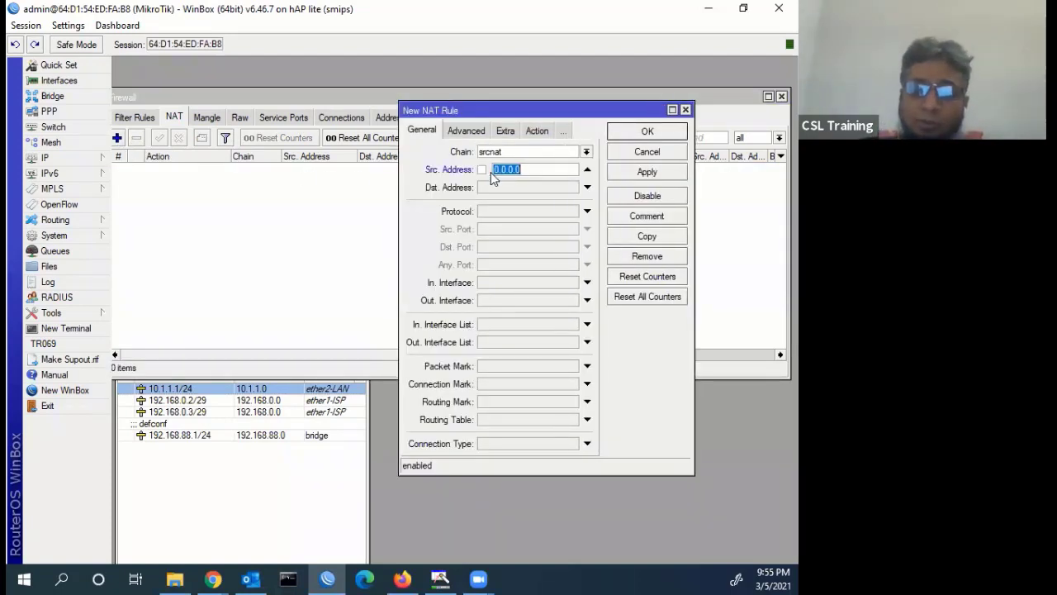
type("10")
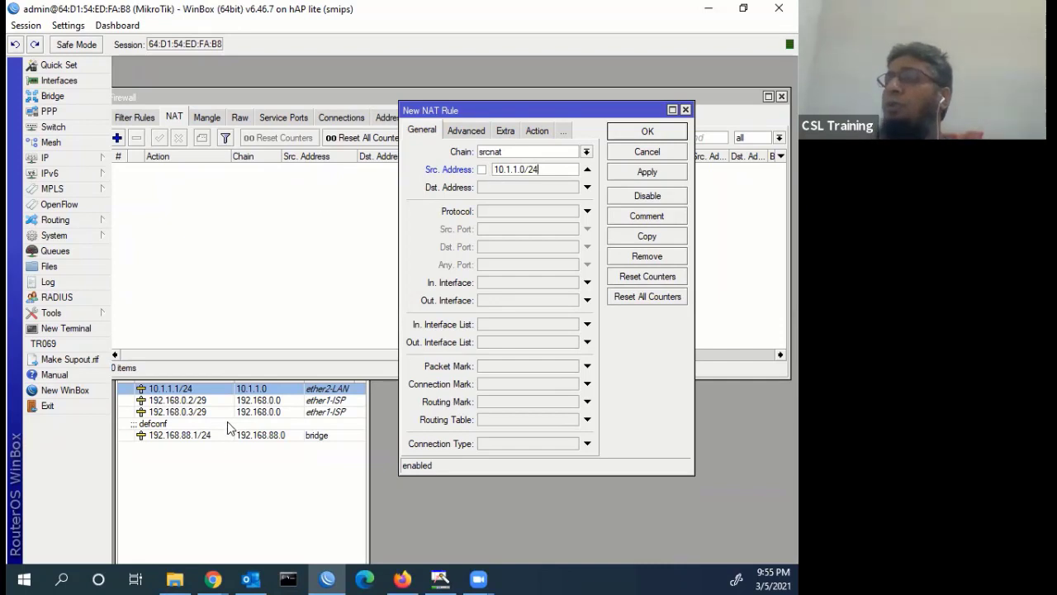
- Inspect the network and prefix length of the ether2-LAN address entry, and close it without changes
left_click(212, 391)
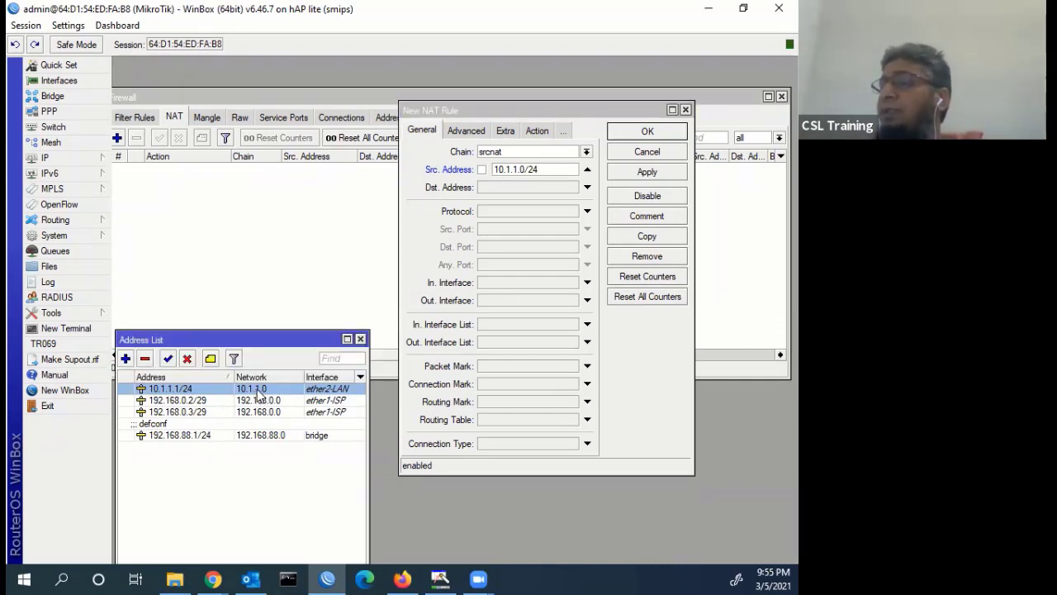
double_click(260, 390)
key("Tab")
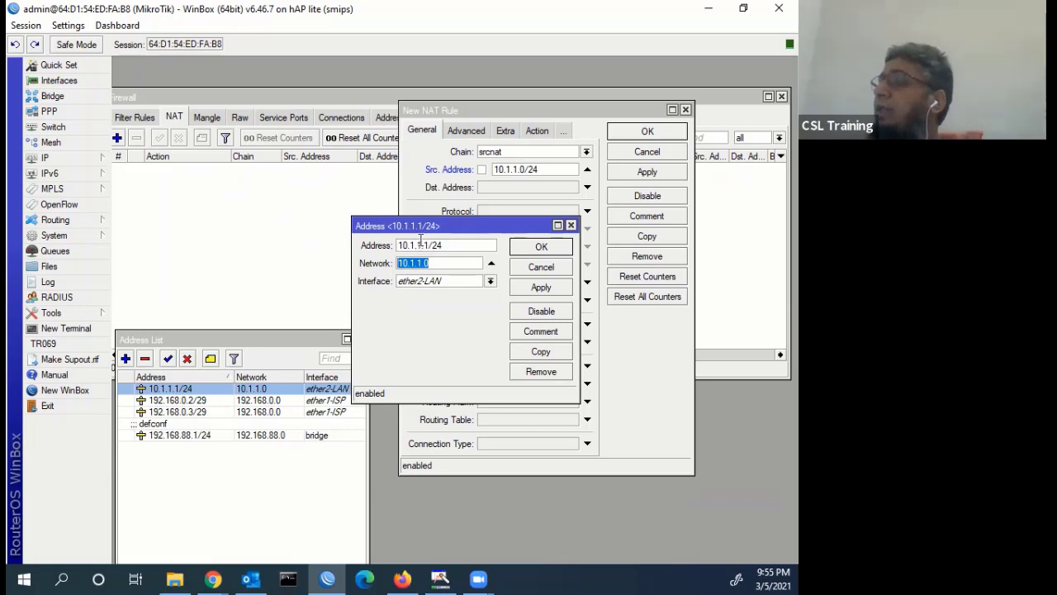
left_click_drag(431, 245, 445, 244)
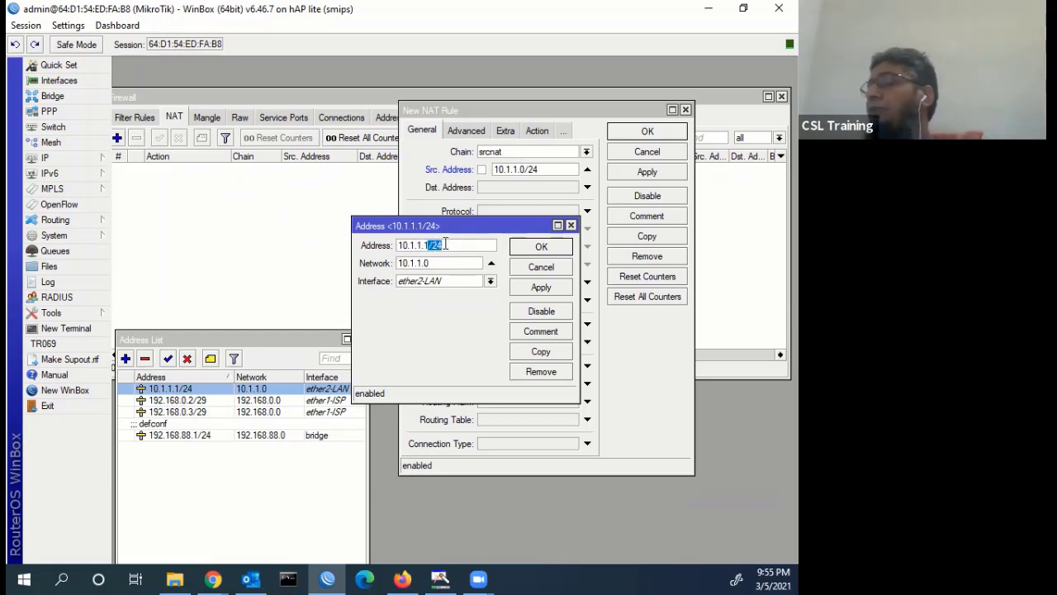
left_click(544, 266)
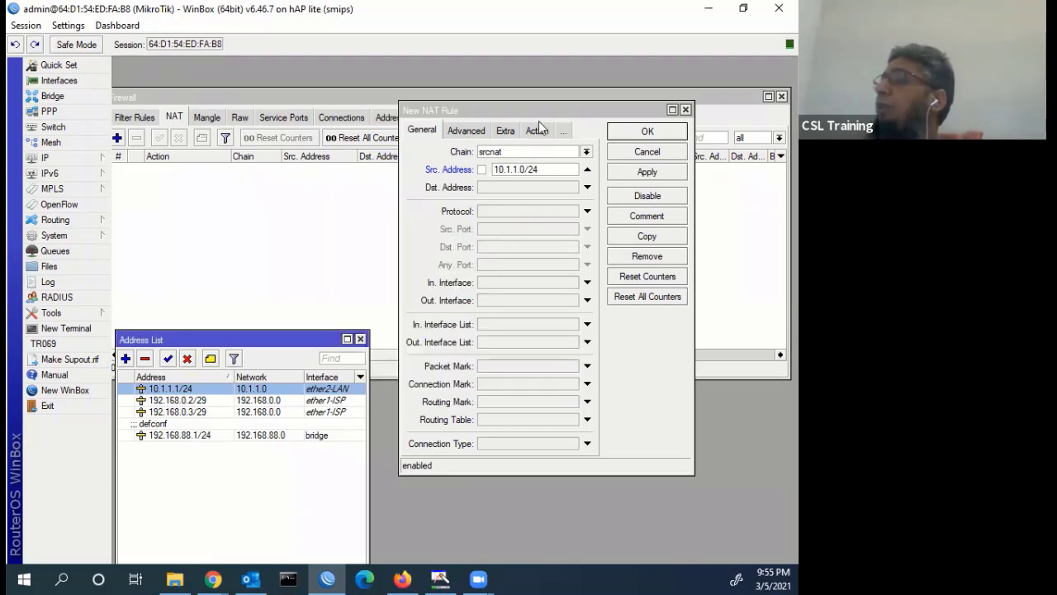
- Set the action of the new 10.1.1.0/24 NAT rule to masquerade and save the rule
left_click(537, 129)
left_click(537, 130)
left_click(516, 152)
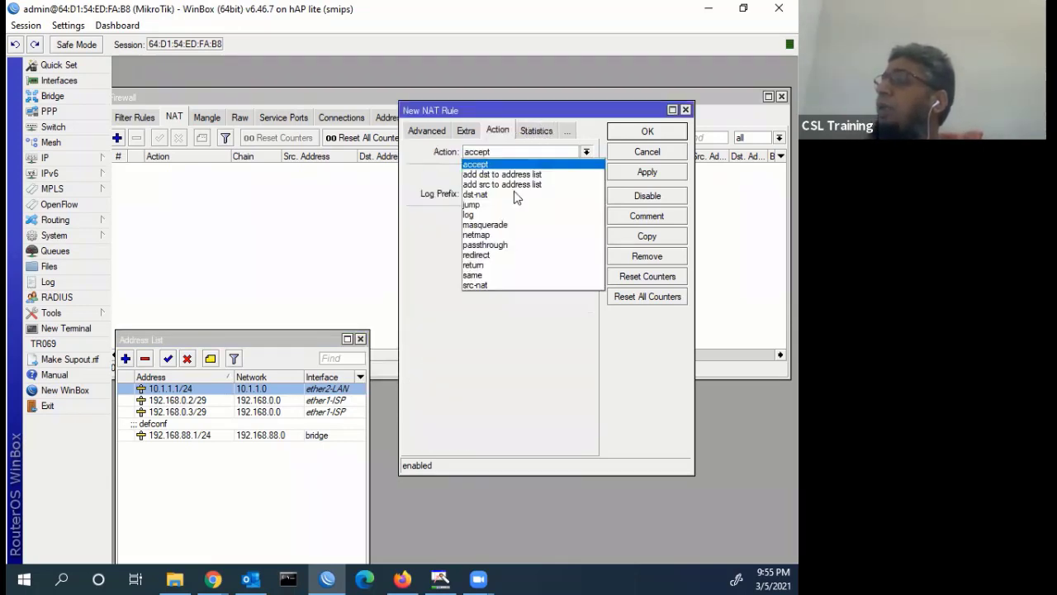
left_click(485, 224)
left_click(647, 132)
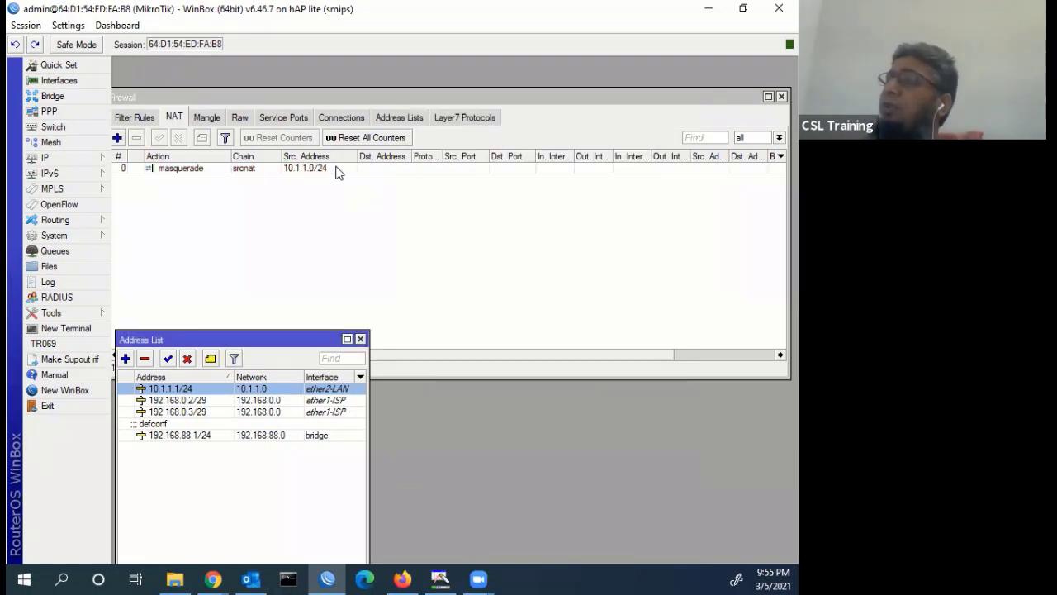
left_click(327, 169)
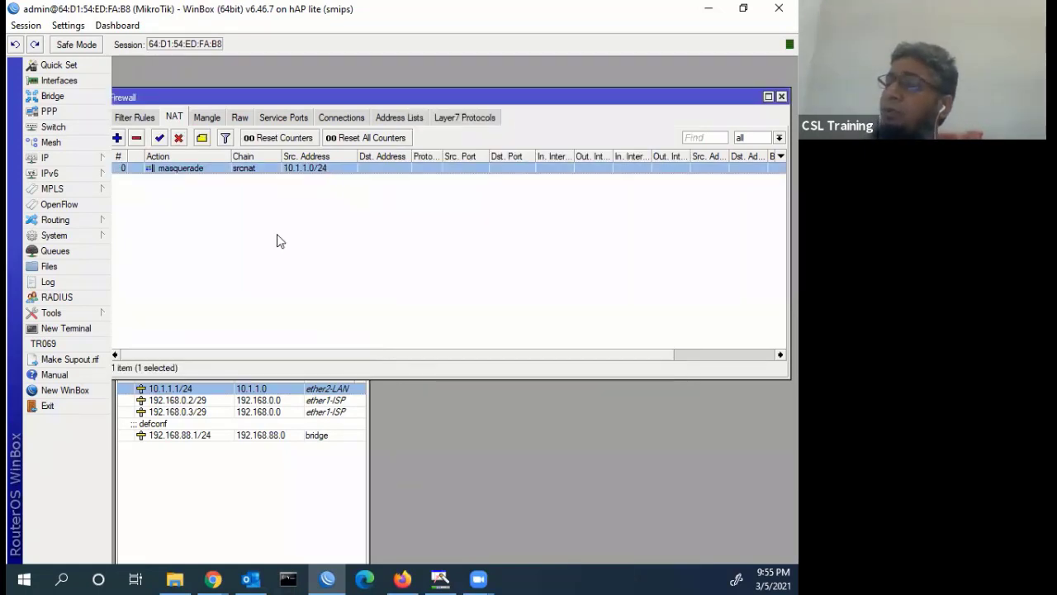
- Create another srcnat rule for the bridge network with source address 192.168.88.0/24
left_click(195, 437)
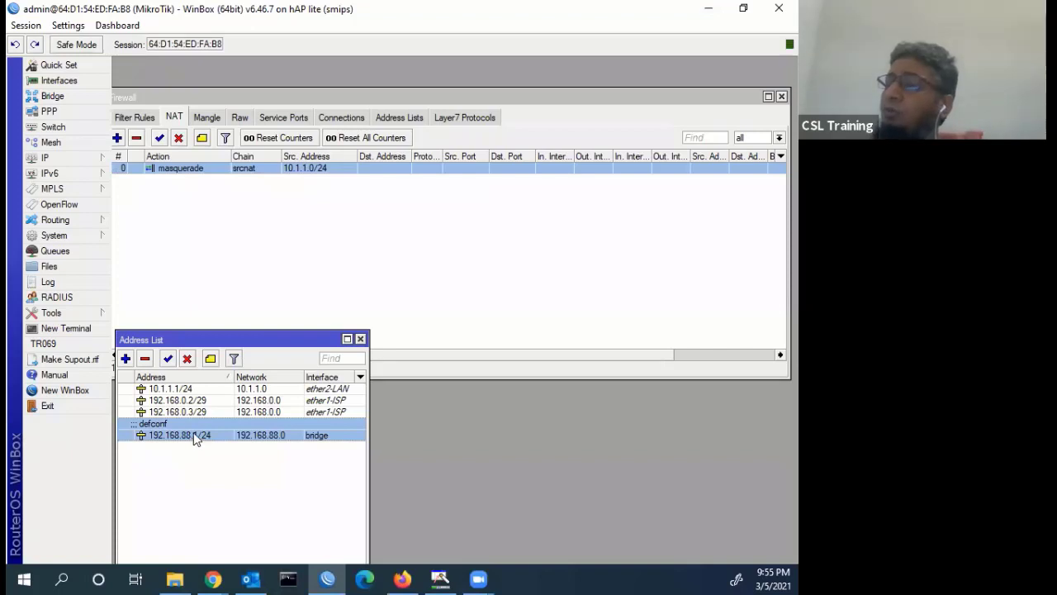
mouse_move(196, 438)
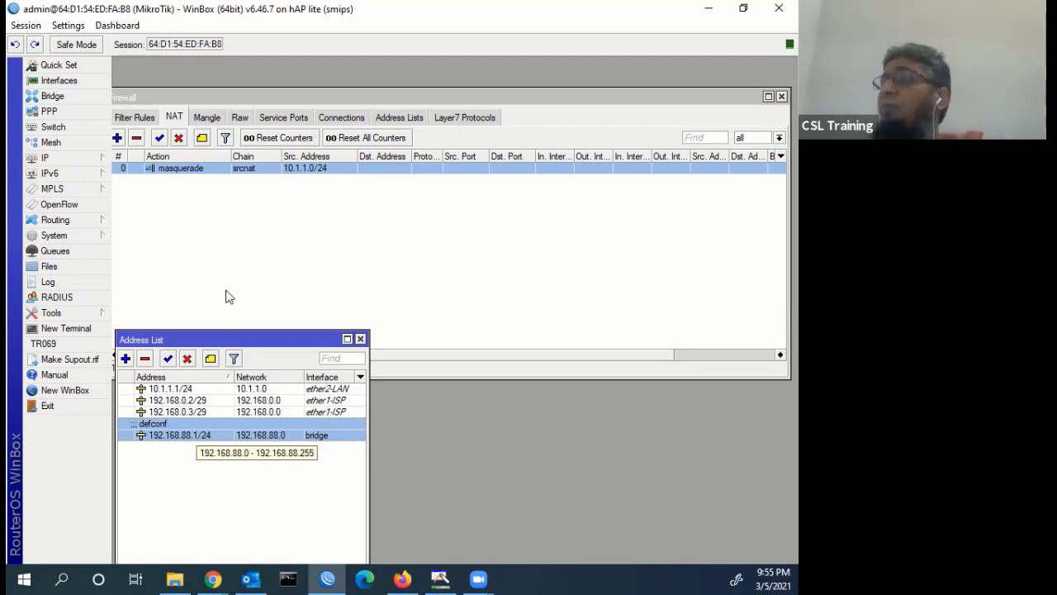
left_click(117, 138)
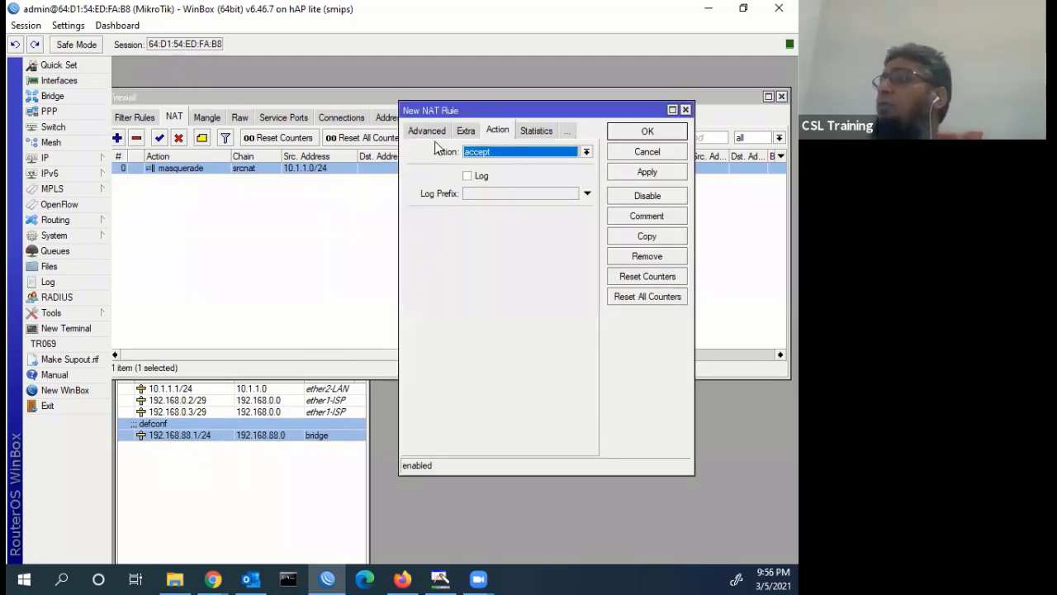
left_click(428, 131)
left_click(419, 129)
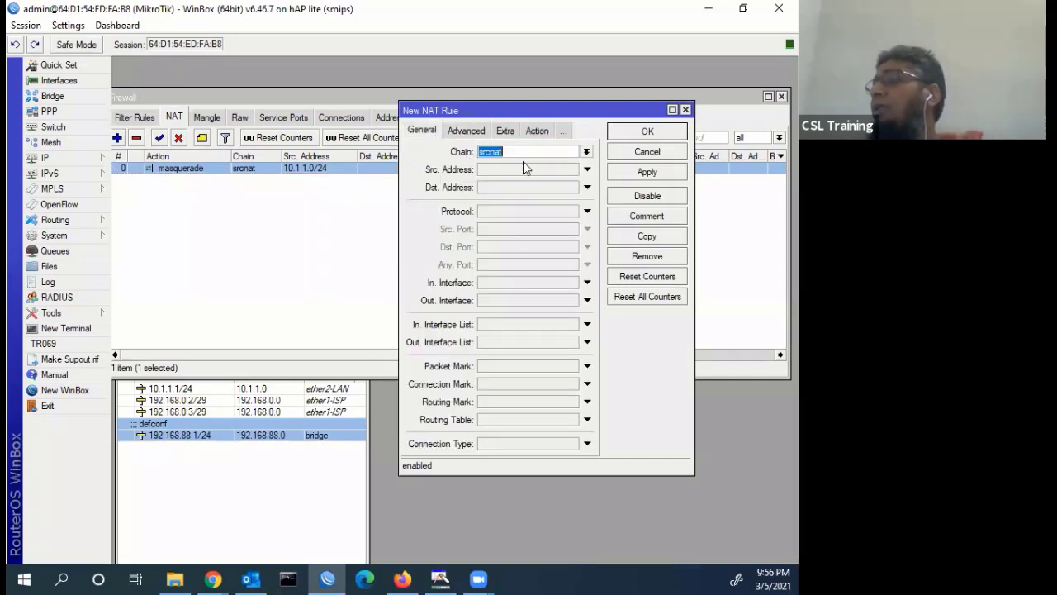
left_click(518, 169)
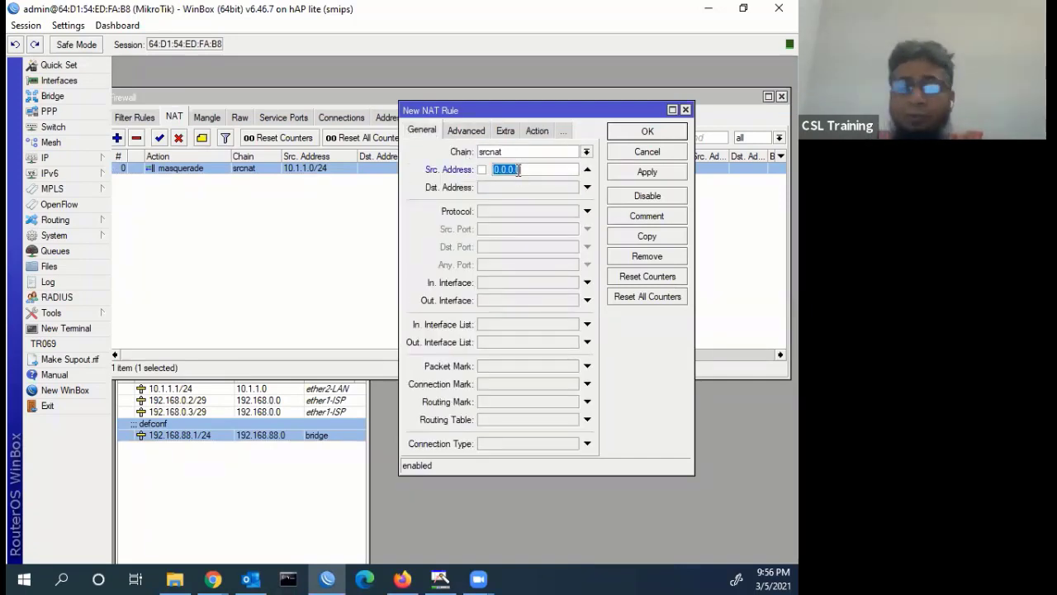
type("192.168.88.0/24")
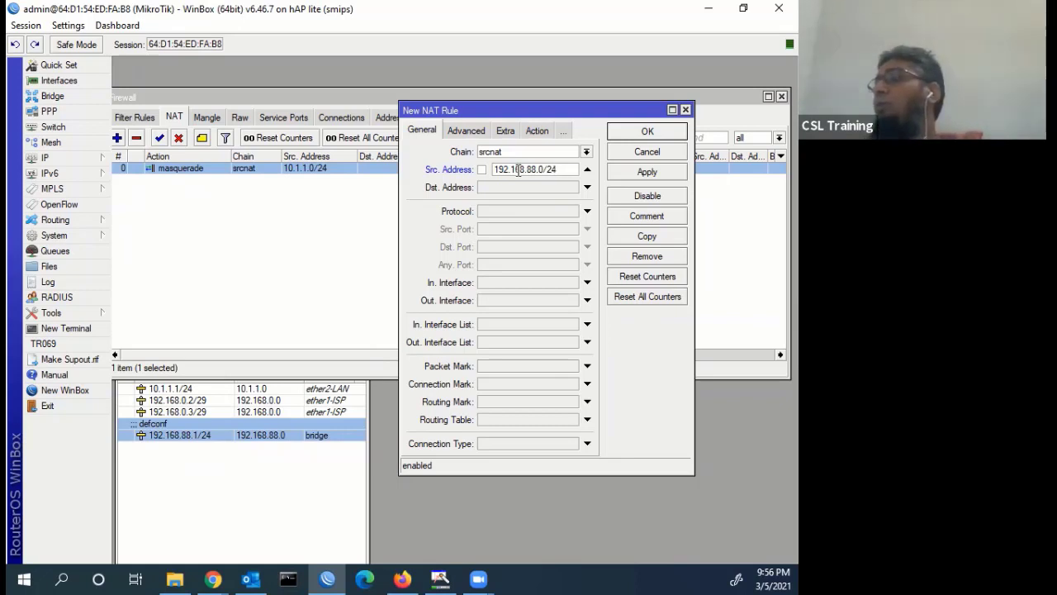
- Set the action of the 192.168.88.0/24 NAT rule to masquerade and save the rule
left_click(535, 133)
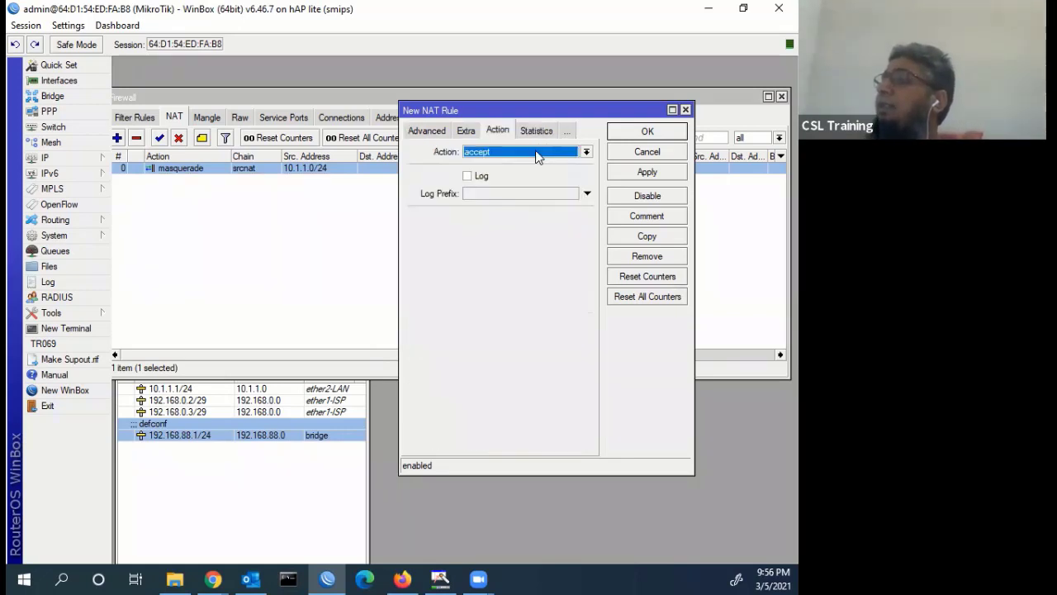
left_click(535, 152)
left_click(504, 224)
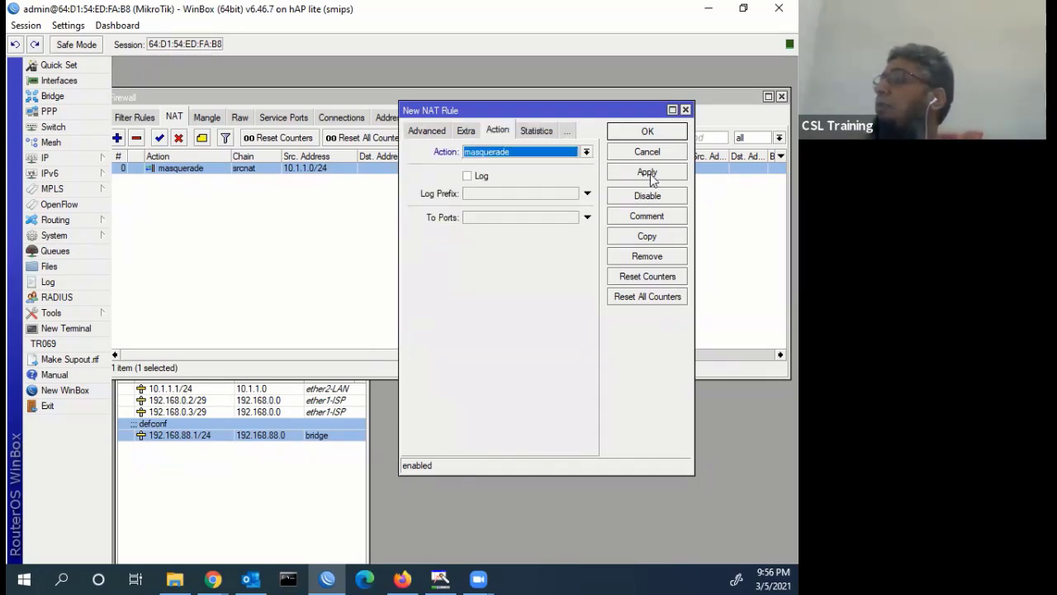
left_click(649, 132)
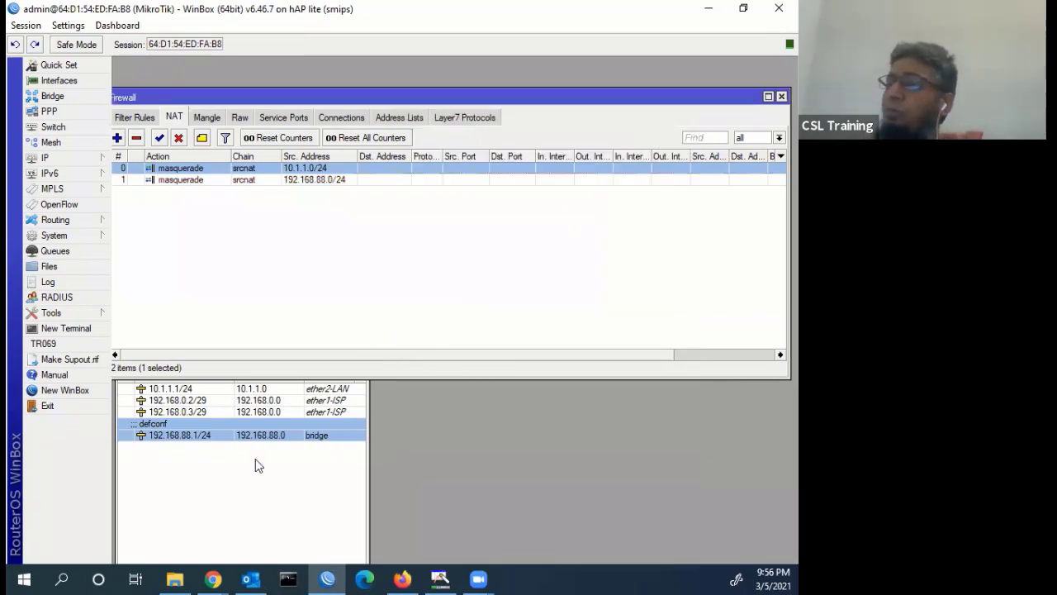
- Compare the ether2-LAN and bridge addresses with the NAT rules, and close the address list
left_click(206, 461)
left_click(194, 389)
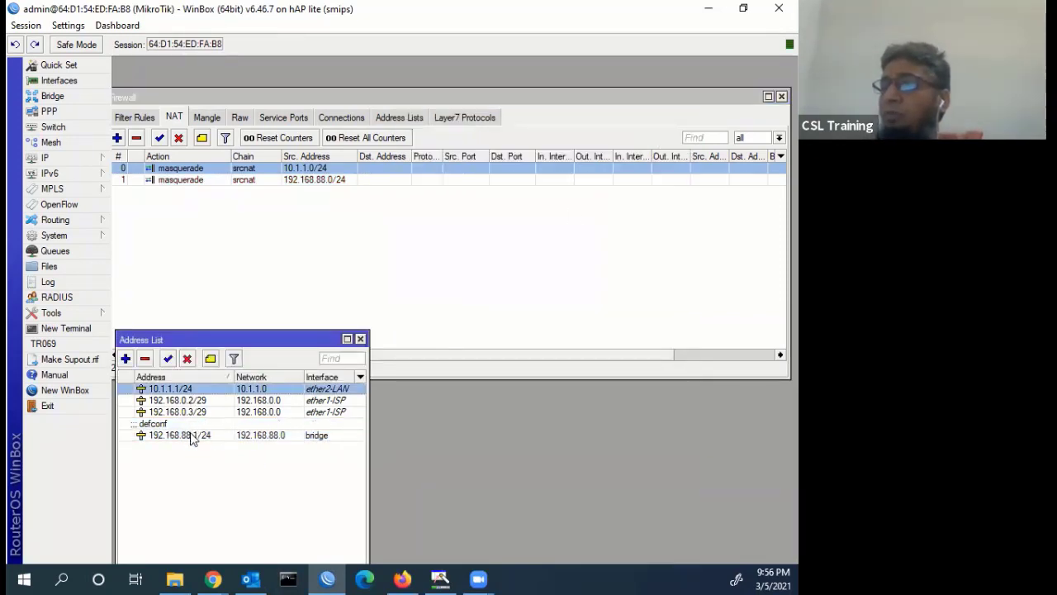
left_click(192, 435)
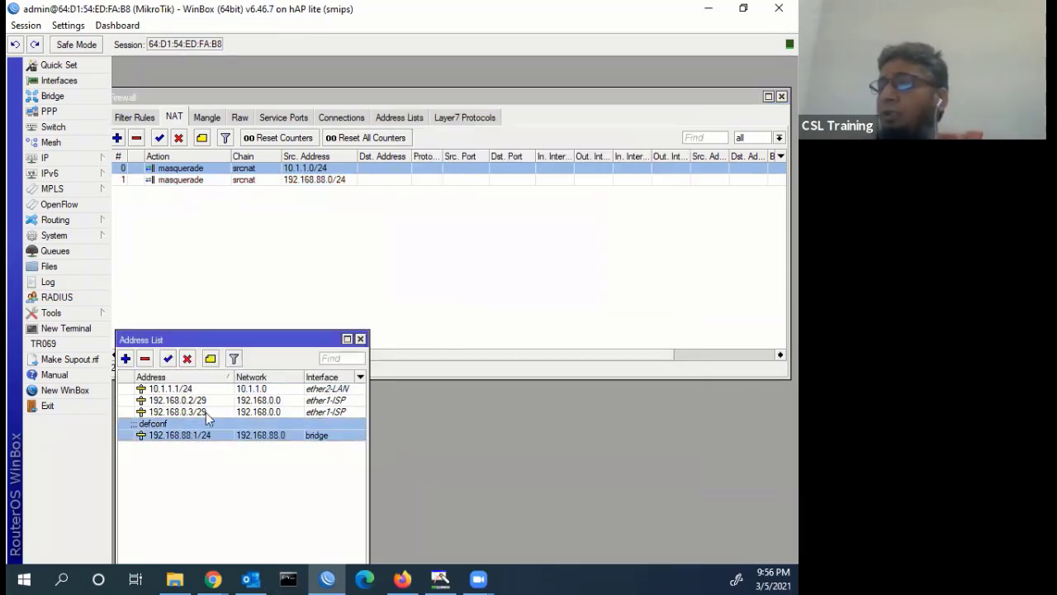
left_click(360, 338)
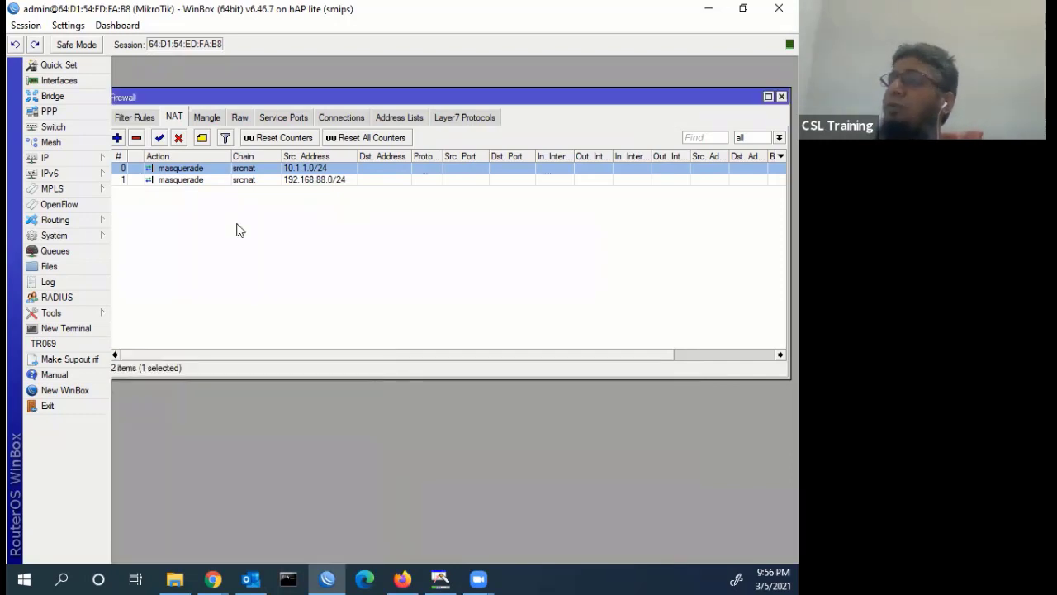
- Set the out interface of the 10.1.1.0/24 masquerade rule to ether1-ISP and save the rule
double_click(299, 171)
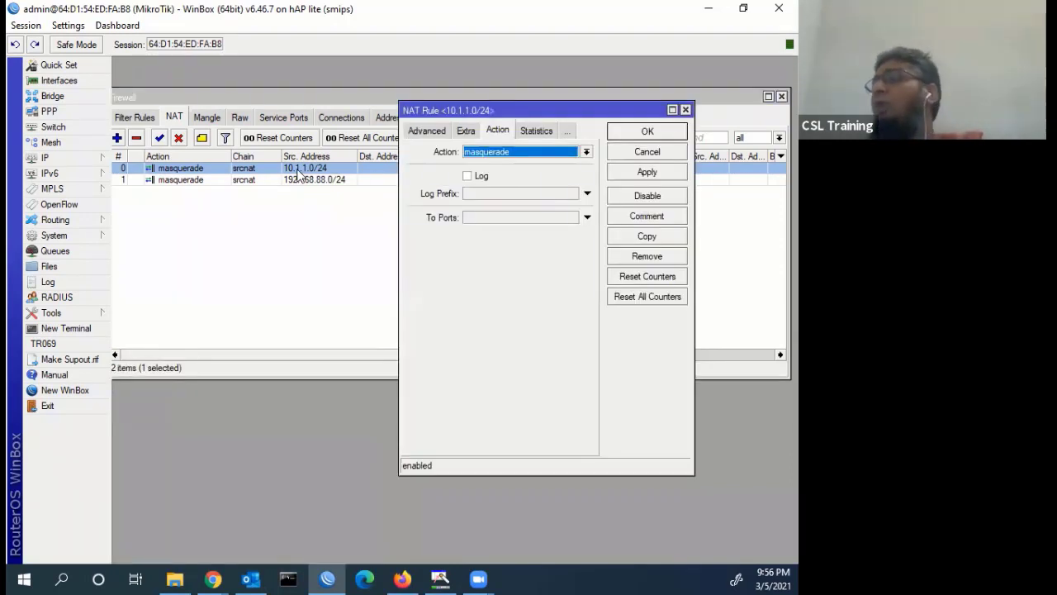
left_click(424, 132)
left_click(421, 131)
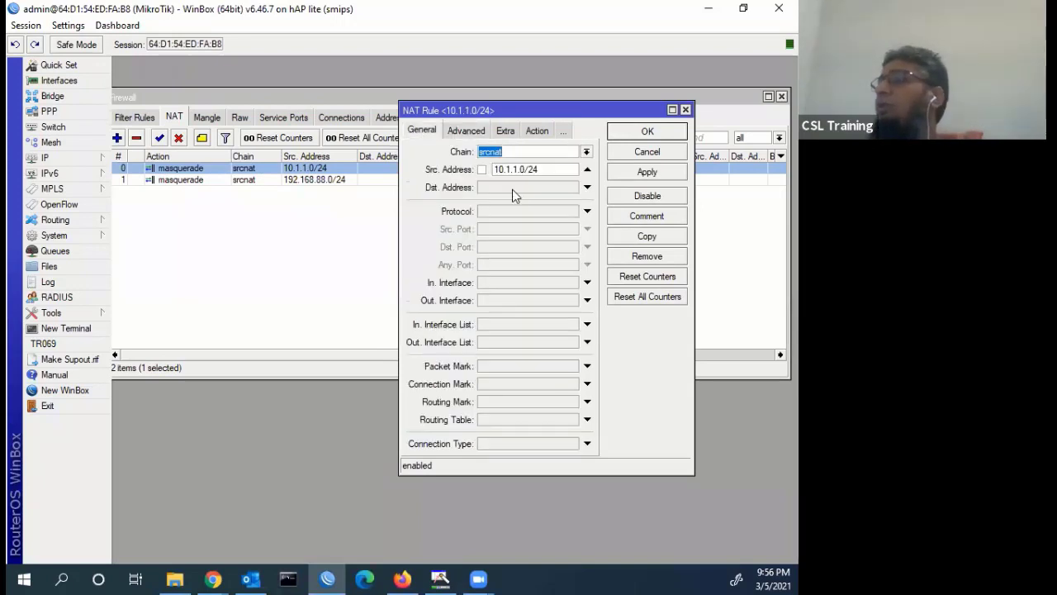
left_click(487, 301)
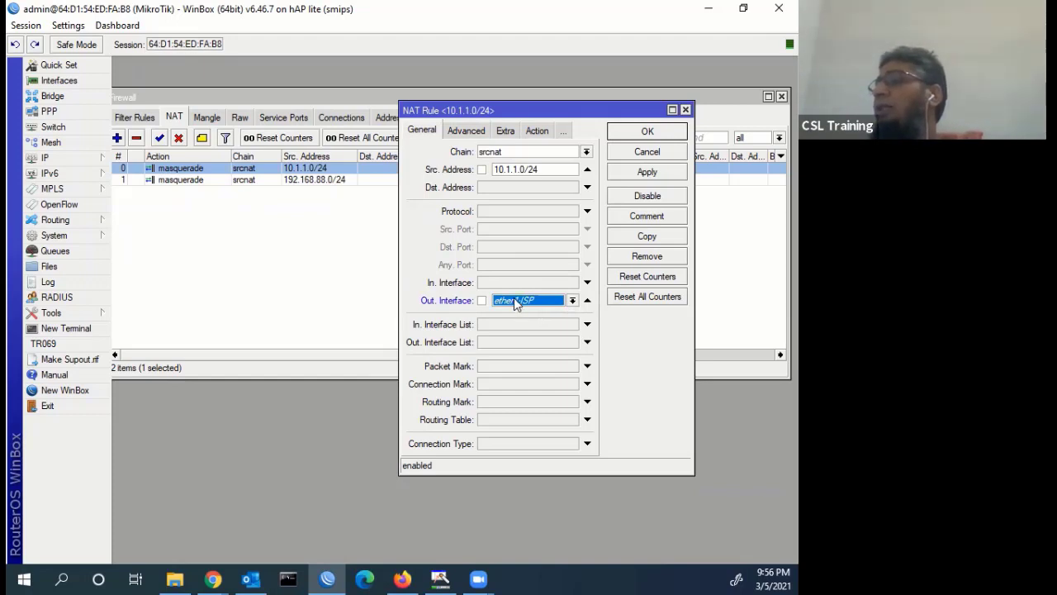
left_click(647, 174)
left_click(647, 133)
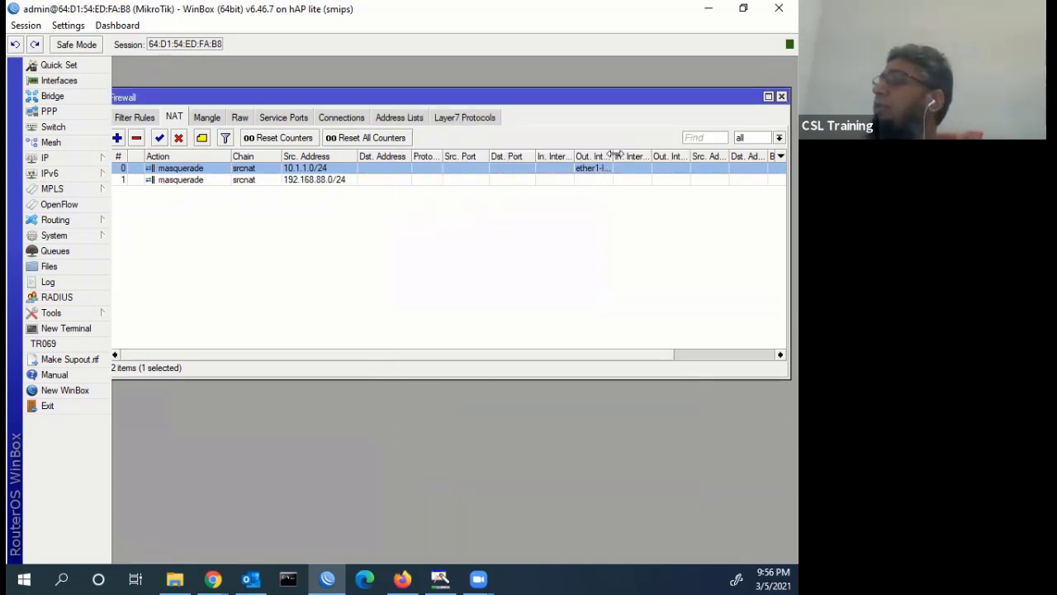
- Widen the Out. Interface column of the NAT list and check ether1-ISP and ether3 in the interface list
left_click_drag(614, 155, 631, 156)
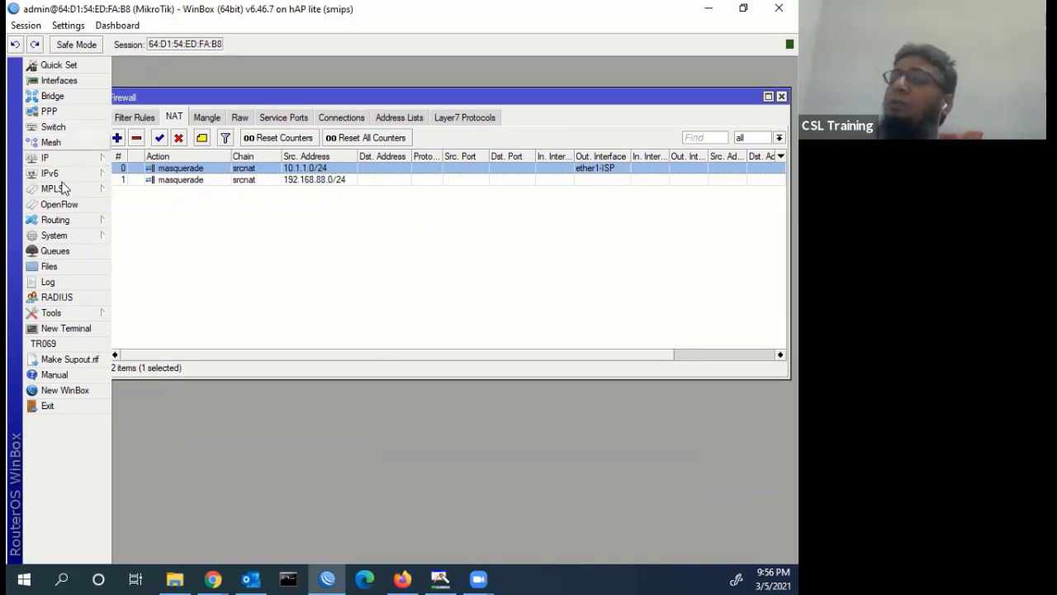
left_click(70, 81)
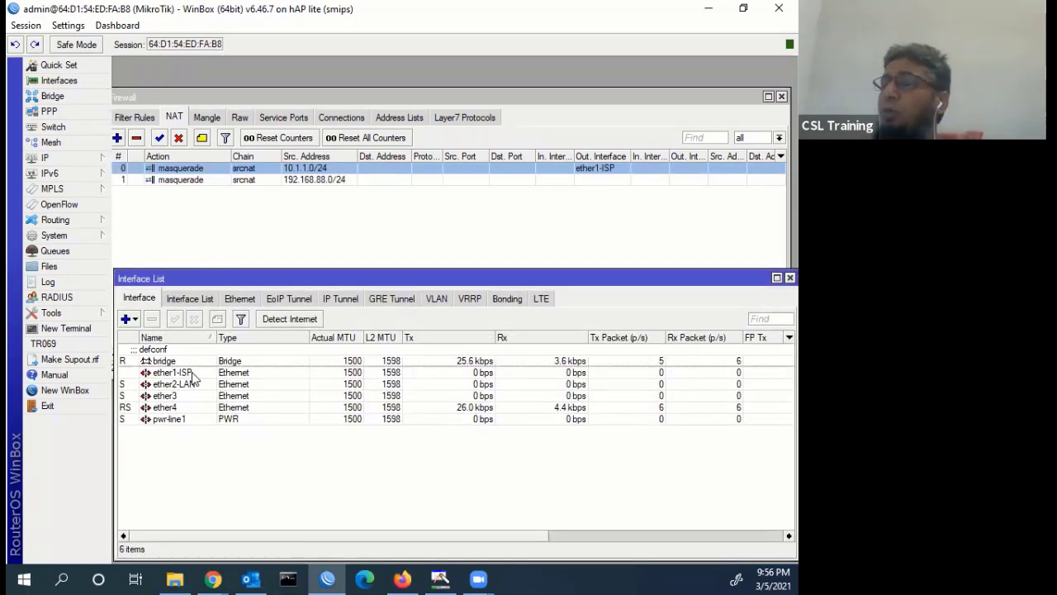
left_click(192, 372)
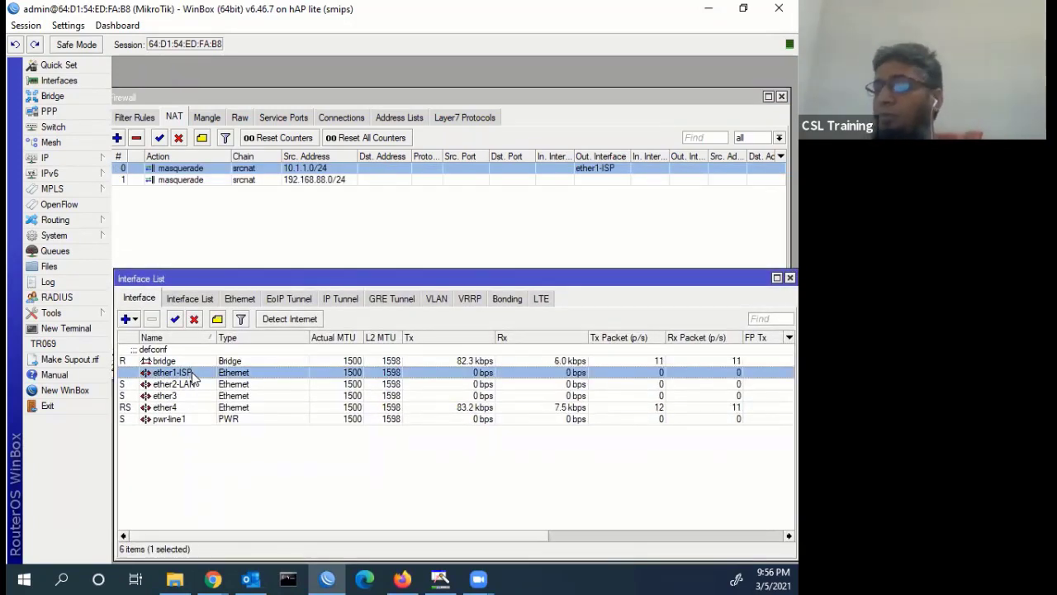
left_click(191, 399)
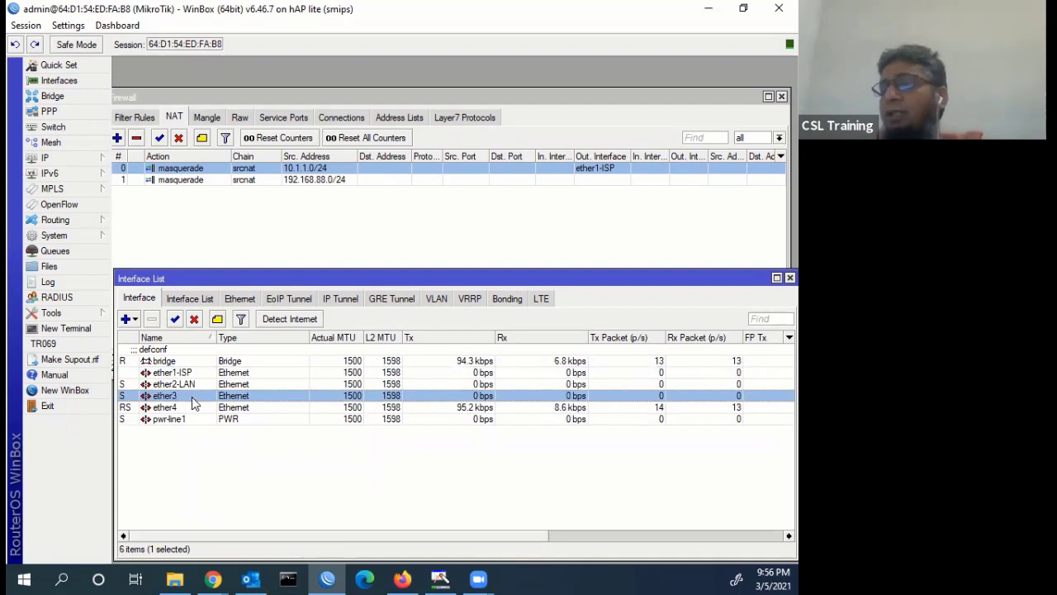
- Clear the out interface of the 10.1.1.0/24 masquerade rule and save the rule
double_click(310, 168)
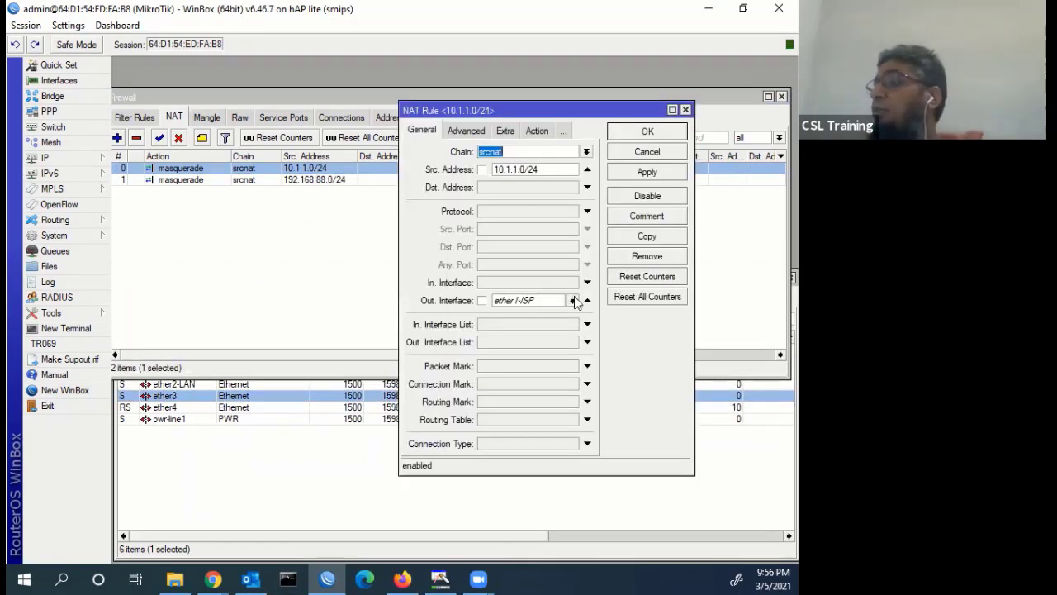
left_click(573, 300)
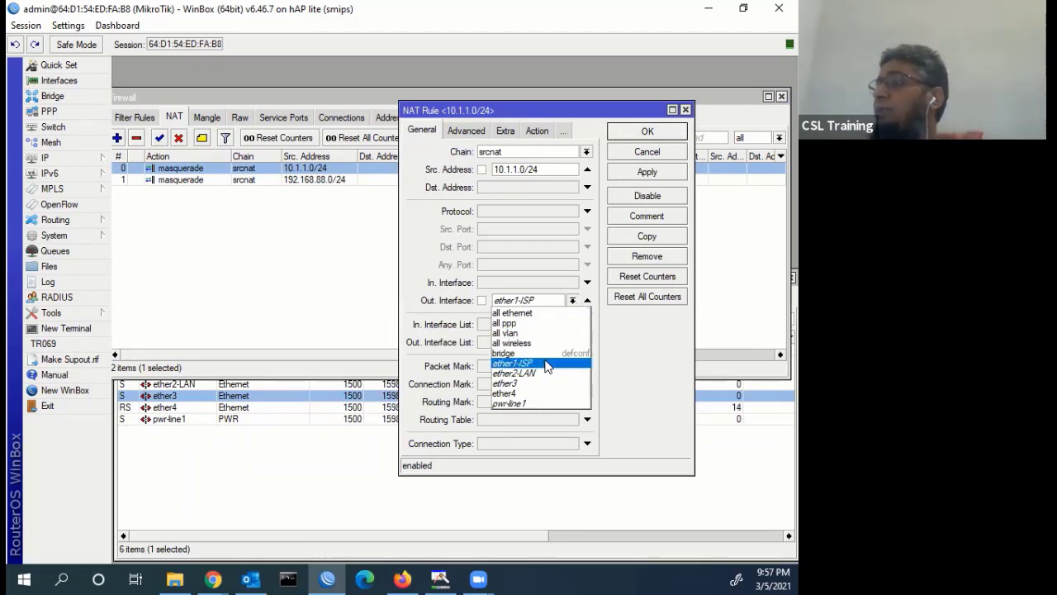
left_click(549, 261)
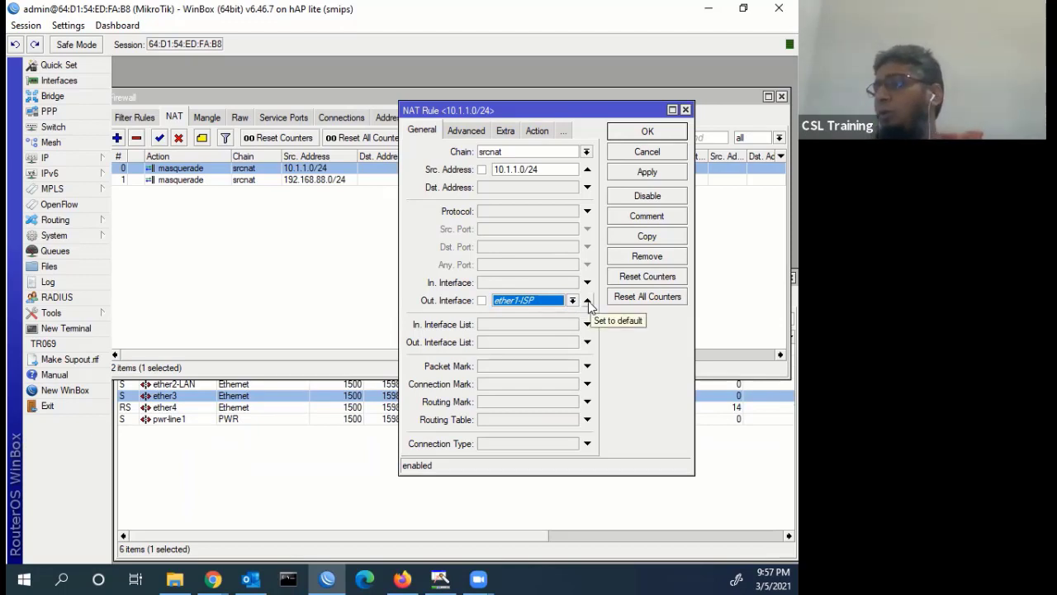
left_click(588, 303)
left_click(646, 172)
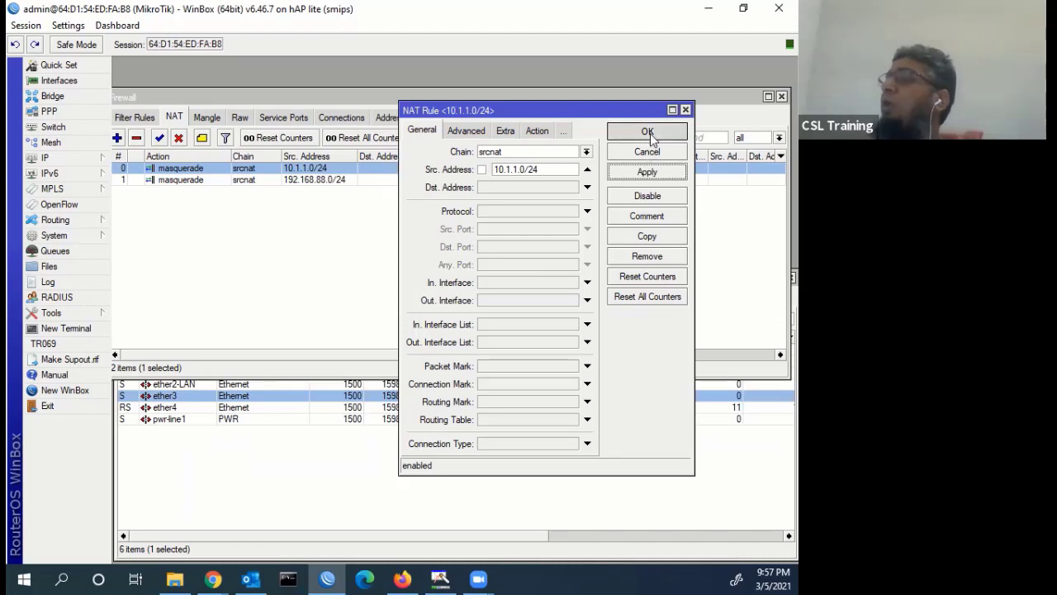
left_click(648, 133)
- Review the 10.1.1.0/24 rule's source address and action, and compare them with the two ether1-ISP addresses in the IP address list
double_click(311, 169)
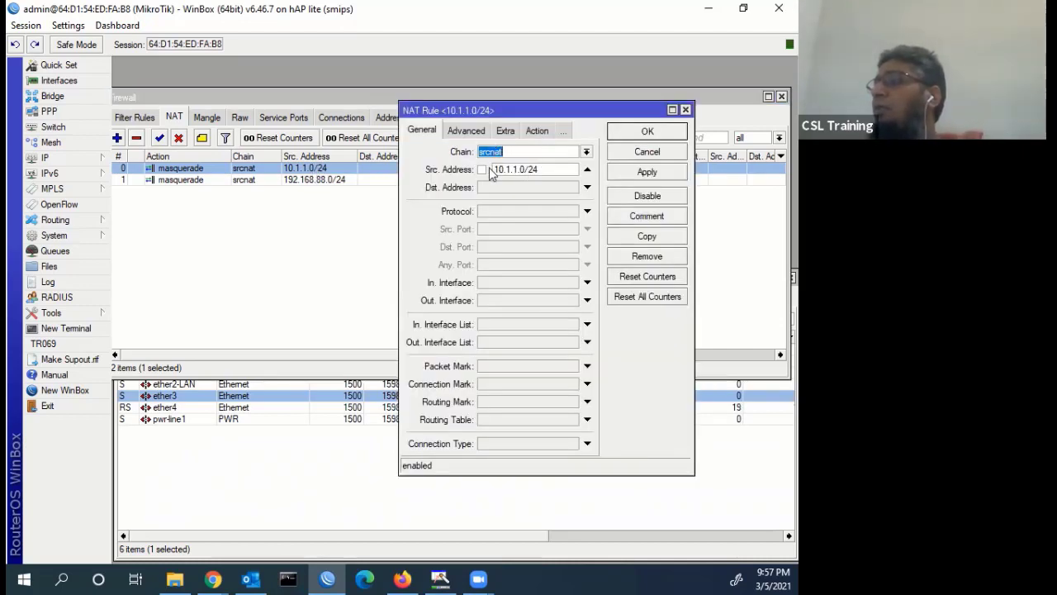
left_click_drag(539, 169, 494, 169)
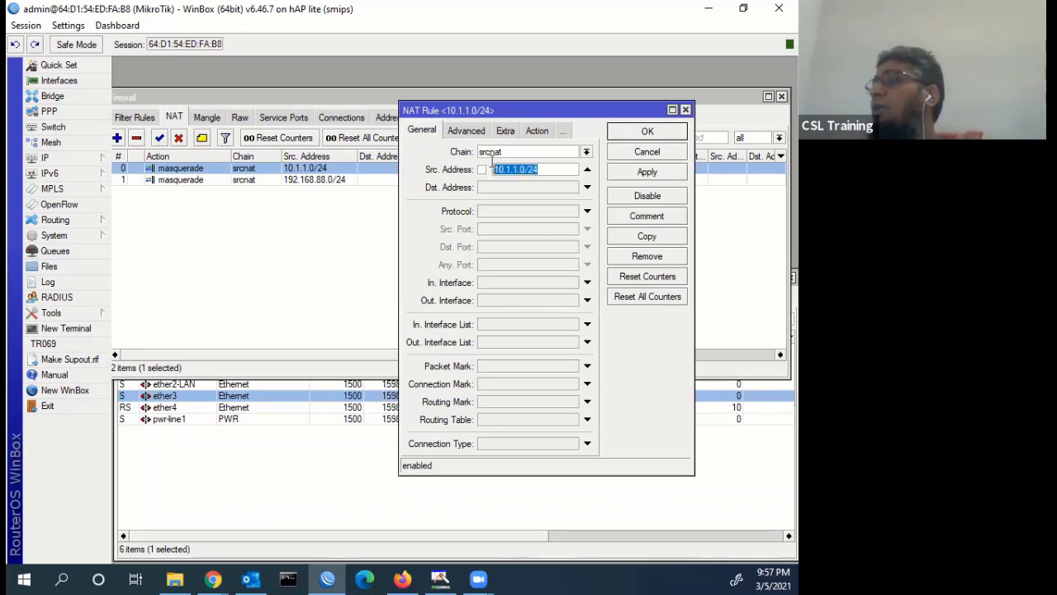
left_click(538, 131)
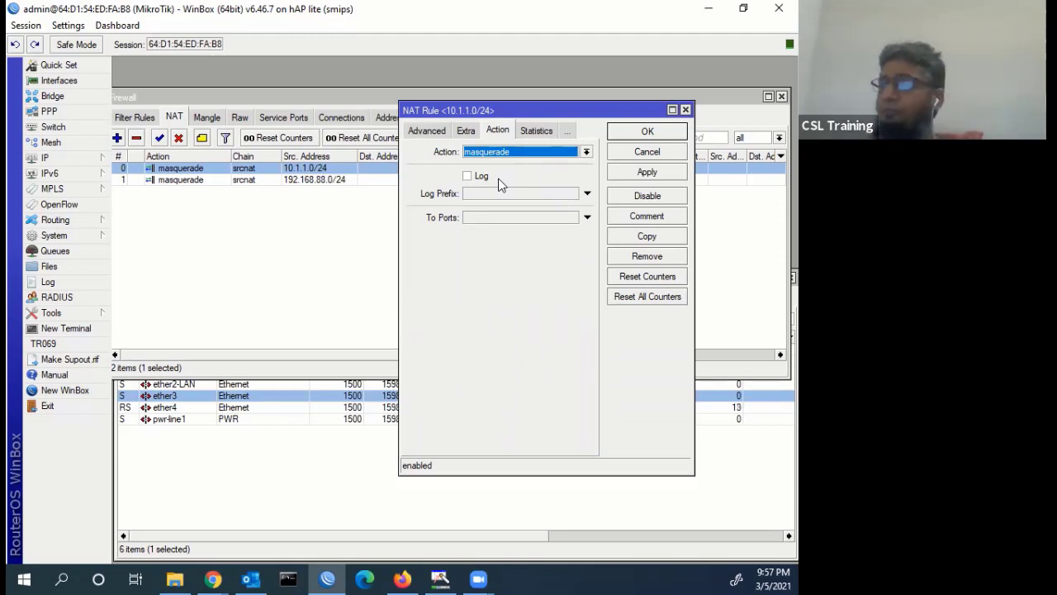
left_click(56, 159)
left_click(141, 191)
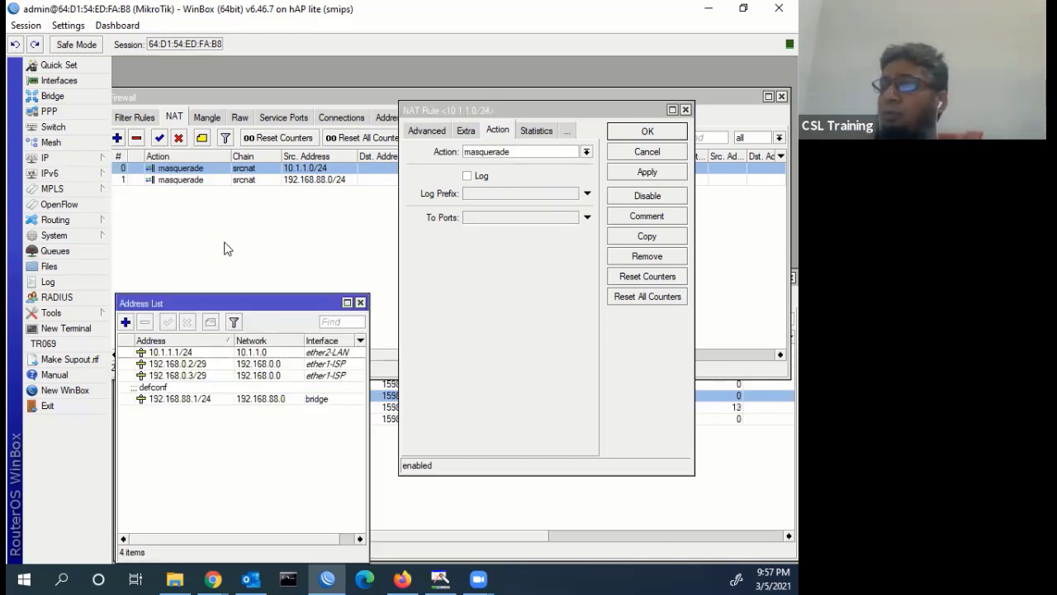
left_click(213, 364)
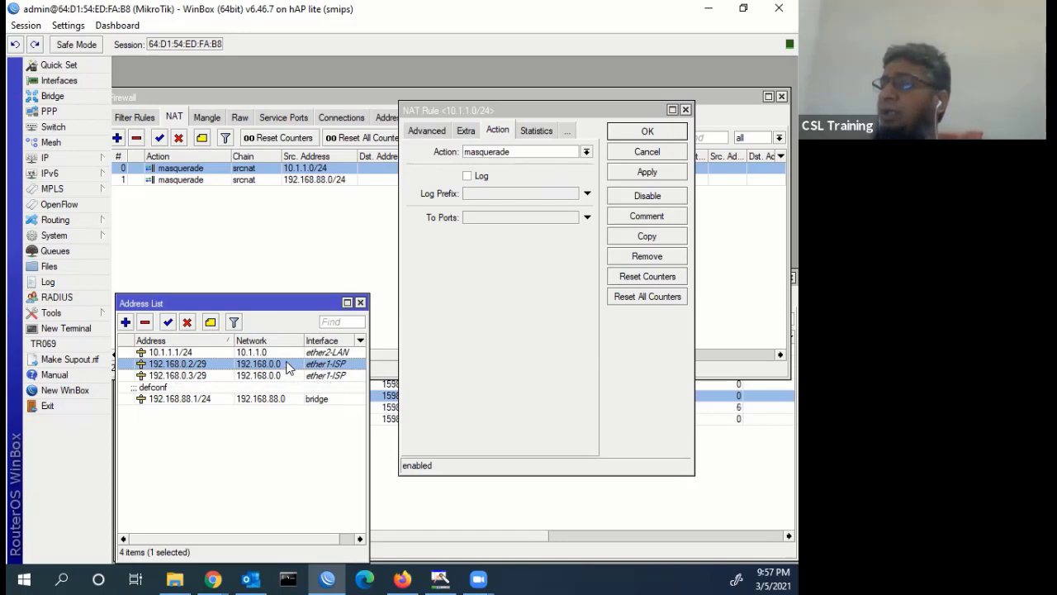
left_click(288, 372)
left_click(293, 365)
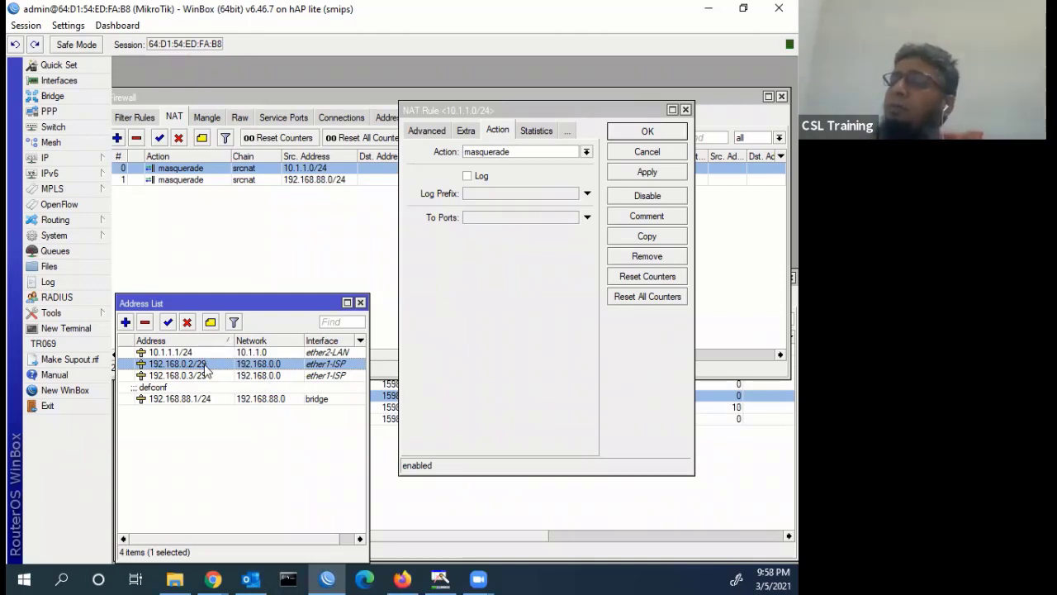
mouse_move(205, 371)
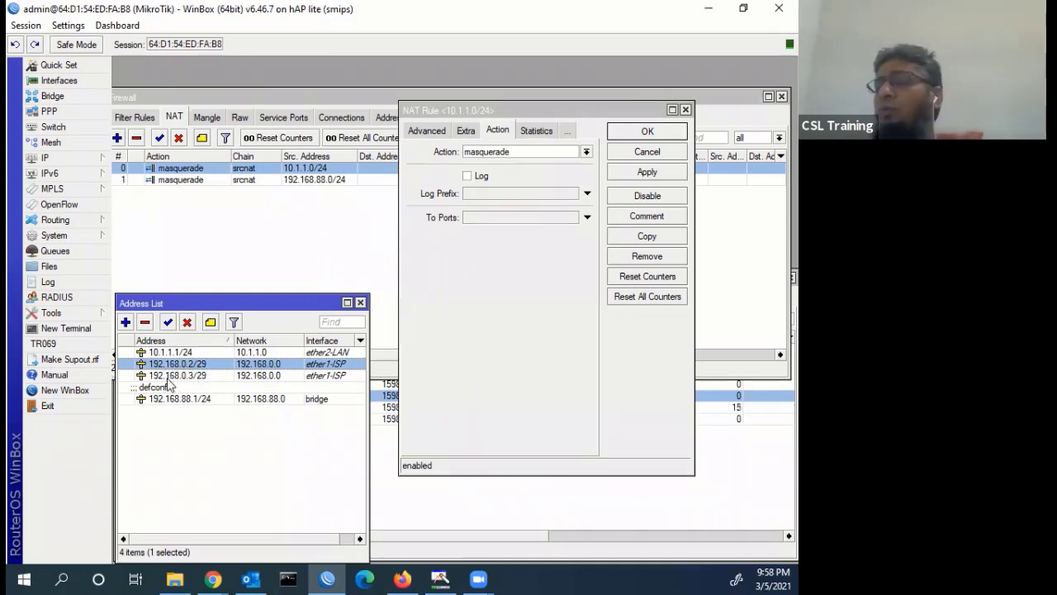
left_click(169, 379)
left_click(187, 363)
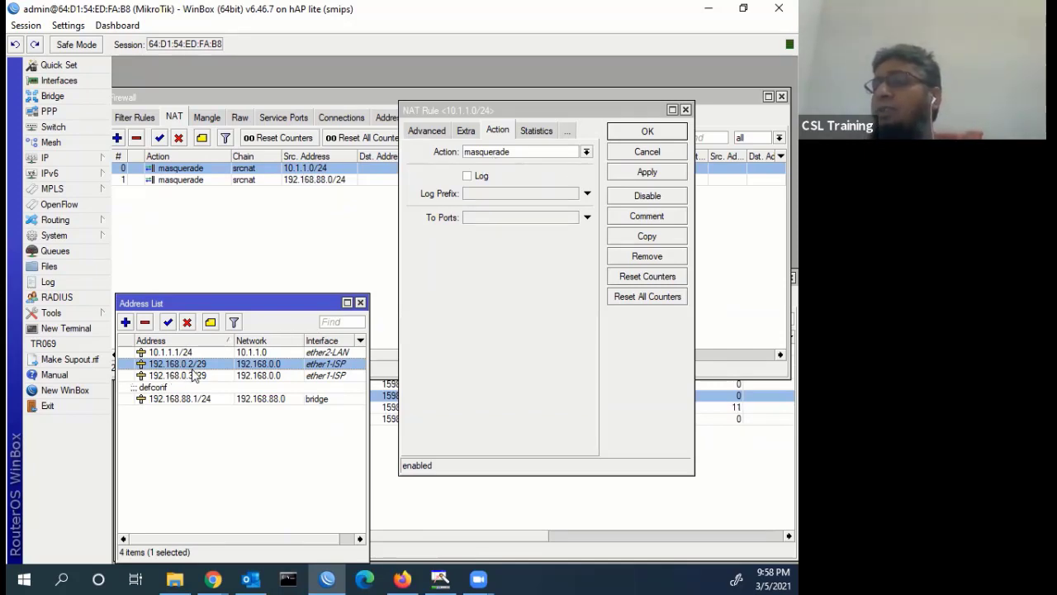
- Change the action of the 10.1.1.0/24 NAT rule to src-nat
left_click(586, 152)
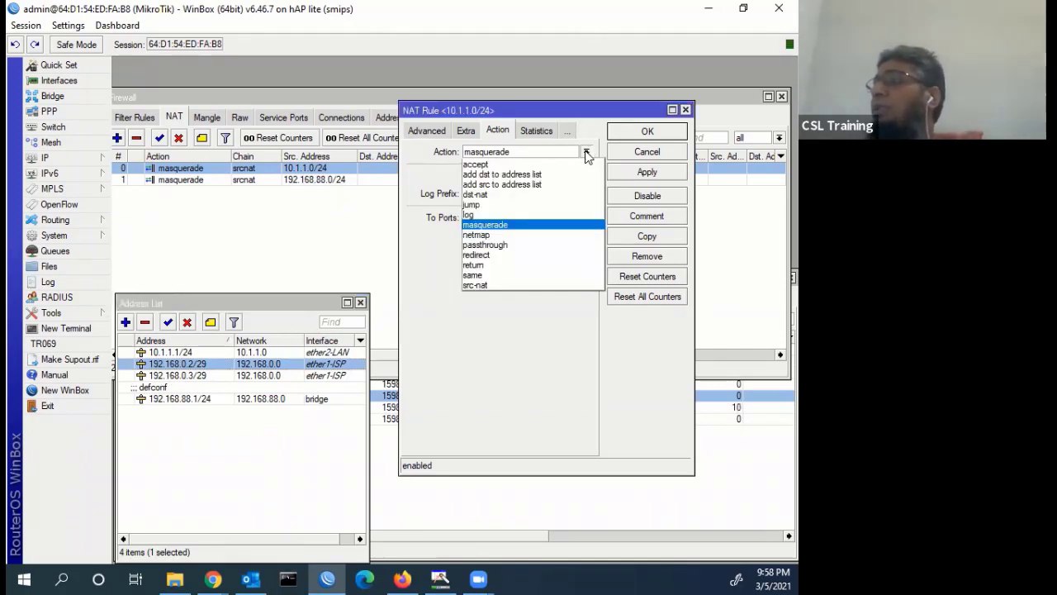
left_click(431, 134)
left_click(427, 131)
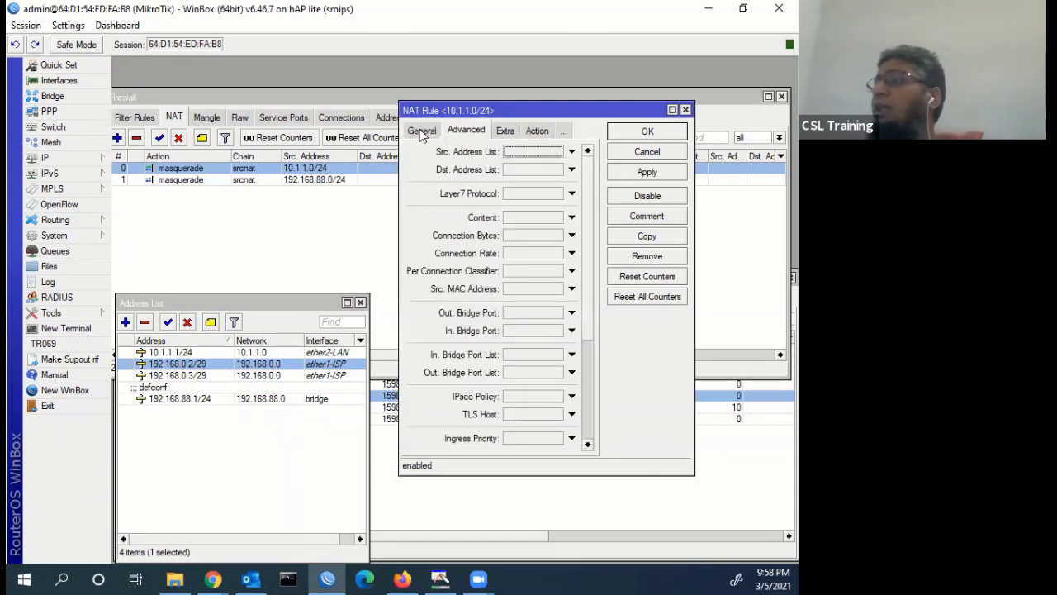
left_click(421, 132)
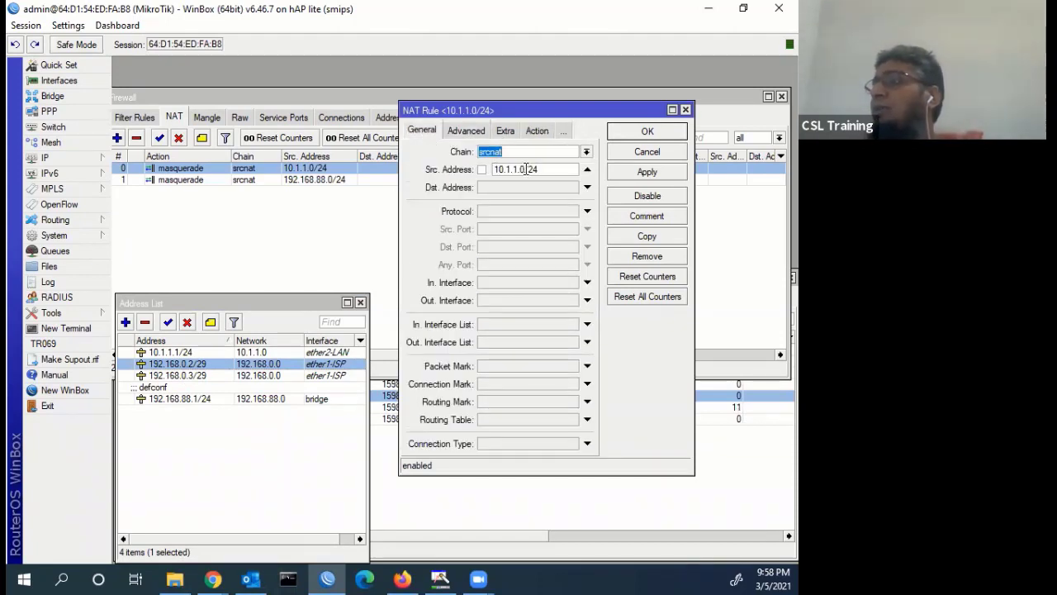
left_click(531, 131)
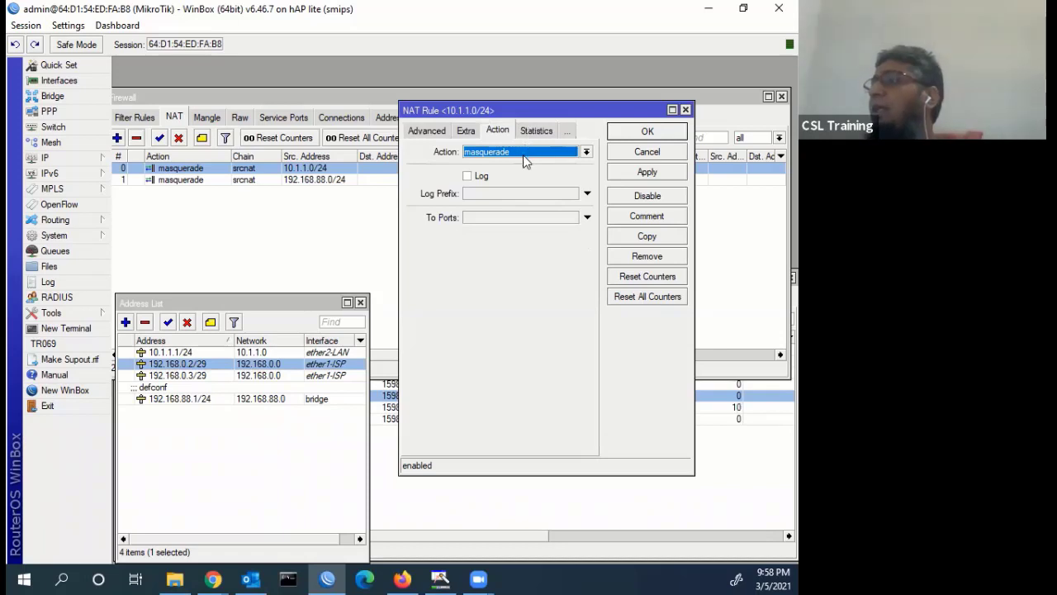
left_click(528, 152)
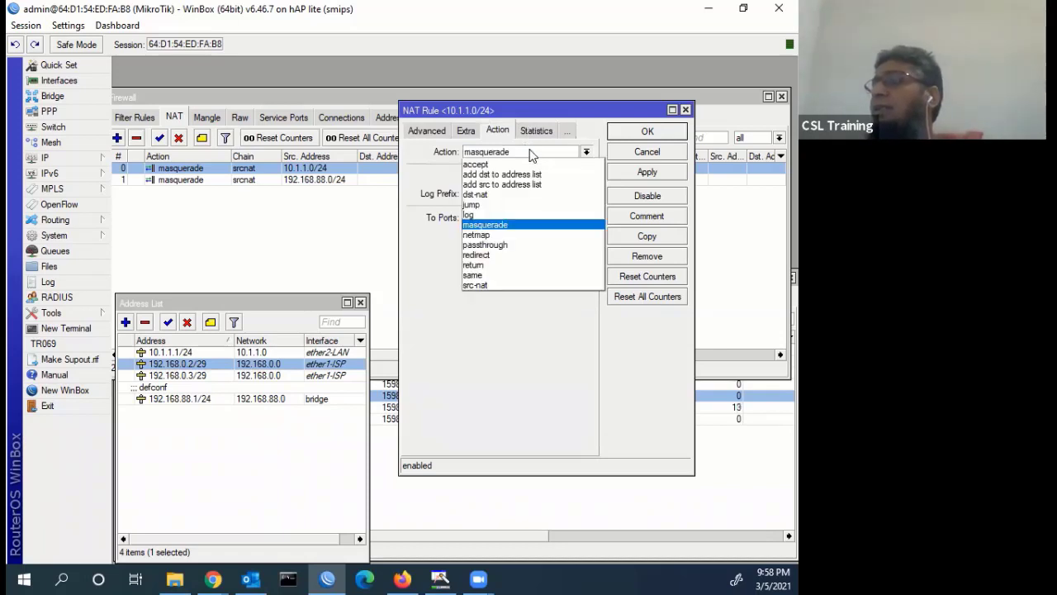
left_click(496, 285)
left_click(489, 217)
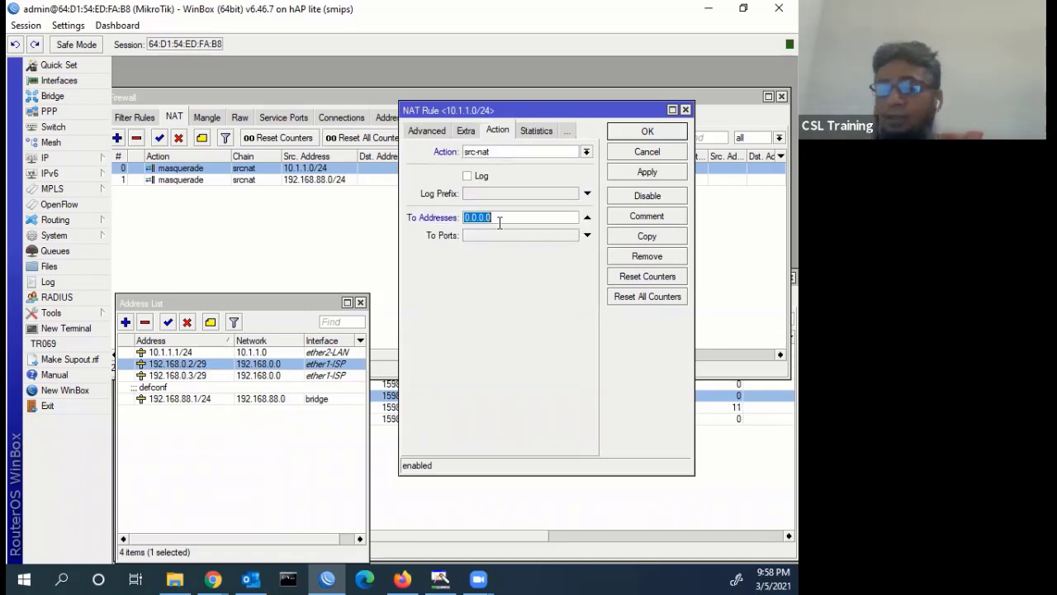
- Copy the IP 192.168.0.2 without its prefix from the first ether1-ISP address entry, and close the entry without changes
double_click(182, 365)
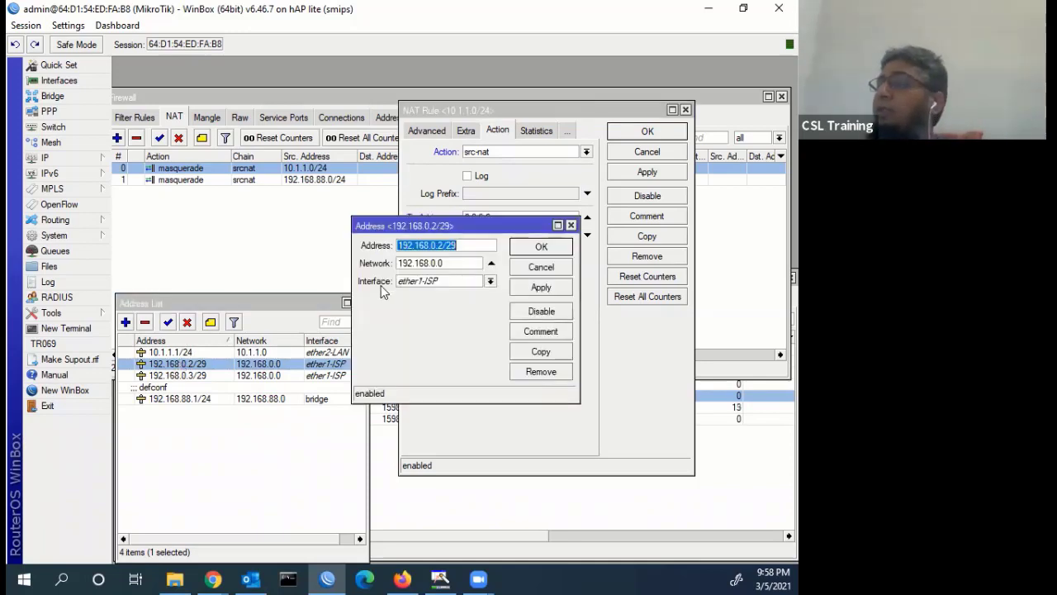
left_click(442, 246)
left_click_drag(441, 245, 398, 245)
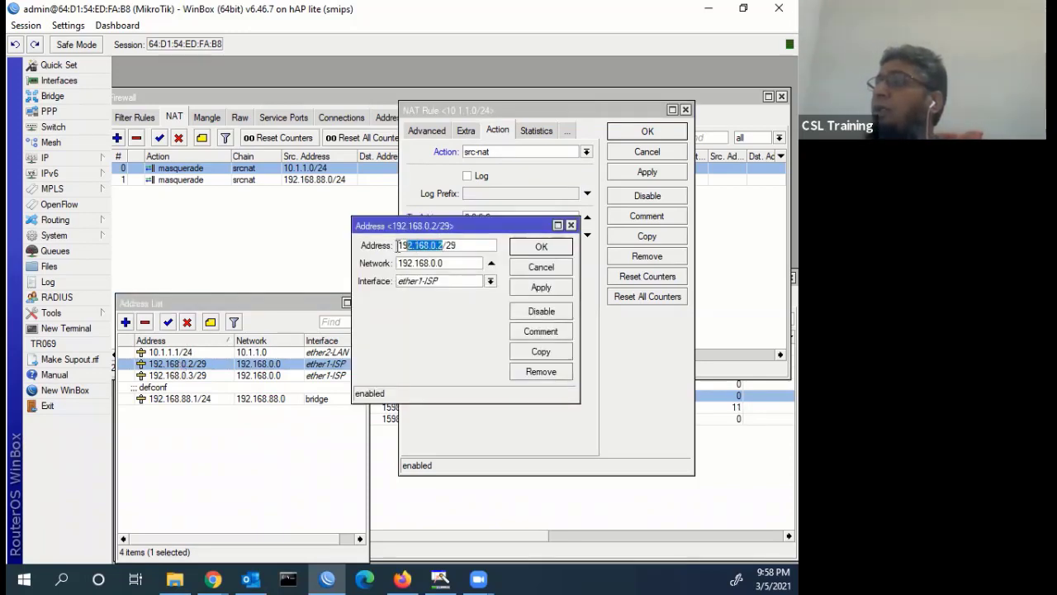
right_click(404, 245)
left_click(441, 269)
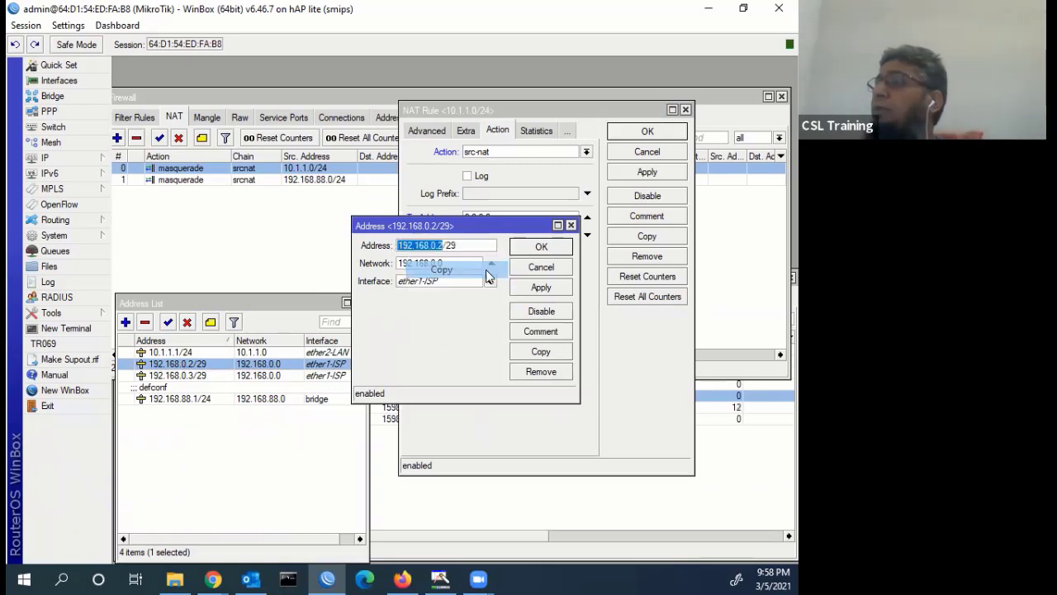
left_click(541, 266)
- Set the src-nat rule's To Addresses to the copied 192.168.0.2 and save the rule
left_click(500, 217)
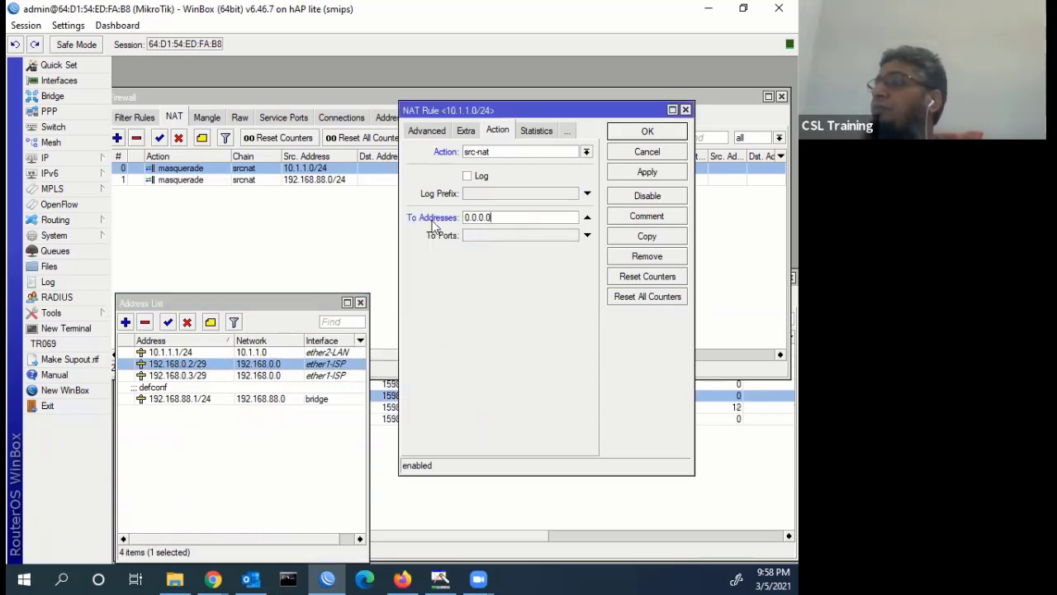
left_click_drag(494, 218, 464, 217)
right_click(484, 217)
left_click(537, 260)
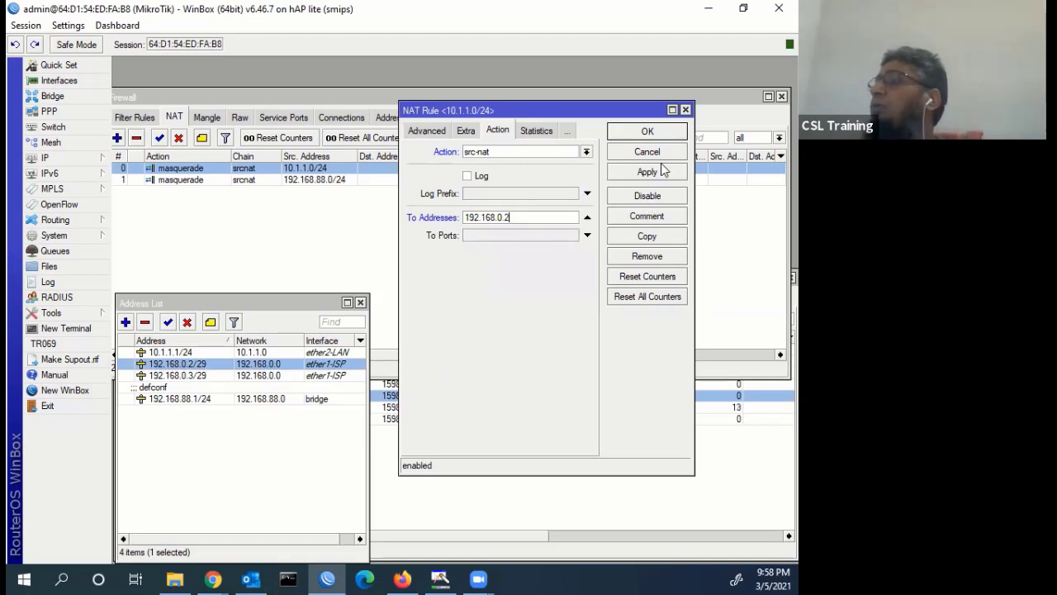
left_click(656, 174)
left_click(649, 132)
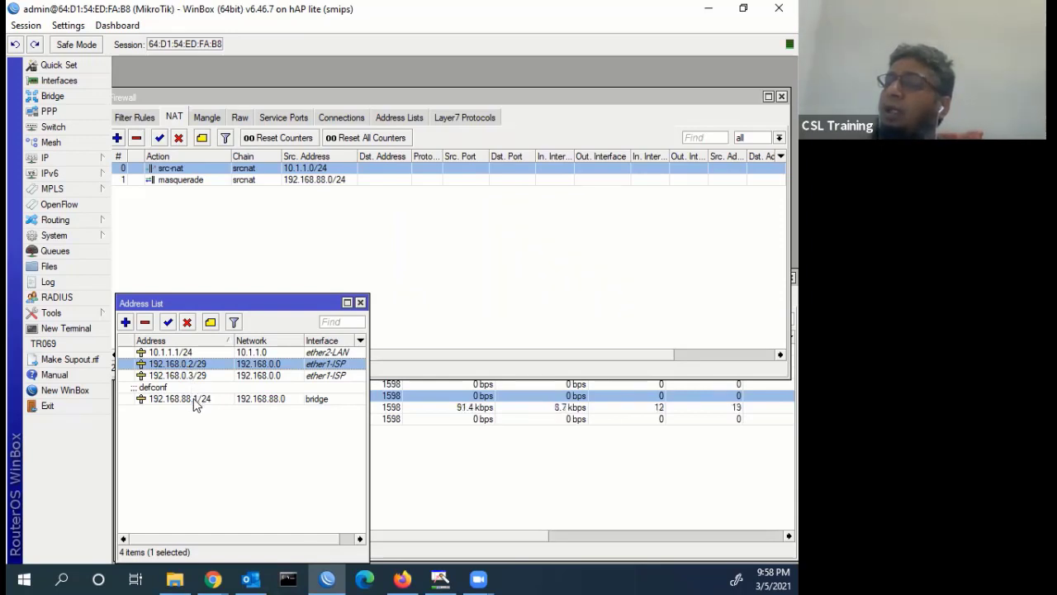
- Copy the IP 192.168.0.3 without its prefix from the second ether1-ISP address entry, and close the entry without changes
left_click(194, 401)
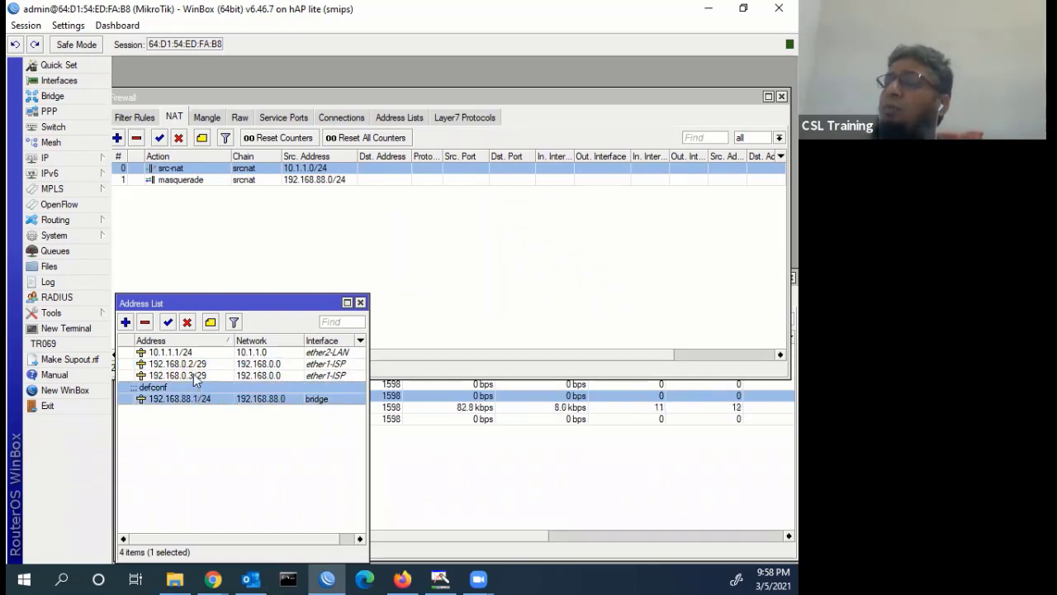
left_click(192, 376)
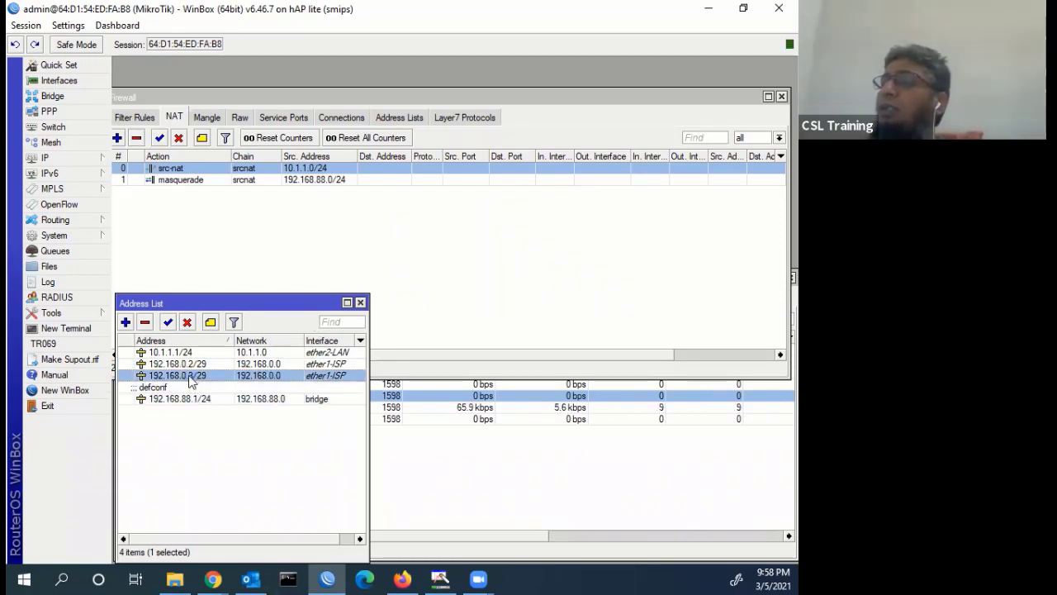
double_click(190, 375)
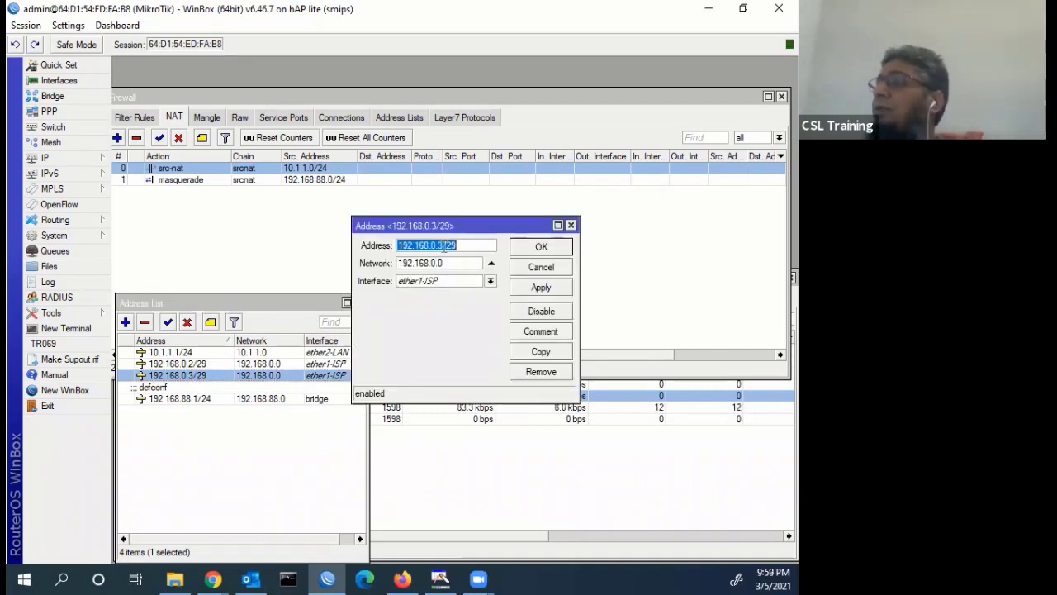
left_click_drag(447, 246, 398, 246)
right_click(404, 244)
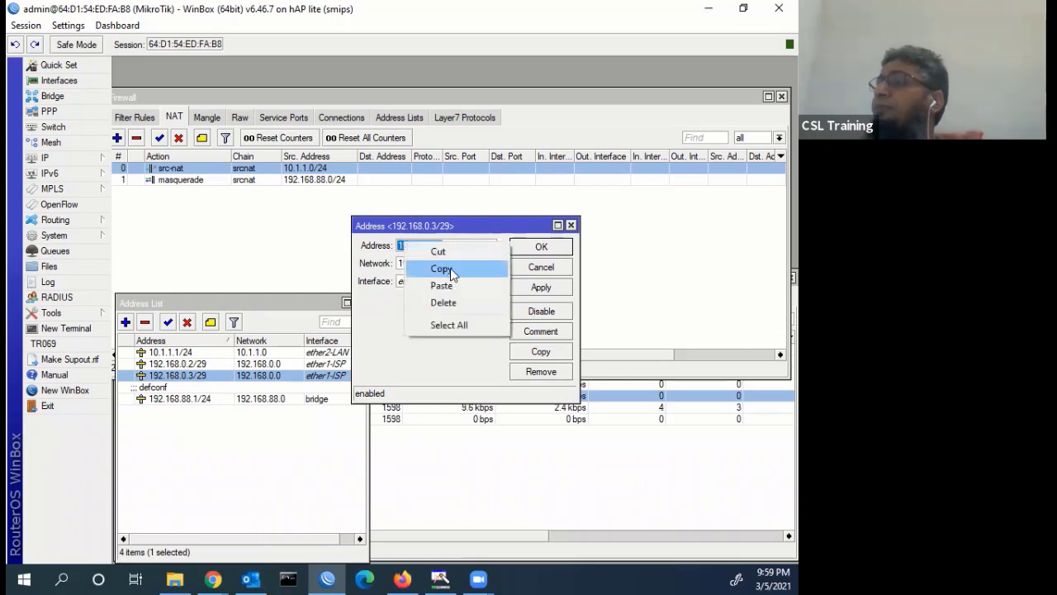
left_click(451, 270)
left_click(554, 267)
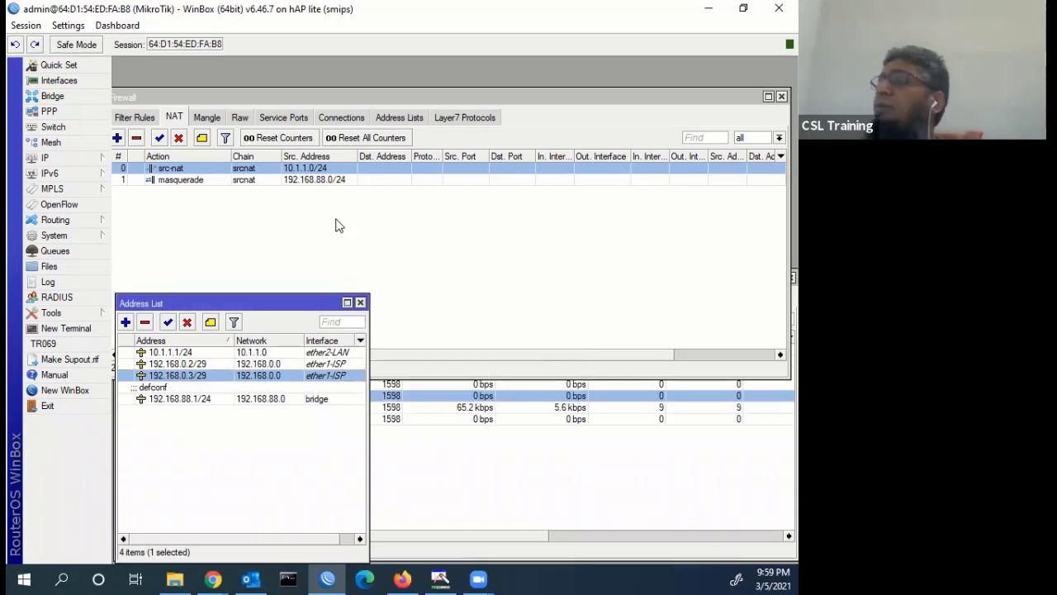
- Change the action of the 192.168.88.0/24 NAT rule from masquerade to src-nat
double_click(326, 180)
left_click(429, 133)
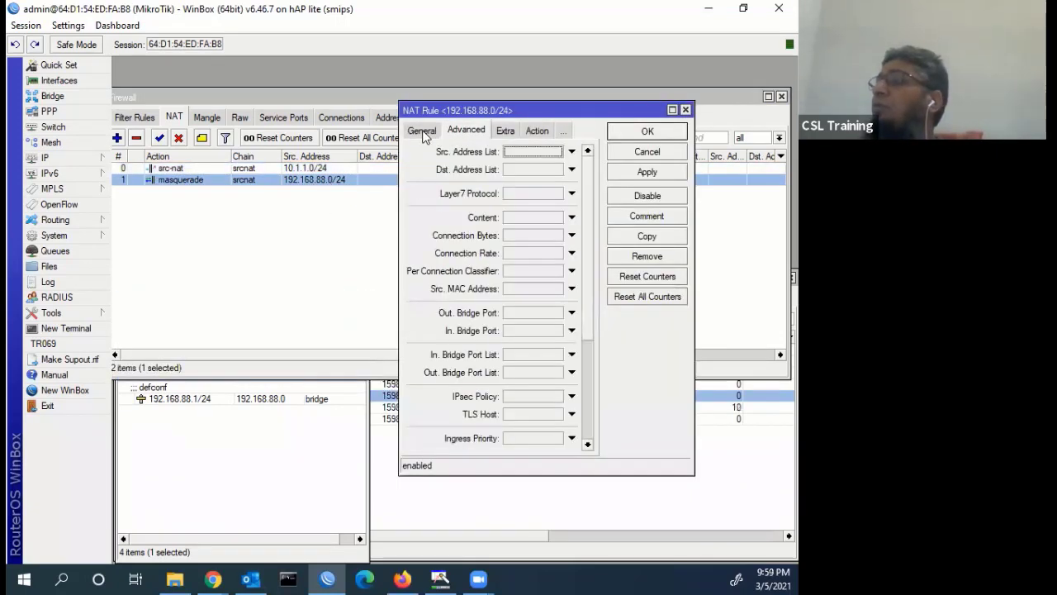
left_click(423, 131)
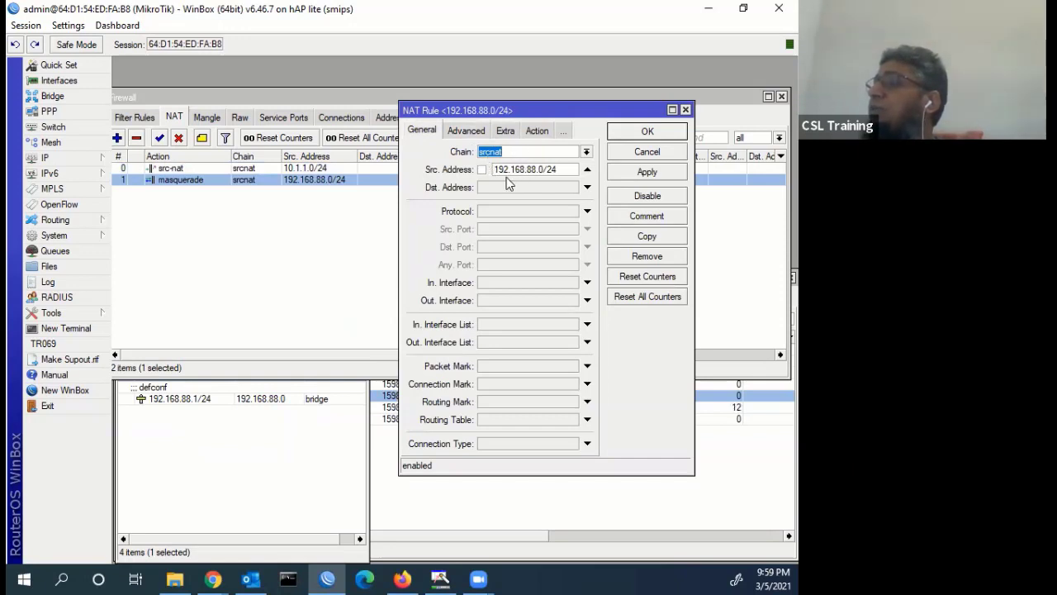
left_click(537, 131)
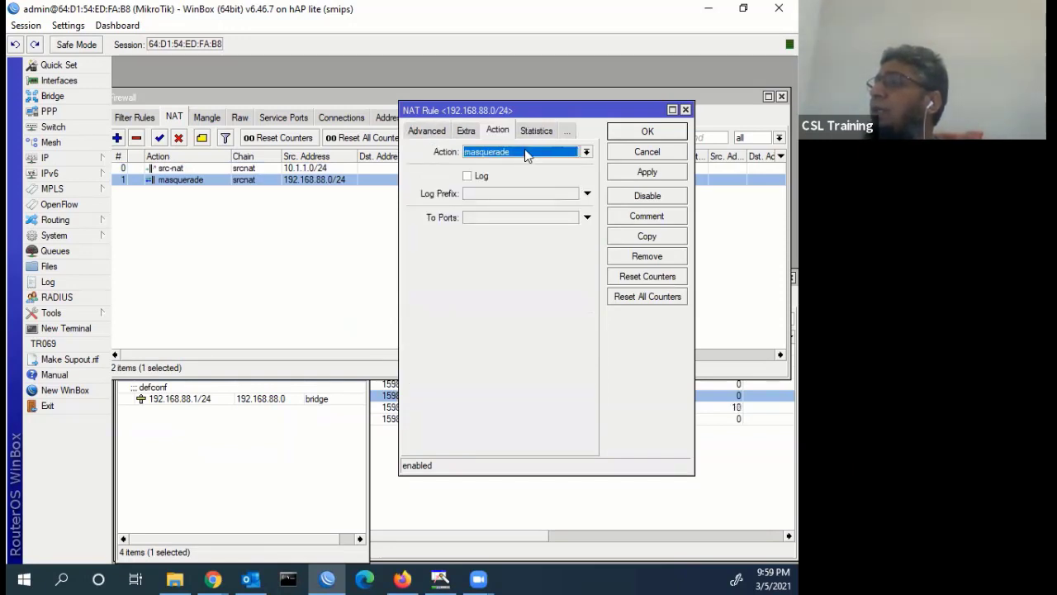
left_click(525, 151)
left_click(487, 286)
- Set the 192.168.88.0/24 rule's To Addresses to the copied 192.168.0.3 and save the rule
left_click(498, 218)
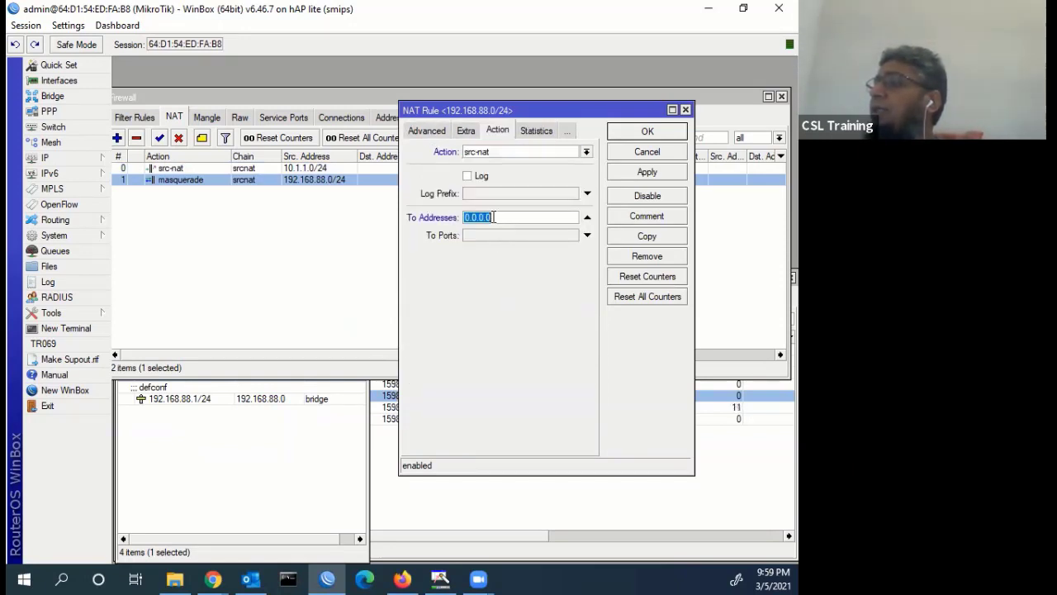
right_click(485, 217)
left_click(534, 257)
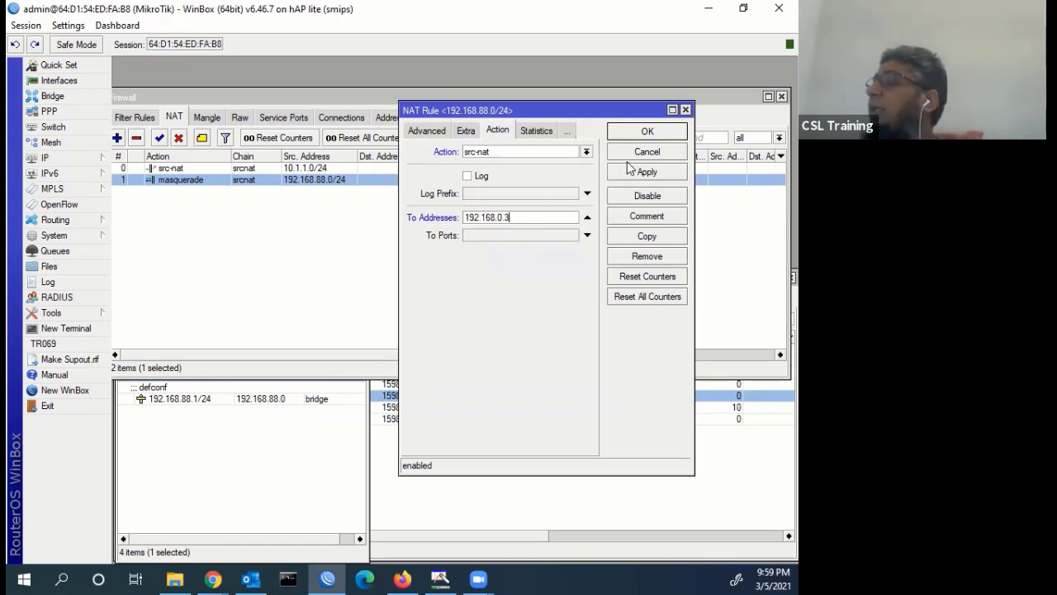
left_click(631, 174)
left_click(633, 134)
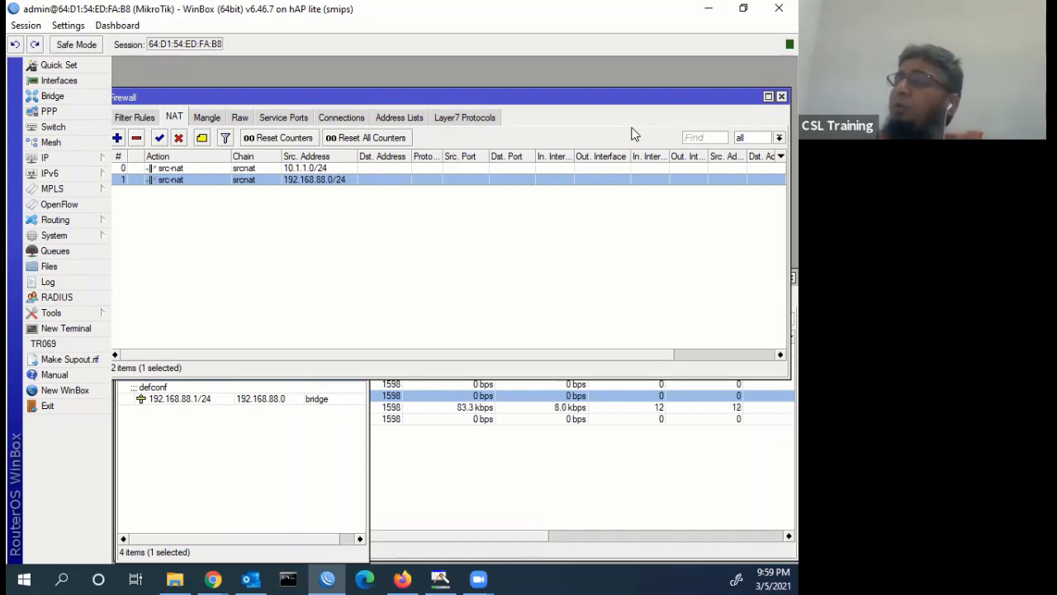
- Review both src-nat rules and the chain options of the 10.1.1.0/24 rule, and close it without changes
left_click_drag(292, 98, 300, 91)
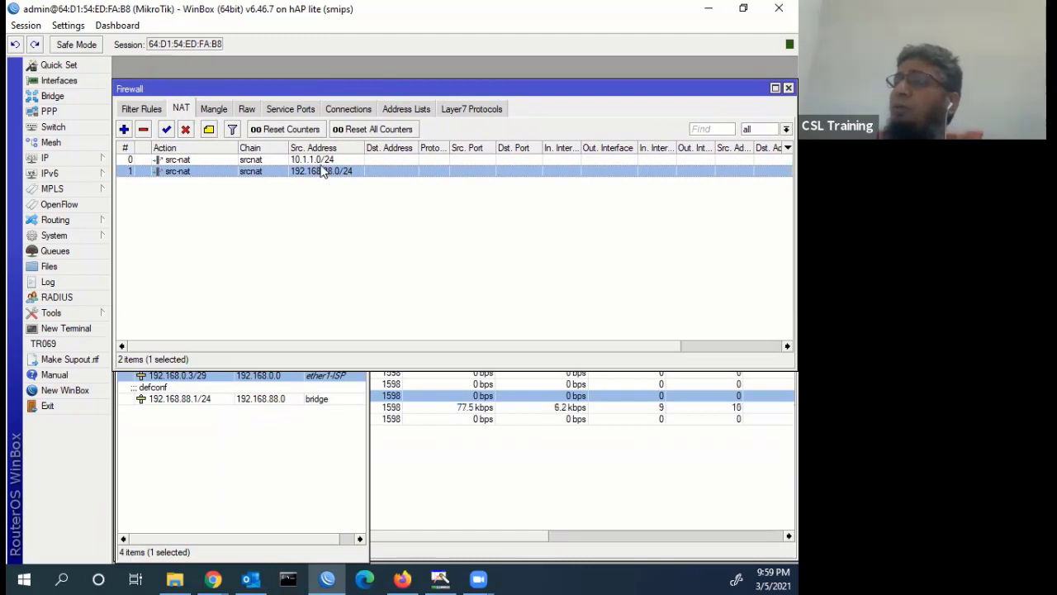
key("Up")
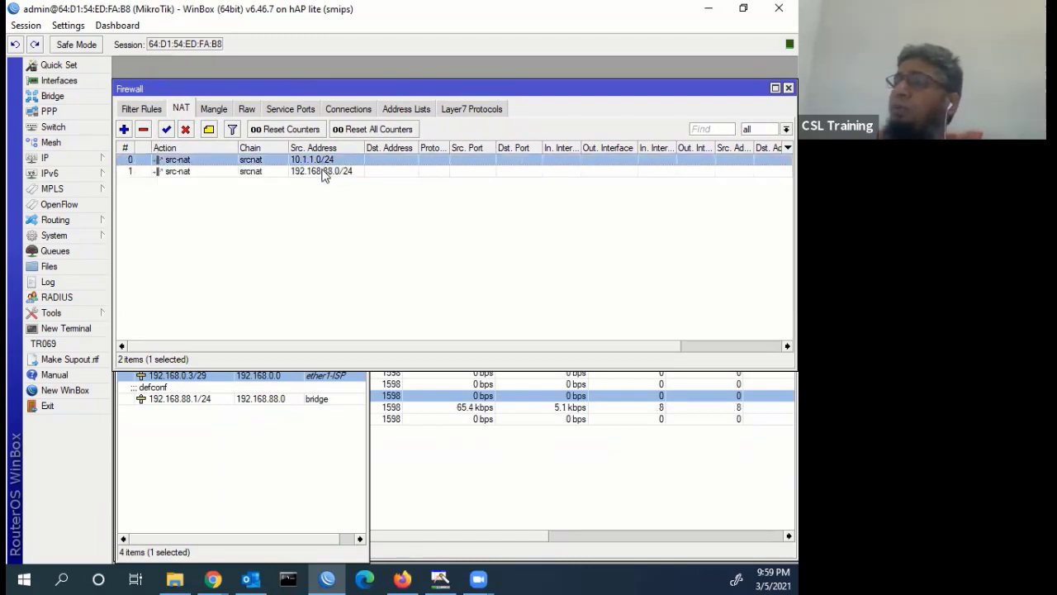
left_click(324, 175)
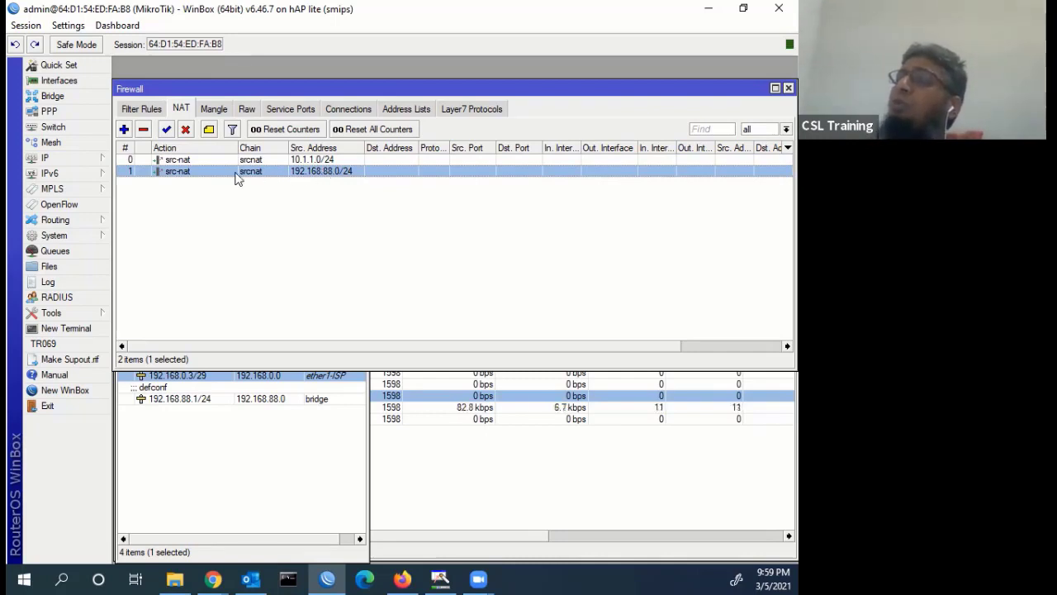
double_click(179, 160)
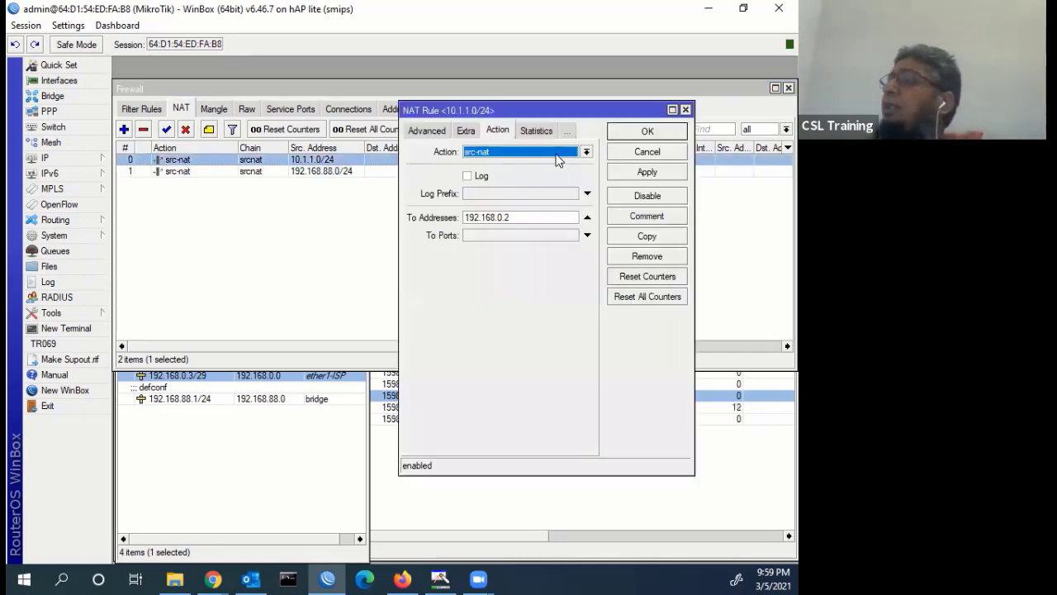
left_click(421, 131)
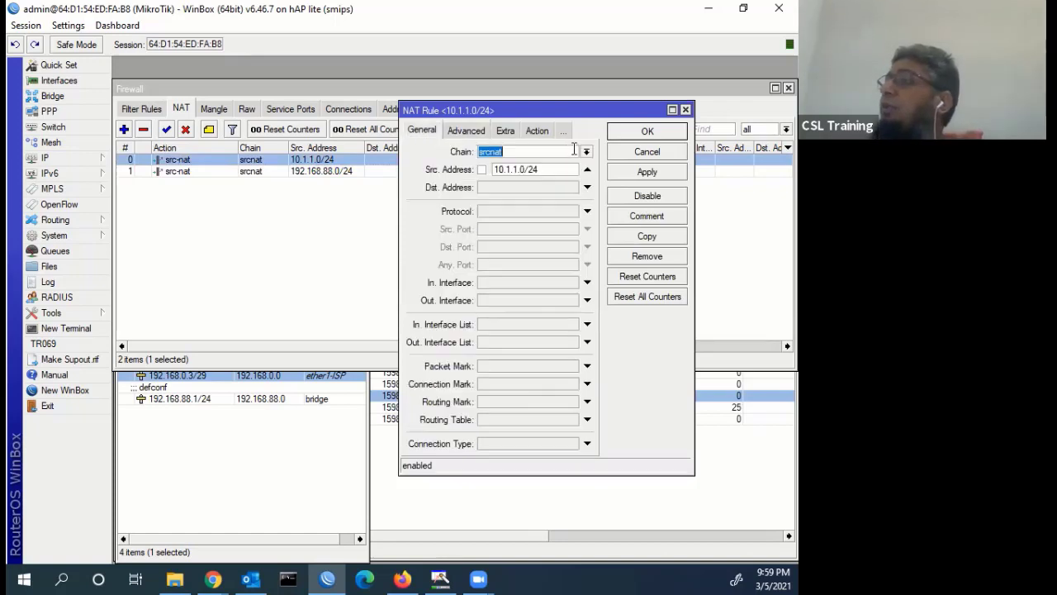
left_click(586, 152)
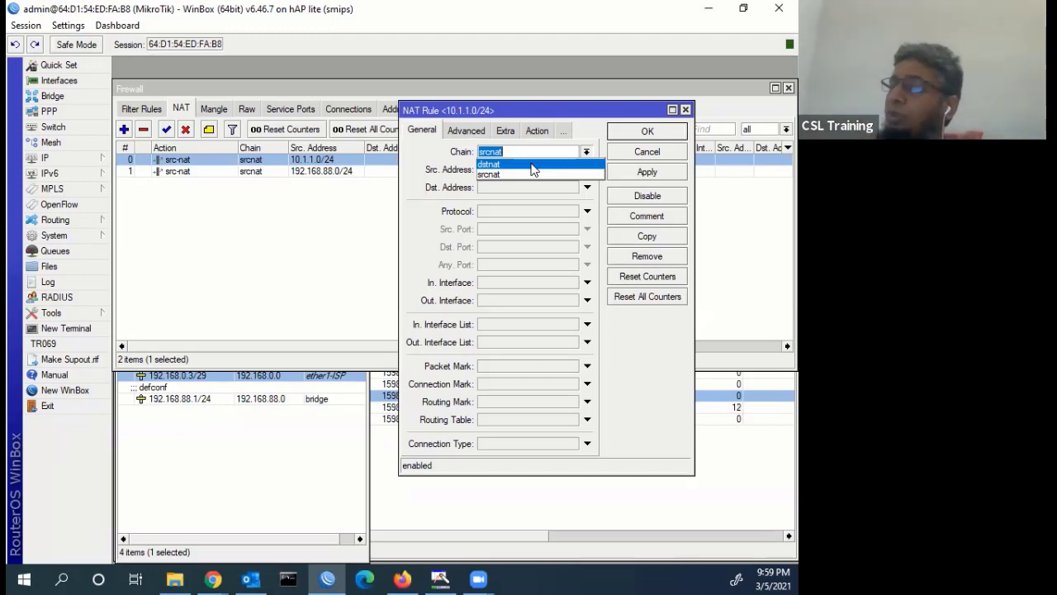
left_click(514, 174)
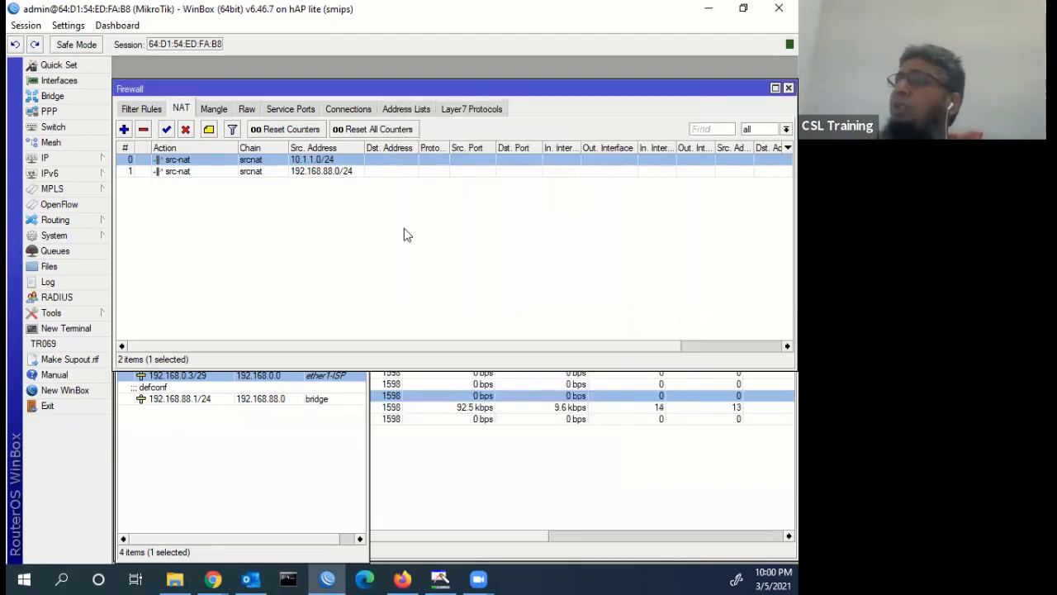
left_click(637, 154)
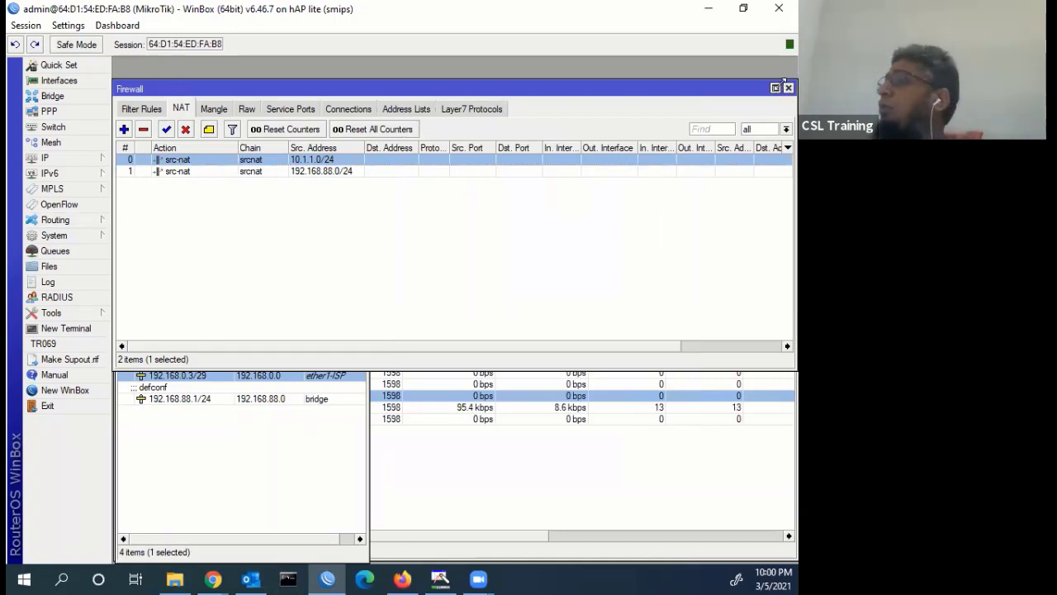
- Close the Firewall, Interface List and Address List windows, and select the PC2 entry in the simple queues
left_click(775, 88)
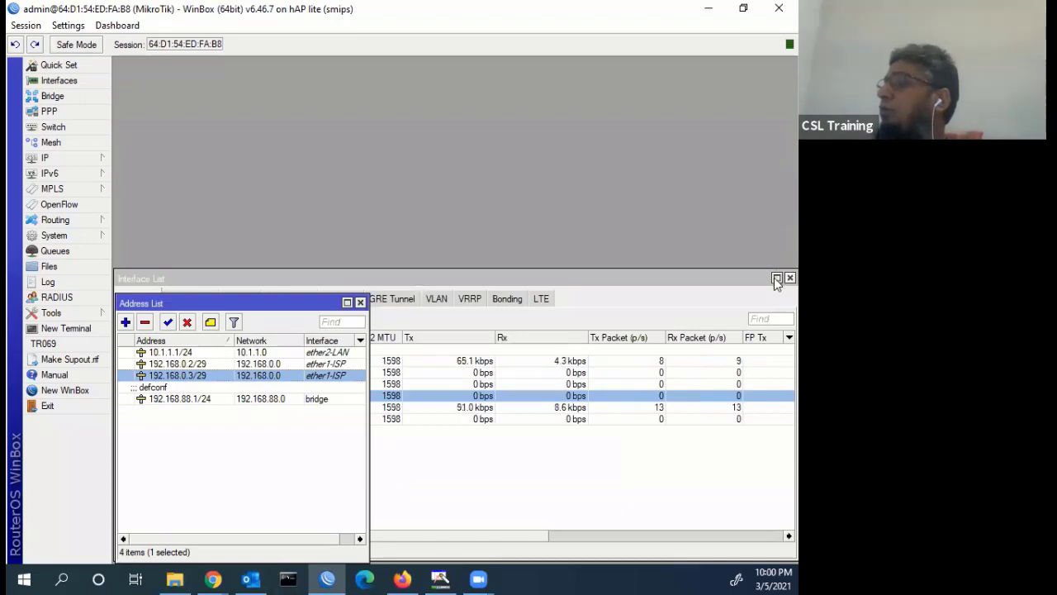
left_click(790, 277)
left_click(360, 302)
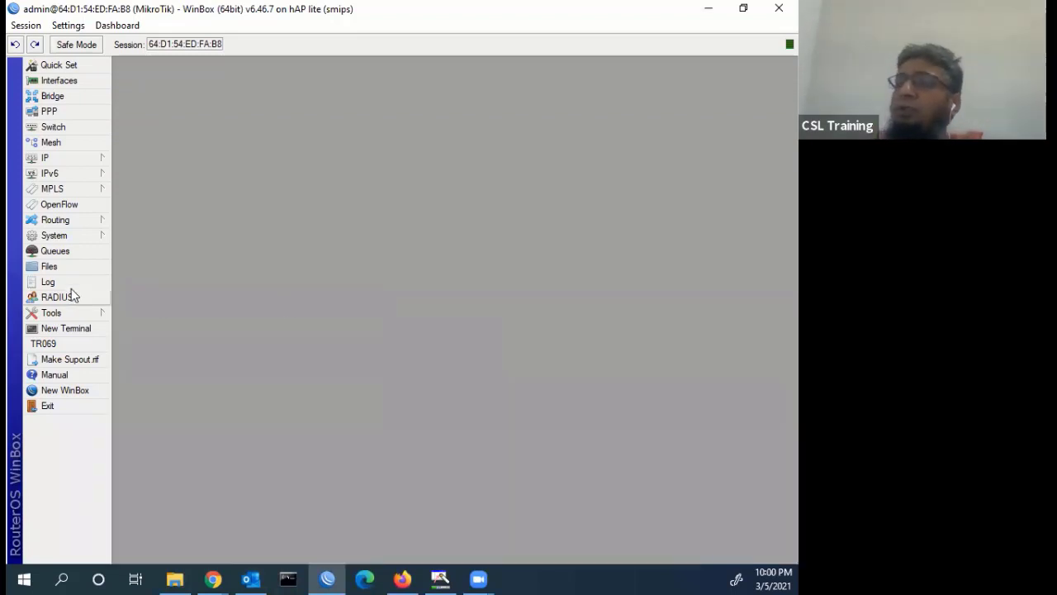
left_click(71, 252)
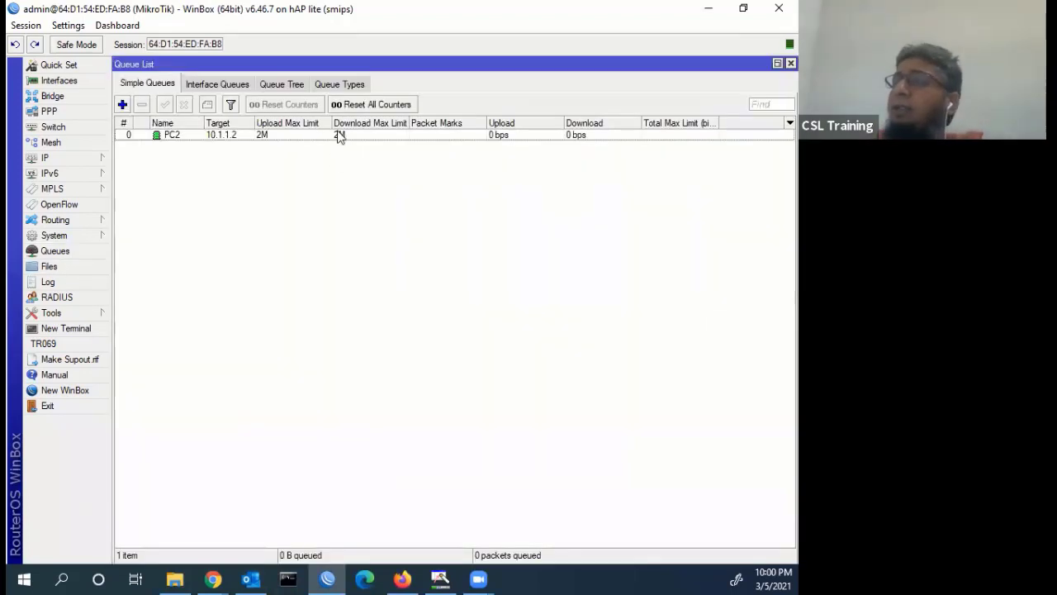
left_click(262, 136)
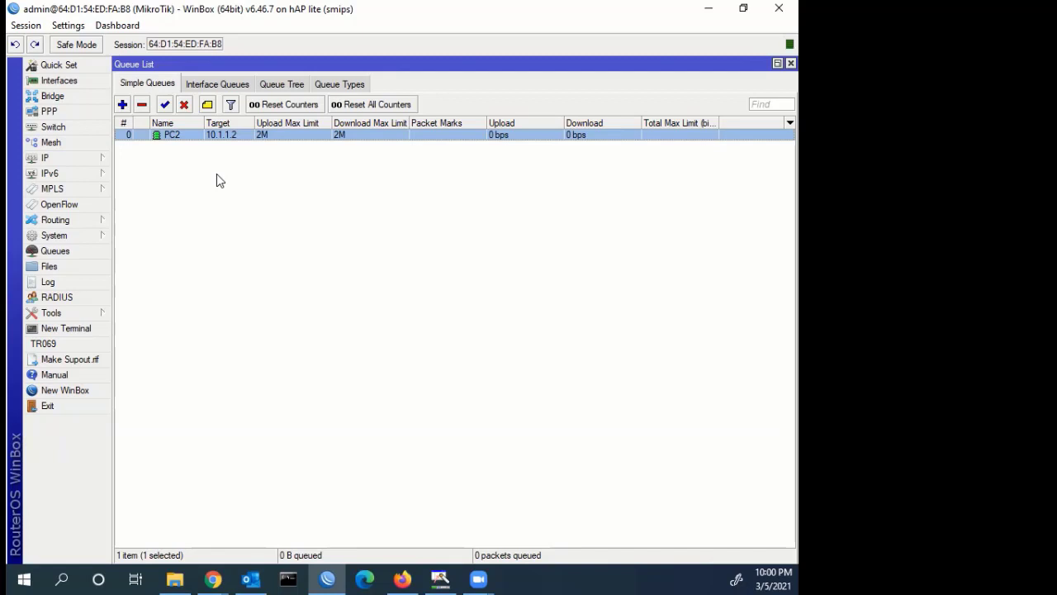
- Open the firewall's 10.1.1.0/24 NAT rule and examine its source and destination address settings, leaving the destination unset
left_click(69, 158)
left_click(156, 279)
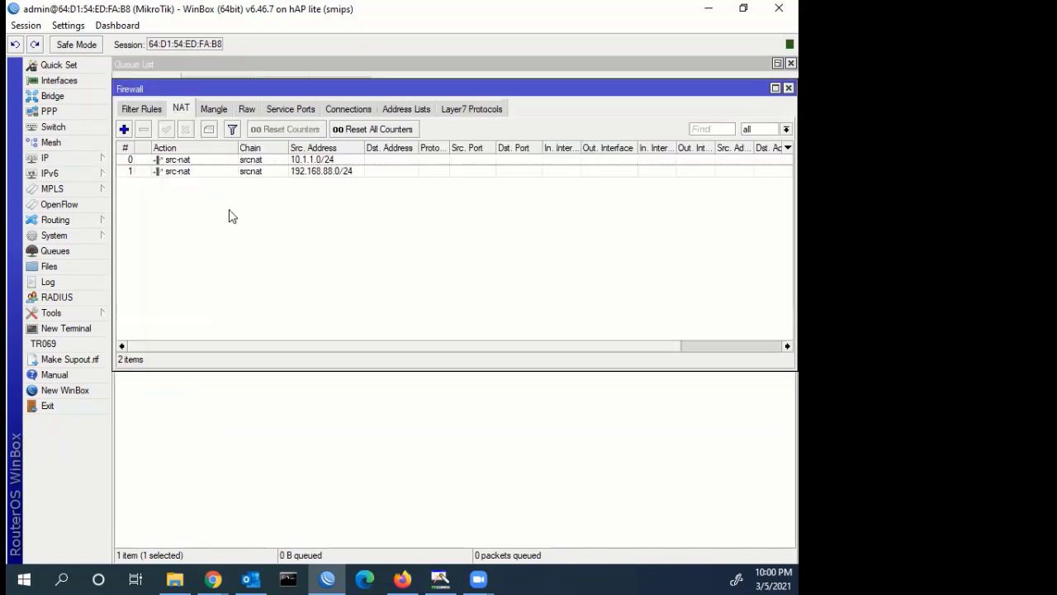
double_click(178, 160)
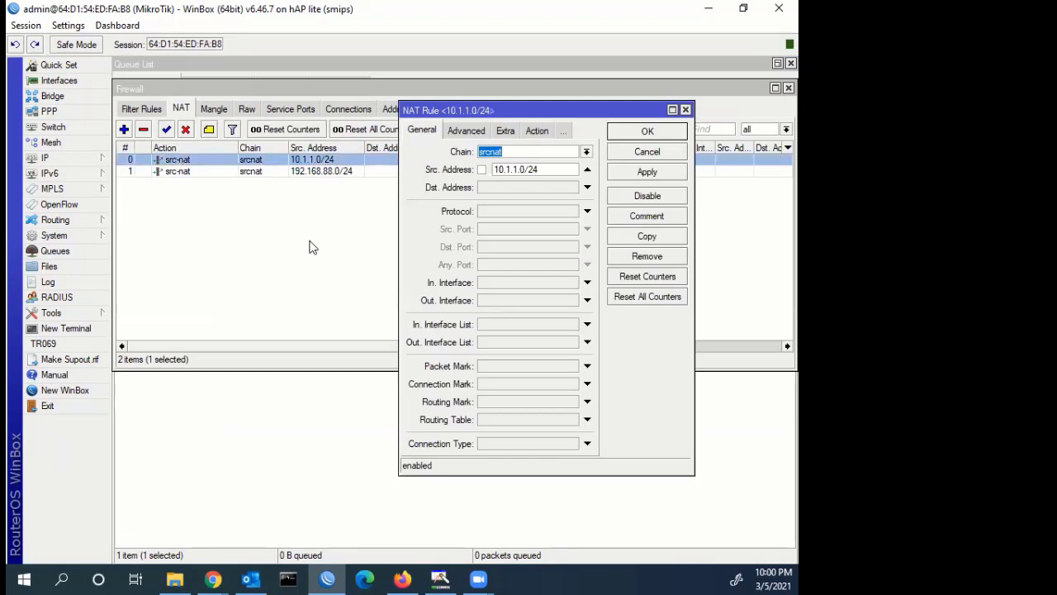
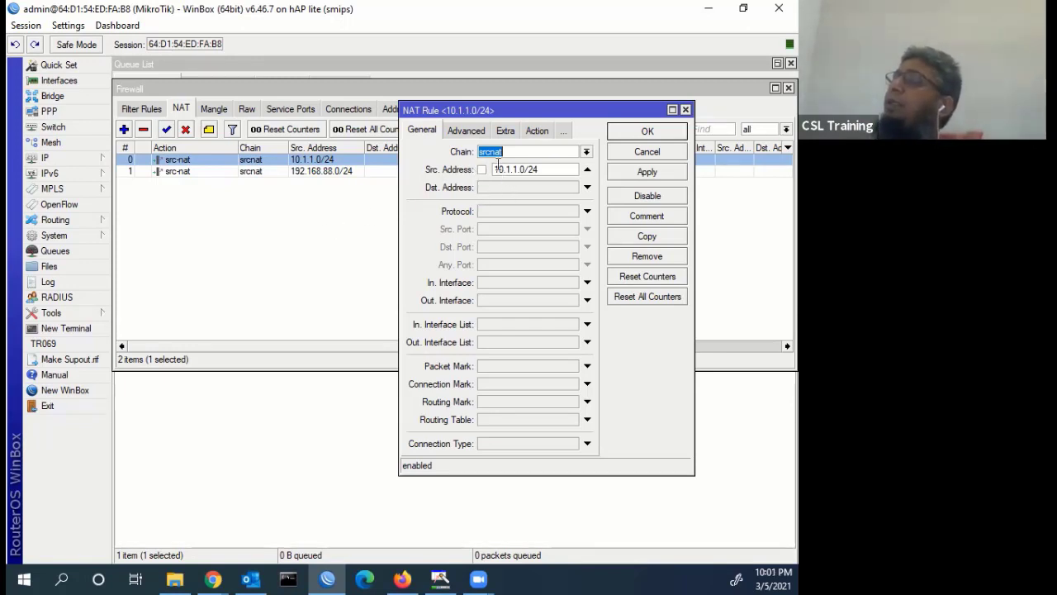
key("Tab")
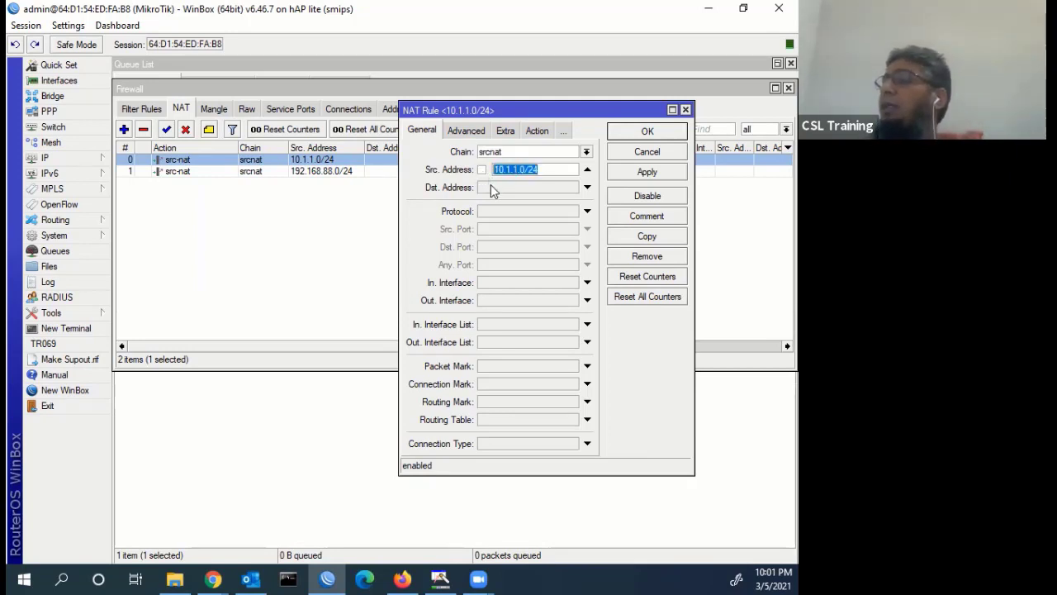
left_click(490, 189)
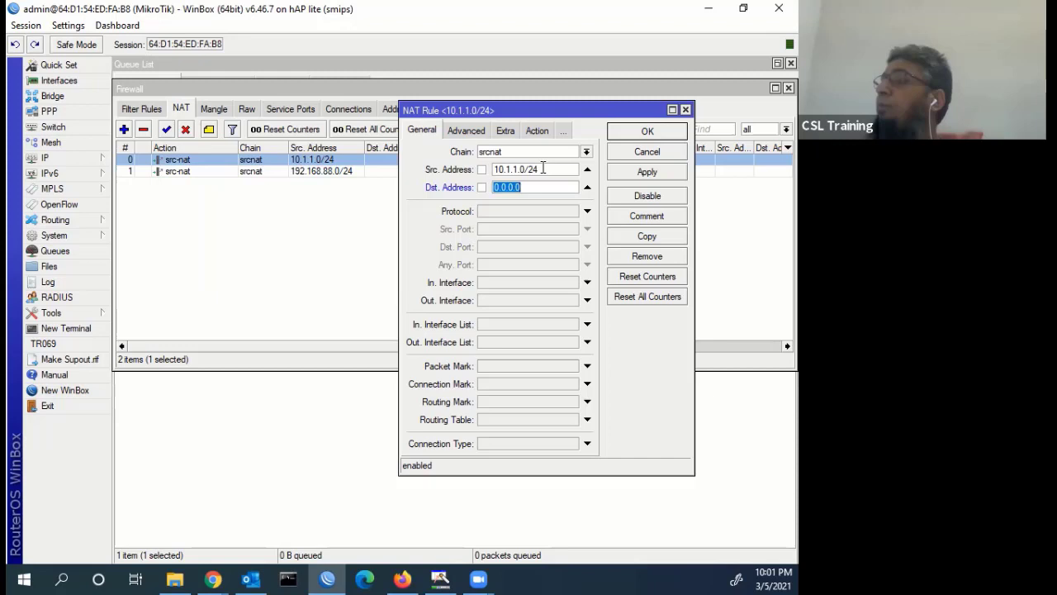
left_click(490, 170)
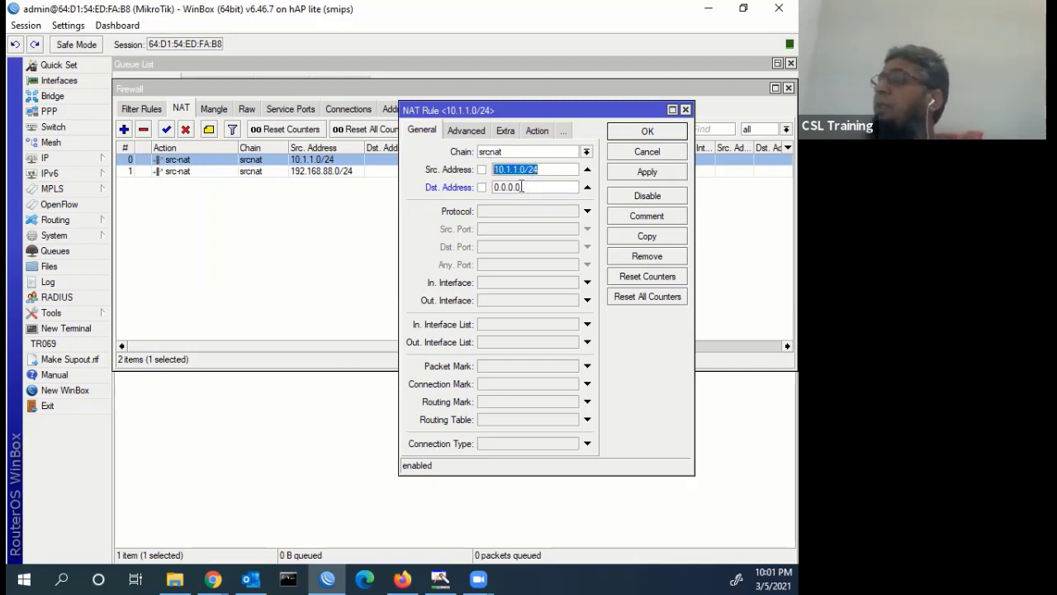
left_click(587, 187)
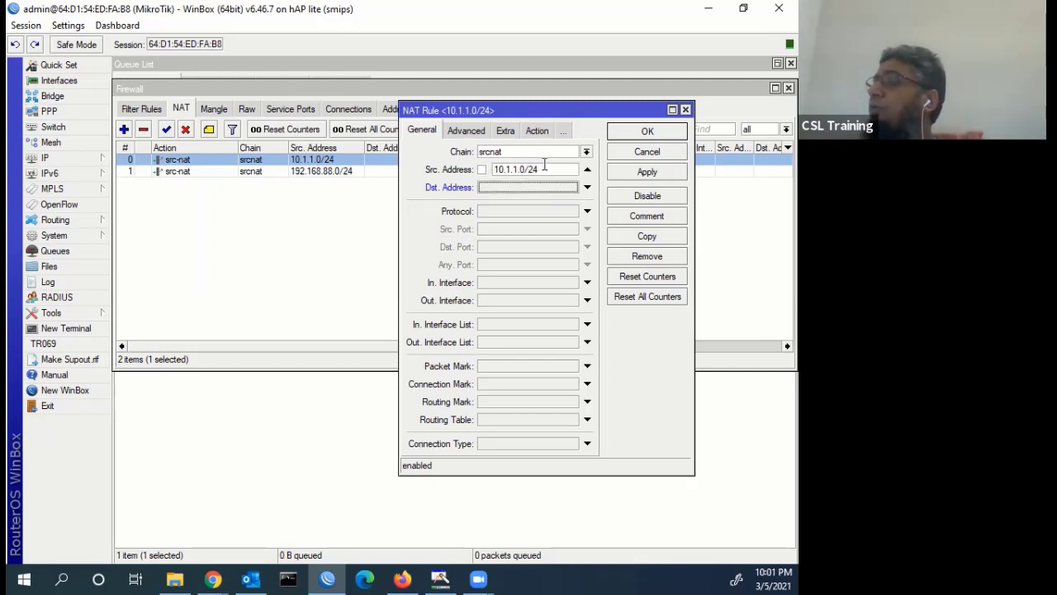
double_click(495, 168)
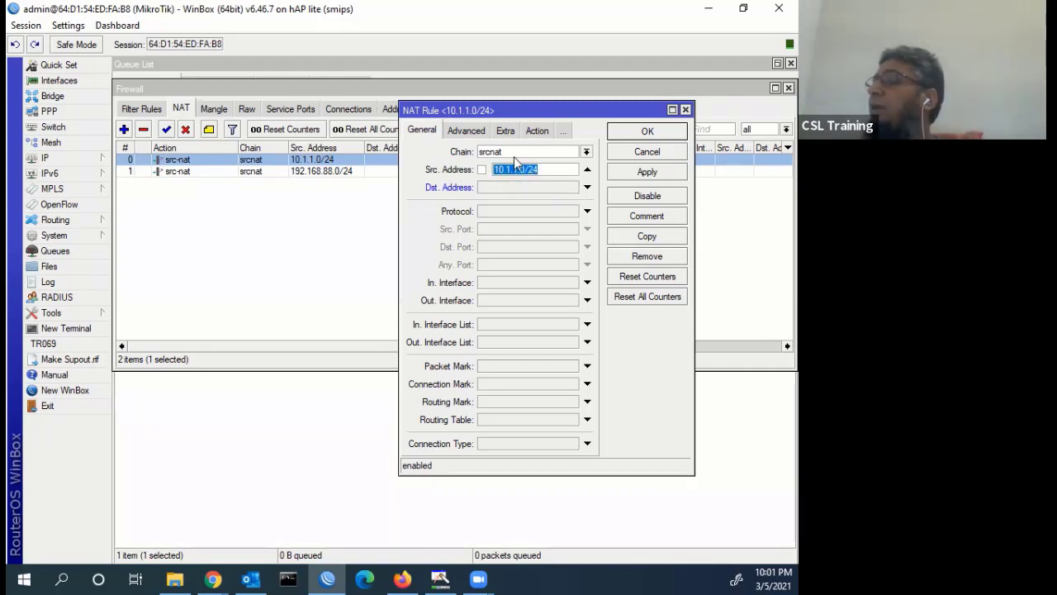
- Change the action of the 10.1.1.0/24 NAT rule to masquerade and apply it
left_click(536, 131)
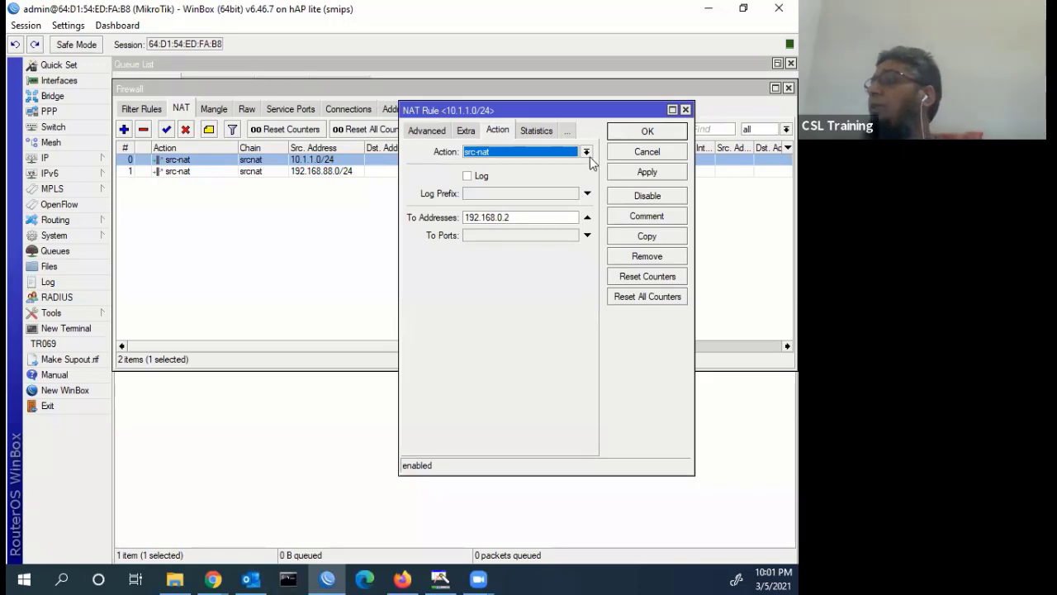
left_click(525, 153)
left_click(502, 225)
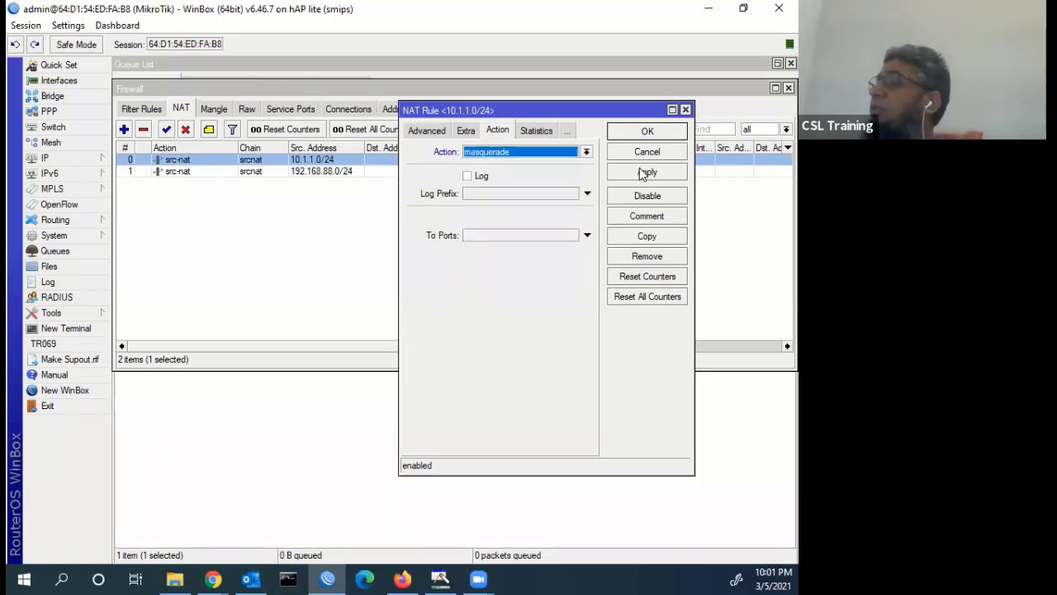
left_click(644, 172)
- Try a Dst. Address of 8.8.8.8 in the 10.1.1.0/24 masquerade rule, check its action, and cancel the edit
left_click(419, 130)
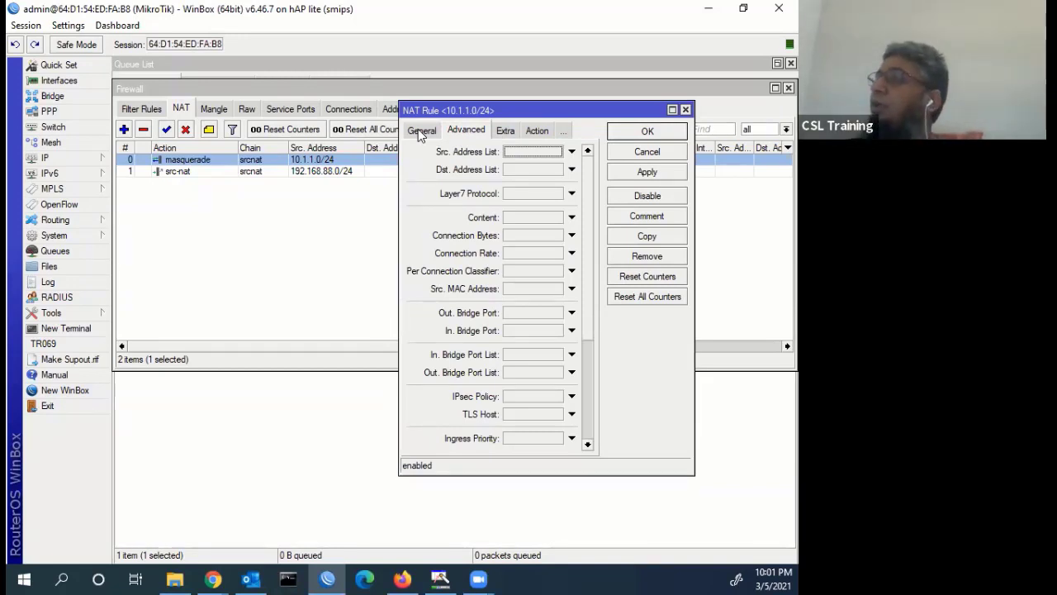
left_click(417, 128)
left_click(507, 190)
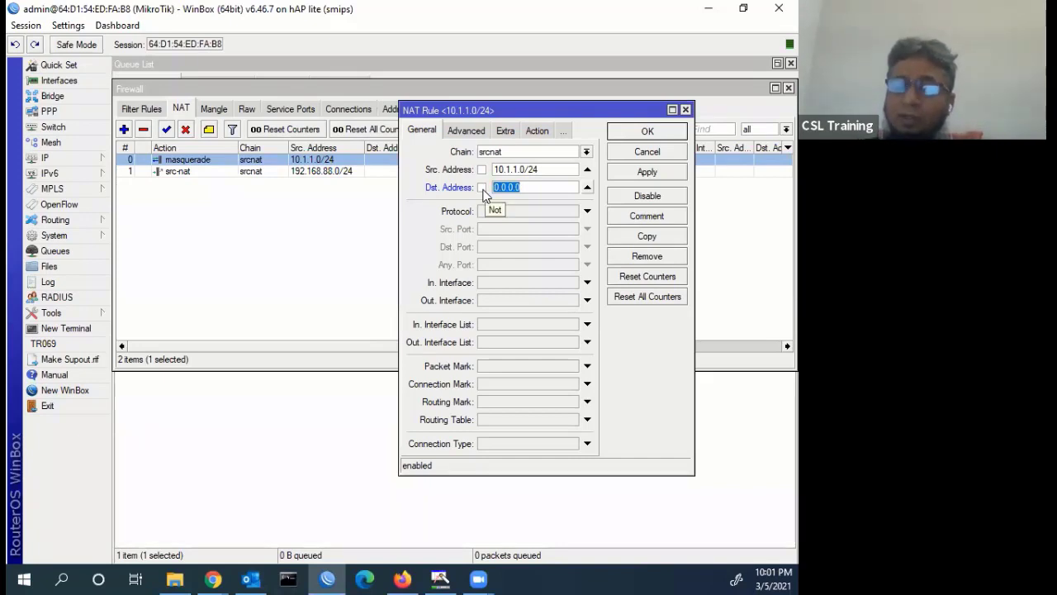
type("8.8.8.8")
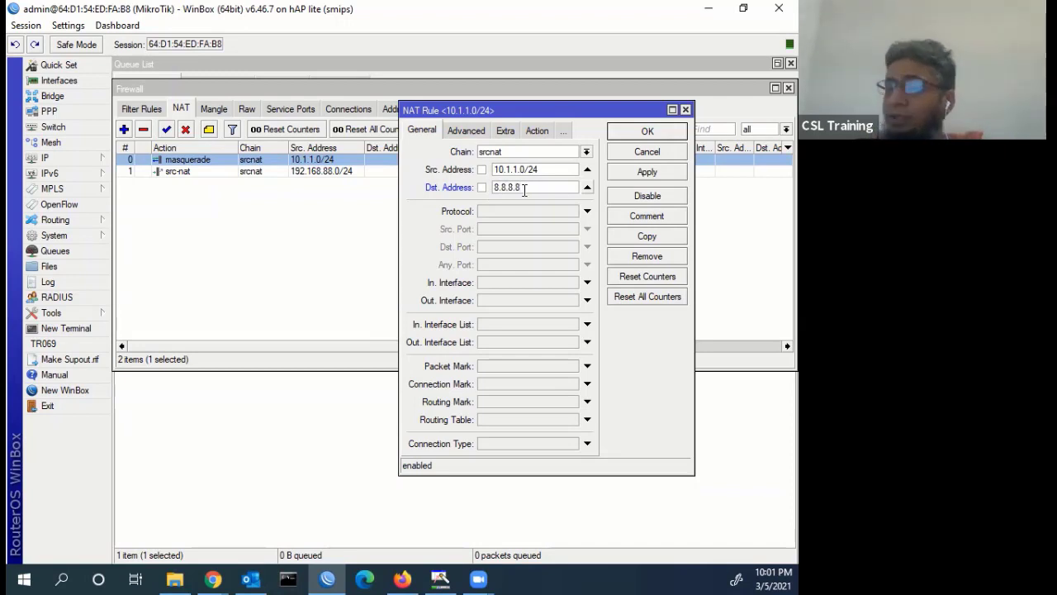
double_click(498, 188)
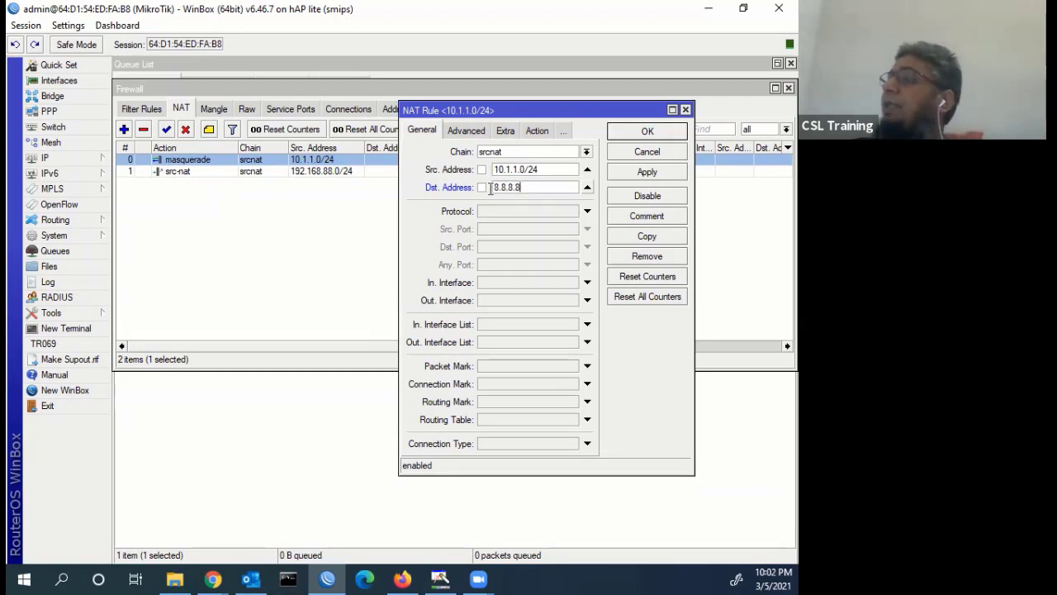
left_click(537, 131)
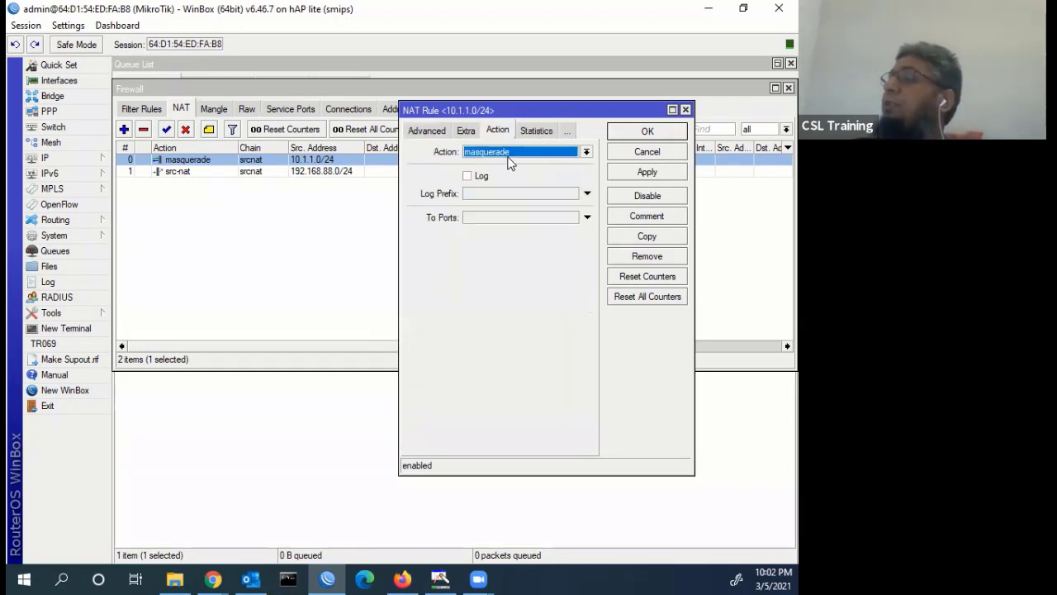
left_click(641, 151)
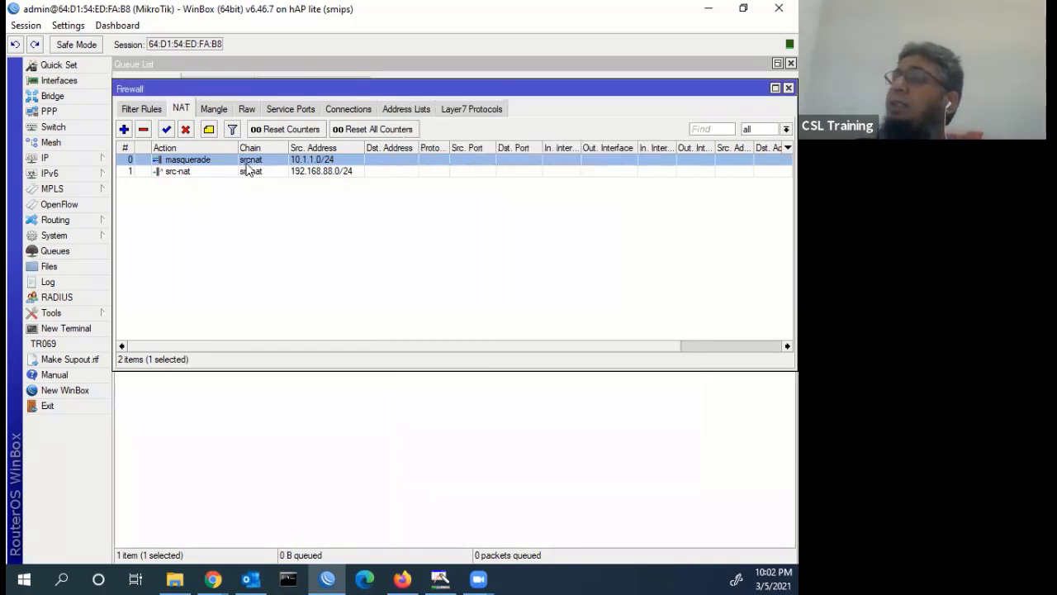
- Copy the 10.1.1.0/24 masquerade rule into a new NAT rule and close the original rule's window
double_click(312, 161)
left_click(651, 237)
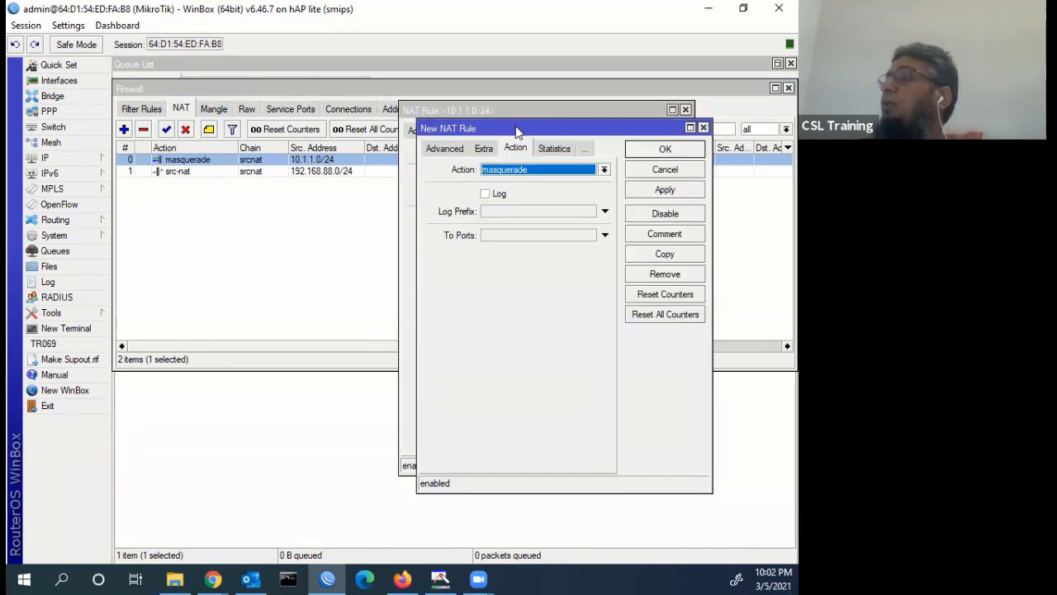
left_click_drag(516, 132, 349, 193)
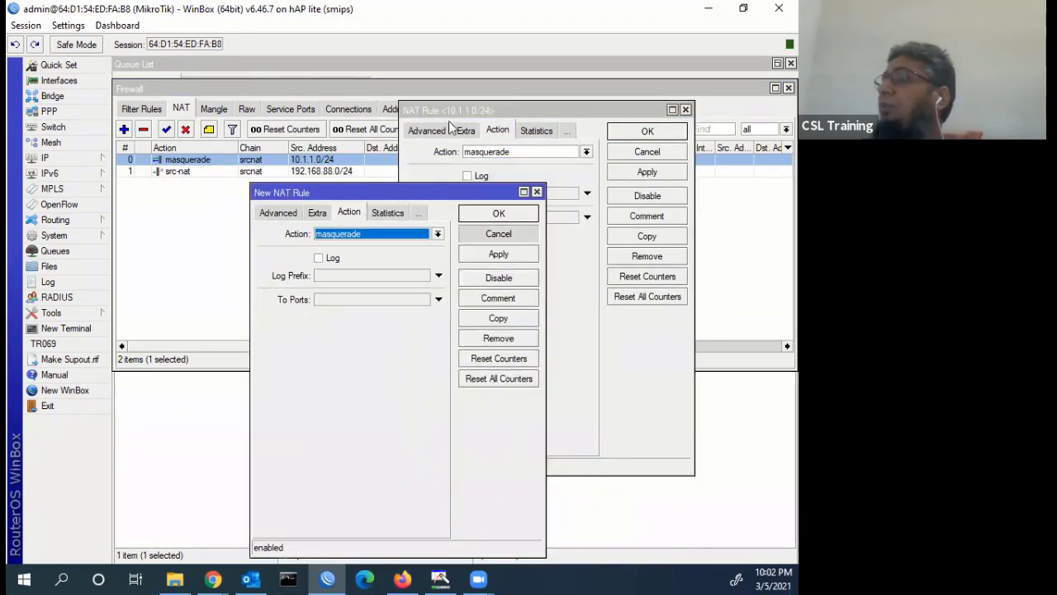
key("Escape")
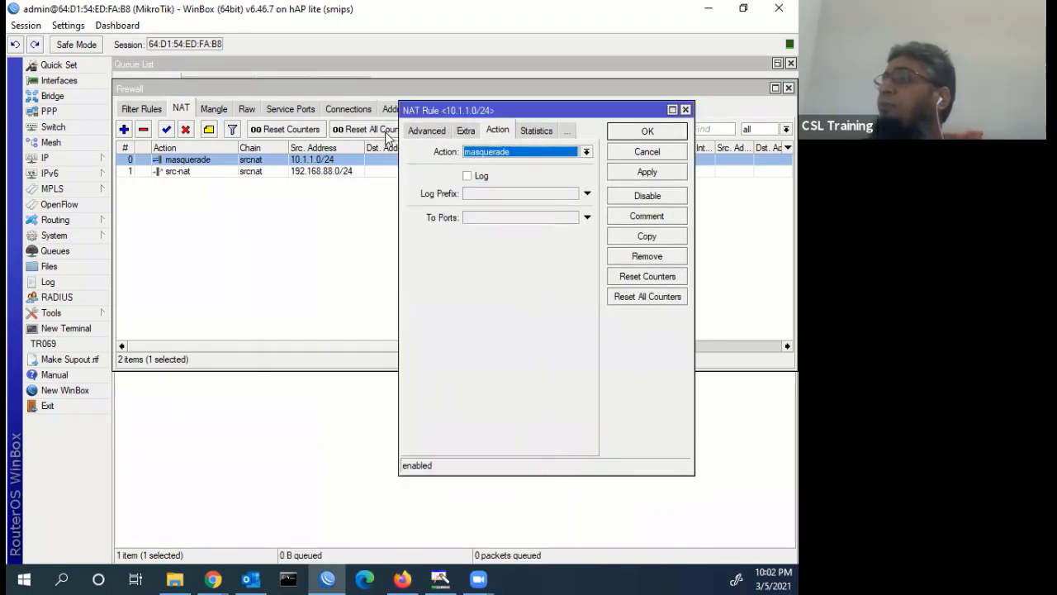
left_click(657, 239)
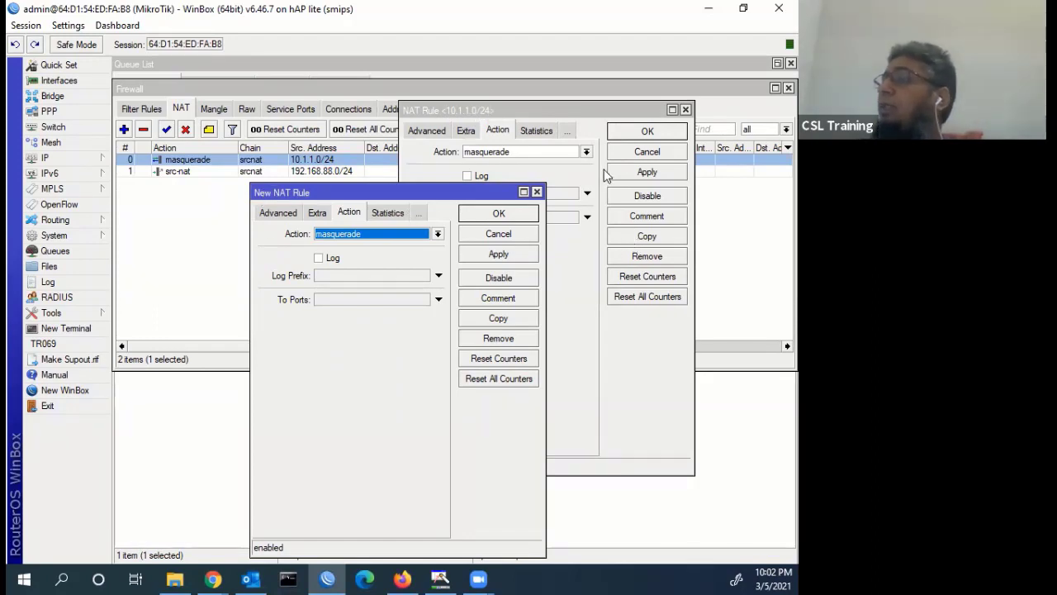
left_click(631, 156)
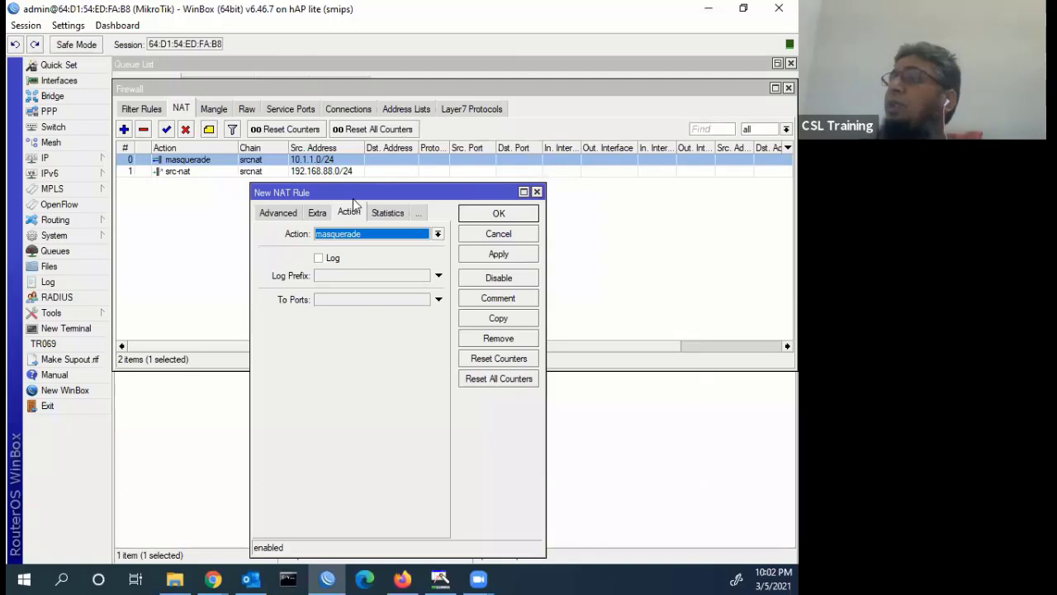
left_click_drag(360, 192, 351, 191)
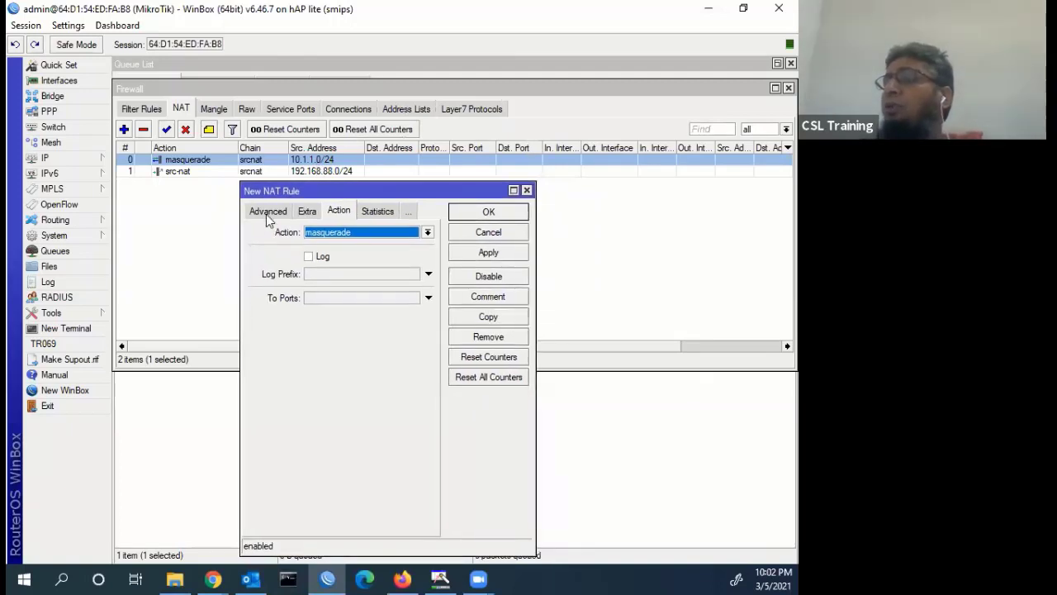
- Set the new NAT rule's Dst. Address to 8.8.8.8, keeping 10.1.1.0/24 as its source
left_click(266, 214)
left_click(264, 212)
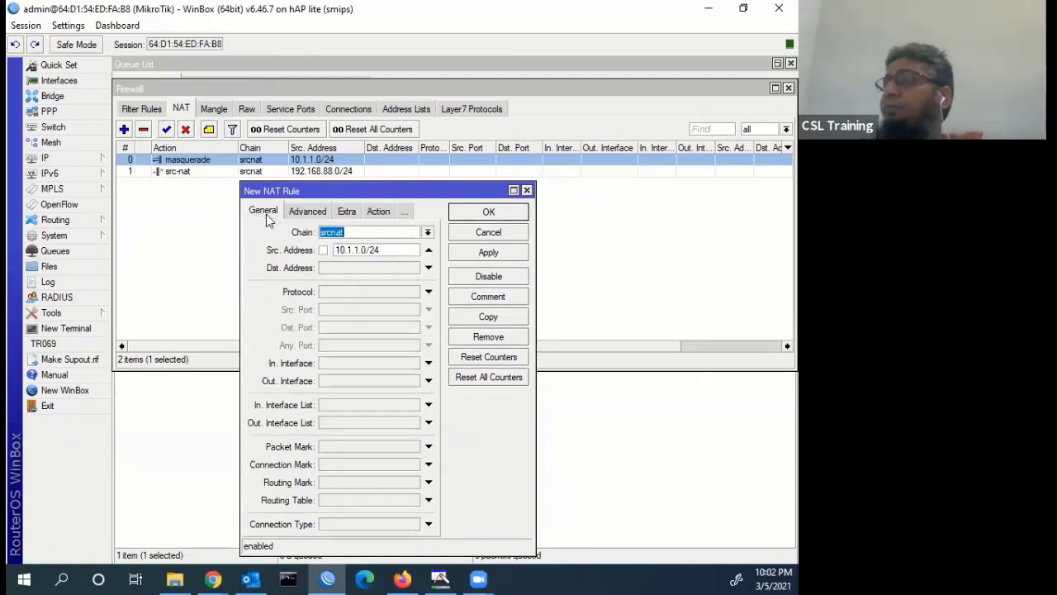
left_click(342, 271)
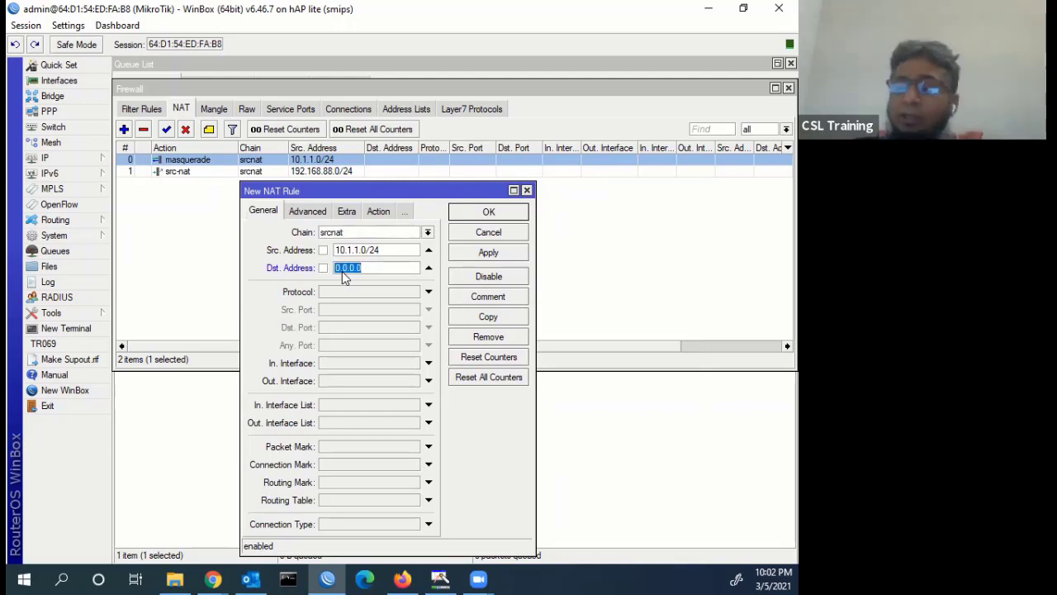
type("8.8.8.8")
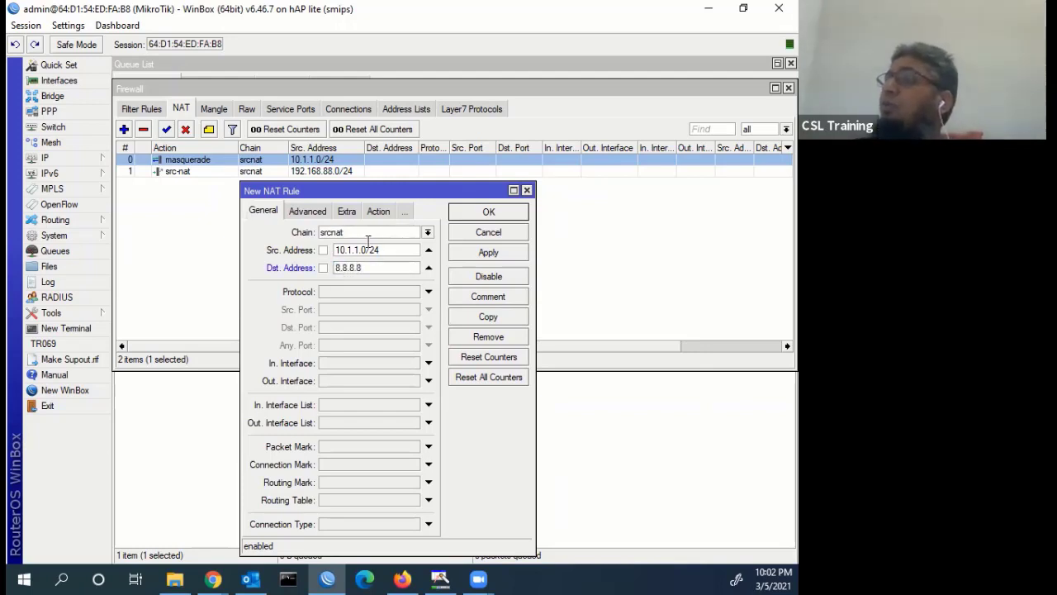
- Change the new NAT rule's action to src-nat with 192.168.0.2 as its To Addresses value
left_click(376, 210)
left_click(363, 232)
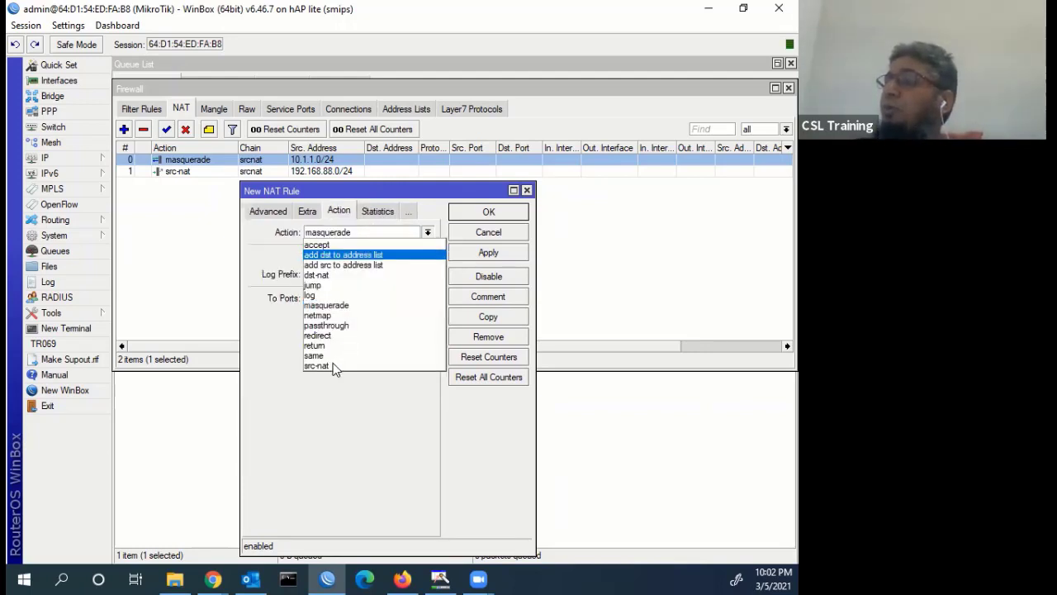
left_click(335, 368)
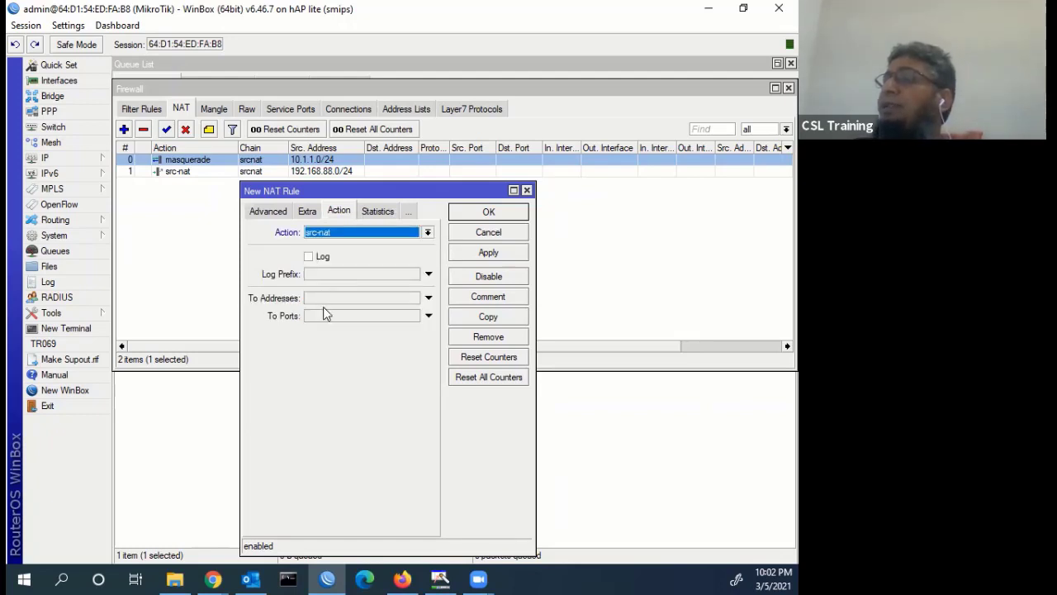
left_click(347, 297)
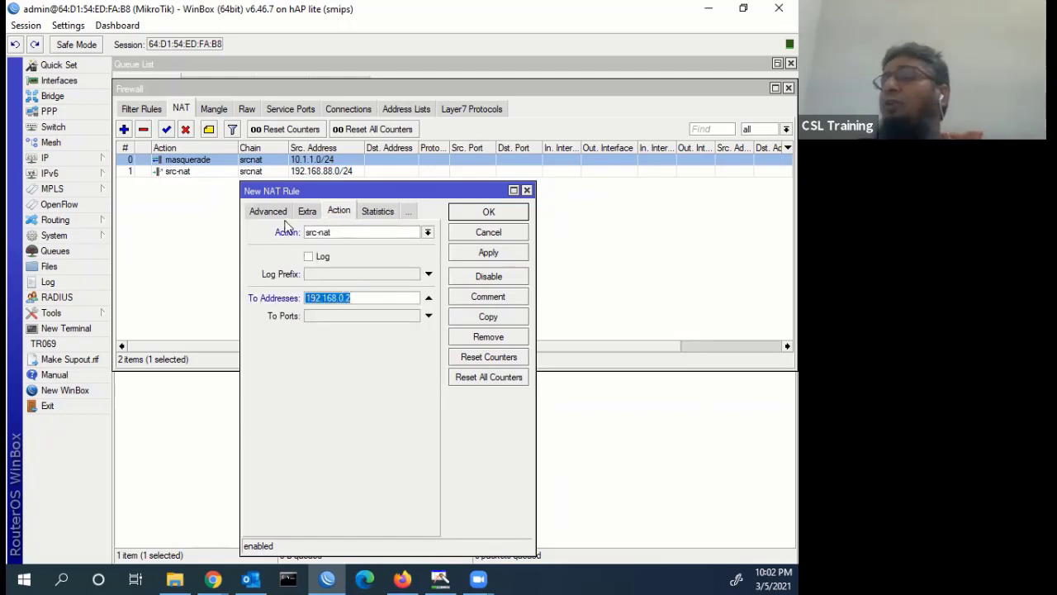
- Open the router's IP address list and compare the two ether1-ISP addresses with the new NAT rule's destination and translation settings
left_click(72, 157)
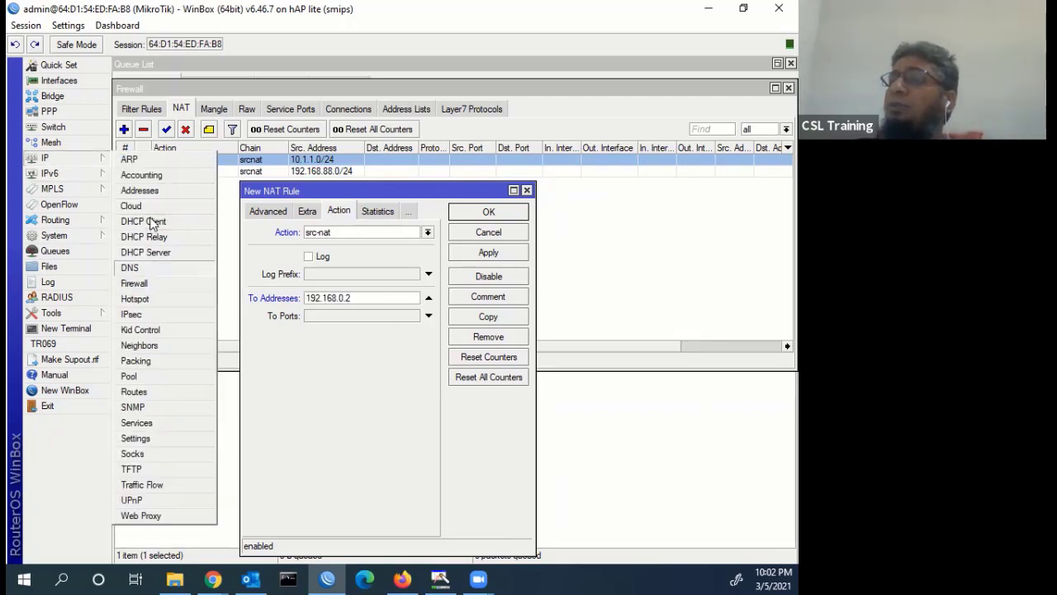
left_click(152, 192)
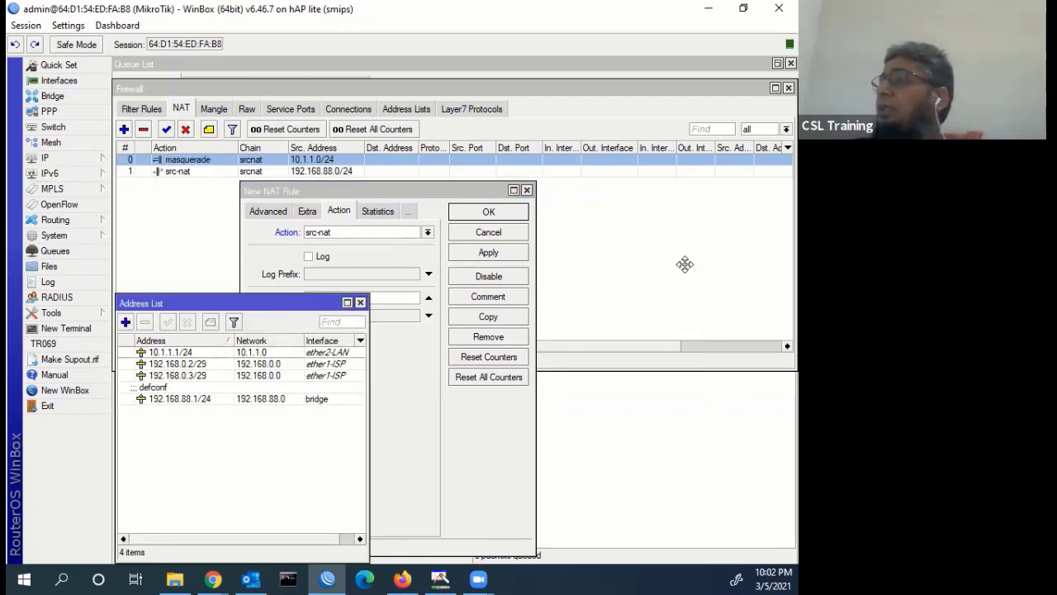
left_click_drag(685, 264, 684, 239)
left_click(609, 299)
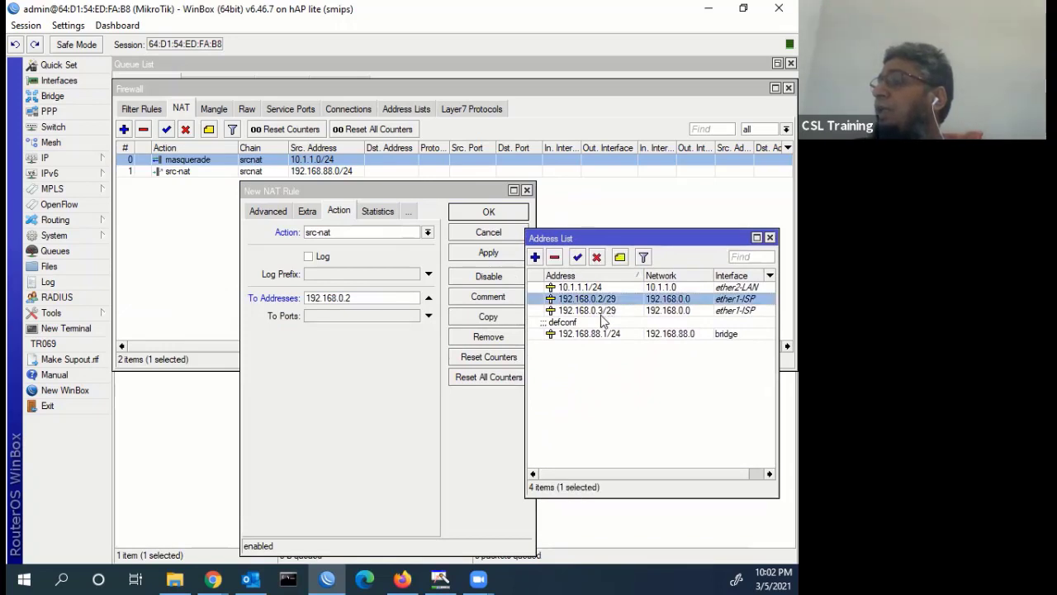
left_click(602, 312)
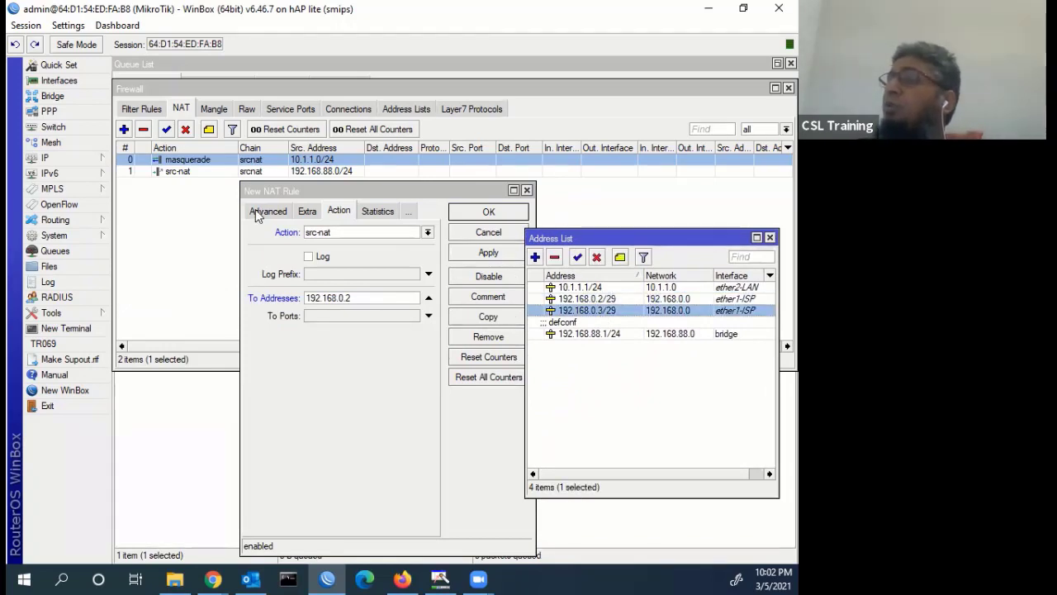
left_click(256, 210)
left_click(261, 210)
left_click_drag(371, 266, 333, 267)
left_click(614, 238)
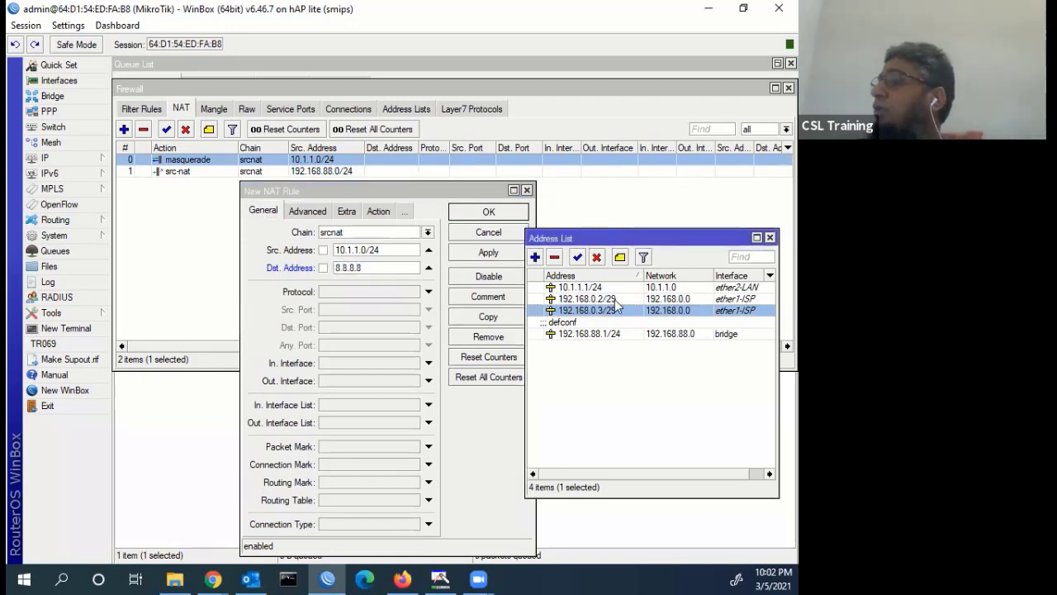
left_click(607, 299)
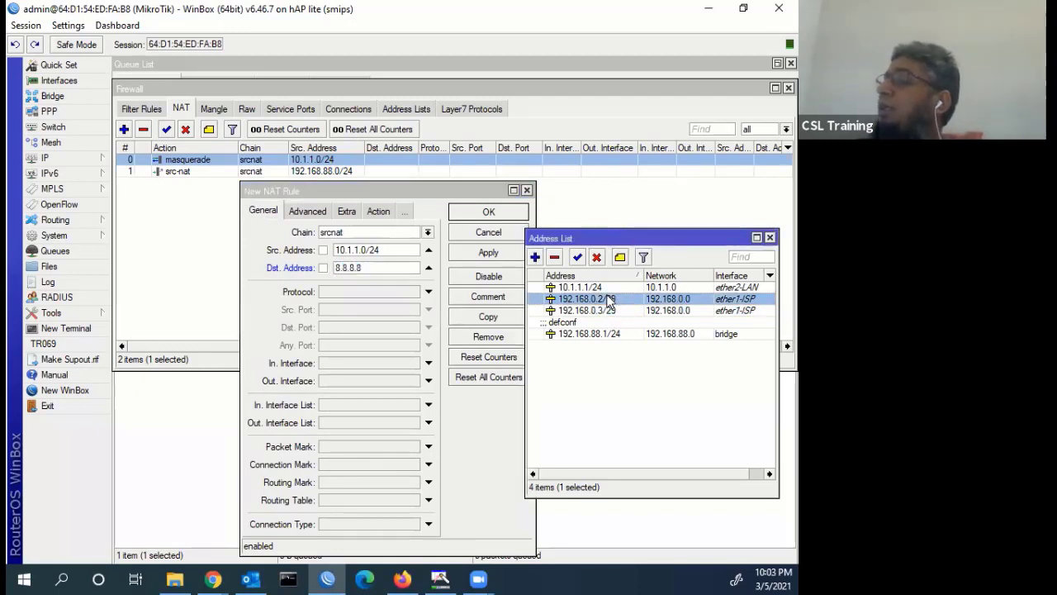
- Save the new src-nat rule and move the 10.1.1.0/24 masquerade rule directly below it in the NAT list
left_click(483, 252)
left_click(486, 214)
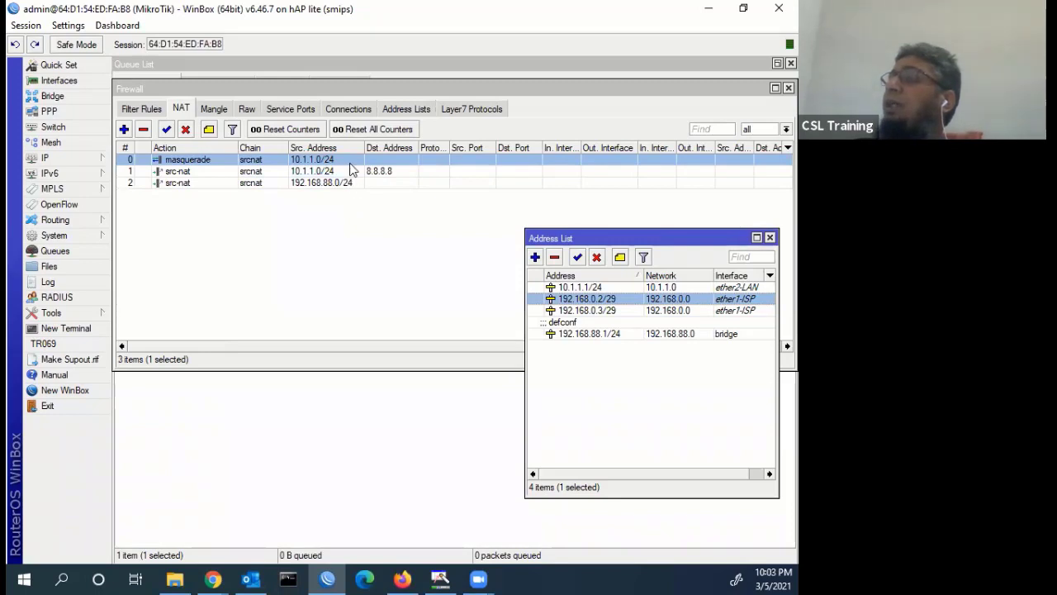
left_click(353, 172)
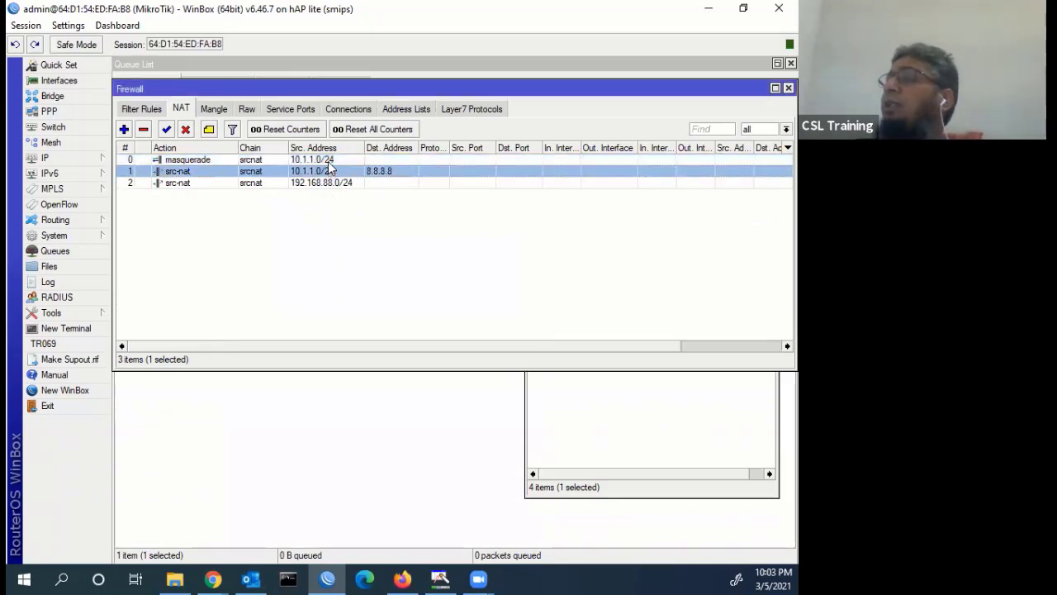
left_click_drag(328, 161, 331, 183)
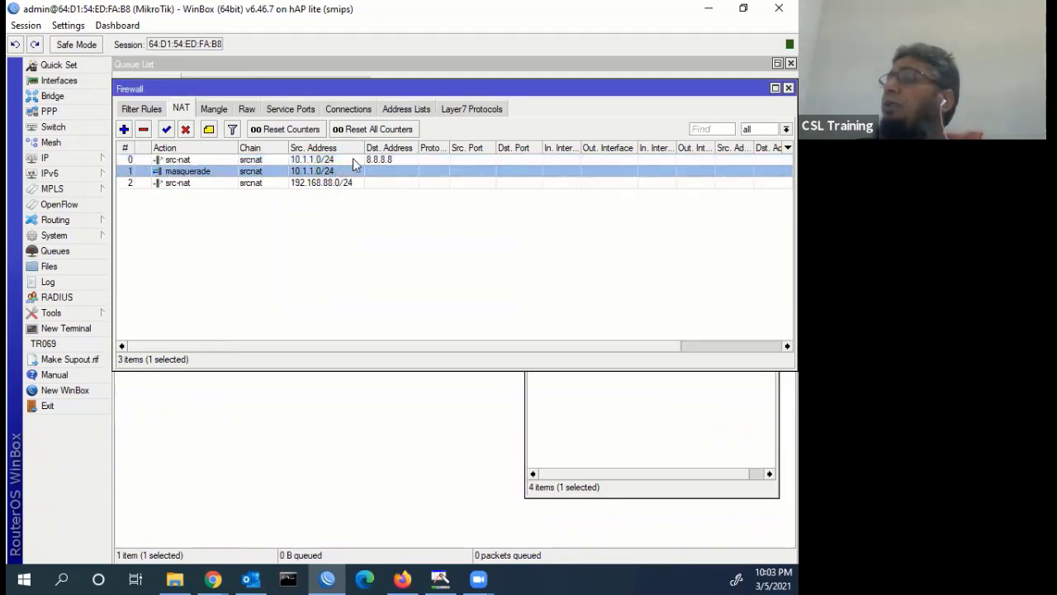
- Examine the To Addresses value of the src-nat rule for 8.8.8.8, cancel it, and review the router's IP address list
left_click(379, 160)
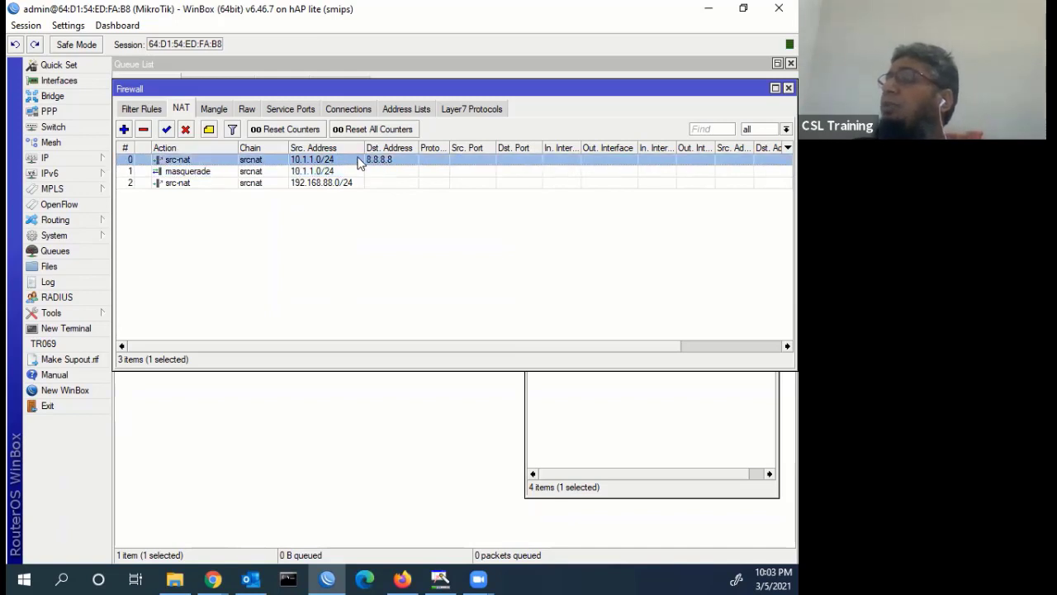
double_click(318, 161)
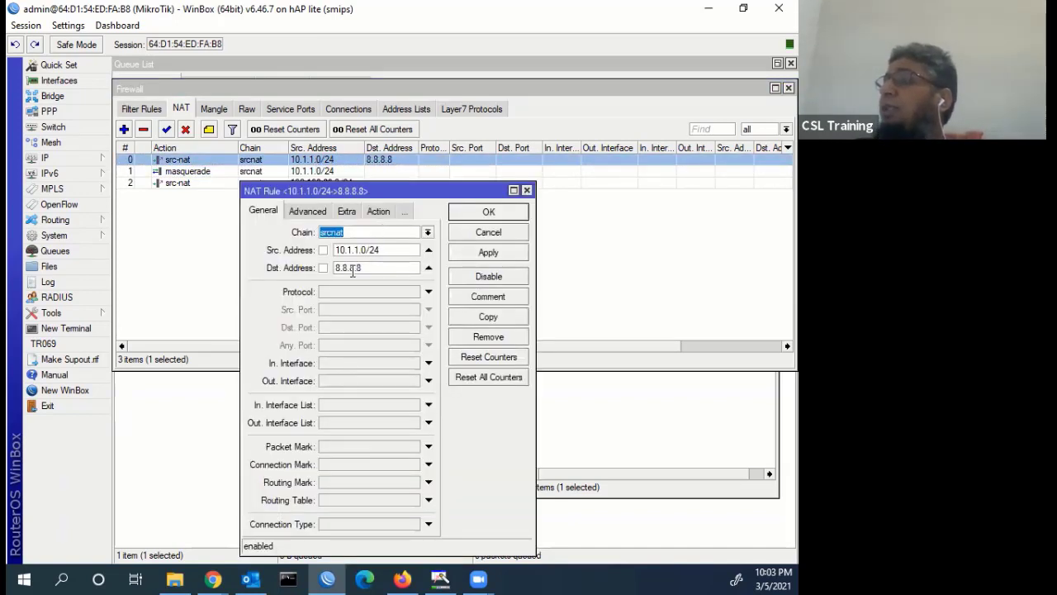
left_click(376, 210)
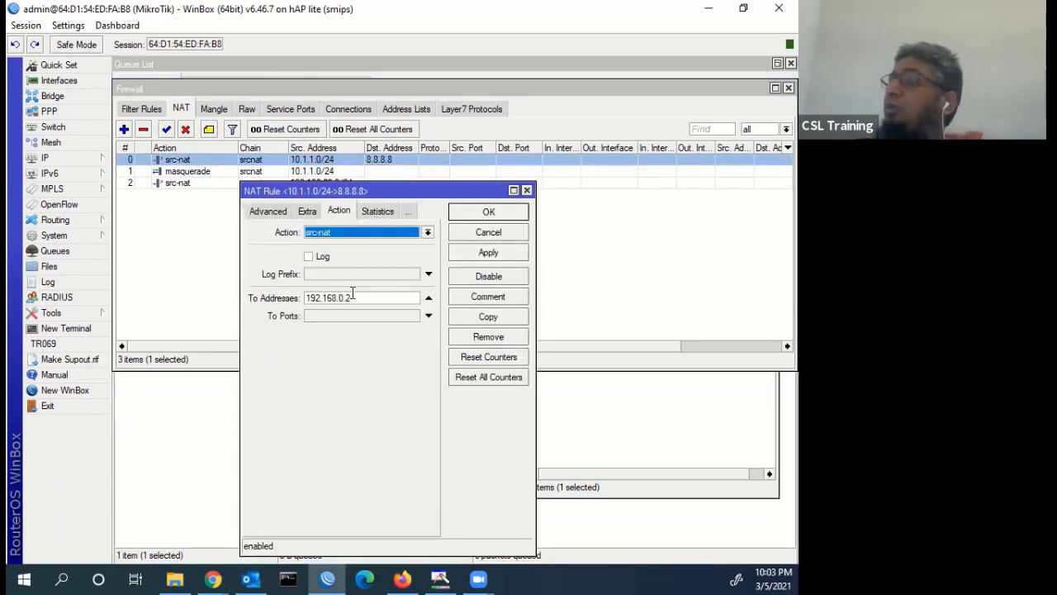
left_click_drag(353, 297, 291, 295)
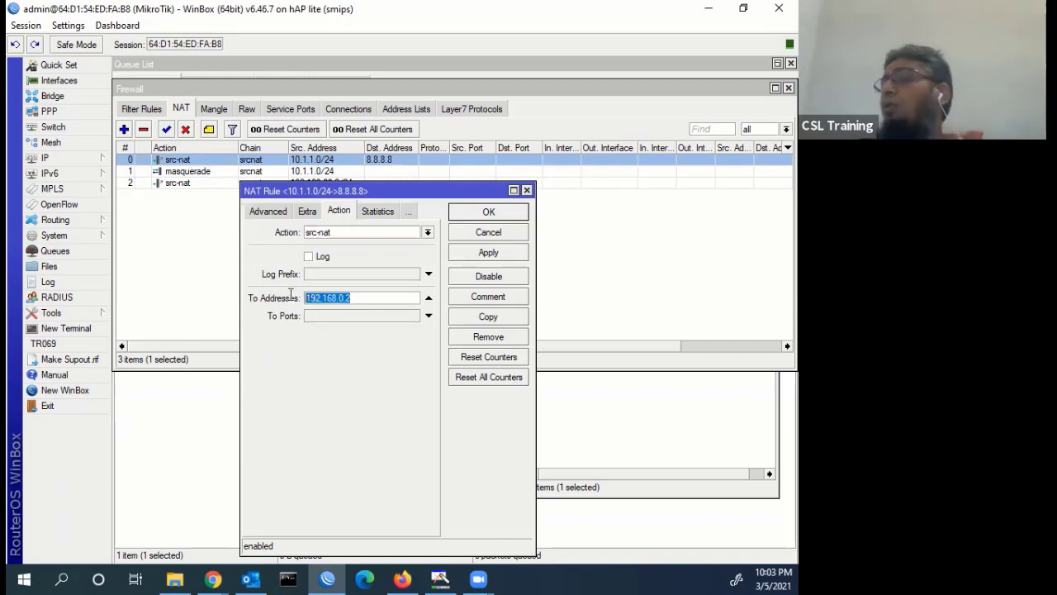
left_click(509, 236)
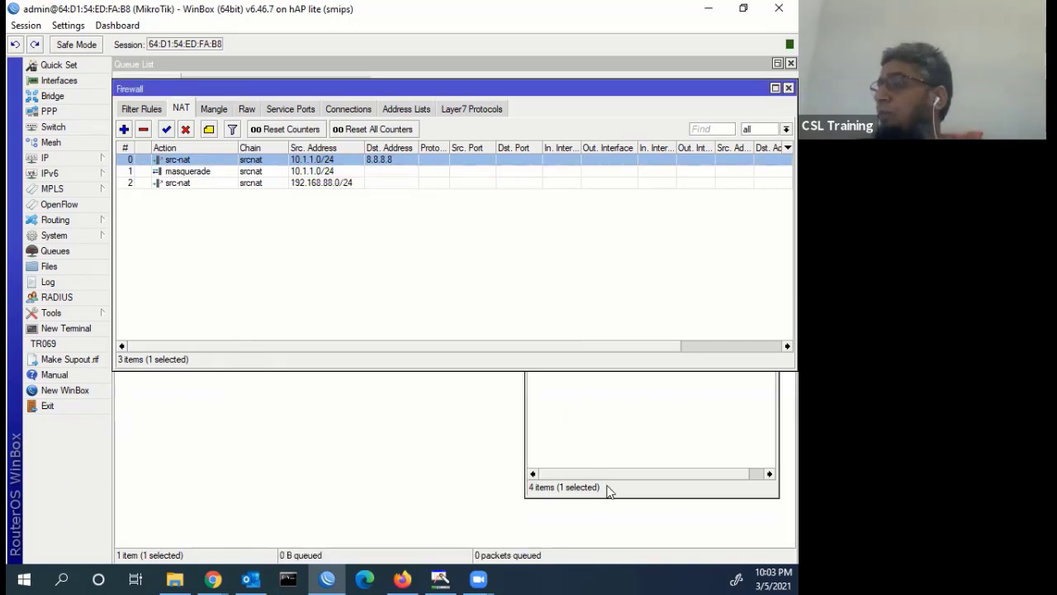
left_click(611, 489)
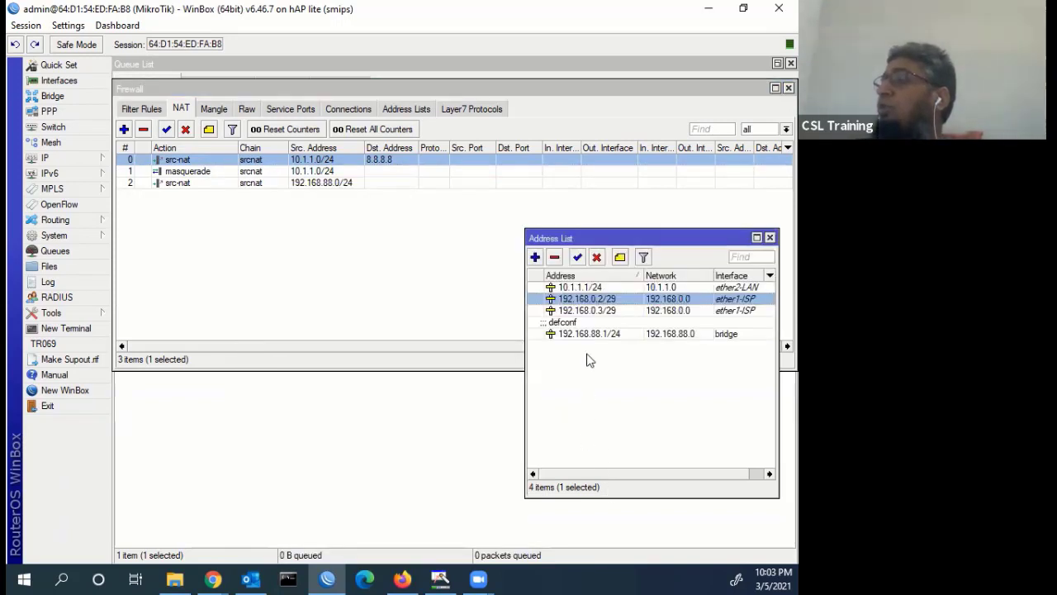
- Reopen the 10.1.1.0/24 src-nat rule for 8.8.8.8 and clear its Dst. Address
double_click(266, 159)
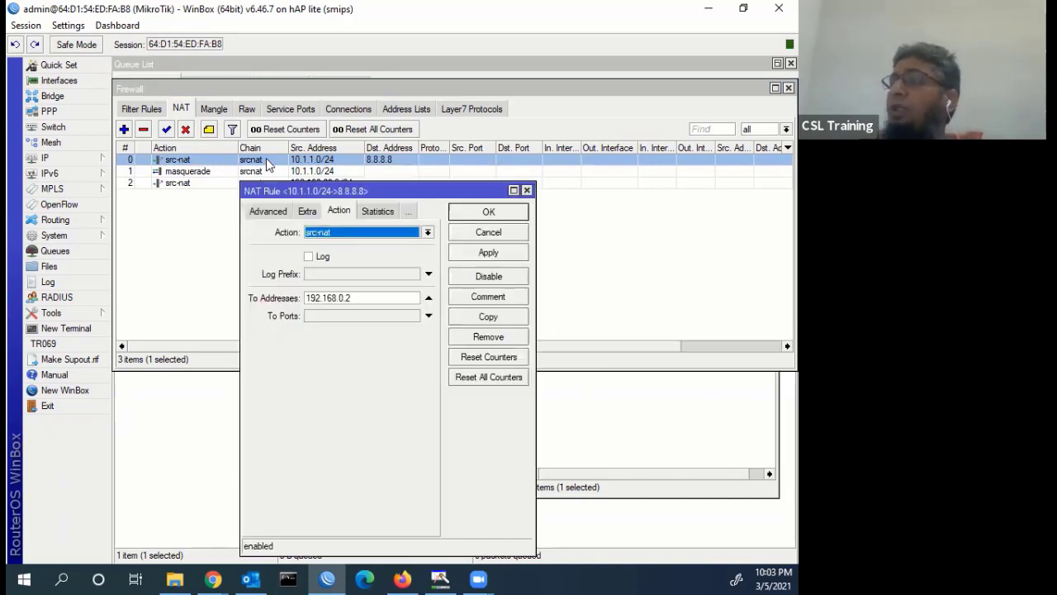
left_click(270, 211)
left_click(264, 214)
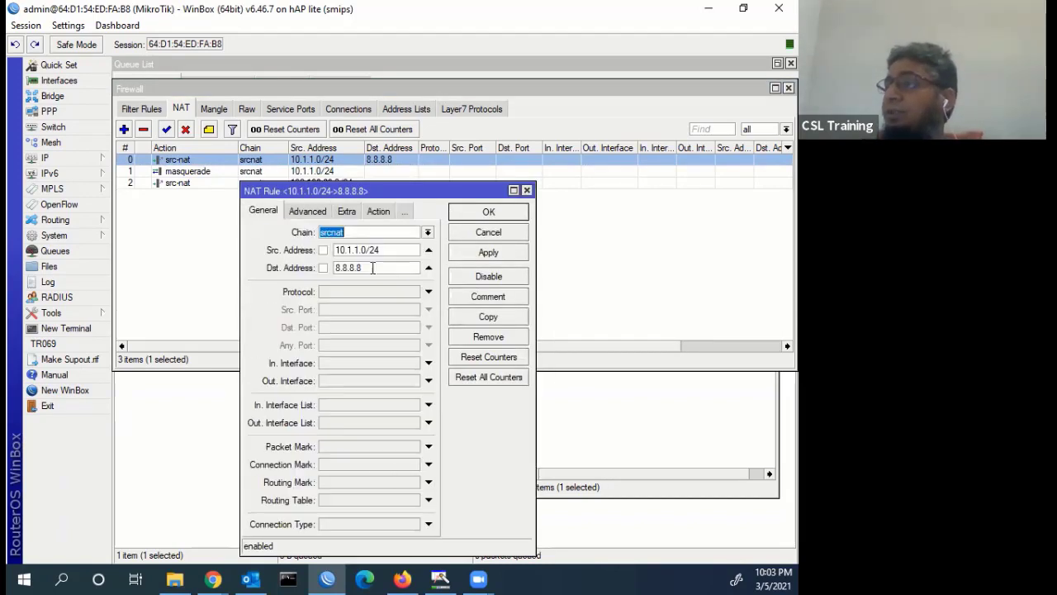
left_click(429, 268)
- Set the src-nat rule's protocol to icmp after trying udp, and check its action settings
left_click(351, 292)
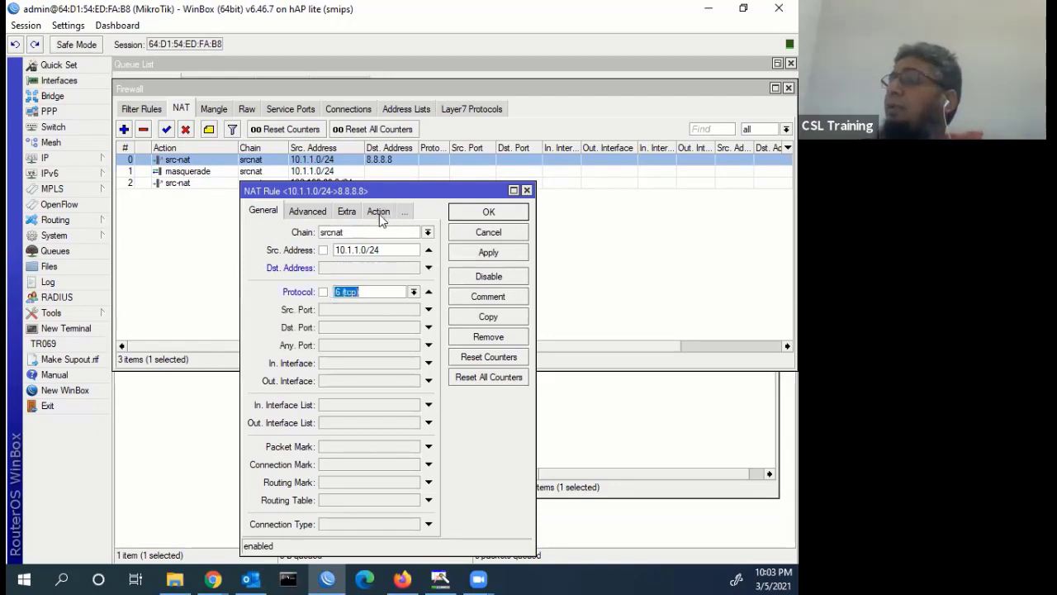
left_click(414, 291)
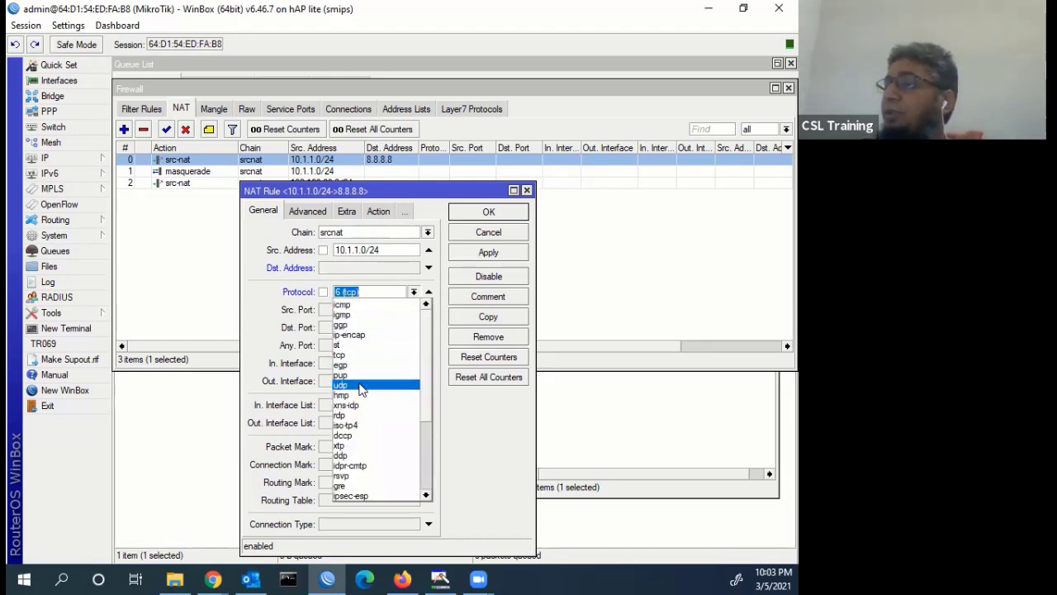
left_click(354, 384)
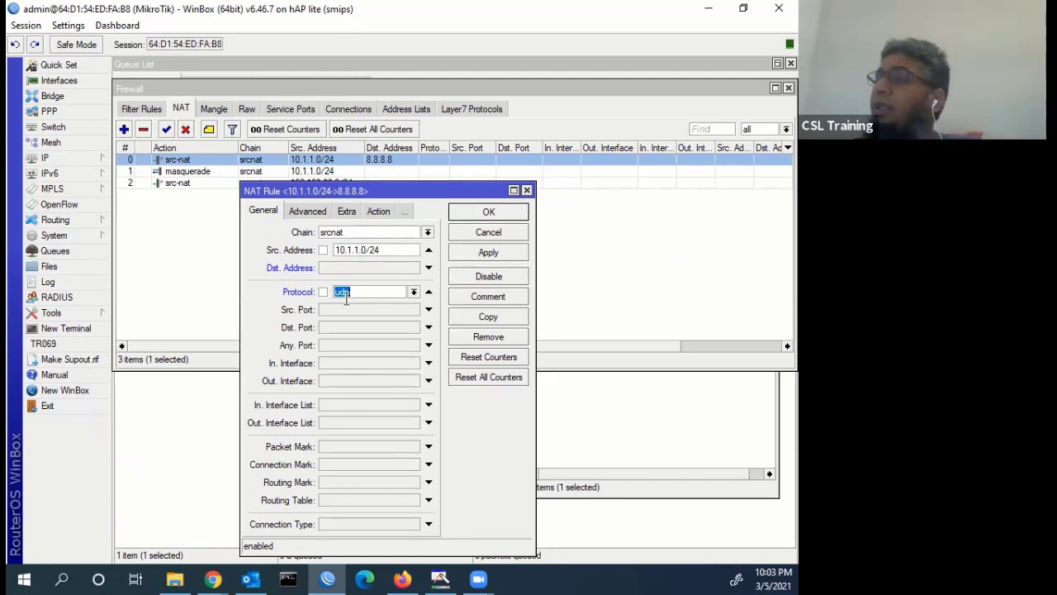
left_click(414, 292)
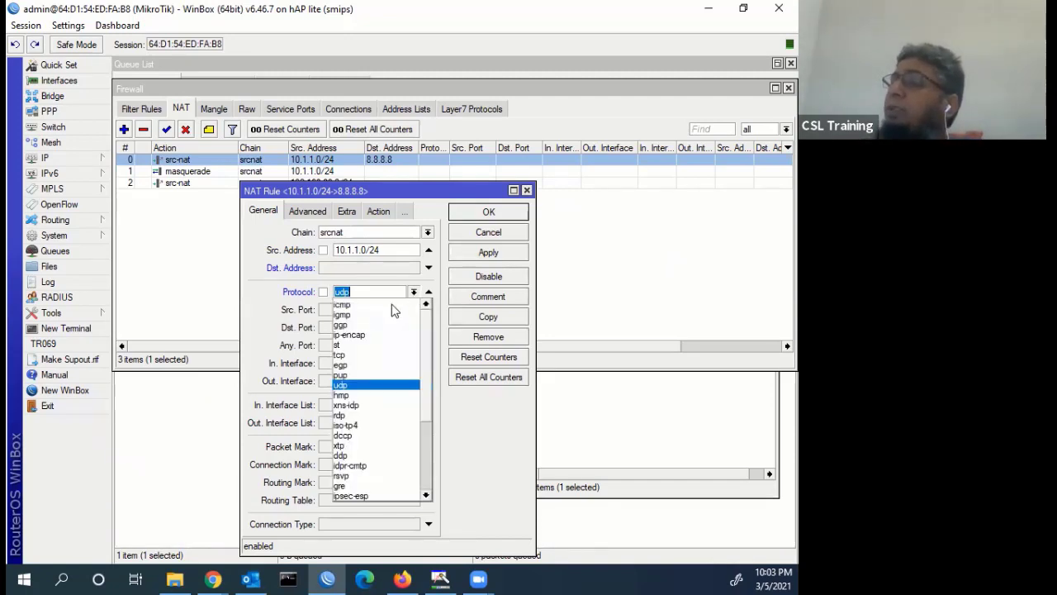
left_click(371, 305)
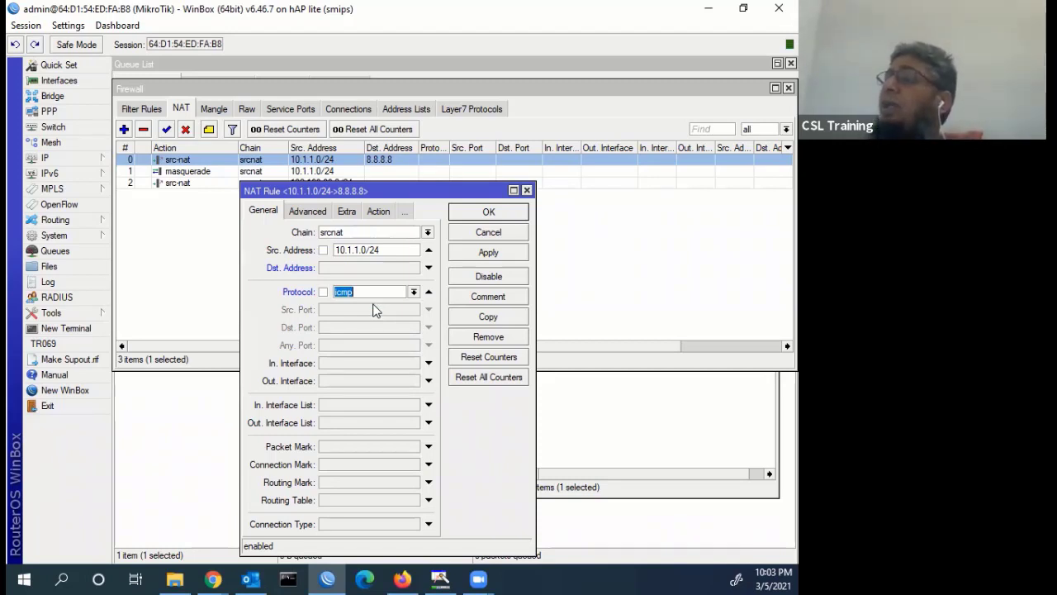
left_click(379, 212)
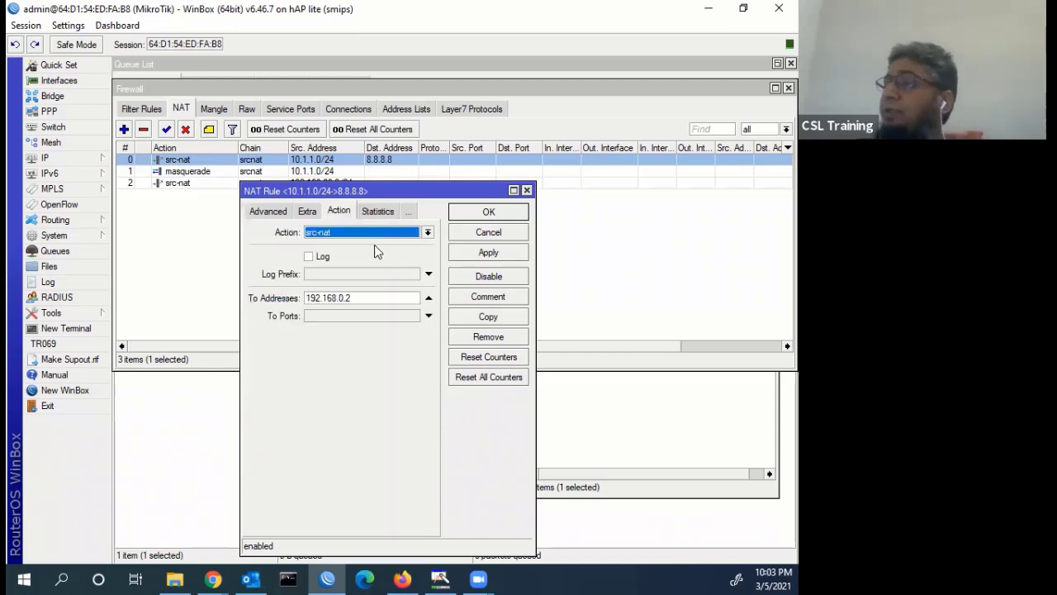
- Set the first 10.1.1.0/24 src-nat rule's protocol to tcp and destination port to 80, check its action settings, and save it
left_click(266, 212)
left_click(262, 212)
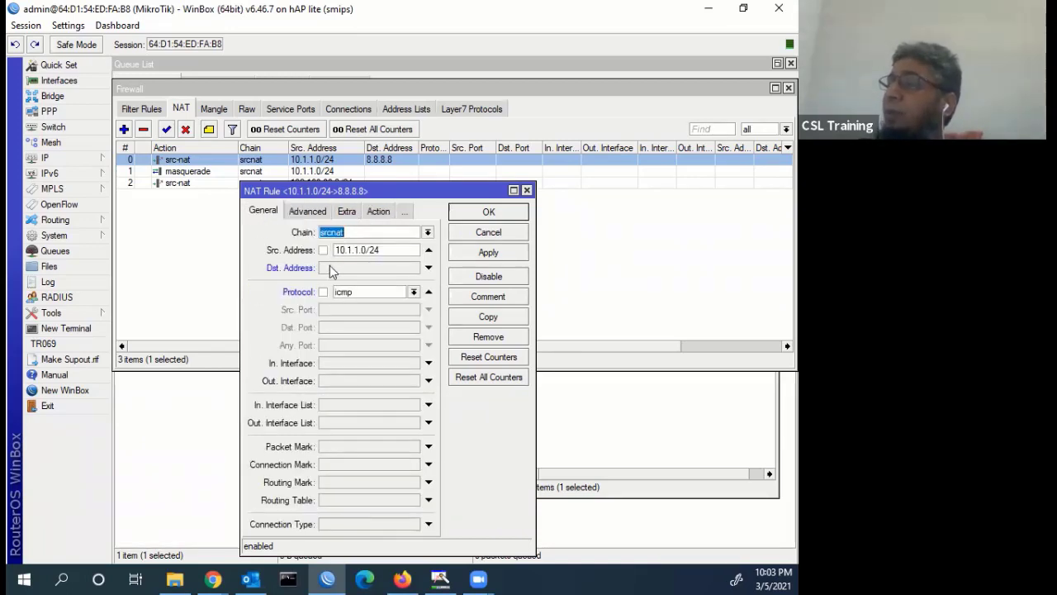
left_click(412, 292)
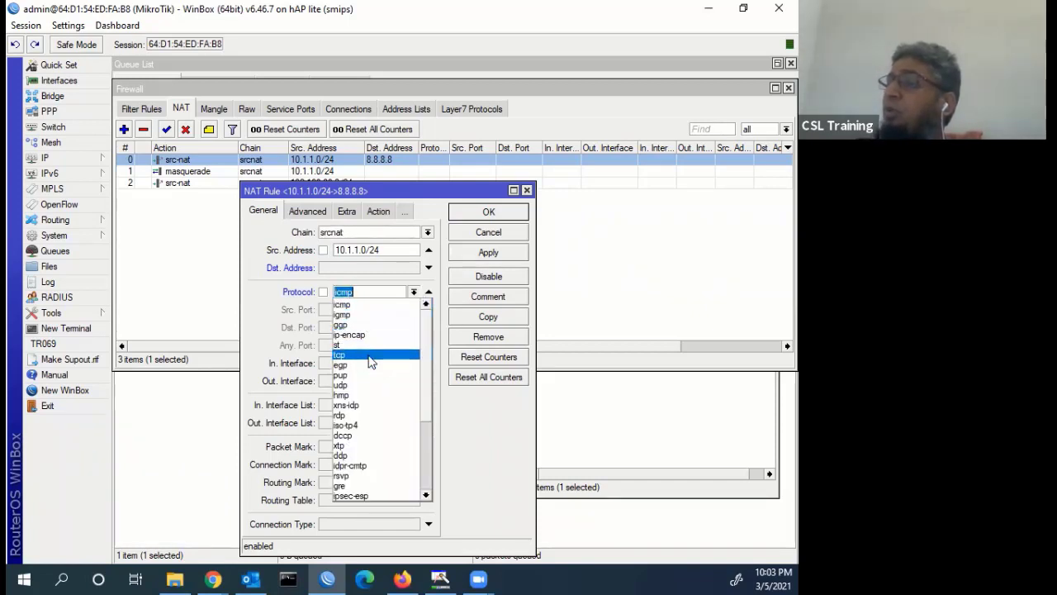
left_click(368, 354)
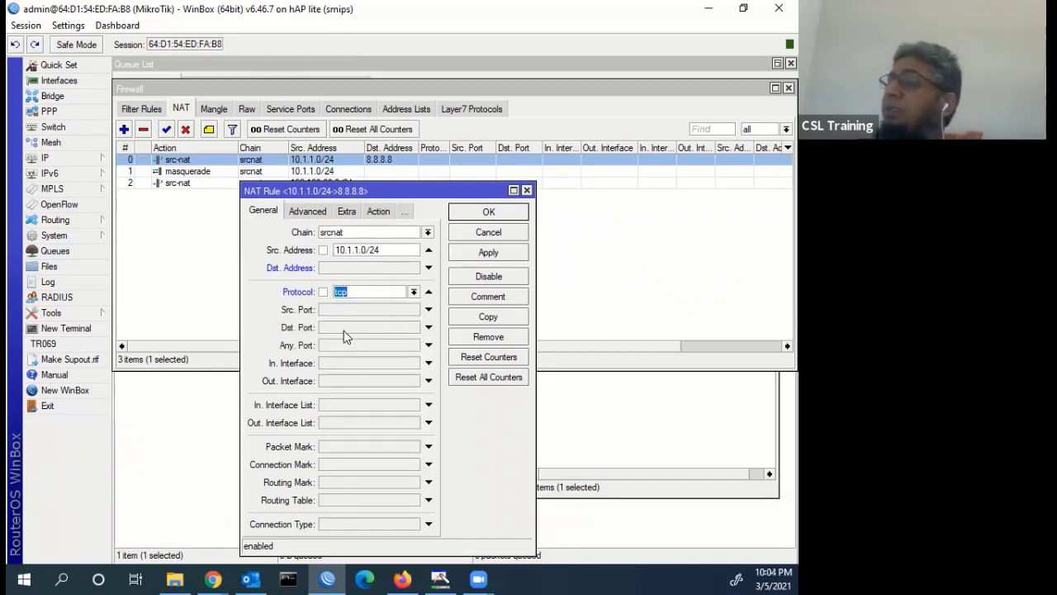
left_click(346, 329)
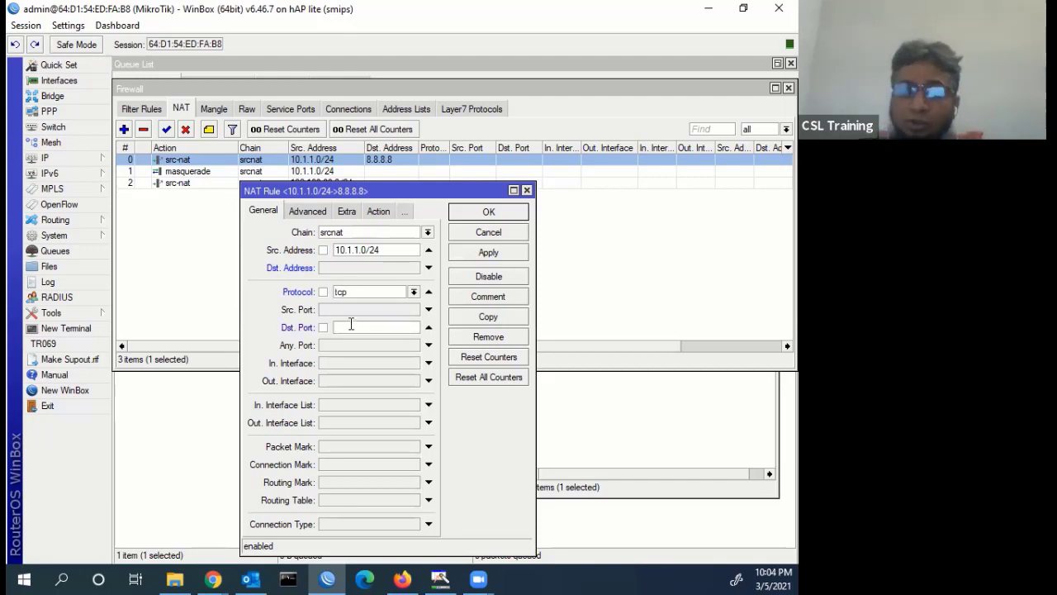
type("80")
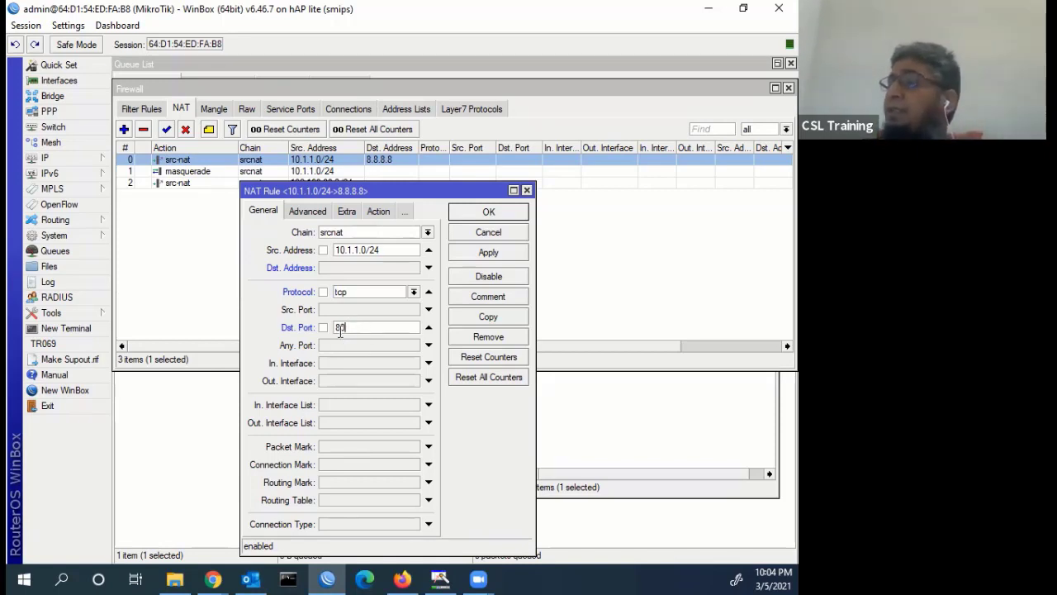
left_click(378, 210)
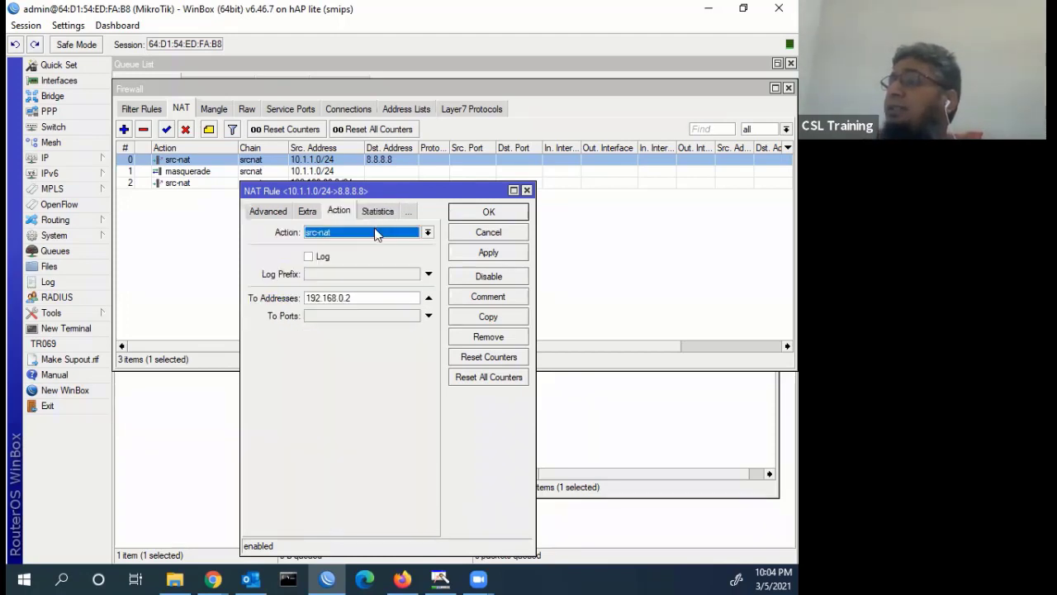
left_click(481, 251)
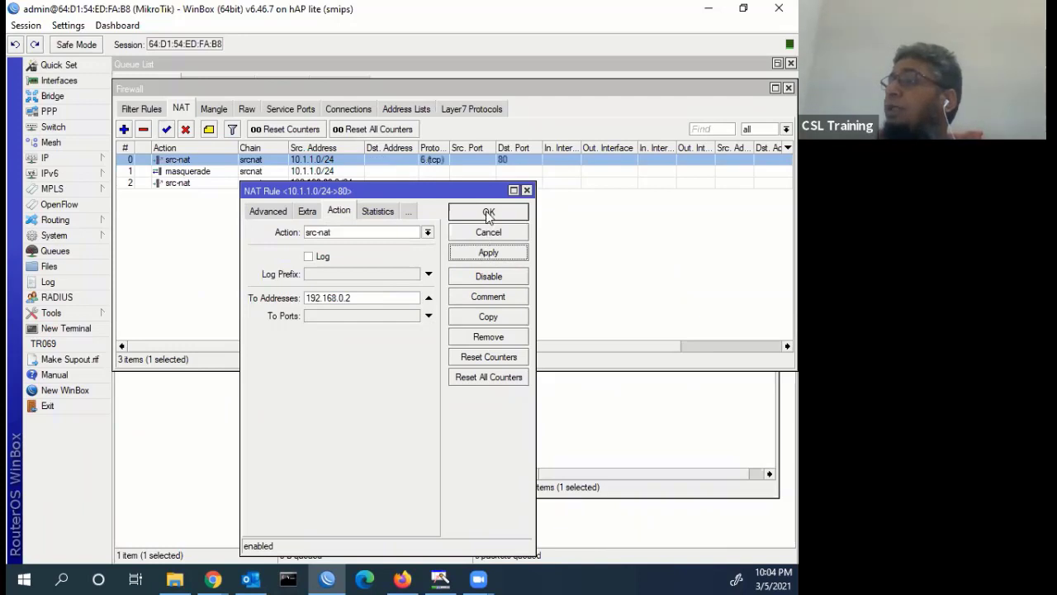
left_click(488, 213)
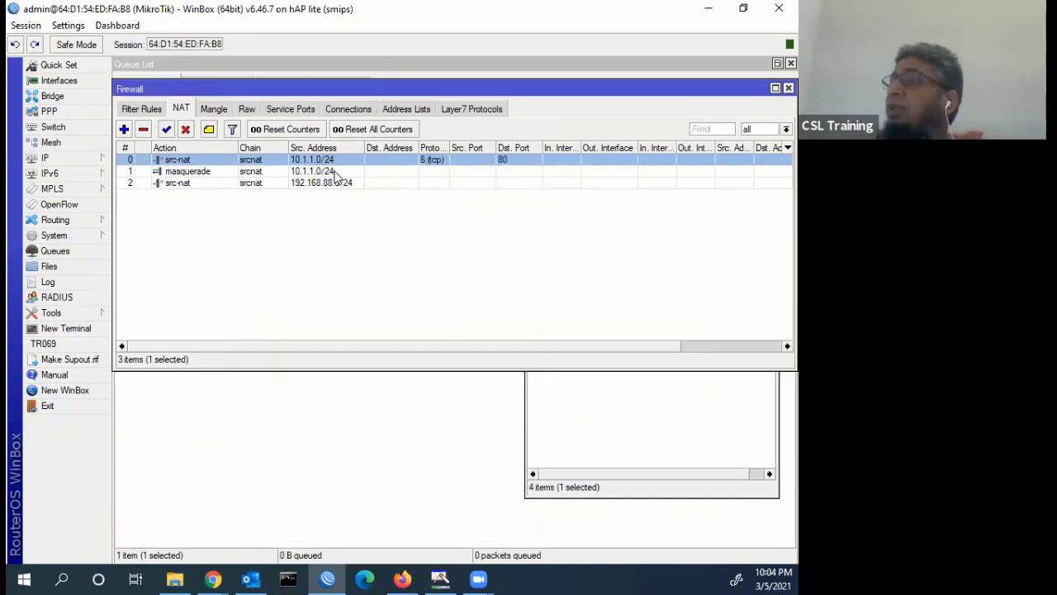
- Open the 10.1.1.0/24 masquerade rule and set its protocol to tcp and destination port to 443
double_click(335, 175)
left_click(261, 213)
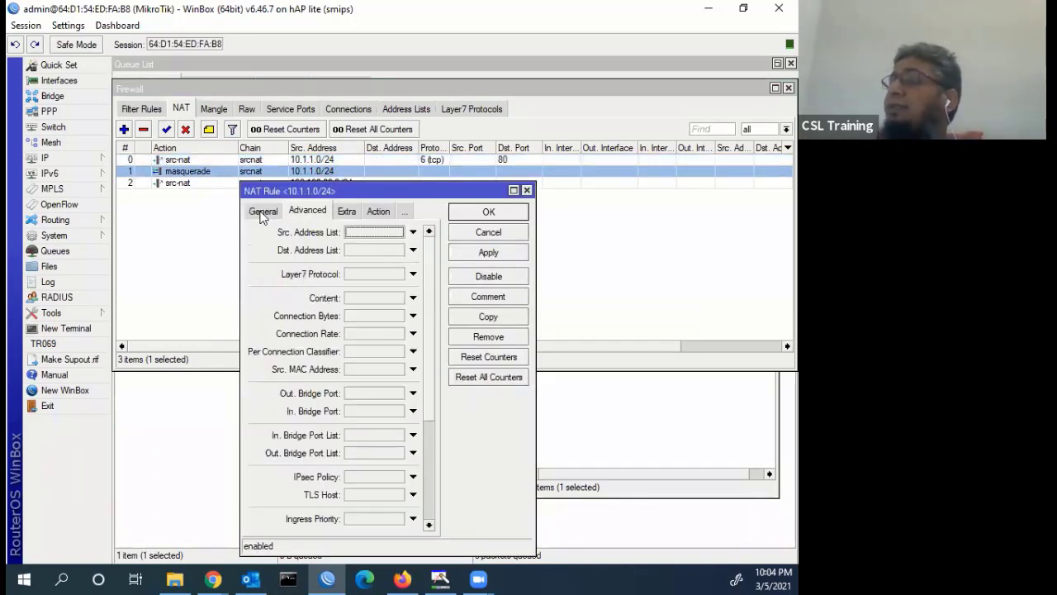
left_click(262, 212)
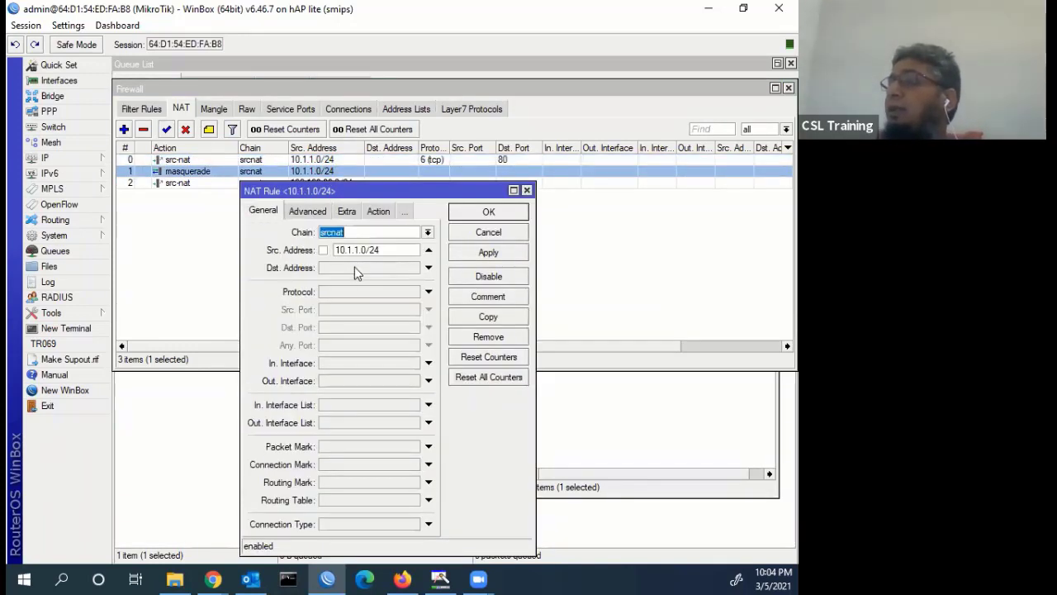
left_click(331, 327)
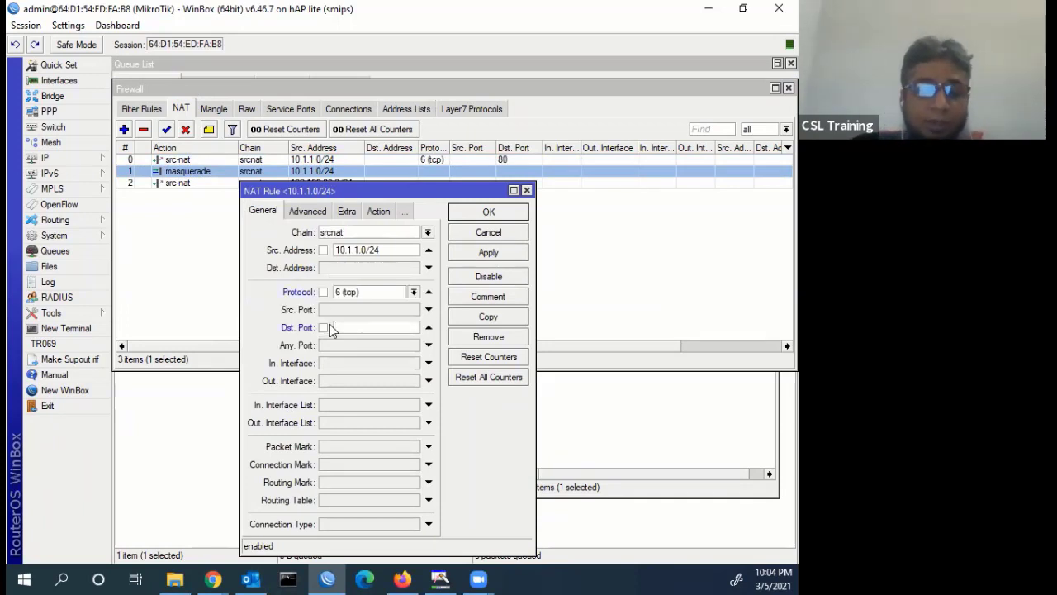
type("443")
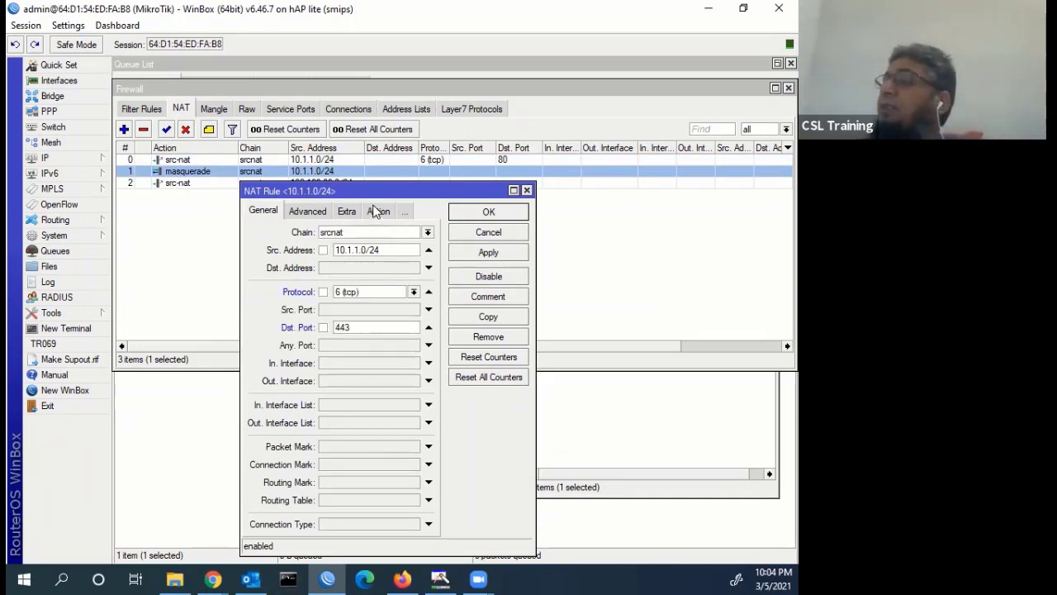
- Change the port 443 rule's action to src-nat with To Addresses 192.168.0.3 and save the rule
left_click(376, 211)
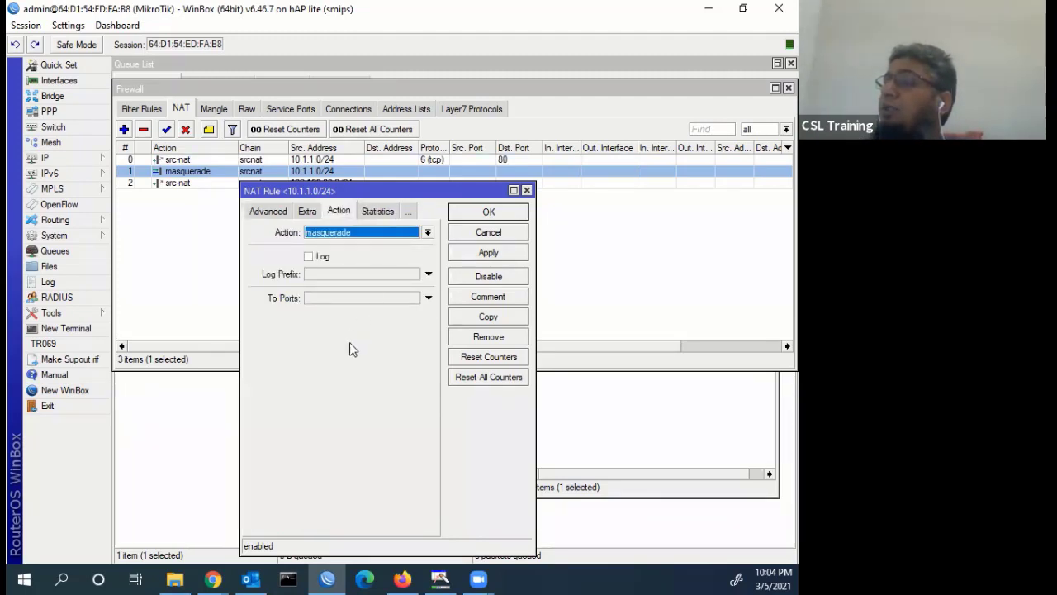
key("alt+Down")
left_click(337, 369)
left_click(358, 300)
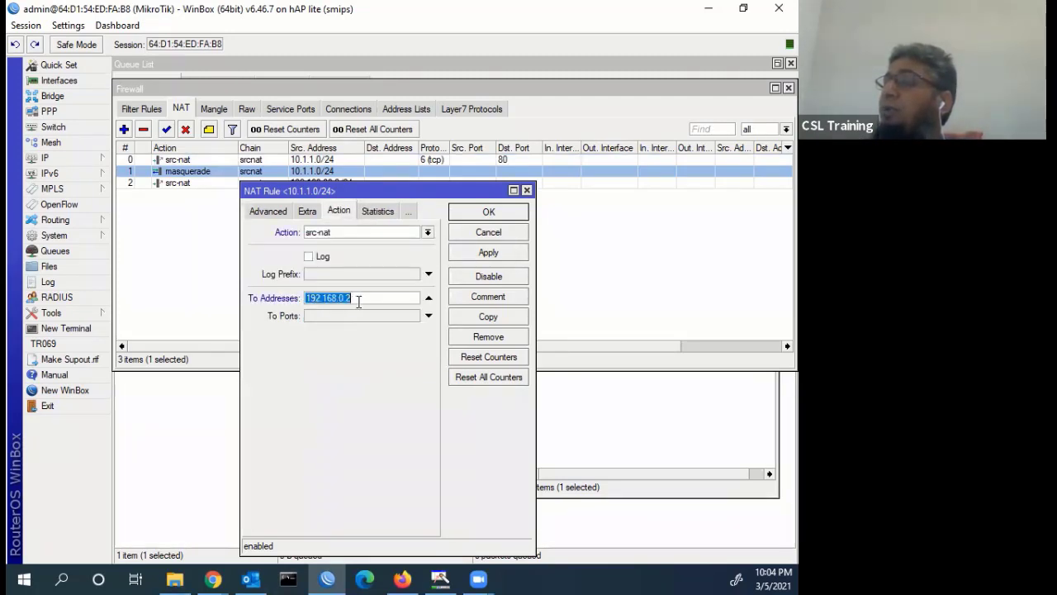
left_click(360, 301)
key("BackSpace")
type("3")
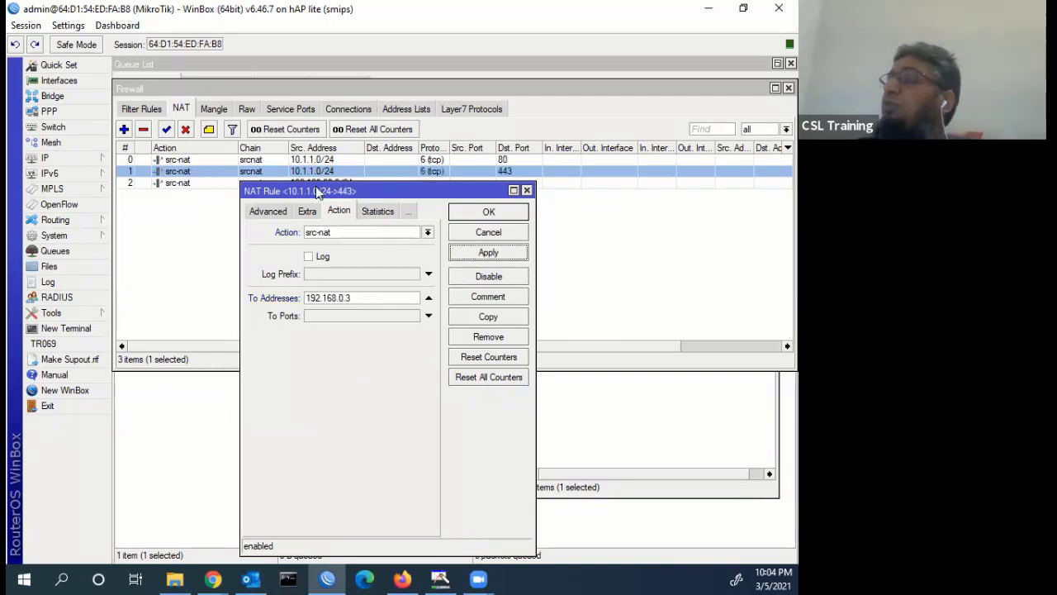
left_click(490, 212)
- Open the port 80 and port 443 src-nat rules side by side and compare their source address, protocol, destination port and To Addresses
double_click(360, 159)
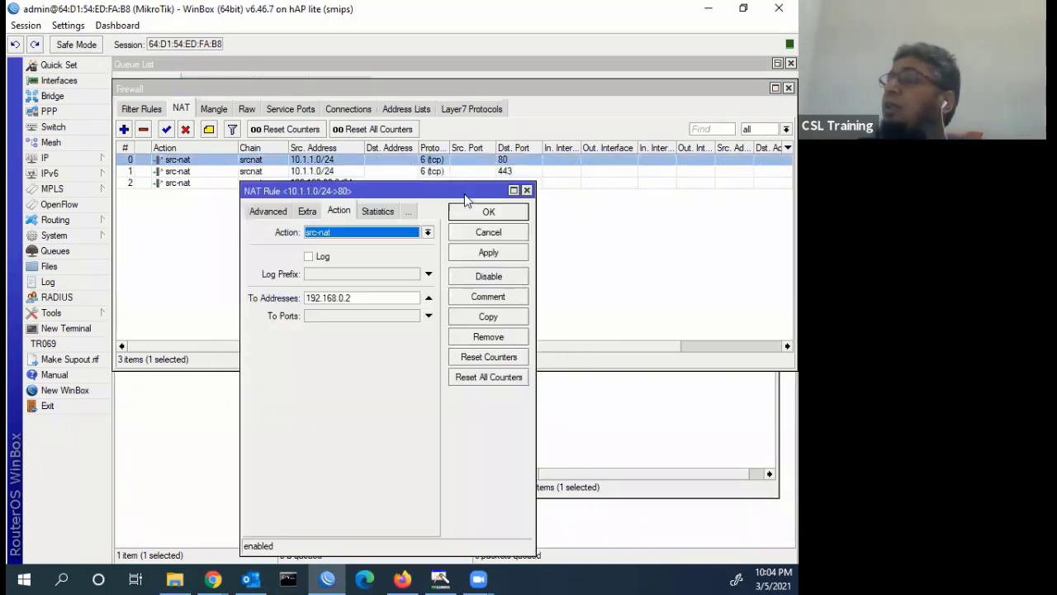
double_click(351, 171)
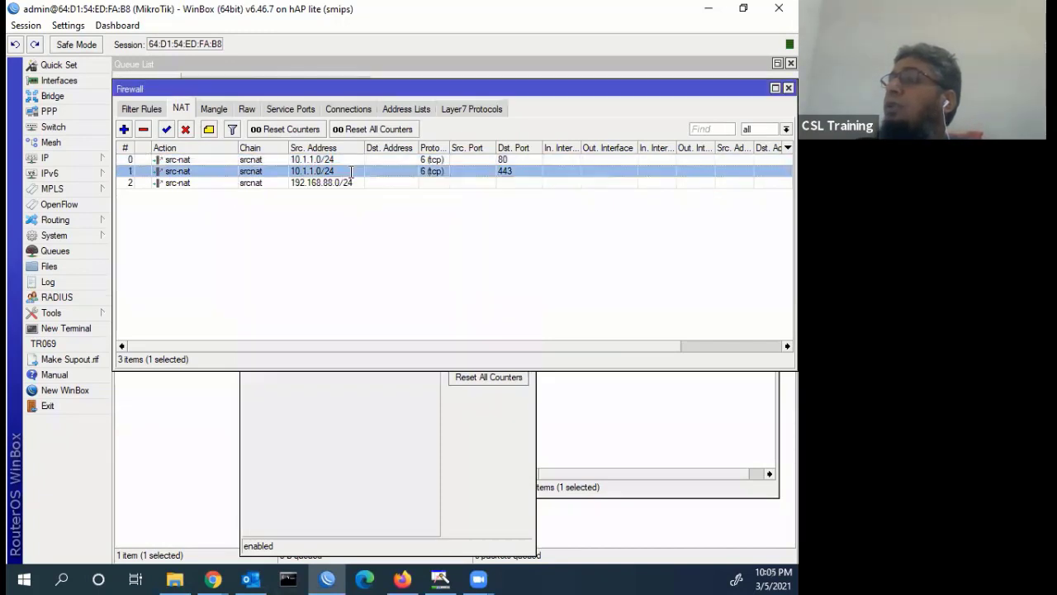
left_click_drag(396, 73, 651, 123)
left_click(443, 188)
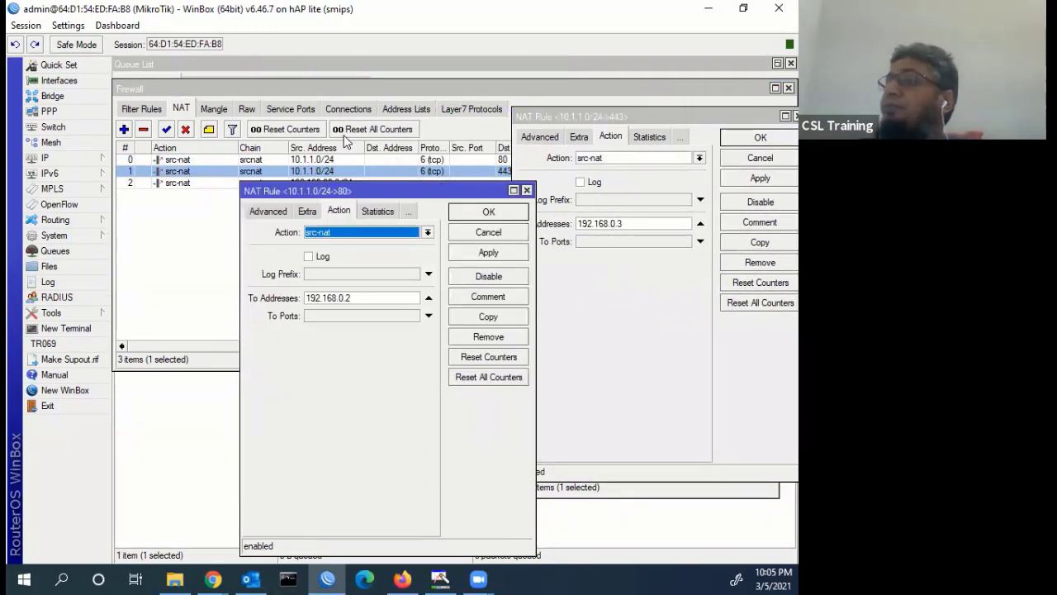
left_click_drag(253, 213, 179, 143)
left_click(181, 146)
left_click(183, 142)
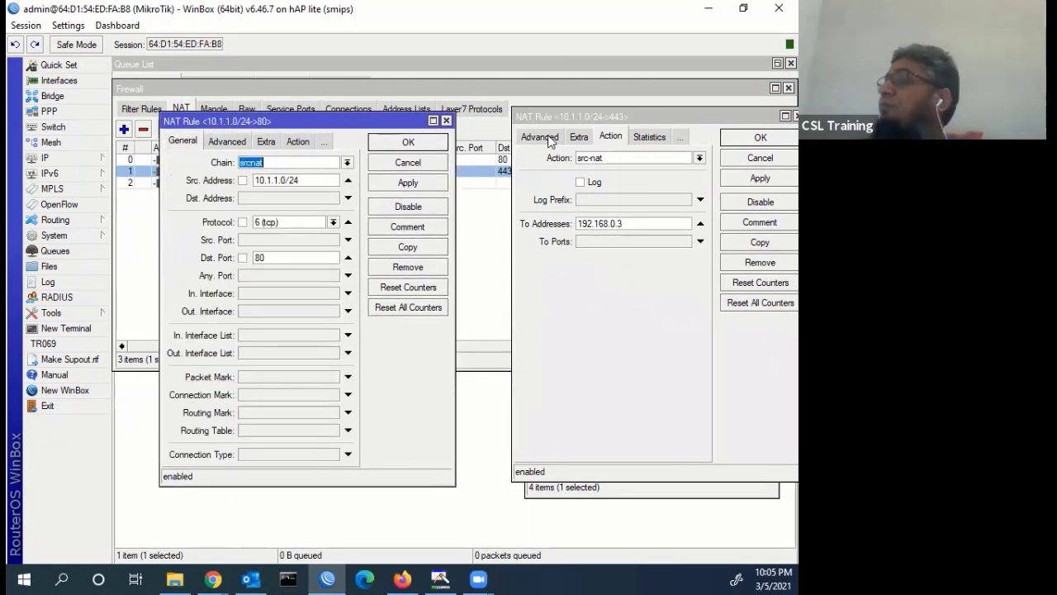
left_click(543, 138)
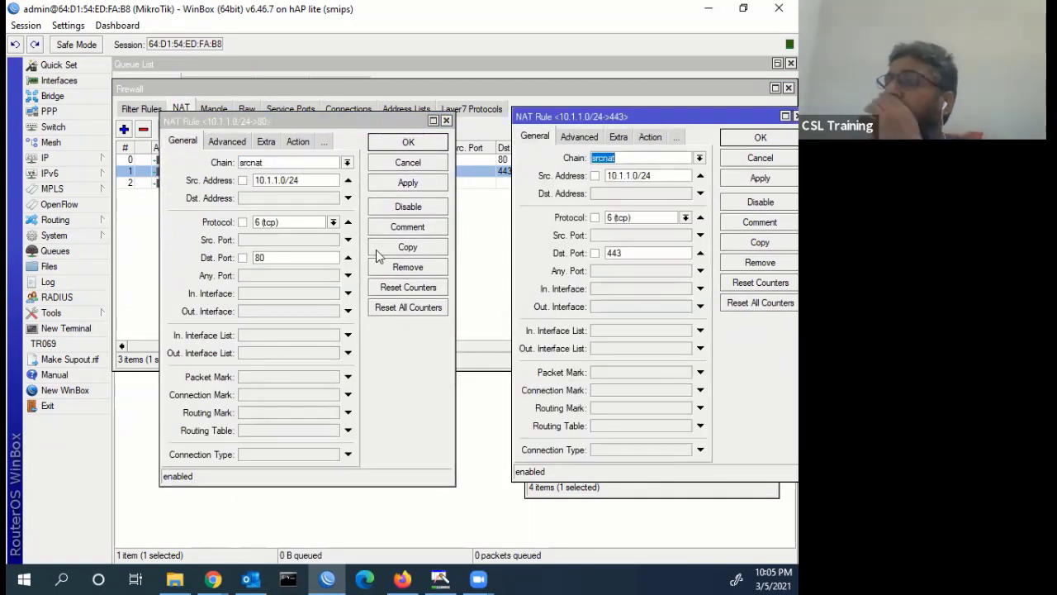
left_click(233, 188)
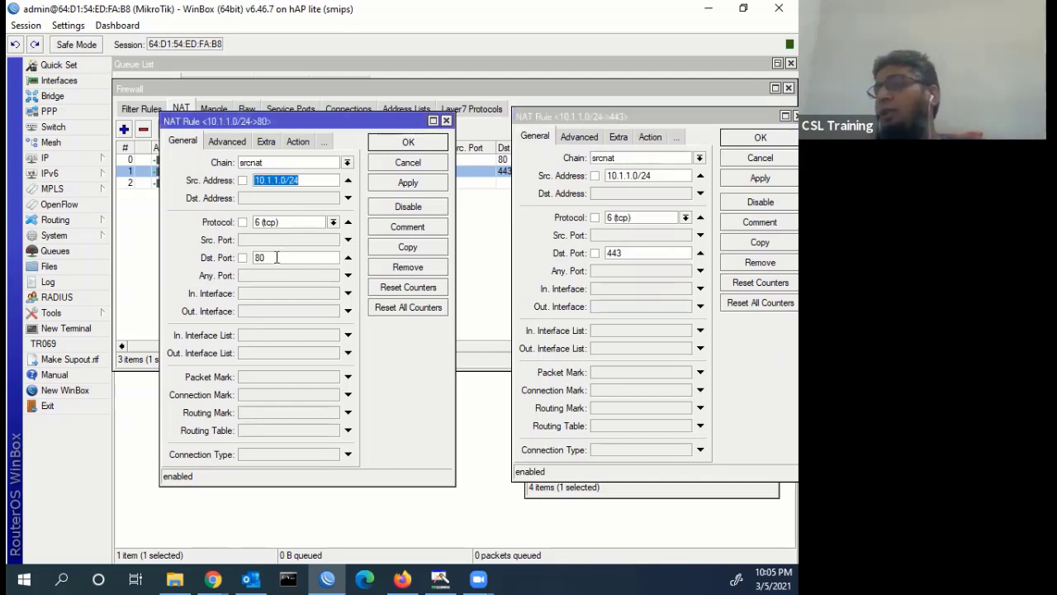
left_click(234, 259)
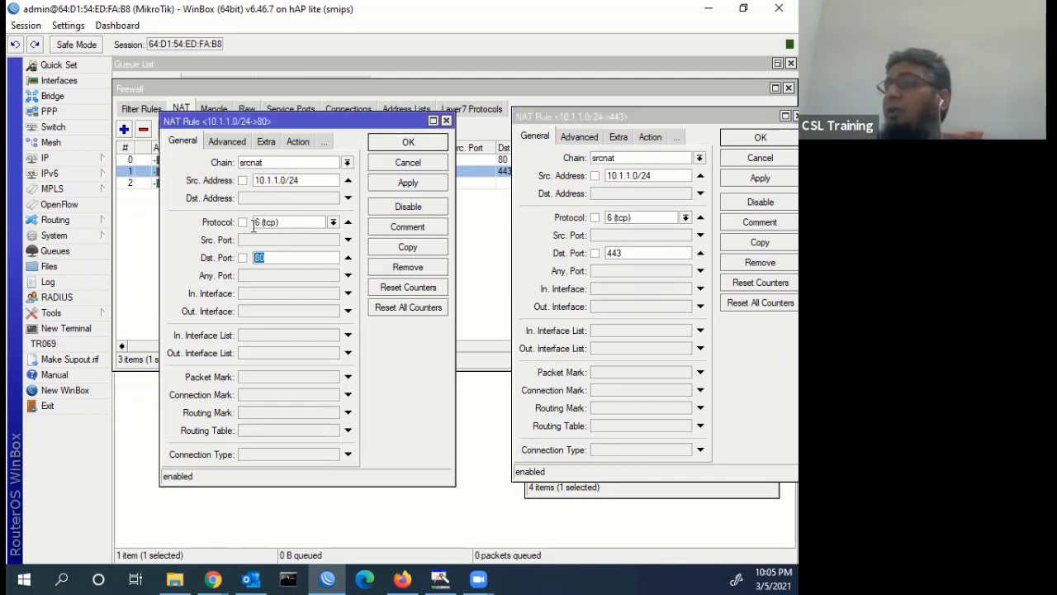
- Compare the action and translation address of the port 80 and port 443 NAT rules, then close both rules without changes
left_click(298, 142)
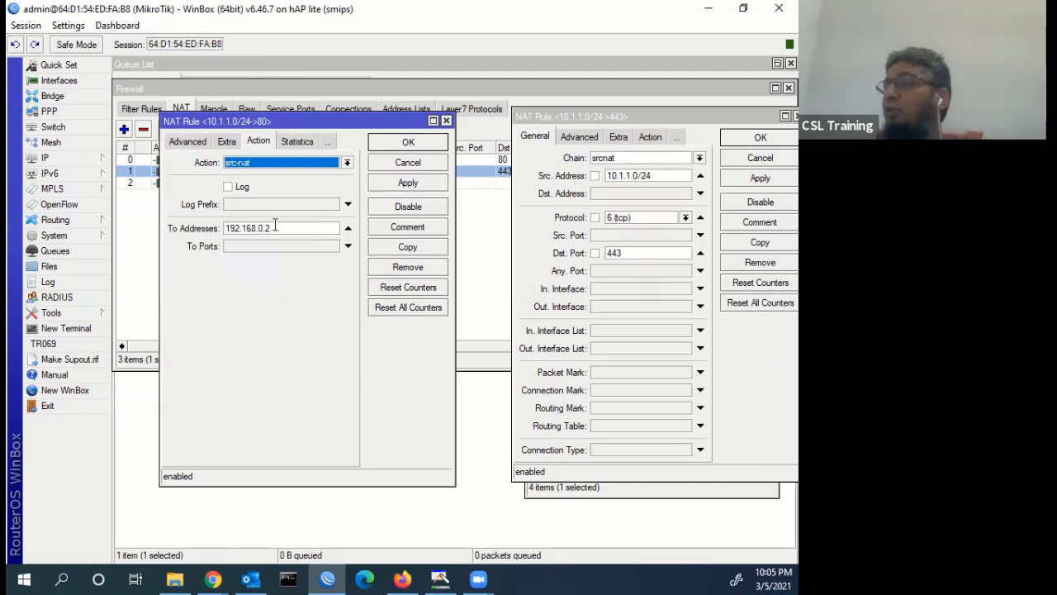
left_click(626, 180)
left_click(650, 136)
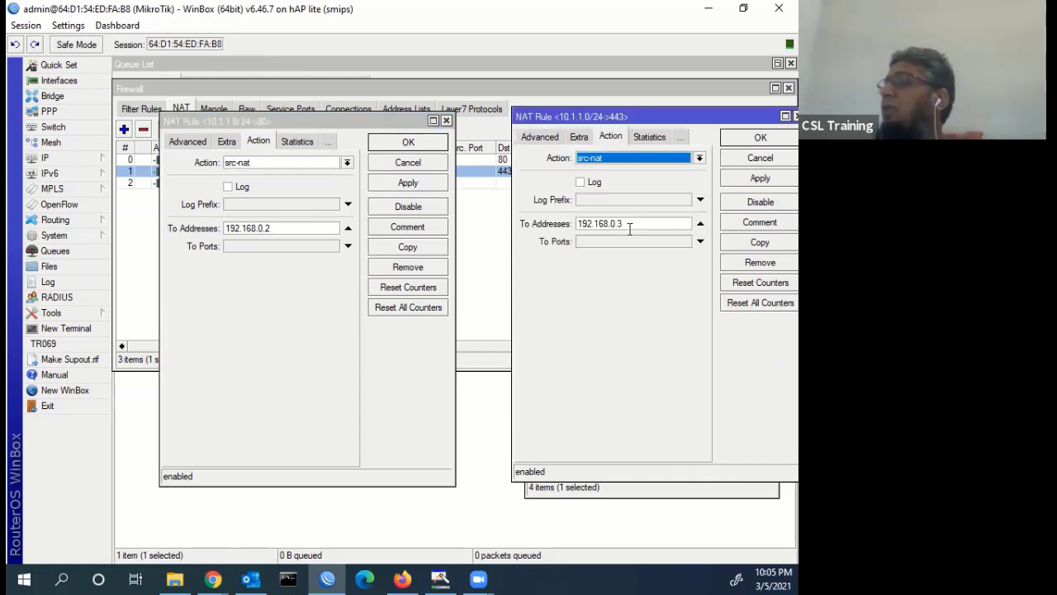
key("Tab")
key("Tab")
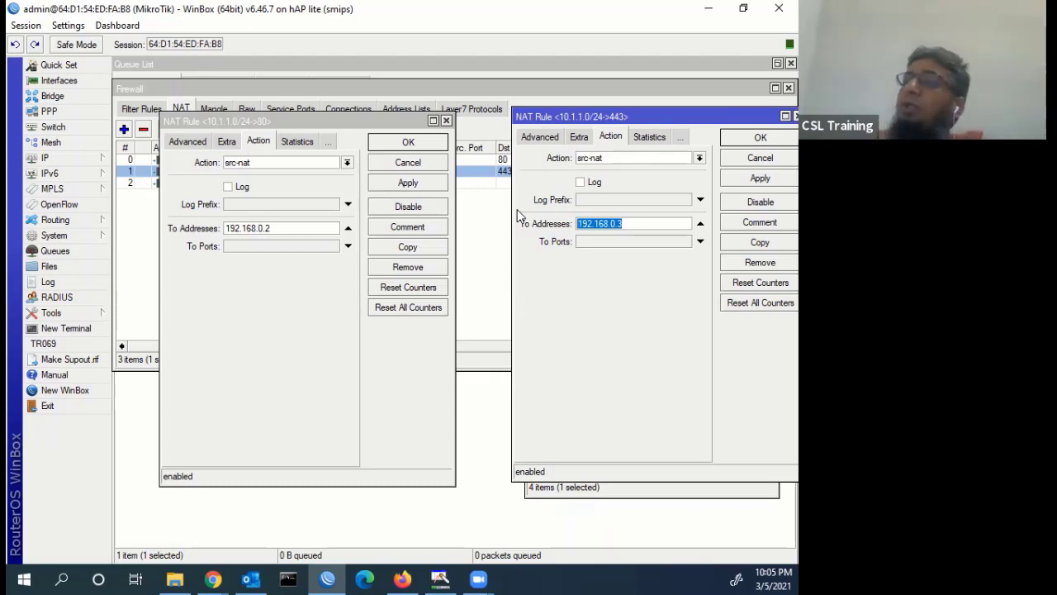
left_click(190, 145)
left_click(187, 145)
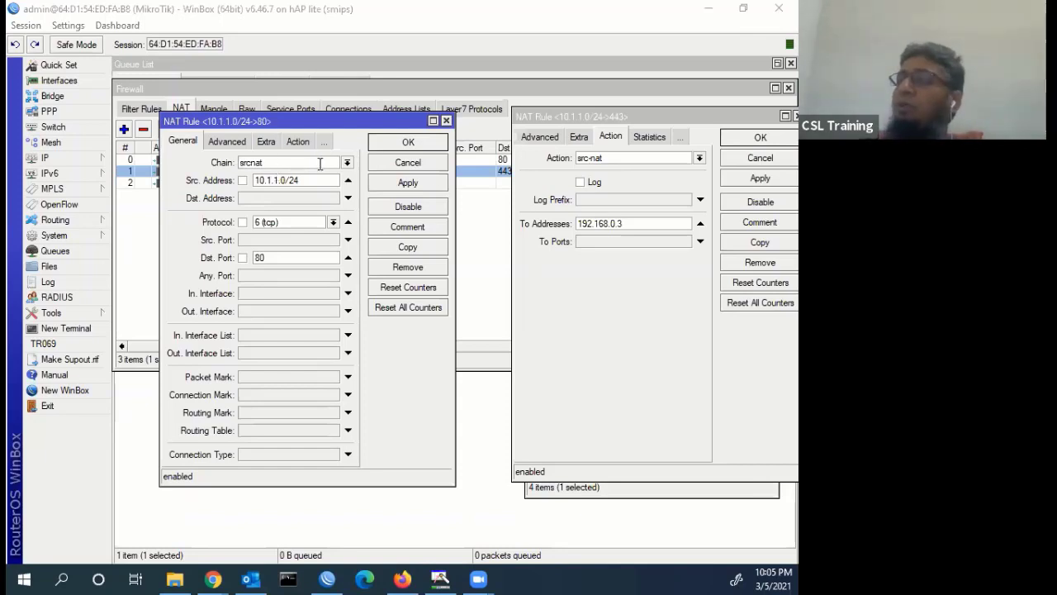
left_click(427, 165)
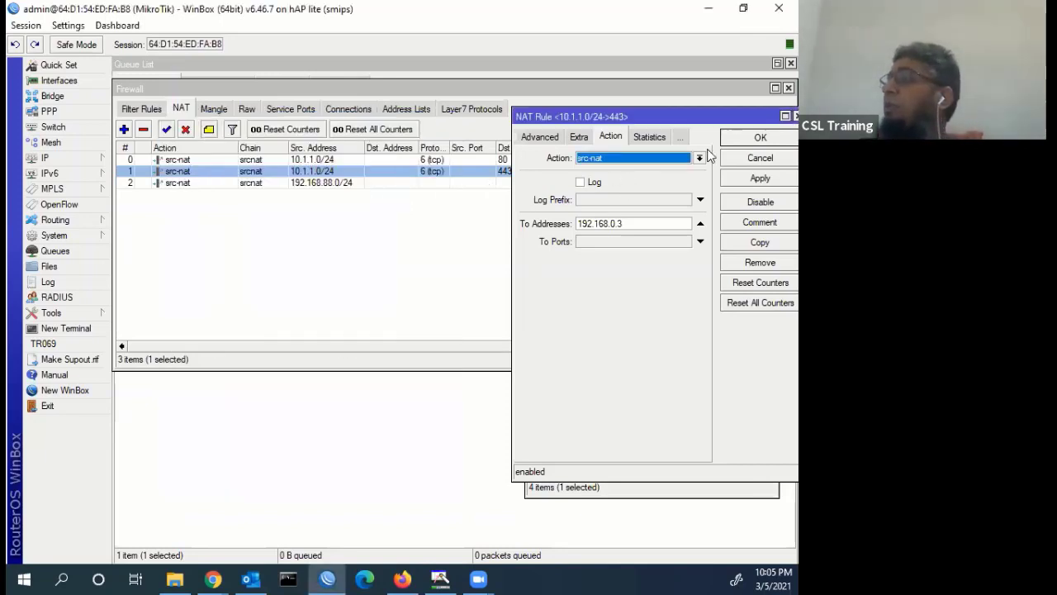
left_click(734, 160)
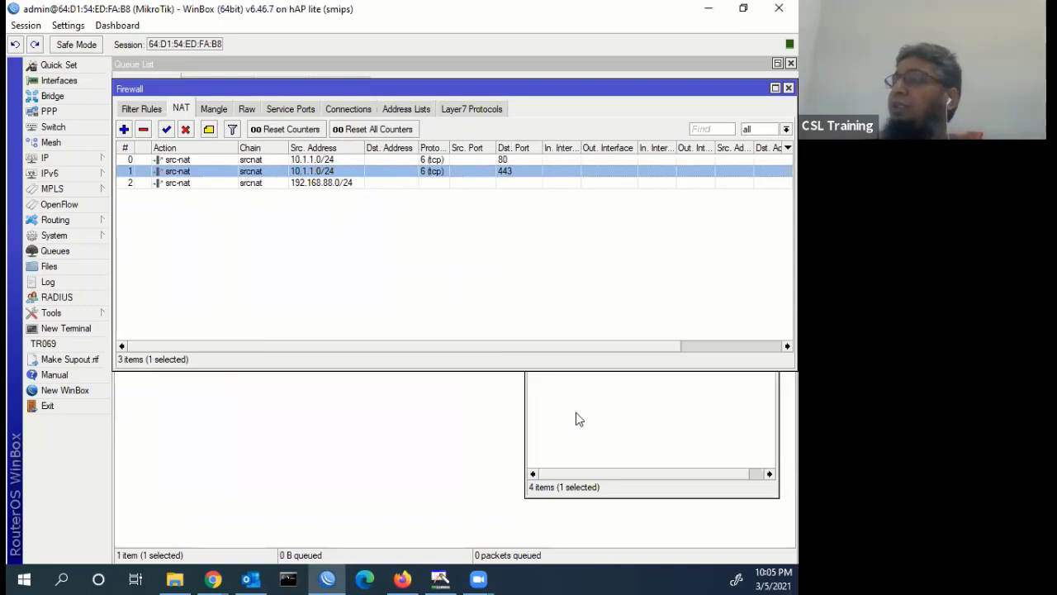
- Examine the router's IP address list beside the NAT rules, then close the address list
left_click(616, 491)
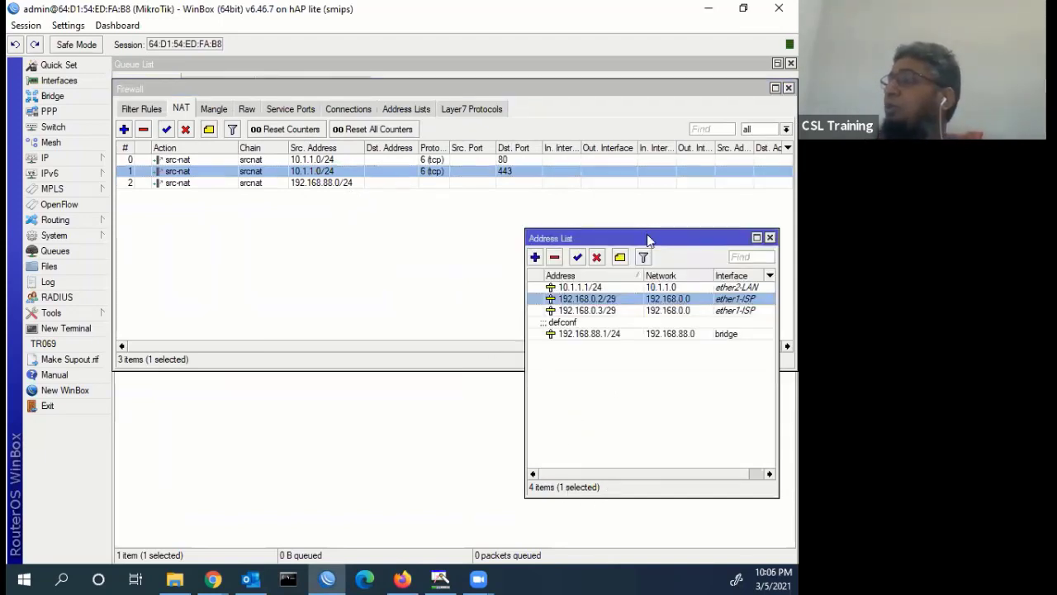
left_click_drag(647, 232, 576, 227)
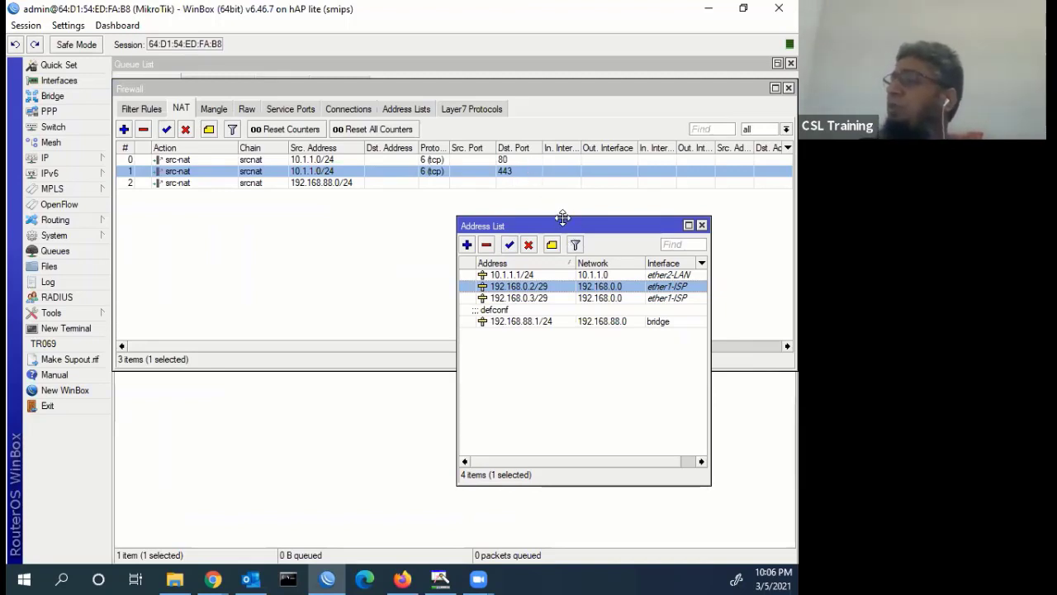
left_click_drag(564, 225, 601, 209)
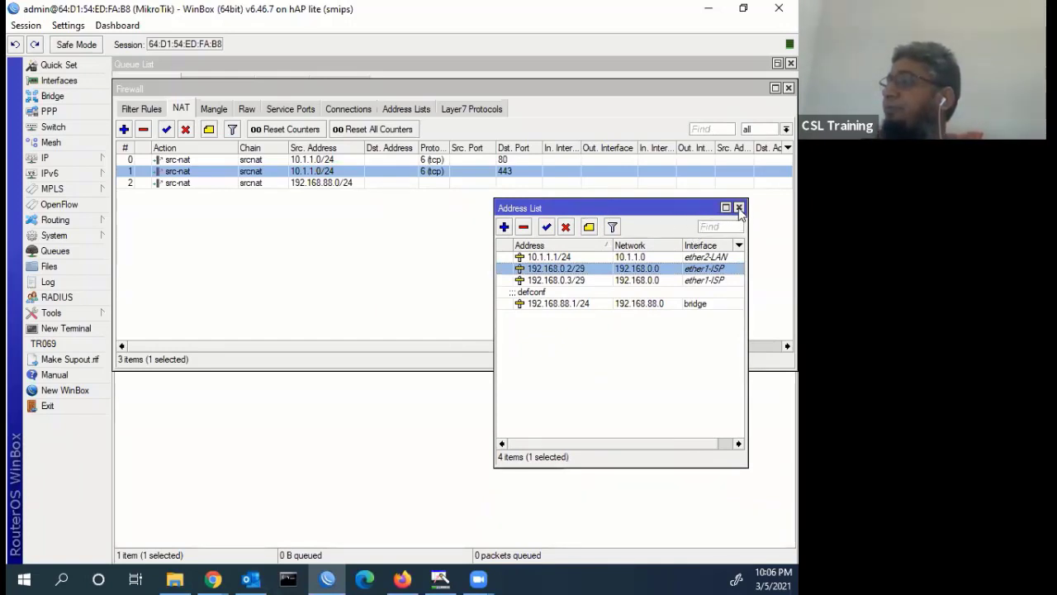
key("Escape")
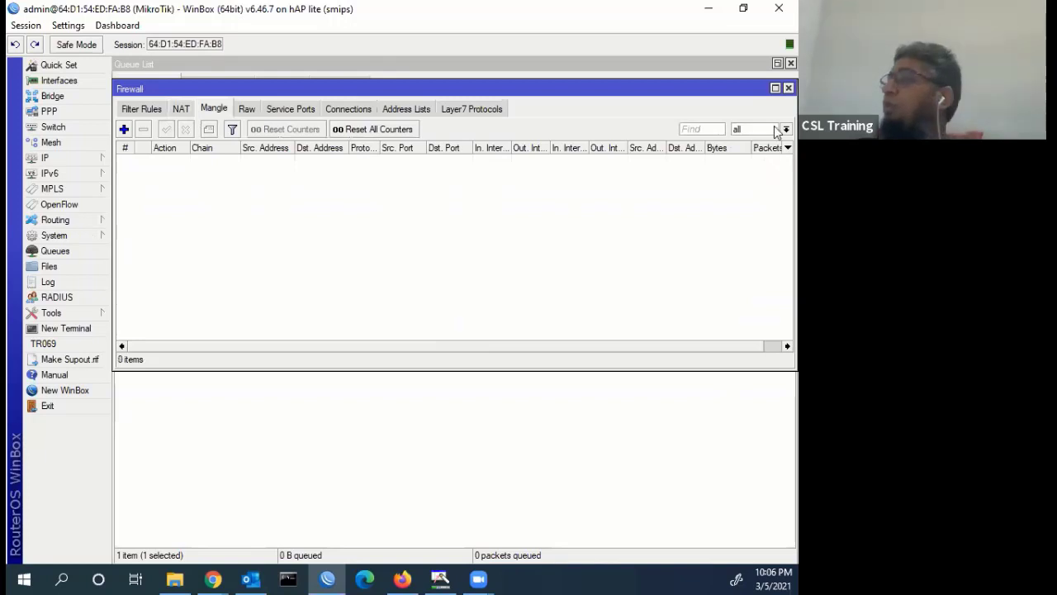
- Close the Firewall window and reopen the simple queue list
key("ctrl+shift+Tab")
left_click(776, 64)
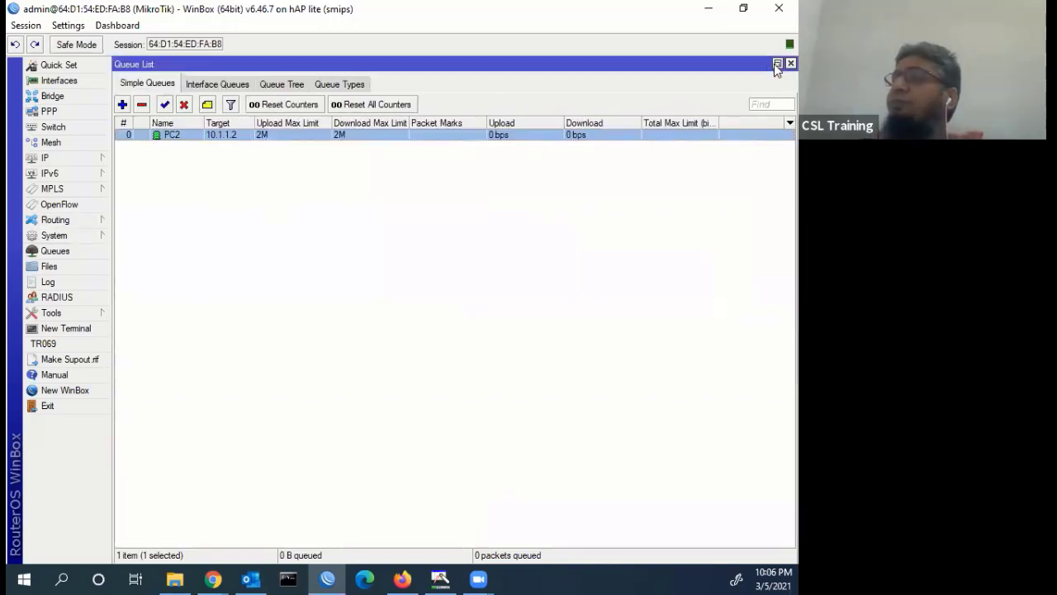
left_click(791, 64)
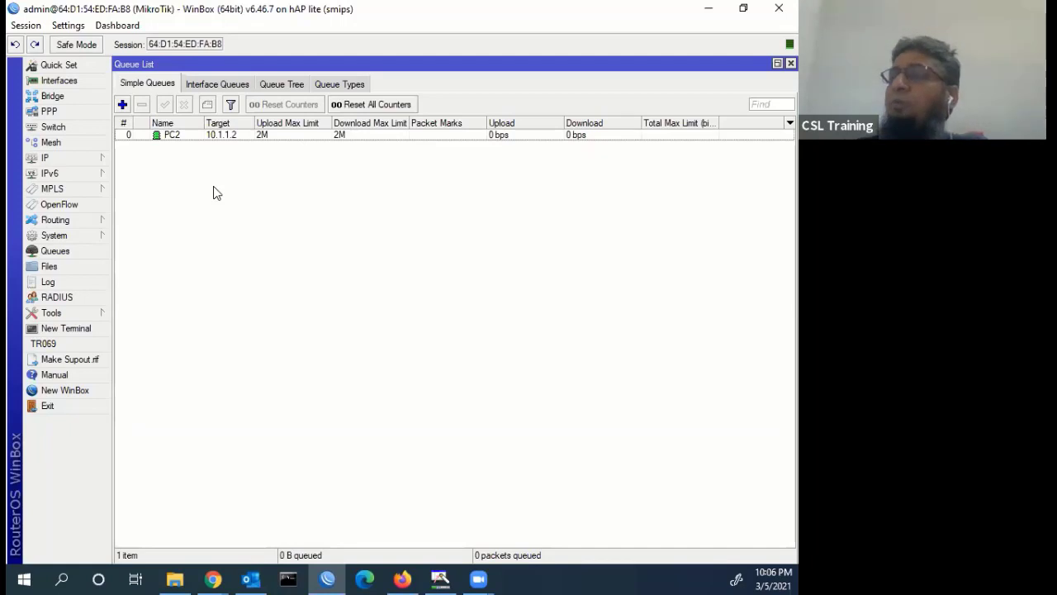
- Open the PC2 simple queue and set its upload and download max limits to 3M
double_click(229, 142)
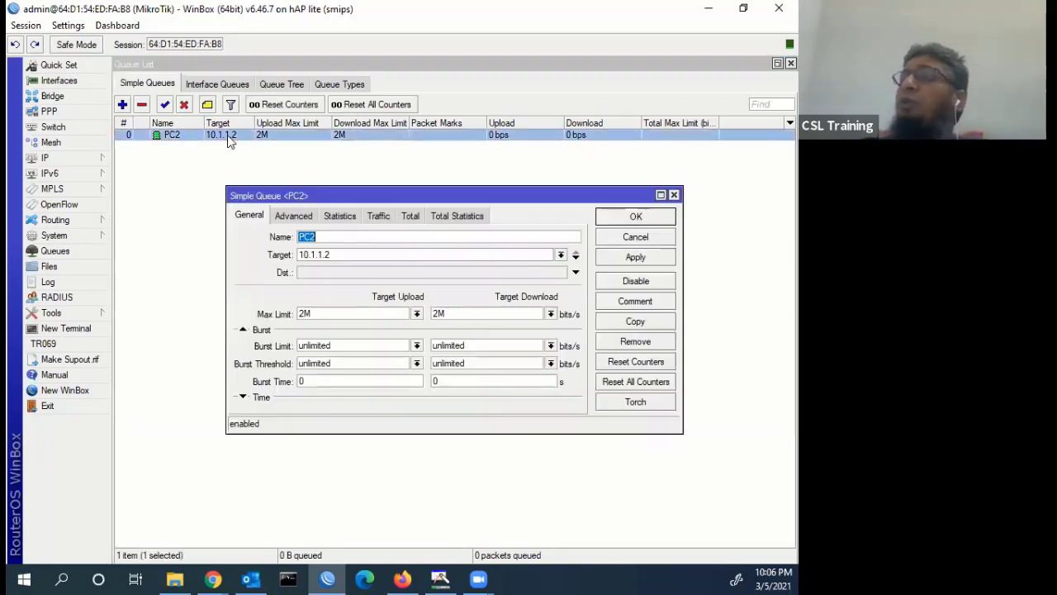
left_click_drag(315, 191, 254, 162)
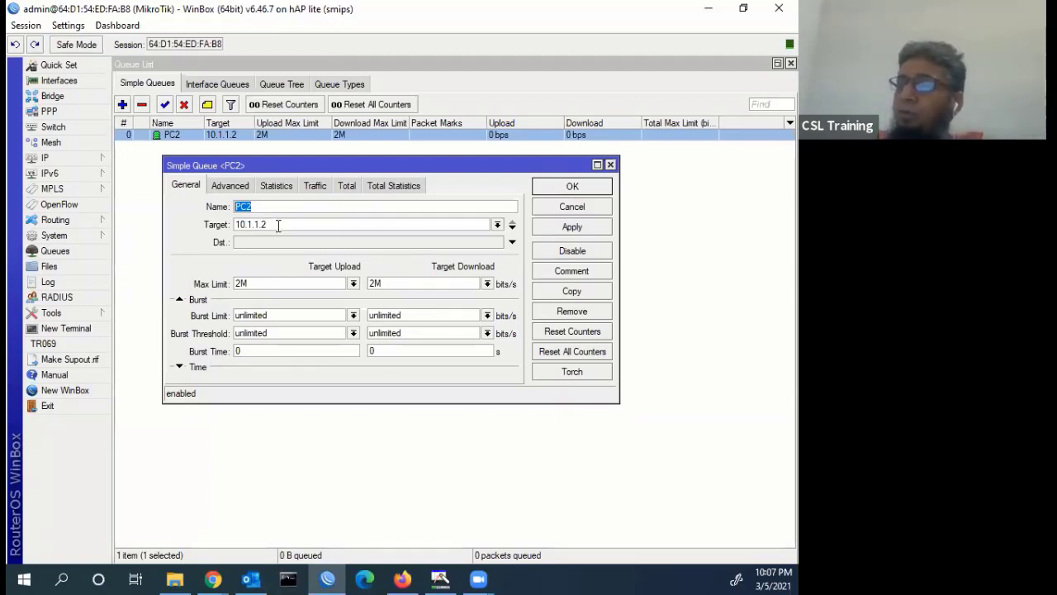
left_click_drag(273, 225, 234, 225)
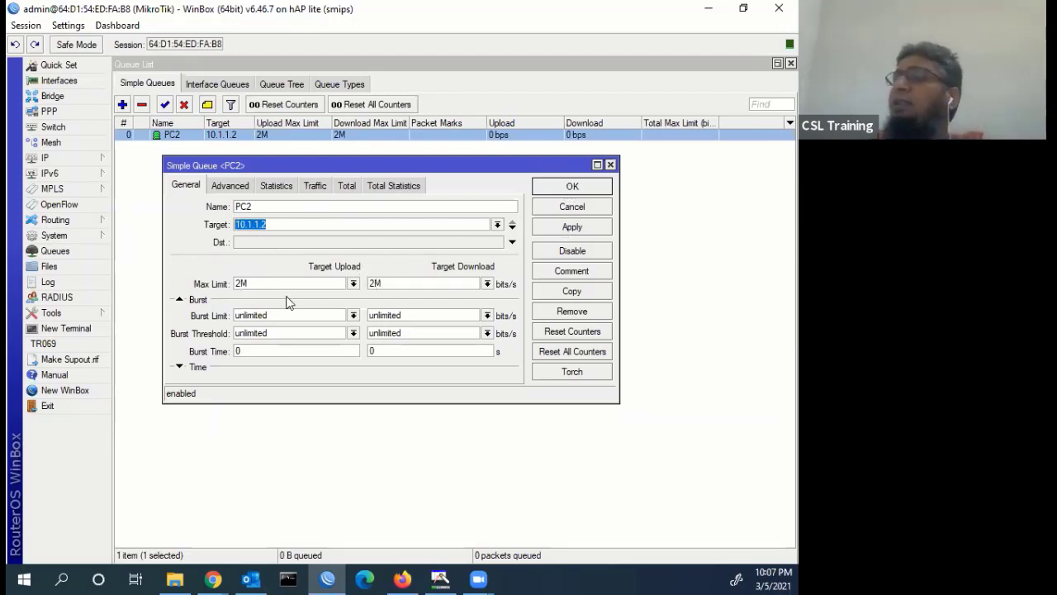
left_click(353, 284)
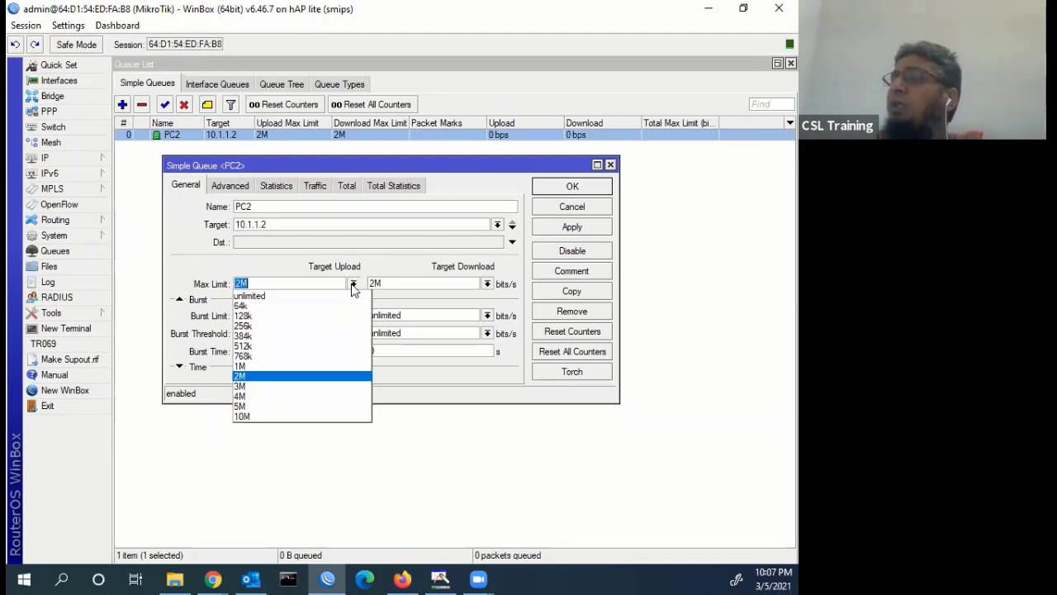
left_click(248, 376)
left_click(488, 284)
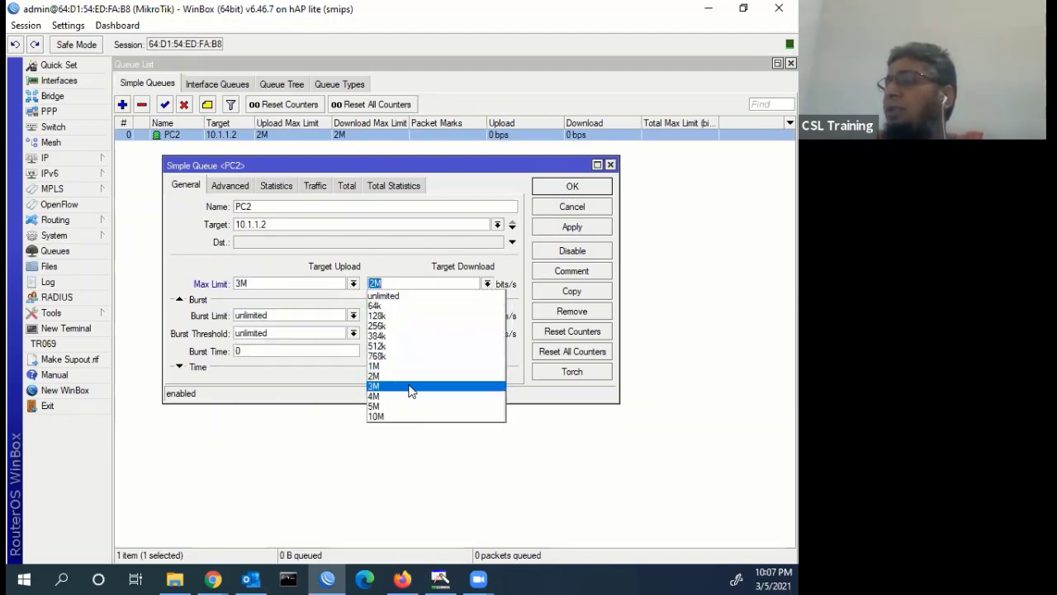
left_click(416, 387)
- Try 5M as the PC2 queue's upload max limit, then set it to 1M and apply the queue settings
left_click(354, 285)
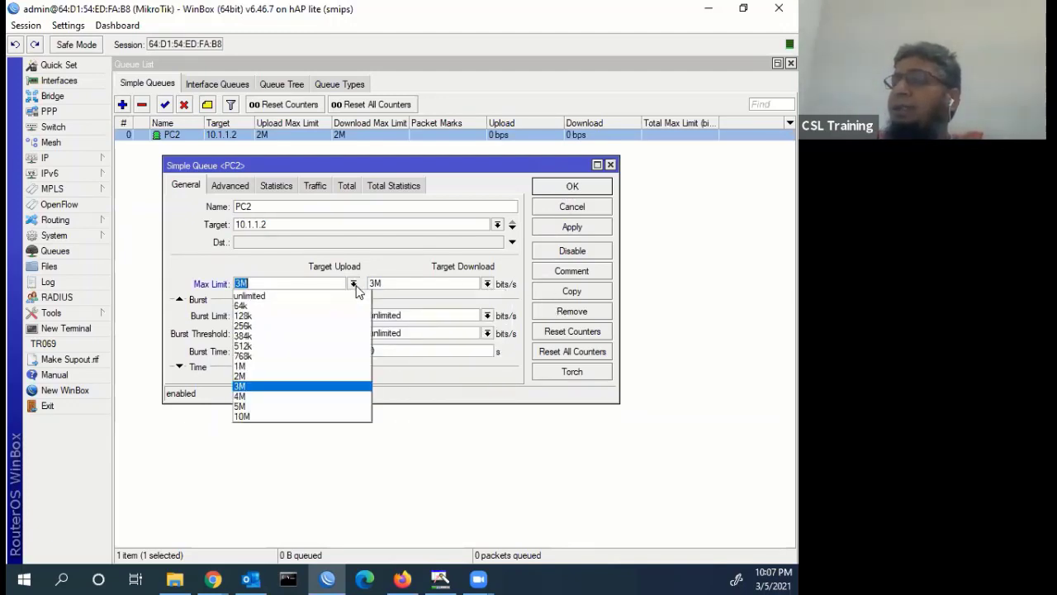
left_click(253, 406)
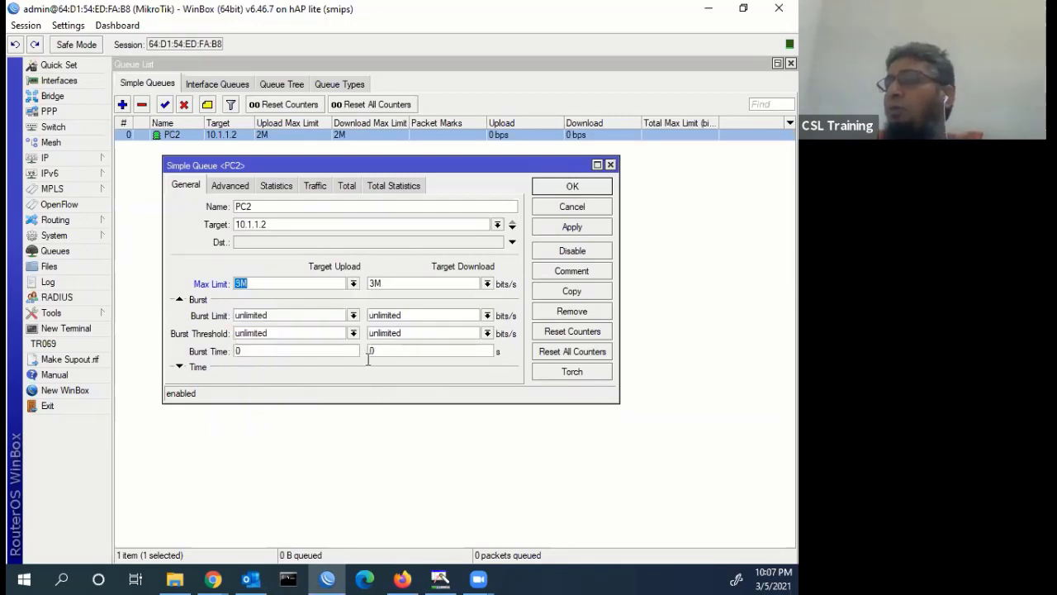
left_click(353, 284)
left_click(264, 365)
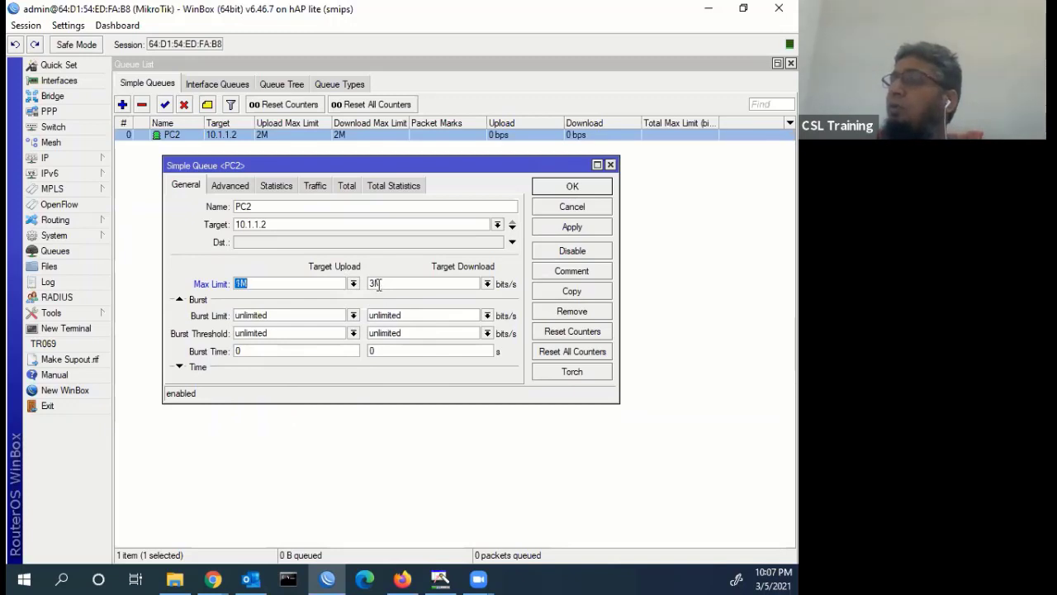
left_click(562, 230)
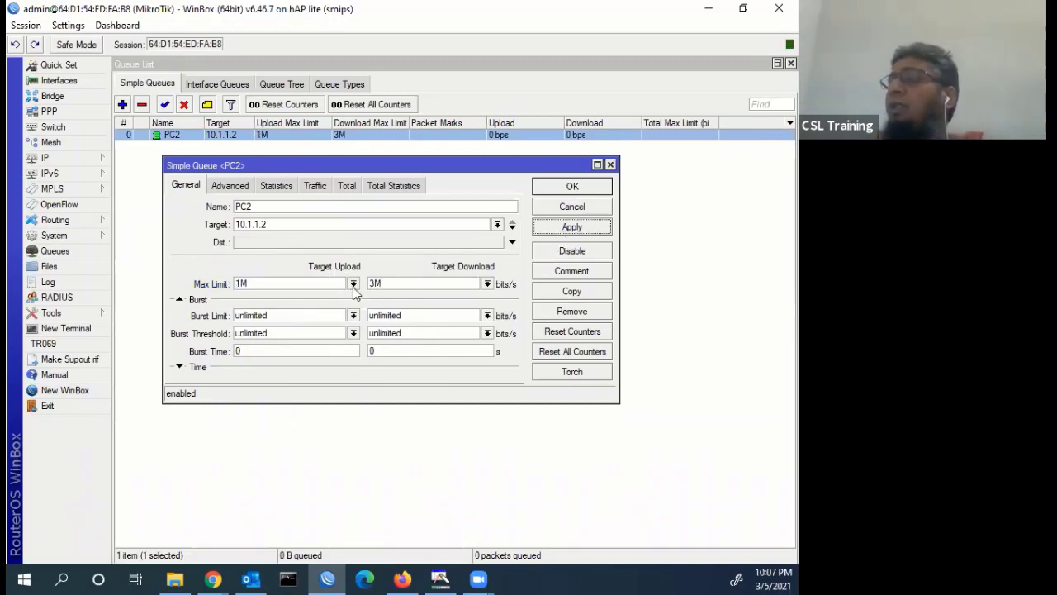
- Set the PC2 queue's upload and download max limits to 50M and save the queue
left_click_drag(261, 283, 165, 272)
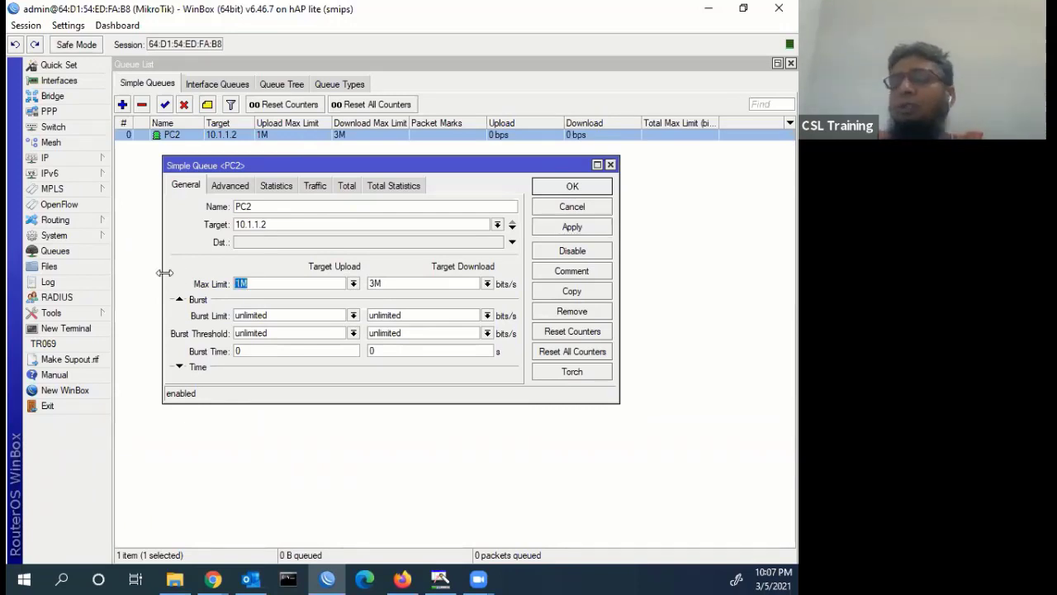
left_click(352, 283)
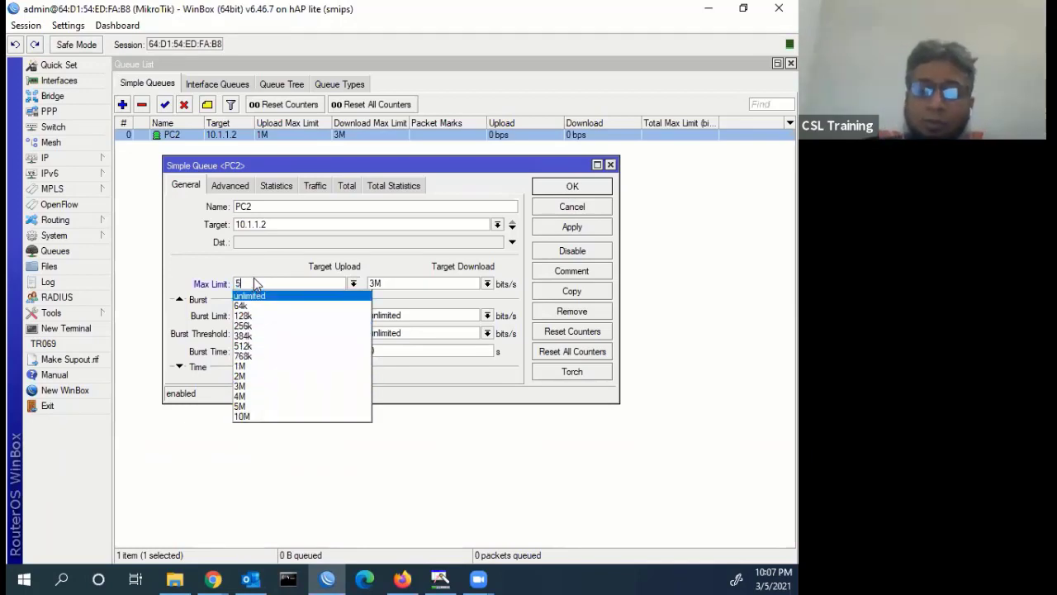
left_click(590, 232)
double_click(397, 283)
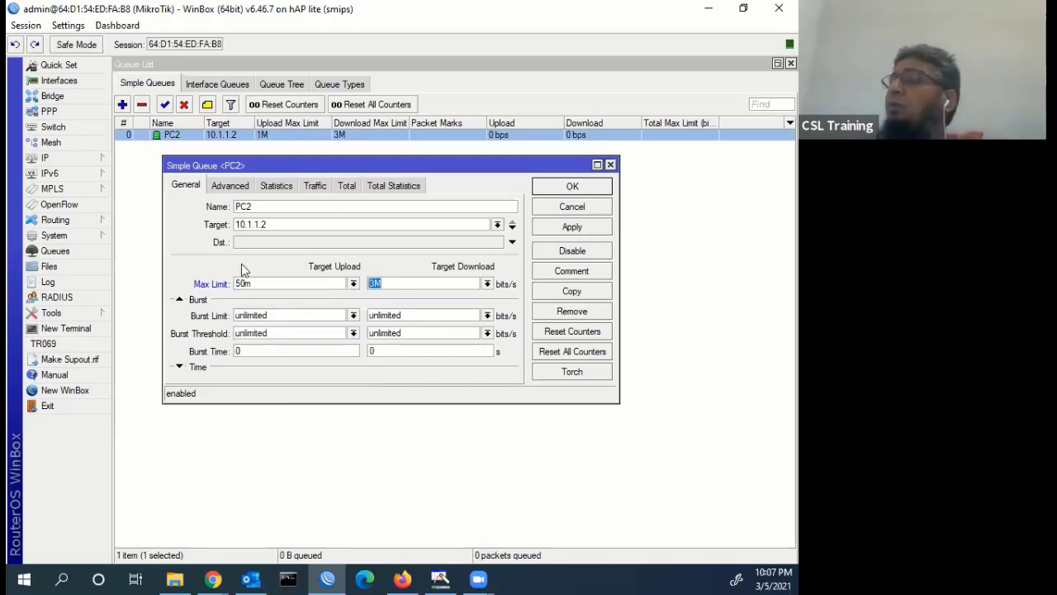
type("50m")
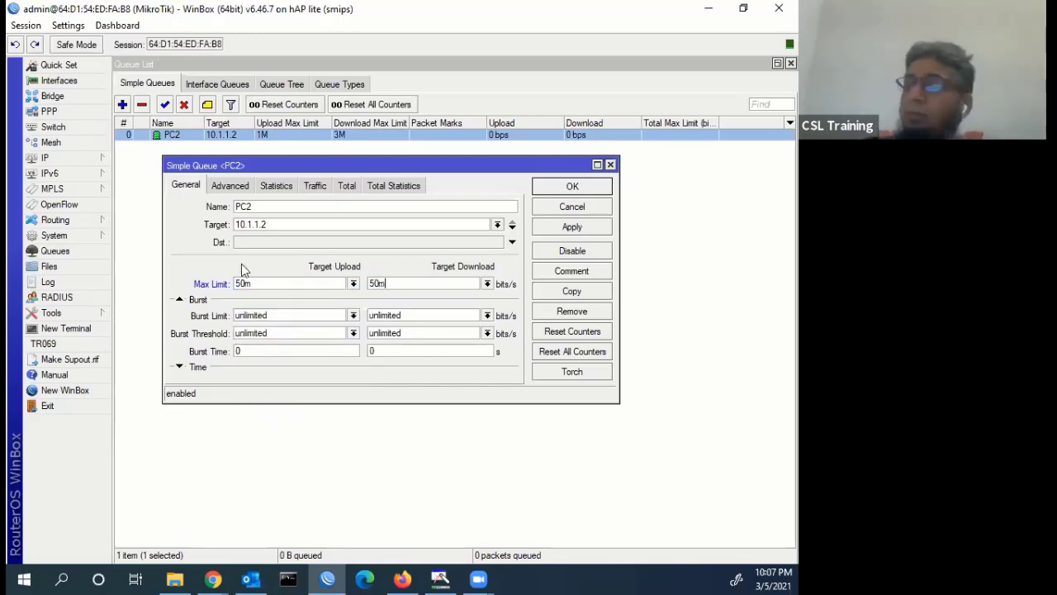
left_click(555, 228)
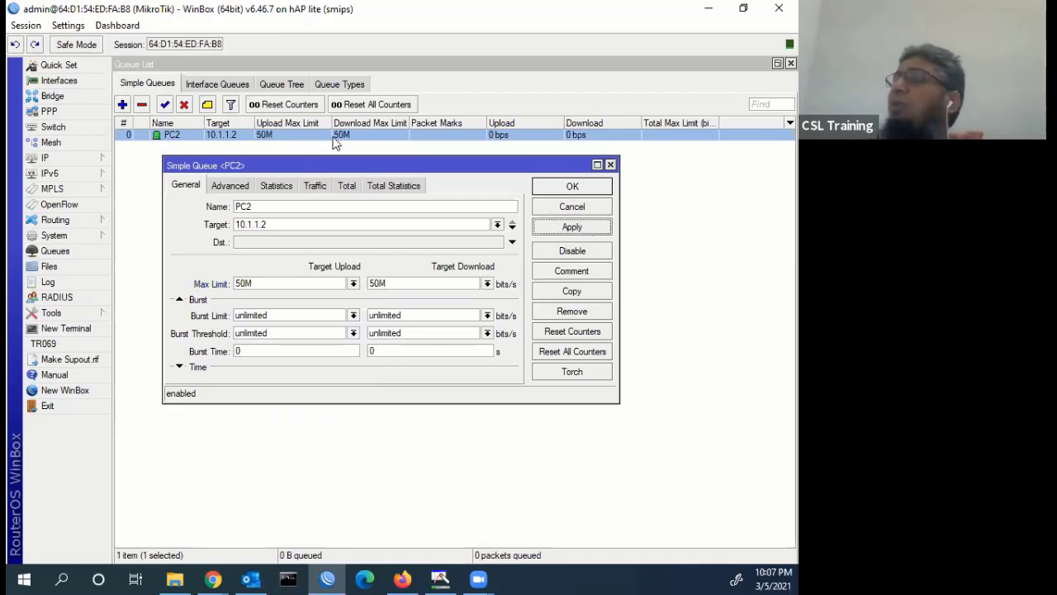
left_click(572, 186)
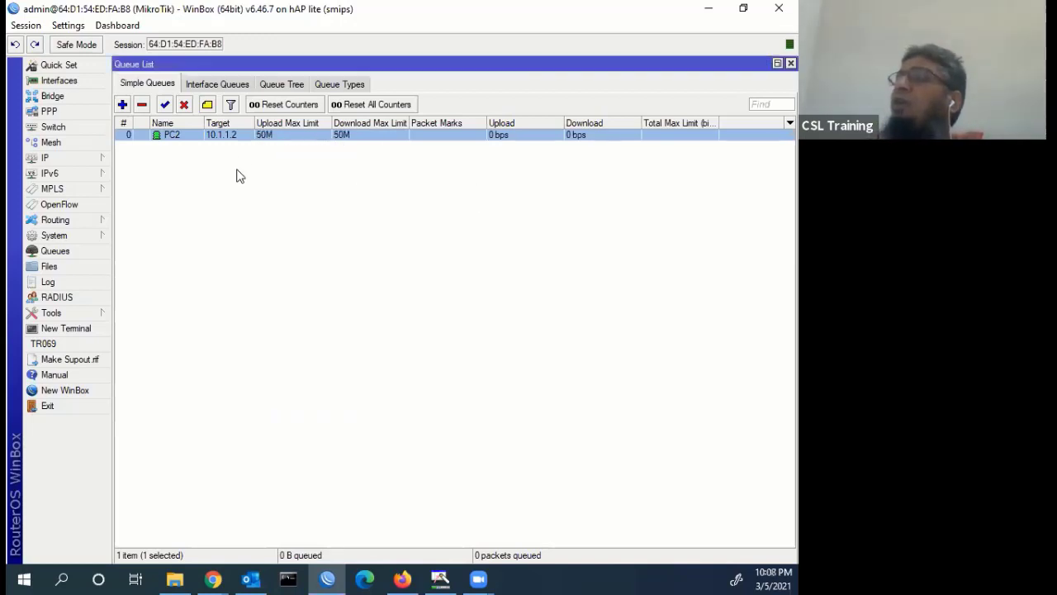
- Open the PC2 simple queue, set its upload and download max limits to 2500k, and apply the settings
double_click(263, 136)
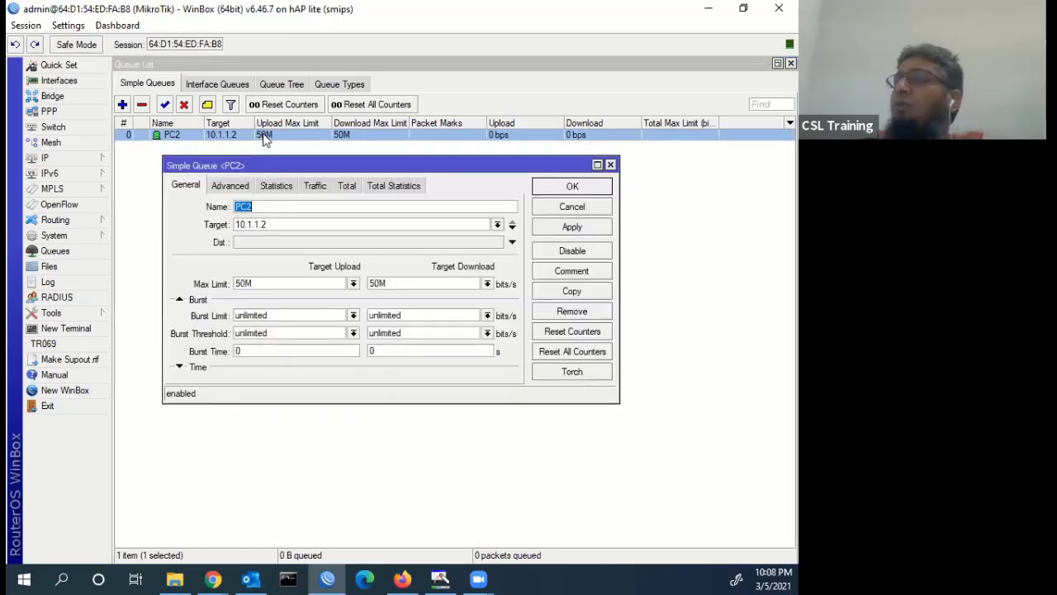
double_click(258, 283)
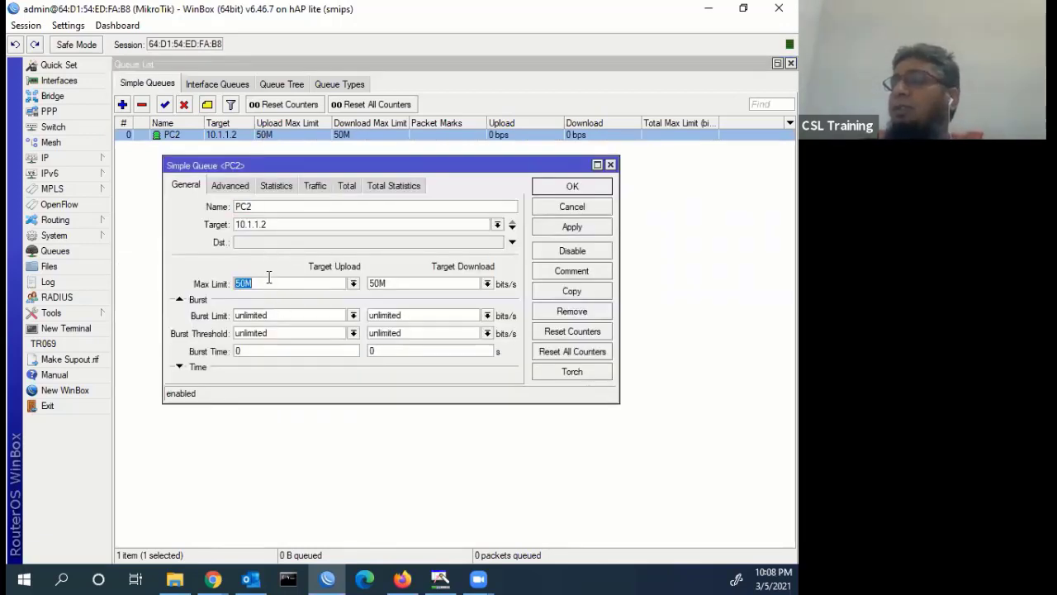
left_click(353, 284)
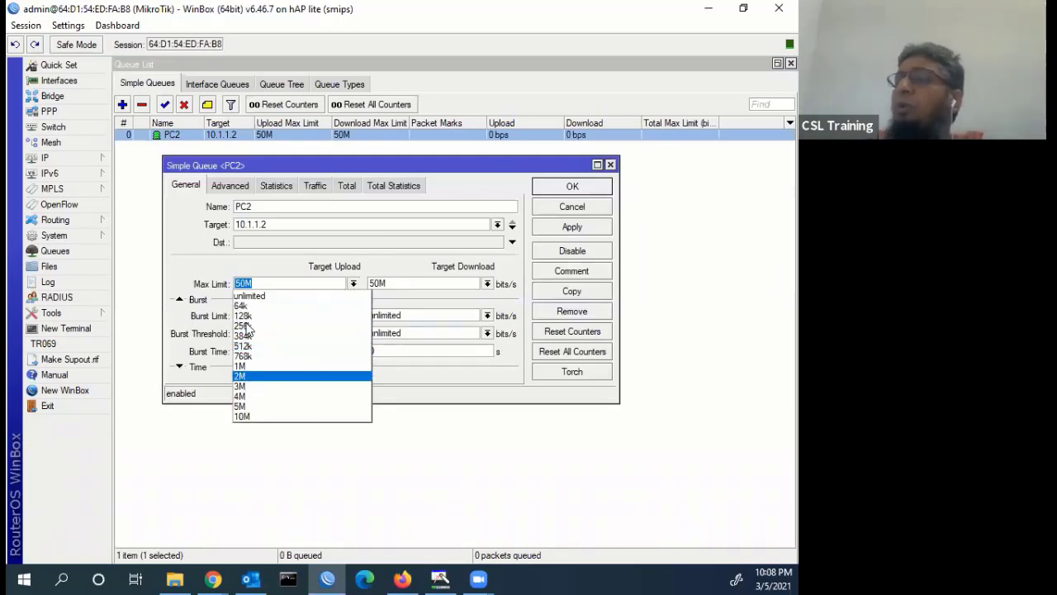
left_click(255, 283)
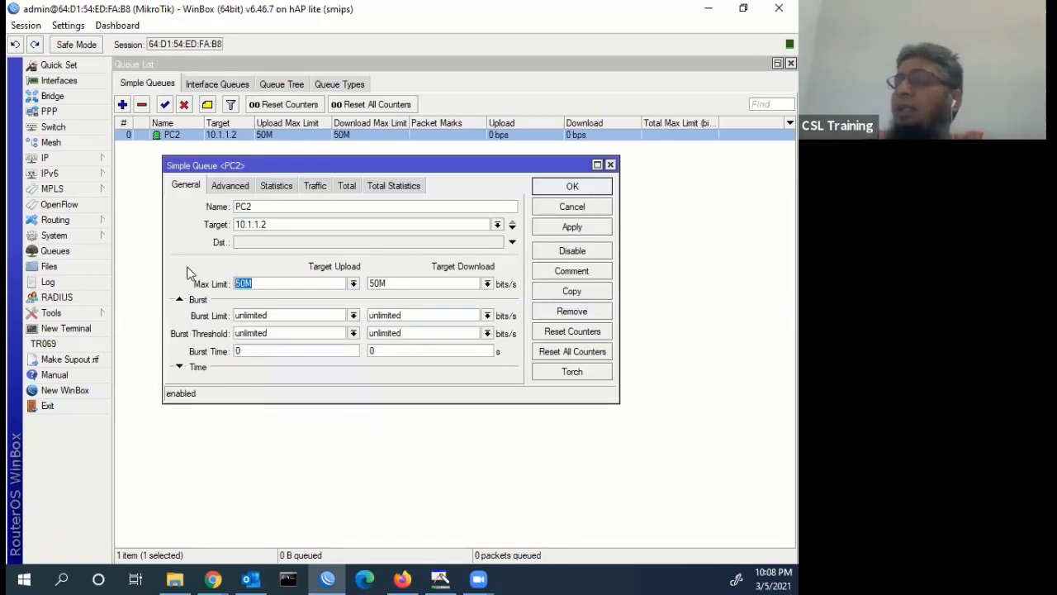
type("25")
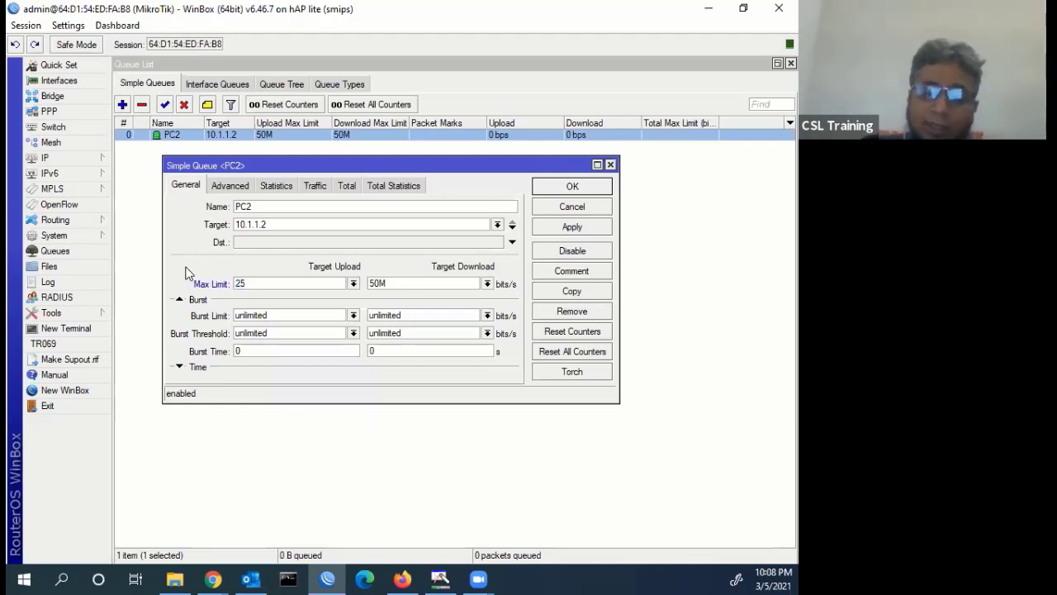
type("00k")
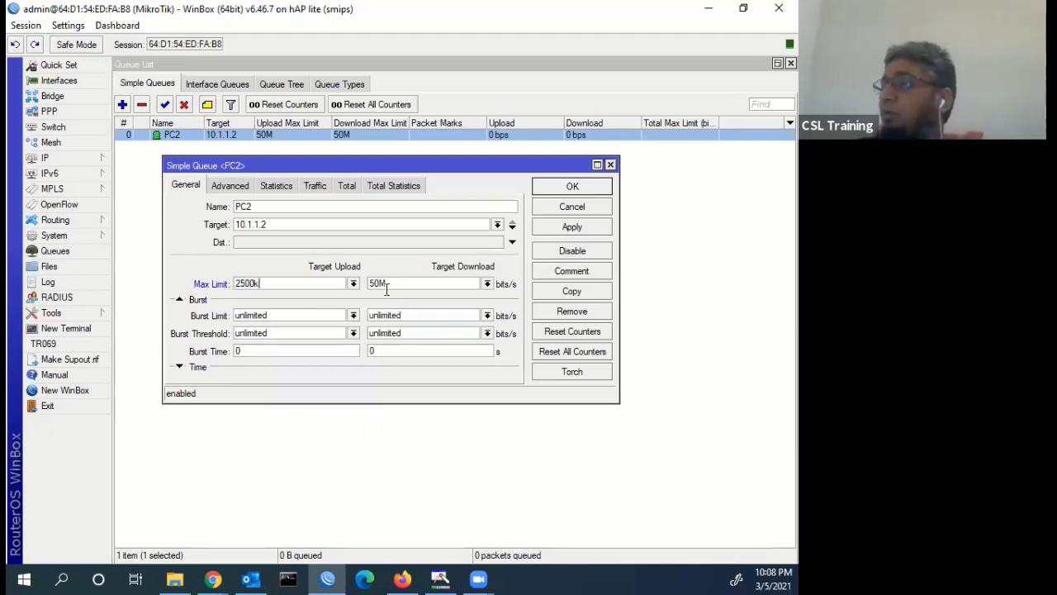
key("Tab")
type("25")
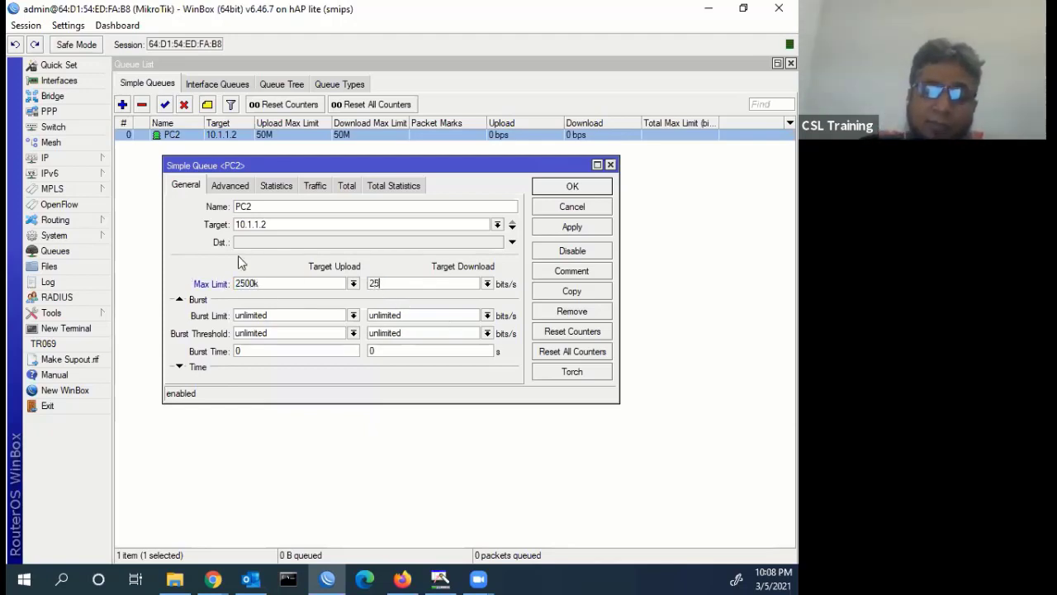
type("00k")
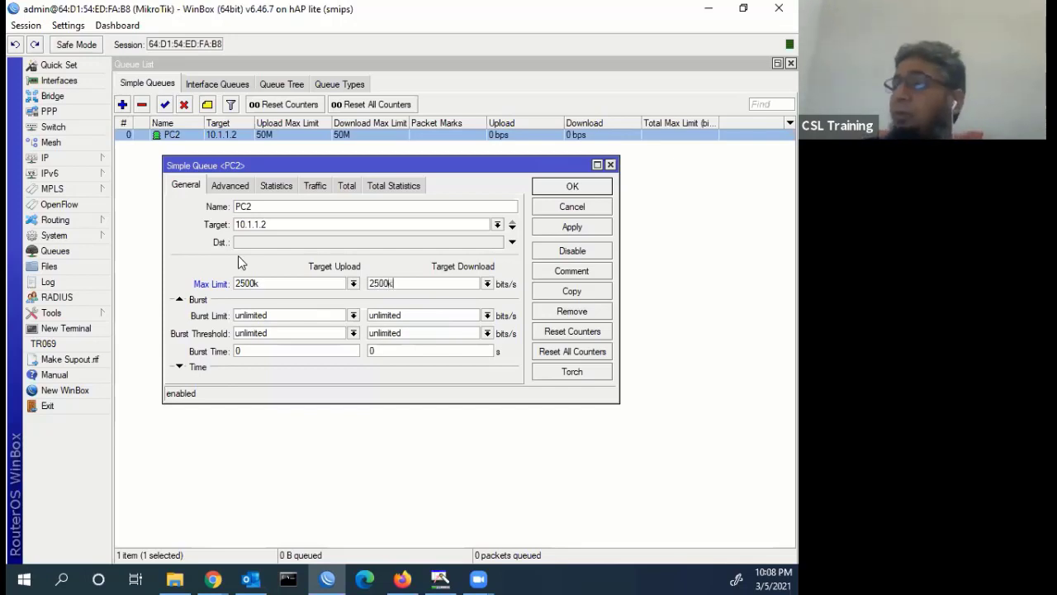
left_click(564, 231)
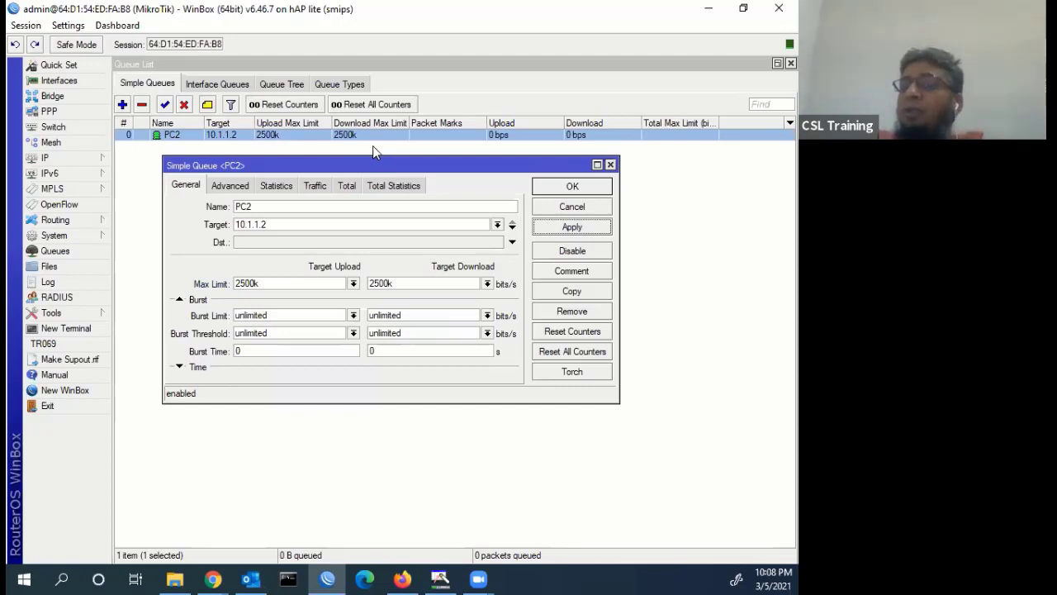
- Set the PC2 queue's upload and download max limits to 3M and save the queue
left_click(354, 283)
left_click(297, 386)
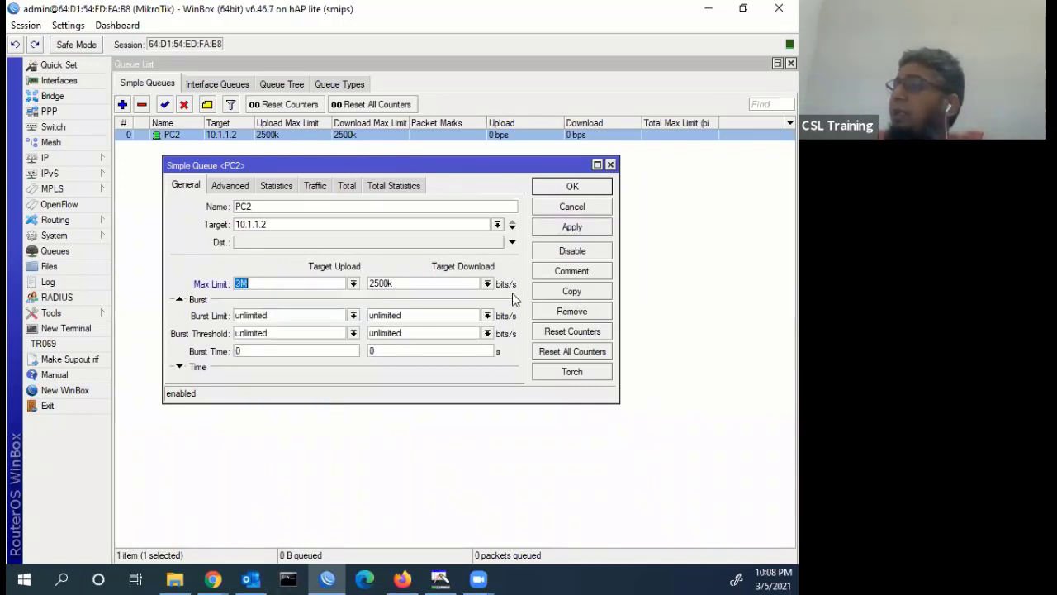
left_click(487, 284)
left_click(408, 385)
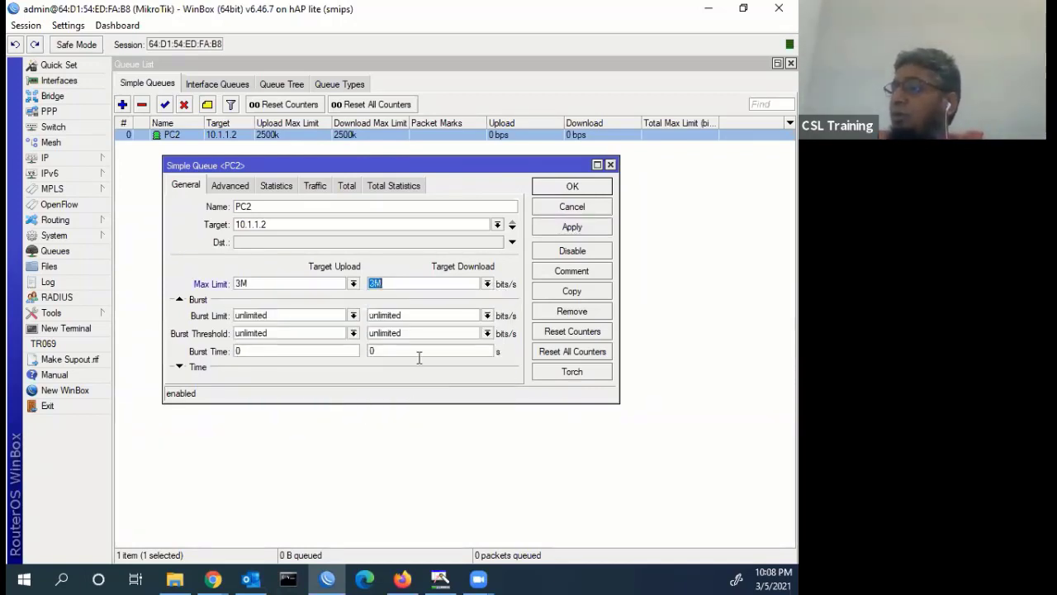
left_click(558, 228)
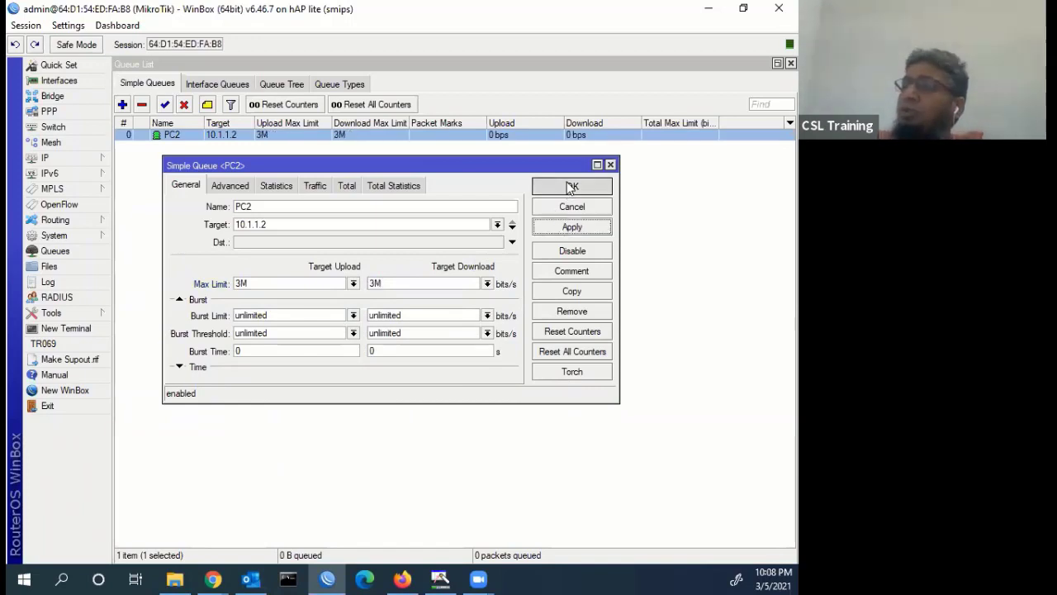
left_click(570, 188)
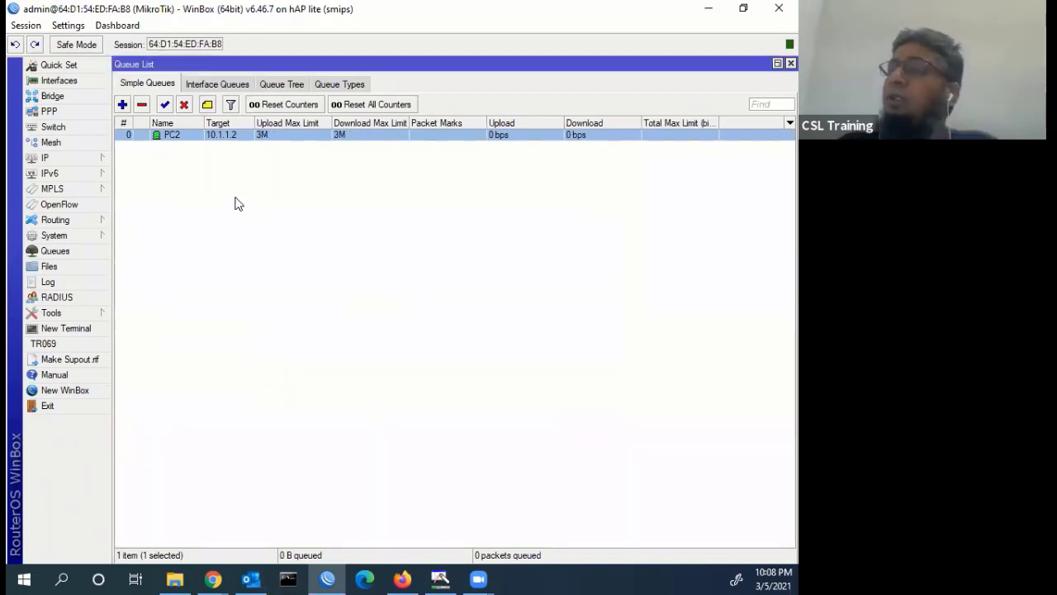
- Start a new simple queue named PC3 with target 10.1.1.3
left_click(121, 104)
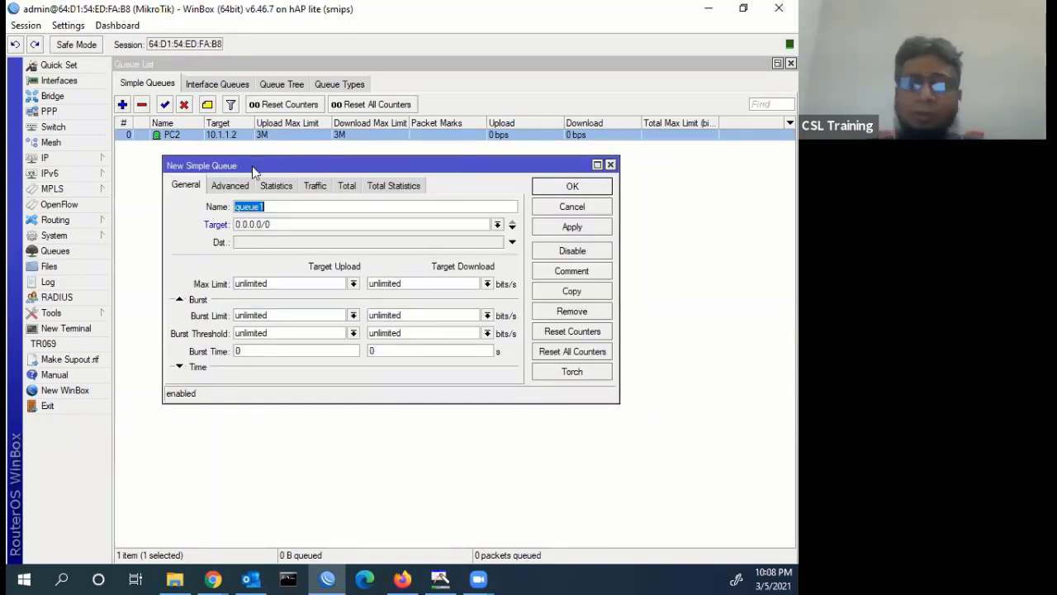
type("PC")
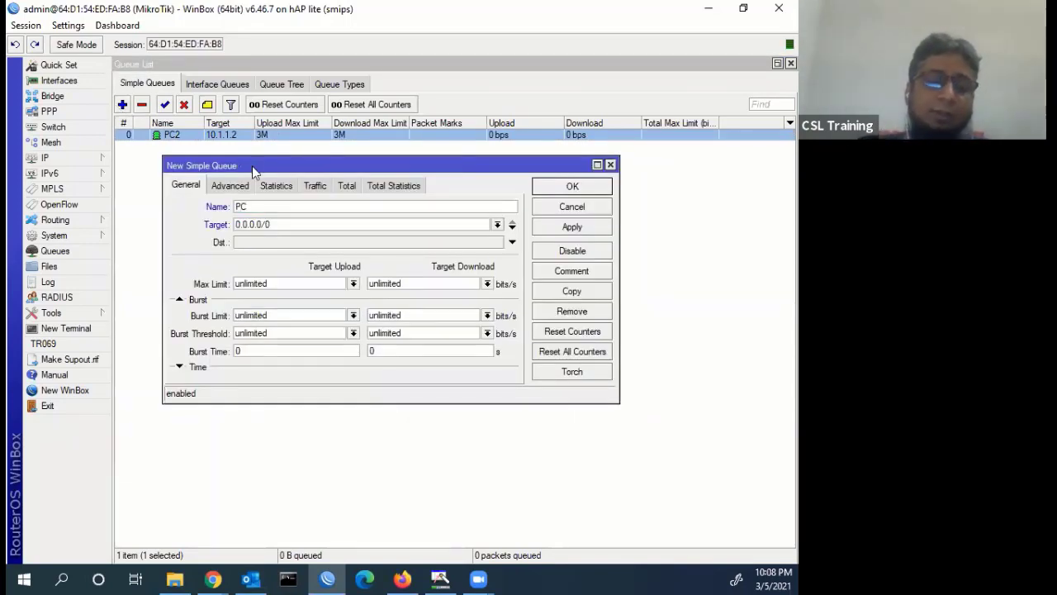
type("3")
left_click_drag(284, 225, 161, 222)
type("10.")
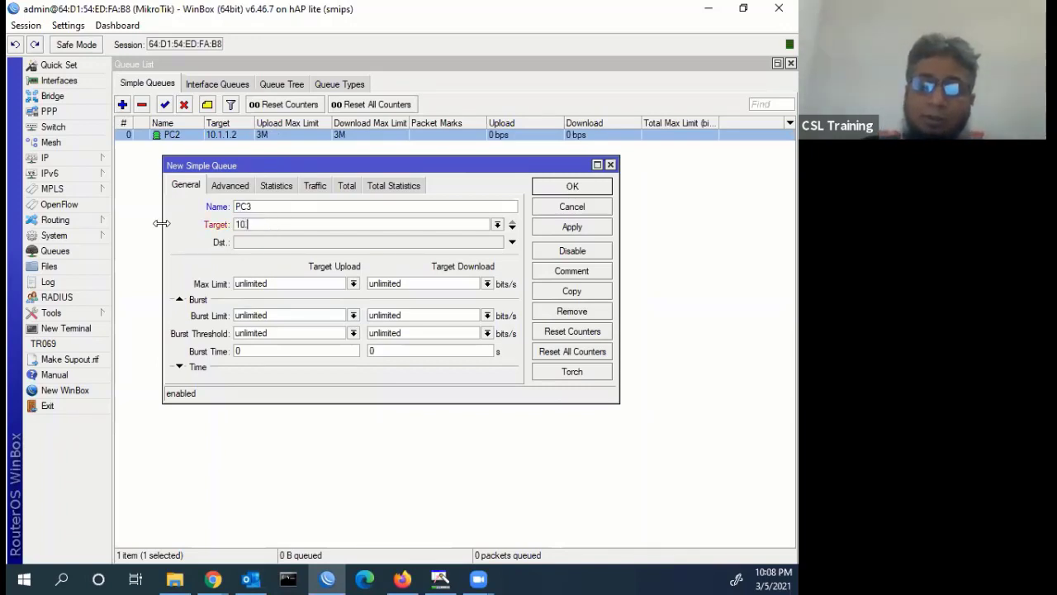
type("1.1.")
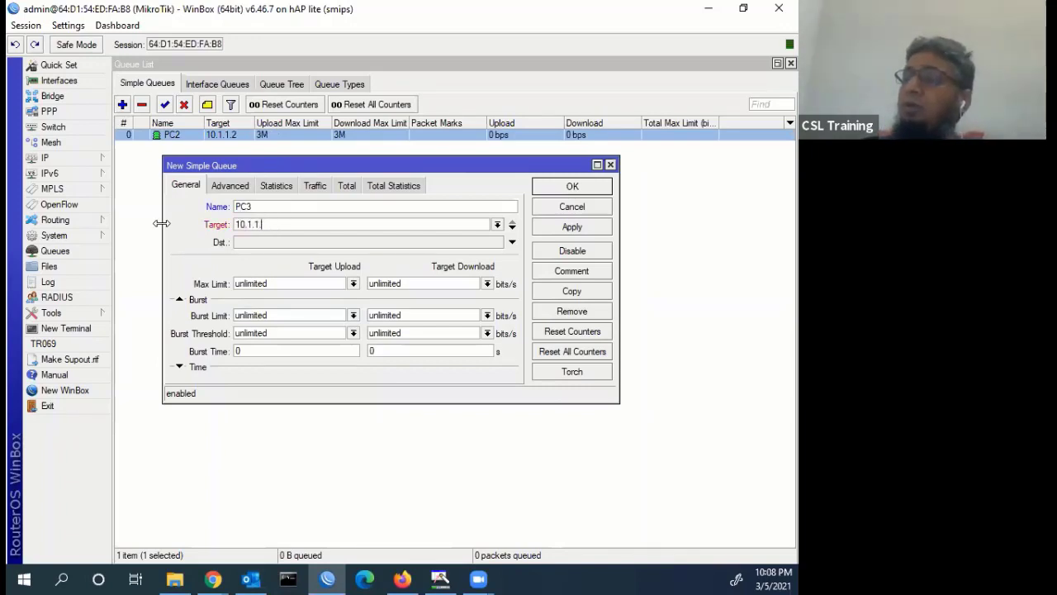
type("3")
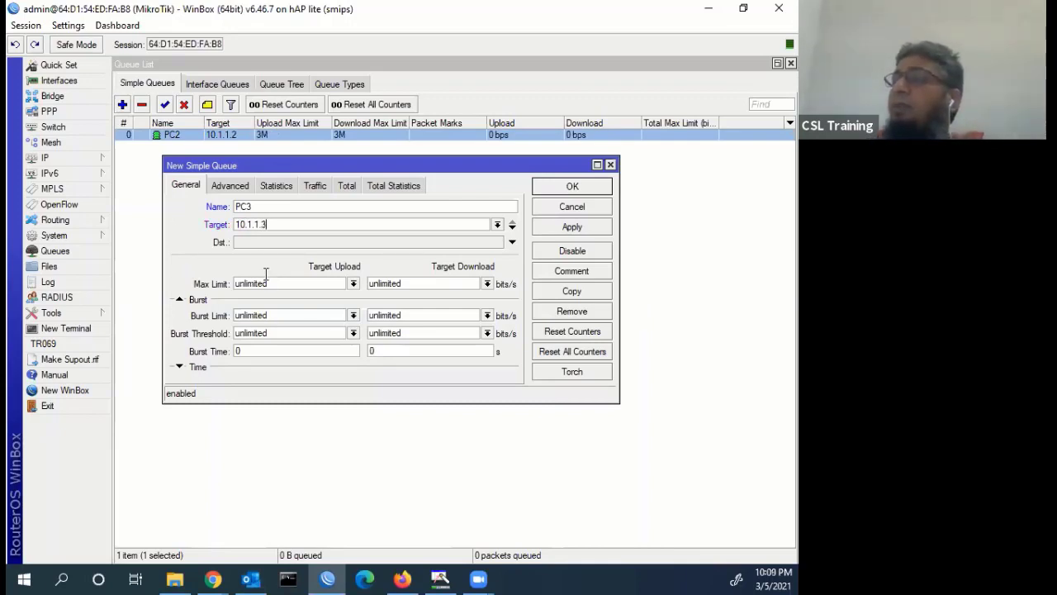
- Set the PC3 queue's upload and download max limits to 10M, save it, and select it in the queue list
left_click(353, 283)
left_click(257, 416)
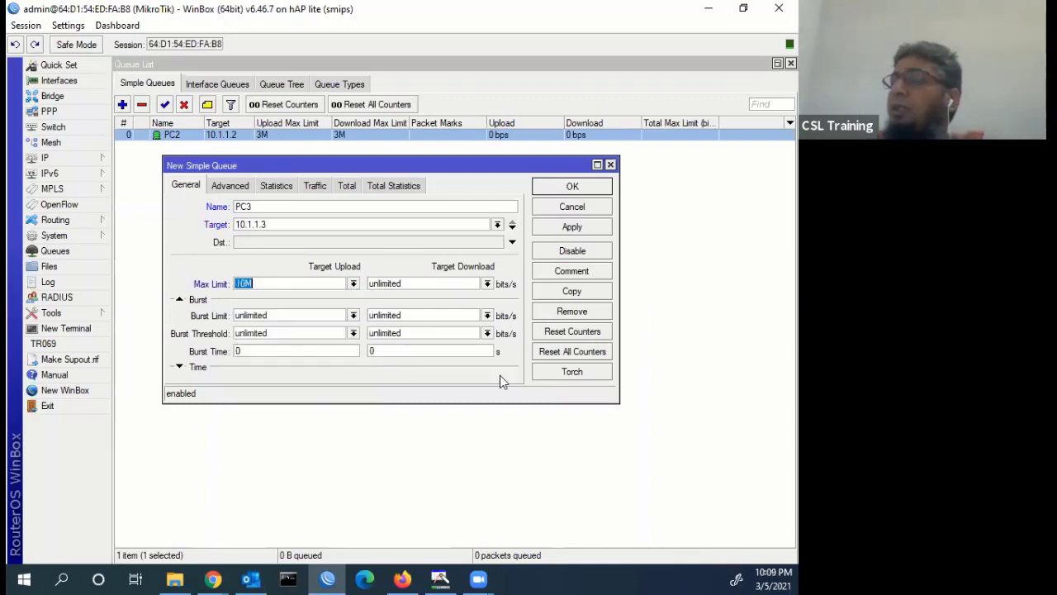
left_click(487, 283)
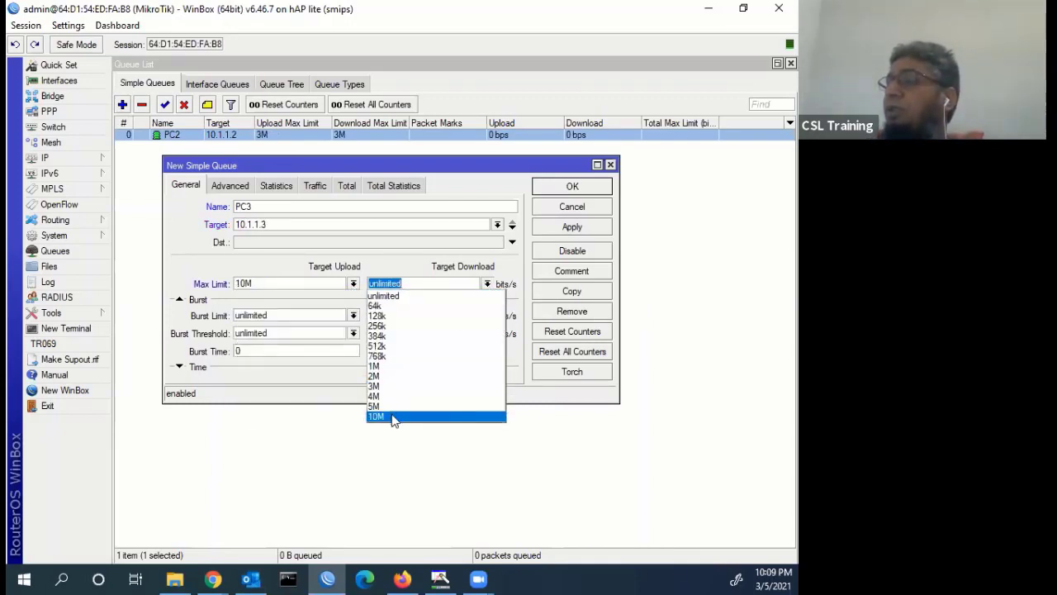
left_click(394, 417)
left_click(586, 231)
left_click(588, 187)
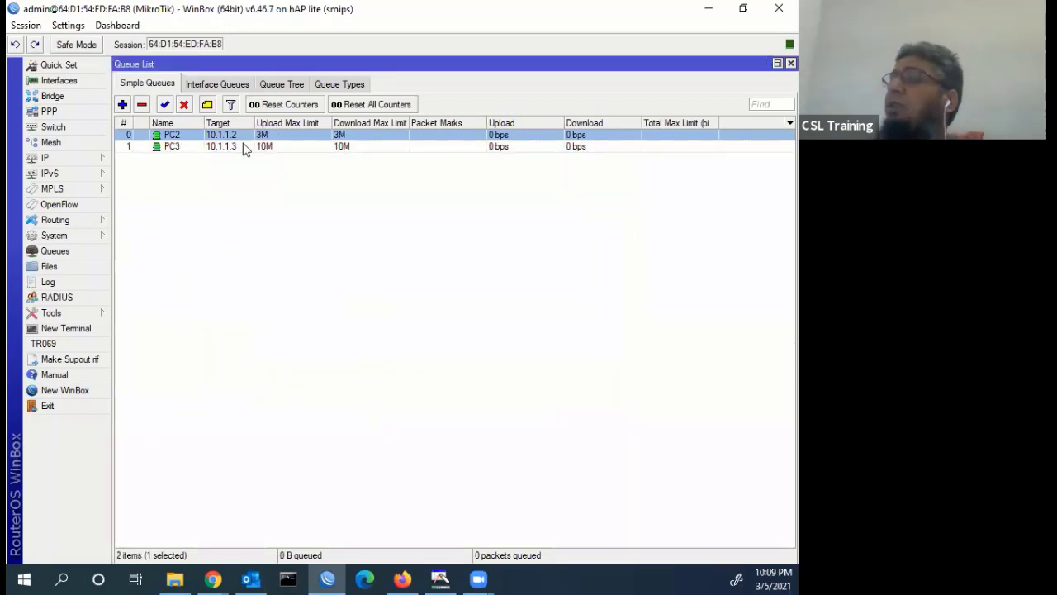
left_click(248, 147)
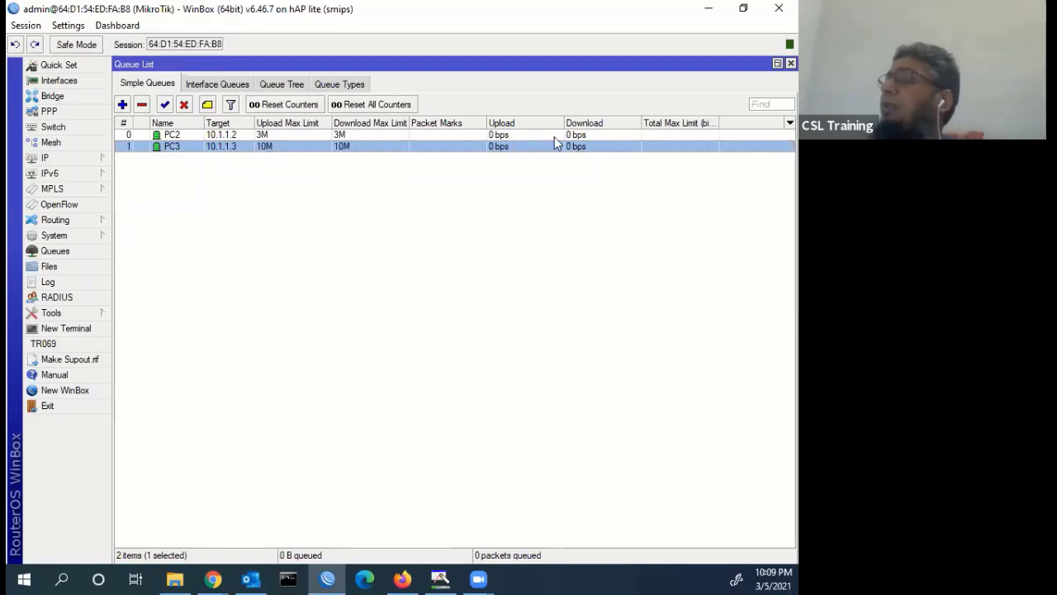
- Start another simple queue named PC4 with target 10.1.1.4
left_click(122, 105)
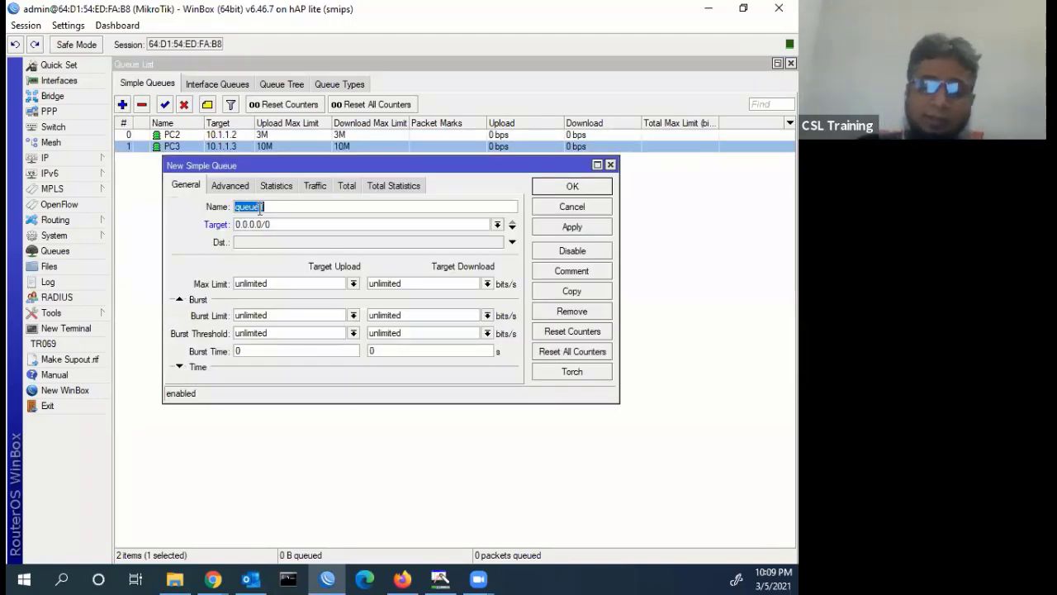
type("PC4")
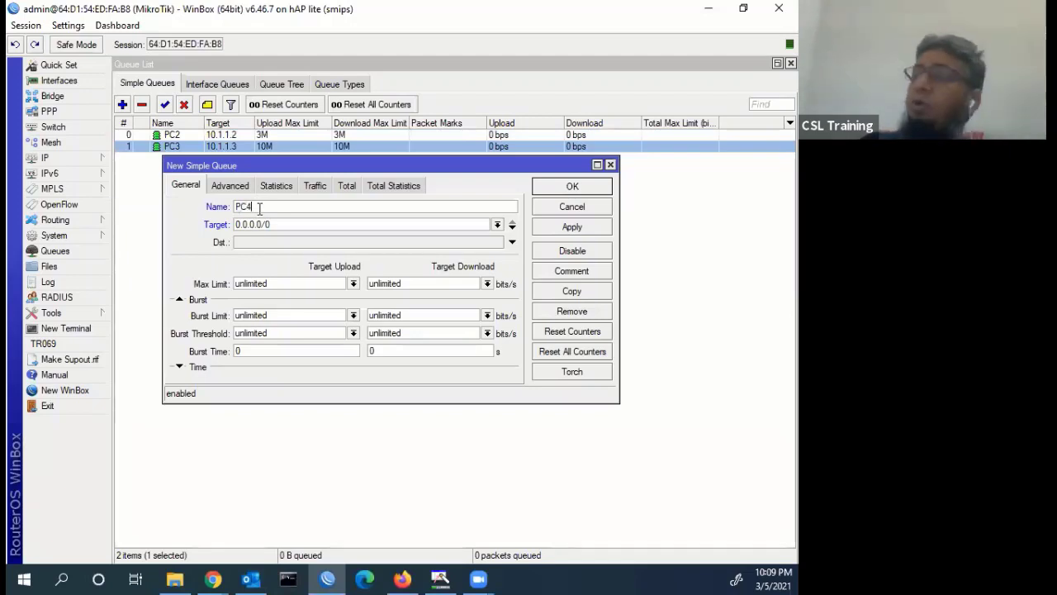
key("Tab")
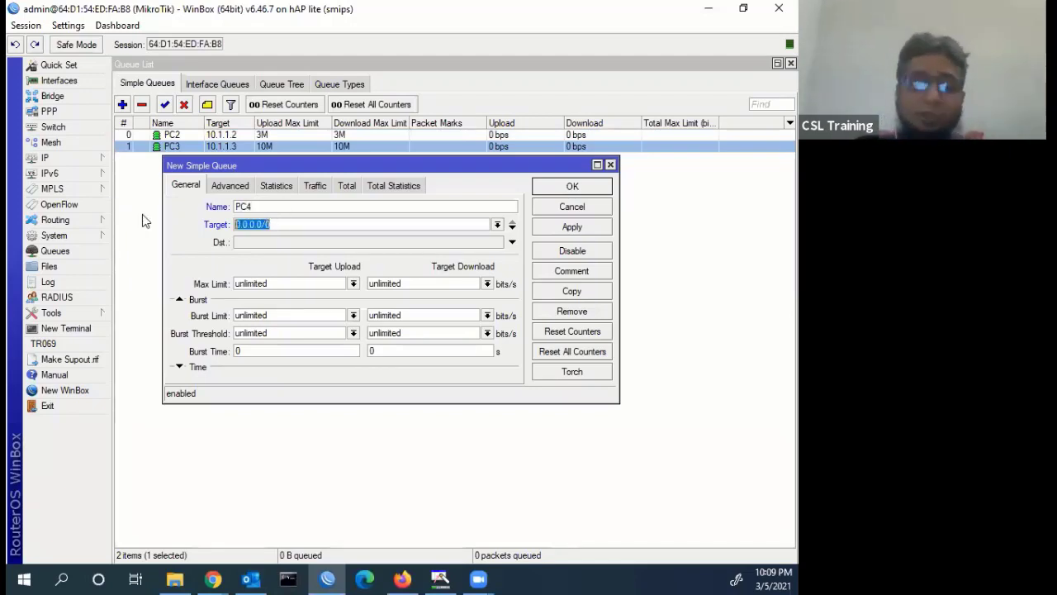
type("10.1.1.")
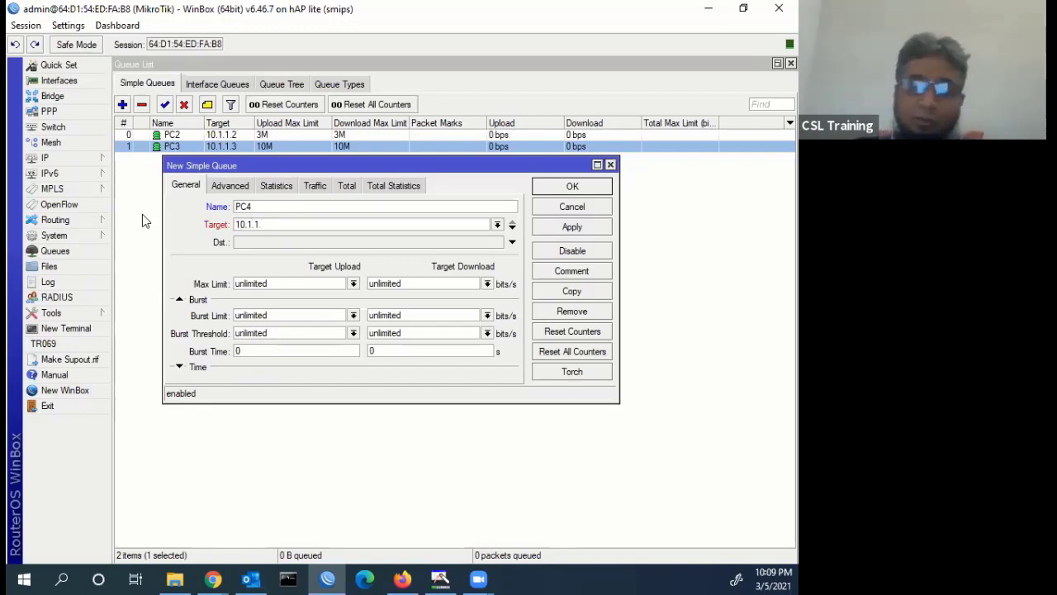
type("4")
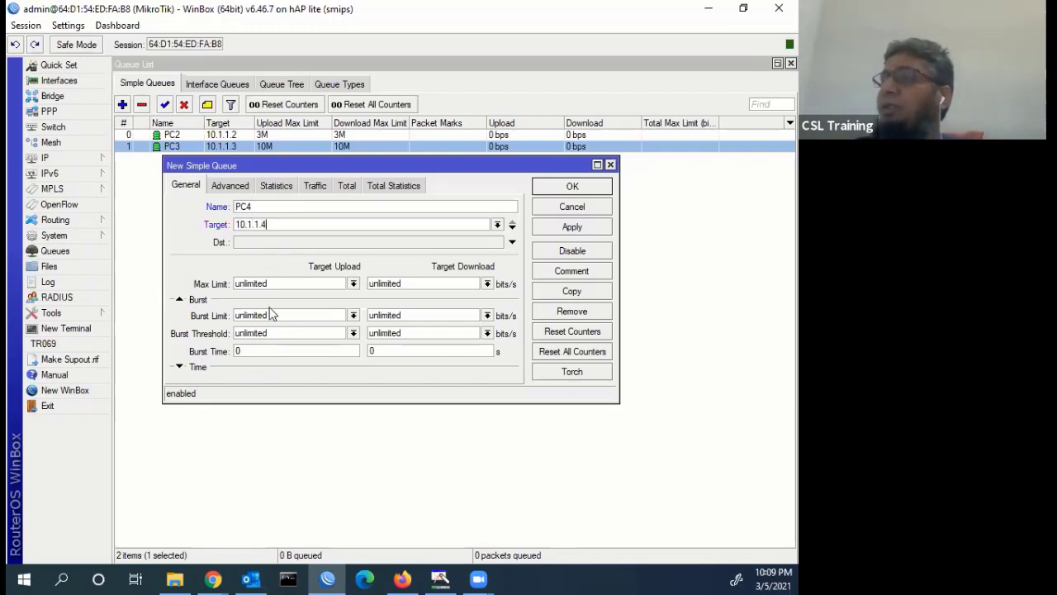
- Set the PC4 queue's upload and download max limits to 5M and save the queue
left_click(354, 283)
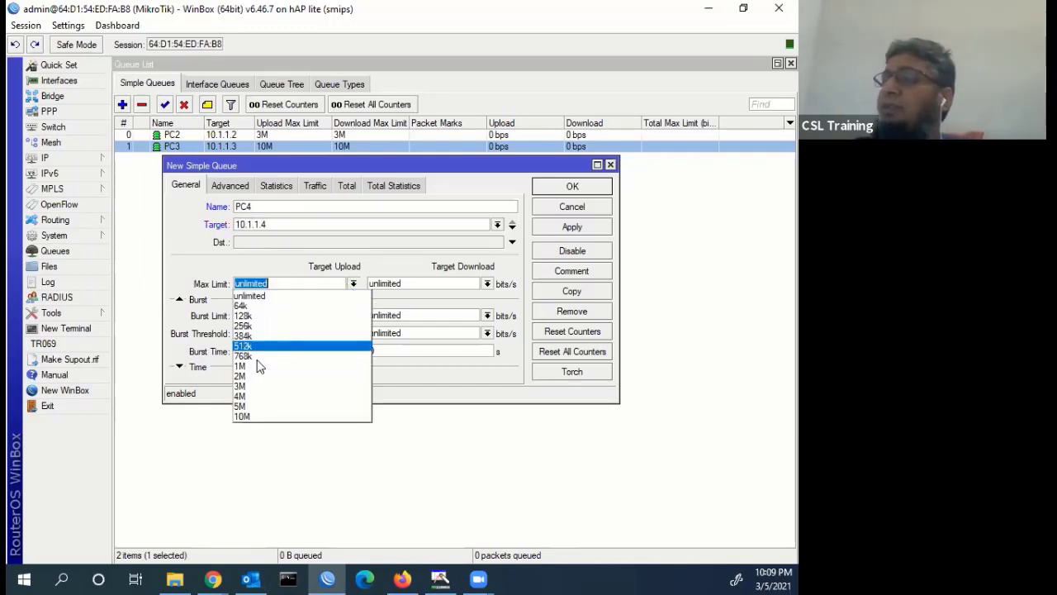
left_click(254, 407)
left_click(488, 283)
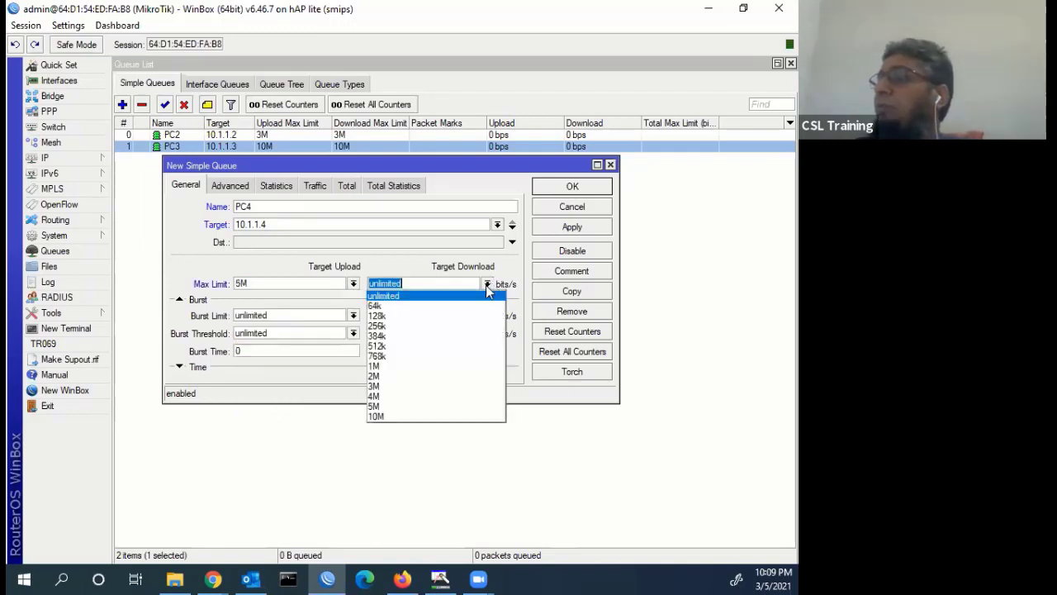
left_click(396, 406)
left_click(570, 227)
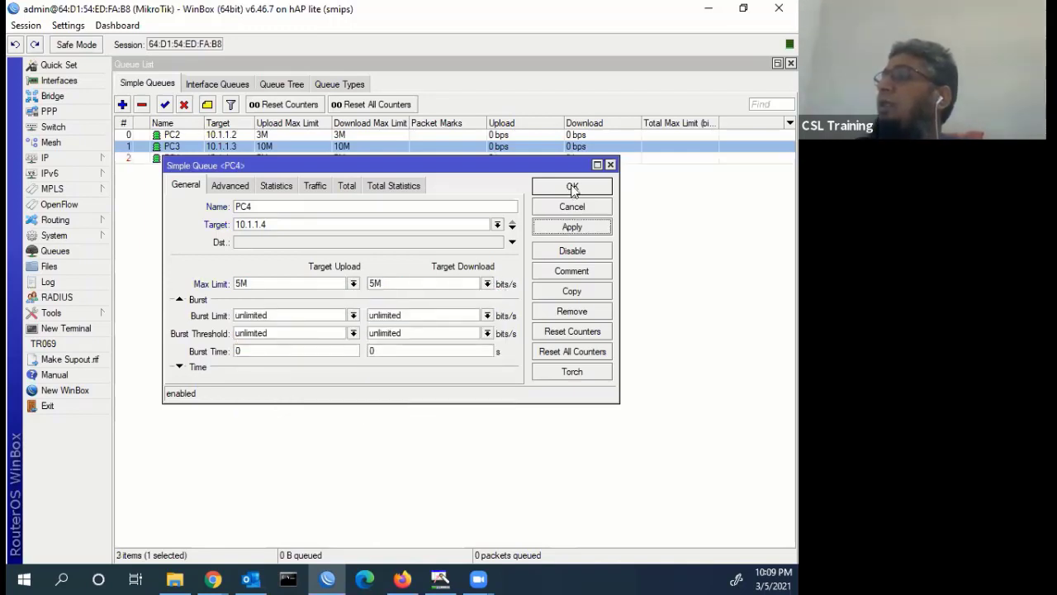
left_click(573, 186)
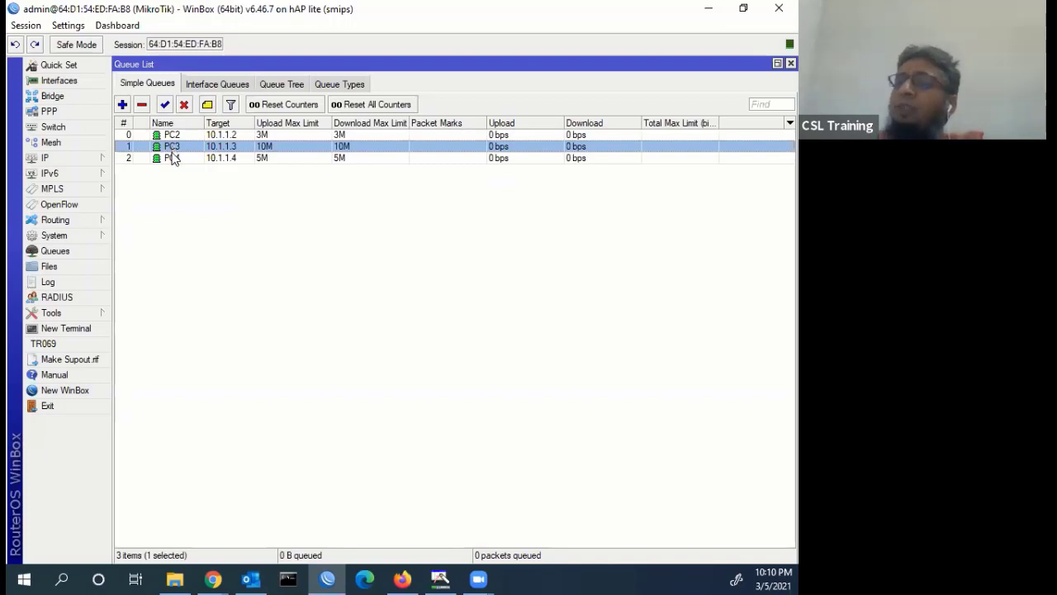
- Check the time, date and time zone in the router's system clock settings and close them
left_click(80, 235)
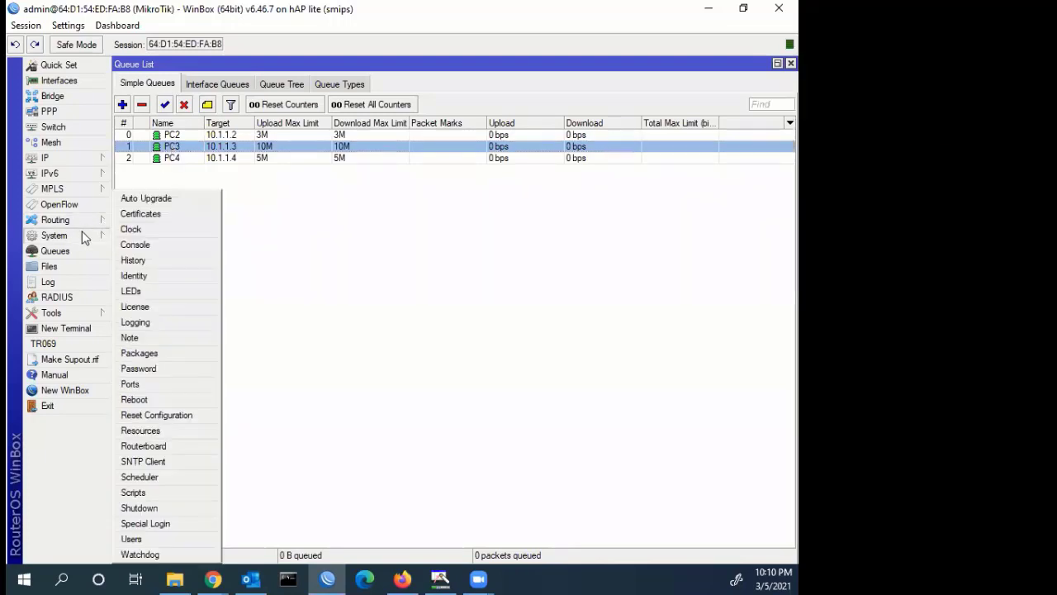
left_click(139, 229)
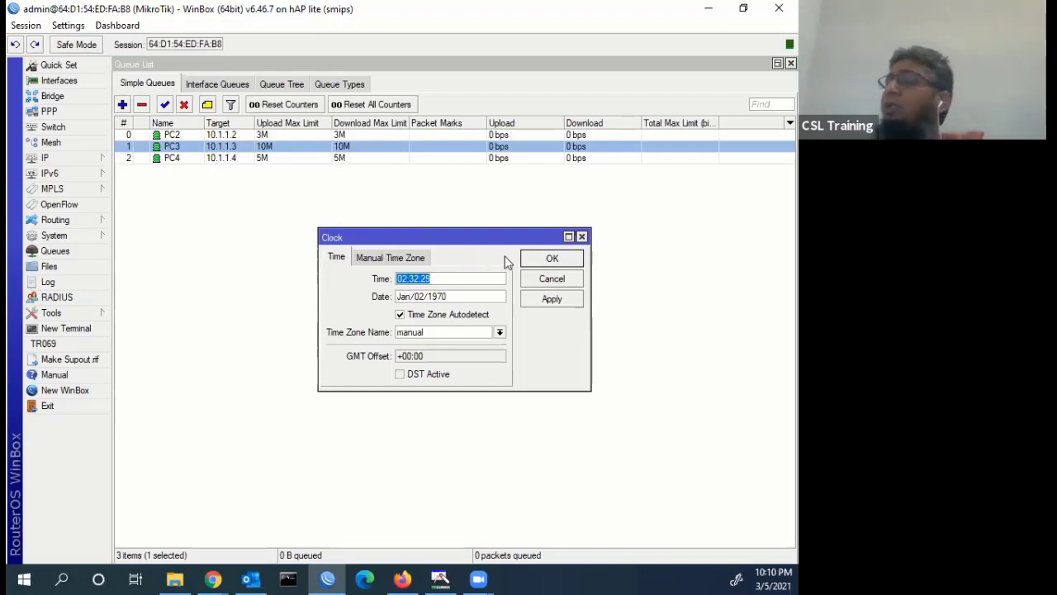
left_click(582, 237)
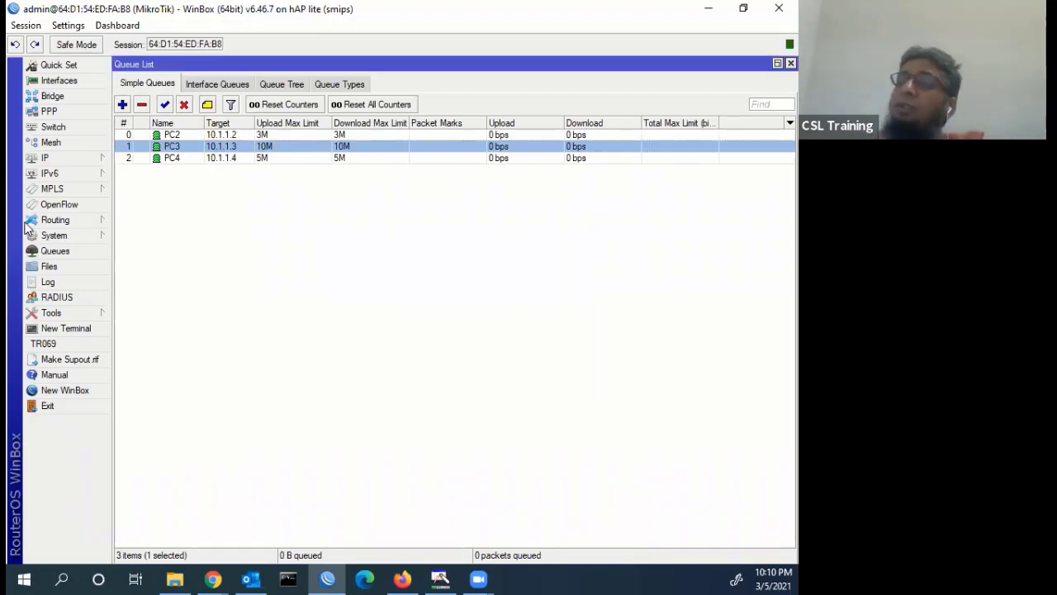
- Enable the SNTP client with time.windows.com as the primary NTP server, apply the settings and close them
left_click(71, 237)
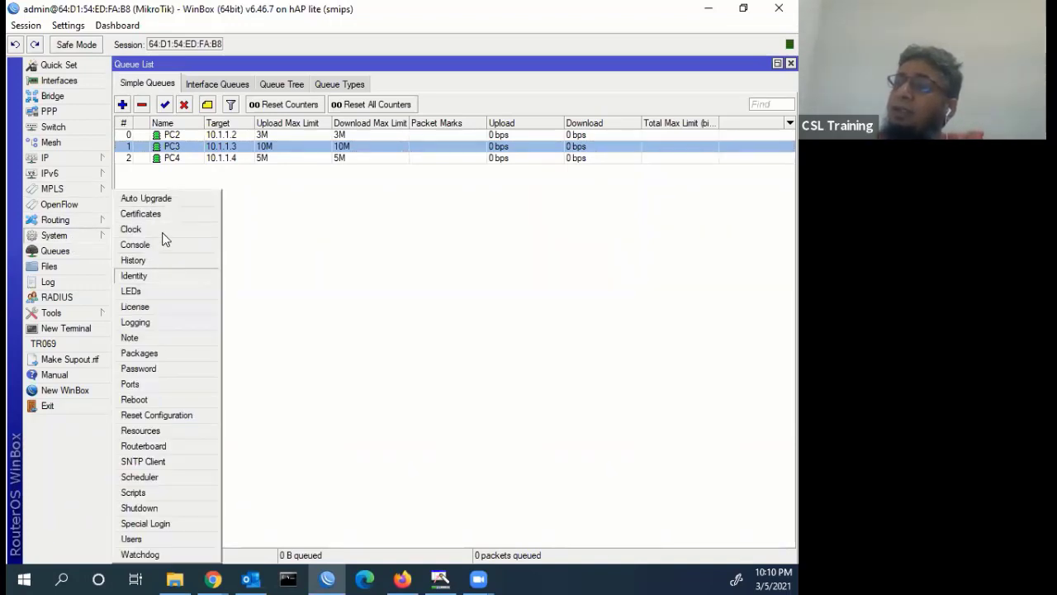
left_click(149, 460)
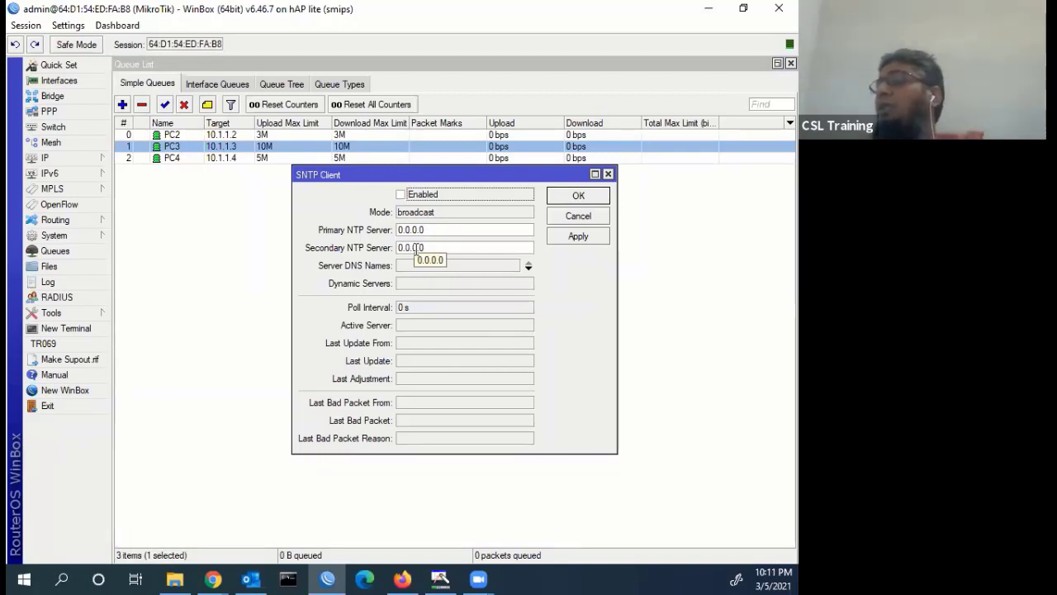
left_click(401, 196)
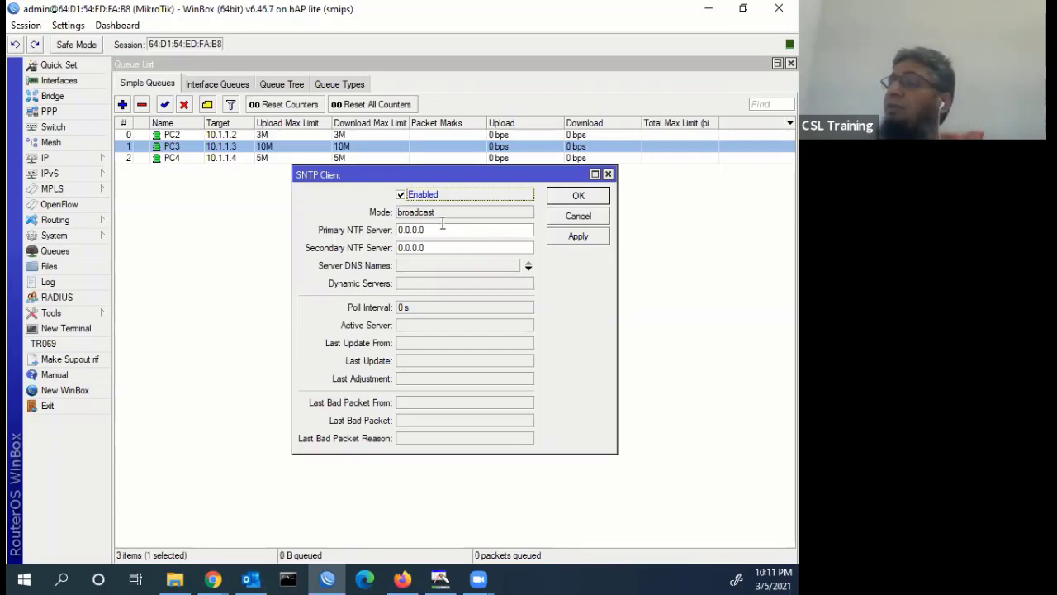
left_click(422, 230)
left_click_drag(422, 230, 373, 232)
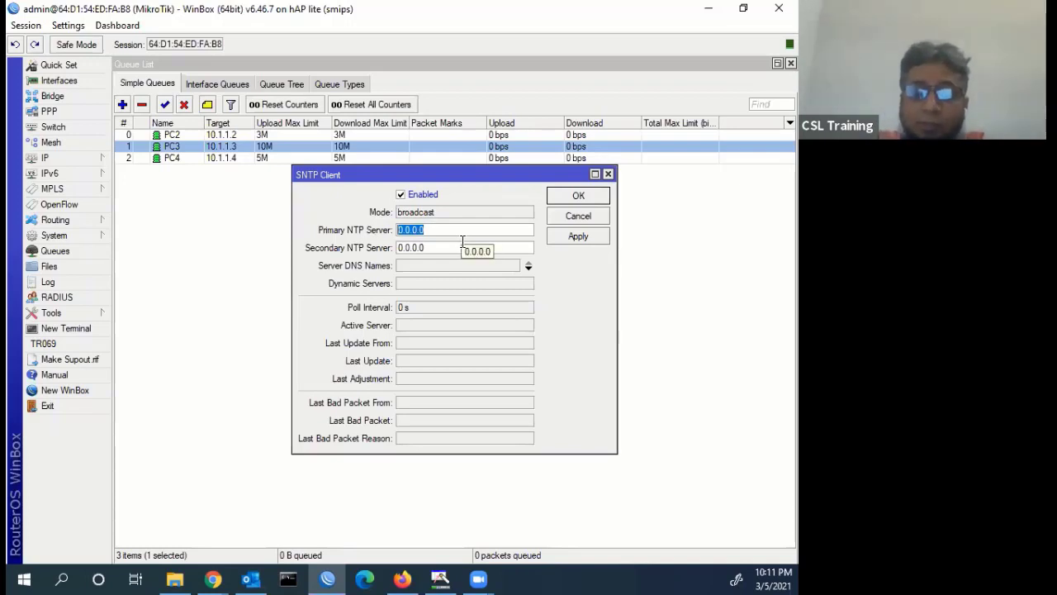
type("time.w")
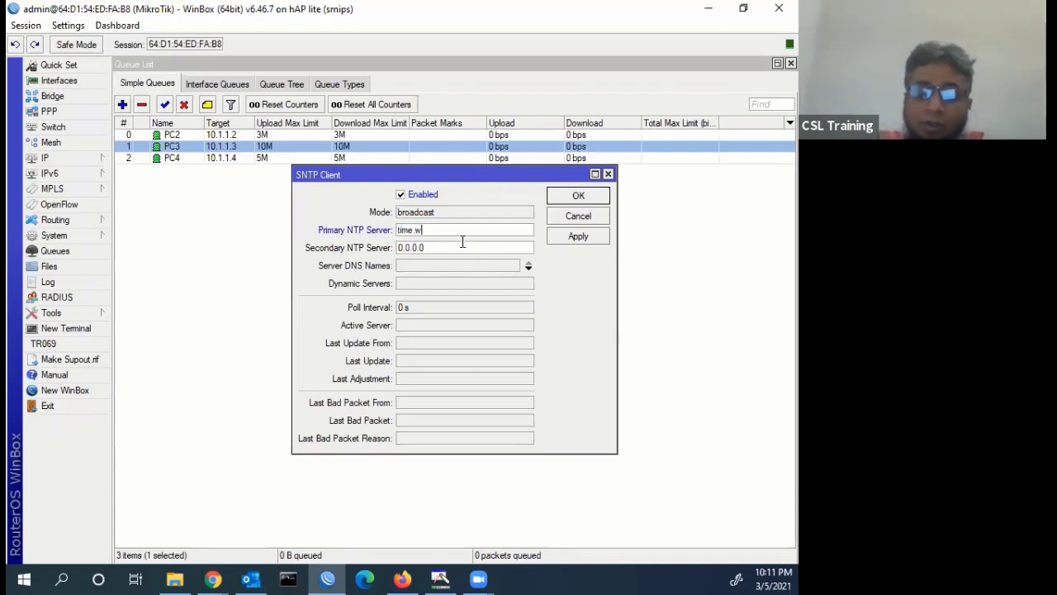
type("indows")
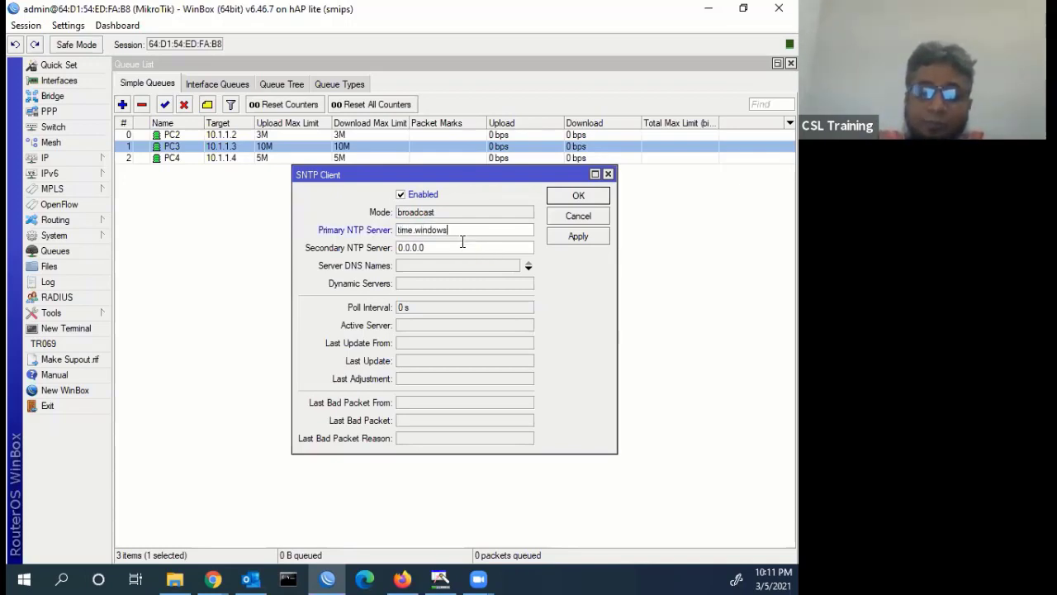
type(".com")
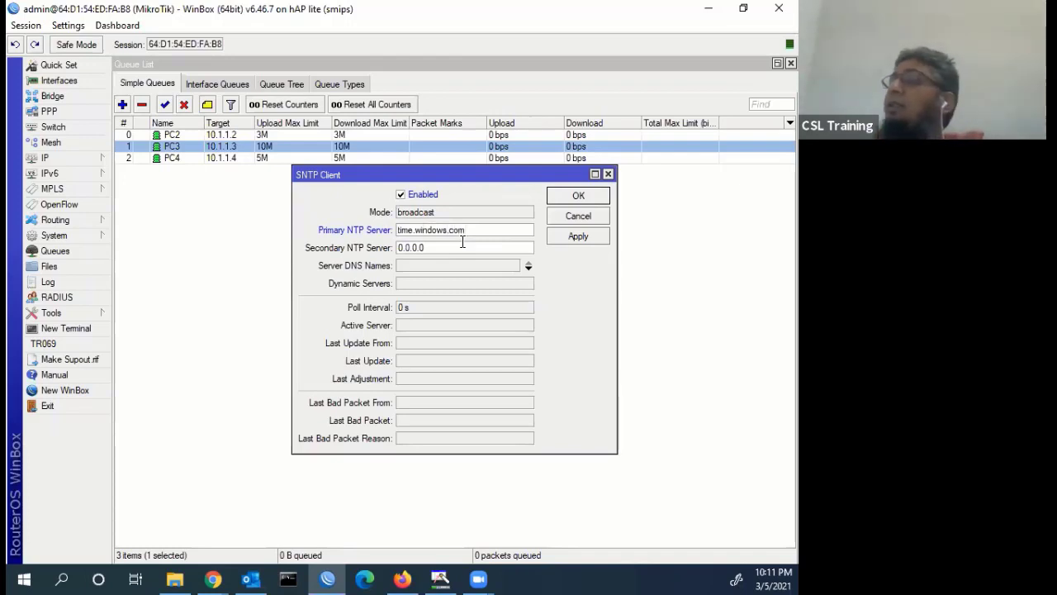
left_click(575, 235)
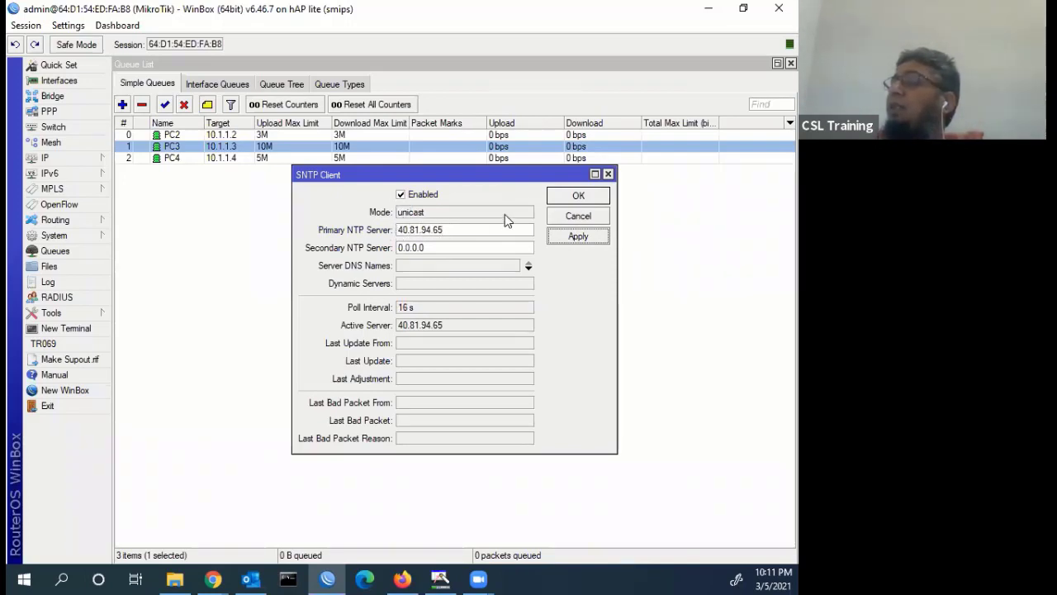
left_click(558, 196)
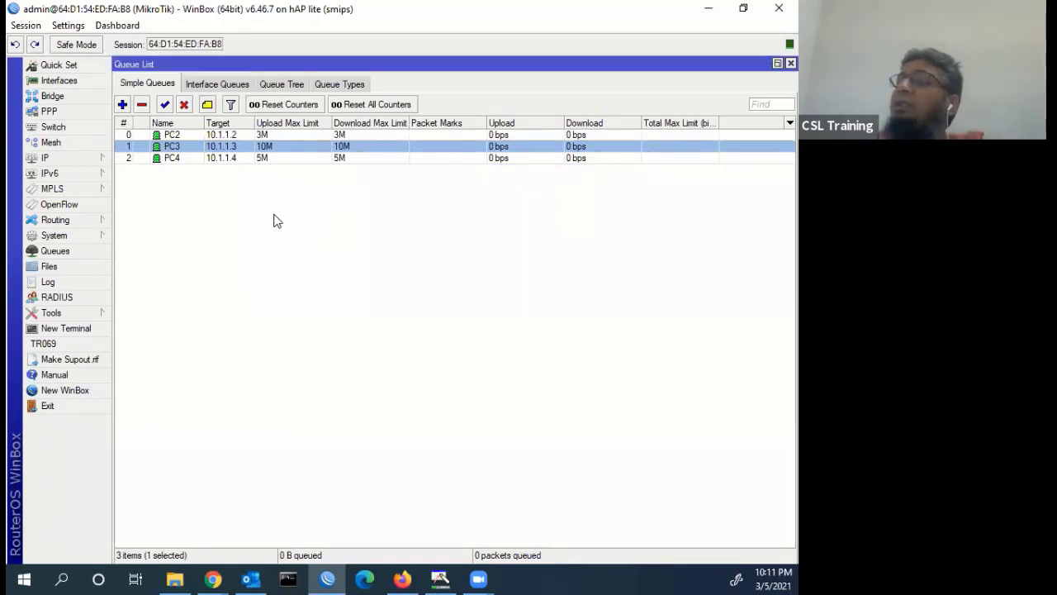
- Set the router clock's manual time zone to +06:00 and apply it
left_click(71, 235)
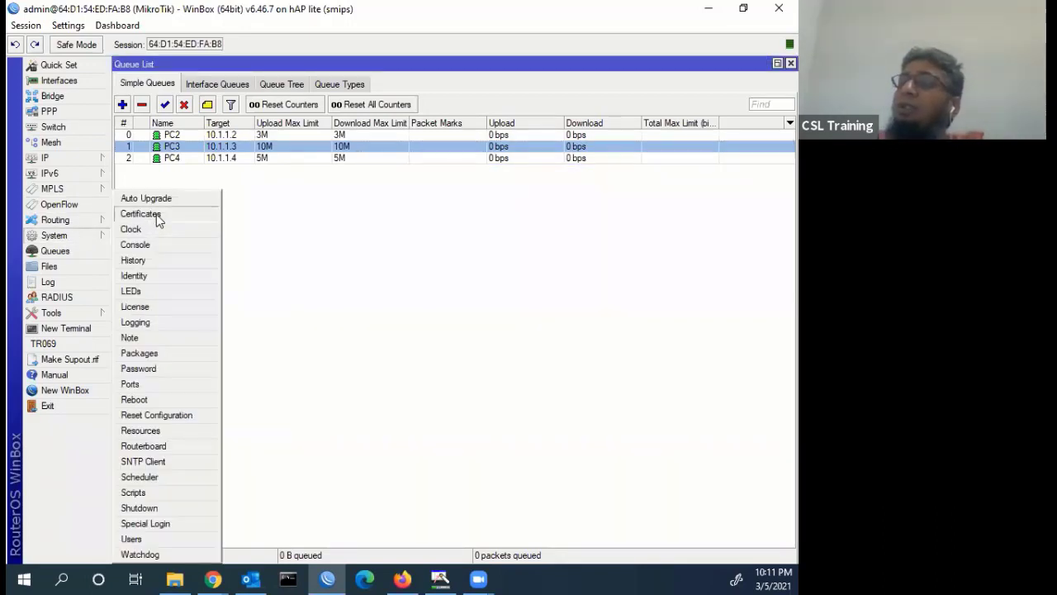
left_click(157, 226)
left_click_drag(464, 241, 379, 197)
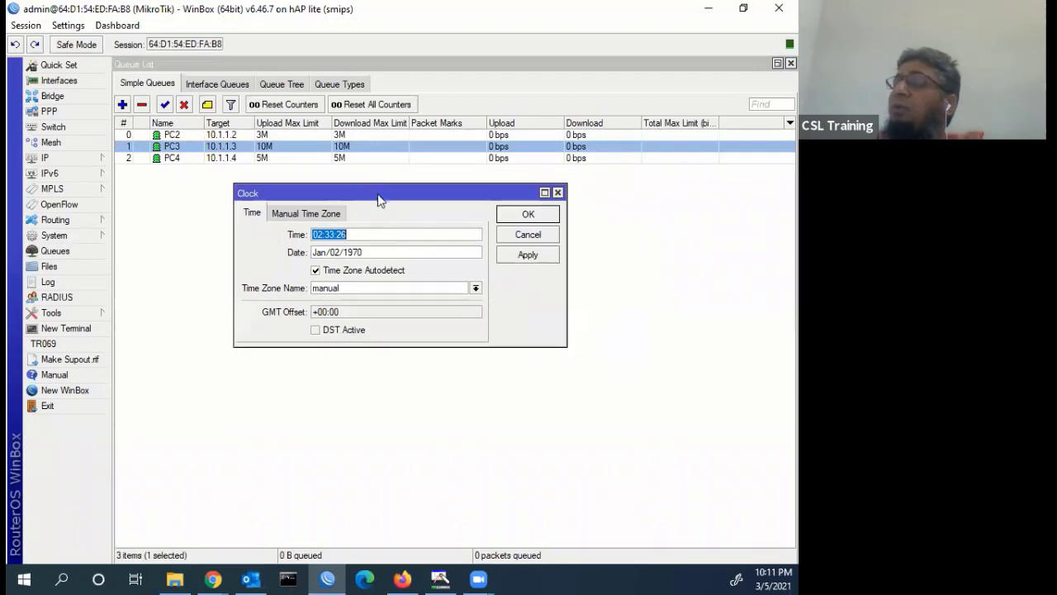
left_click(303, 216)
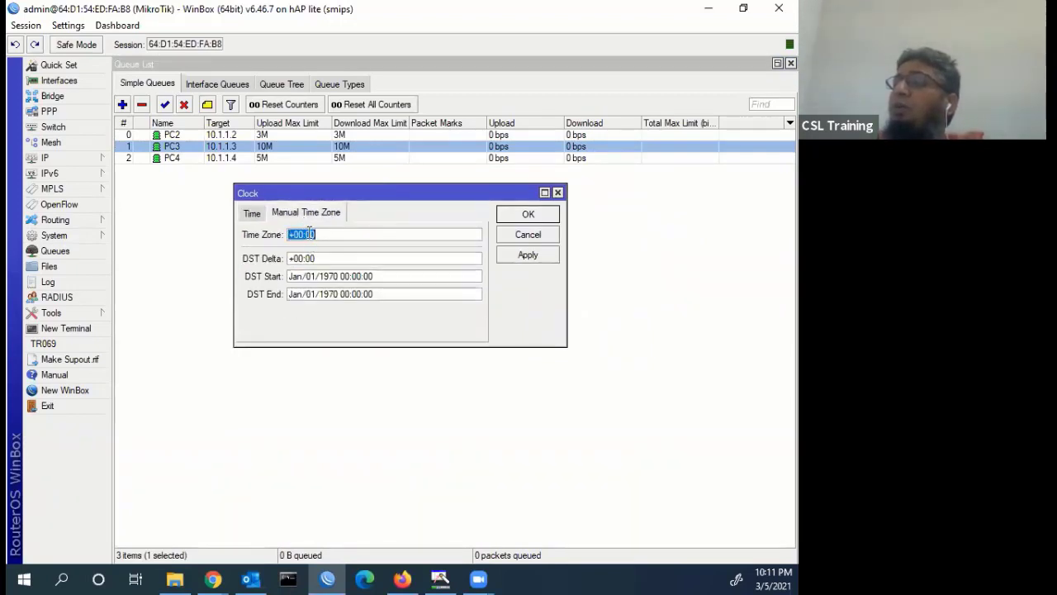
left_click(305, 234)
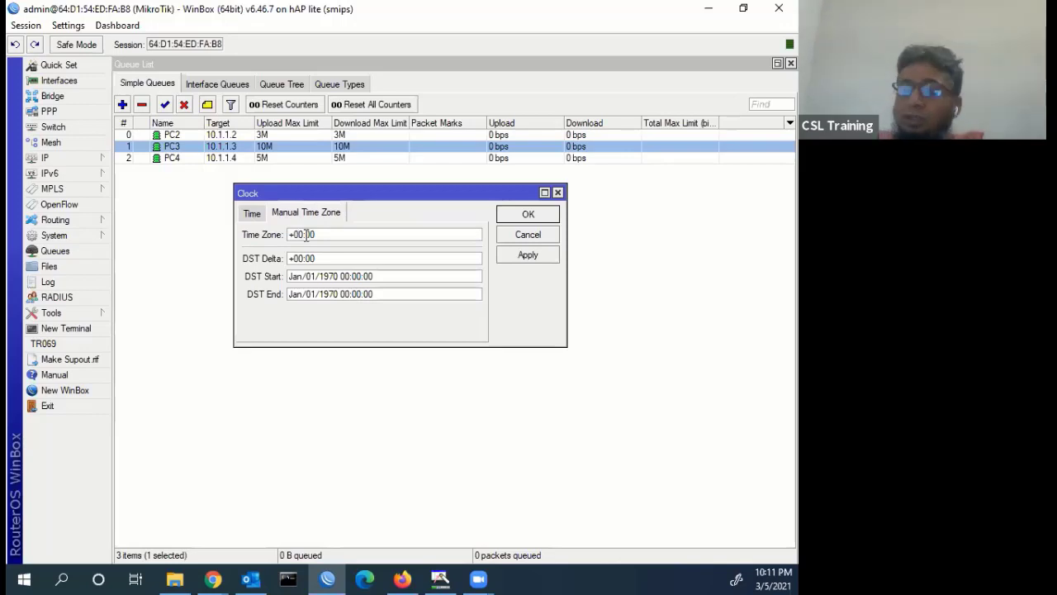
key("BackSpace")
type("6")
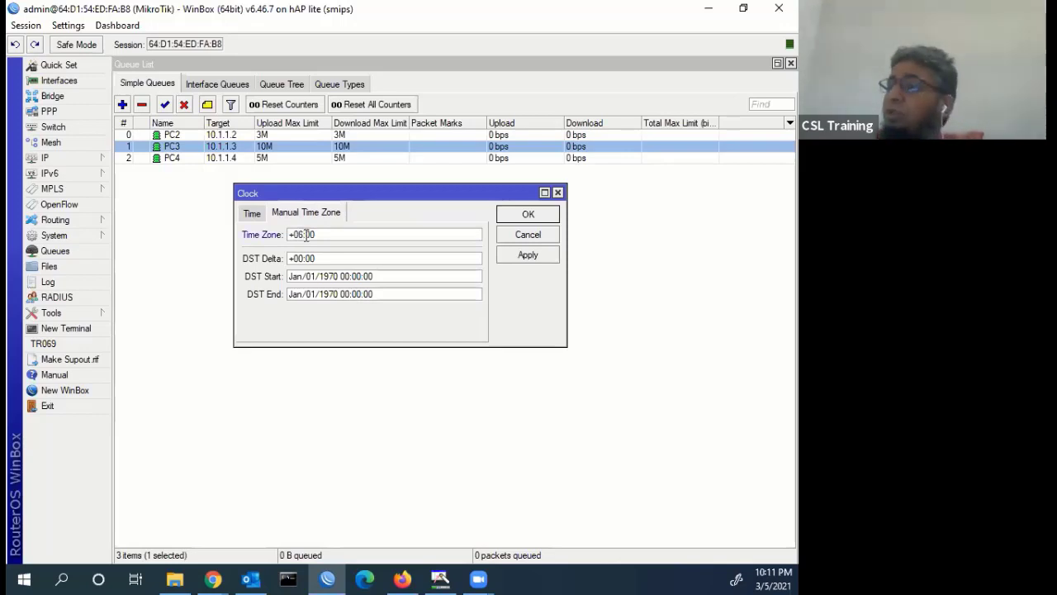
left_click(516, 255)
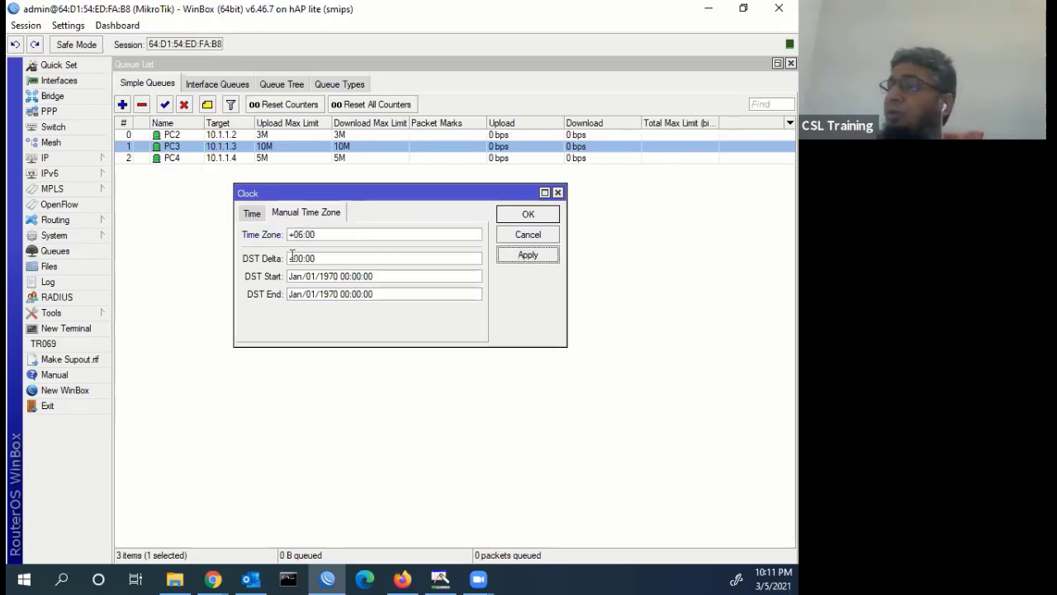
- Set the hour of the router's clock time to 10 and the minutes to 12
left_click(251, 213)
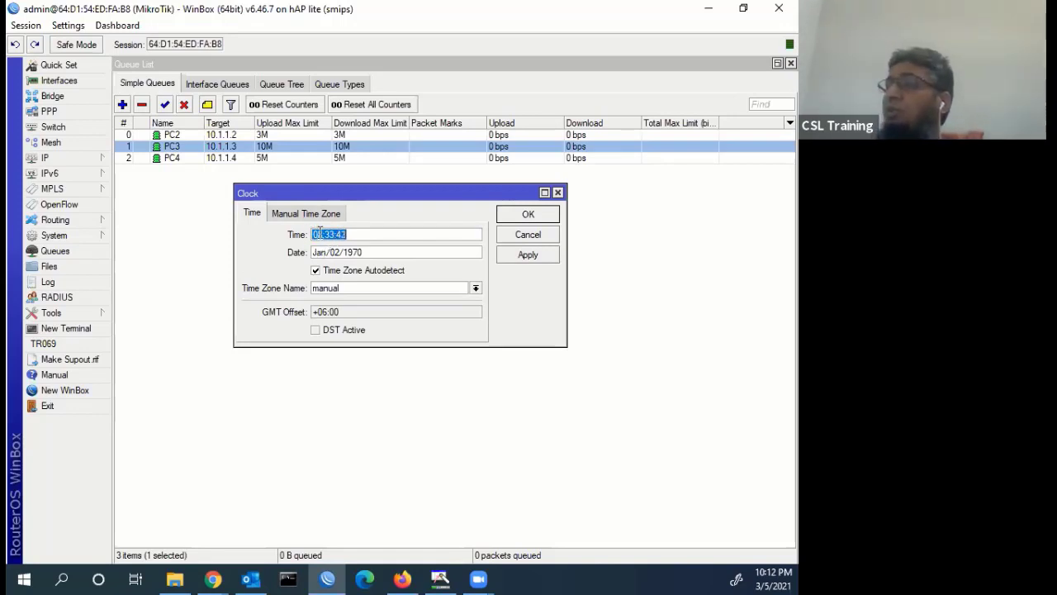
double_click(315, 235)
type("10")
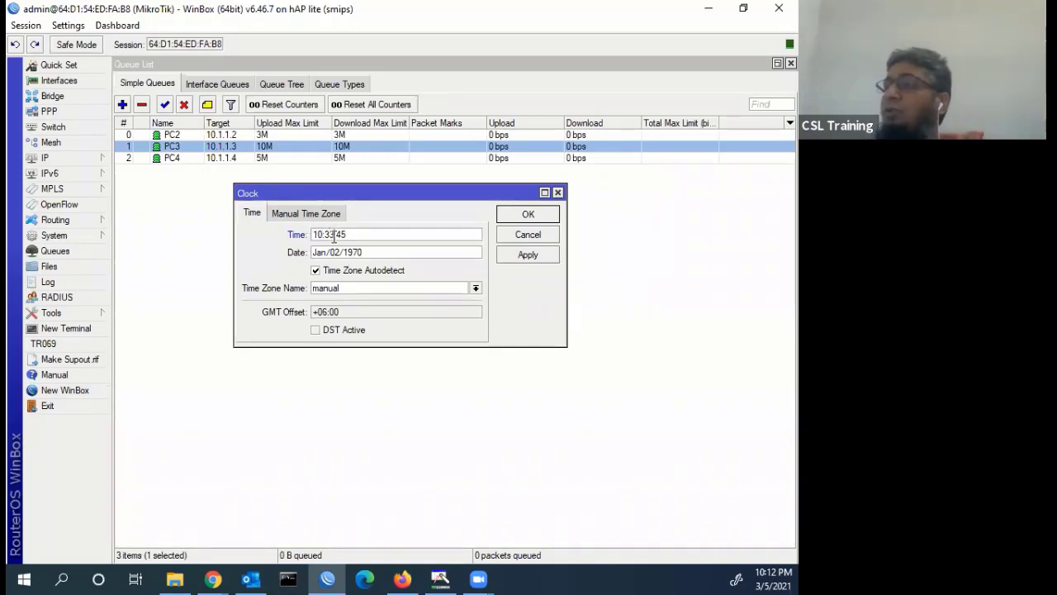
double_click(329, 234)
type("12")
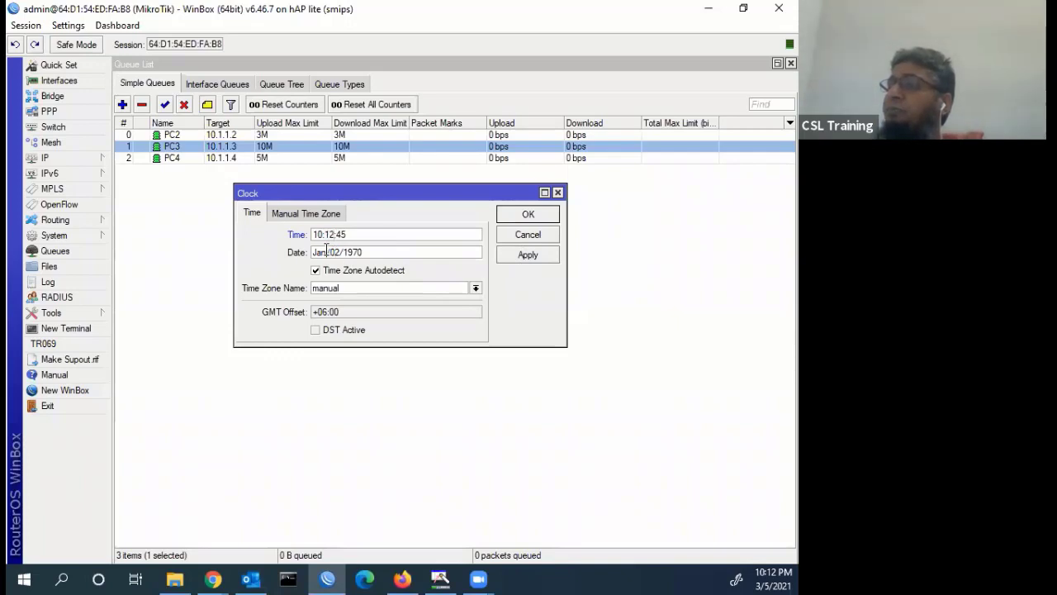
- Set the router's clock date to mar/05/2021, then apply and save the clock settings
double_click(322, 252)
type("mar")
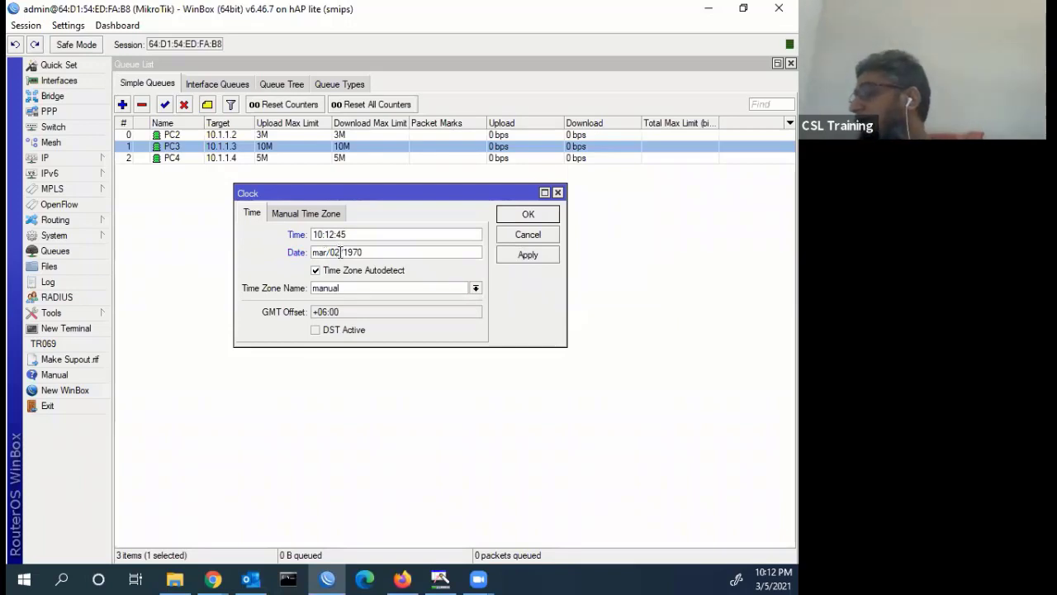
double_click(340, 252)
type("05")
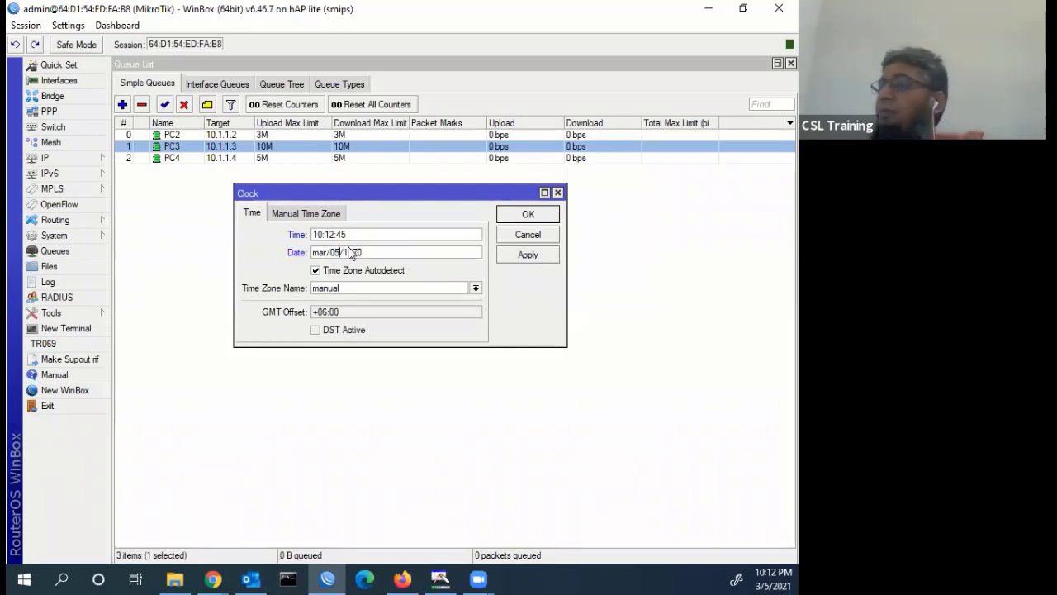
key("BackSpace")
key("BackSpace")
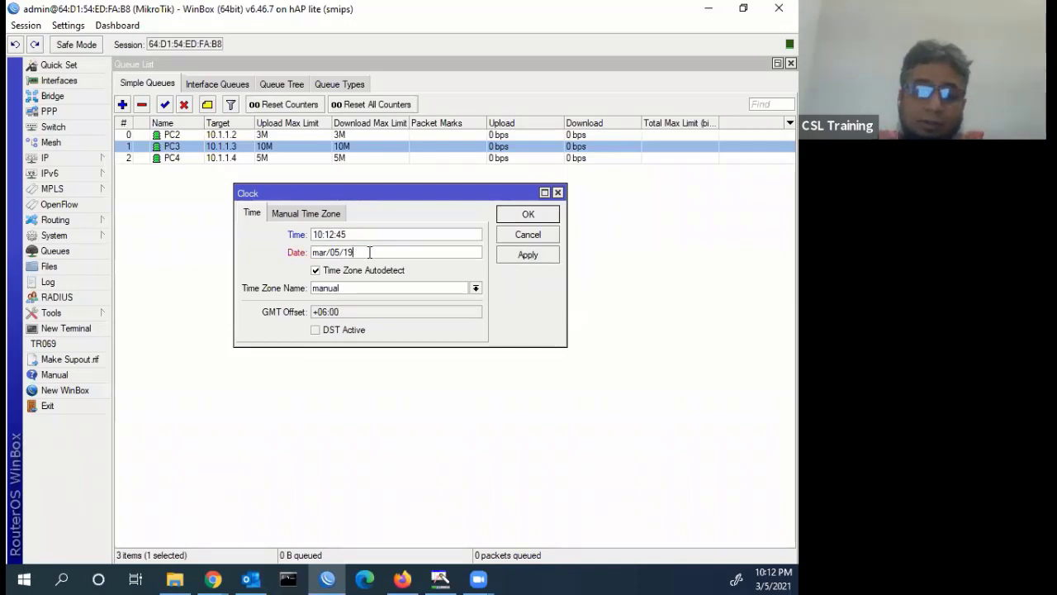
type("202")
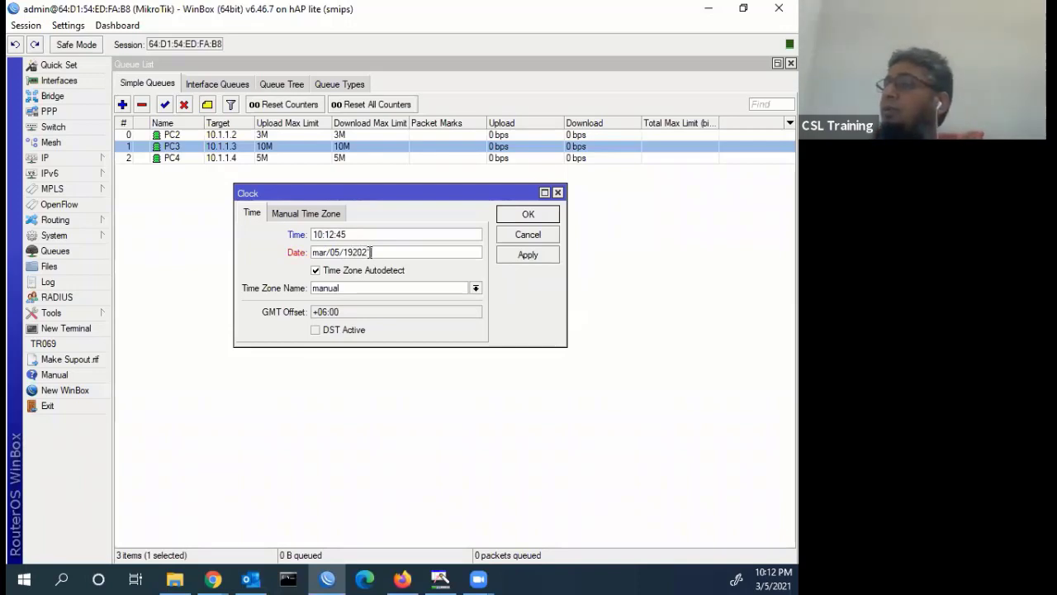
type("1")
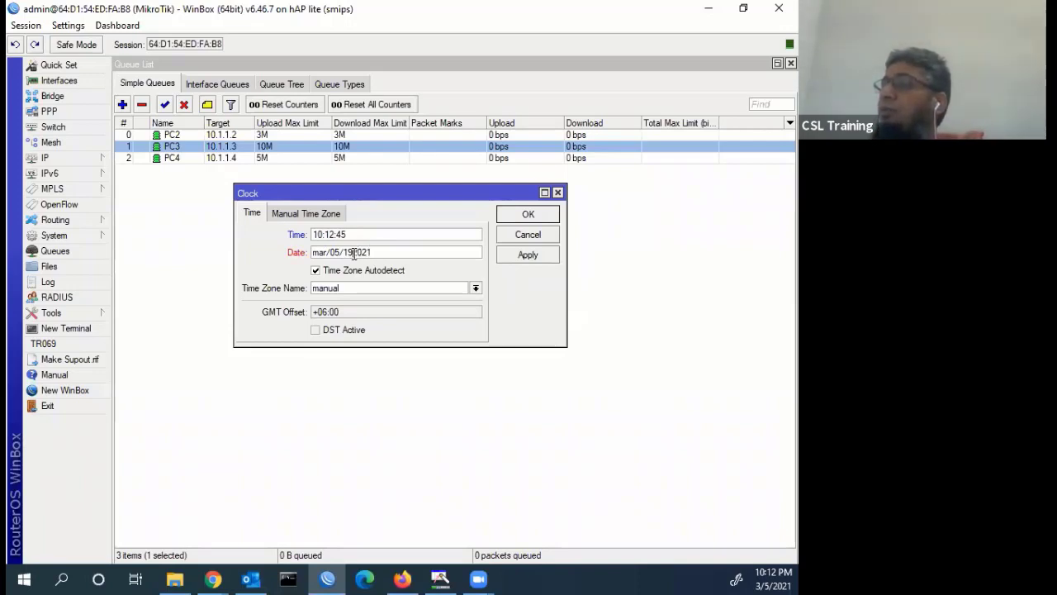
key("BackSpace")
key("BackSpace")
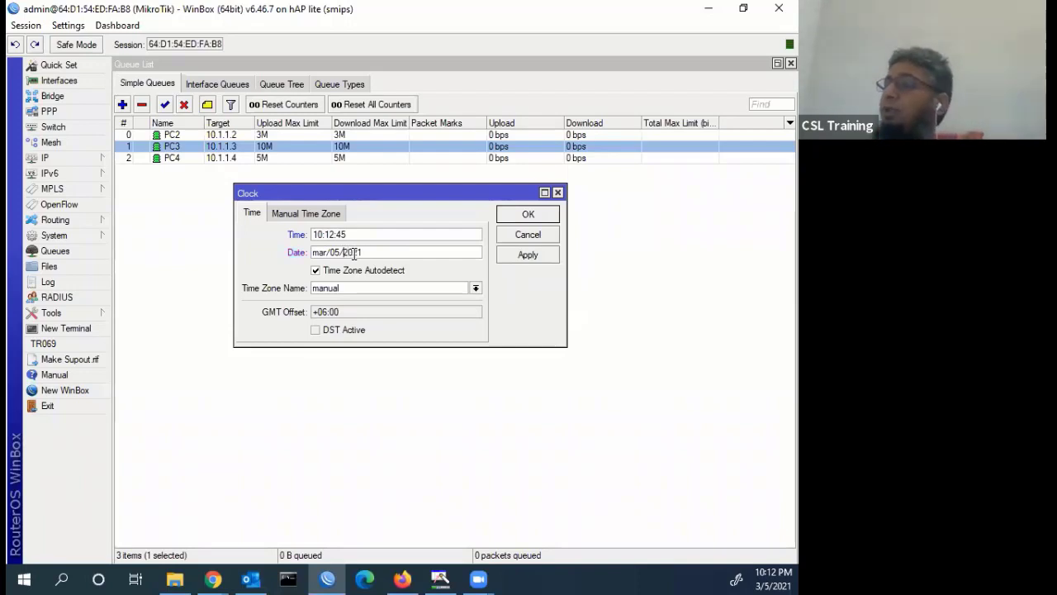
left_click(546, 257)
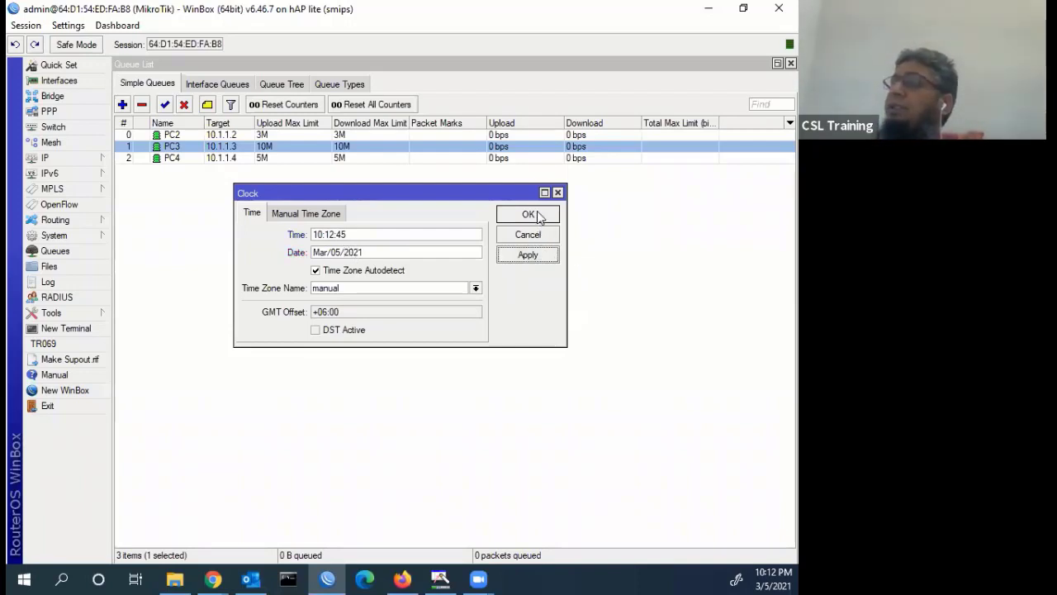
left_click(528, 215)
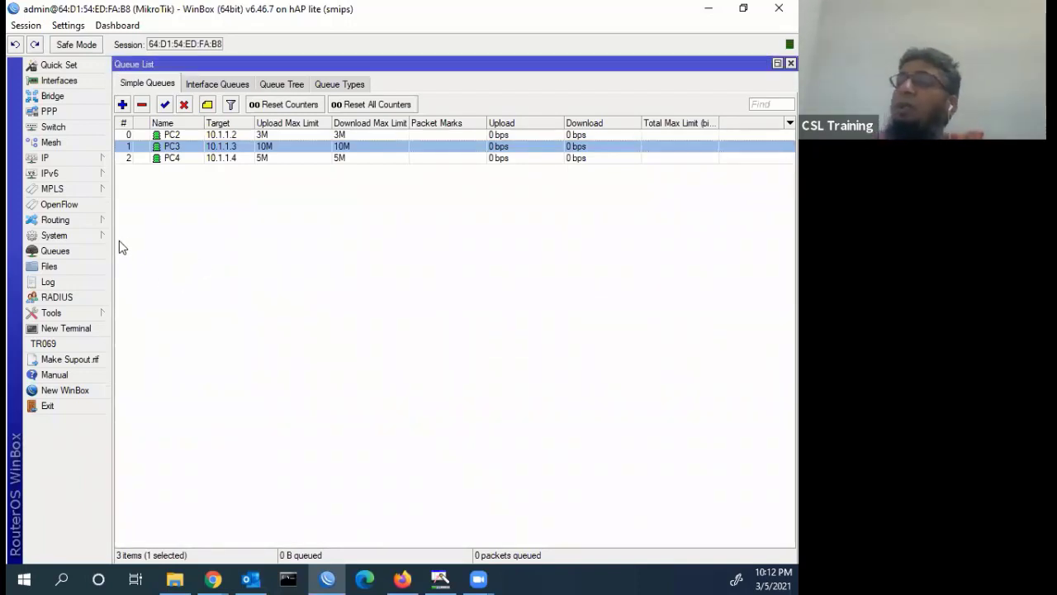
- Recheck the saved time and date in the system clock settings and close them without changes
left_click(79, 233)
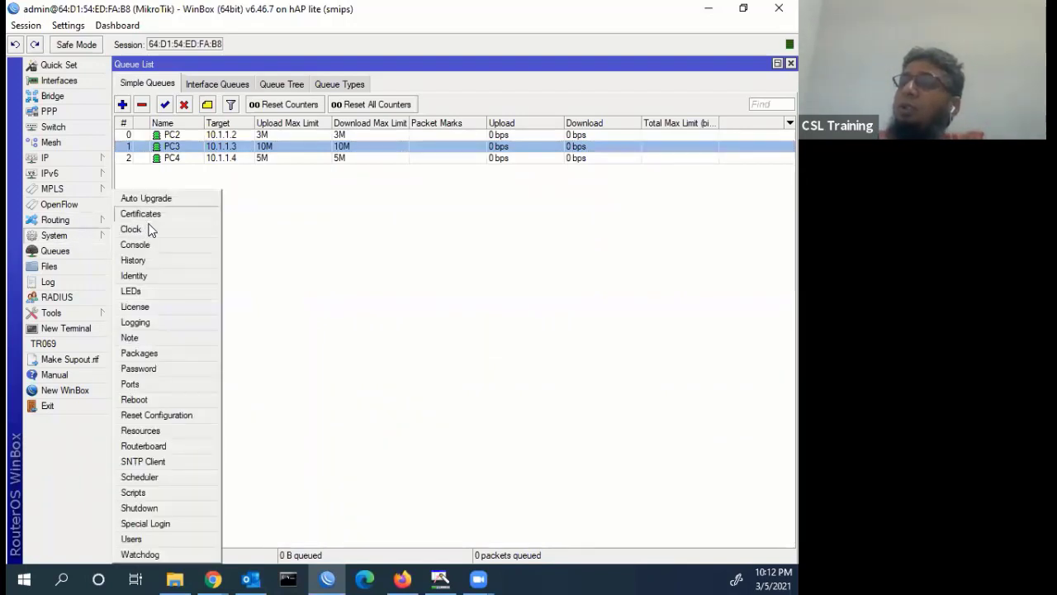
left_click(152, 230)
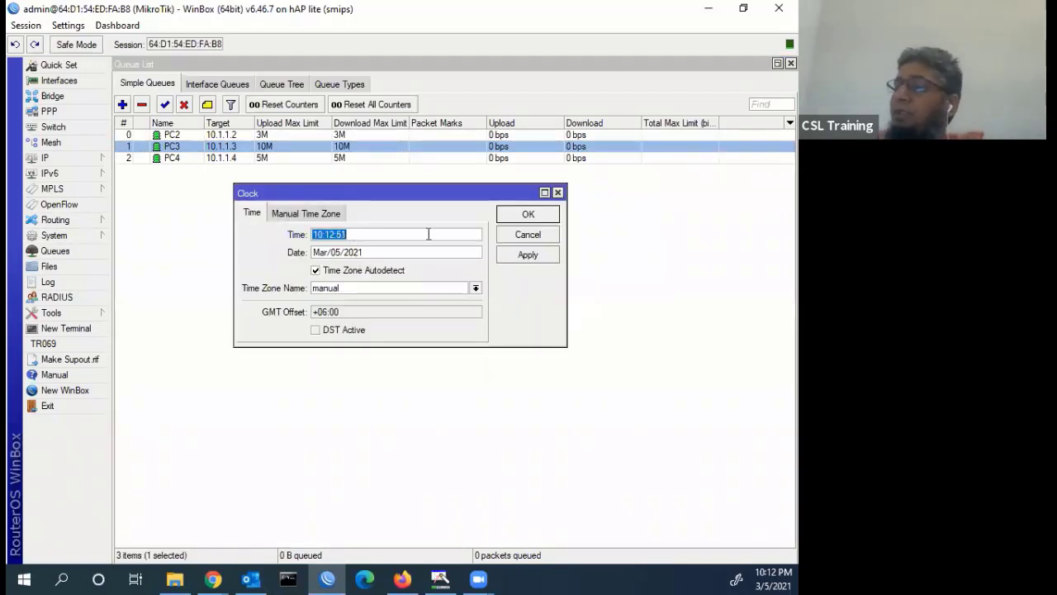
left_click(537, 238)
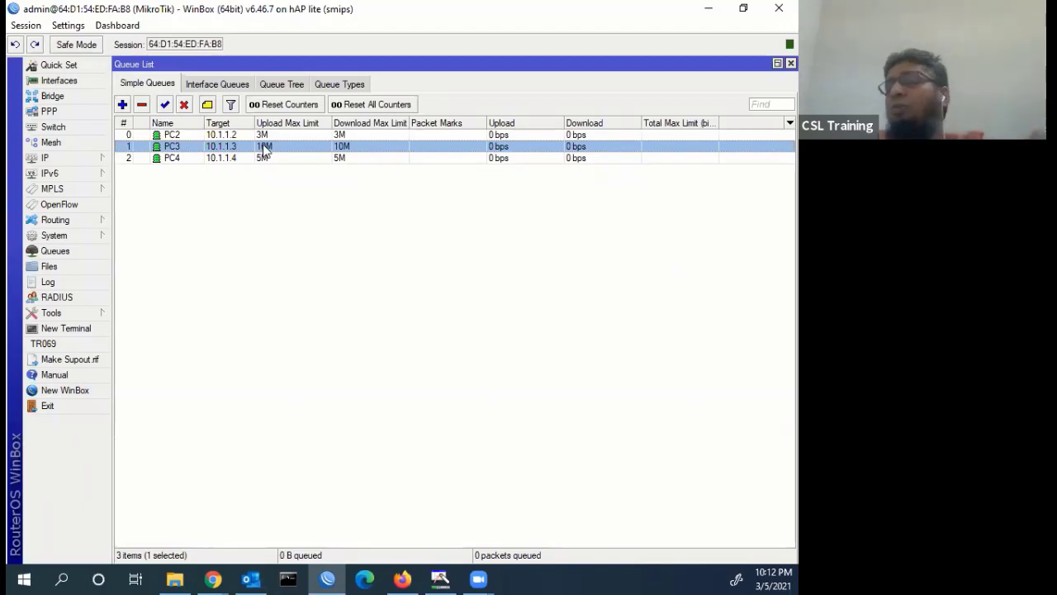
- Open the PC4 simple queue, check its advanced options, and expand its time schedule settings
left_click(223, 157)
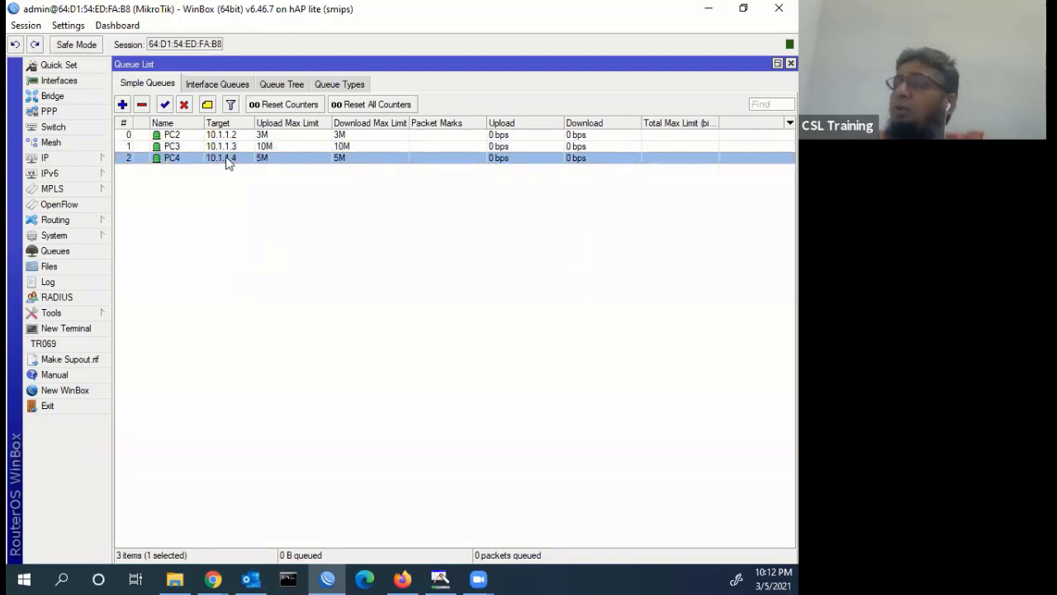
double_click(273, 159)
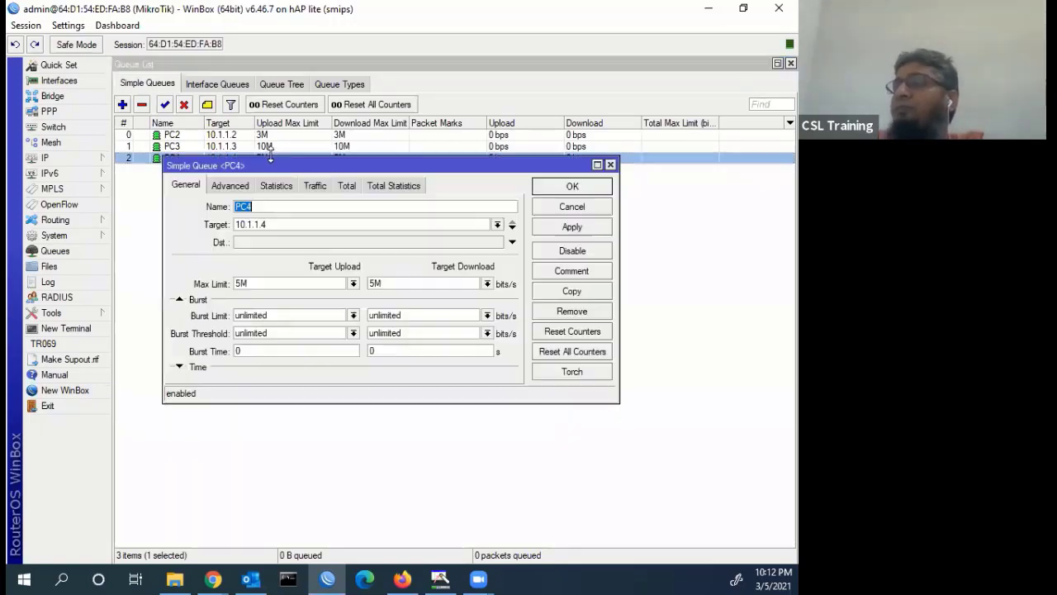
left_click(239, 188)
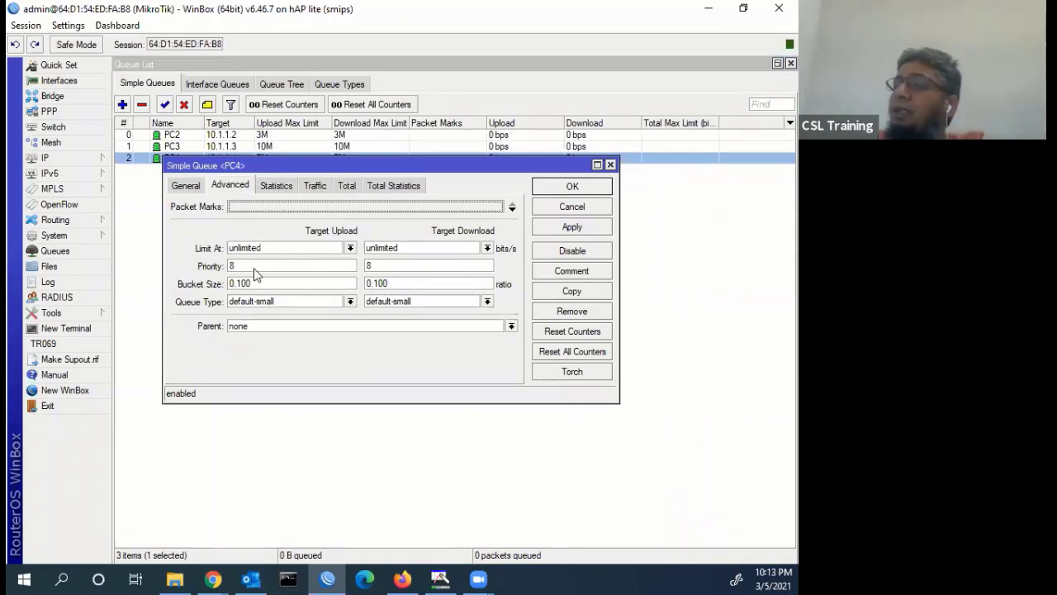
left_click(189, 189)
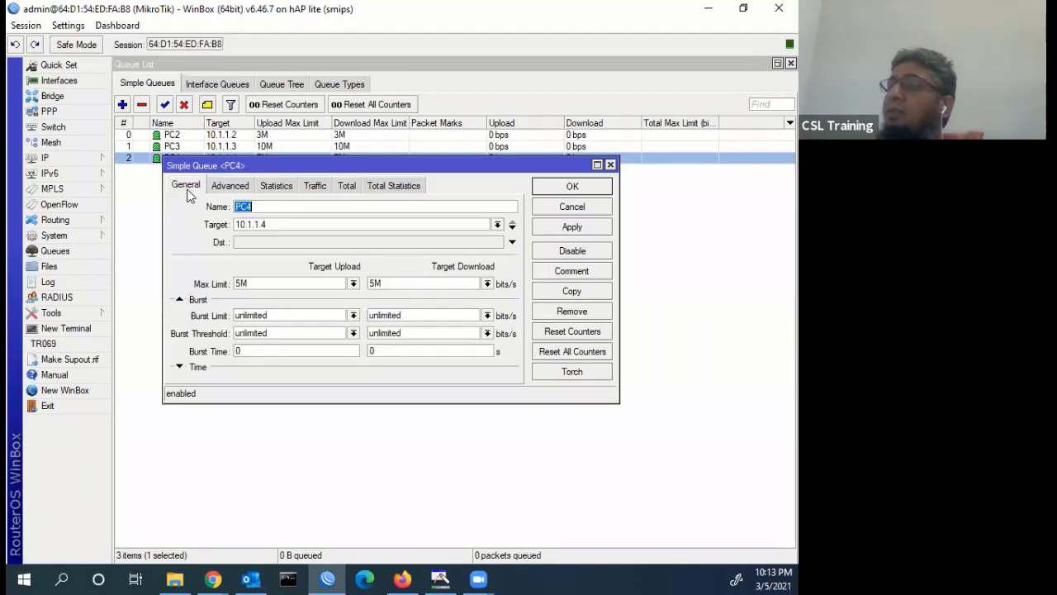
left_click(183, 368)
left_click_drag(449, 168, 445, 142)
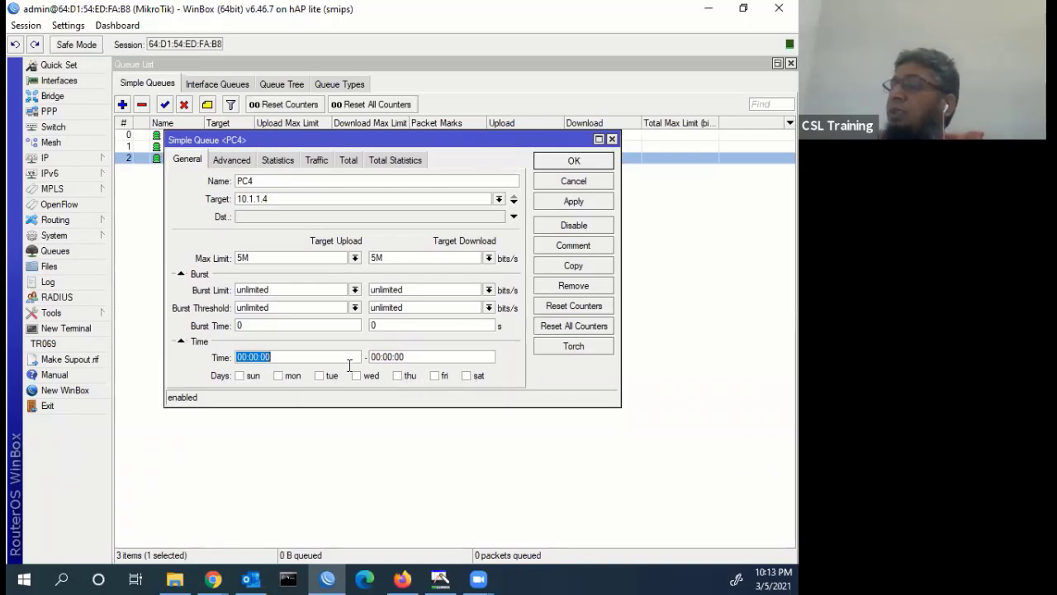
left_click_drag(450, 146, 431, 198)
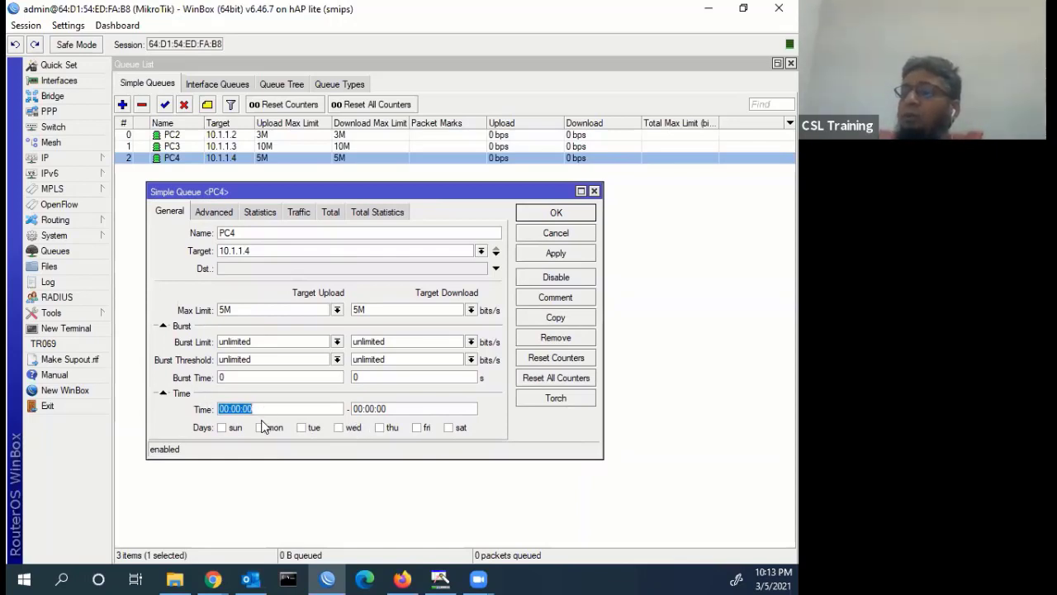
- Schedule the PC4 queue for Sunday through Thursday and Saturday, leaving out Friday, then apply and save it
left_click(231, 428)
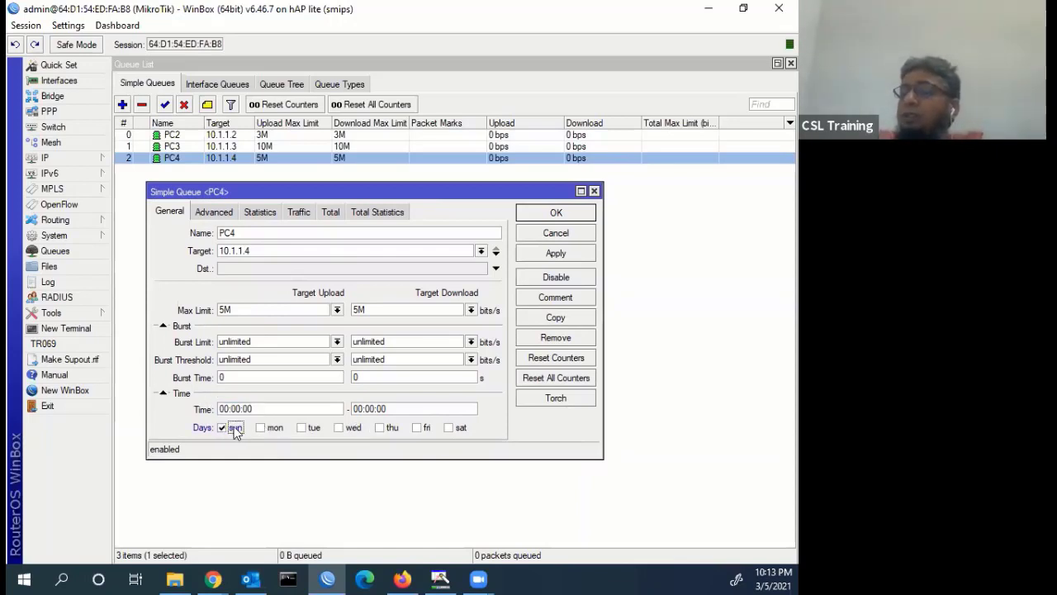
left_click(276, 429)
left_click(309, 428)
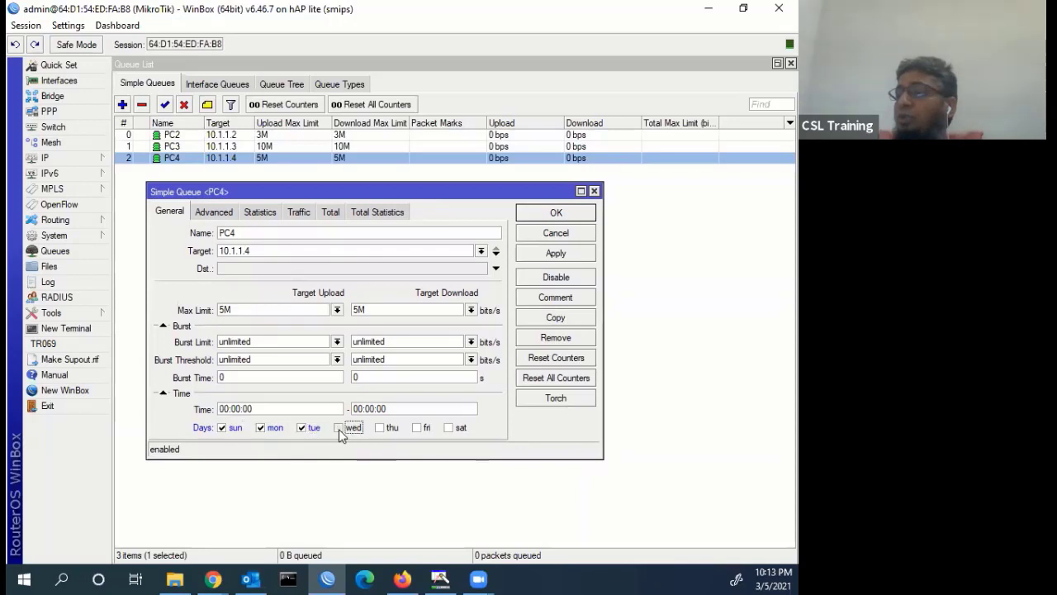
left_click(339, 429)
left_click(380, 428)
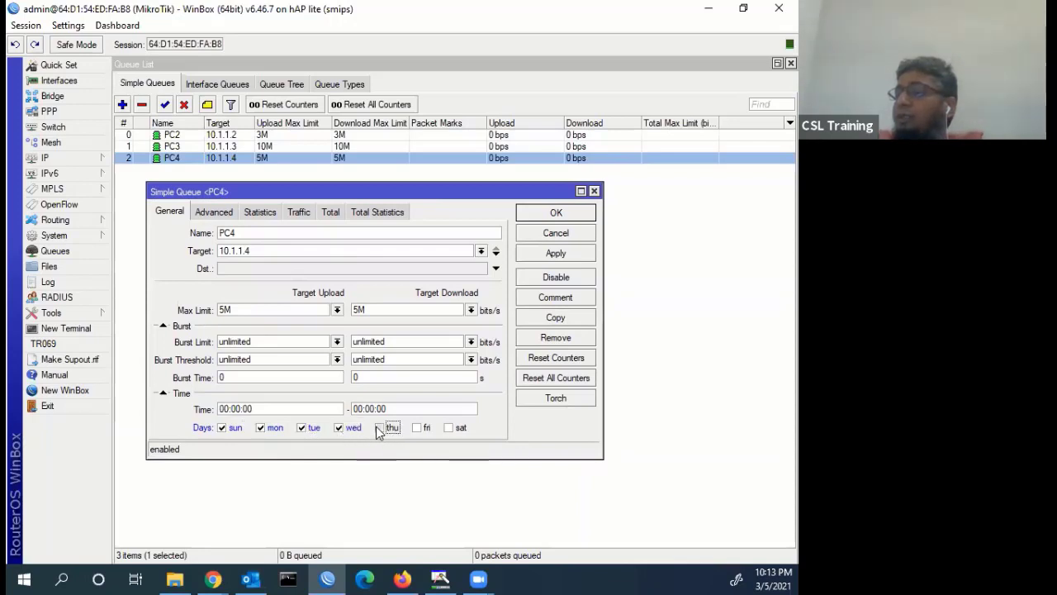
left_click(448, 428)
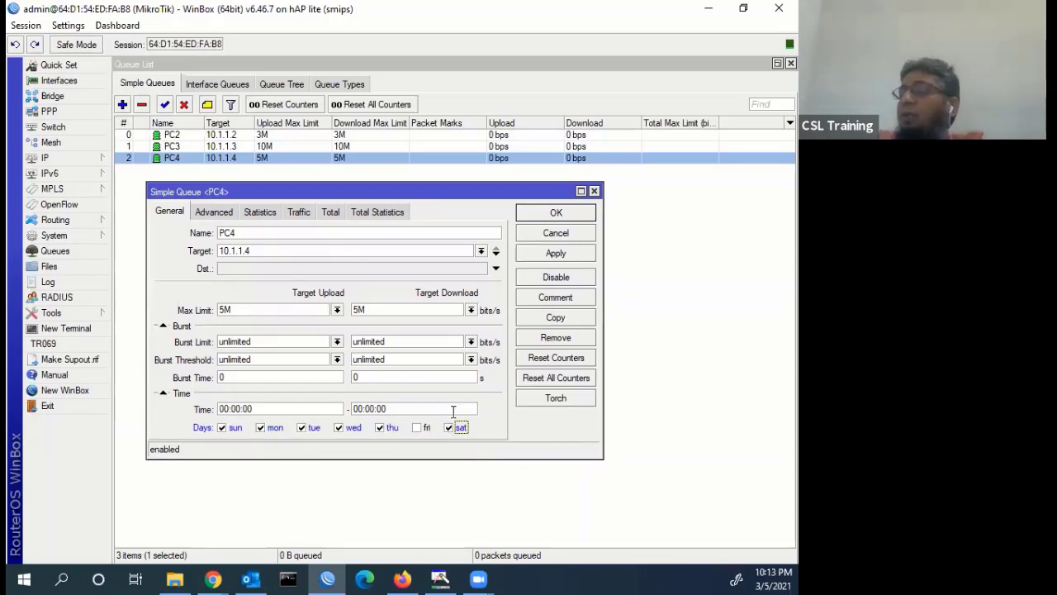
left_click(555, 252)
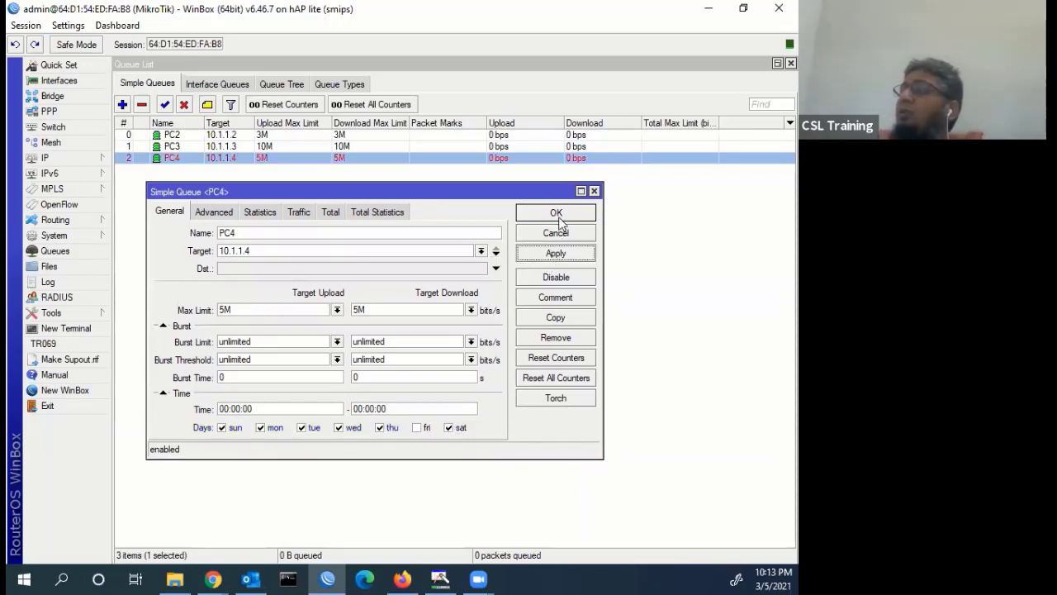
left_click(556, 214)
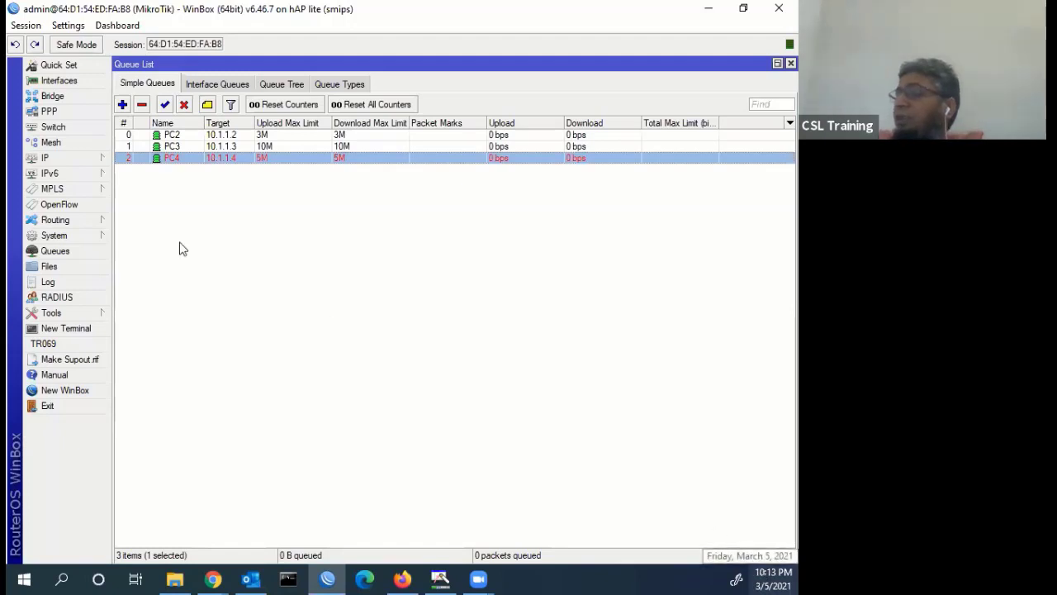
- Make a copy of the PC4 queue and name the copy PC$-Friday
double_click(243, 159)
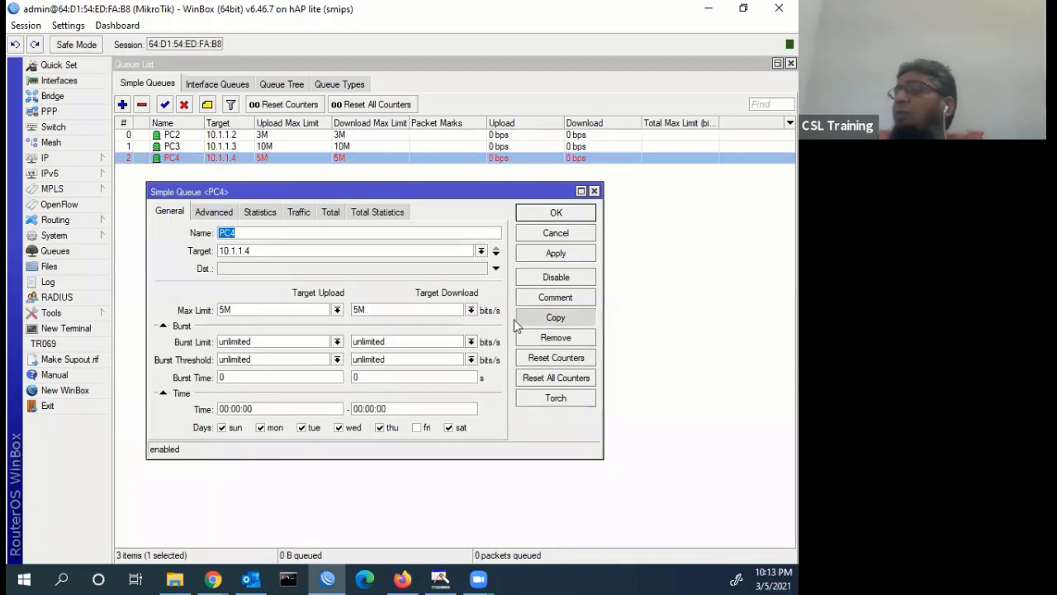
left_click(545, 319)
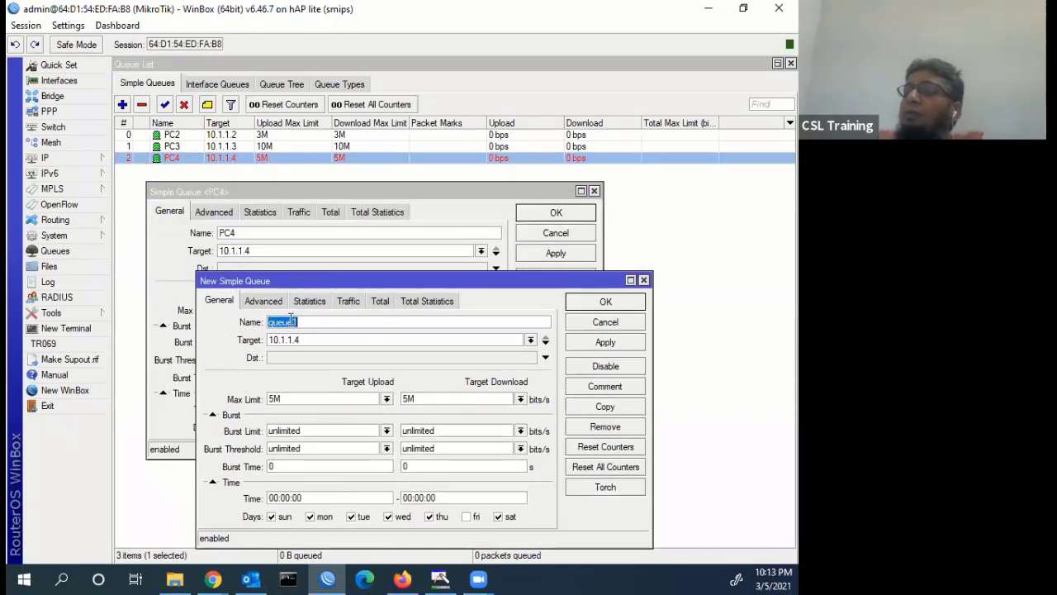
type("P")
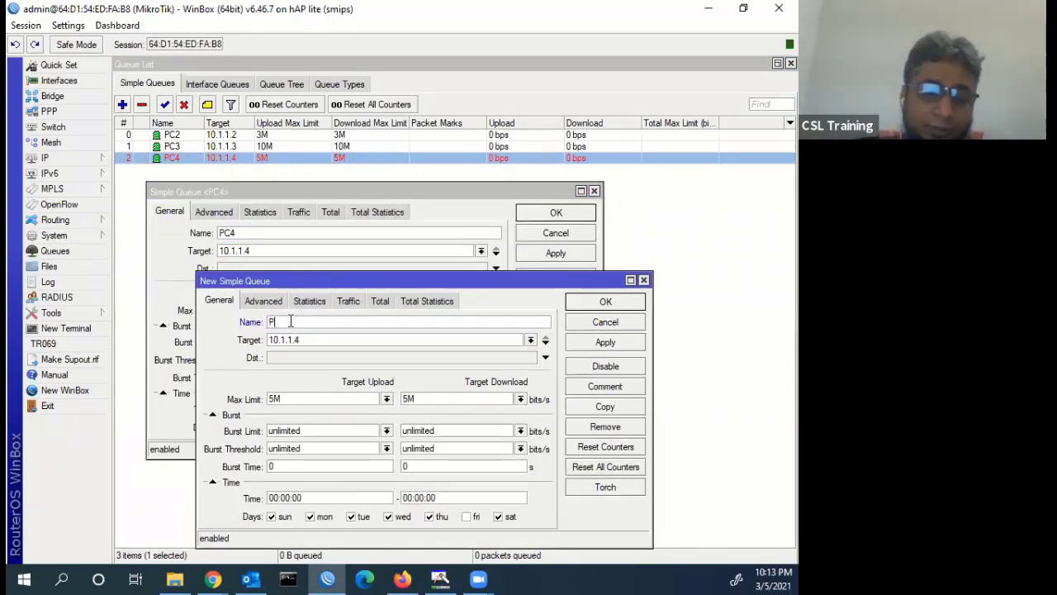
type("C5")
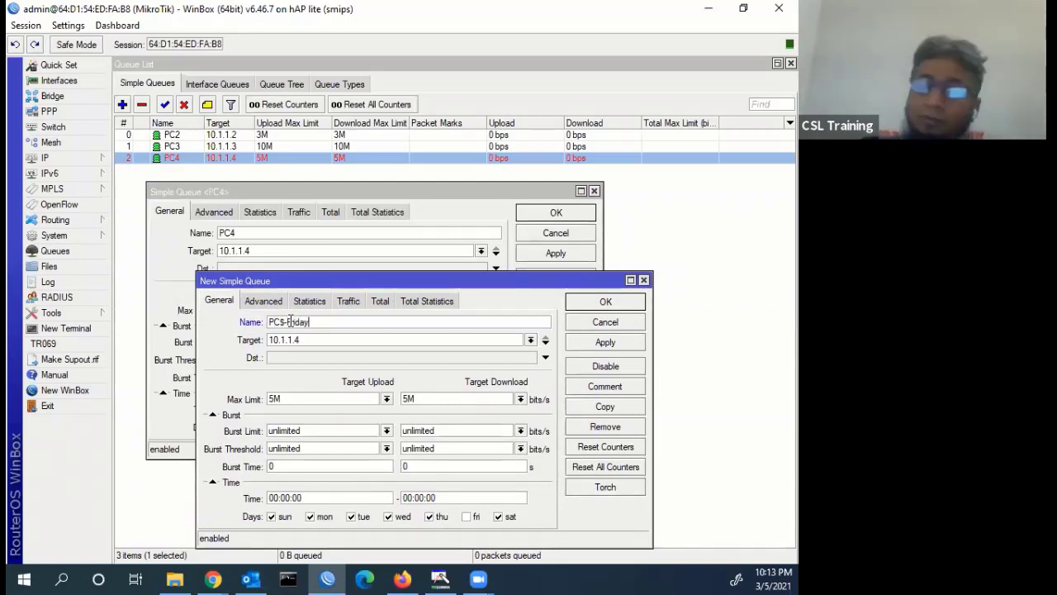
- Restrict the new PC$-Friday queue's schedule to Friday only by clearing the other days
left_click(274, 518)
left_click(311, 517)
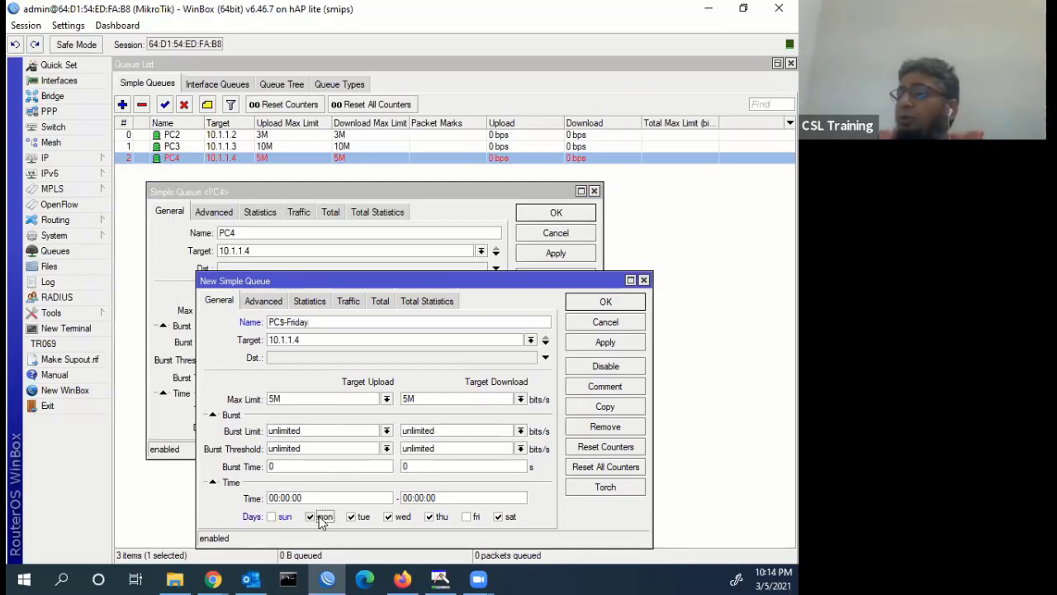
left_click(354, 518)
left_click(390, 518)
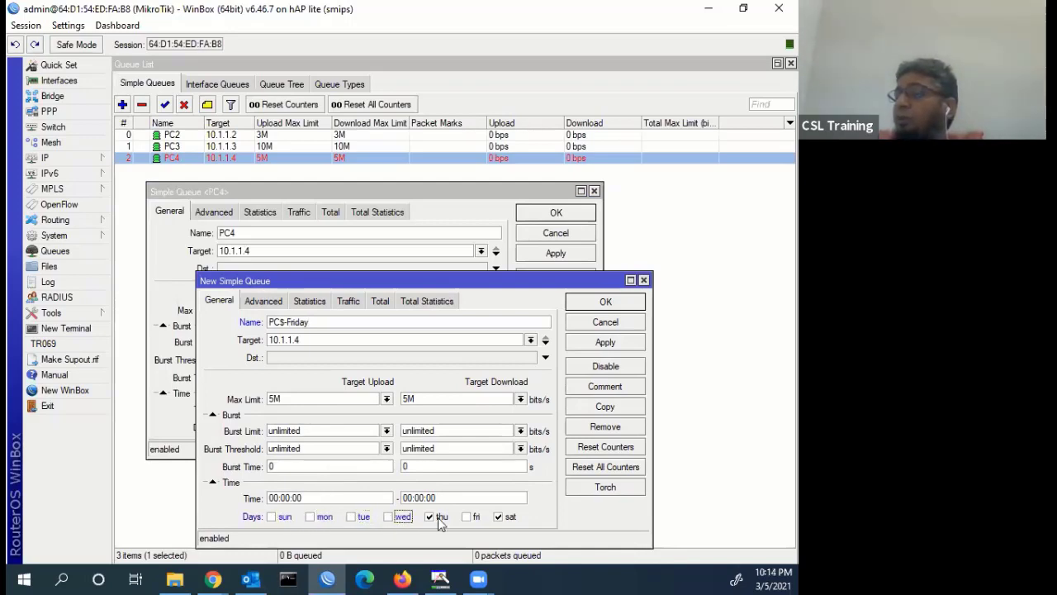
left_click(430, 518)
left_click(477, 519)
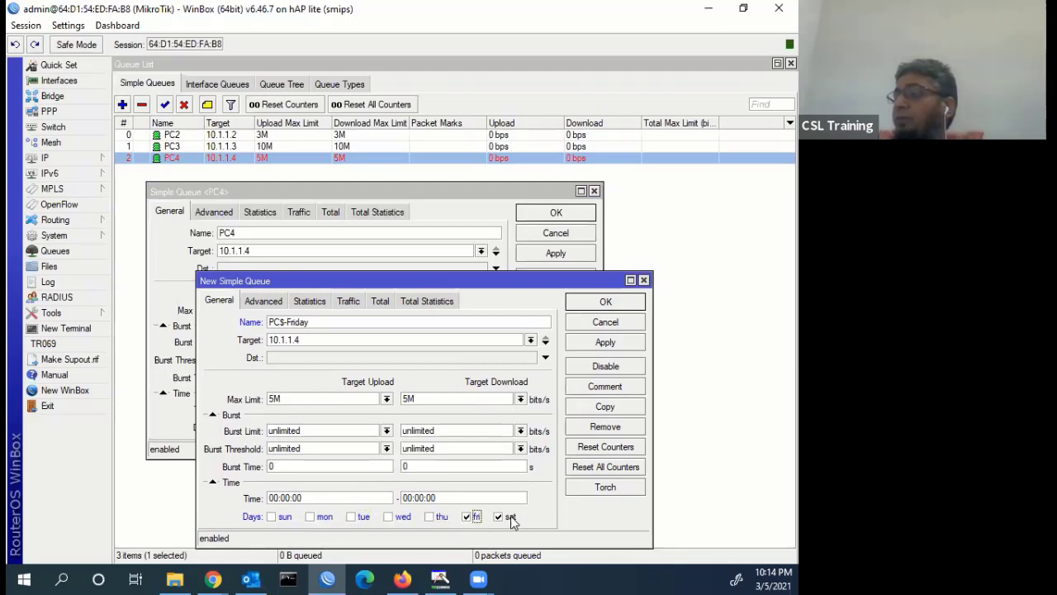
left_click(509, 517)
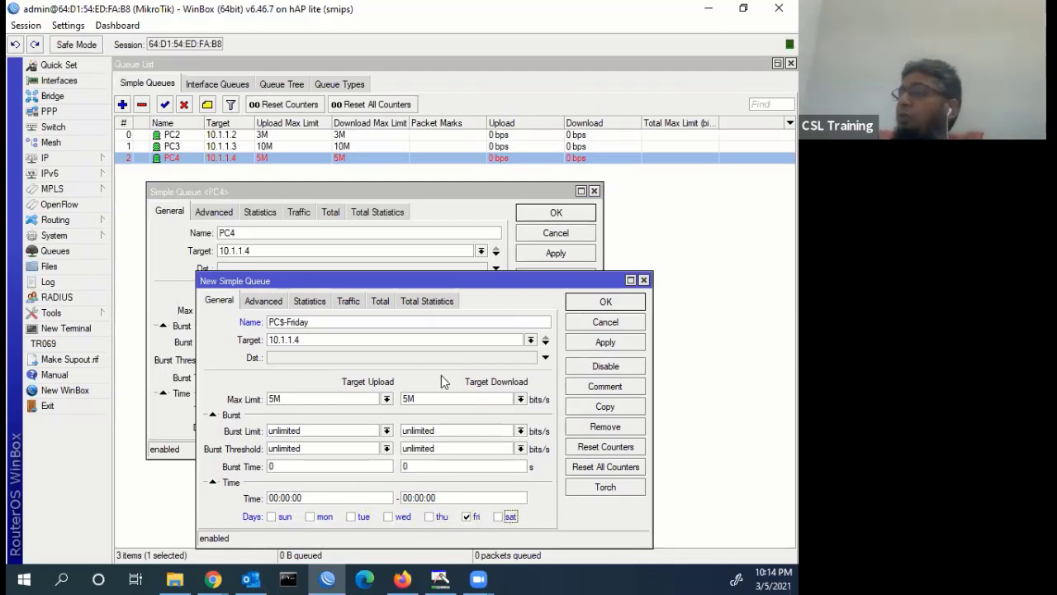
- Set the PC$-Friday queue's upload and download max limits to 10M, then apply and save the queue
left_click(387, 399)
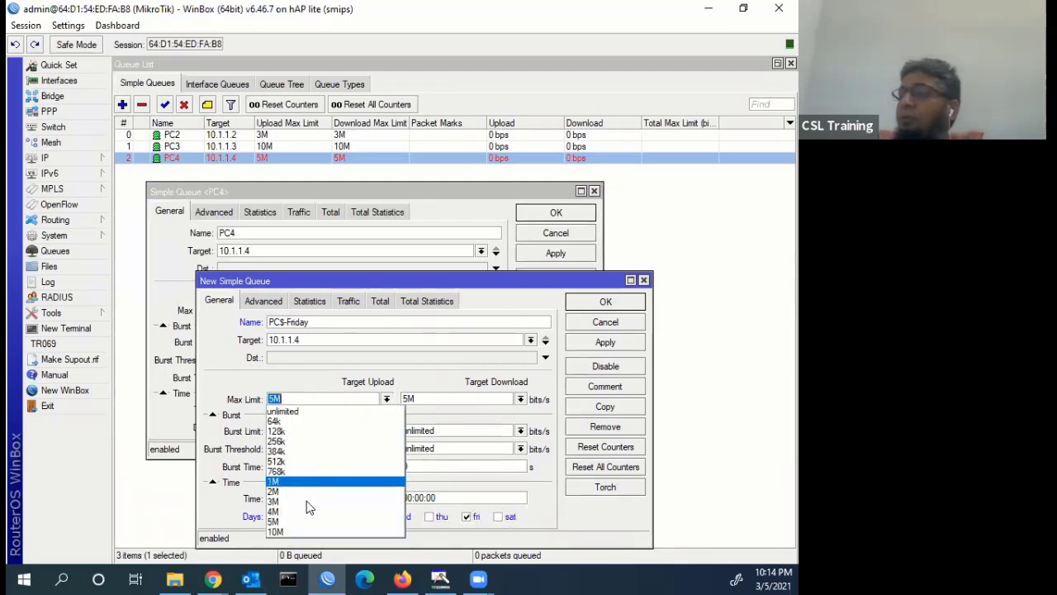
left_click(300, 532)
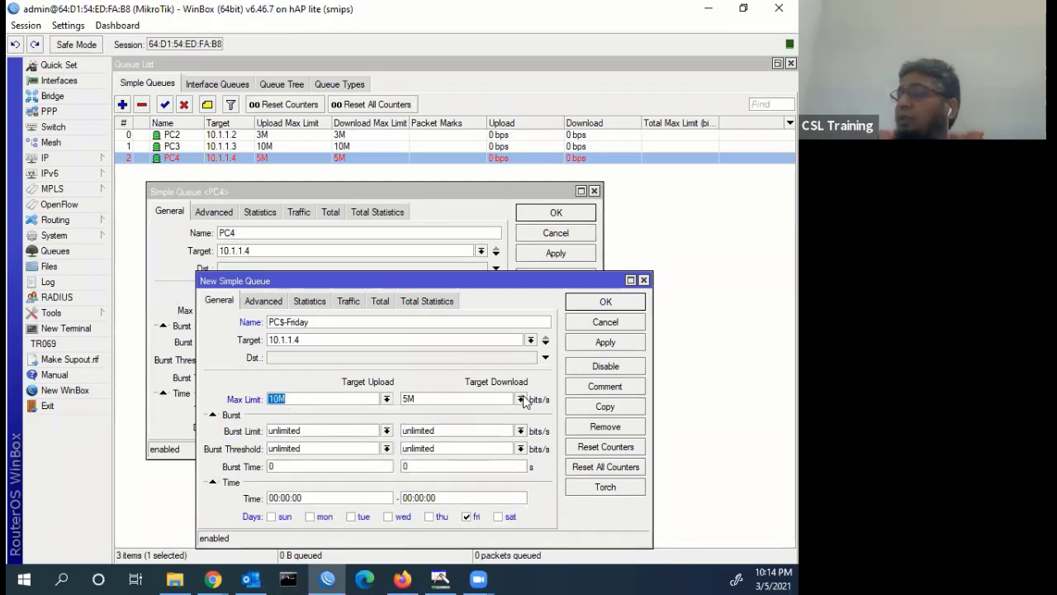
left_click(520, 398)
left_click(432, 533)
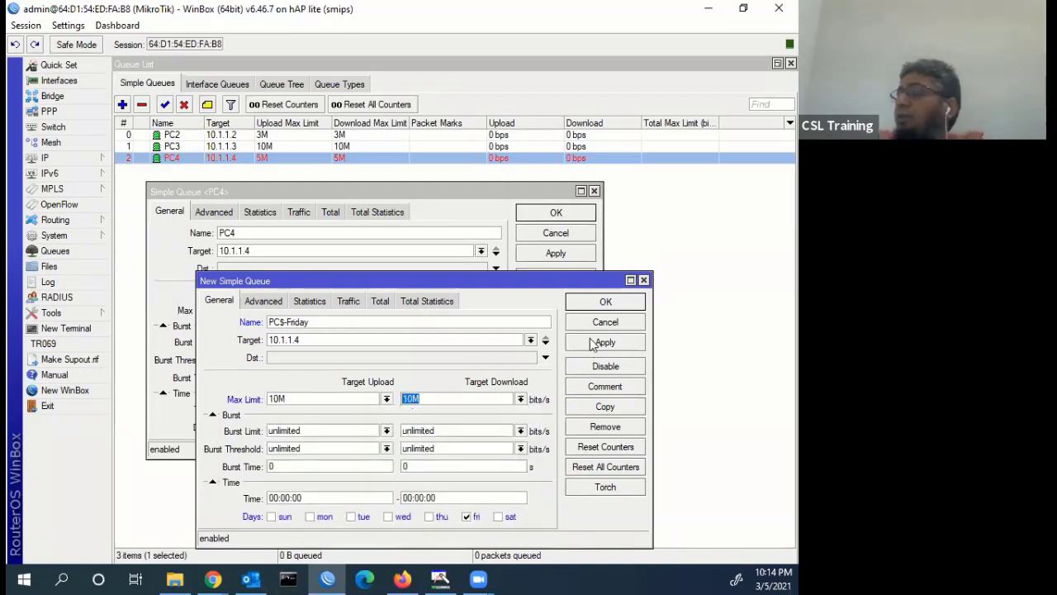
left_click(592, 344)
left_click(605, 302)
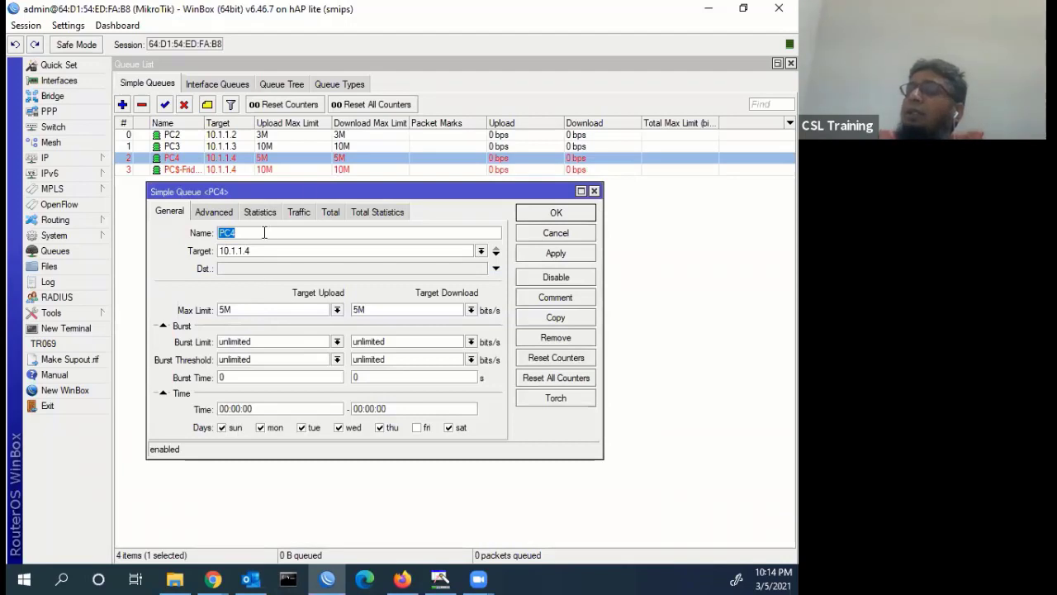
- Move the PC4 queue below PC$-Friday in the simple queue list and widen the Name column
left_click_drag(456, 194, 443, 224)
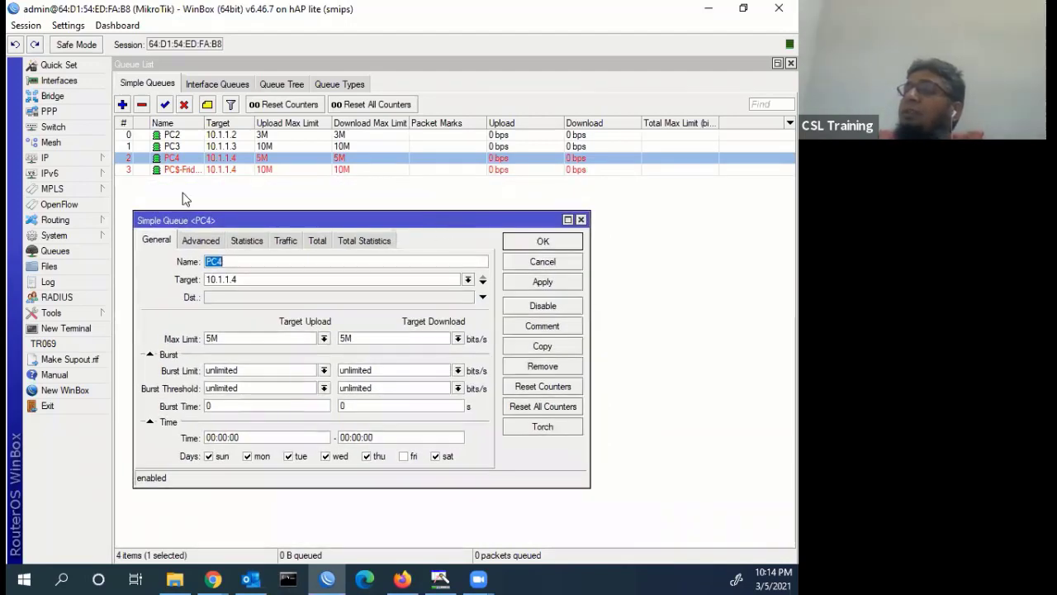
left_click_drag(264, 157, 266, 186)
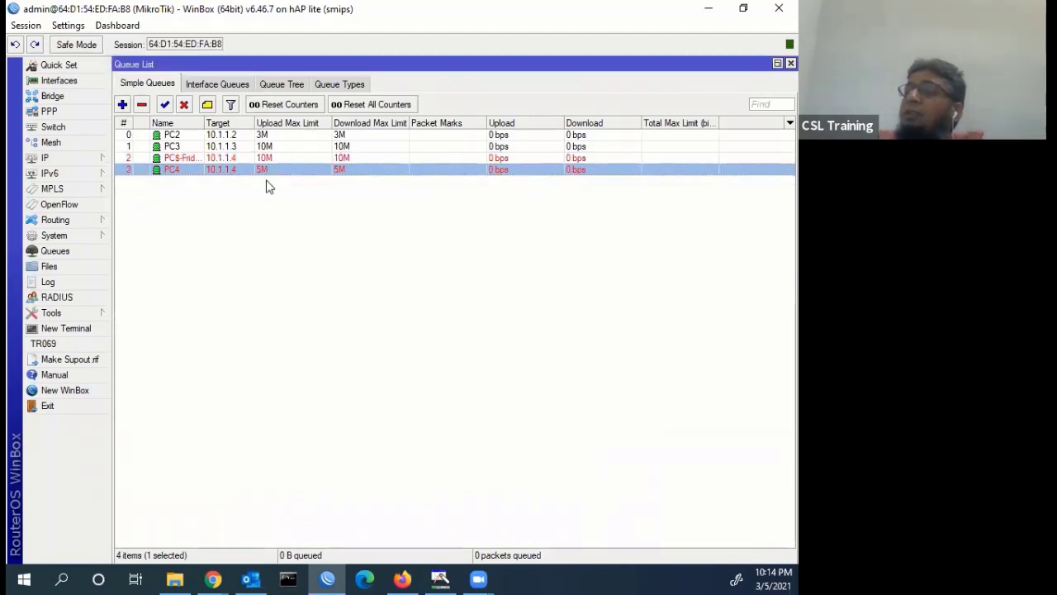
left_click_drag(205, 123, 218, 123)
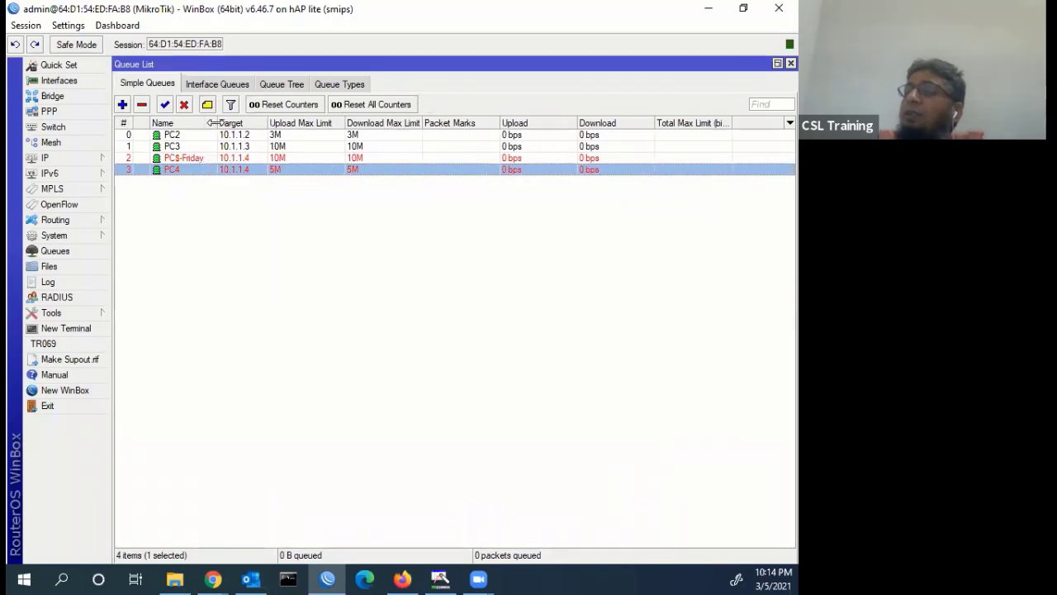
- Set the end time of the PC$-Friday queue's schedule to 1d 00:00:00, then apply and save it
double_click(347, 158)
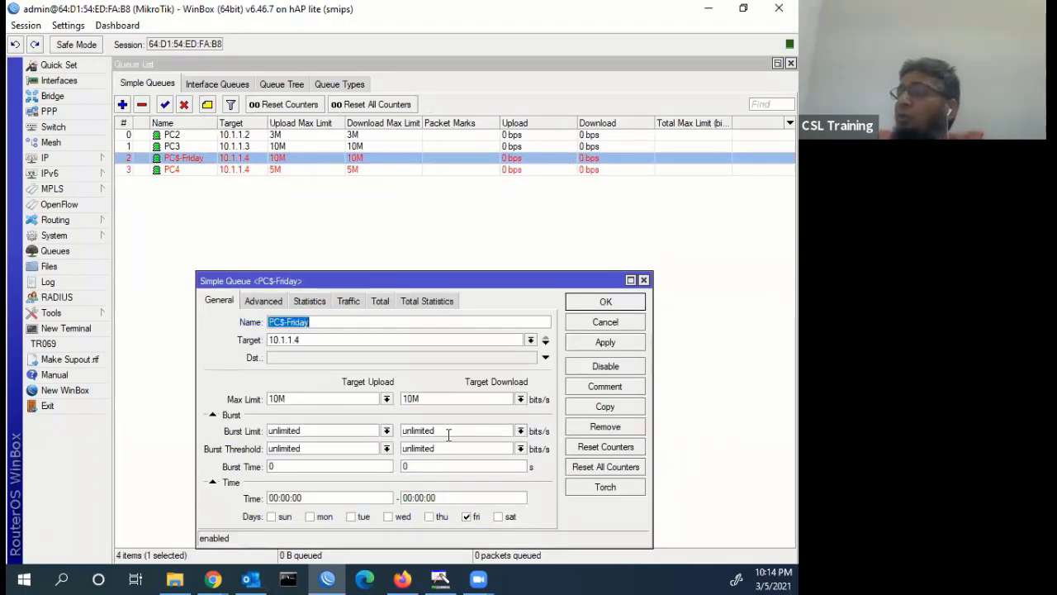
left_click(402, 497)
type("1d")
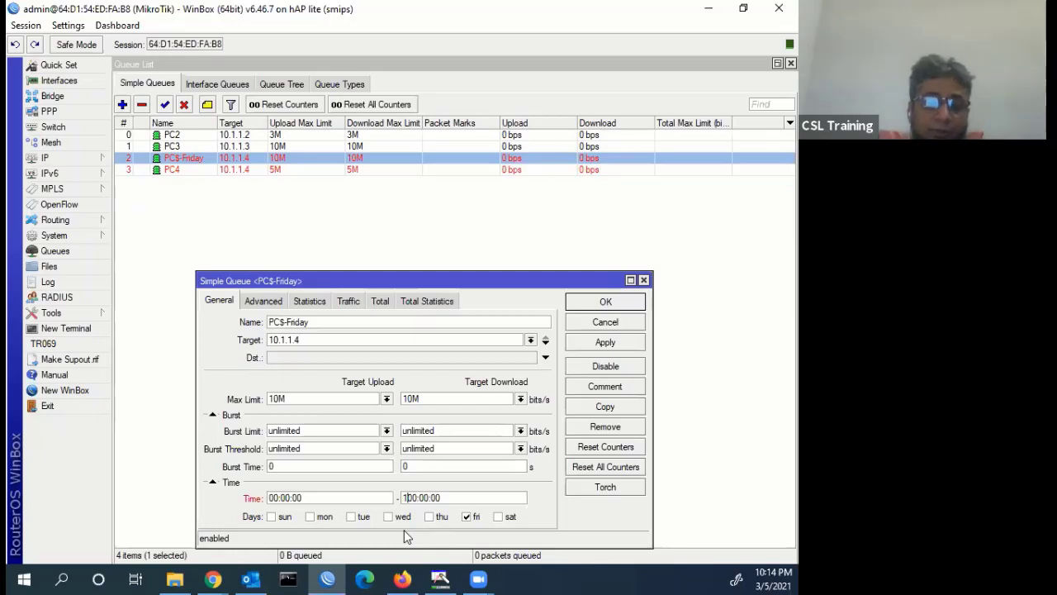
left_click(602, 342)
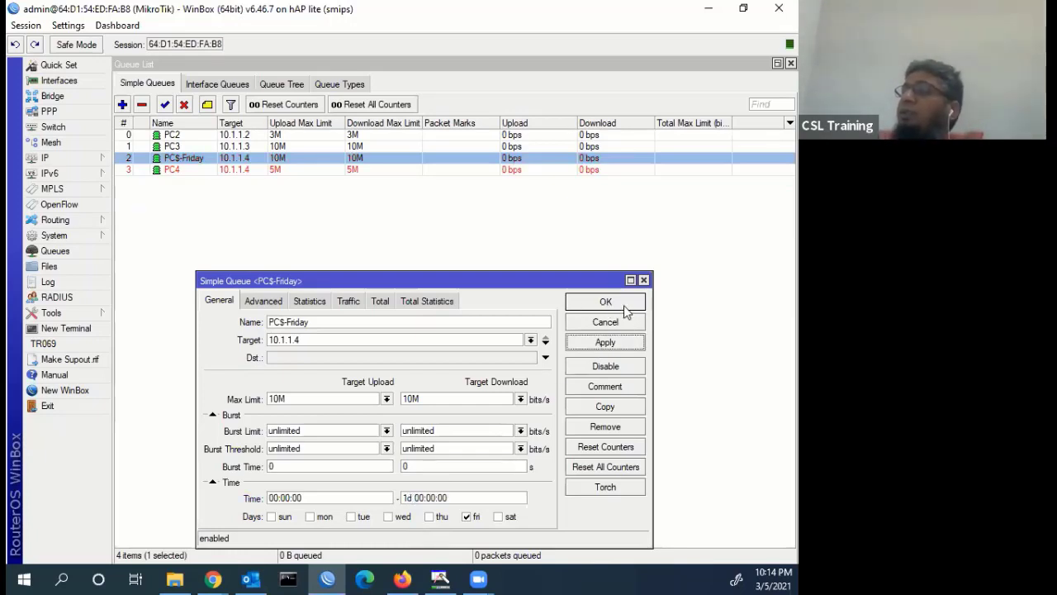
left_click(625, 310)
- Set the end time of the PC4 queue's schedule to 1d 00:00:00 and save it, then select the PC$-Friday queue
double_click(255, 168)
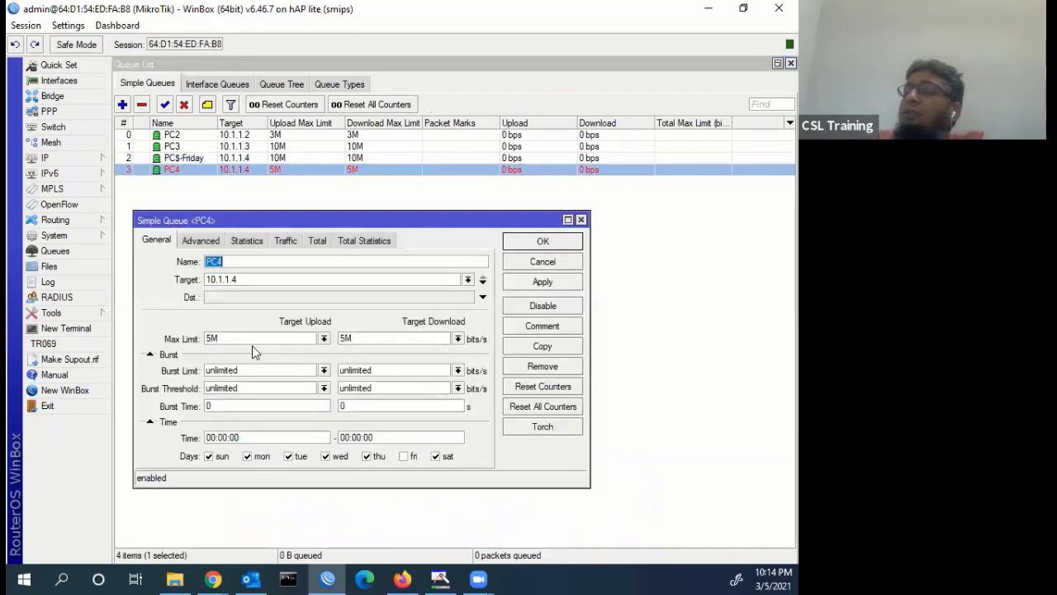
left_click(340, 437)
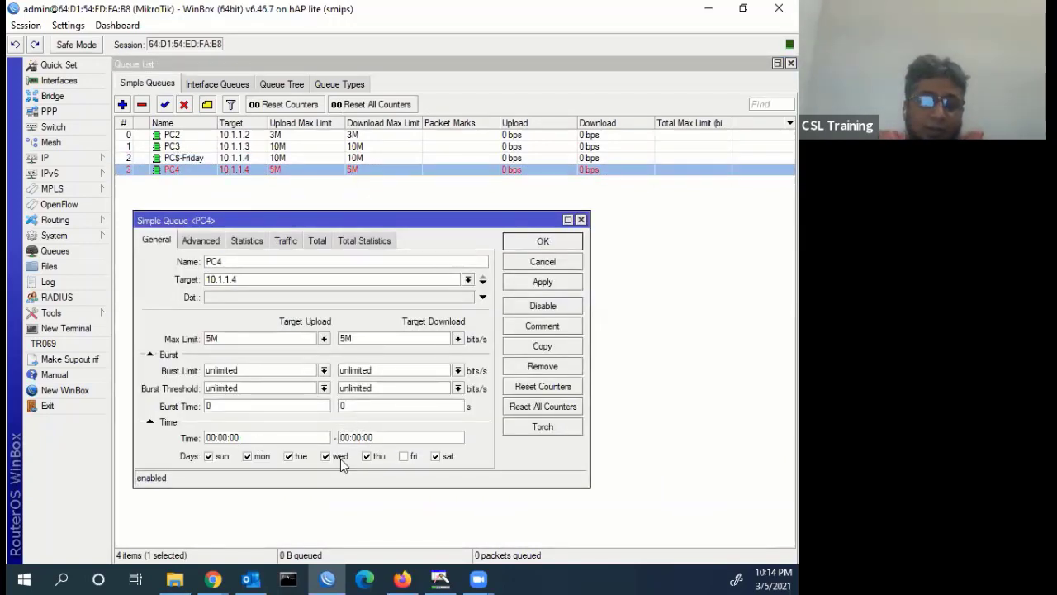
type("1d")
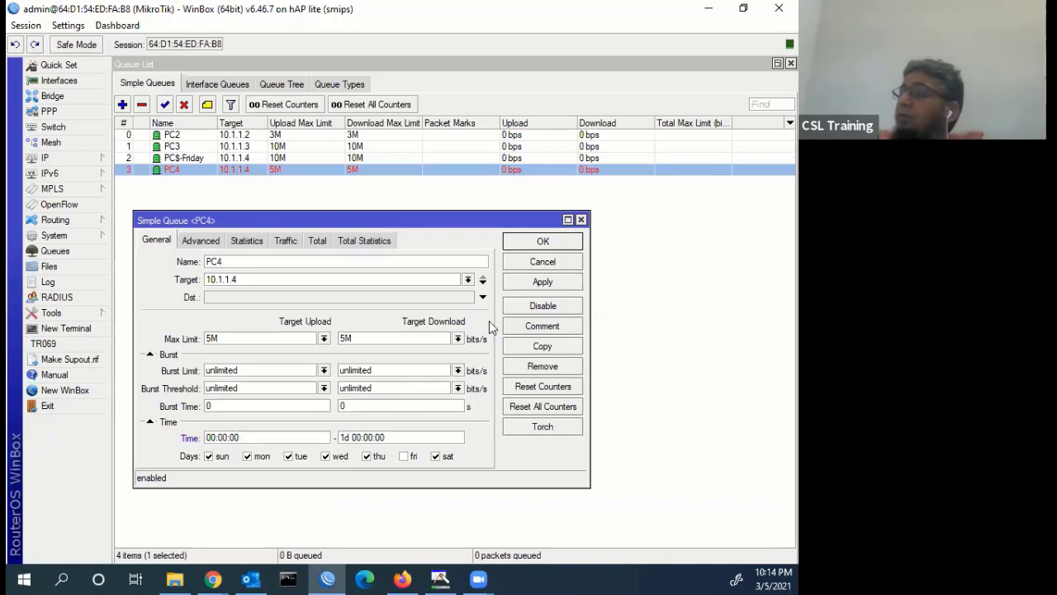
left_click(533, 242)
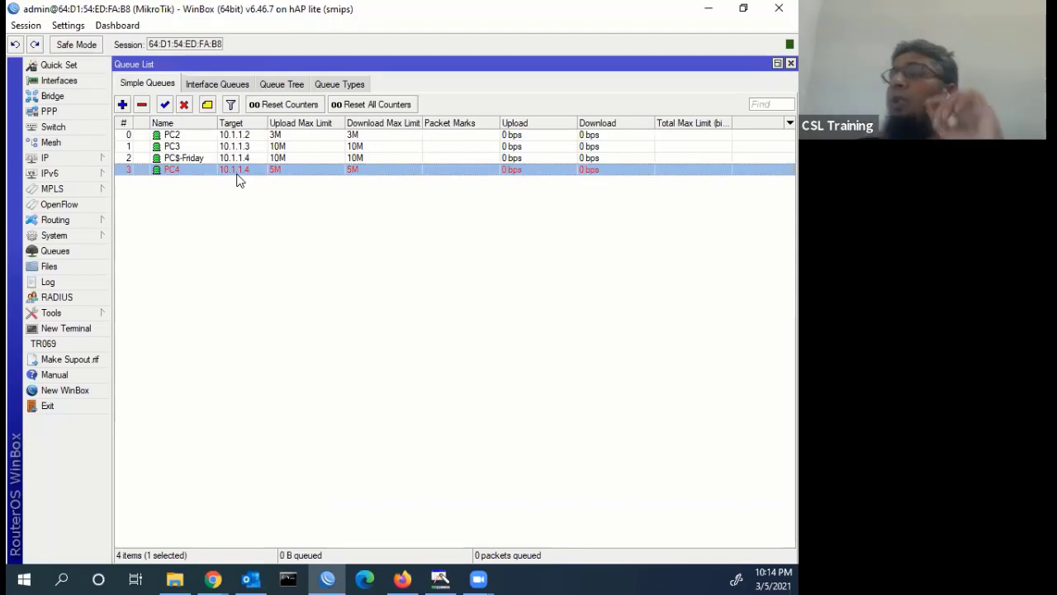
left_click(244, 159)
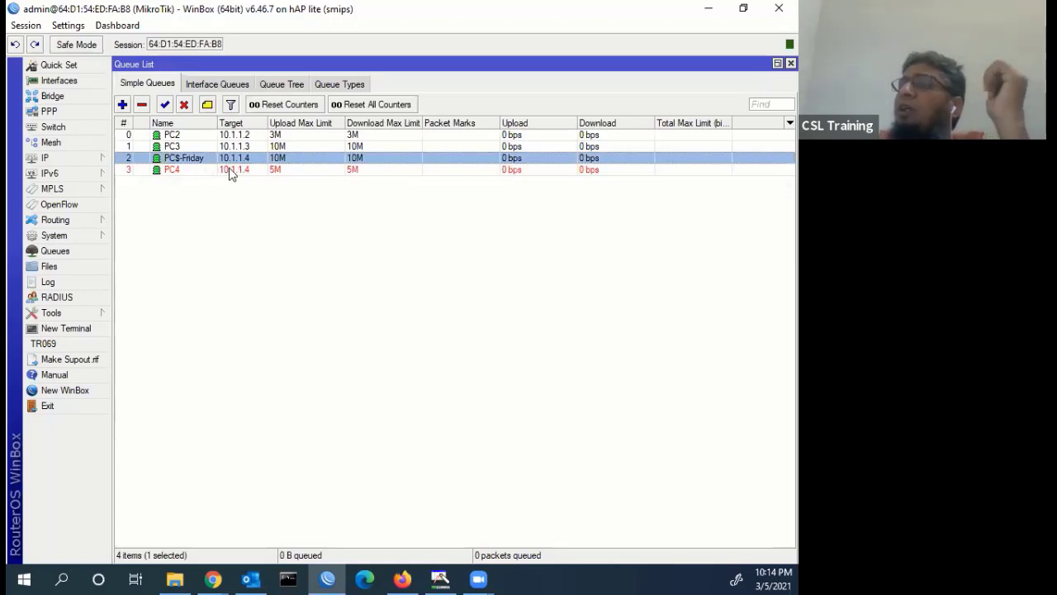
- Start a new simple queue named PC5 with the target address 10.1.1.5
left_click(232, 169)
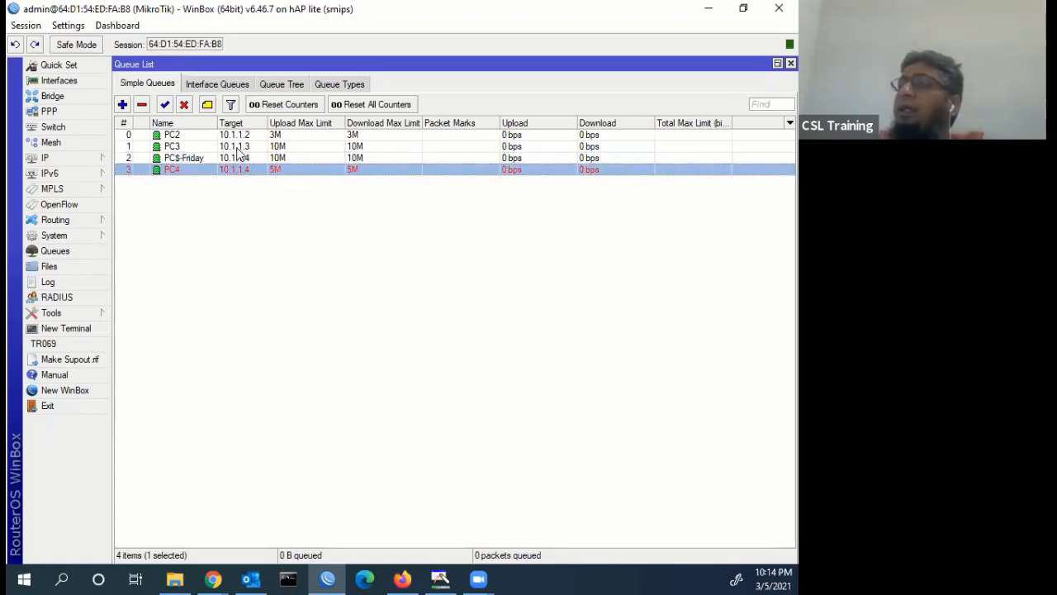
left_click(123, 104)
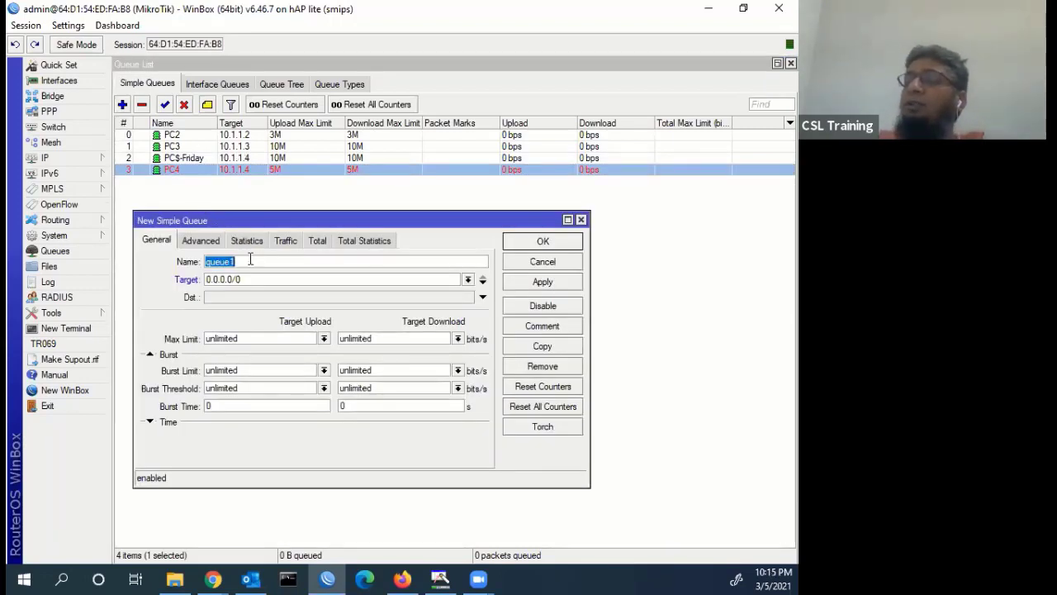
type("PC")
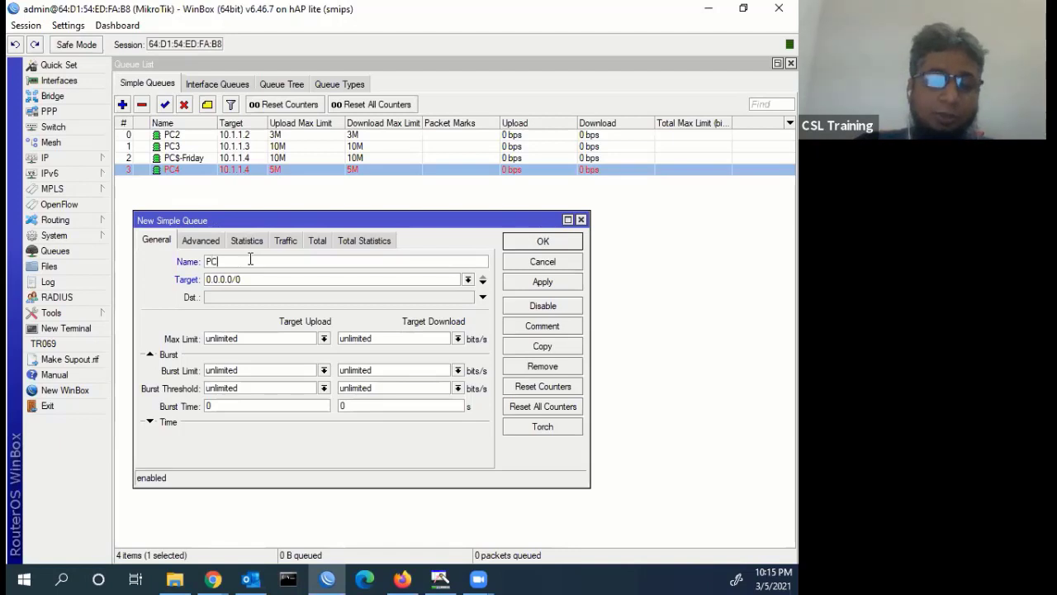
type("5")
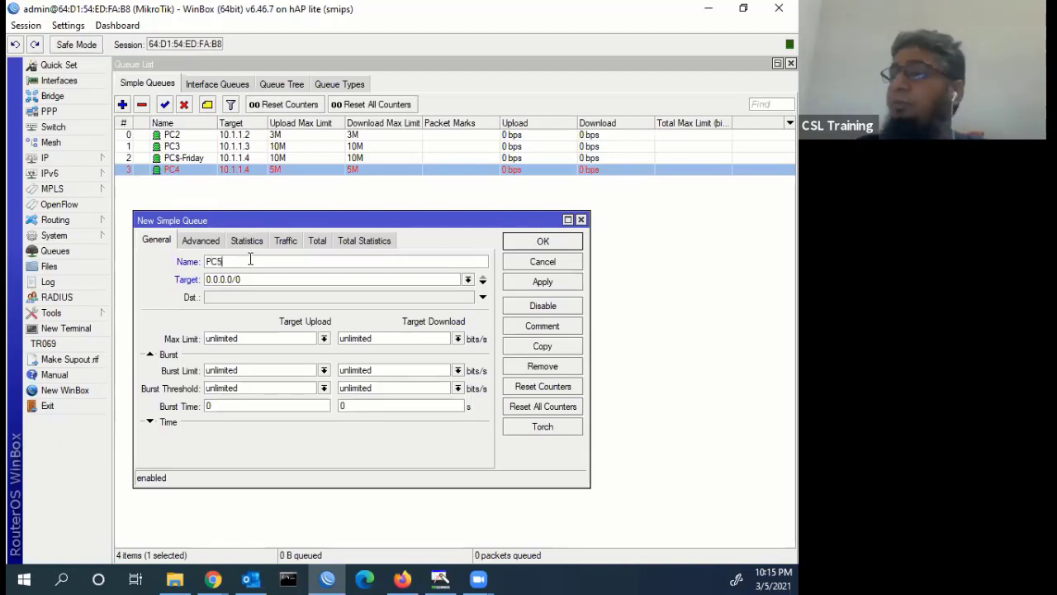
key("Tab")
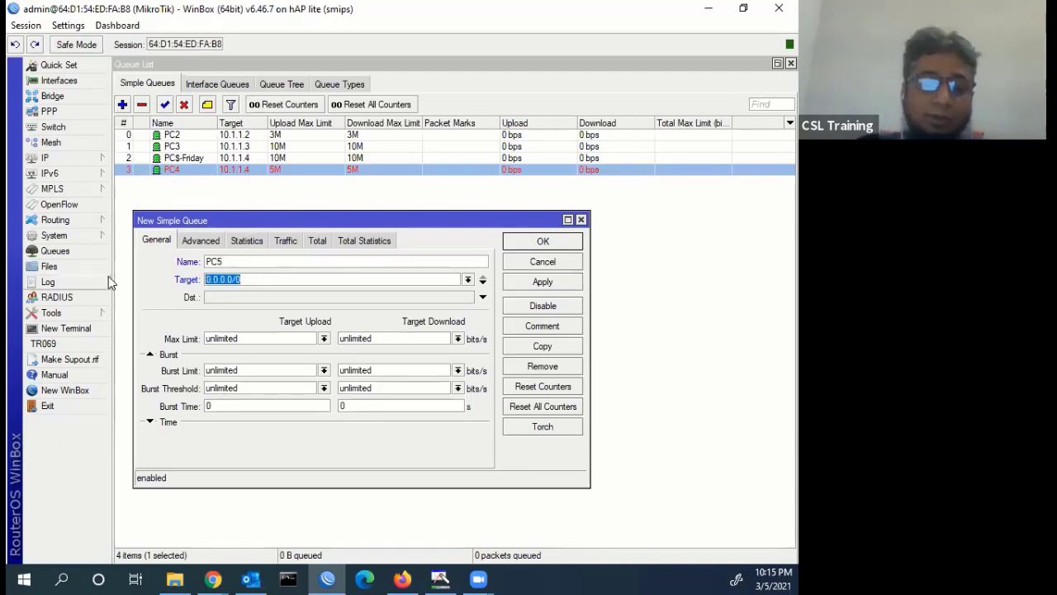
type("10.1.1.")
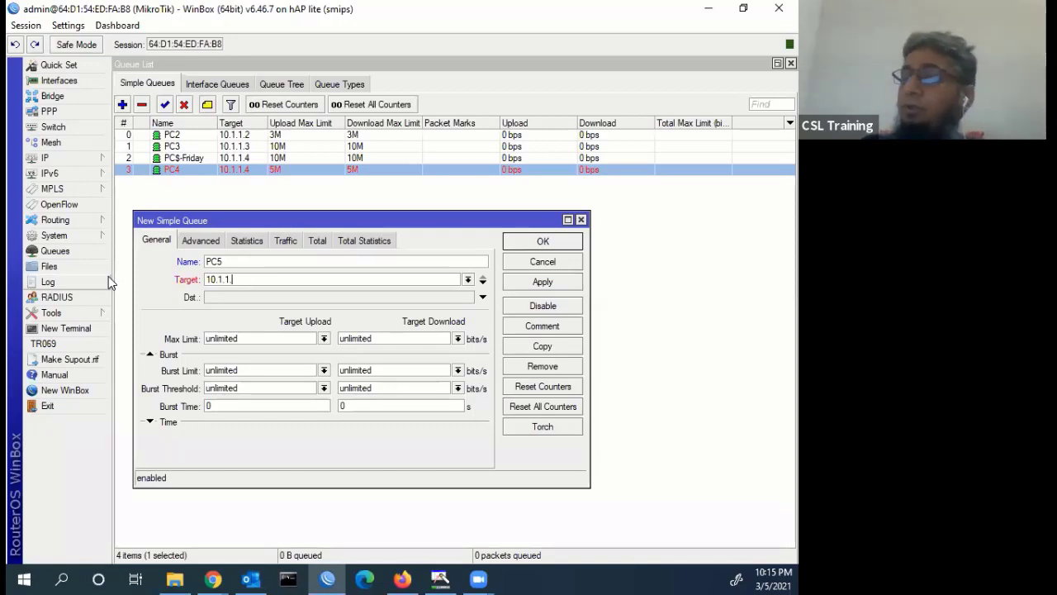
type("5")
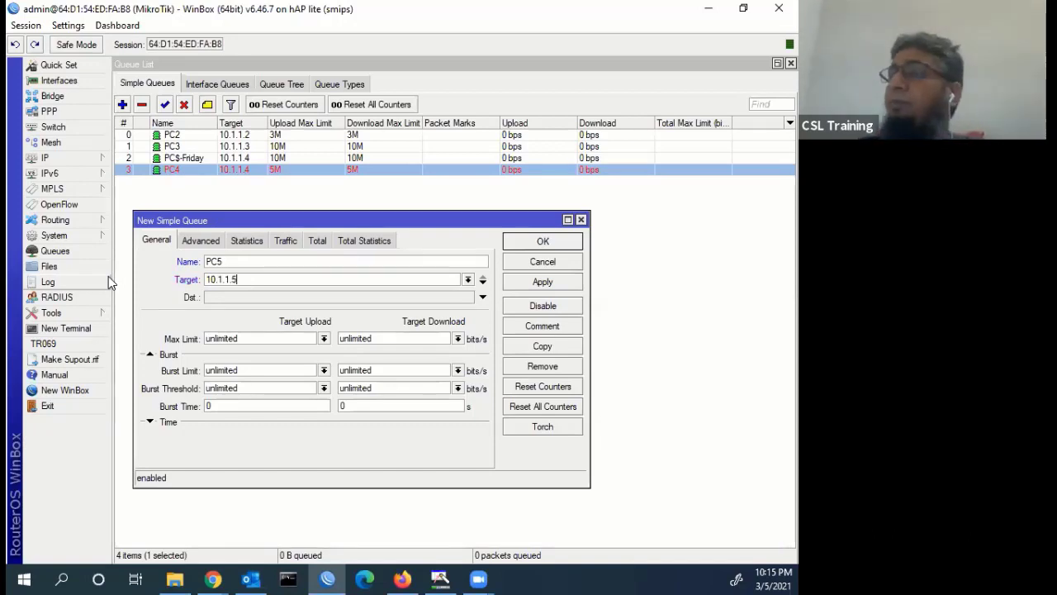
- Set the PC5 queue's upload and download max limits to 2M, then apply and save the queue
left_click(324, 338)
left_click(226, 432)
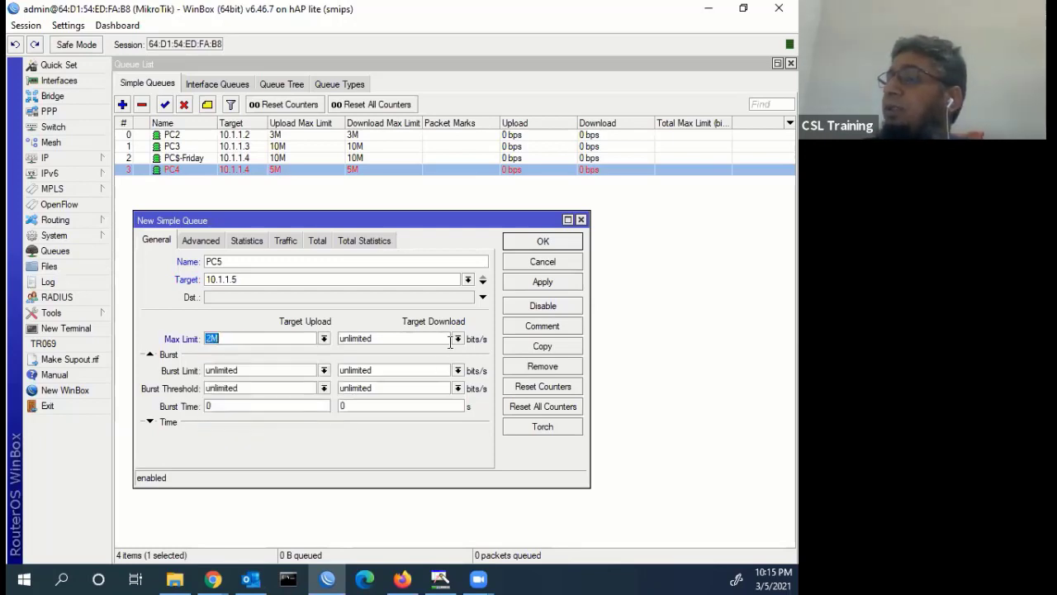
left_click(458, 339)
left_click(376, 429)
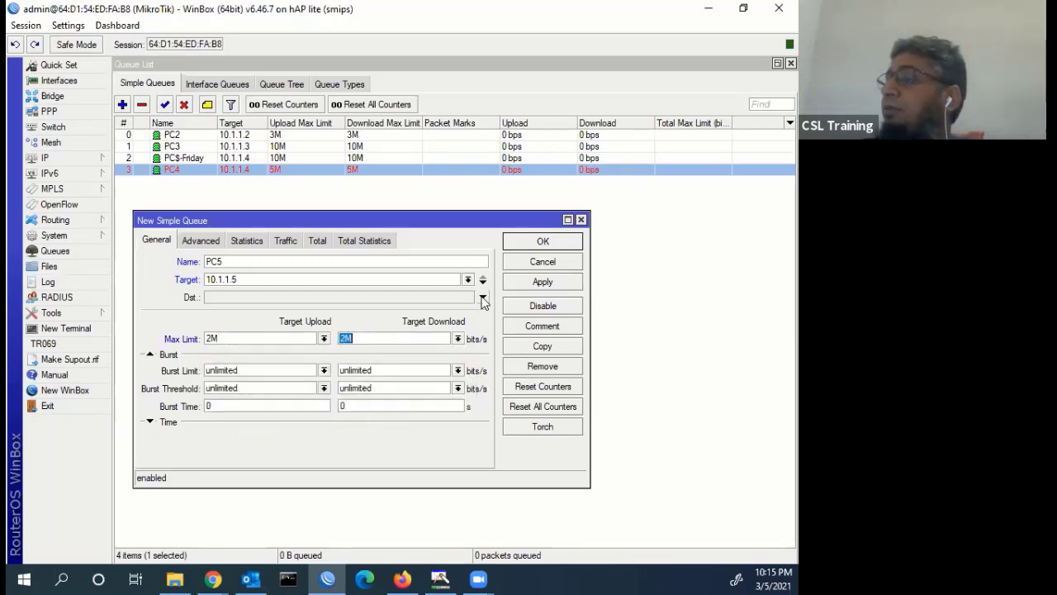
left_click(519, 282)
left_click(537, 241)
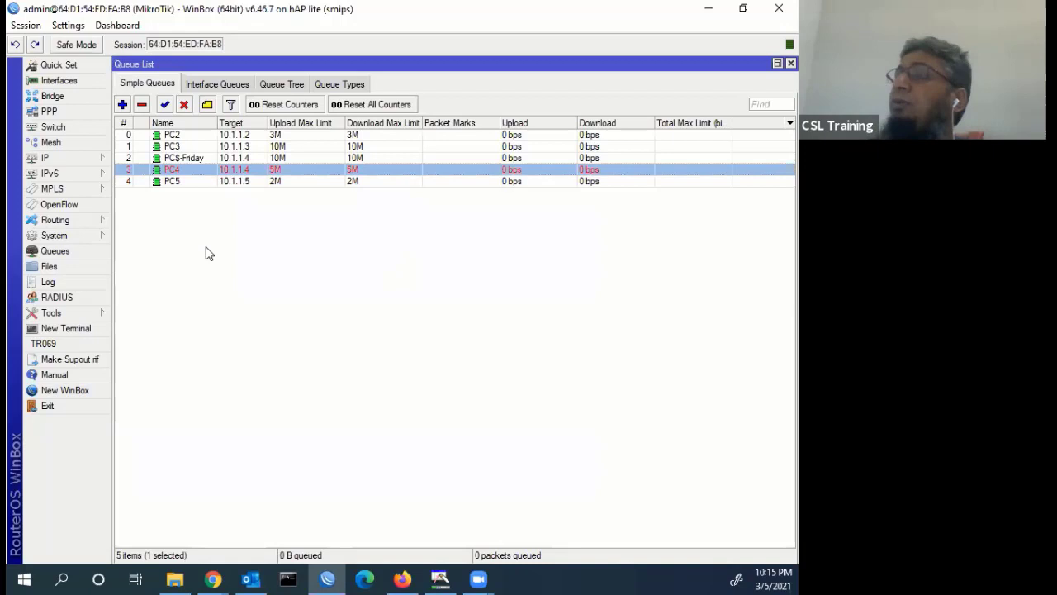
- Reopen the PC5 queue and enable its time schedule for every day from Sunday to Saturday
left_click(237, 183)
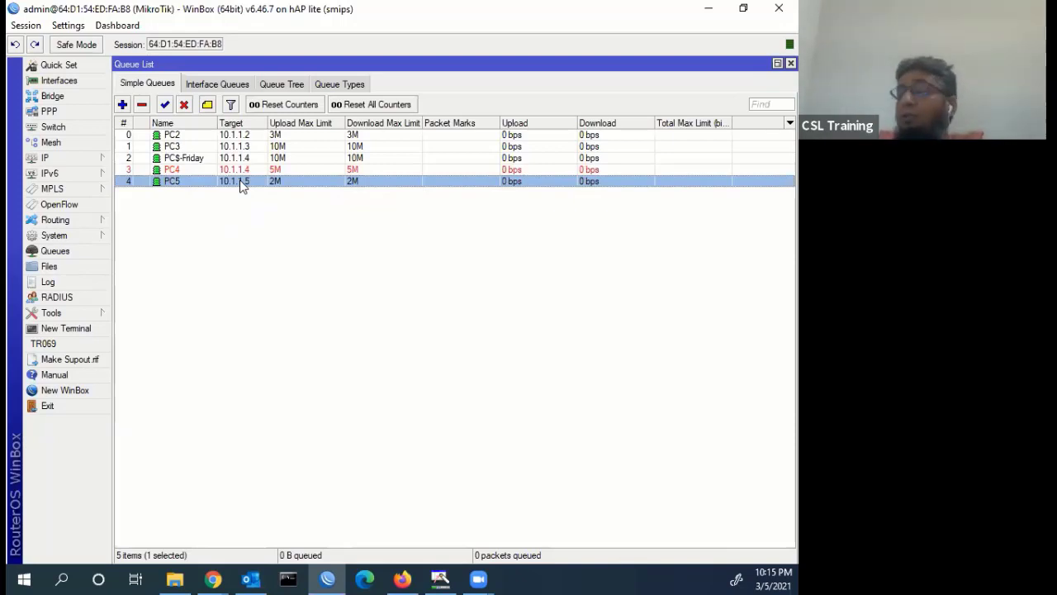
double_click(242, 181)
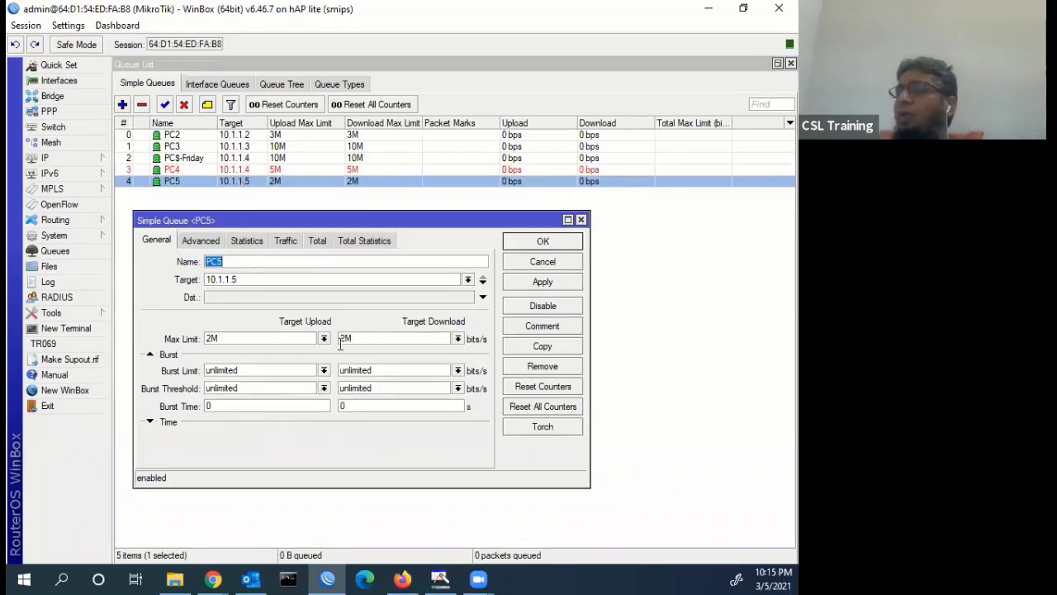
left_click(148, 422)
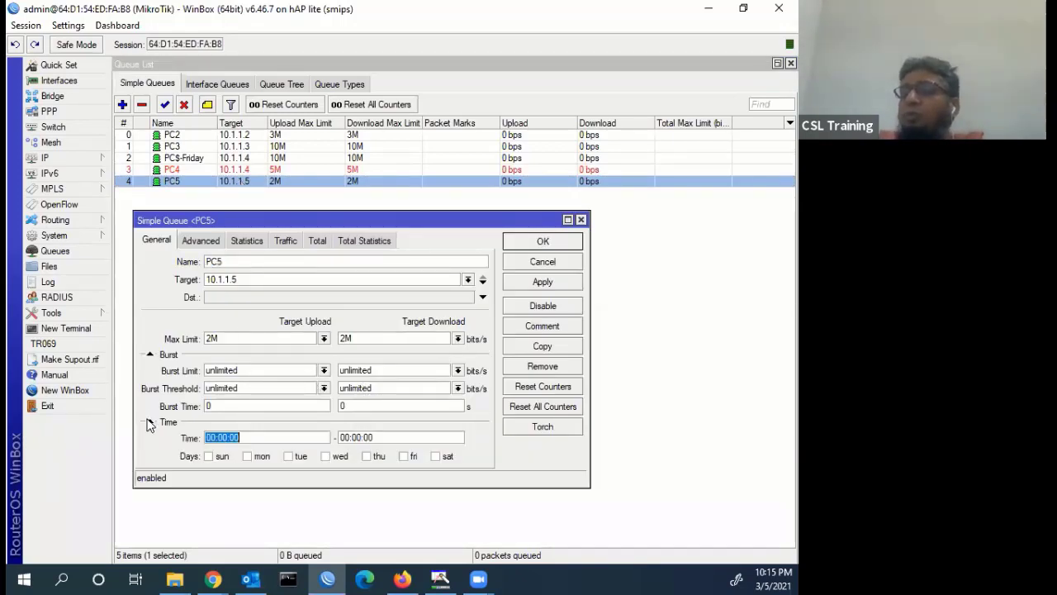
left_click(208, 456)
left_click(247, 456)
left_click(288, 456)
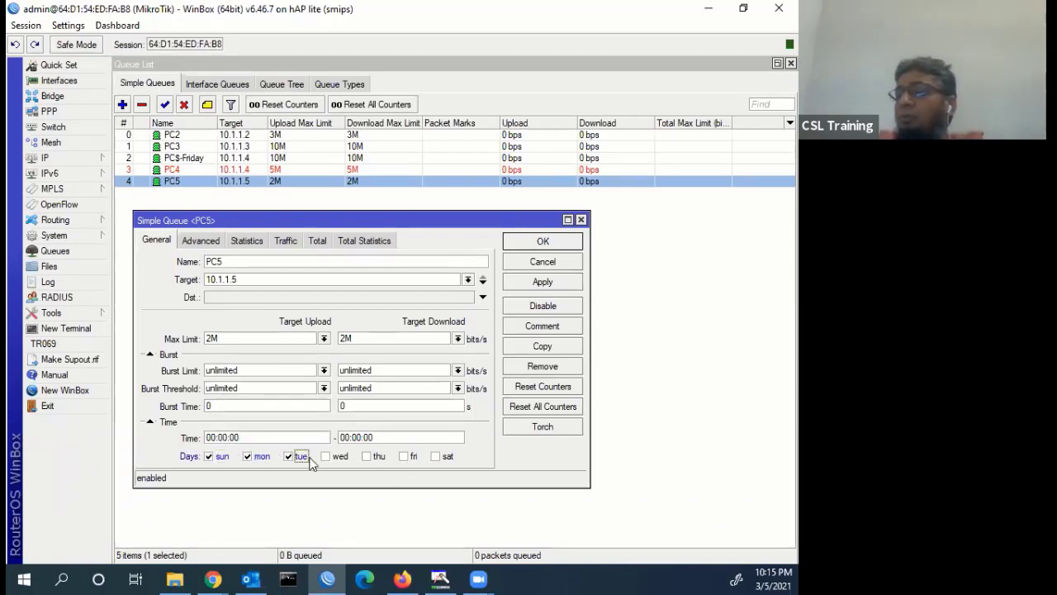
left_click(326, 456)
left_click(367, 455)
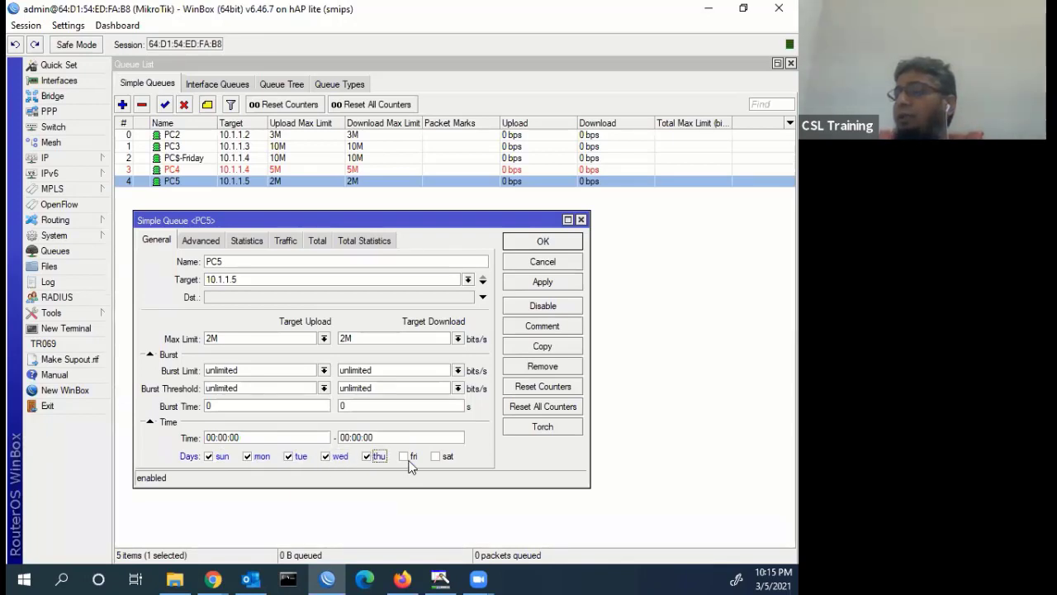
left_click(404, 456)
left_click(437, 456)
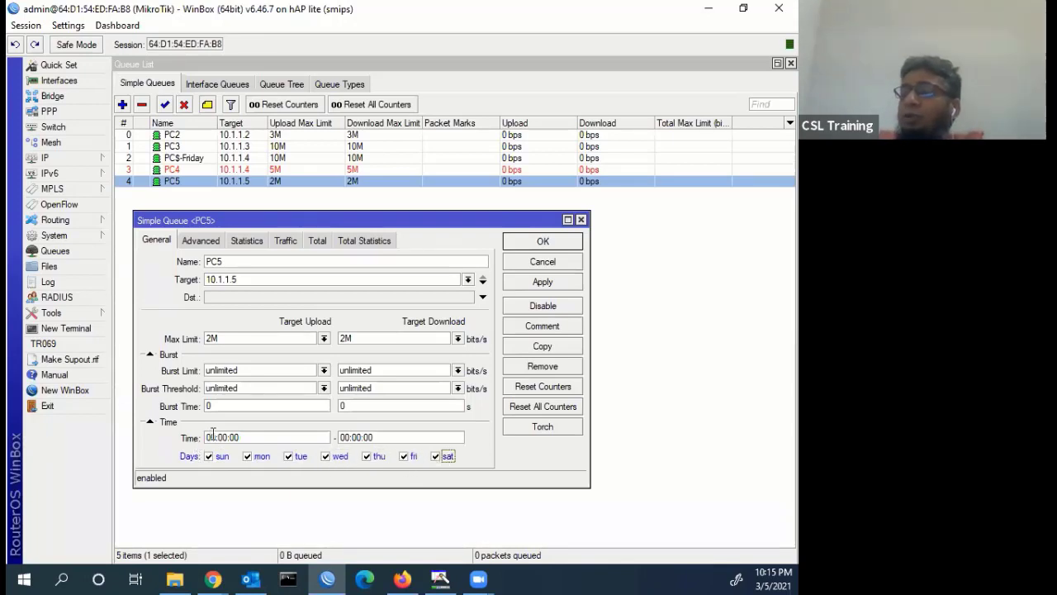
- Set the PC5 queue's active time from 09:00:00 to 19:59:59, then apply and save it
left_click_drag(215, 436, 193, 442)
type("09")
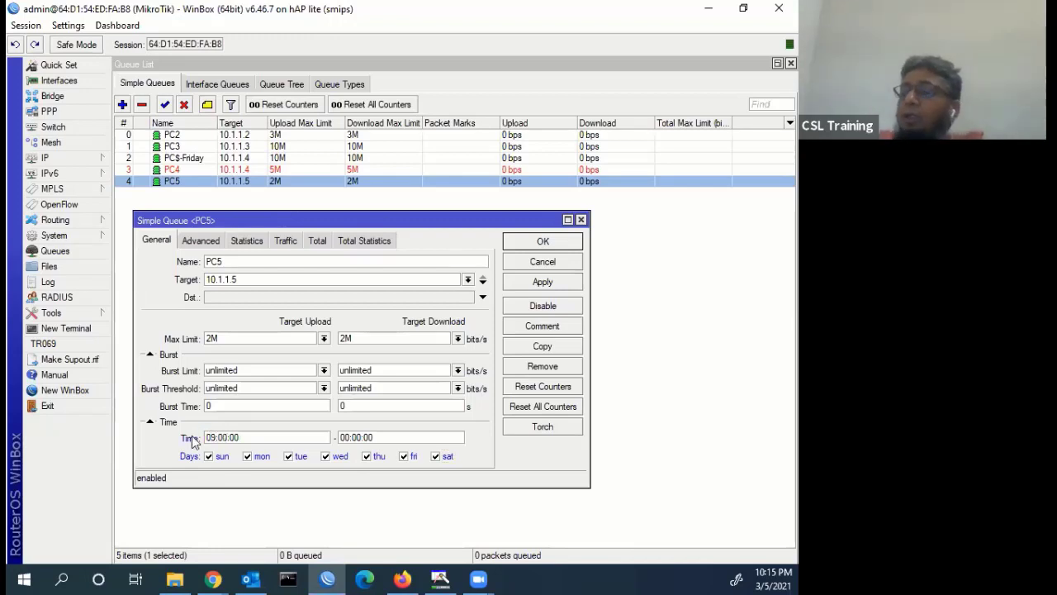
left_click(345, 437)
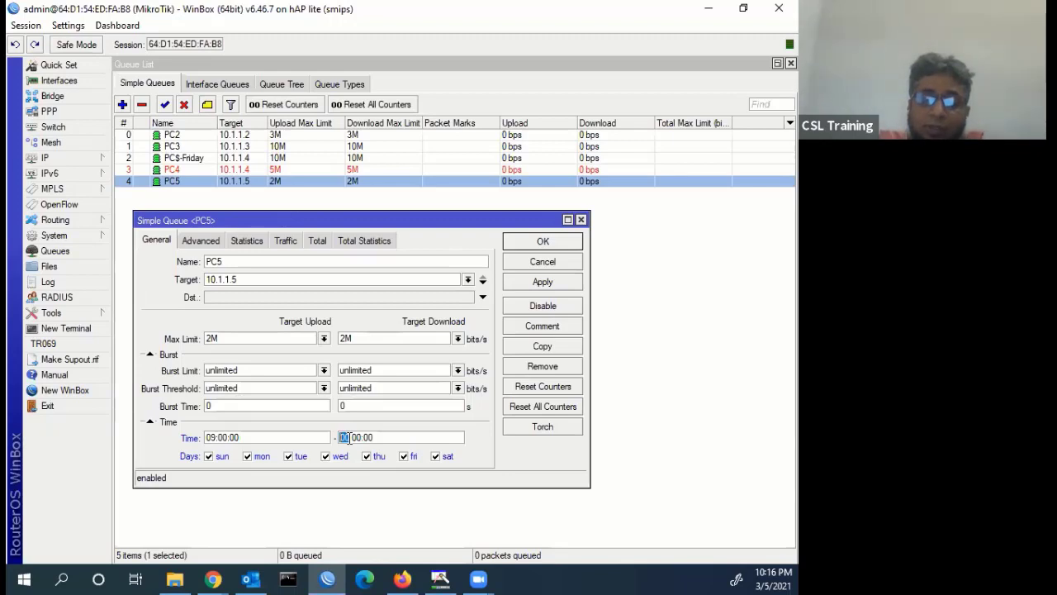
type("15")
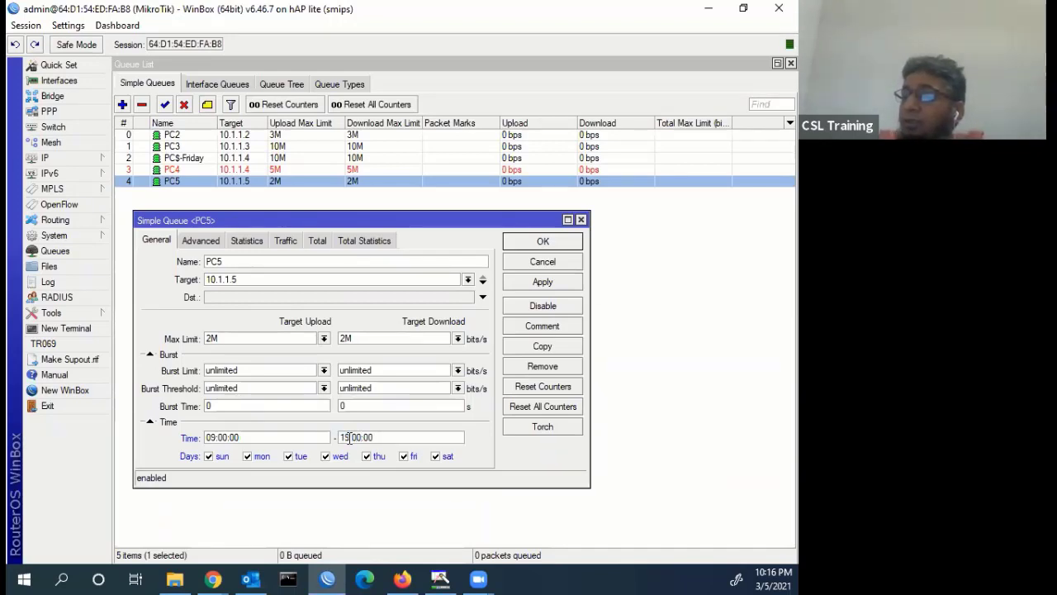
key("Delete")
type("55")
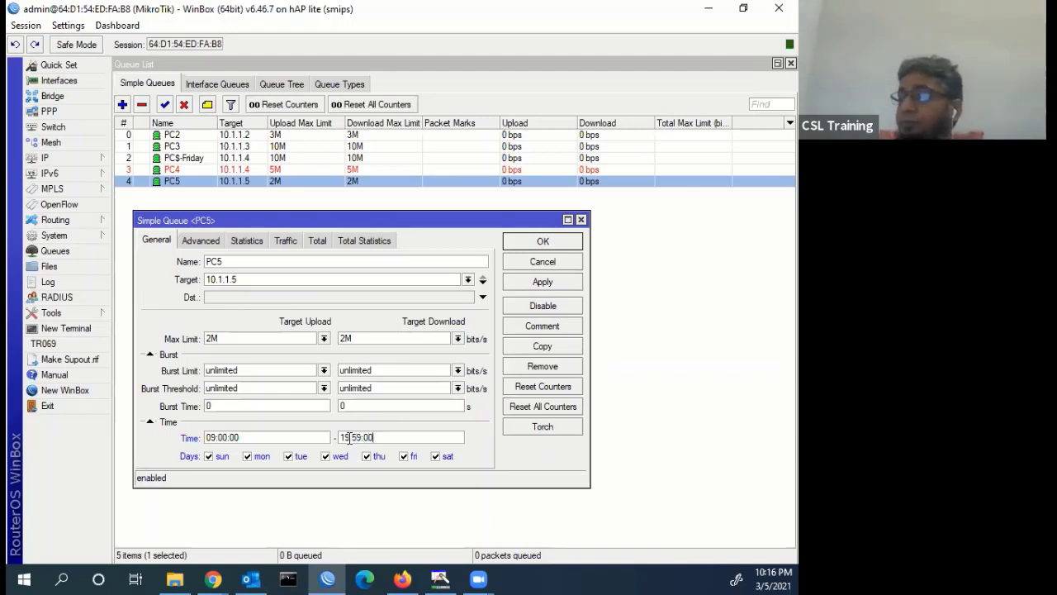
key("BackSpace")
key("BackSpace")
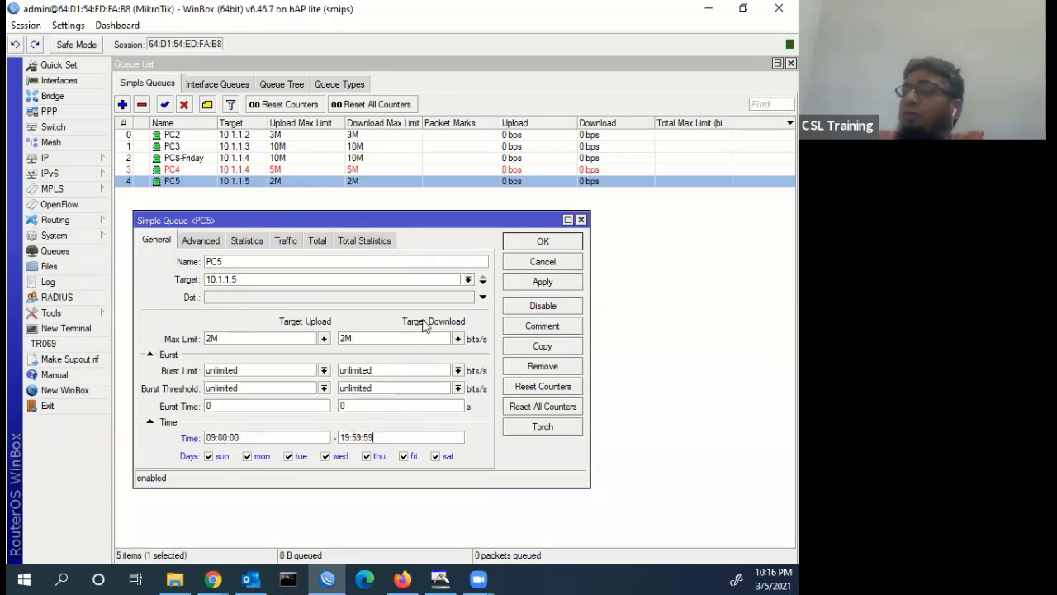
left_click(543, 283)
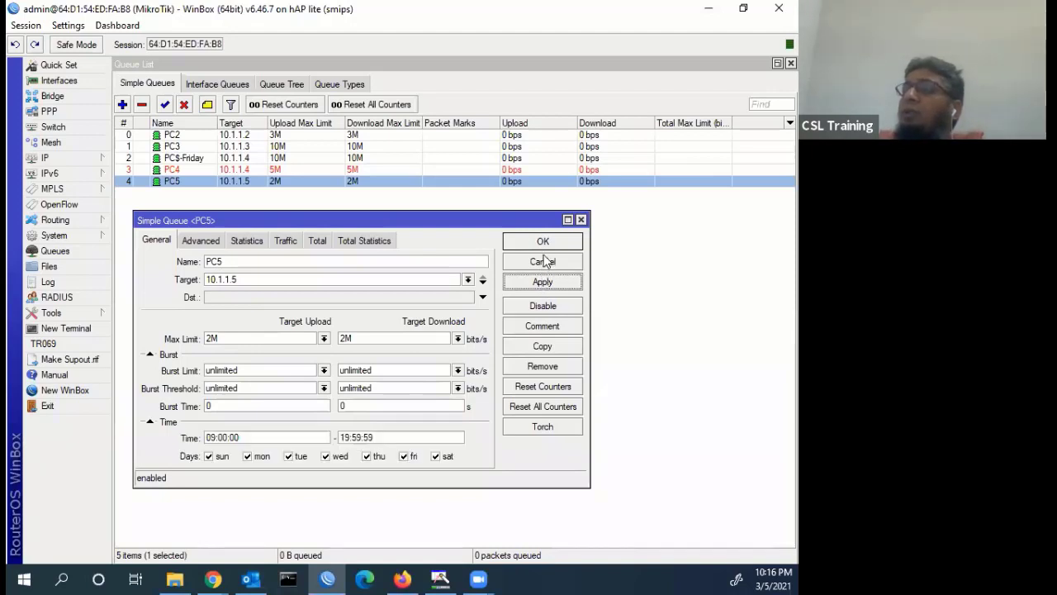
left_click(542, 242)
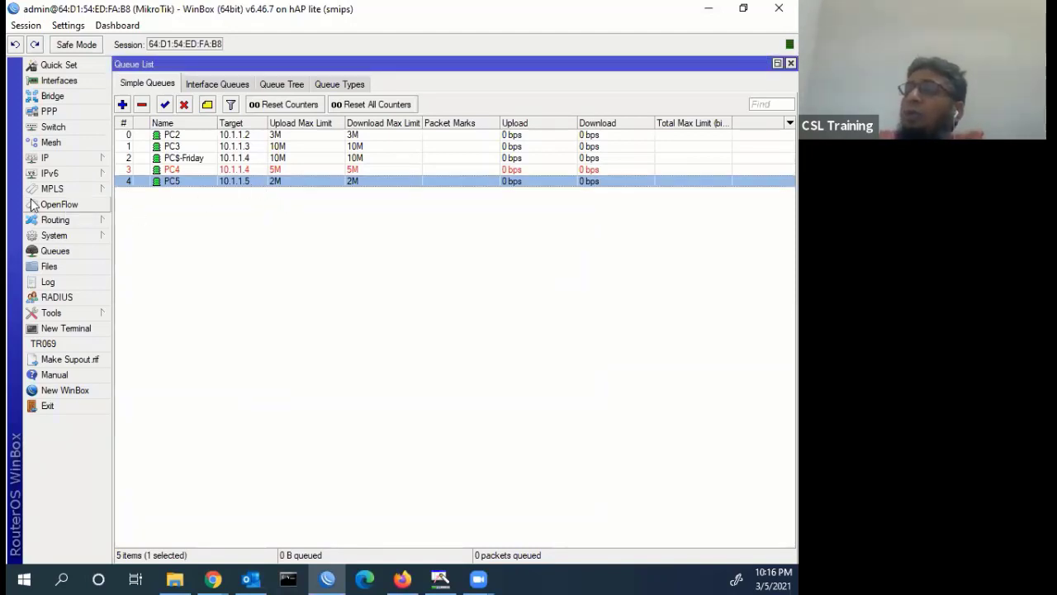
- Make a copy of the PC5 queue and name the copy PC5-Evening
double_click(235, 182)
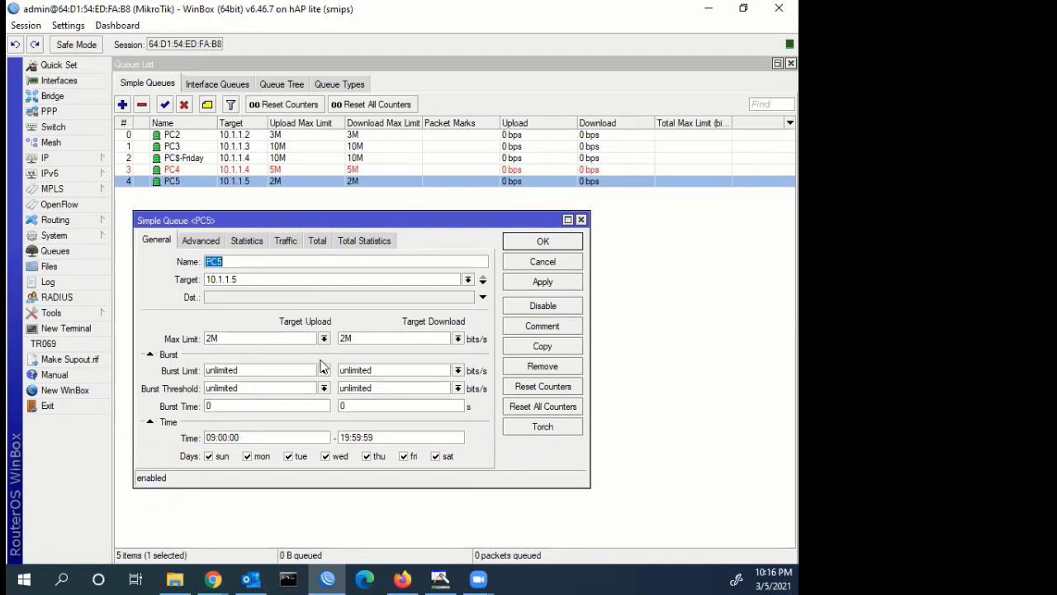
left_click(542, 262)
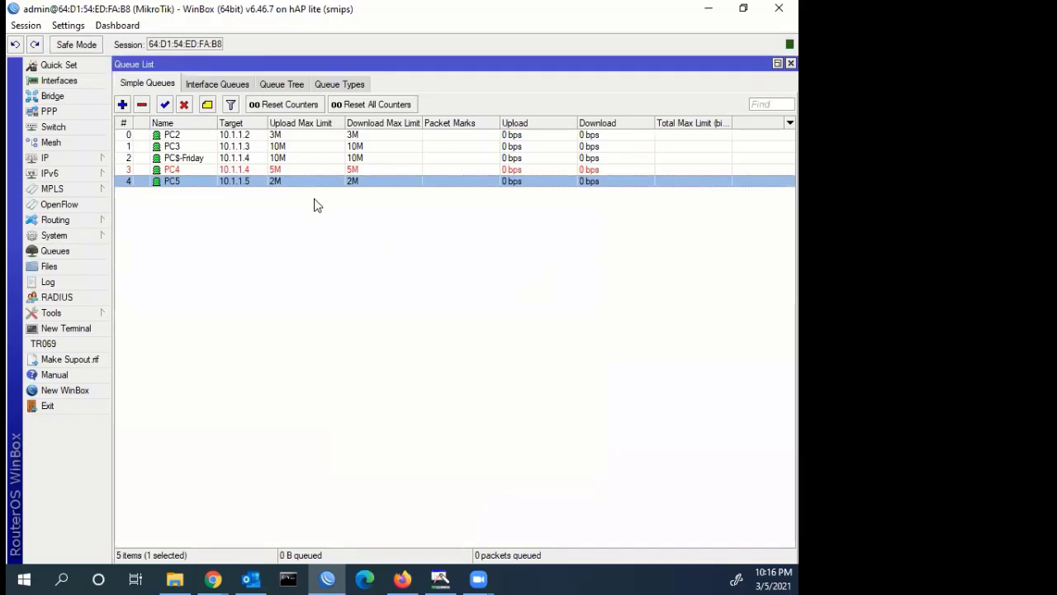
double_click(300, 179)
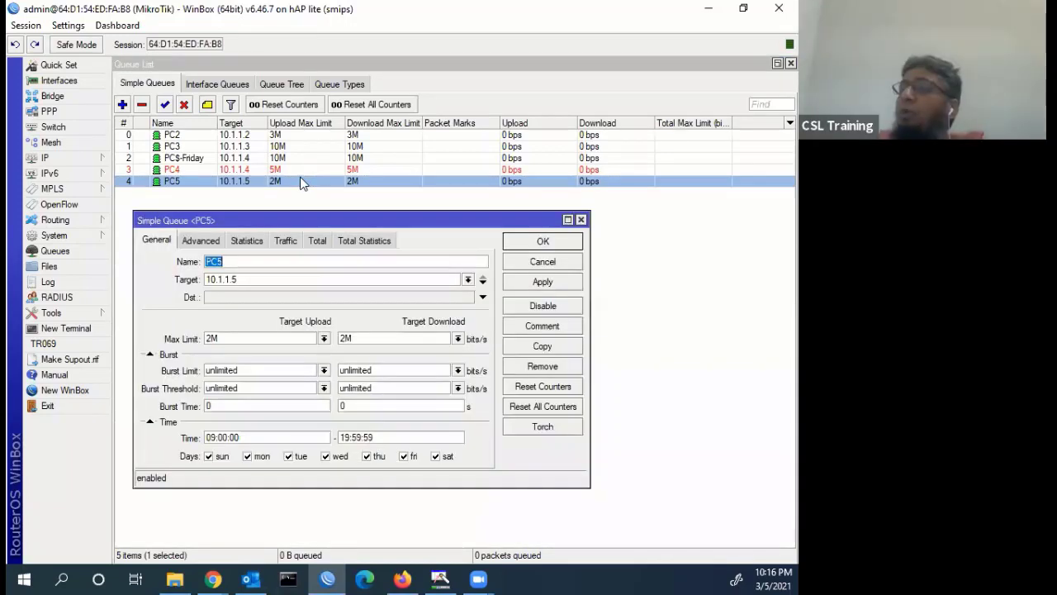
left_click(554, 351)
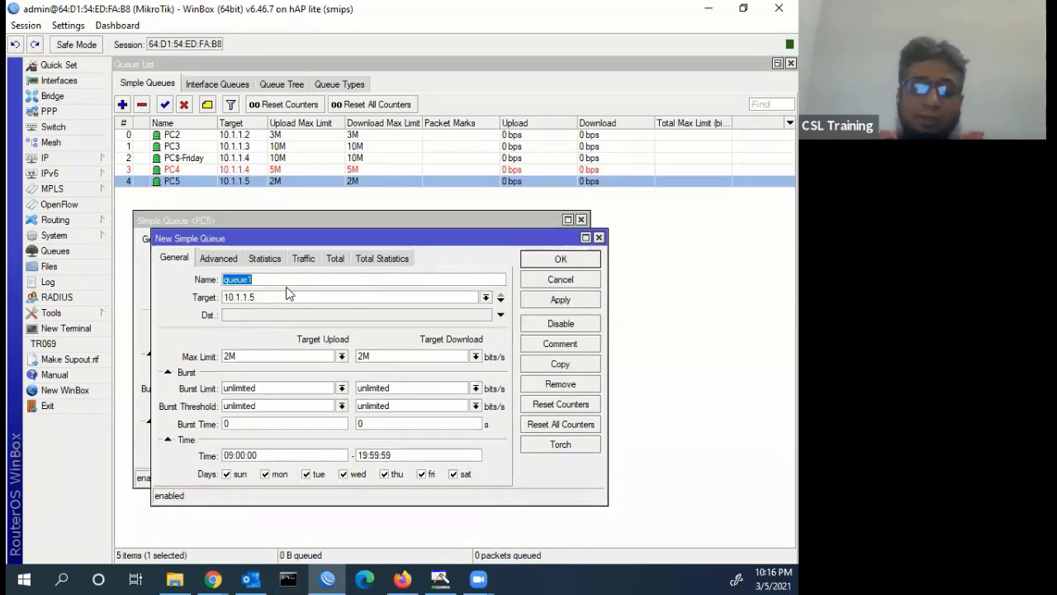
type("PC5")
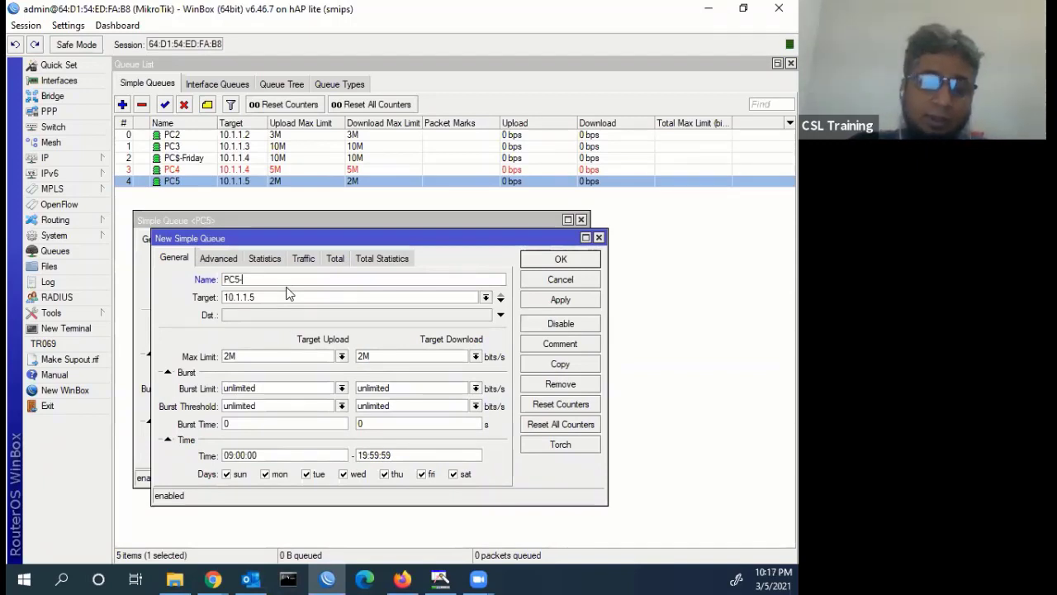
type("-Eveni")
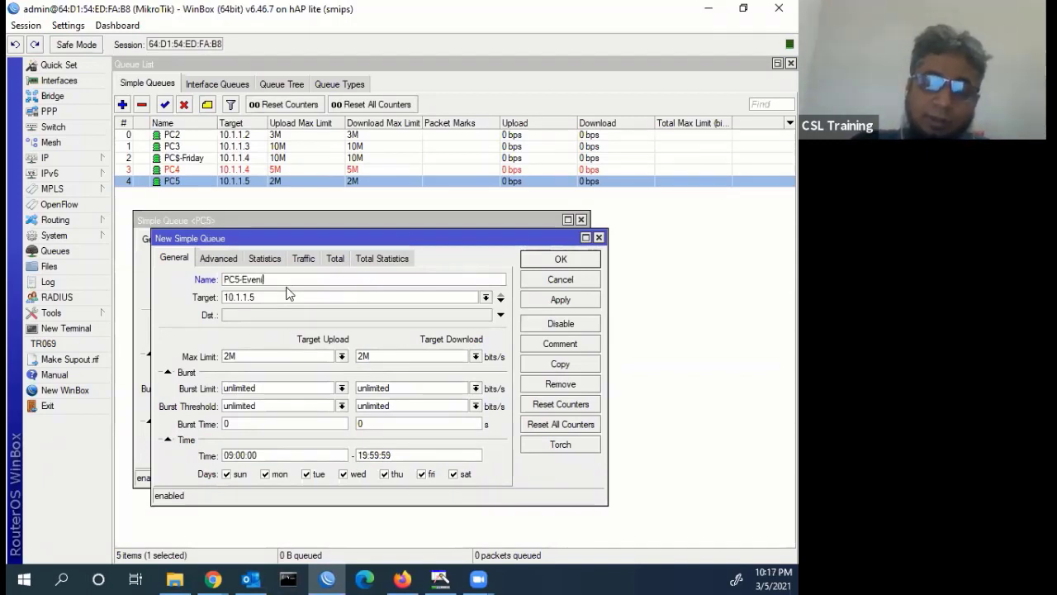
type("ng")
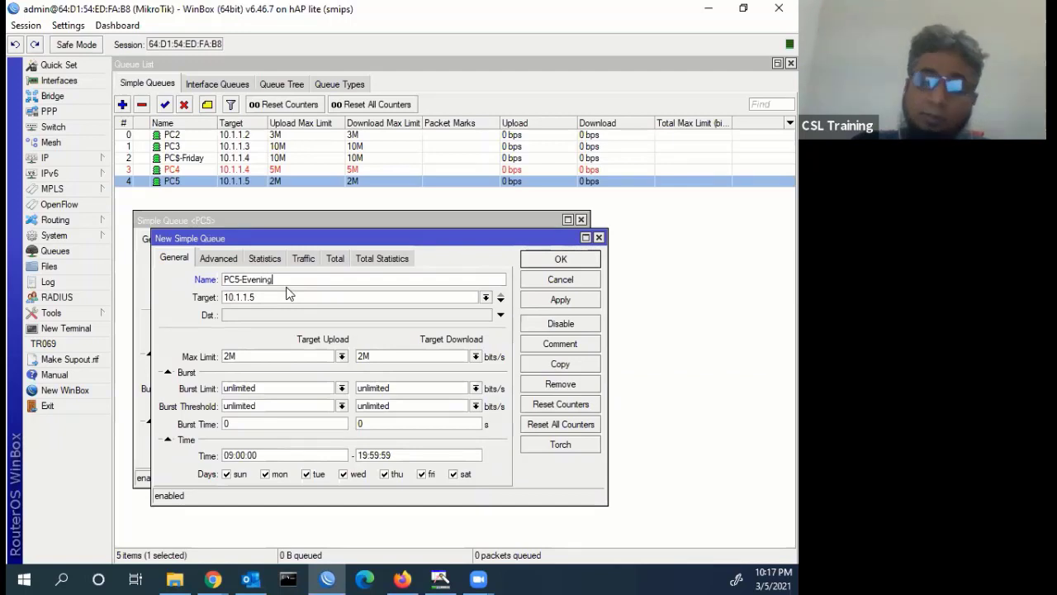
- Set the PC5-Evening queue's active time from 20:00:00 to 23:59:59
double_click(234, 455)
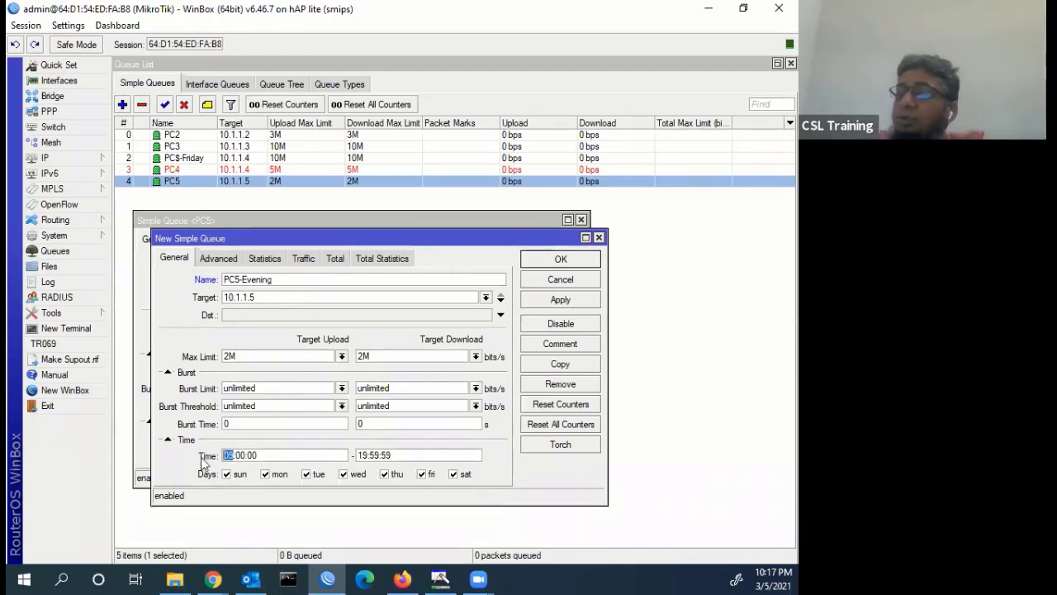
type("20")
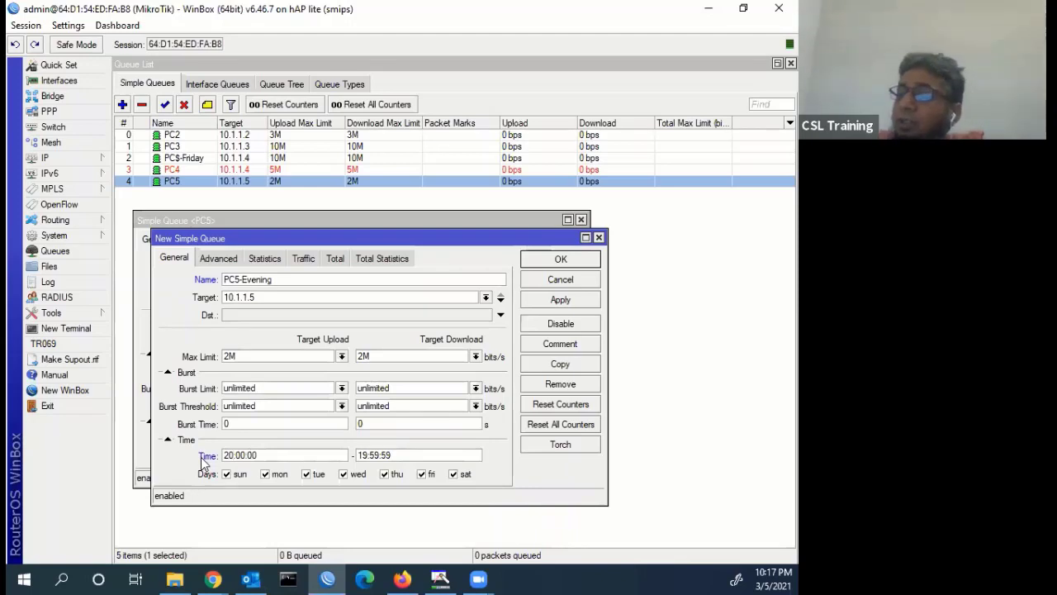
double_click(363, 454)
type("23")
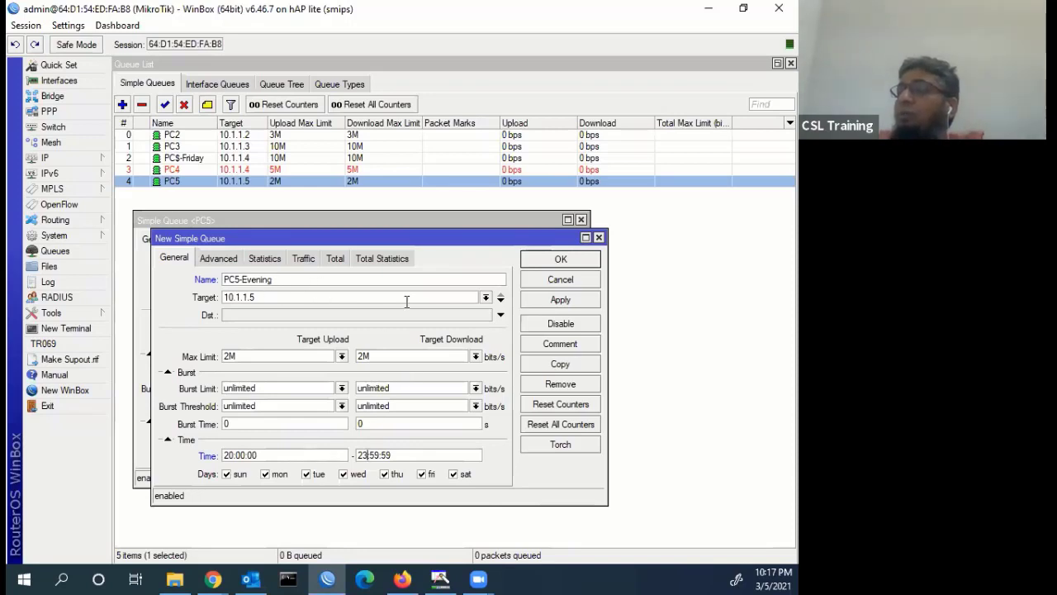
- Set the PC5-Evening queue's upload and download max limits to 10M, save it, and close the original PC5 queue
left_click(341, 356)
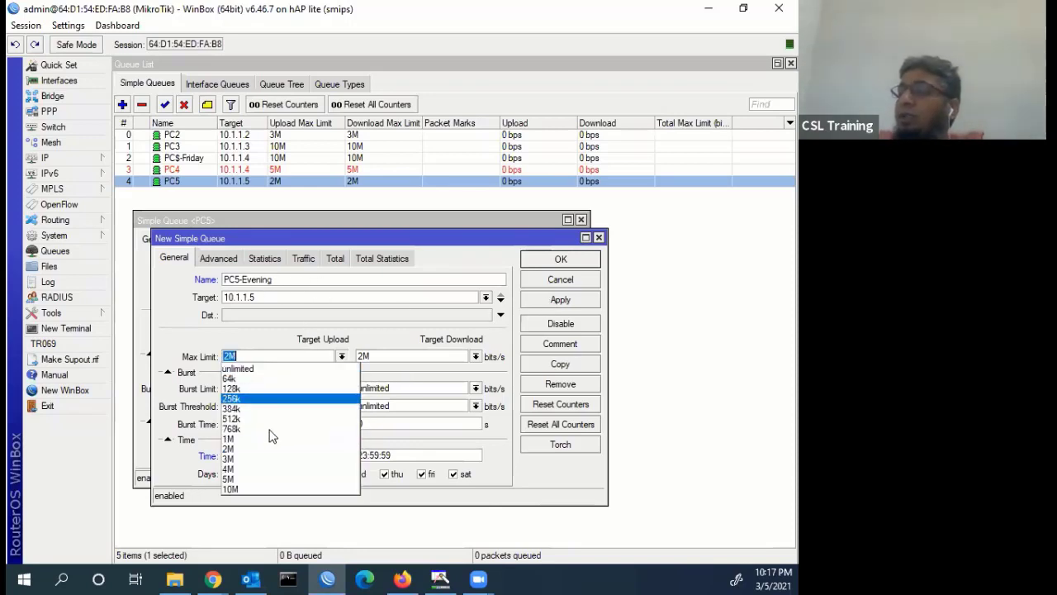
left_click(231, 488)
left_click(476, 356)
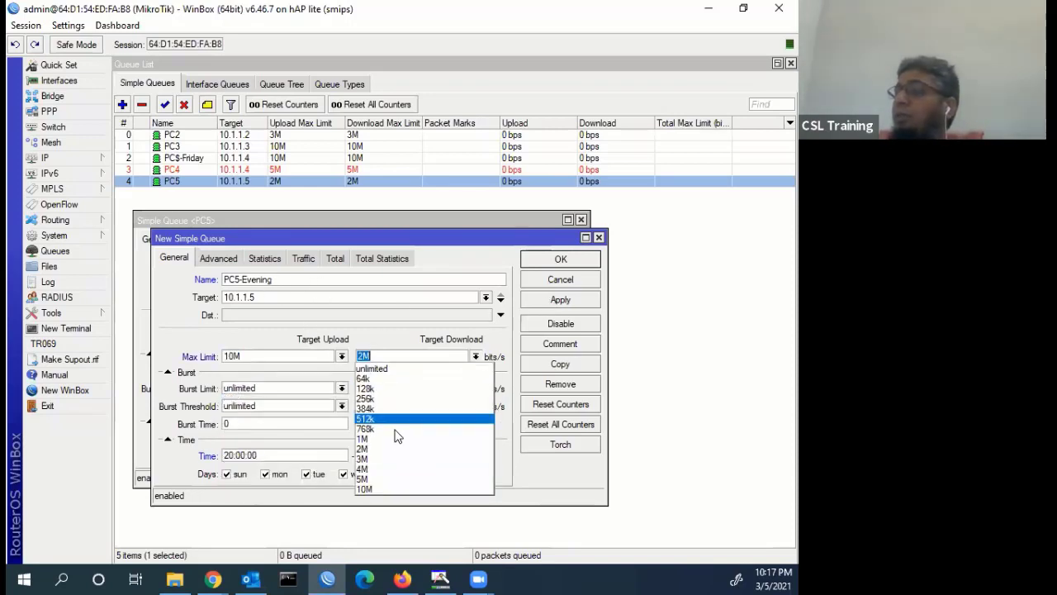
left_click(376, 486)
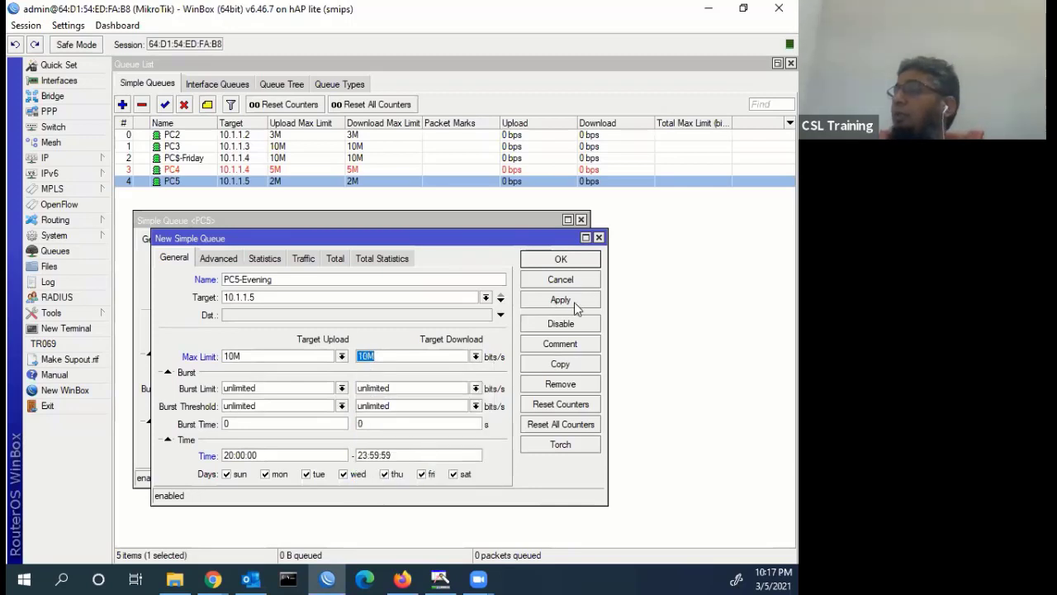
left_click(575, 306)
left_click(576, 258)
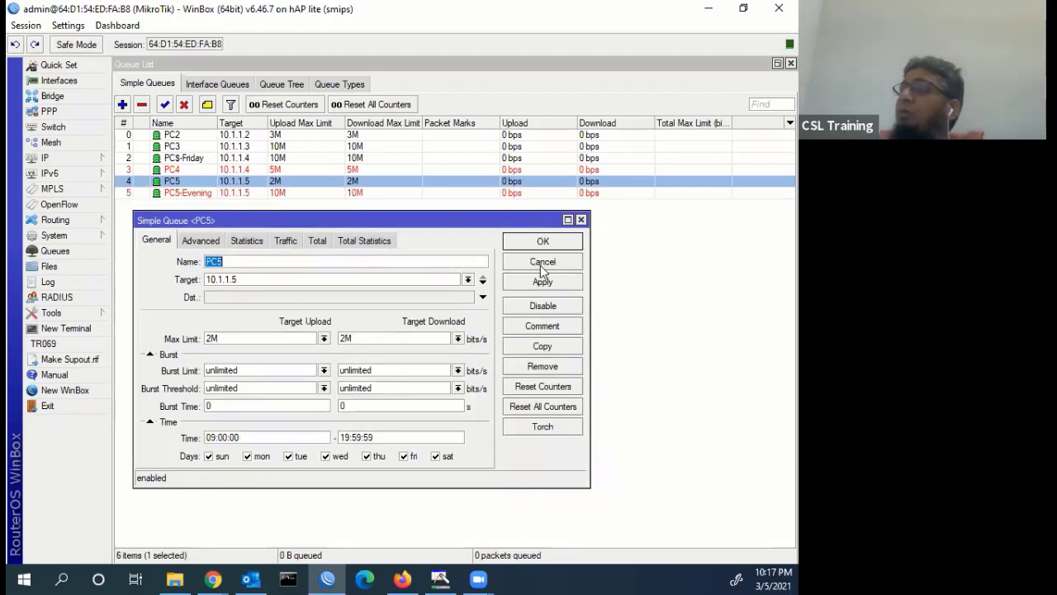
left_click(542, 270)
- Compare the max limits and active times of the PC5 and PC5-Evening queues without changing them
left_click(235, 195)
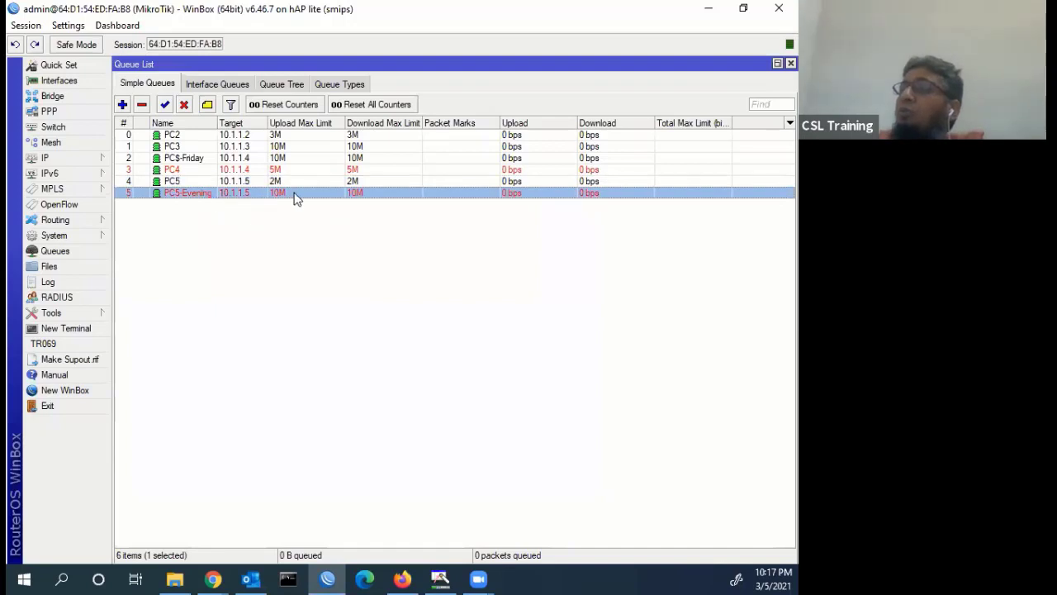
left_click(279, 177)
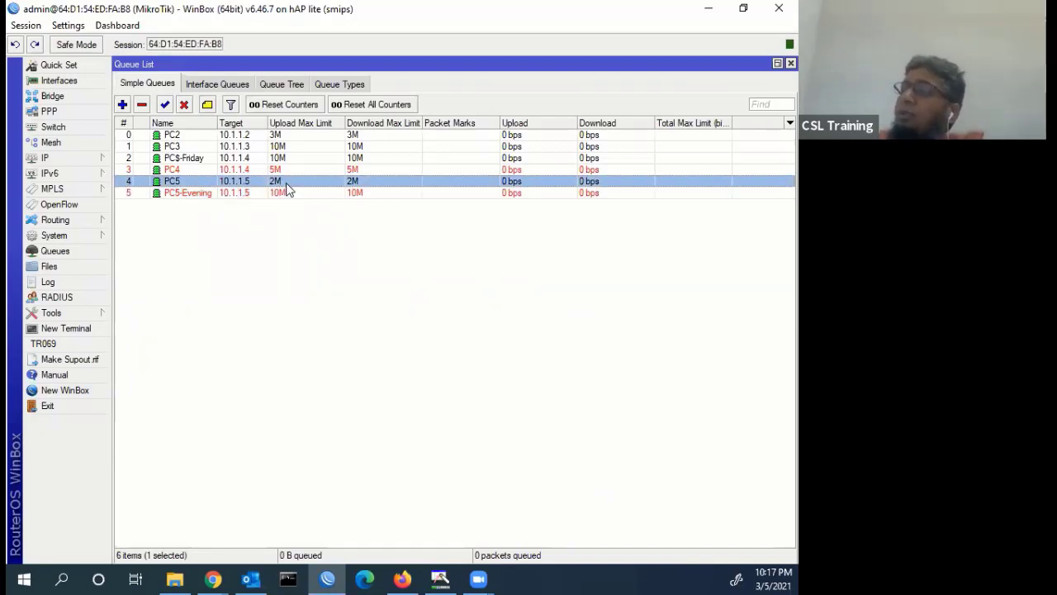
left_click(281, 194)
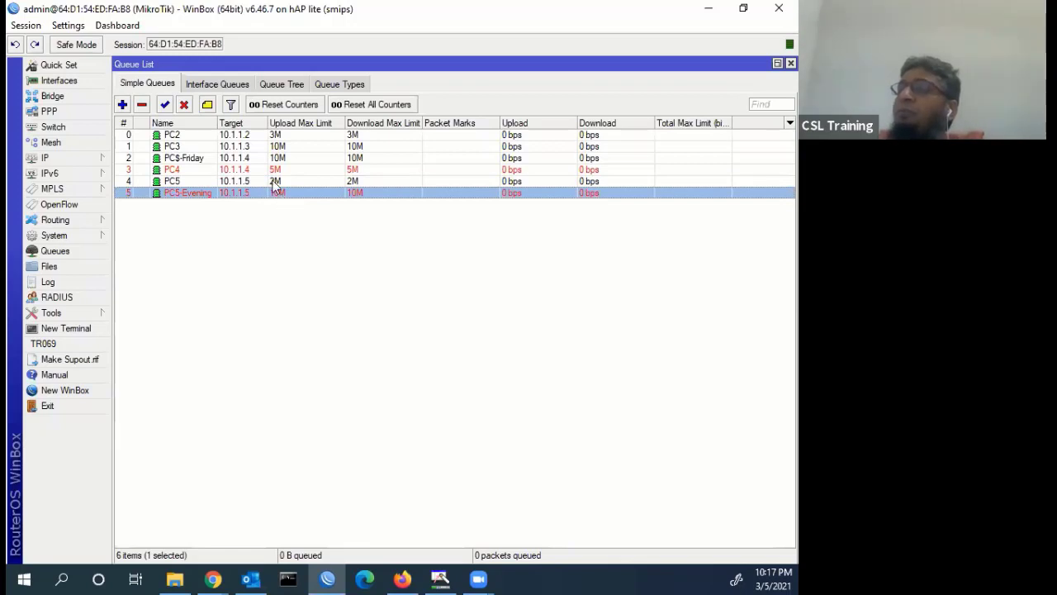
left_click(275, 183)
double_click(275, 182)
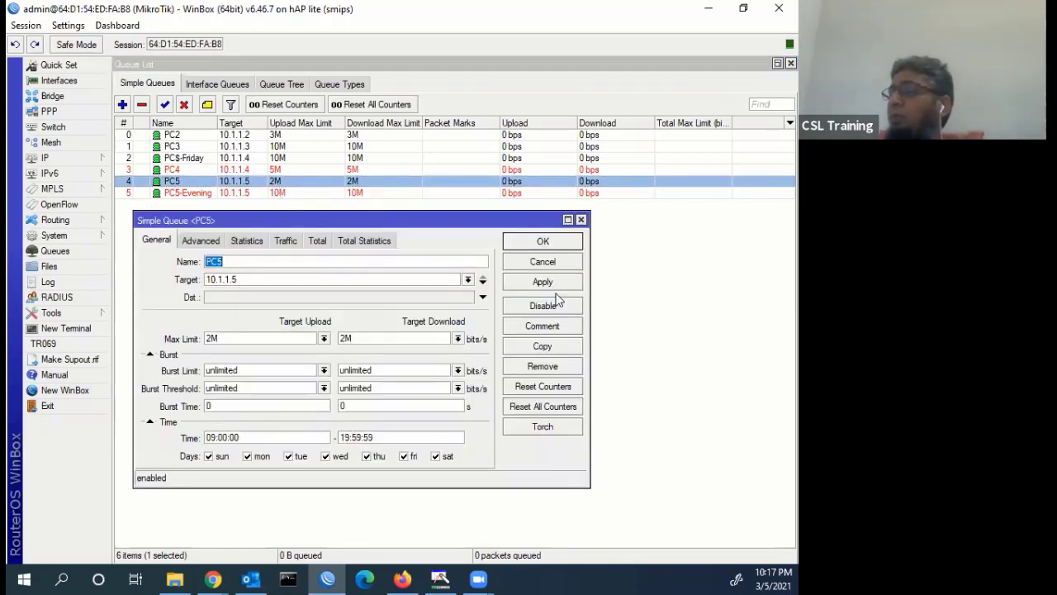
left_click(568, 261)
left_click(278, 194)
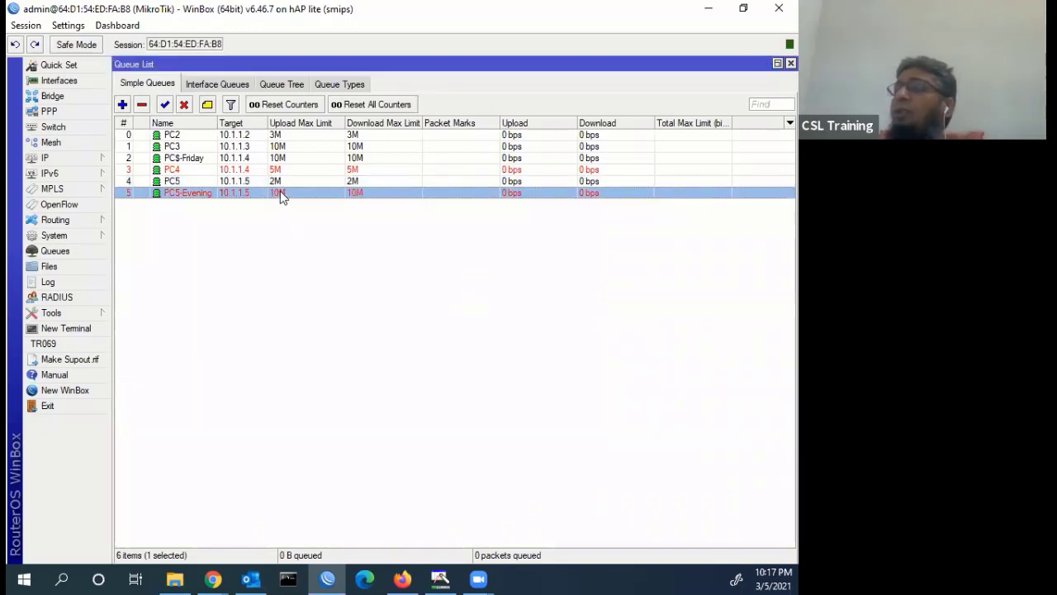
double_click(279, 198)
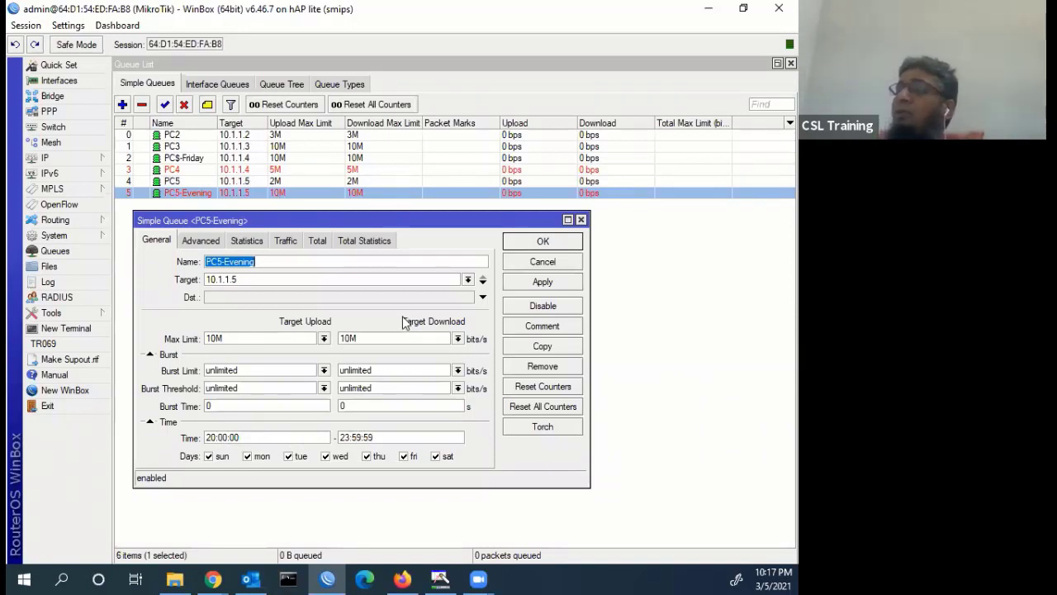
left_click(537, 266)
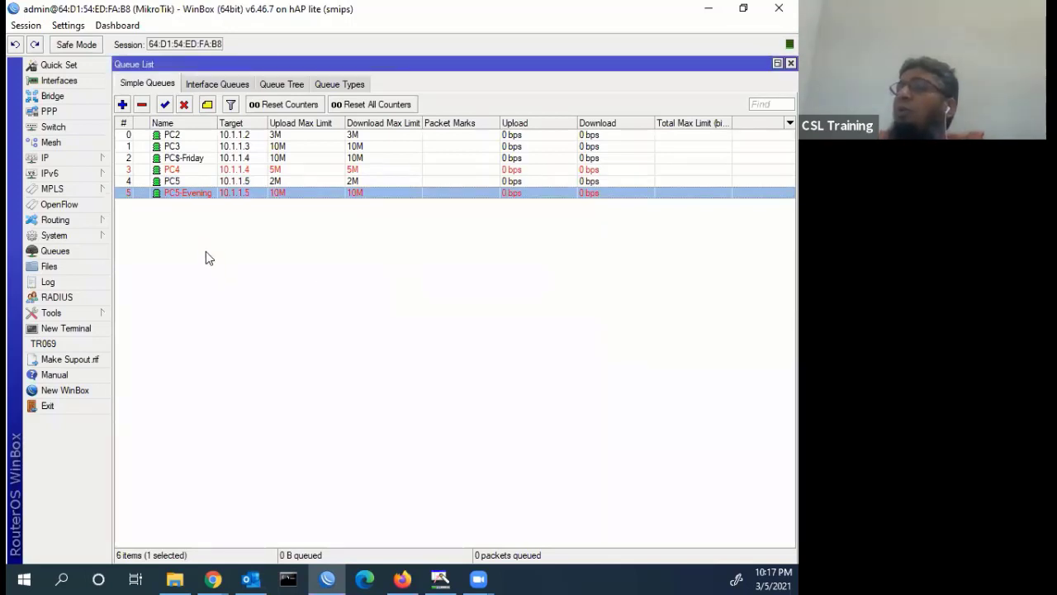
- Make a copy of the PC5-Evening queue and name the copy PC5-Morning
double_click(224, 193)
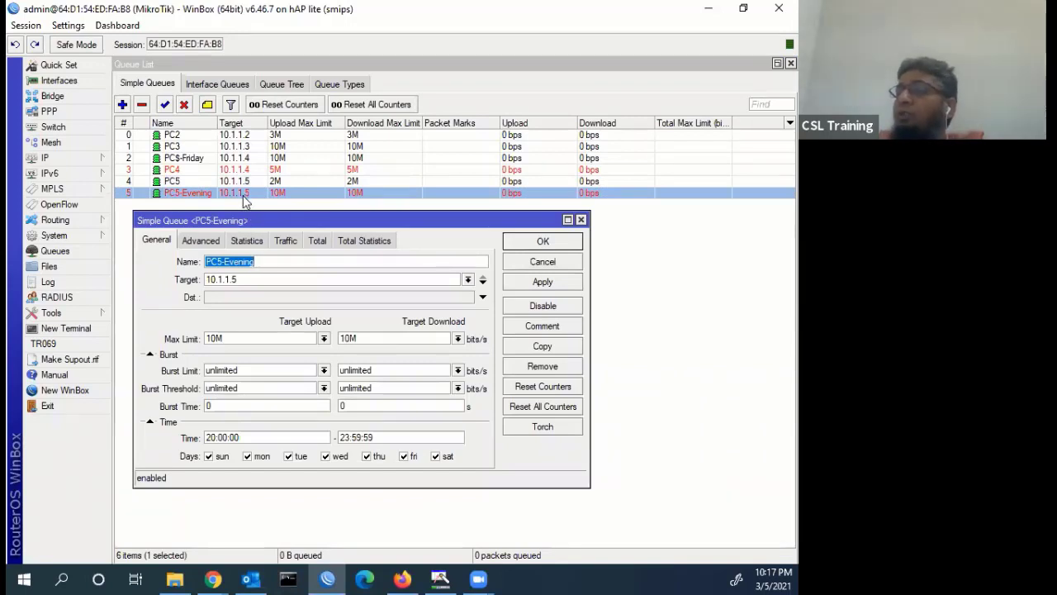
left_click(542, 347)
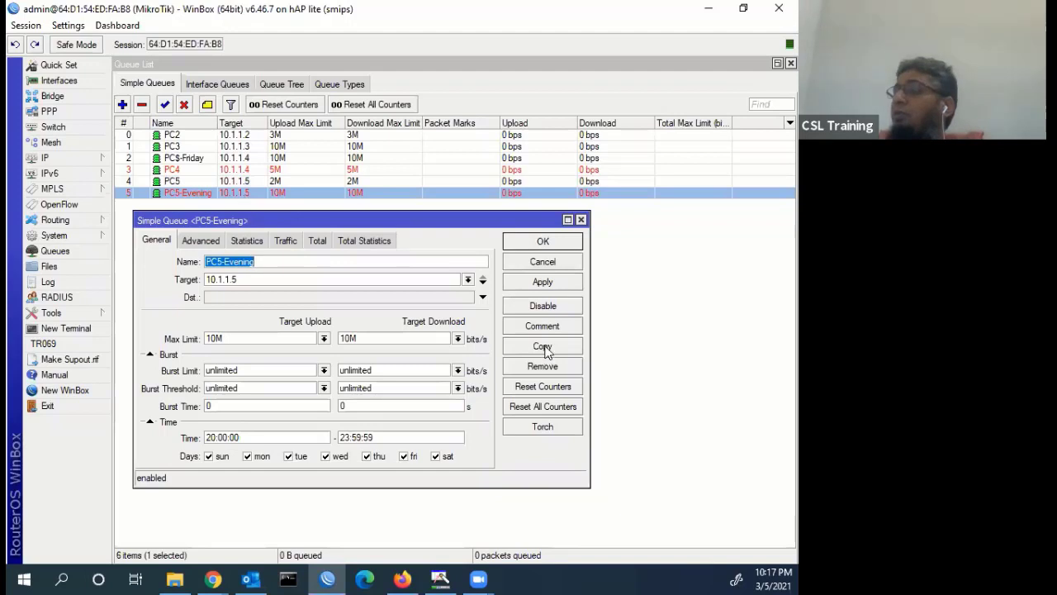
left_click_drag(287, 301, 286, 302)
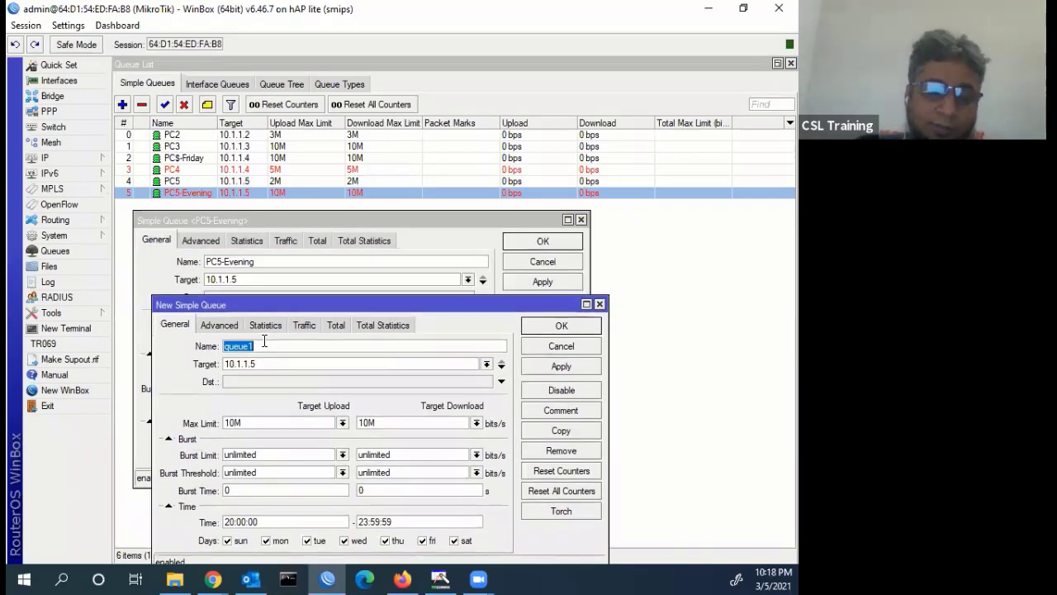
type("PC5")
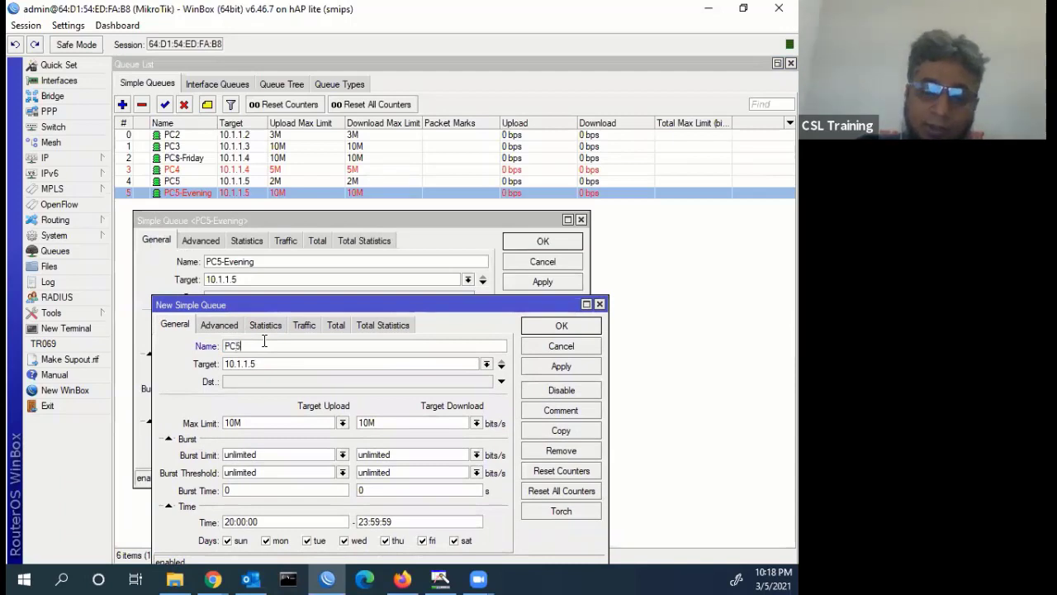
type("-Mo")
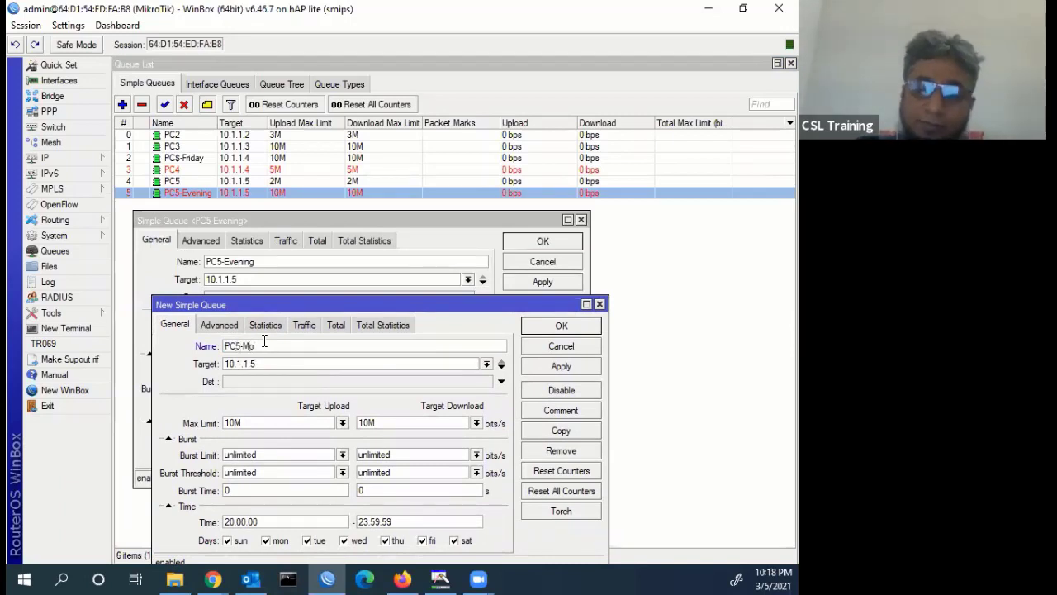
type("rning")
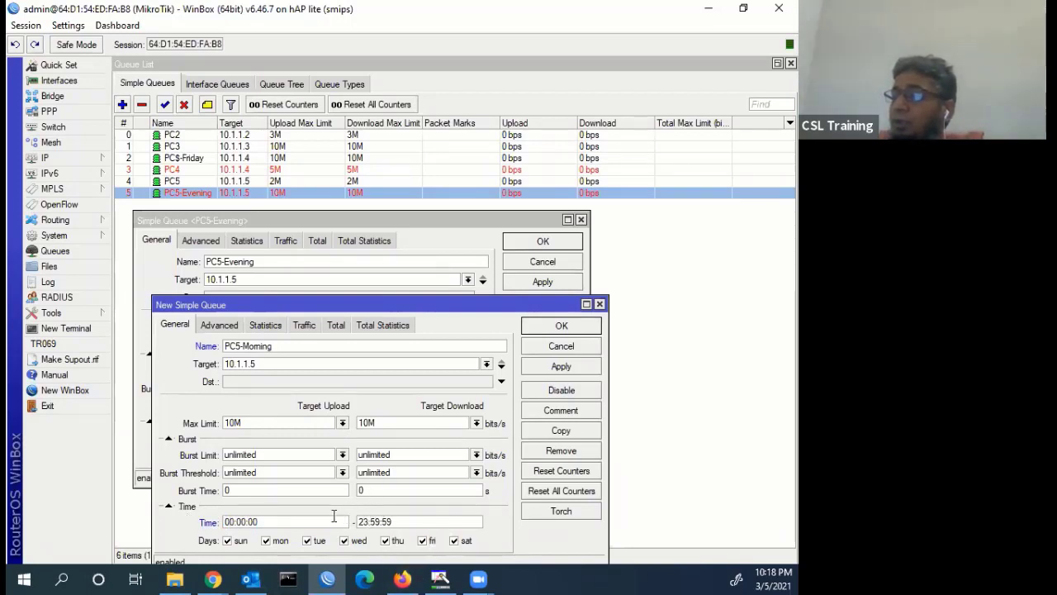
- Set the PC5-Morning queue's active time from 00:00:00 to 08:59:59, save it, and close the PC5-Evening queue
key("shift+Right")
key("shift+Right")
type("08")
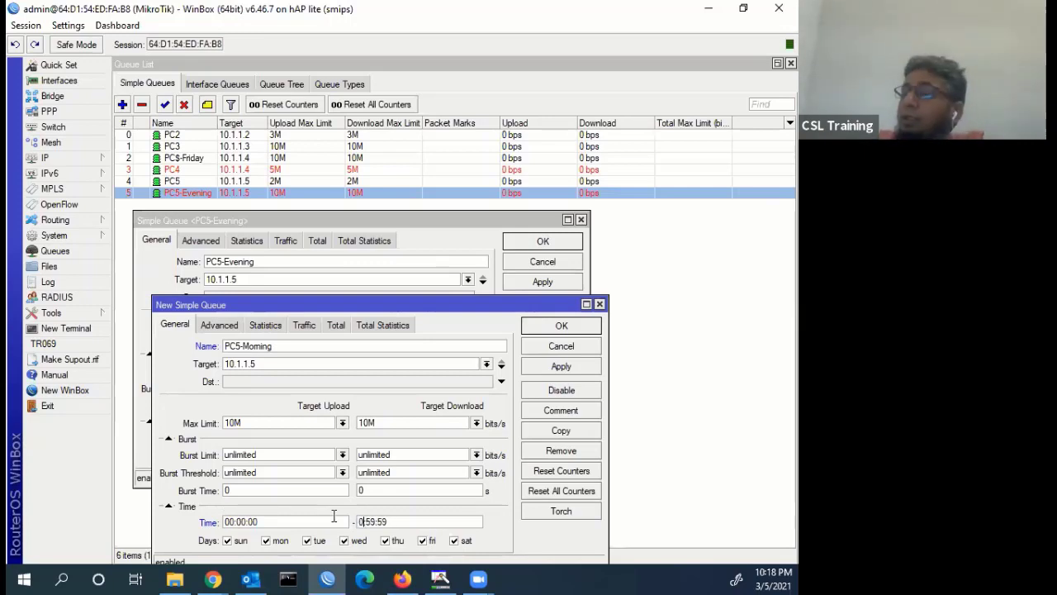
left_click(588, 369)
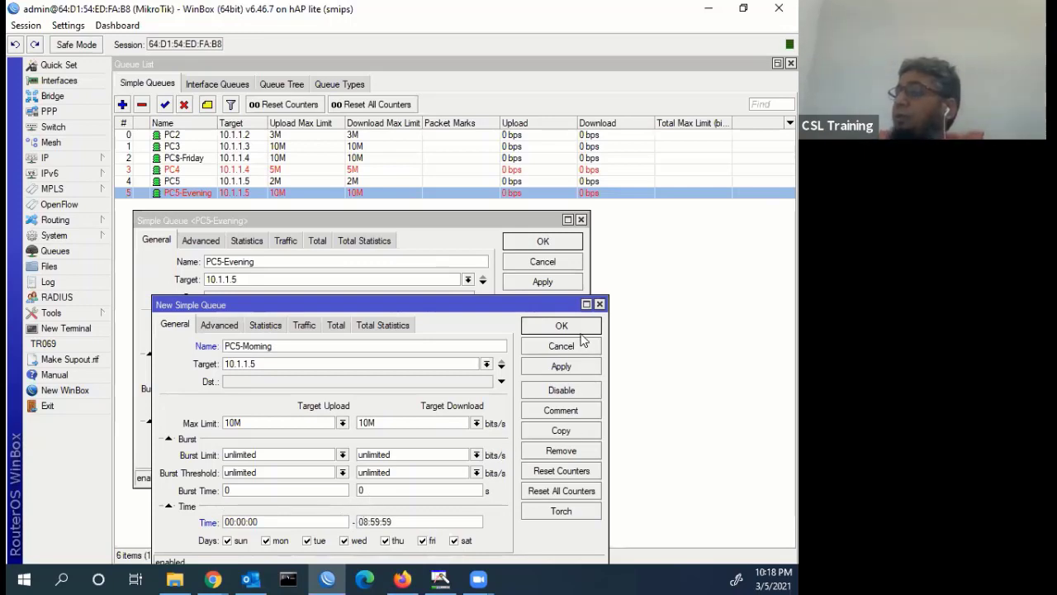
key("Return")
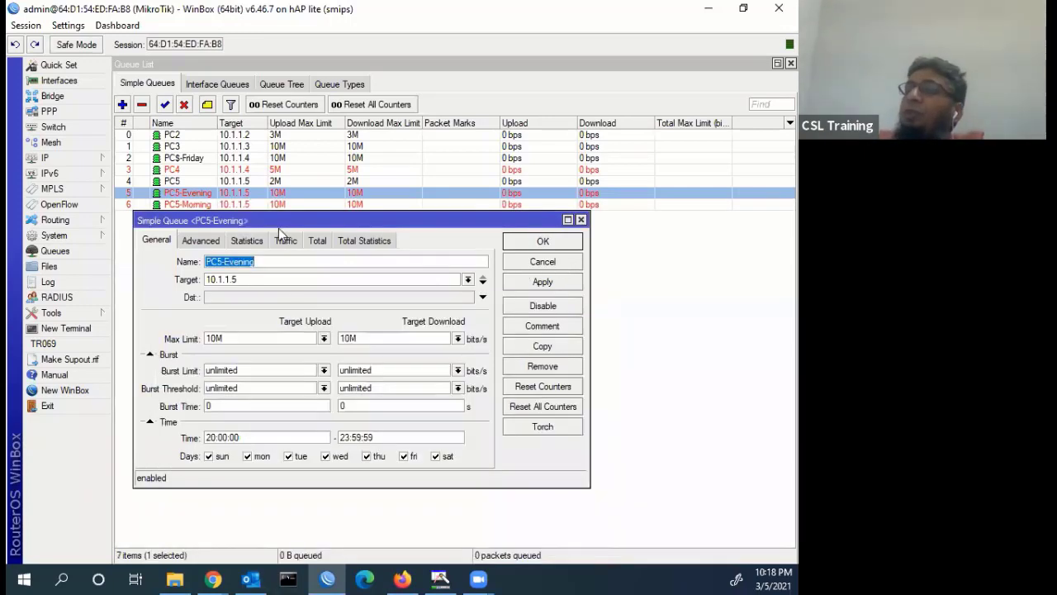
key("Return")
left_click(247, 205)
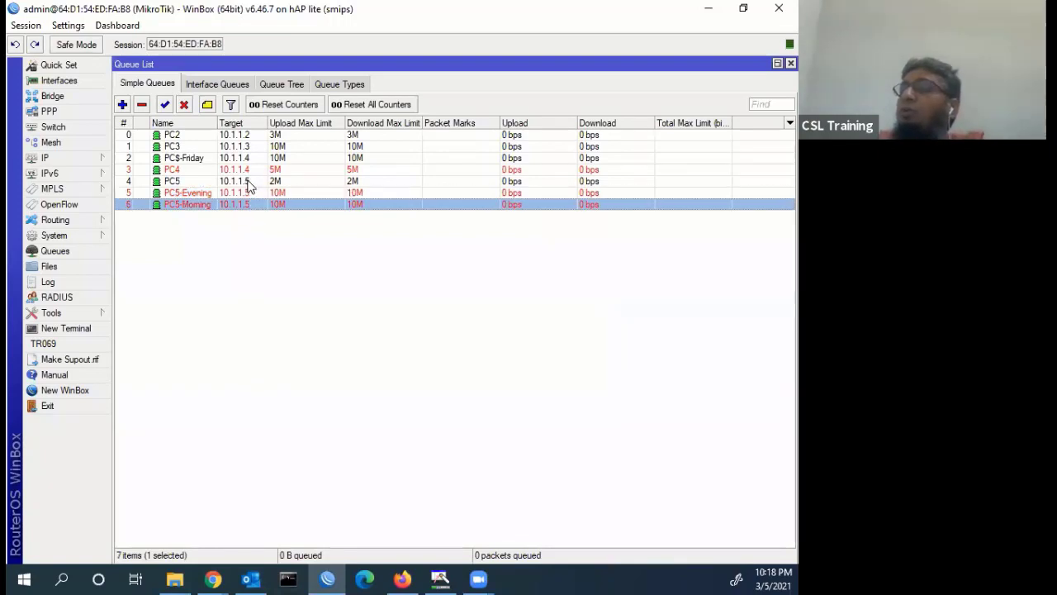
left_click(249, 182)
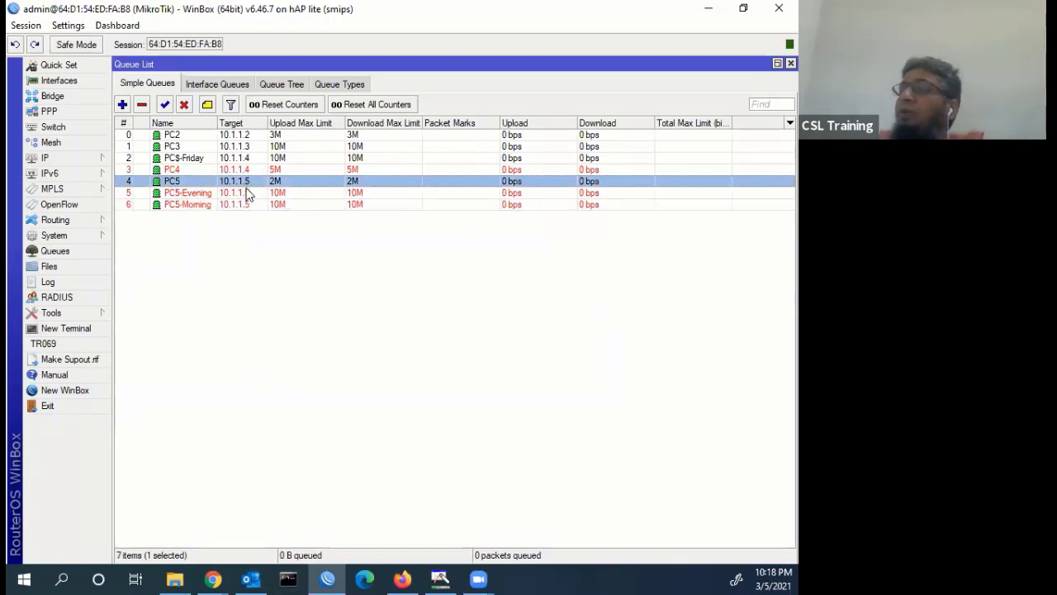
left_click(245, 193)
left_click(243, 204)
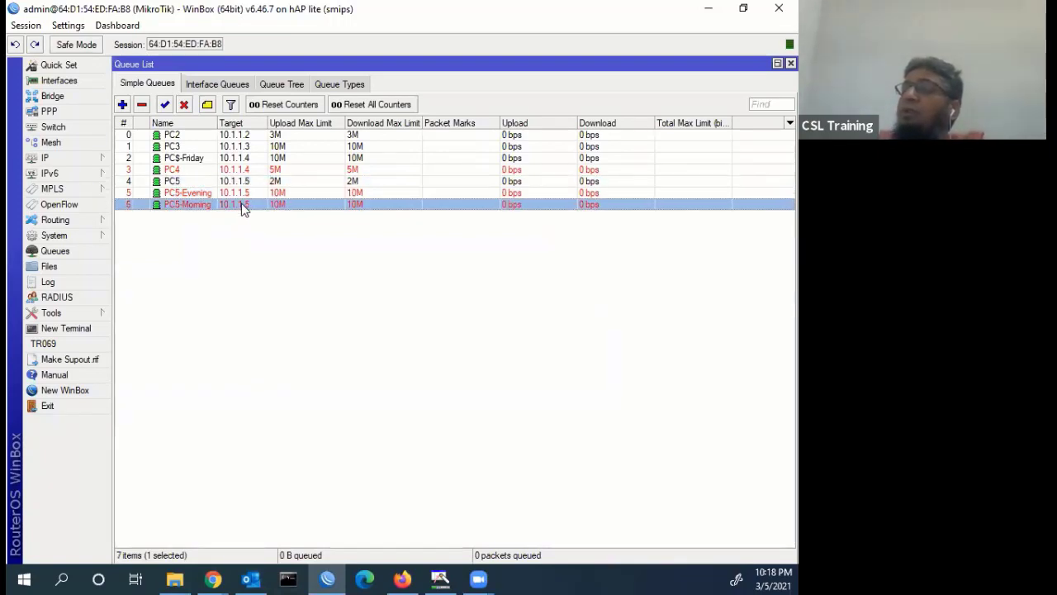
- Change the hour of the router's system clock to 22, then apply and save the clock settings
left_click(76, 236)
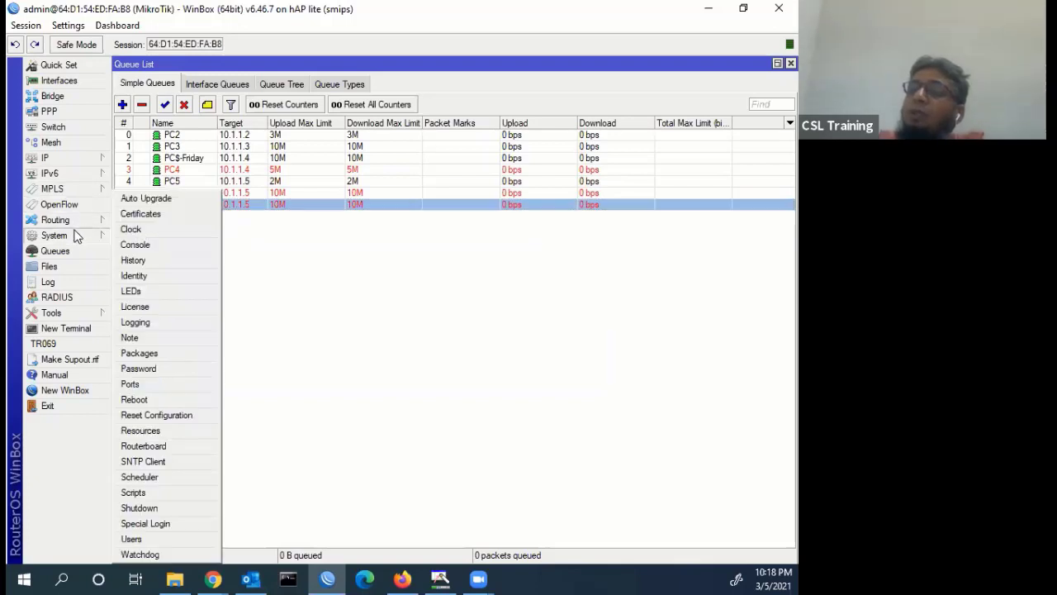
left_click(155, 225)
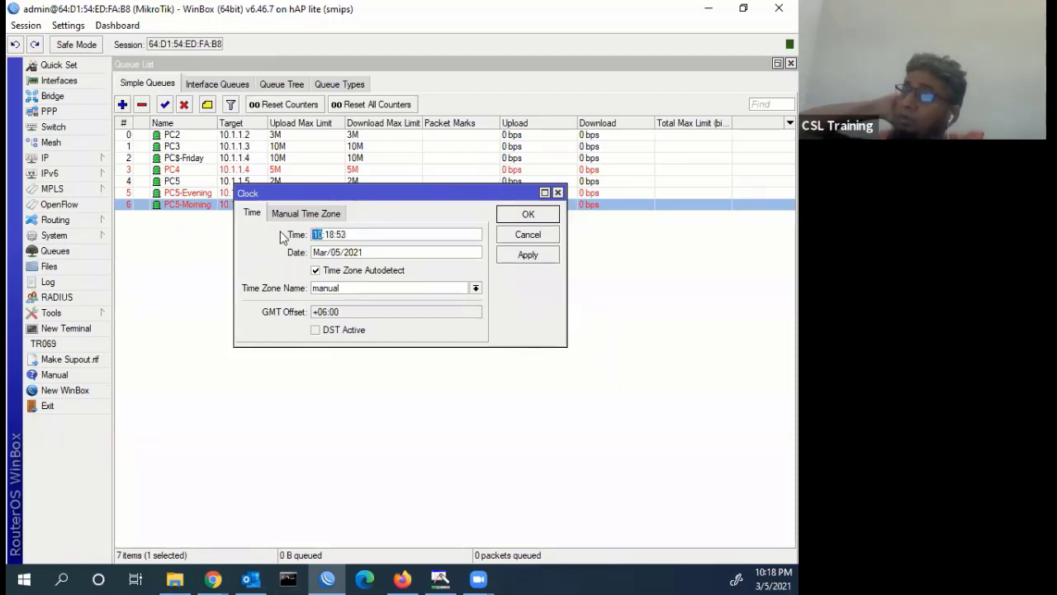
type("2")
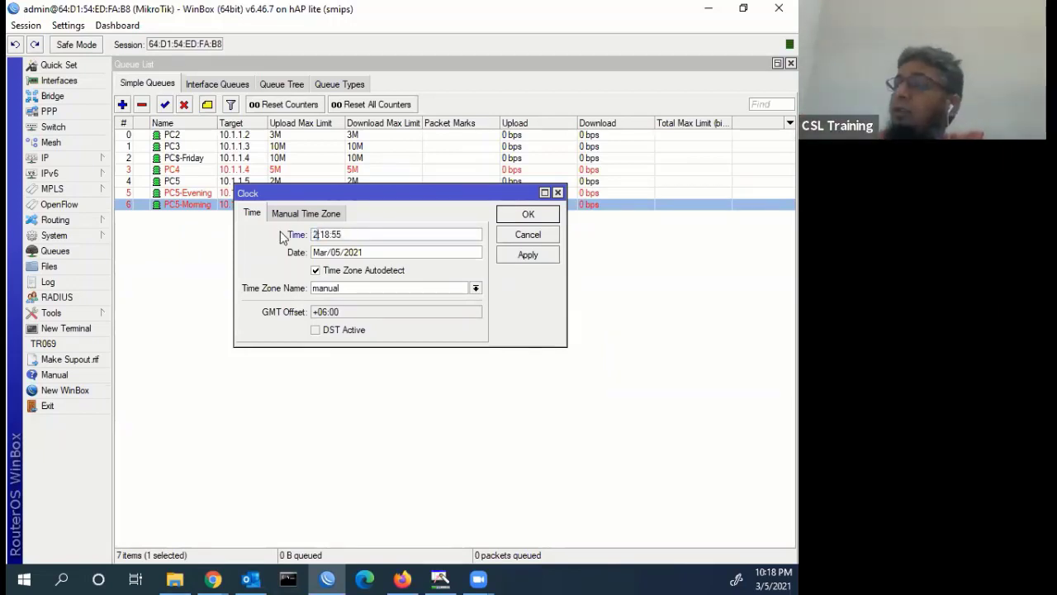
type("2")
left_click(527, 254)
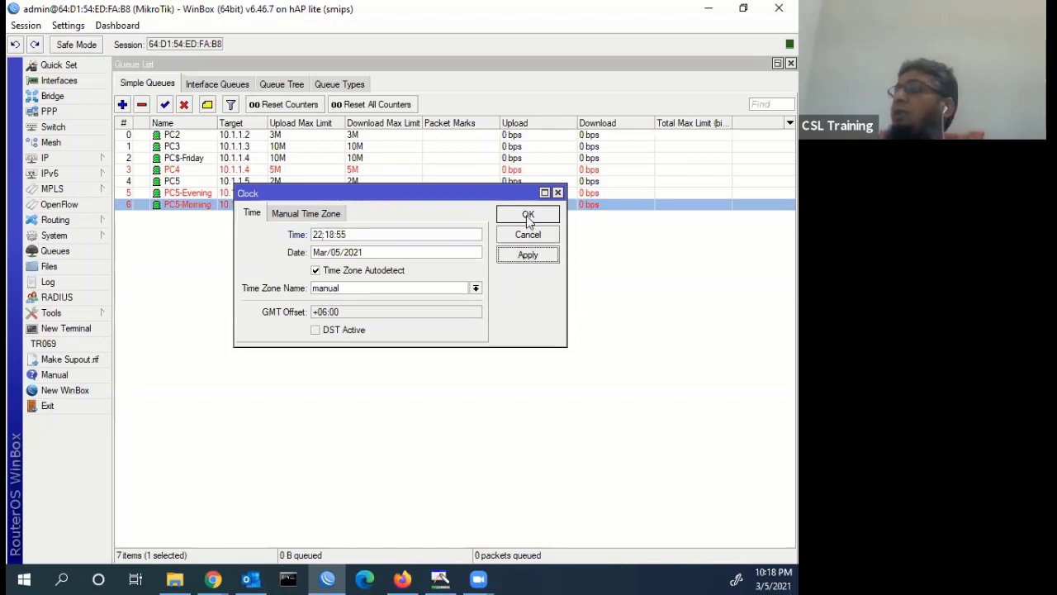
left_click(527, 214)
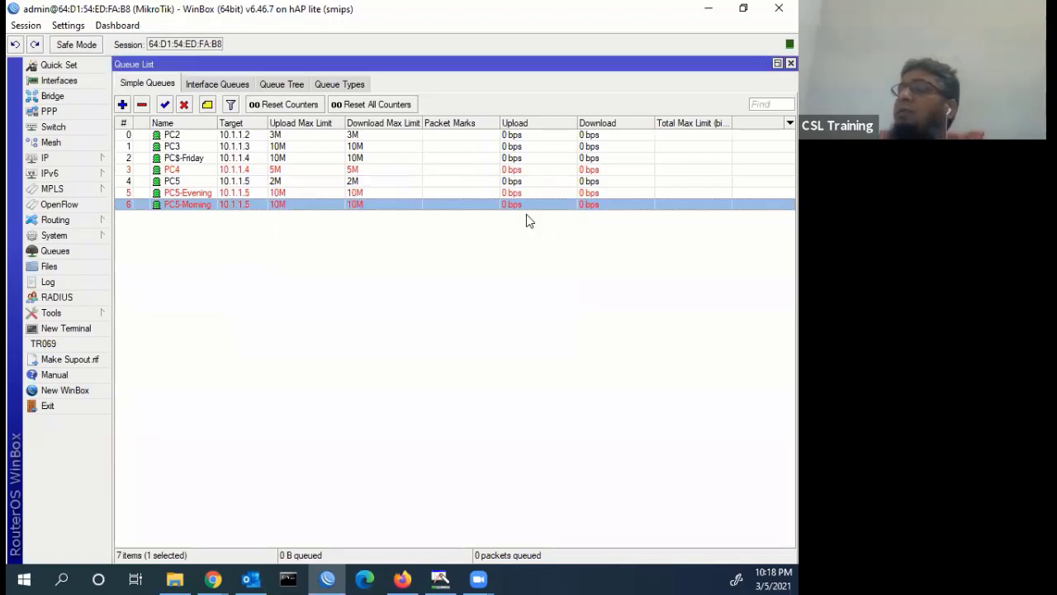
- Check the router's system clock time against the active times of the PC5 and PC5-Evening queues
left_click(241, 194)
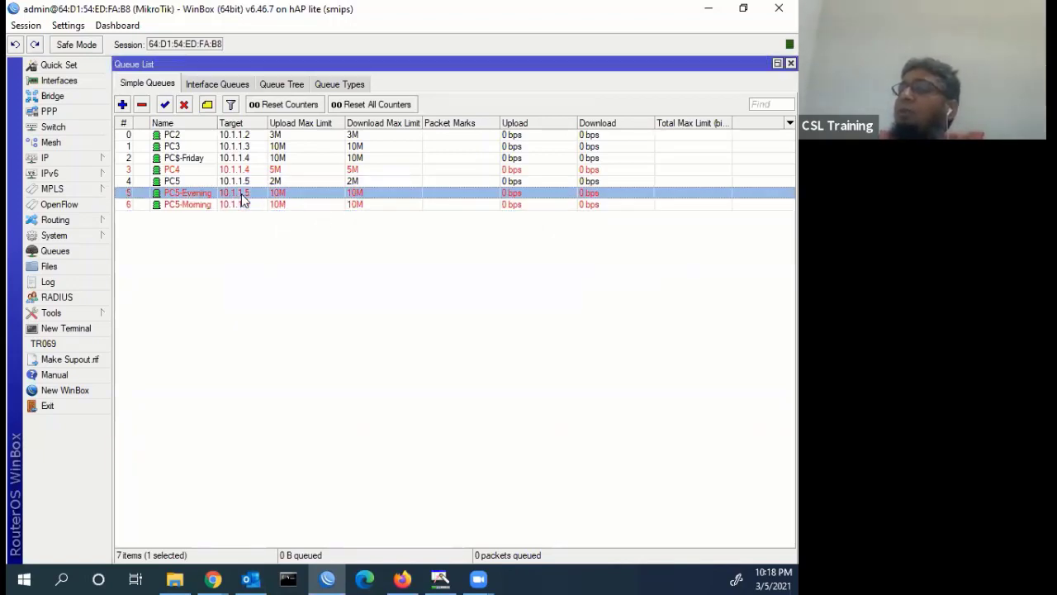
left_click(67, 232)
left_click(132, 231)
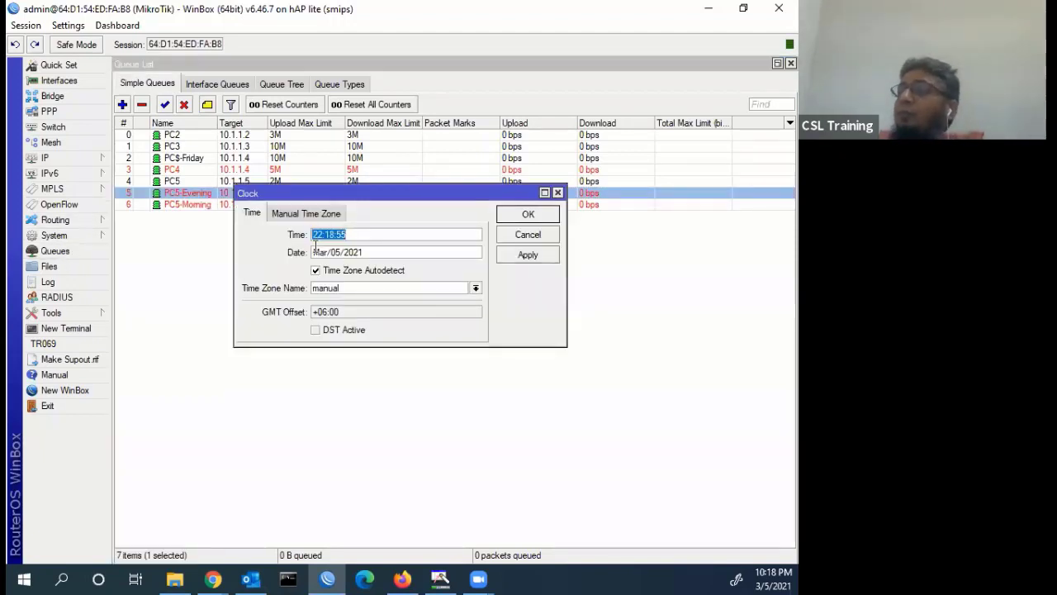
left_click(526, 234)
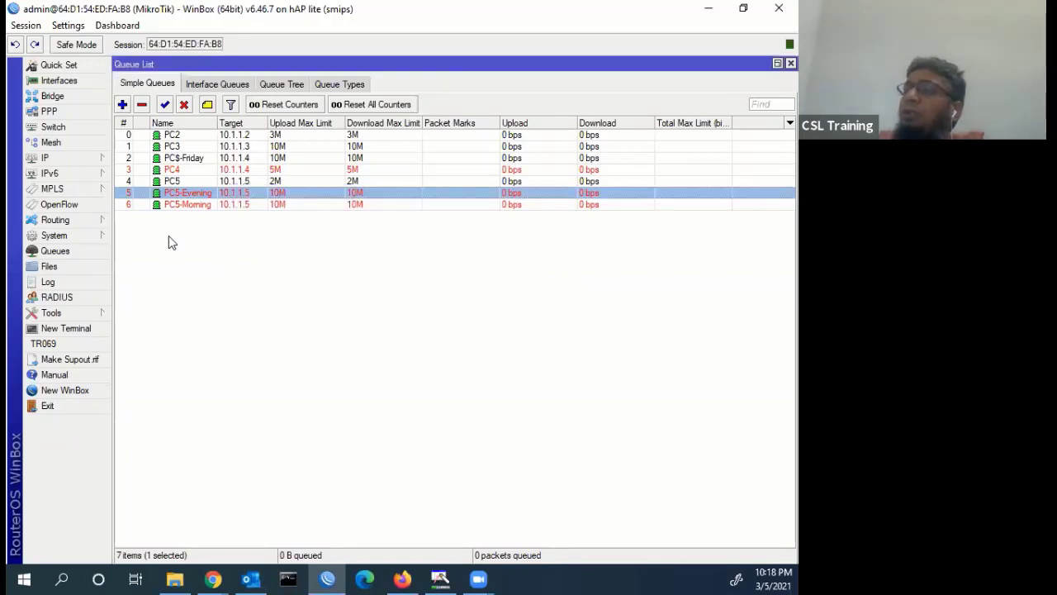
left_click(241, 182)
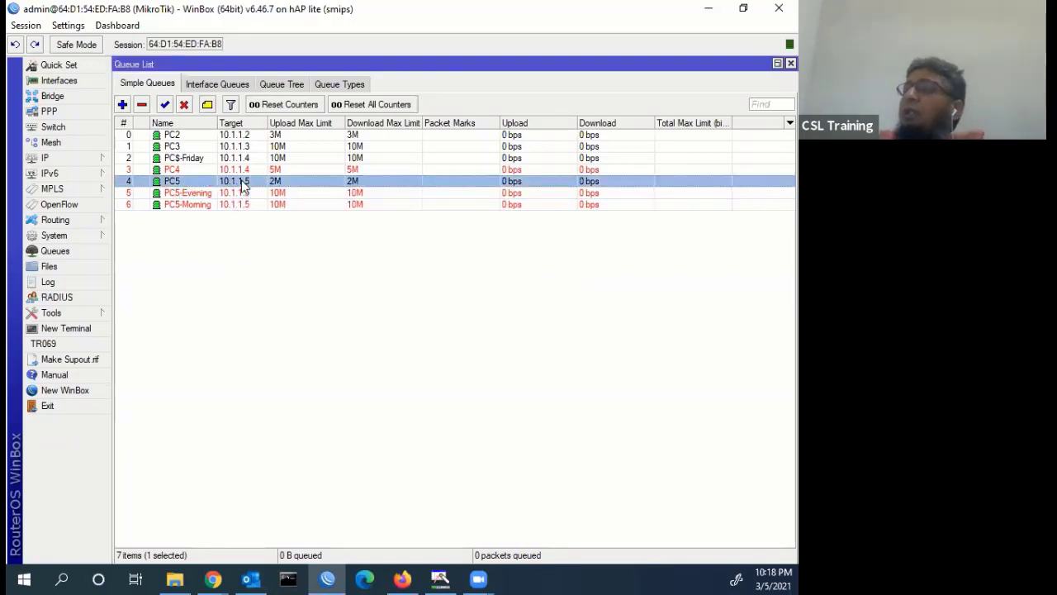
double_click(241, 187)
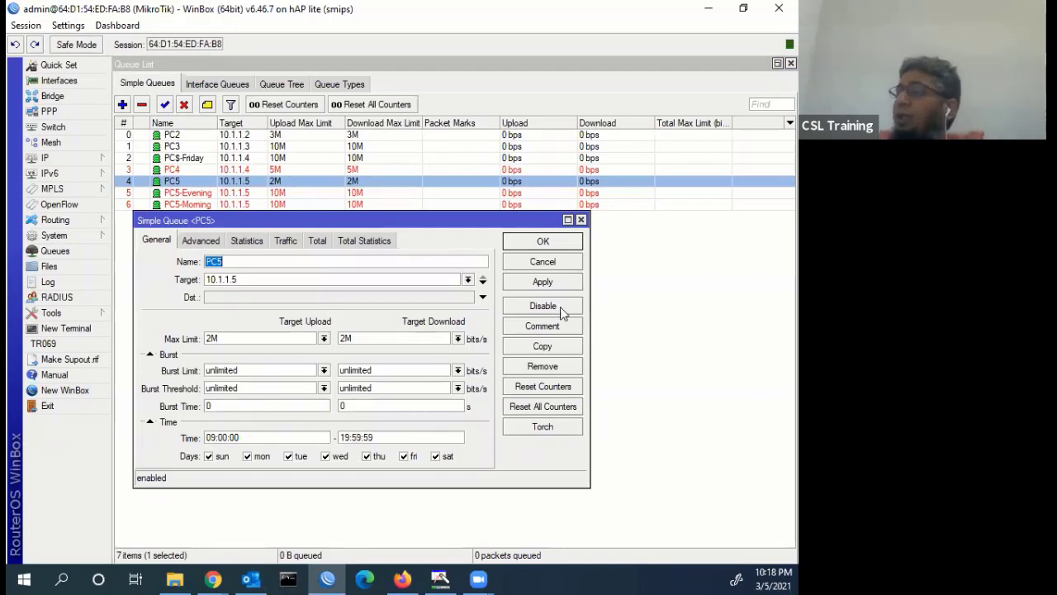
left_click(543, 262)
double_click(248, 195)
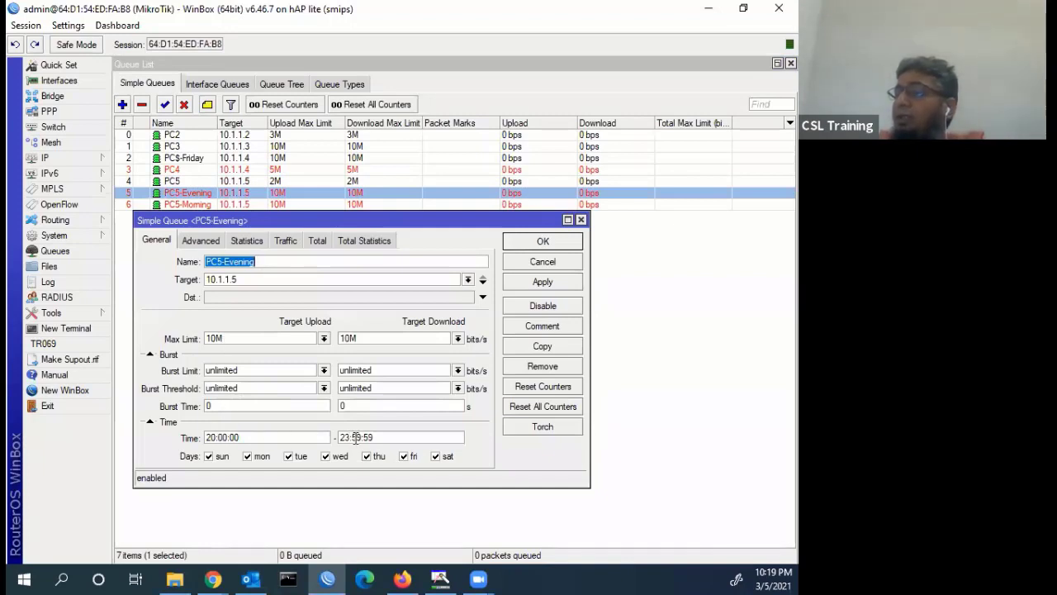
left_click(542, 262)
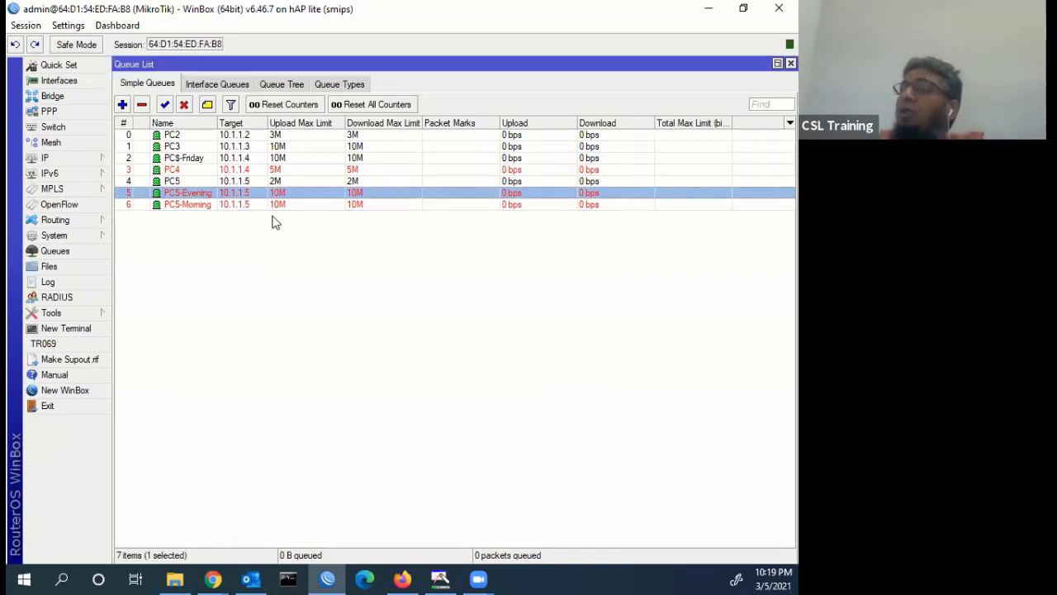
- Check the active times and days of the PC5-Morning and PC$-Friday queues without changing them
left_click(208, 206)
double_click(209, 206)
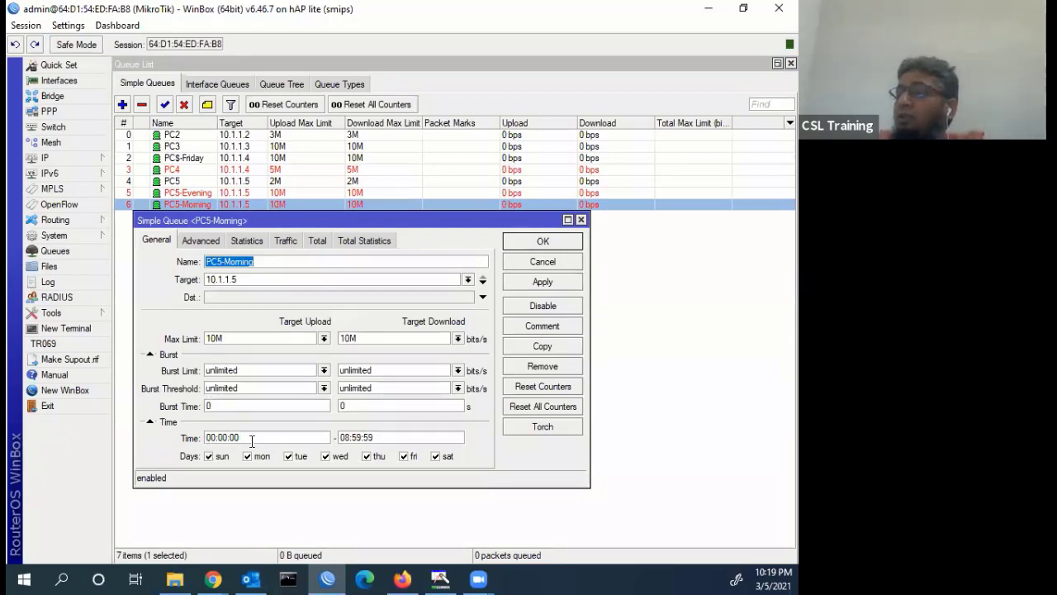
left_click(570, 262)
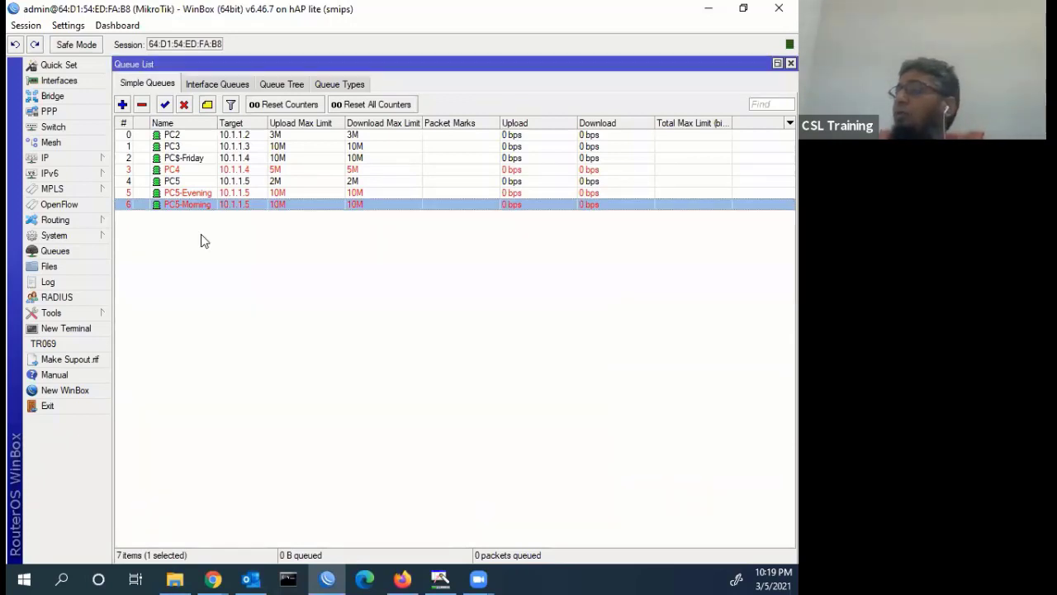
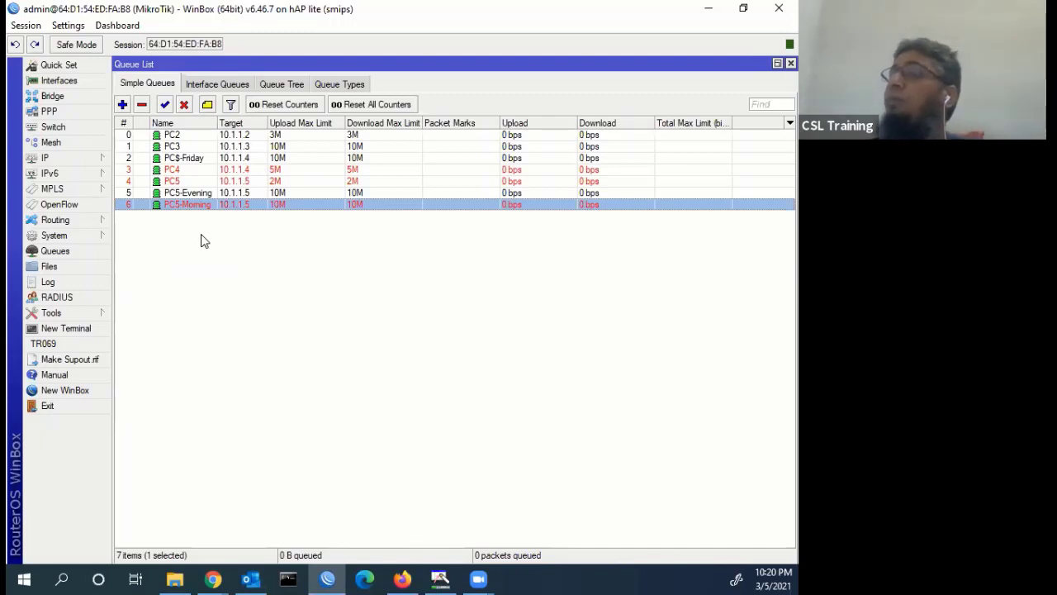
left_click(226, 159)
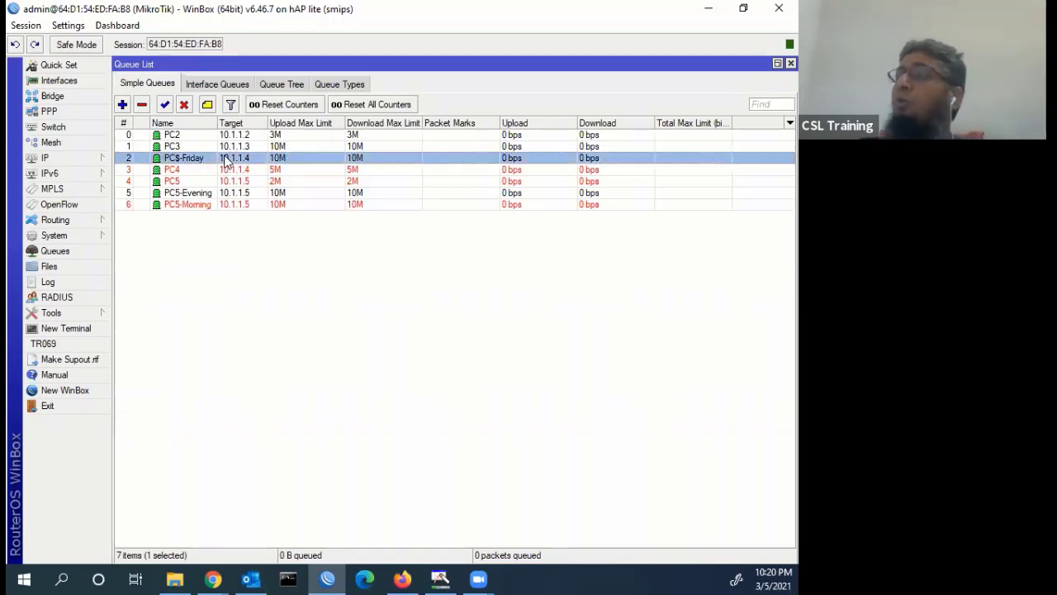
double_click(226, 160)
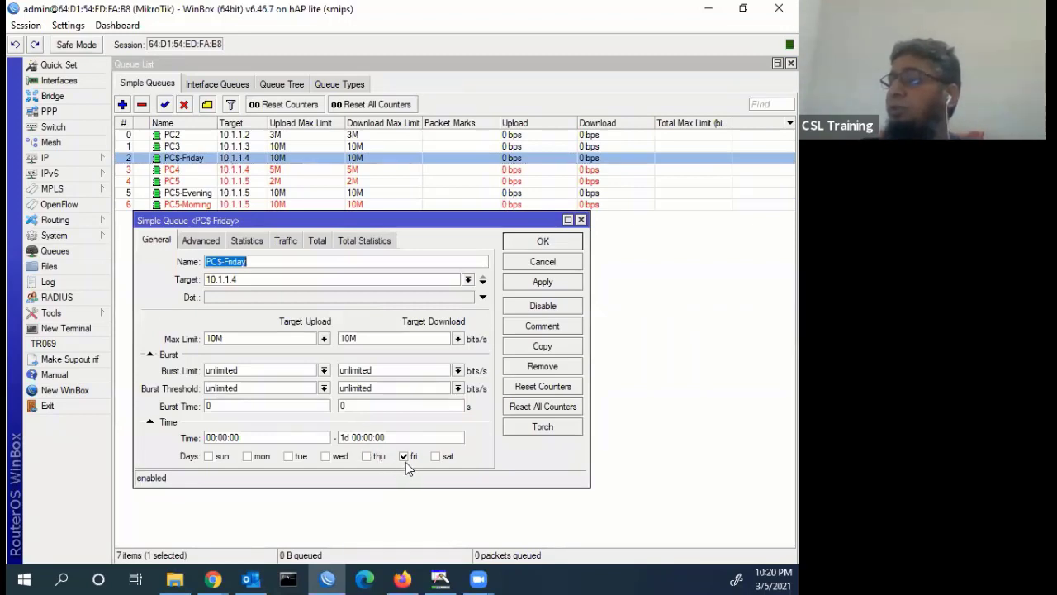
left_click(514, 261)
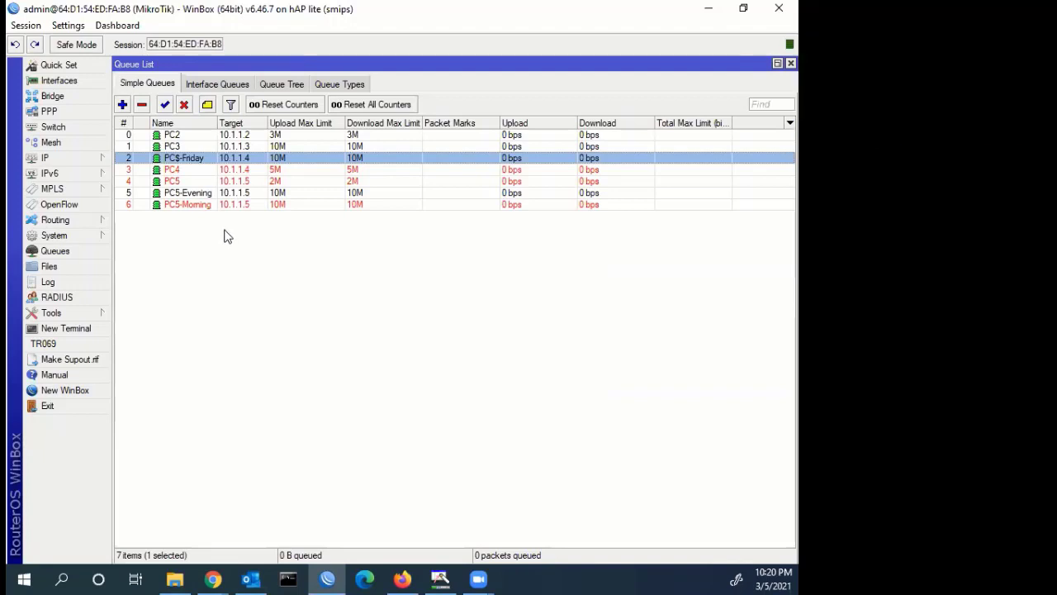
left_click(237, 206)
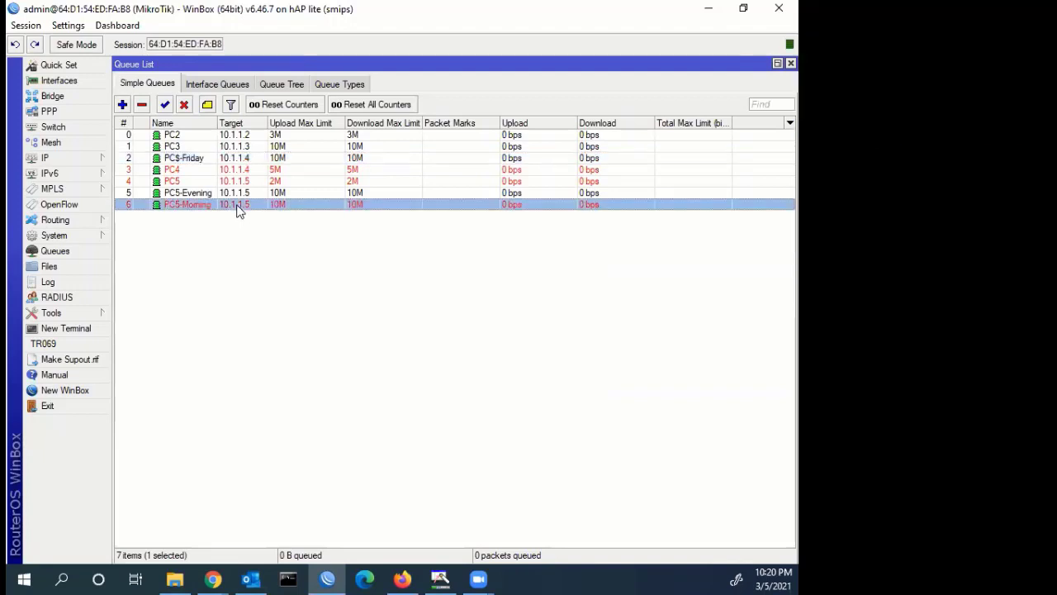
double_click(238, 206)
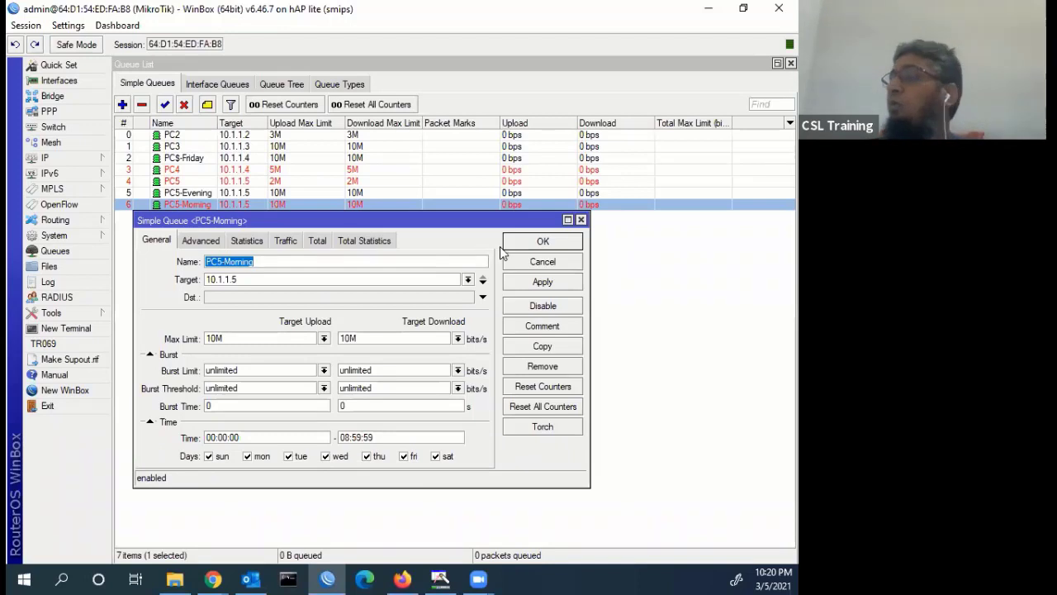
left_click(523, 262)
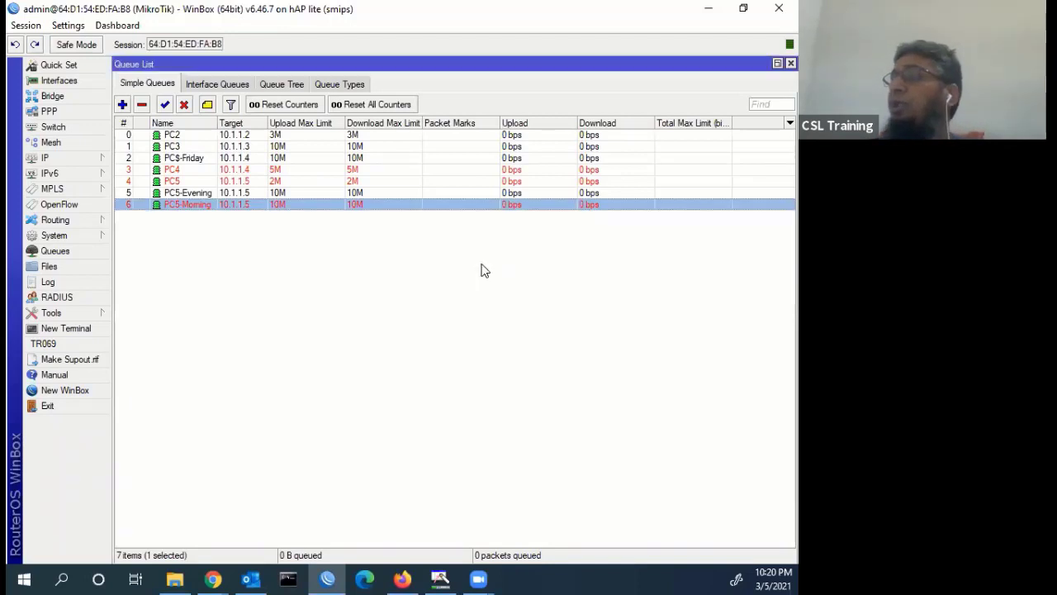
left_click(123, 104)
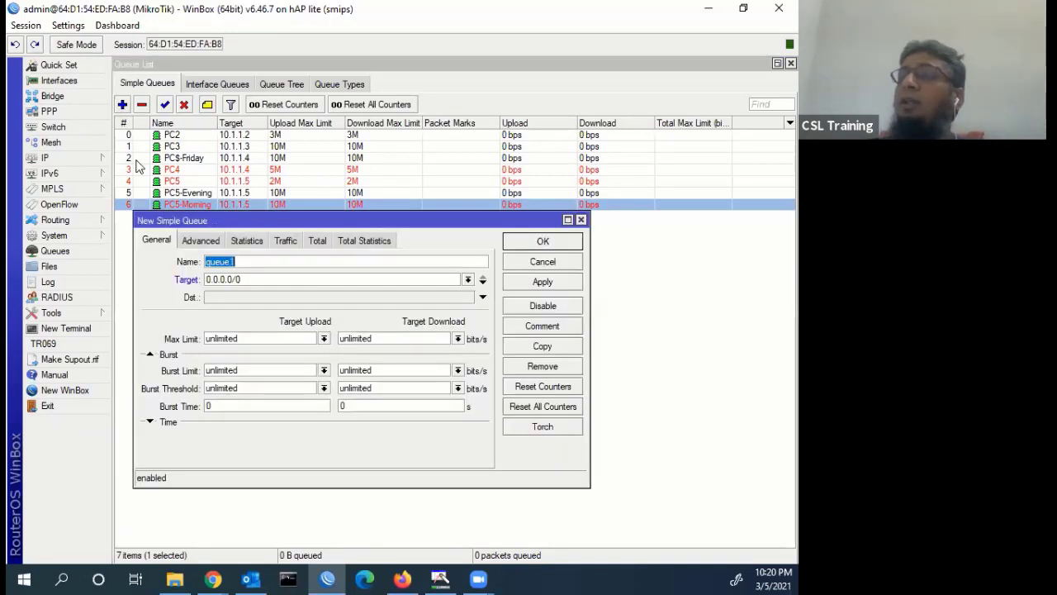
left_click(150, 422)
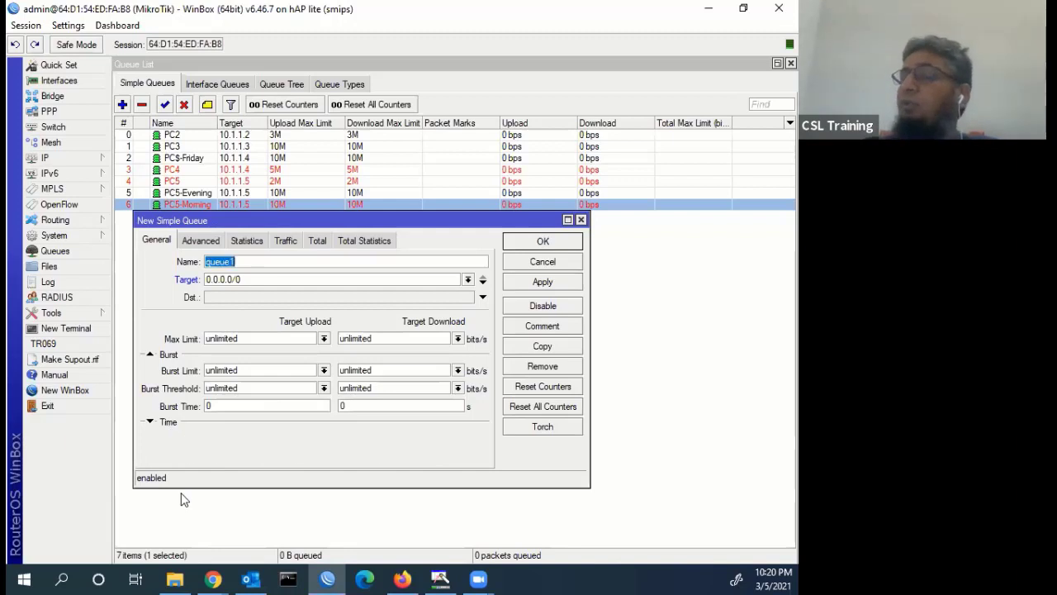
left_click(141, 422)
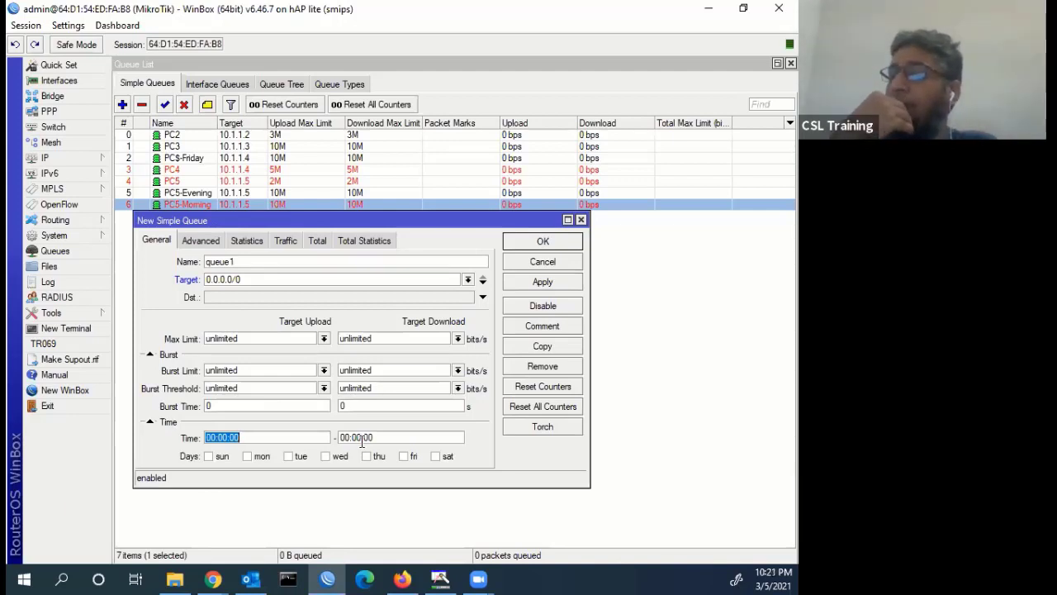
left_click(538, 263)
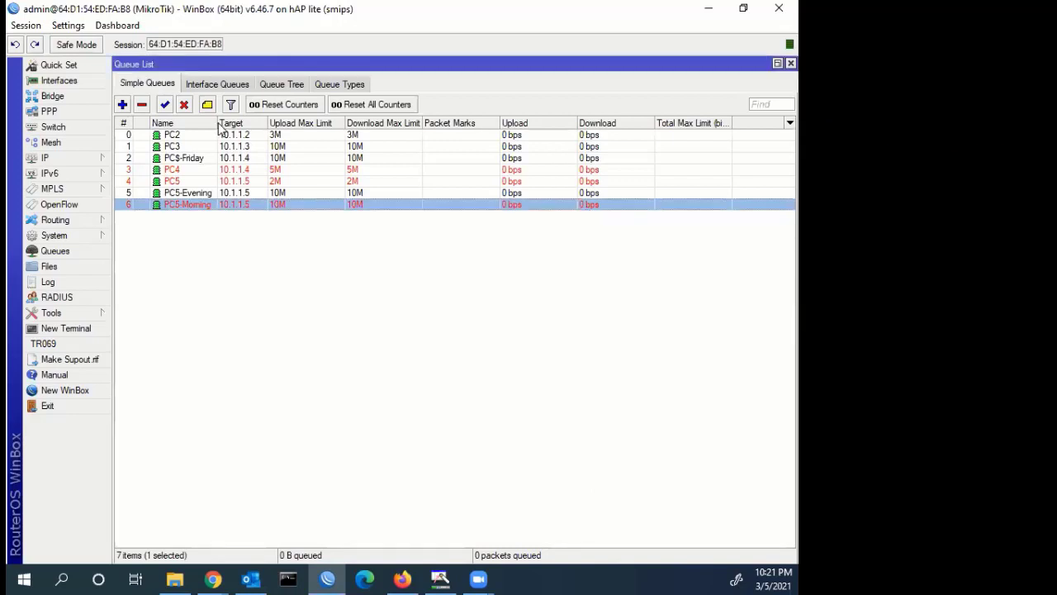
left_click_drag(218, 129, 221, 130)
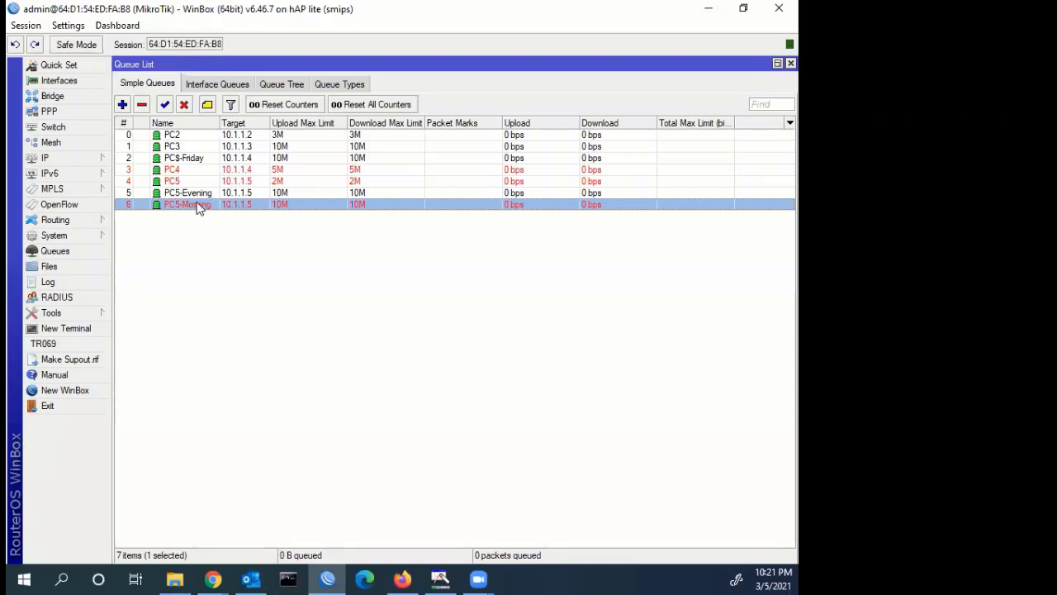
- Start a new simple queue and enable every day in its time schedule except Thursday
key("Insert")
left_click(150, 422)
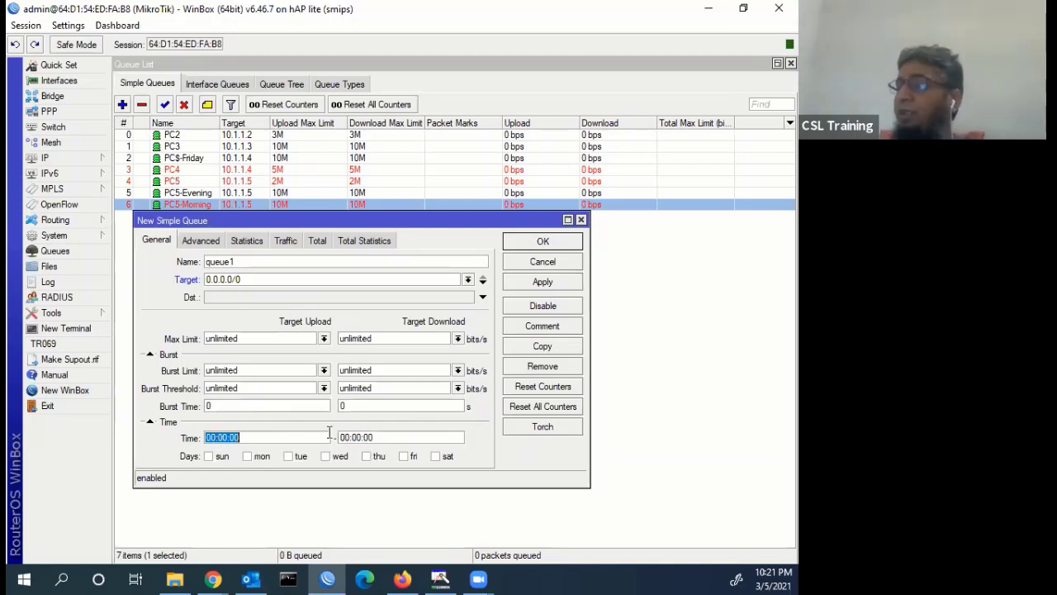
key("Tab")
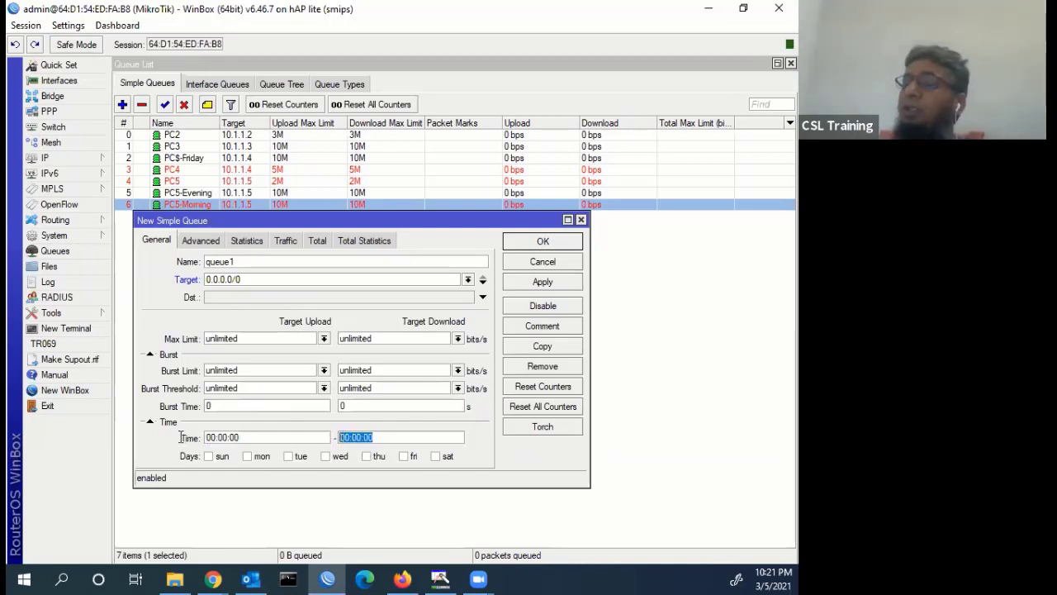
key("shift+Tab")
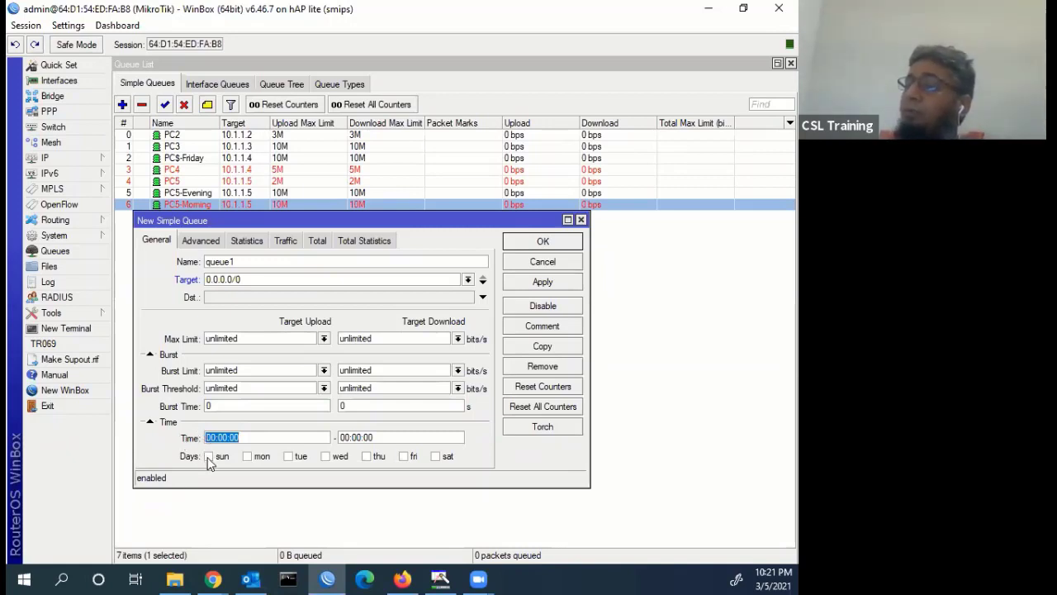
left_click(208, 456)
left_click(247, 456)
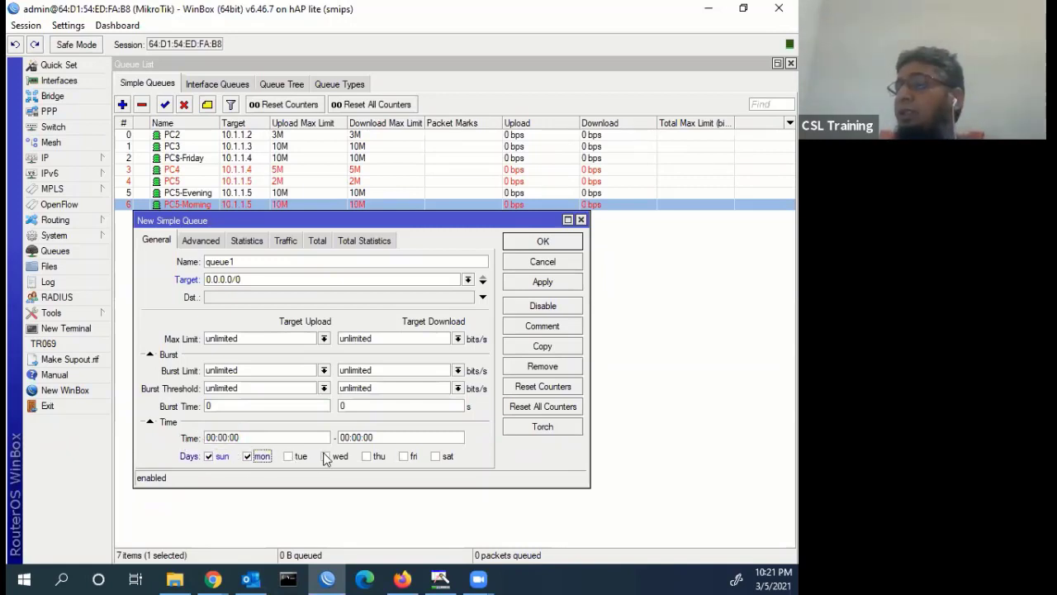
key("Tab")
key("space")
key("Tab")
key("space")
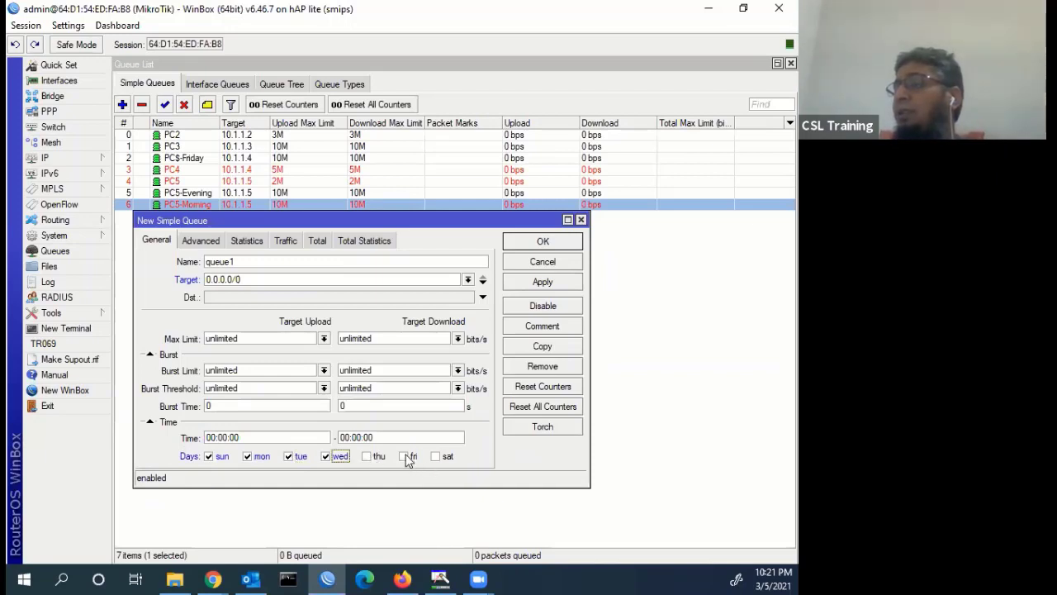
key("Tab")
key("Tab")
key("space")
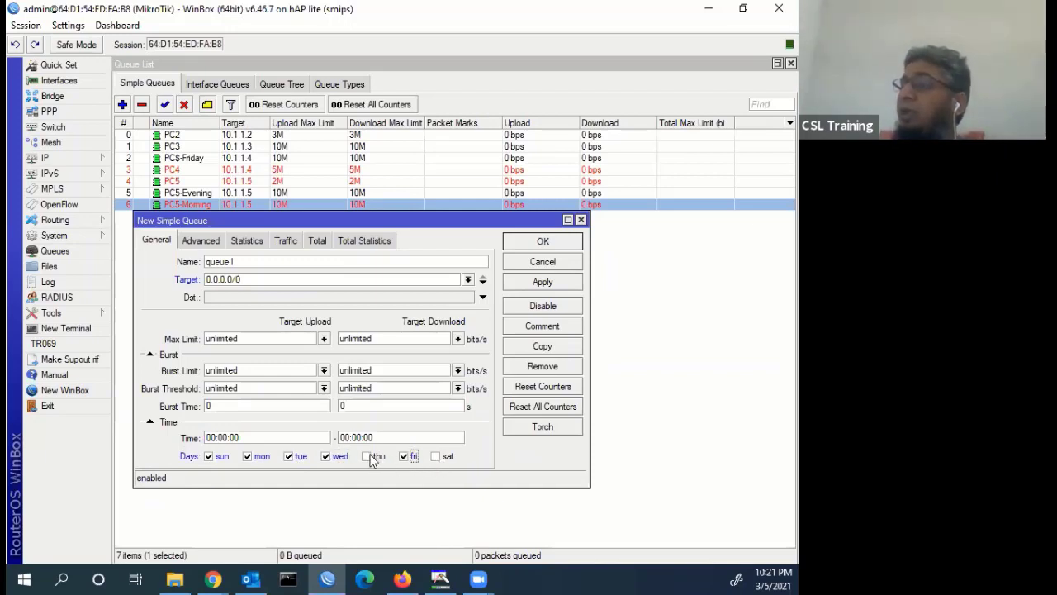
key("Tab")
key("space")
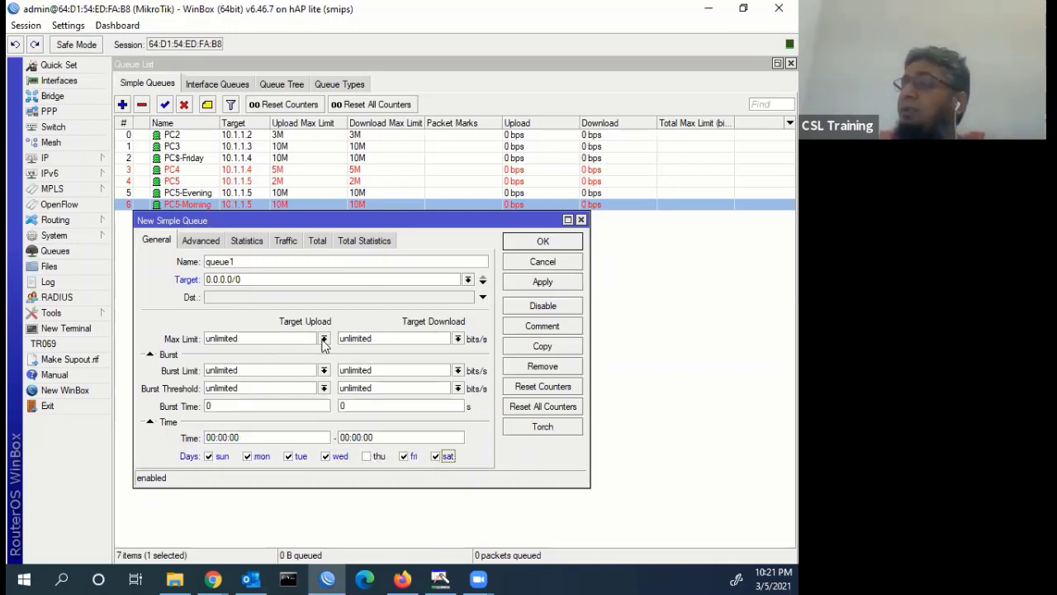
- Set the new queue's upload and download max limits to 2M, and discard the queue
left_click(324, 338)
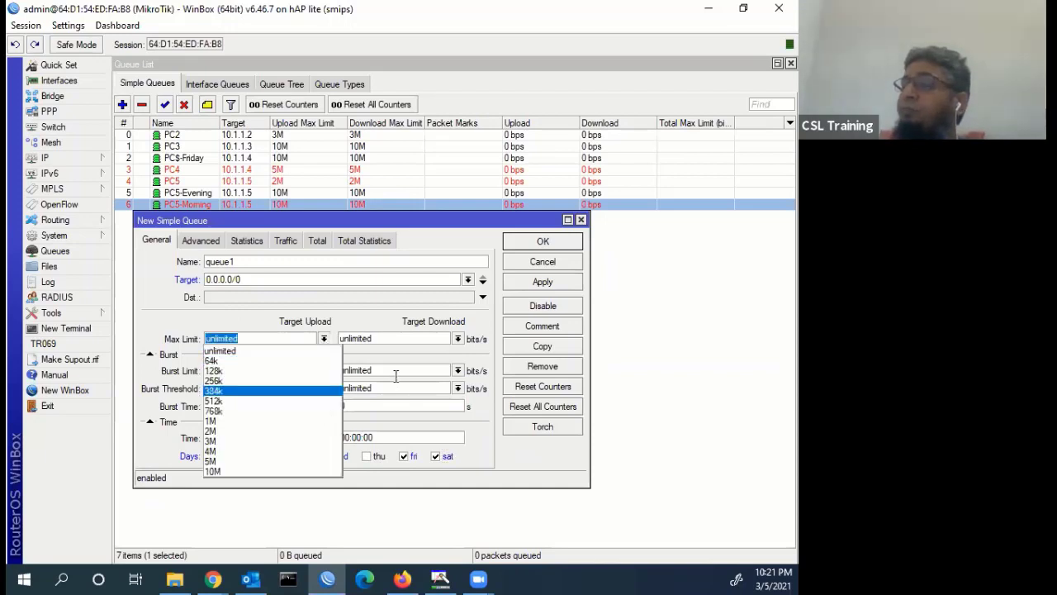
left_click(248, 429)
left_click(458, 338)
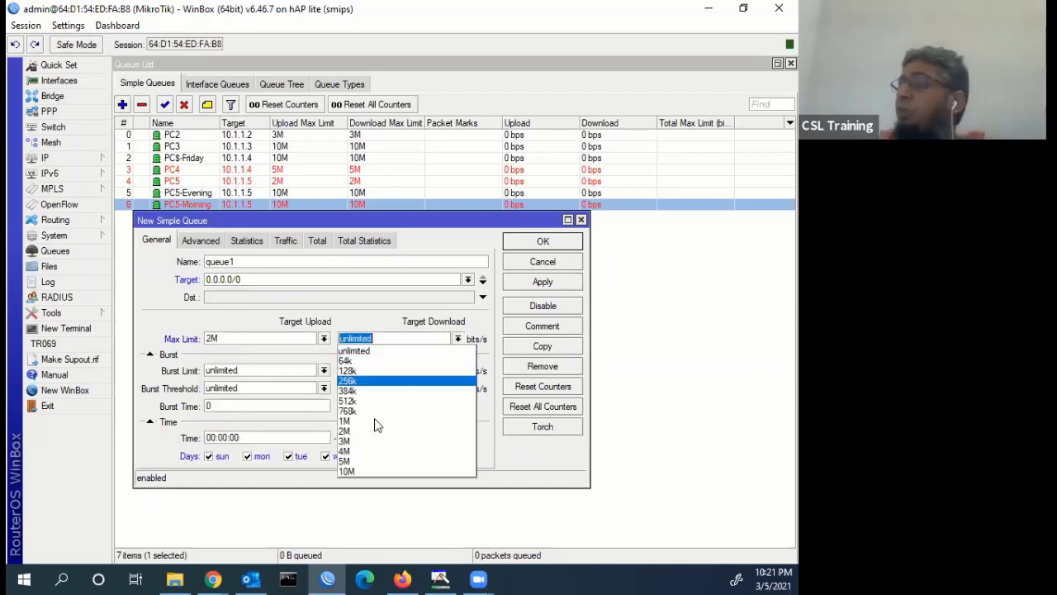
left_click(371, 431)
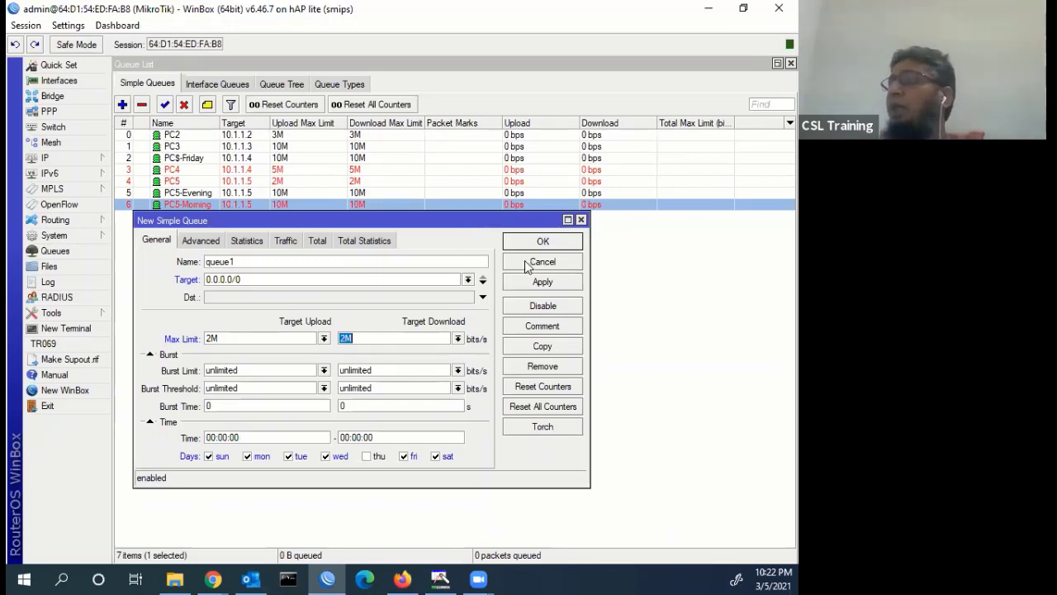
left_click(71, 258)
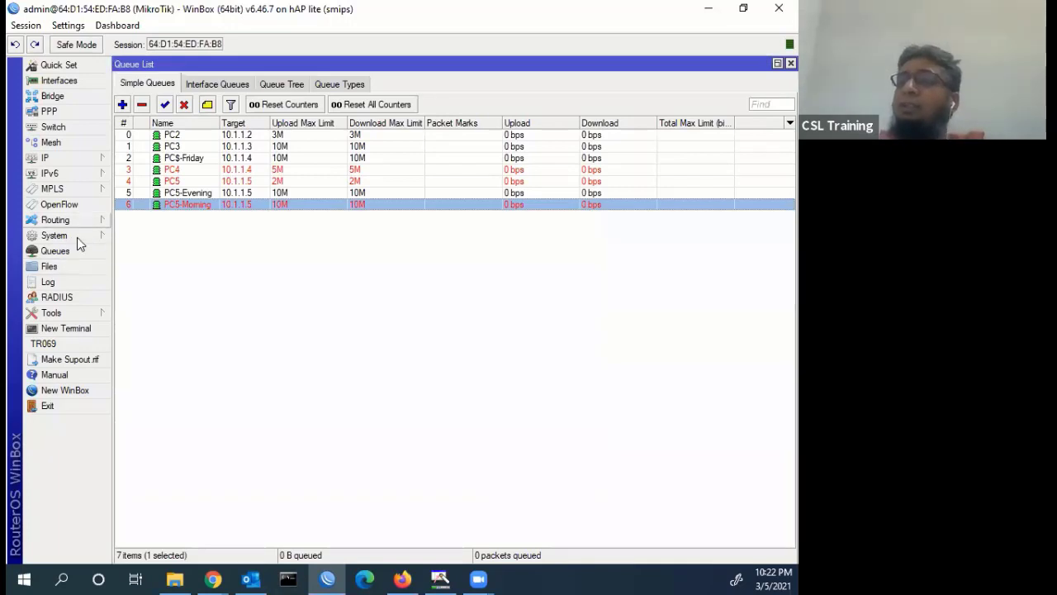
- Examine the router's SNTP Client settings, including its primary NTP server, and close them
left_click(77, 237)
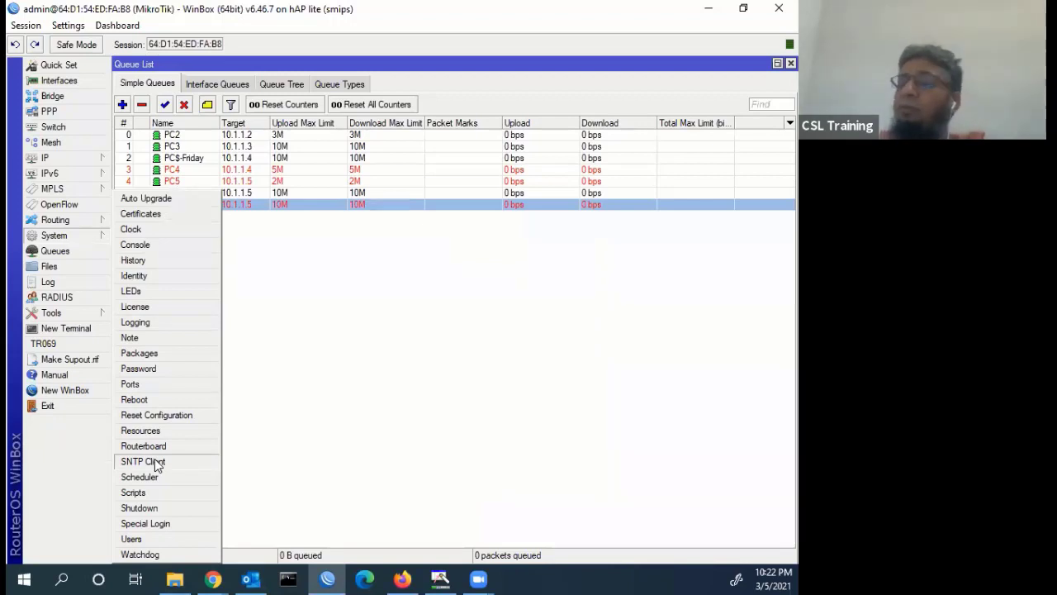
left_click(143, 460)
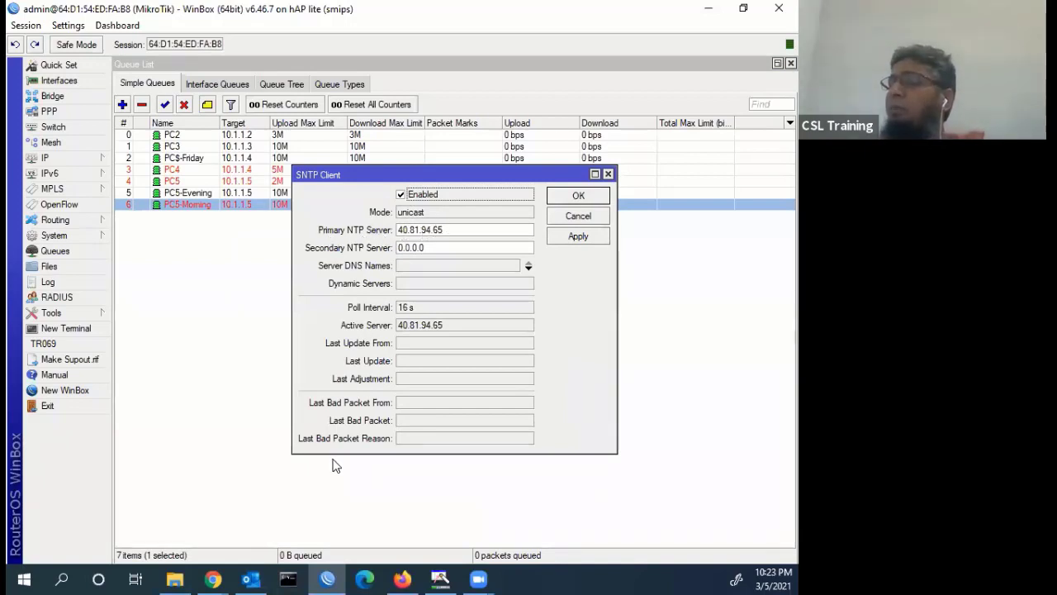
key("Tab")
key("Tab")
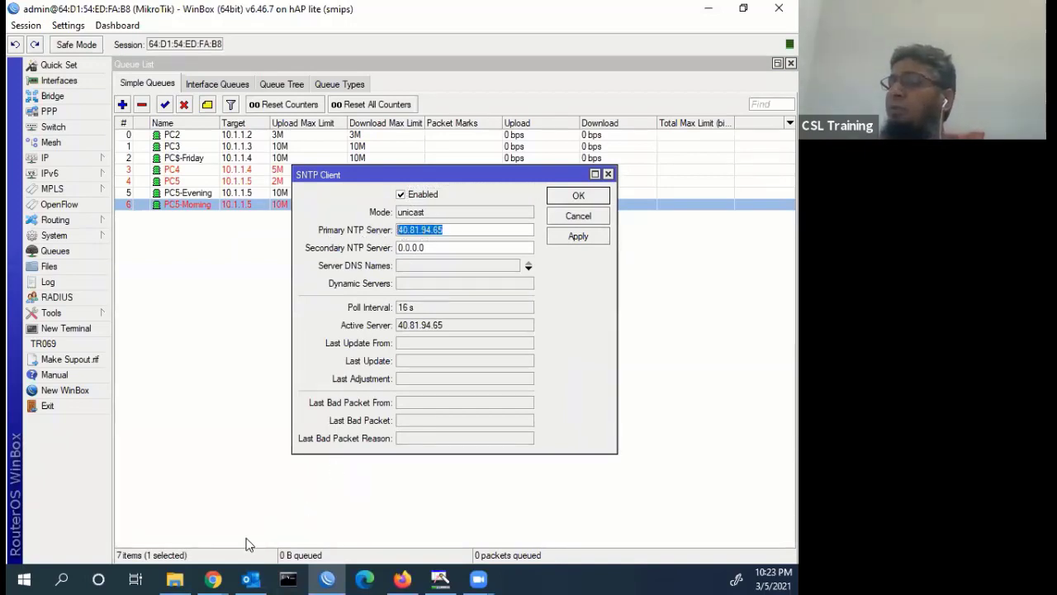
left_click(214, 579)
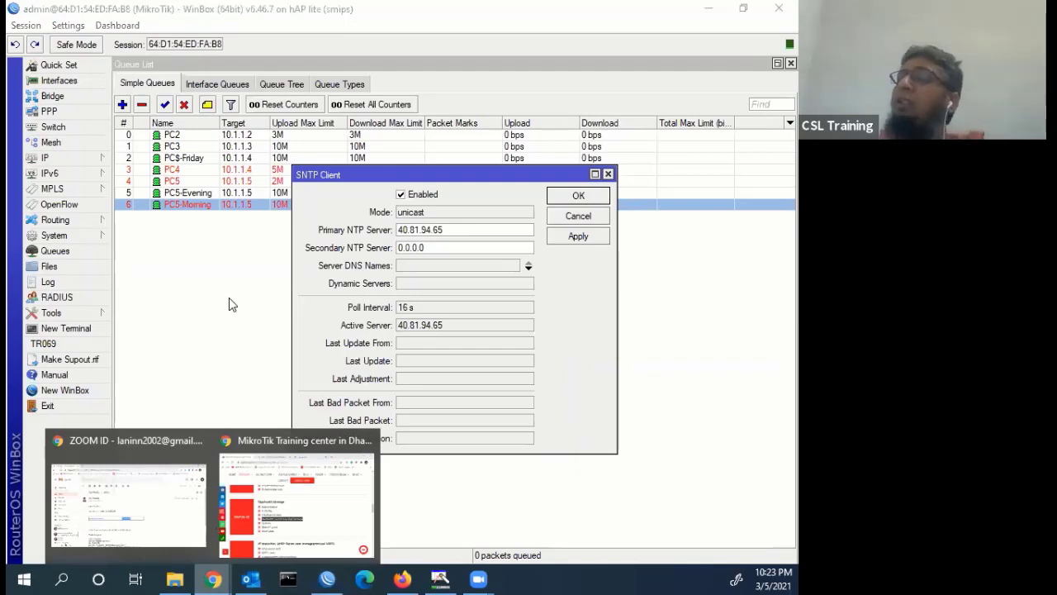
left_click(355, 233)
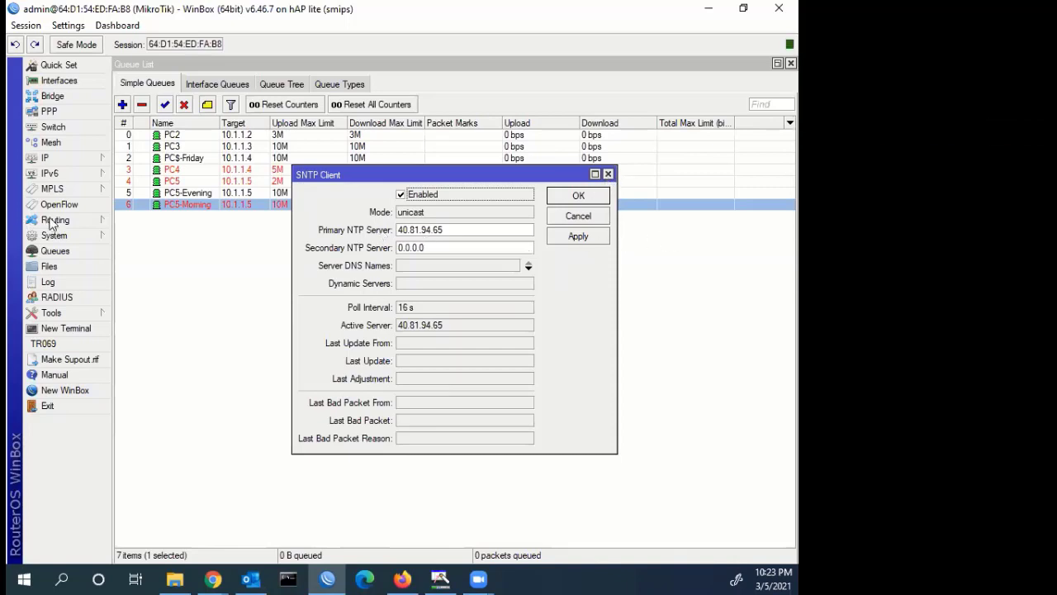
left_click(140, 238)
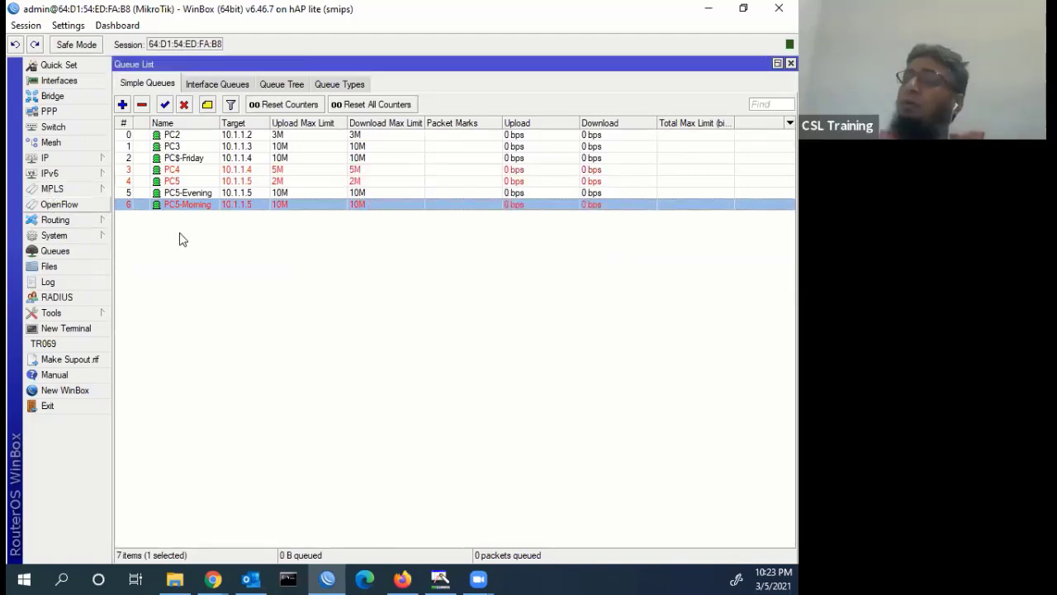
- Examine the router clock's time, time zone name options and manual time zone settings
left_click(54, 236)
left_click(258, 226)
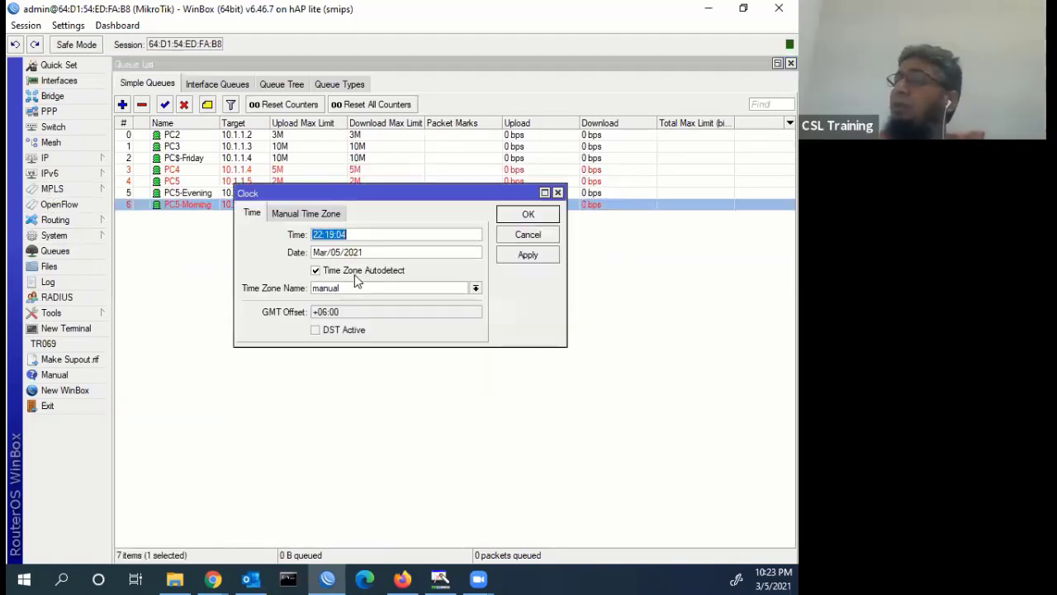
left_click(476, 289)
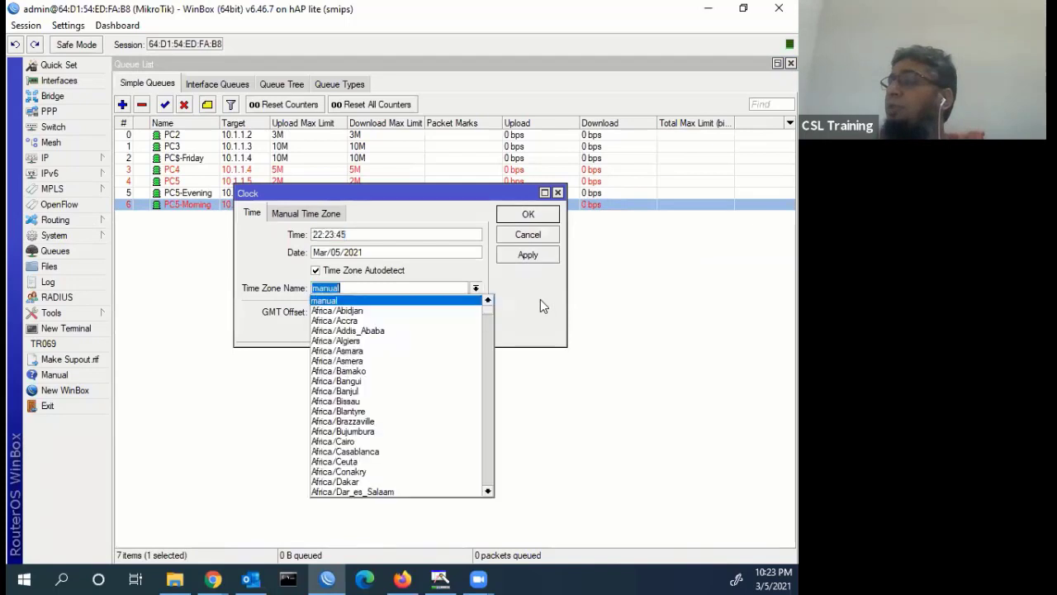
left_click(475, 287)
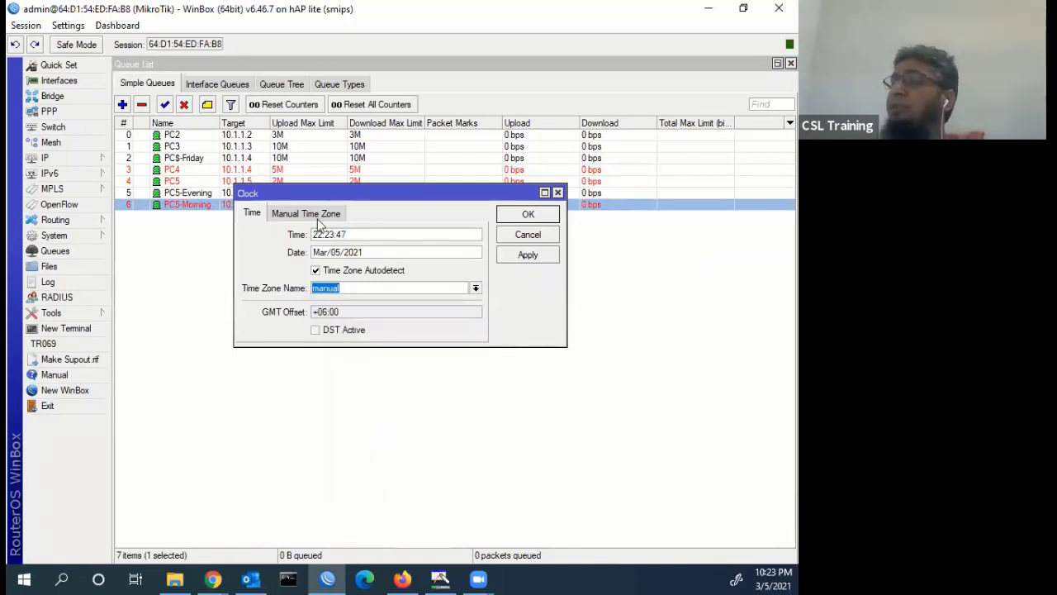
key("ctrl+Tab")
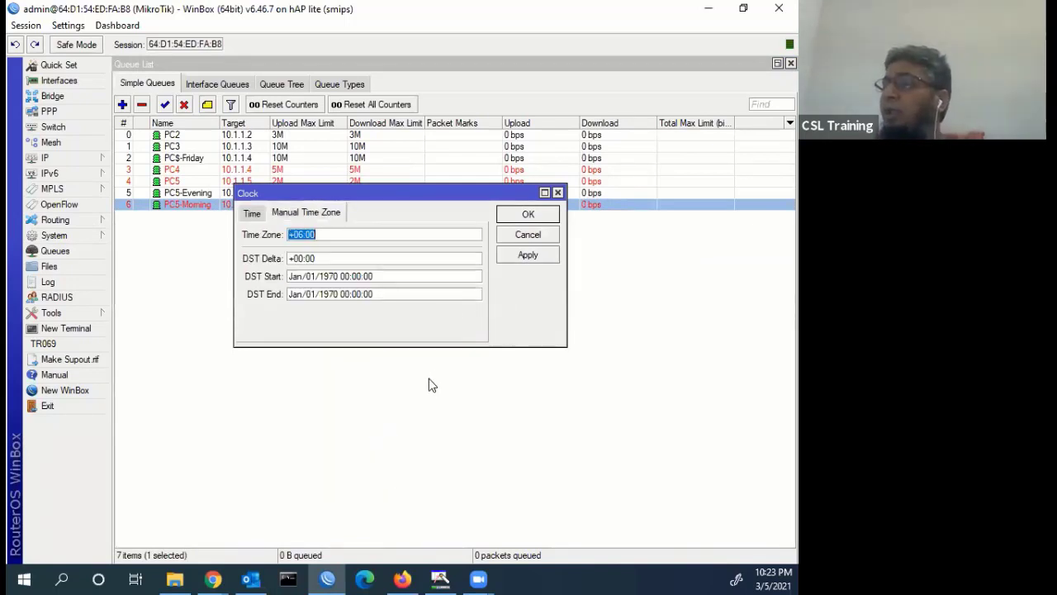
- Set the router clock's time zone name to Asia/Dhaka and apply the clock settings
key("ctrl+Tab")
key("Tab")
key("Tab")
key("Tab")
key("alt+Down")
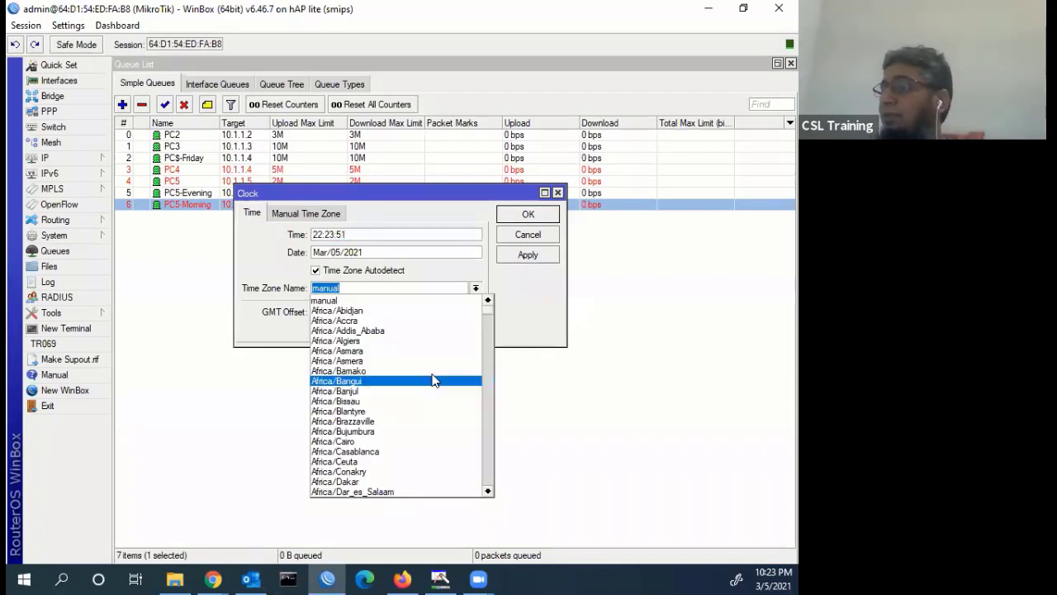
scroll(433, 379, "down", 8)
scroll(436, 380, "down", 12)
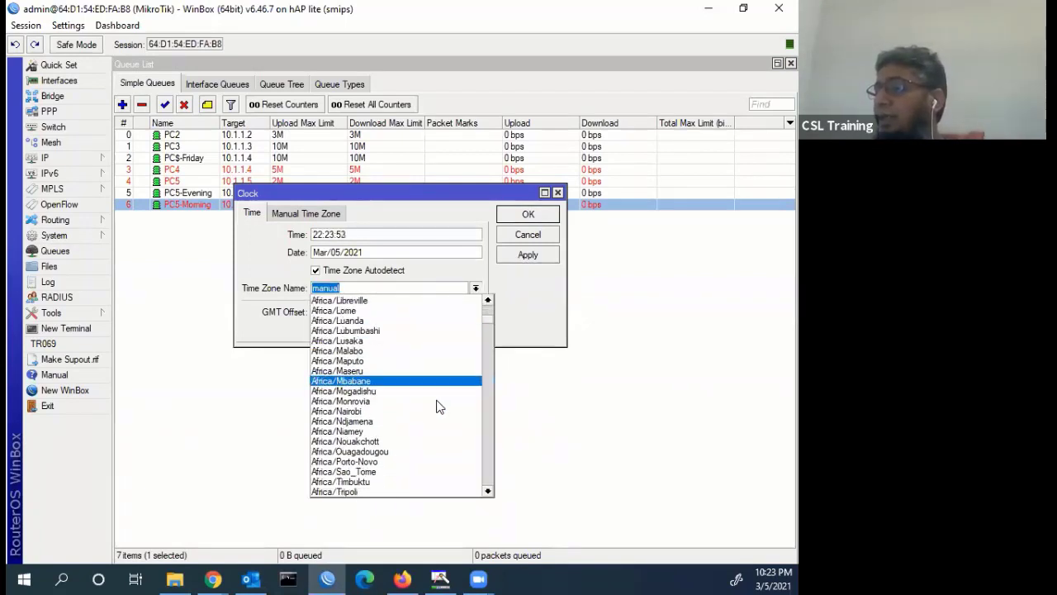
scroll(487, 347, "down", 10)
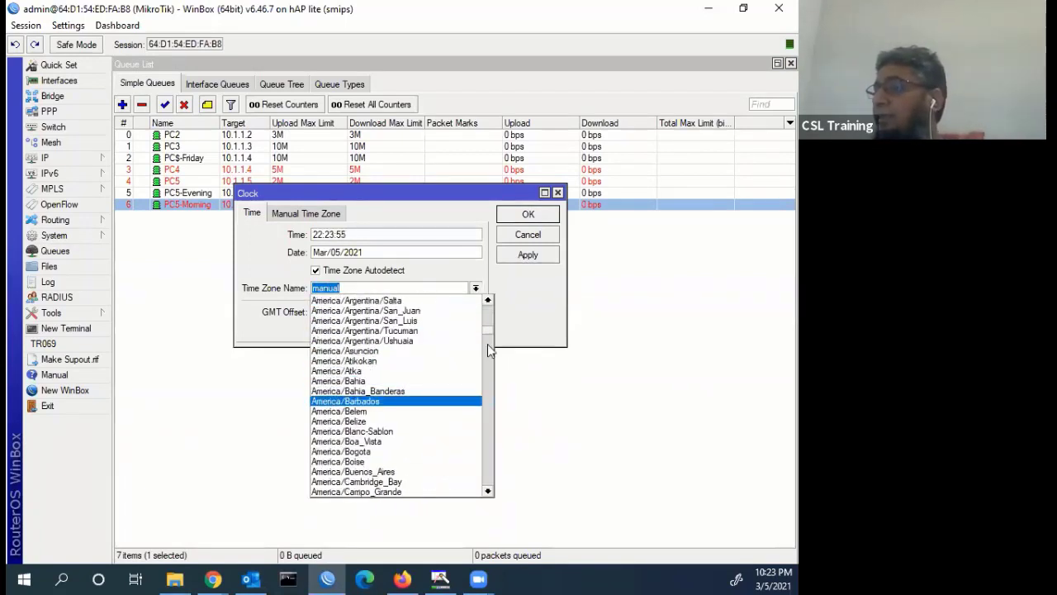
left_click_drag(487, 350, 490, 397)
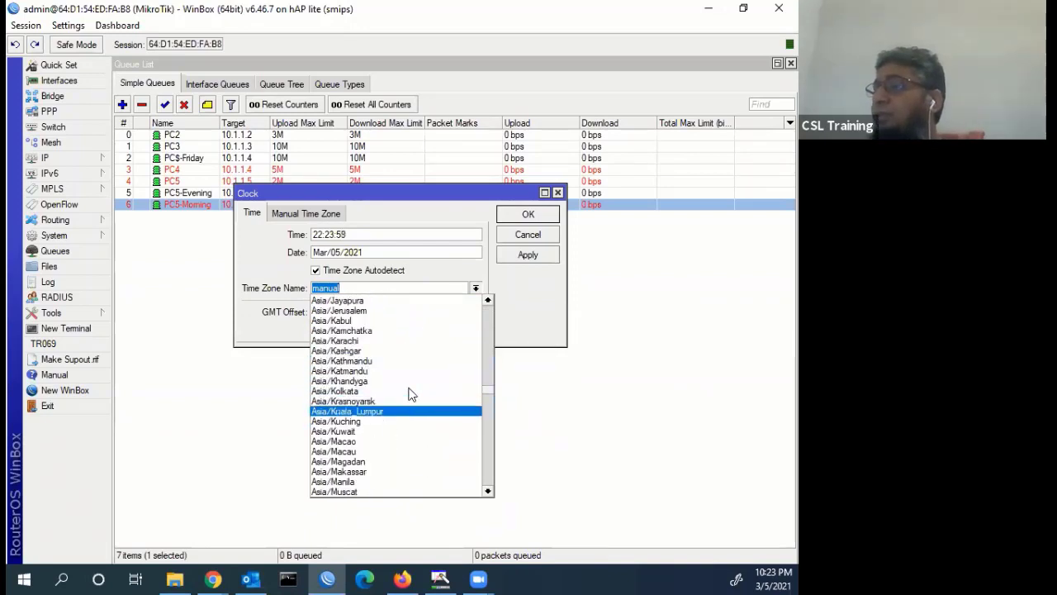
scroll(407, 388, "up", 5)
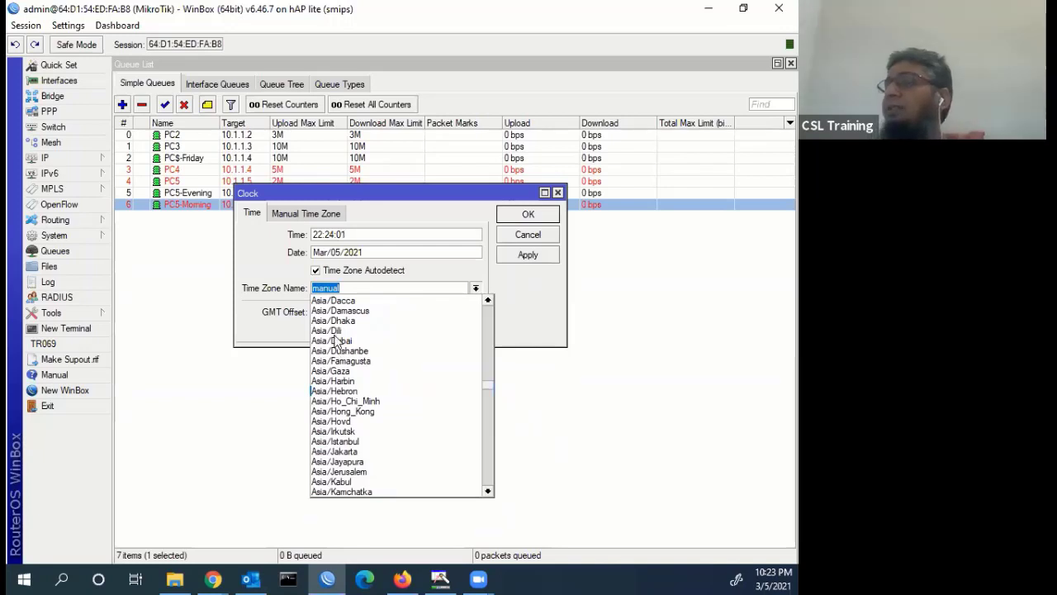
scroll(388, 363, "up", 1)
left_click(340, 283)
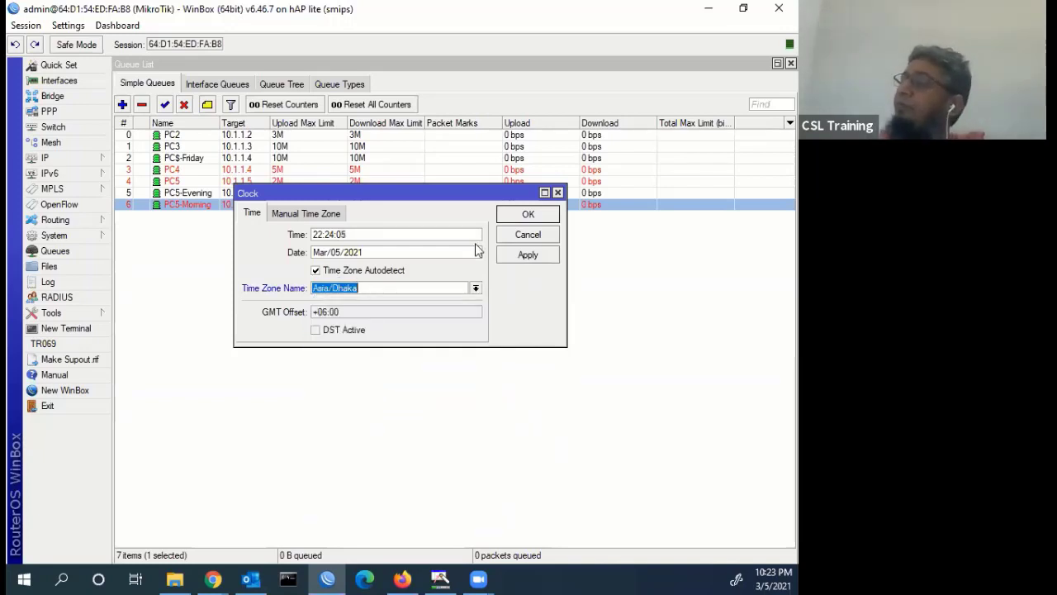
key("Return")
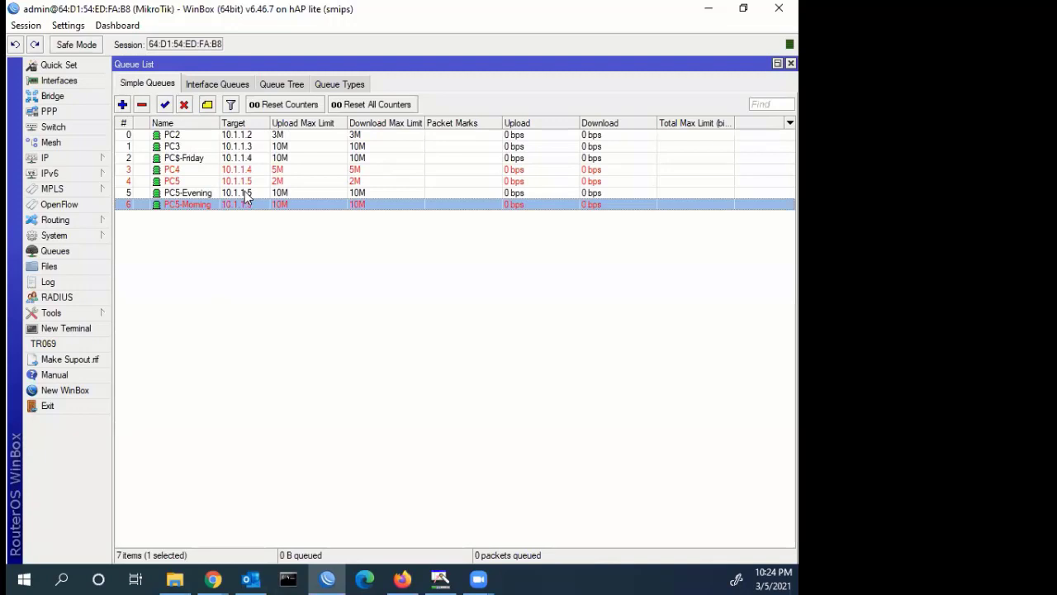
- Bring back the maximized router session, examine the ether2-LAN entry in the IP address list, and close the list
left_click(239, 134)
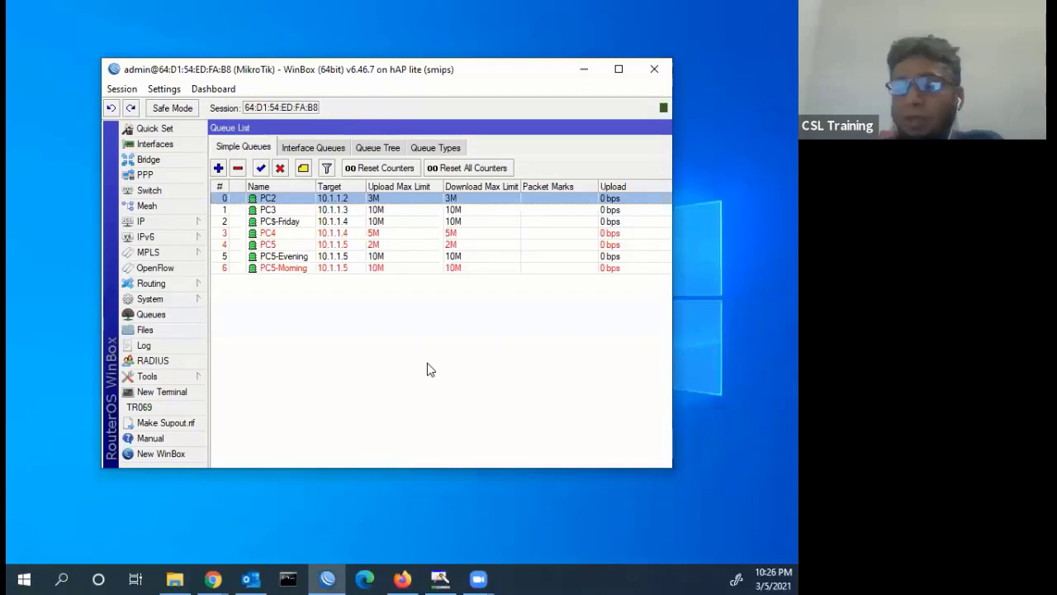
key("super+Up")
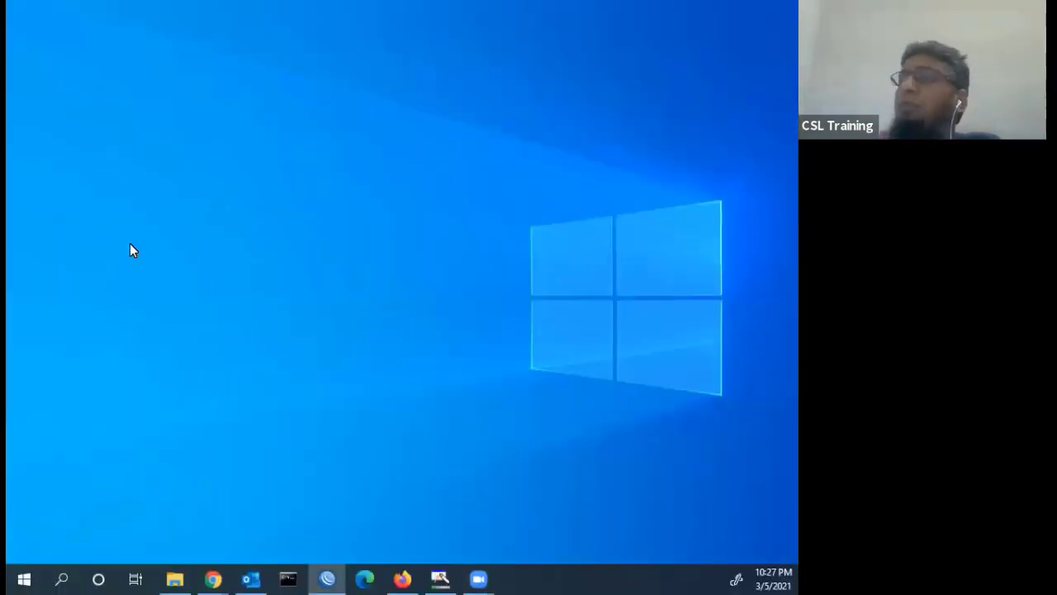
key("alt+Tab")
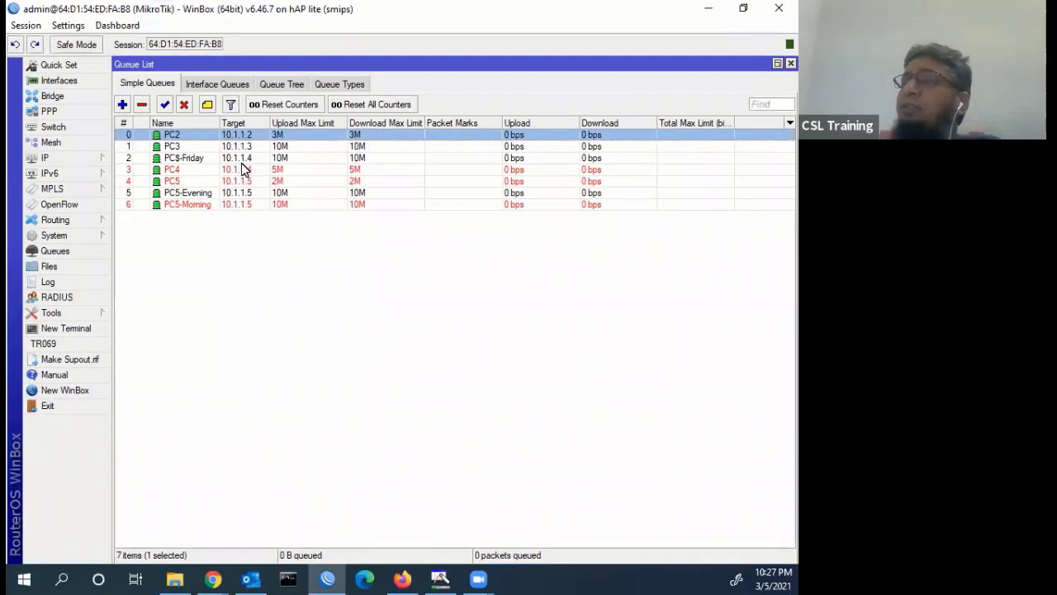
key("Down")
left_click(90, 158)
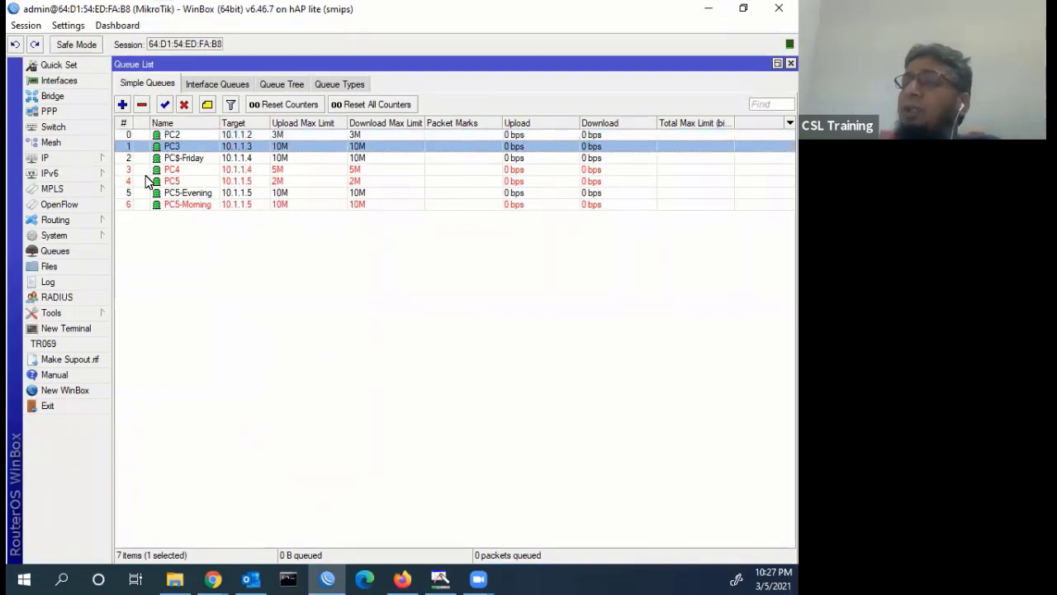
key("Down")
key("Down")
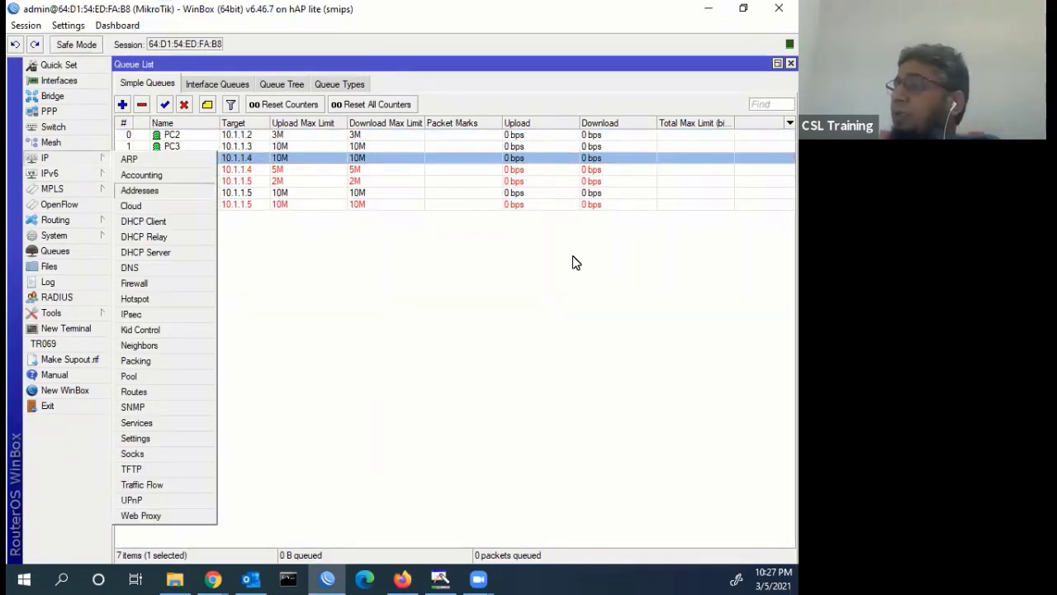
key("Return")
left_click(572, 257)
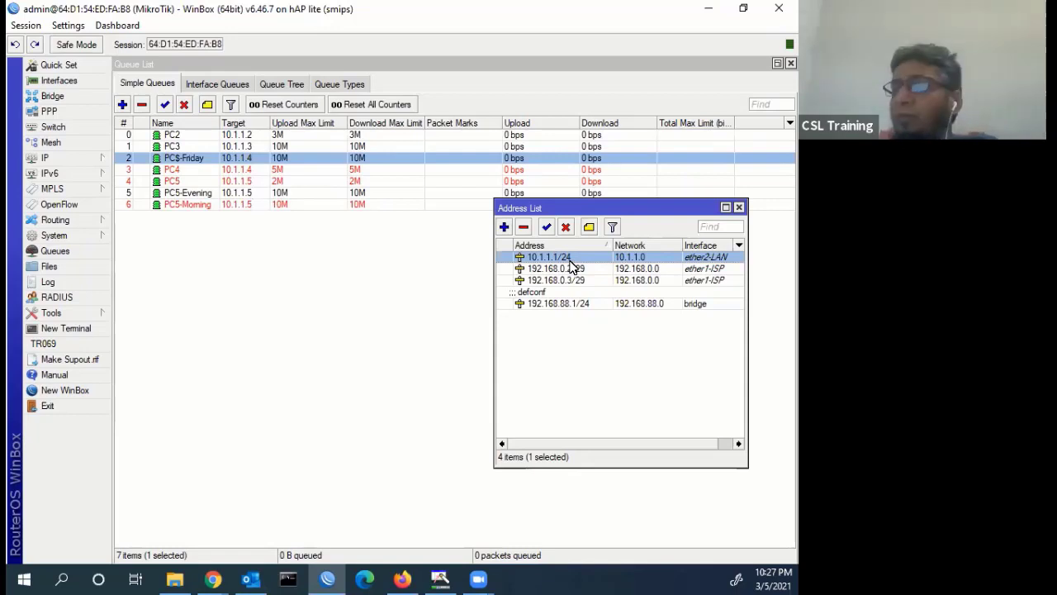
mouse_move(571, 265)
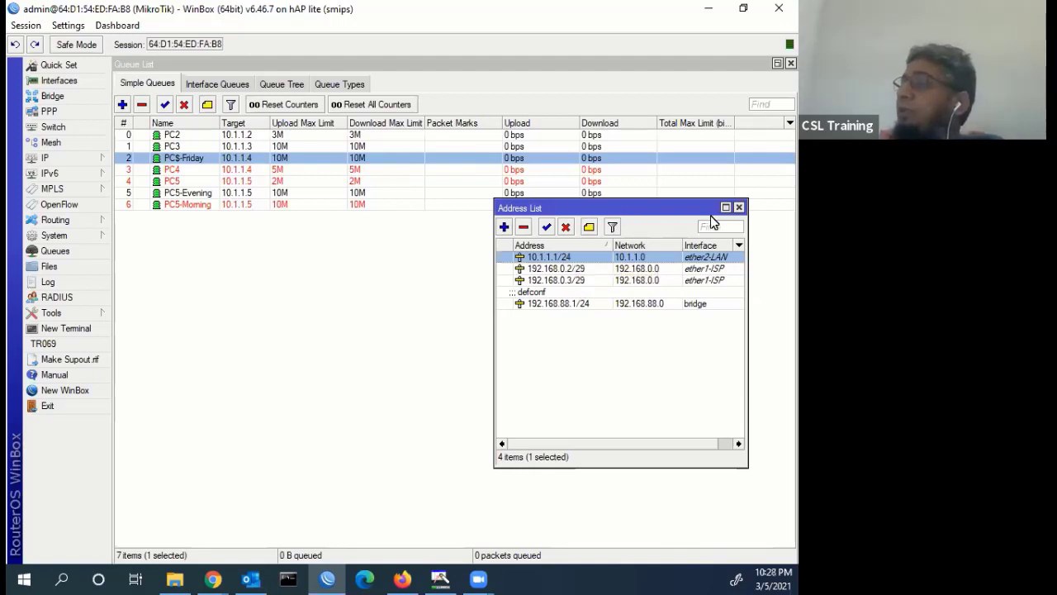
left_click(739, 208)
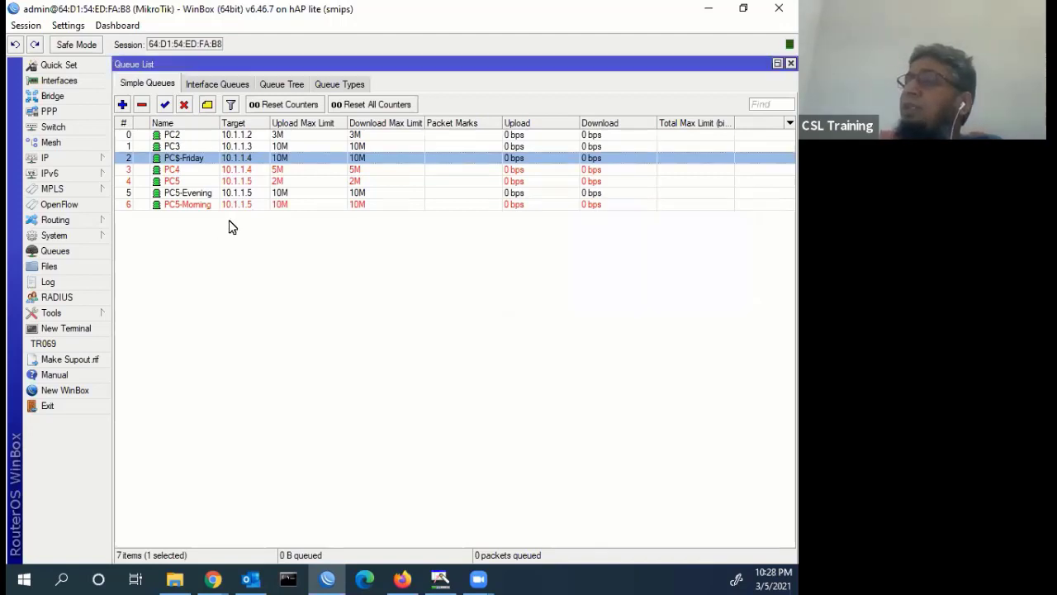
- Look through the interface queues, the queue tree and the queue types of the router
left_click(336, 86)
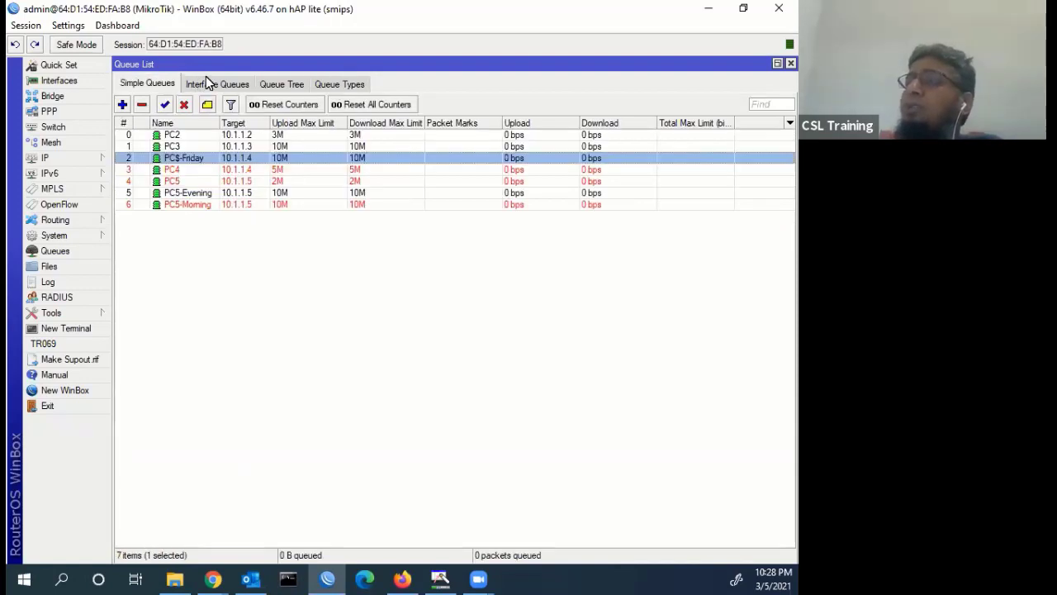
left_click(210, 85)
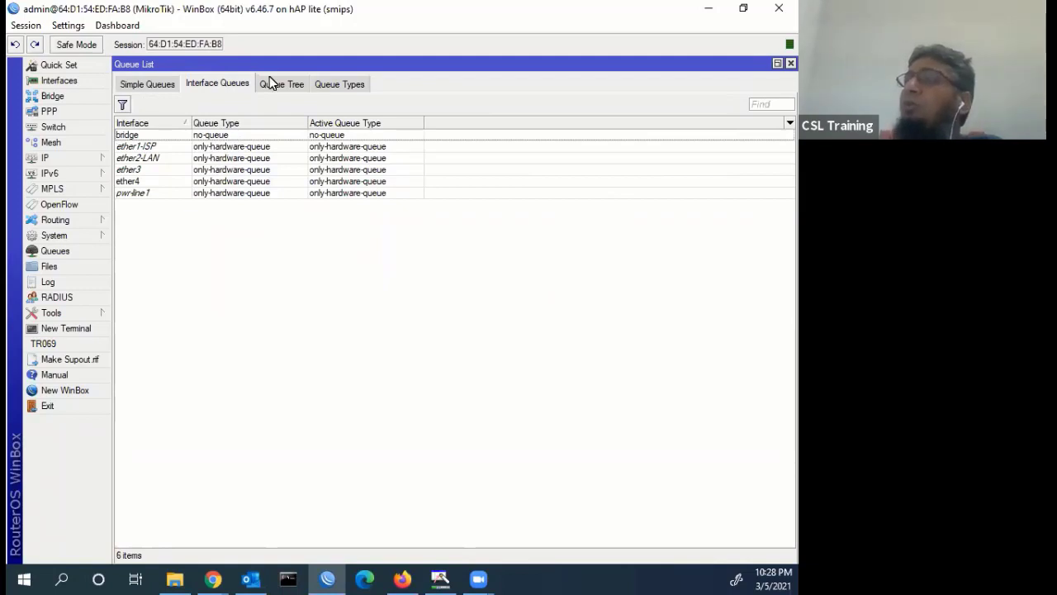
left_click(299, 86)
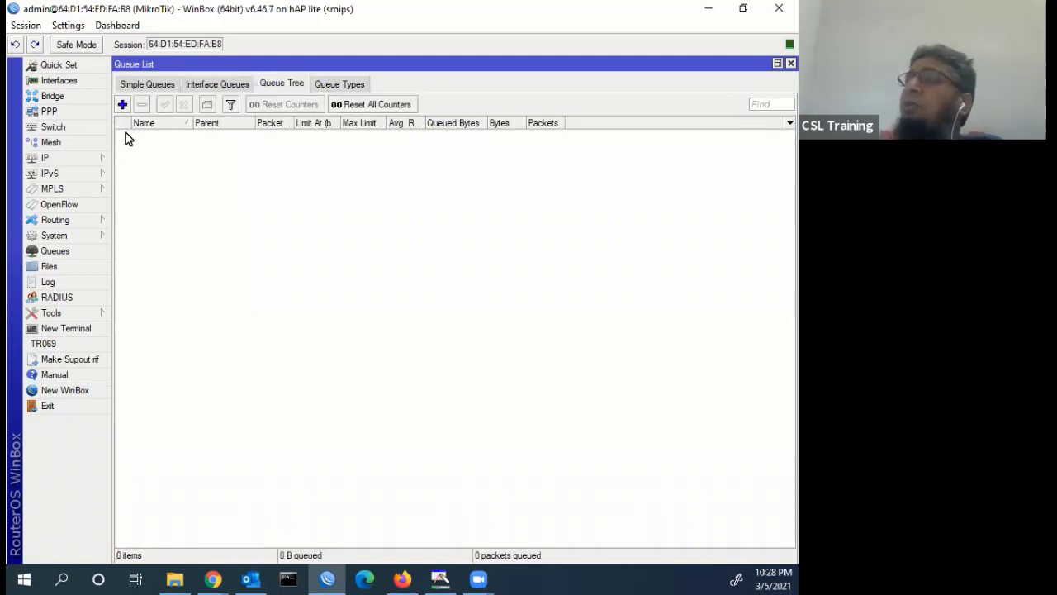
left_click(324, 86)
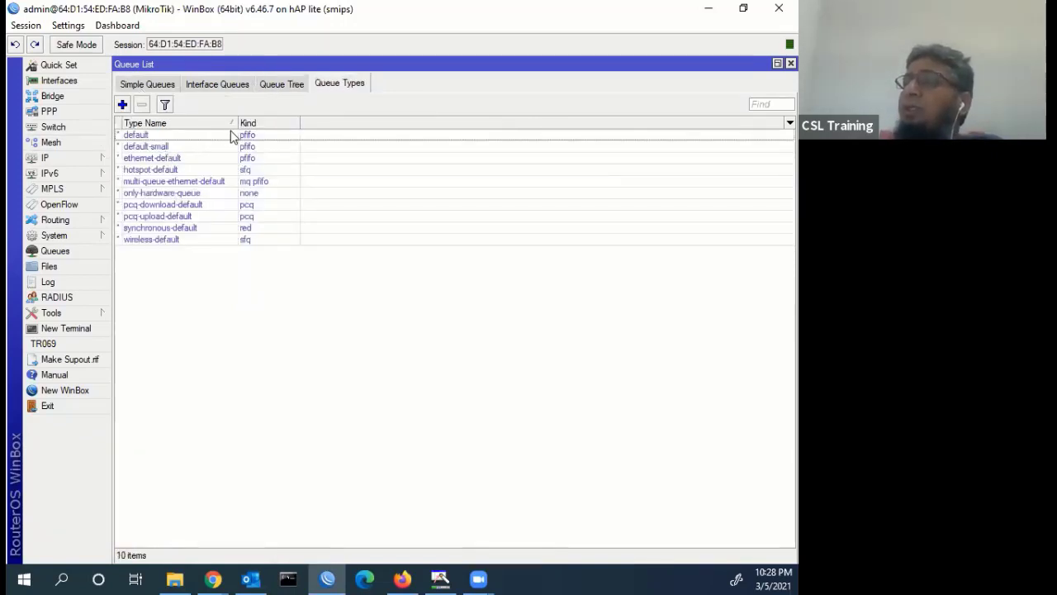
- Examine the advanced settings of the PC2 simple queue, including its upload and download queue types, and close it
key("ctrl+Tab")
key("Up")
key("Up")
key("Return")
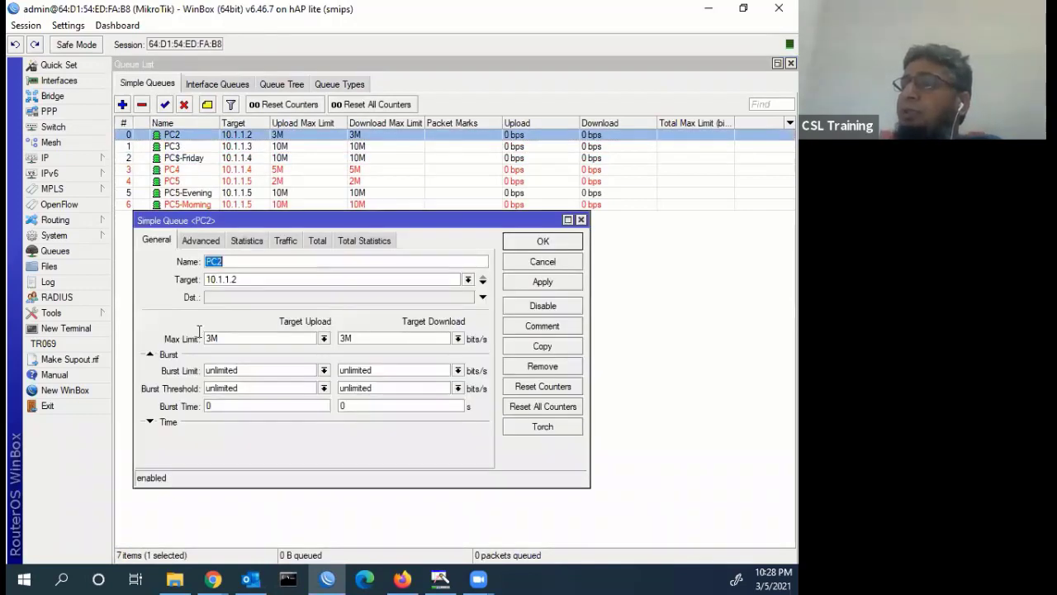
left_click(201, 240)
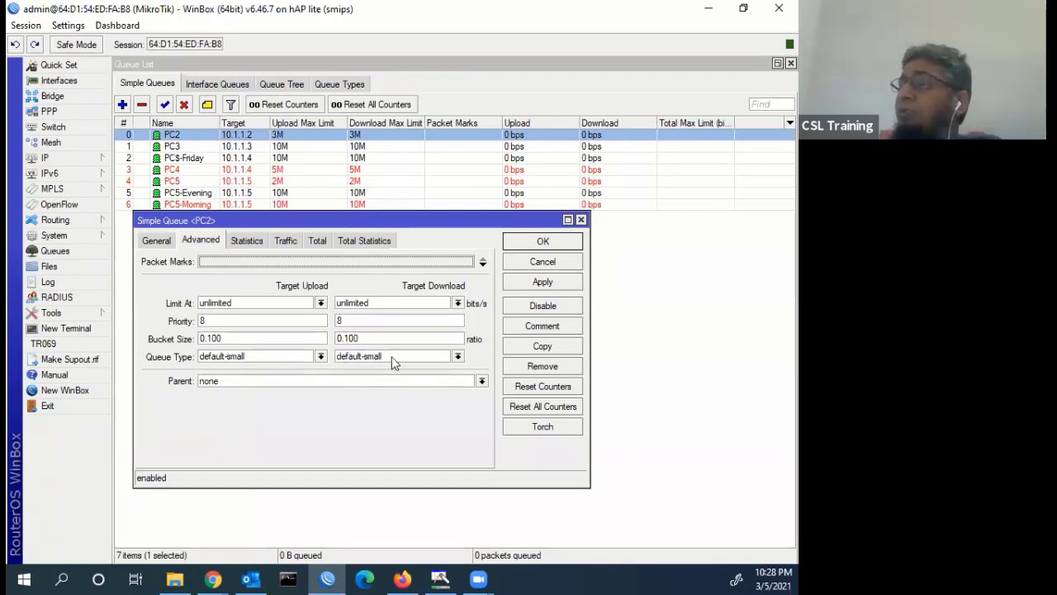
left_click(542, 262)
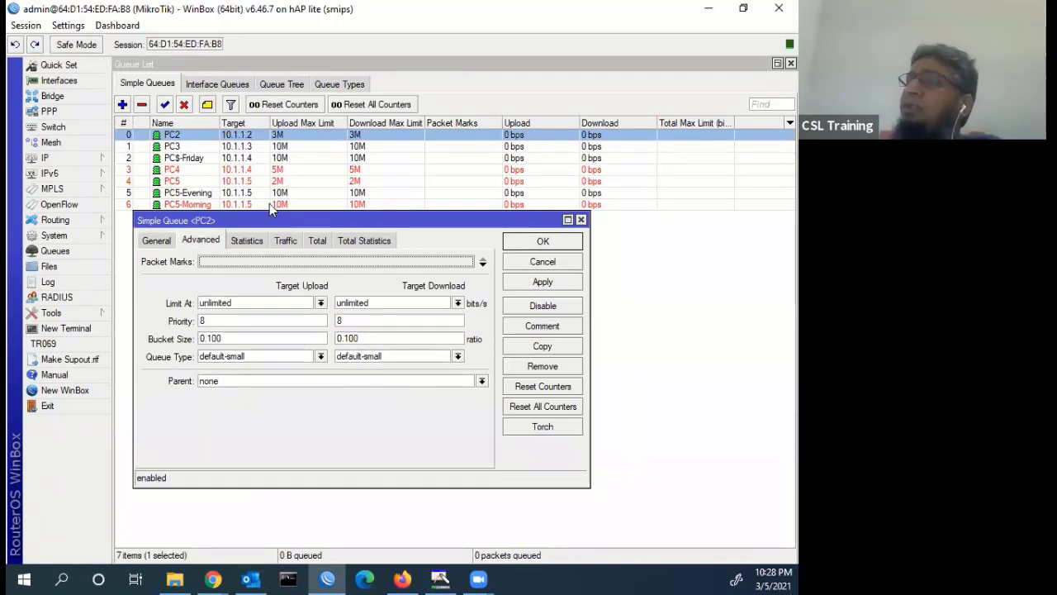
- Examine the kind and queue size of the default, default-small and ethernet-default queue types, closing each one
left_click(334, 86)
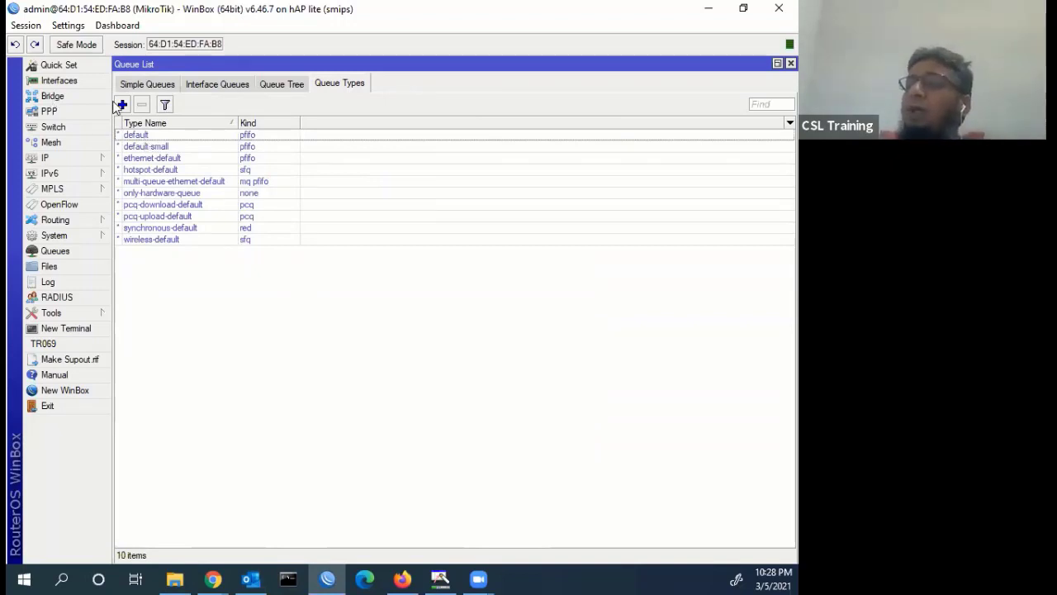
double_click(168, 137)
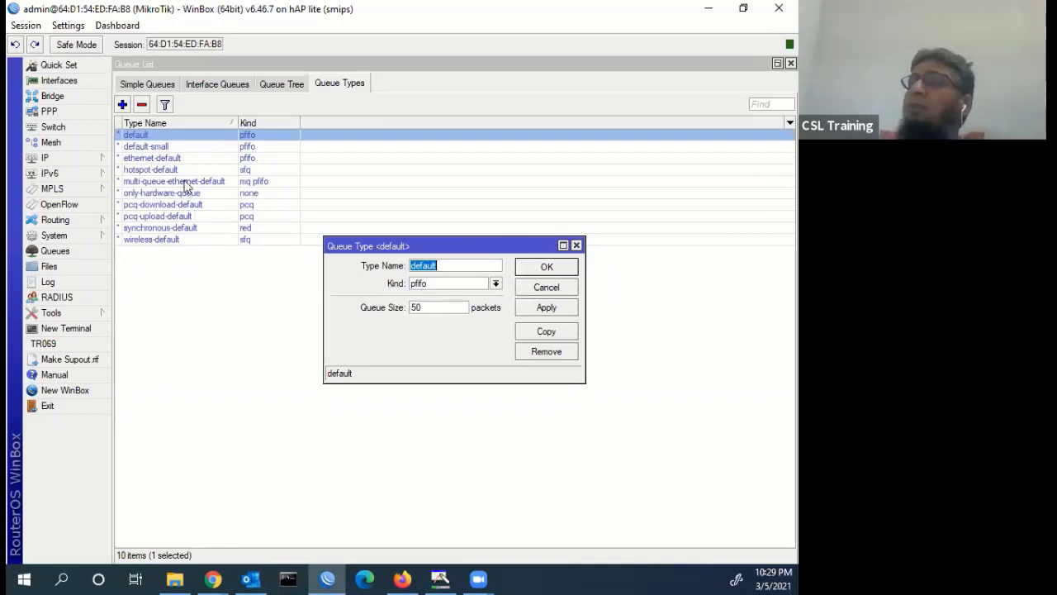
key("Escape")
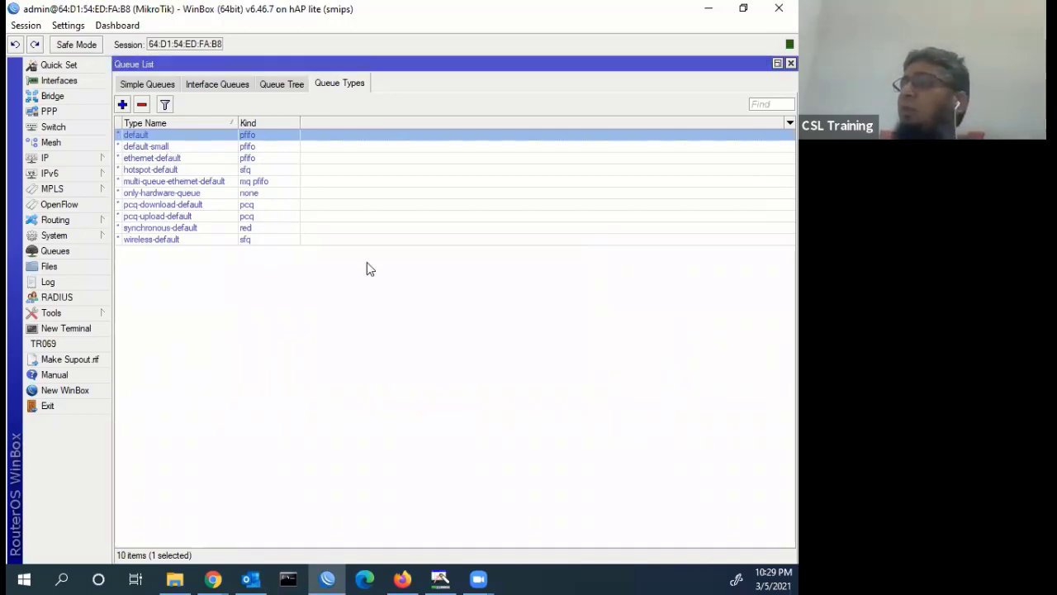
key("Down")
key("Return")
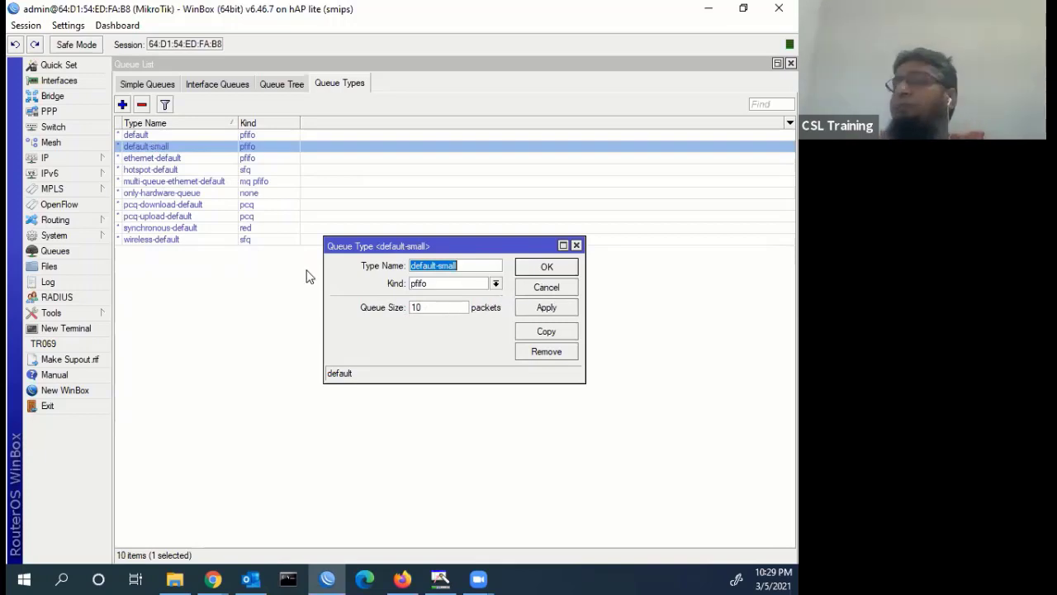
key("Escape")
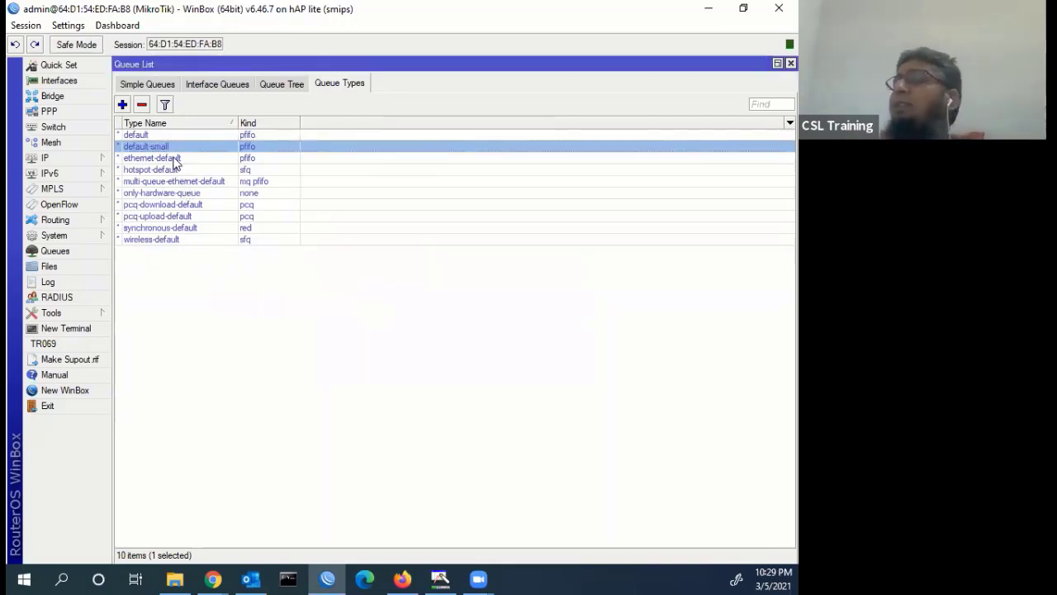
key("Down")
key("Return")
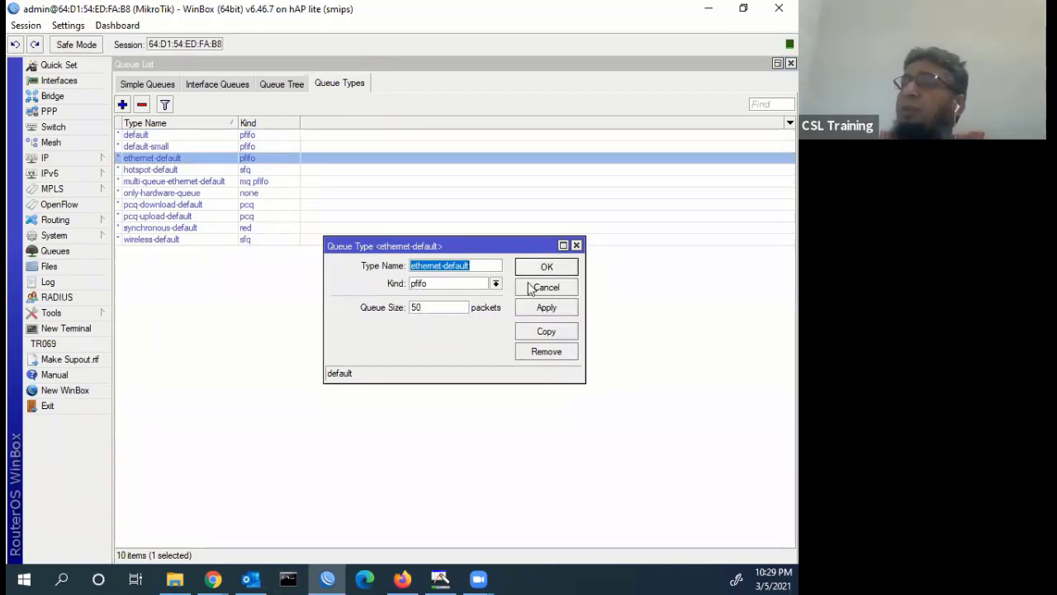
key("Tab")
key("Tab")
key("Return")
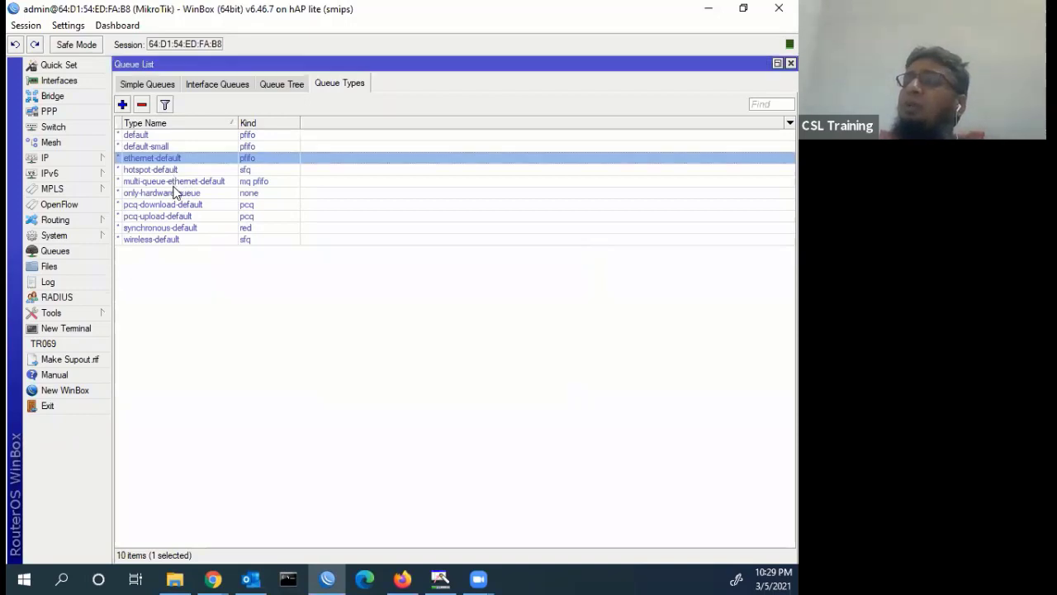
- Go through the remaining queue types from hotspot-default to wireless-default and review their kinds
key("Down")
key("Down")
key("Down")
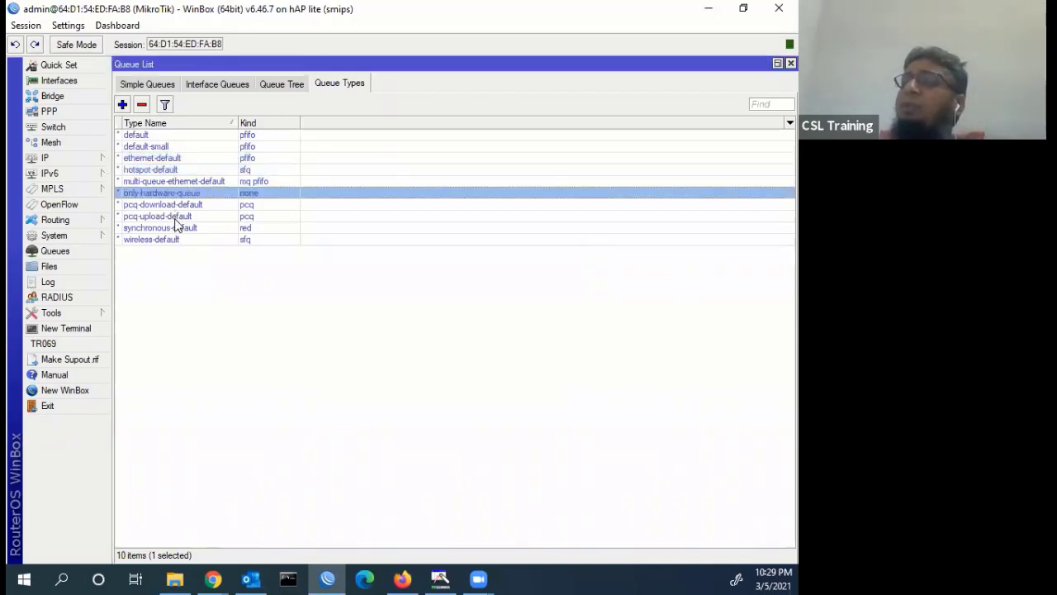
key("Down")
key("Down")
key("Down")
key("Down")
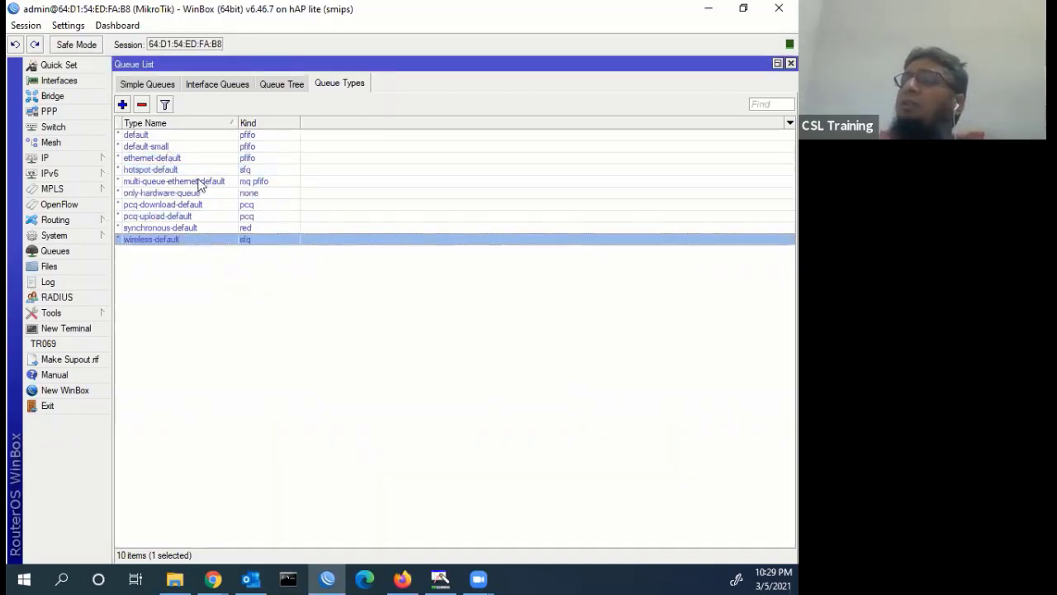
- Start a new queue type named Upload and set its kind to pcq
left_click(134, 134)
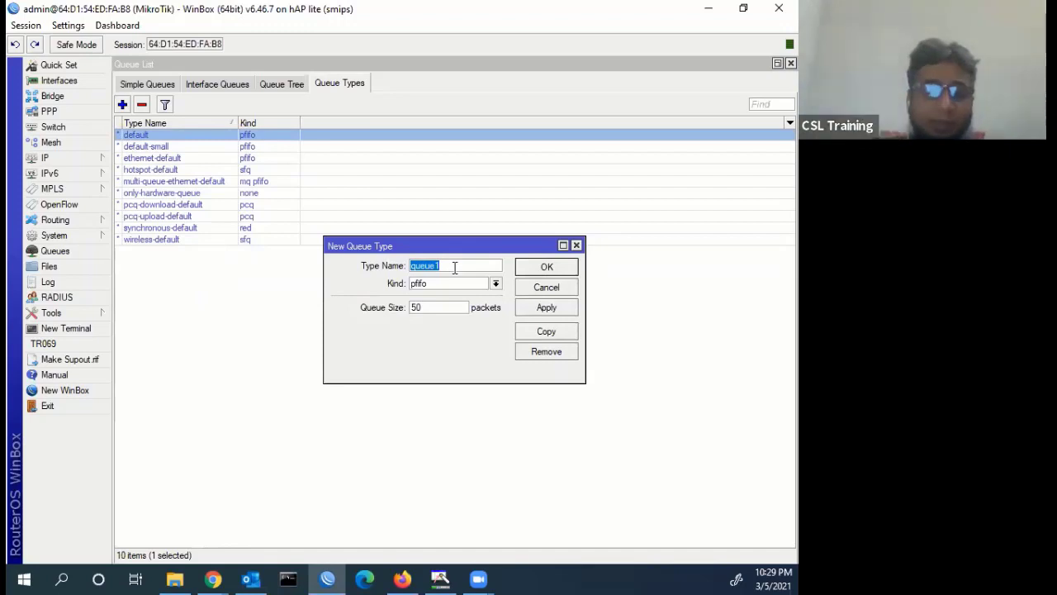
type("U")
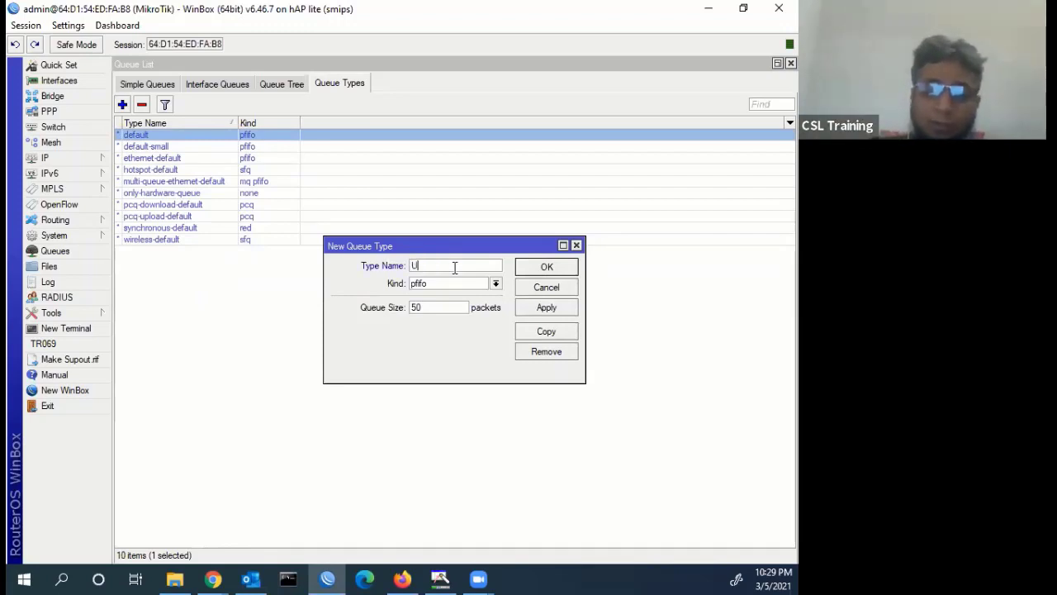
type("pload")
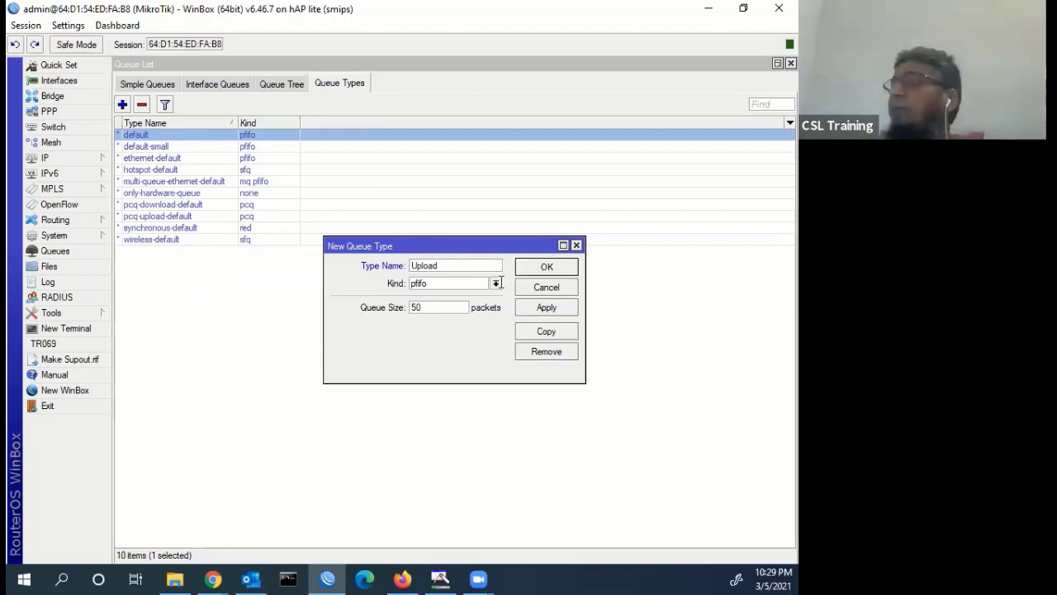
left_click(430, 283)
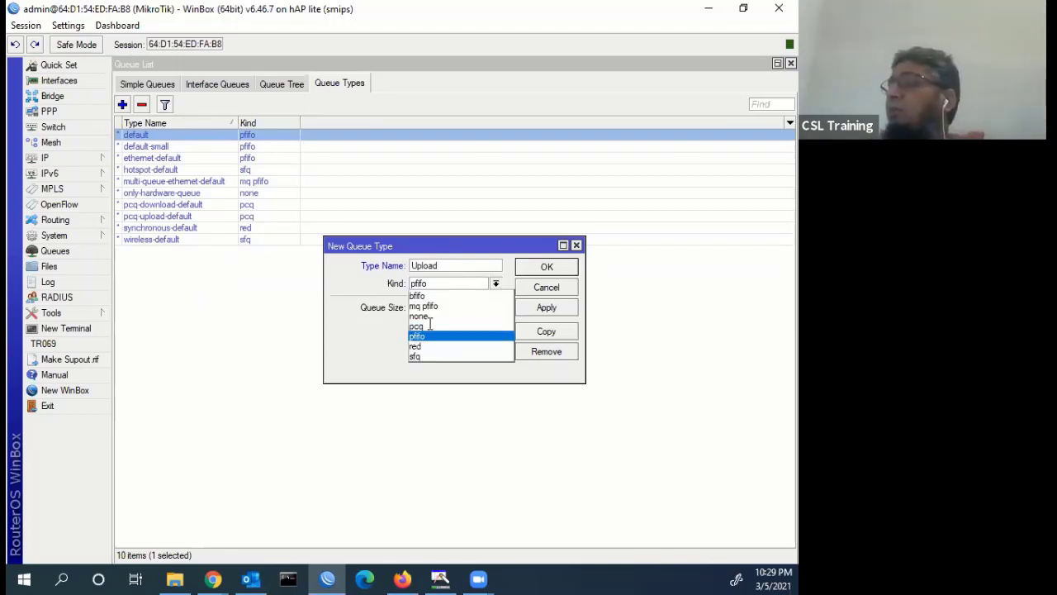
left_click(430, 327)
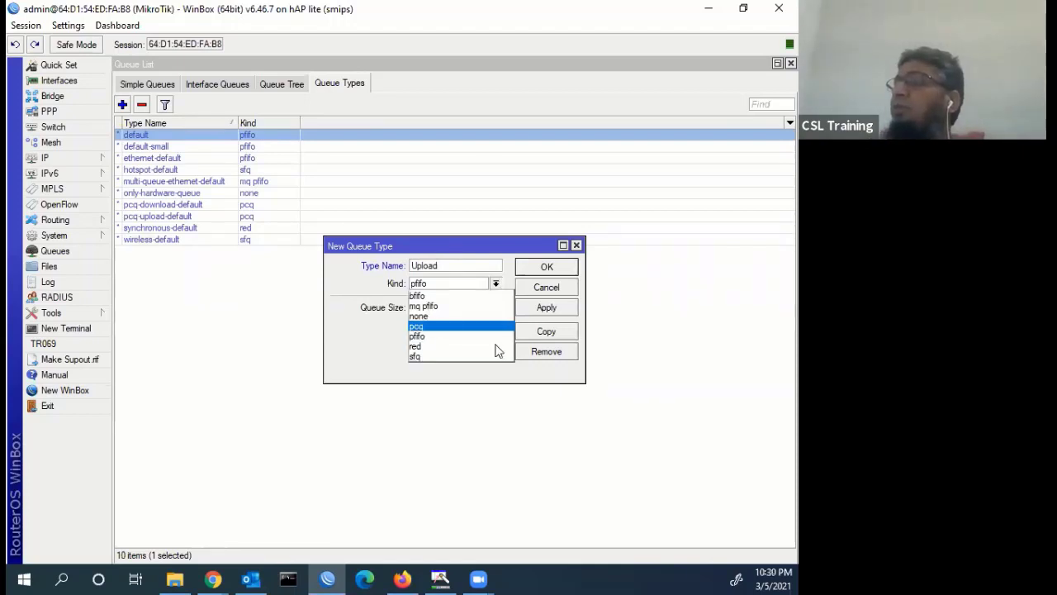
key("Tab")
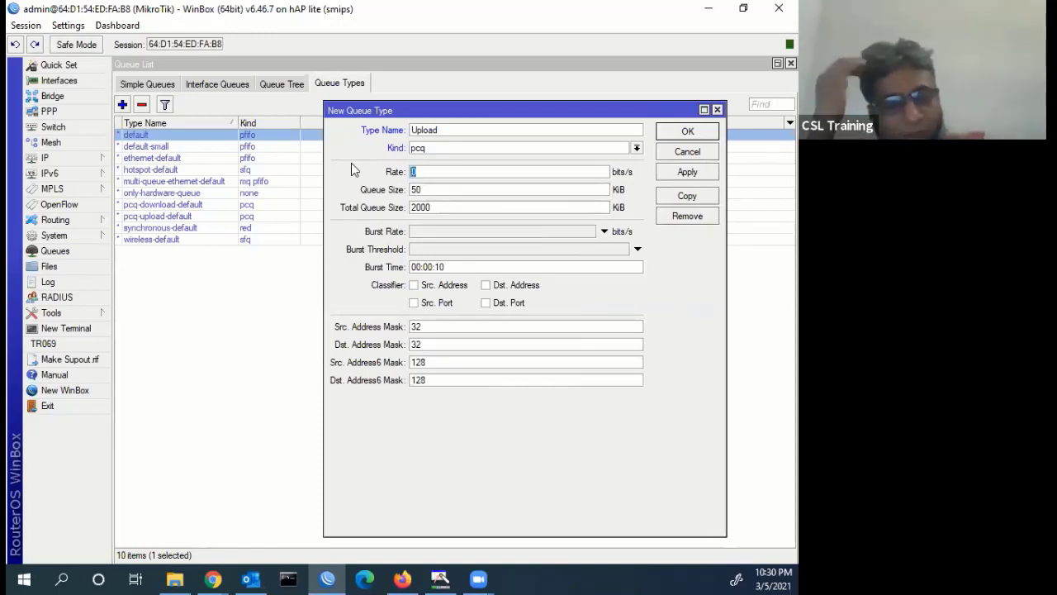
- Set the Upload queue type's rate to 1M and classify it by destination address
type("1m")
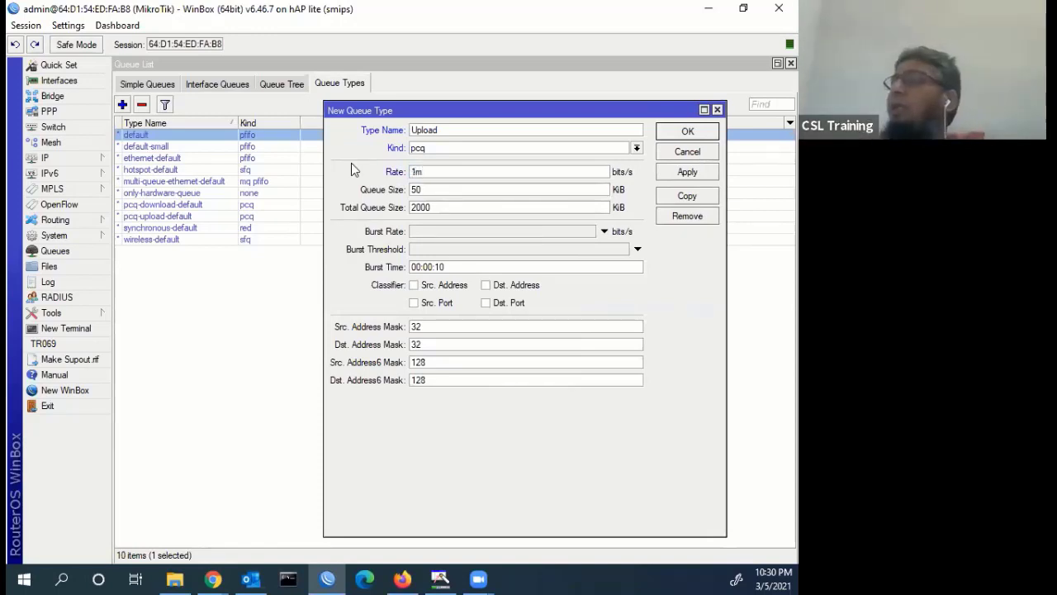
key("BackSpace")
key("BackSpace")
type("1M")
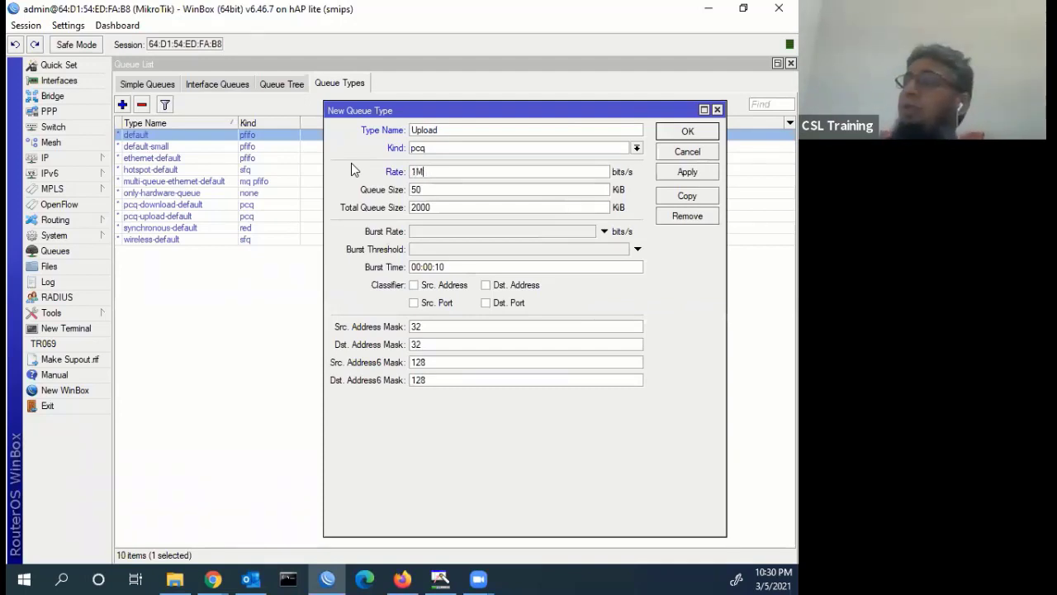
left_click(424, 212)
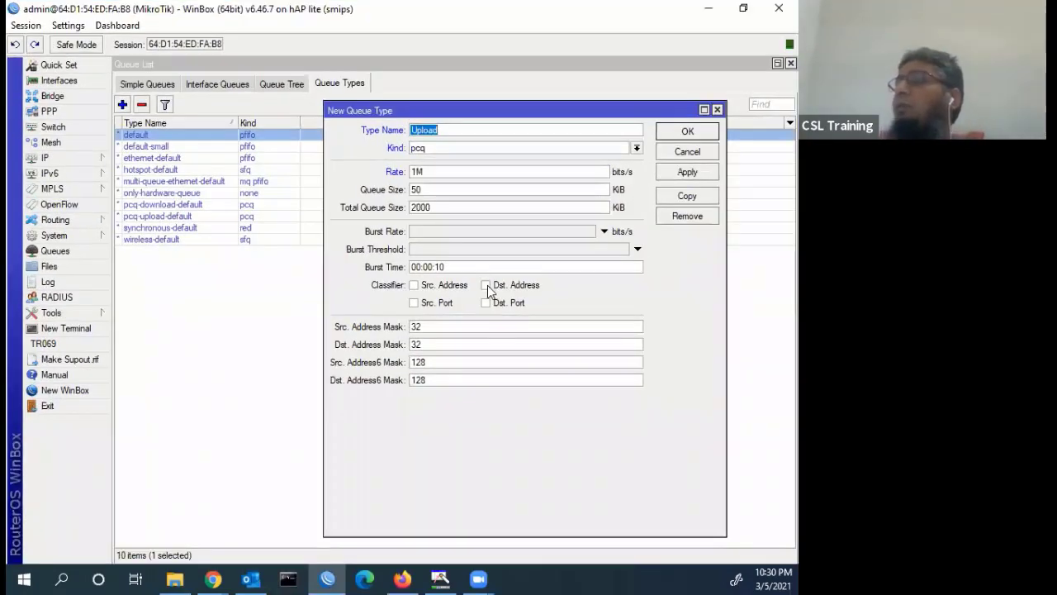
left_click(486, 286)
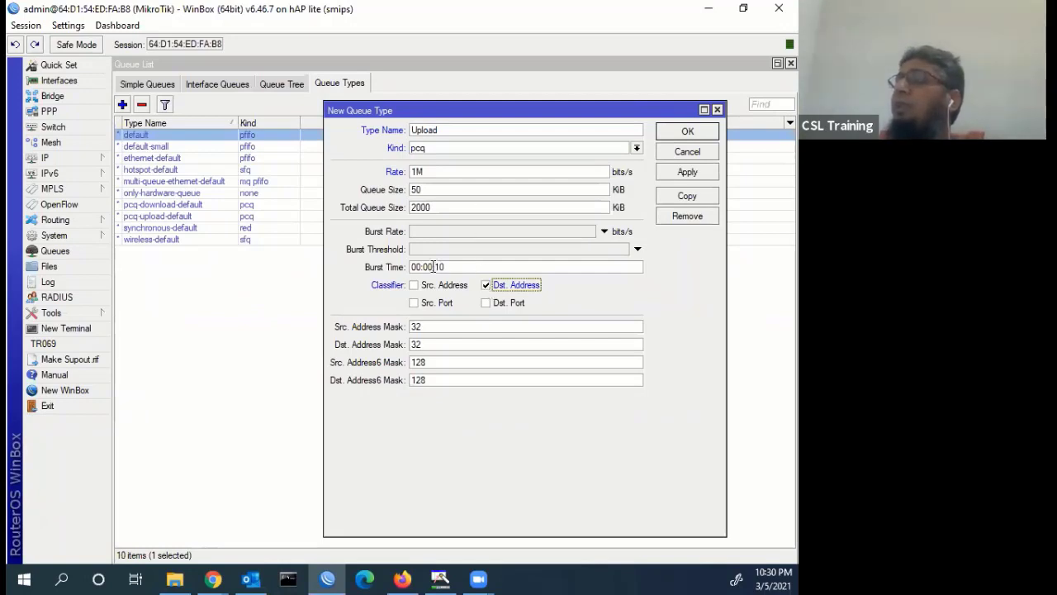
- Start a second new queue type beside the unsaved Upload one and set its kind to pcq
left_click_drag(460, 116, 279, 128)
left_click(126, 107)
left_click(123, 106)
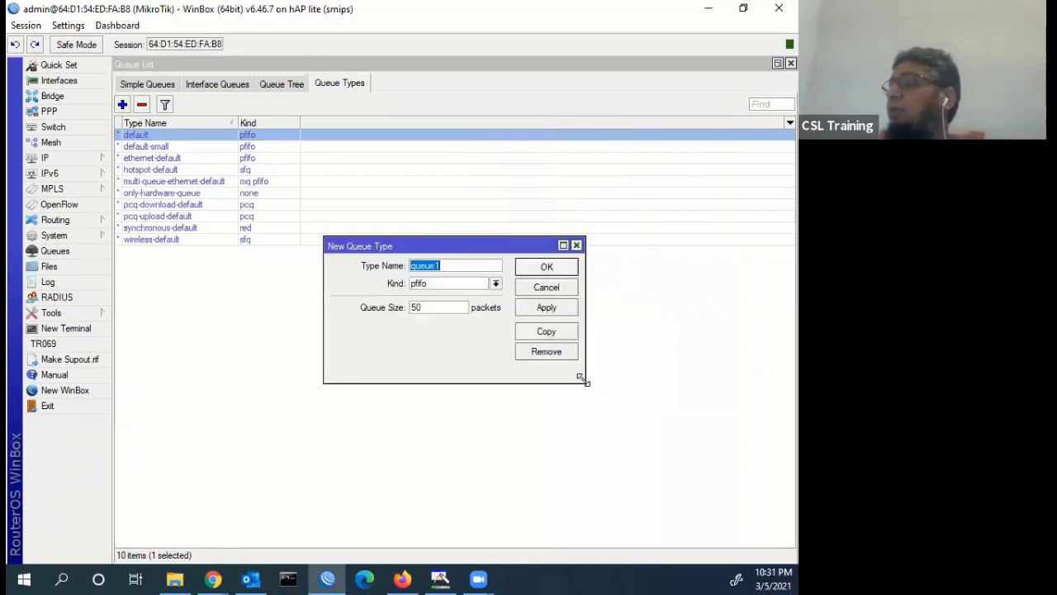
left_click_drag(584, 383, 734, 530)
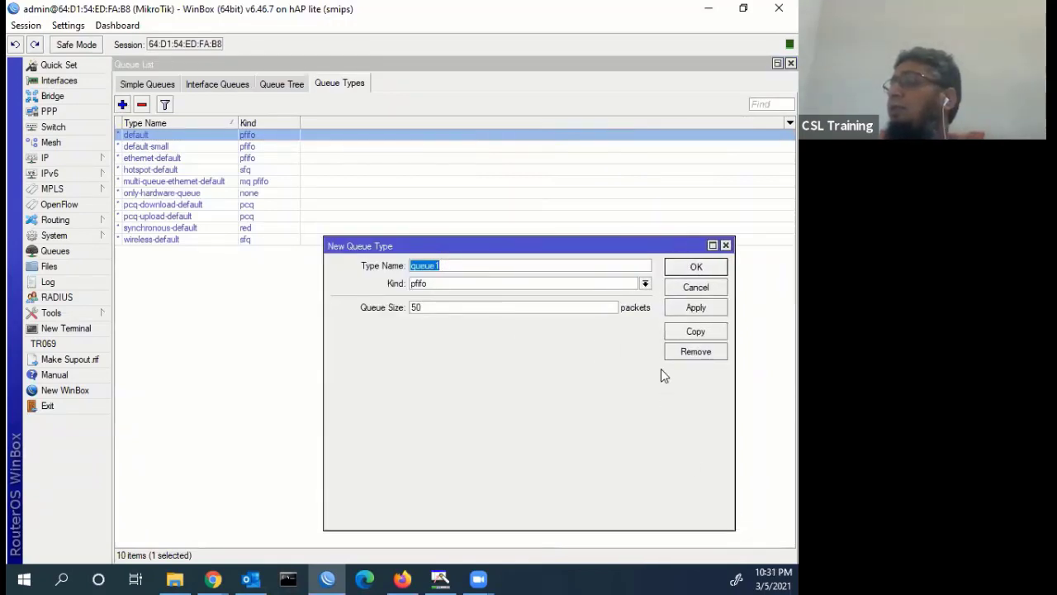
left_click(652, 285)
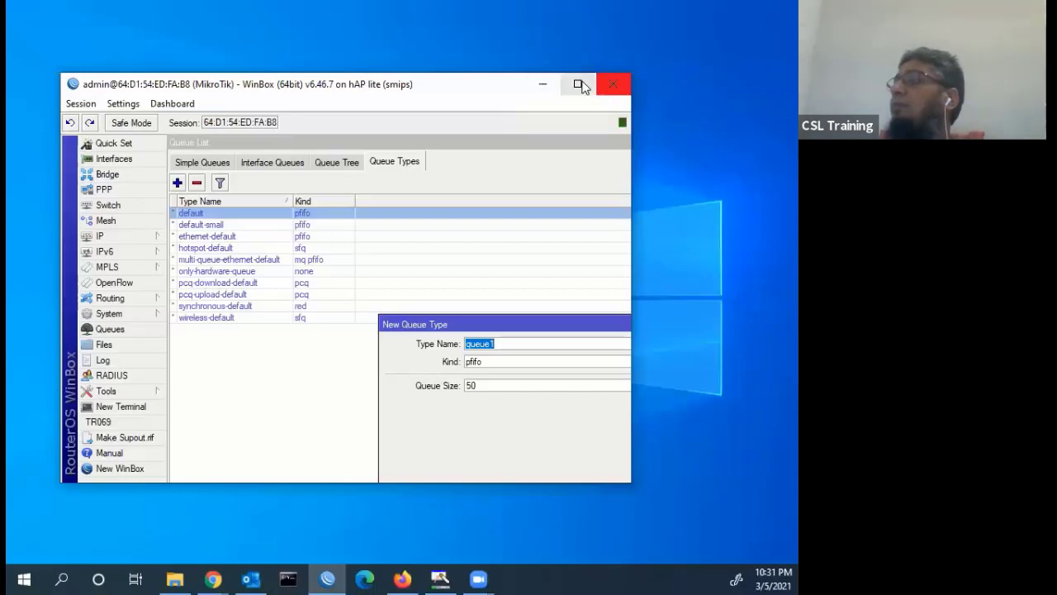
left_click(576, 83)
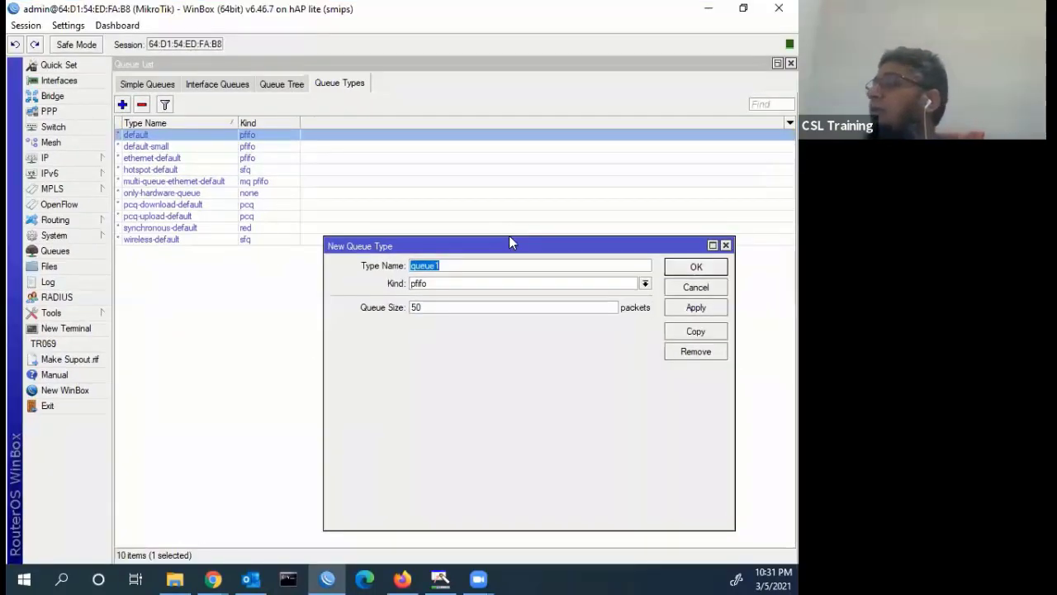
left_click(636, 285)
left_click(441, 326)
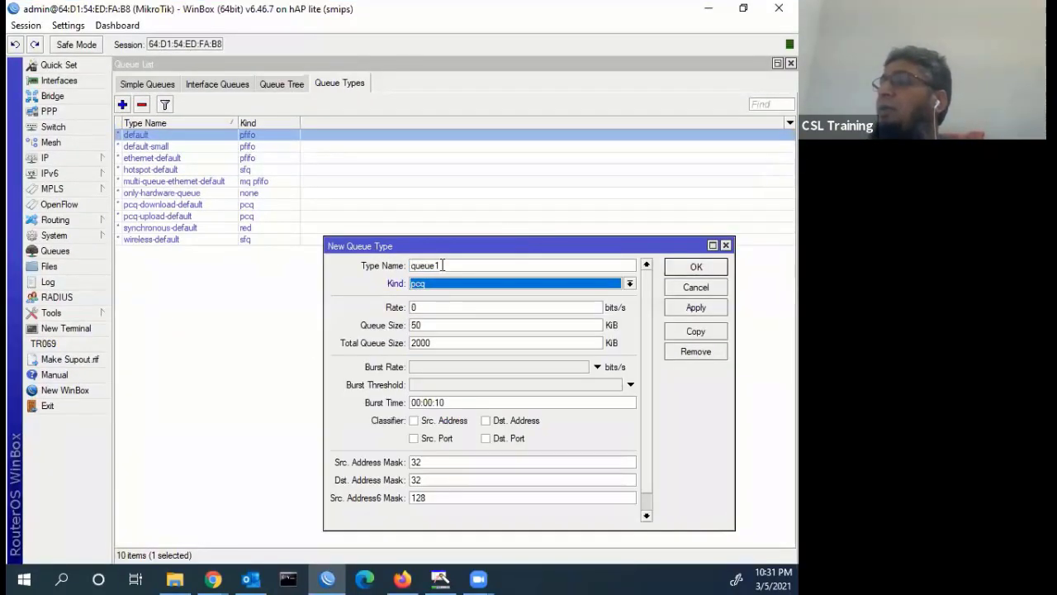
- Name the second queue type Download, set its rate to 1M and classify it by source address
double_click(442, 265)
type("Do")
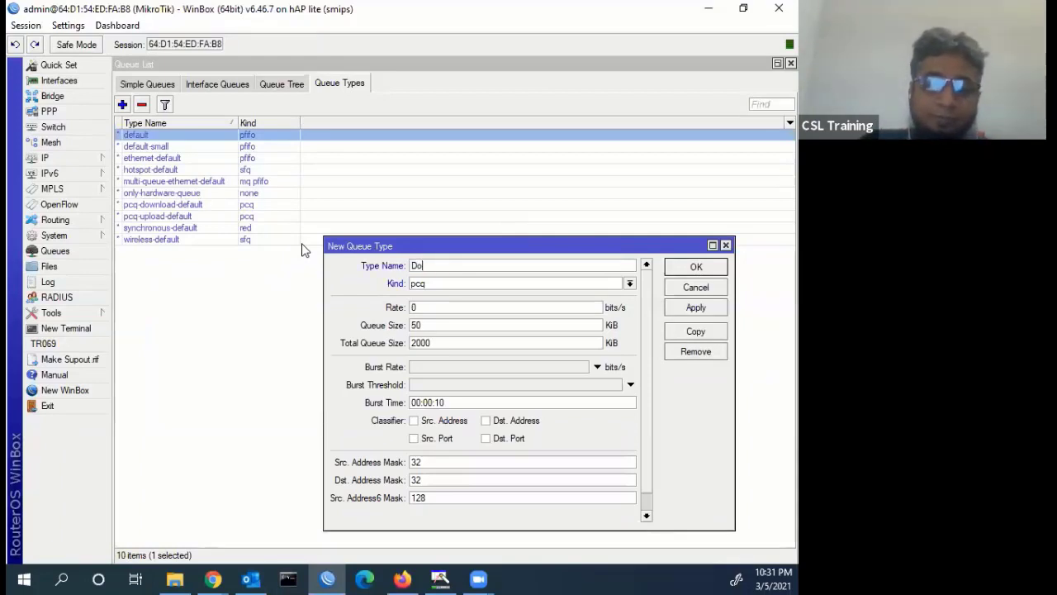
type("wnload")
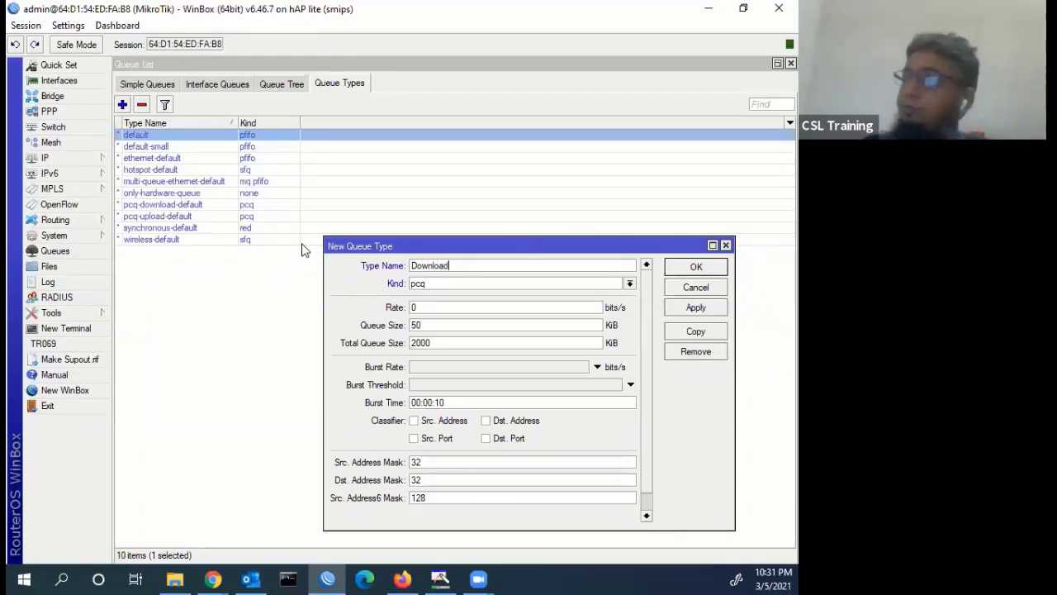
left_click_drag(424, 307, 347, 307)
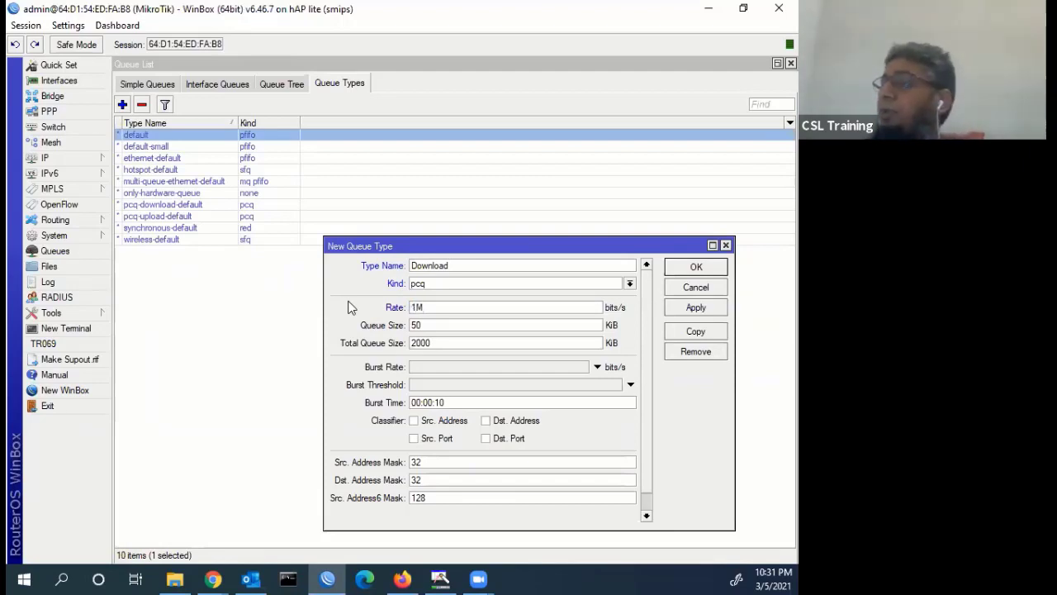
left_click(413, 421)
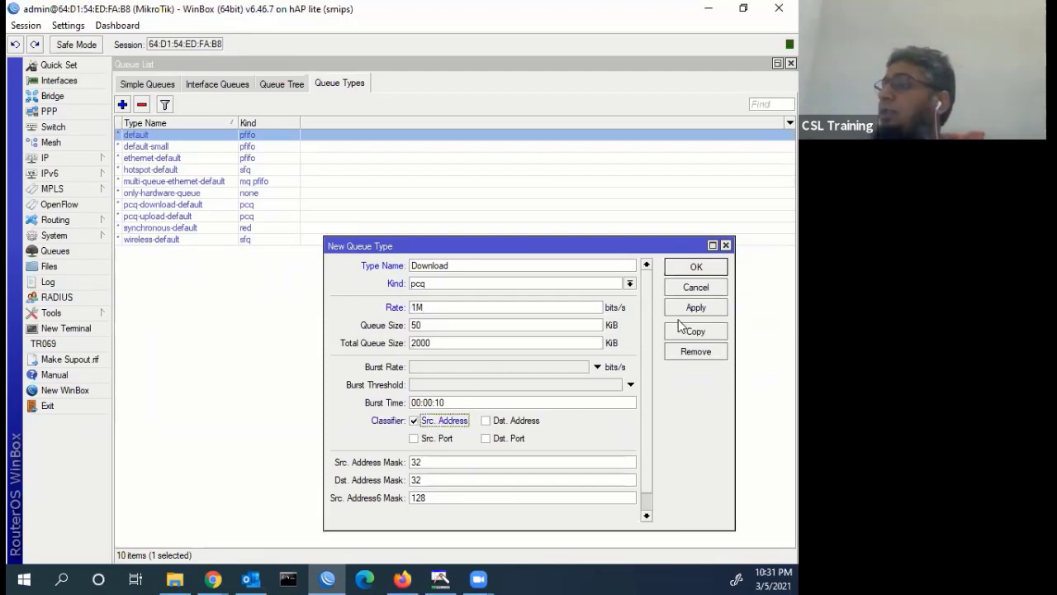
- Arrange the Upload and Download queue type windows side by side and compare their rates and classifiers
left_click(777, 63)
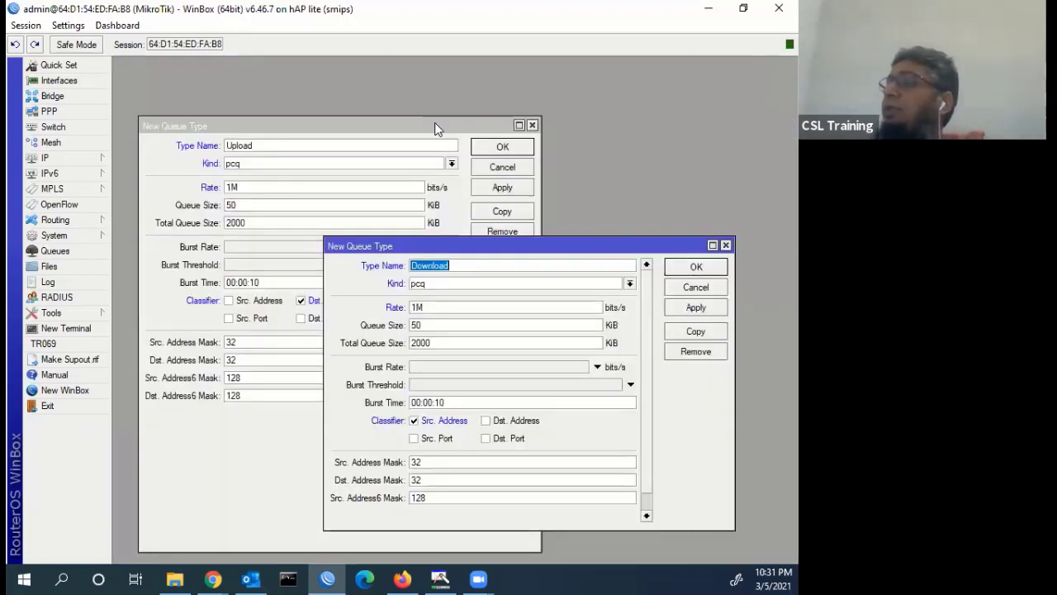
left_click_drag(541, 154, 438, 152)
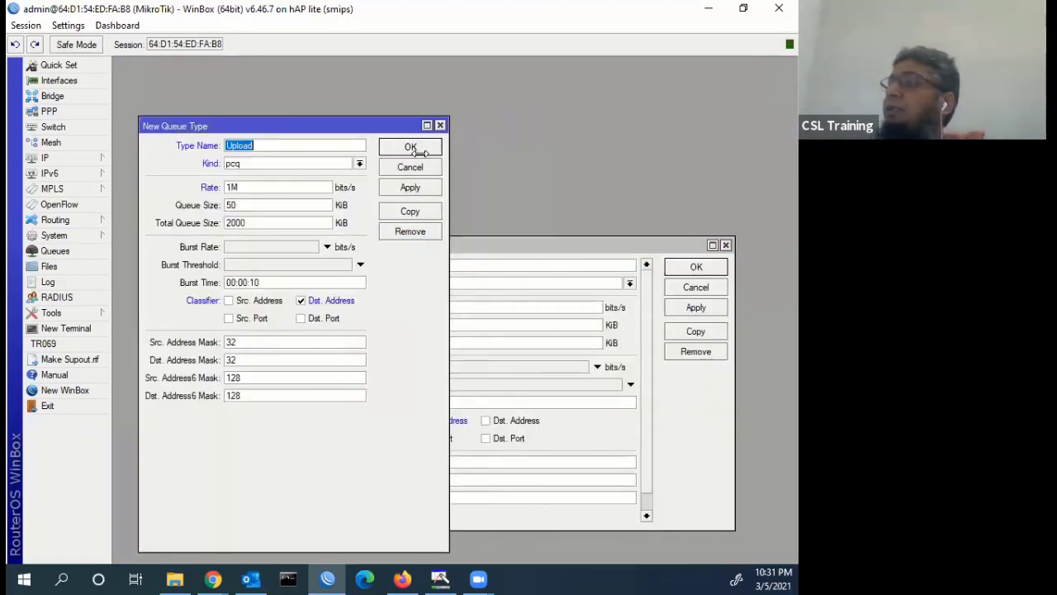
left_click_drag(522, 246, 584, 123)
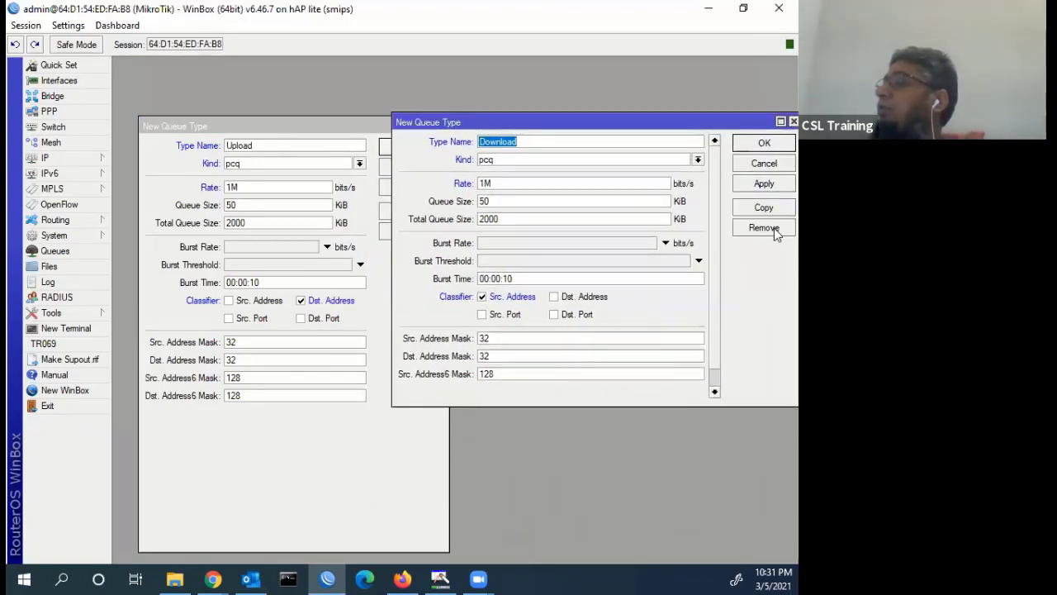
left_click_drag(685, 125, 631, 104)
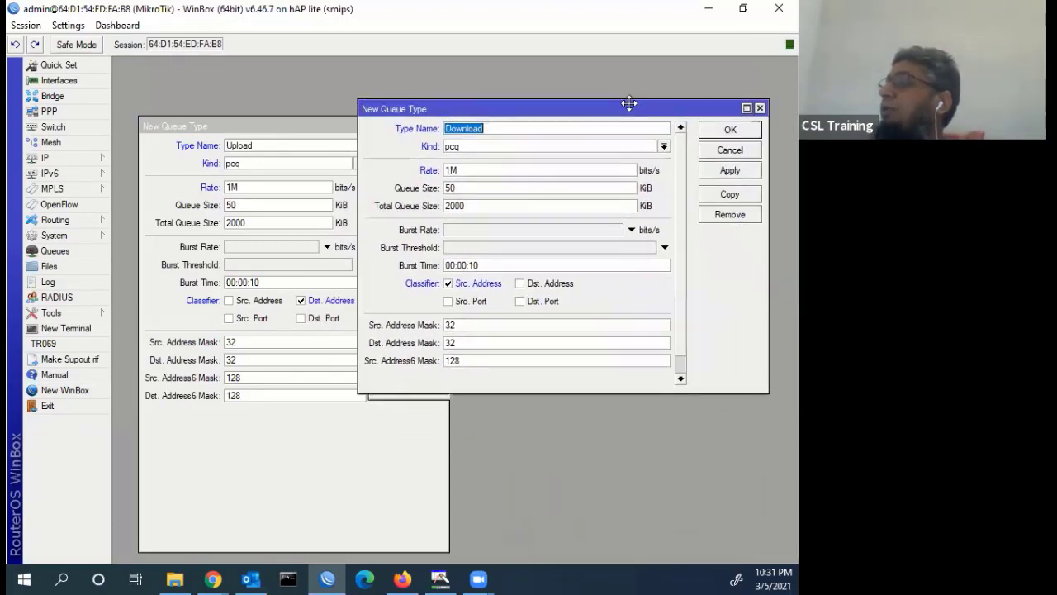
left_click_drag(749, 224, 619, 223)
left_click_drag(538, 104, 662, 91)
left_click_drag(719, 371, 719, 487)
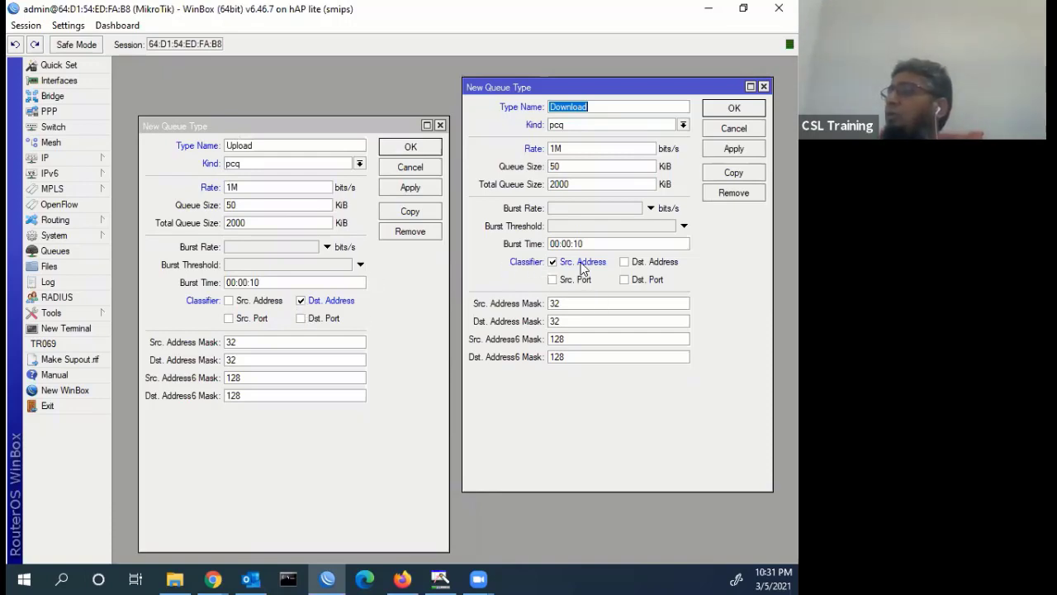
- Apply and save the Download and Upload queue types, closing both windows
left_click(738, 149)
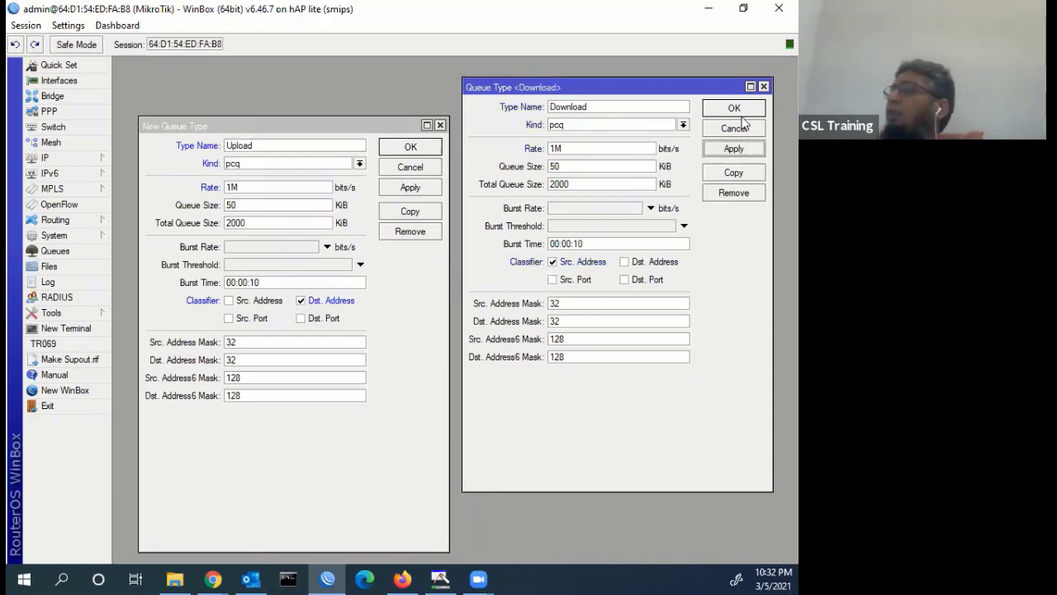
left_click(735, 112)
left_click(406, 189)
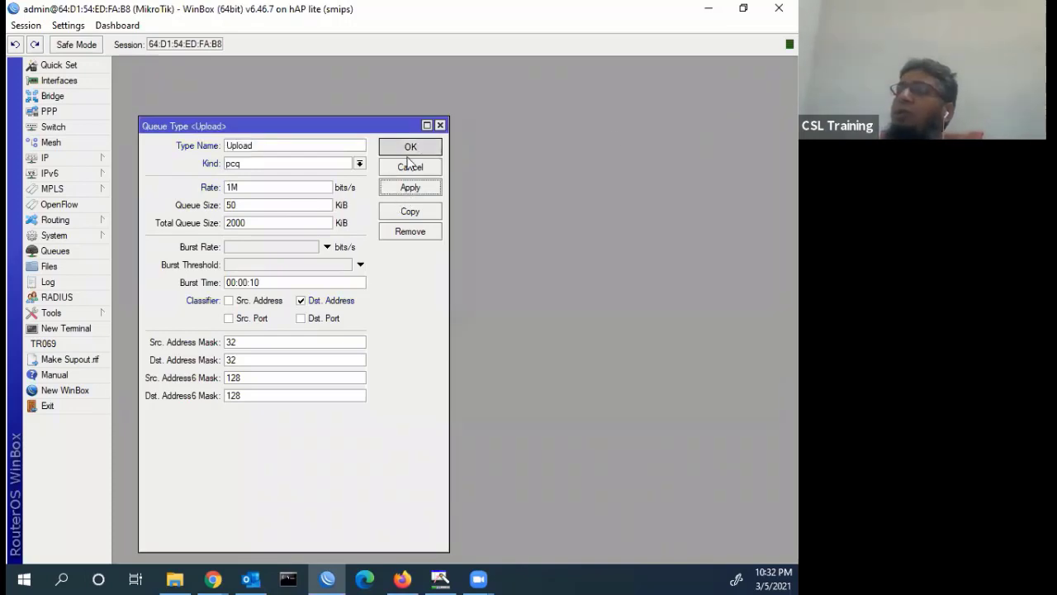
left_click(408, 152)
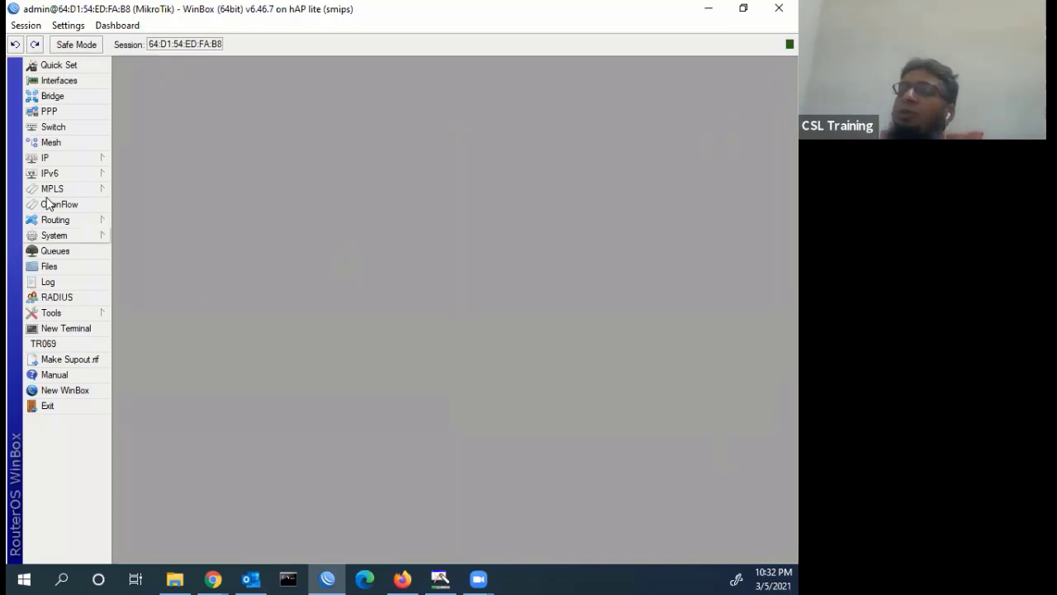
- Reopen the queue list and check the Download and Upload entries among the queue types, glancing at the simple queues
left_click(58, 252)
left_click(139, 135)
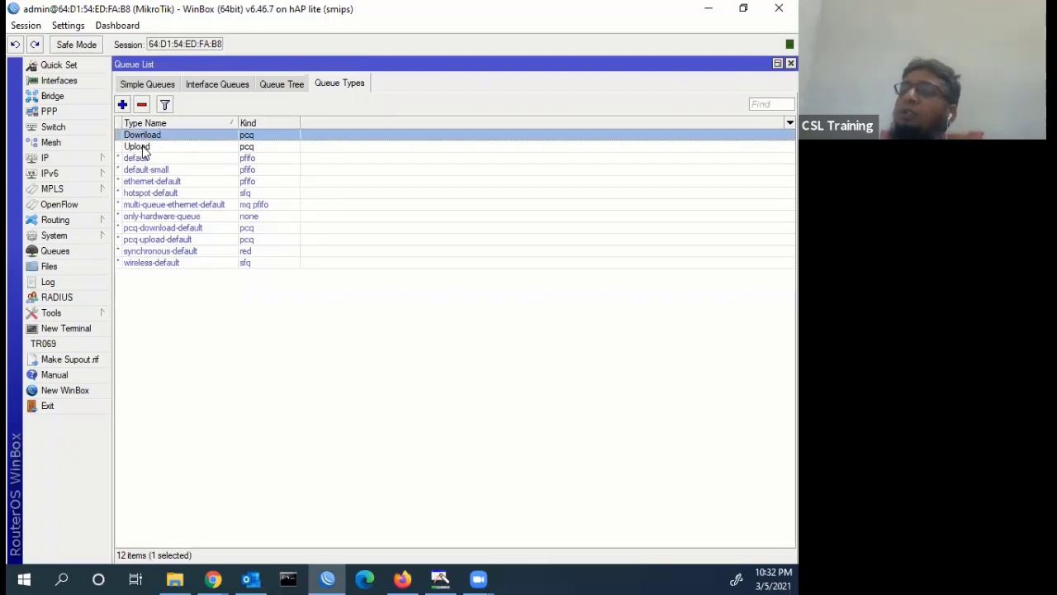
left_click(141, 147)
left_click(147, 85)
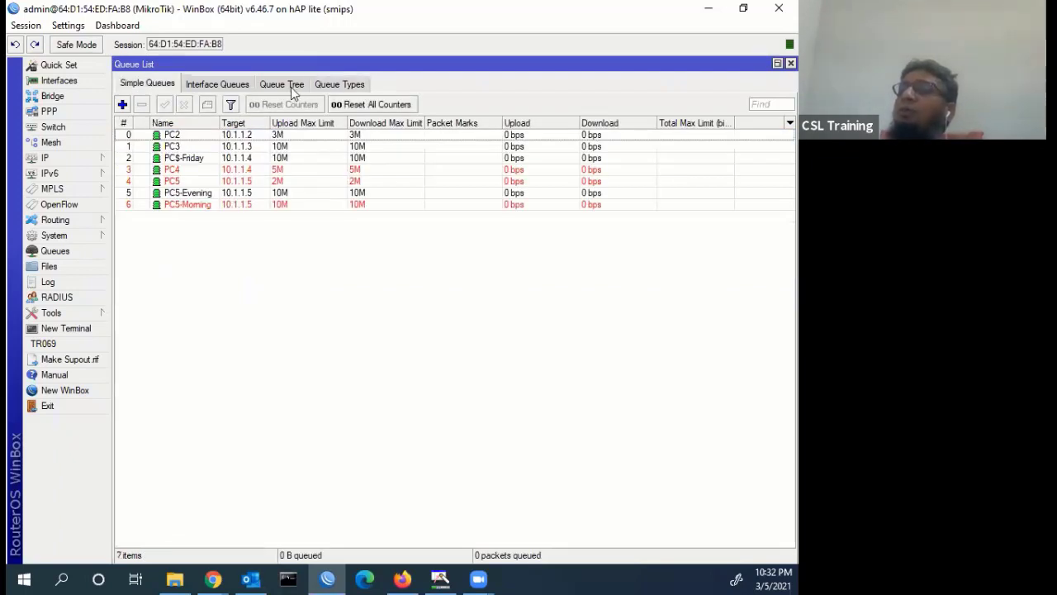
left_click(337, 85)
left_click(138, 135)
left_click(137, 147)
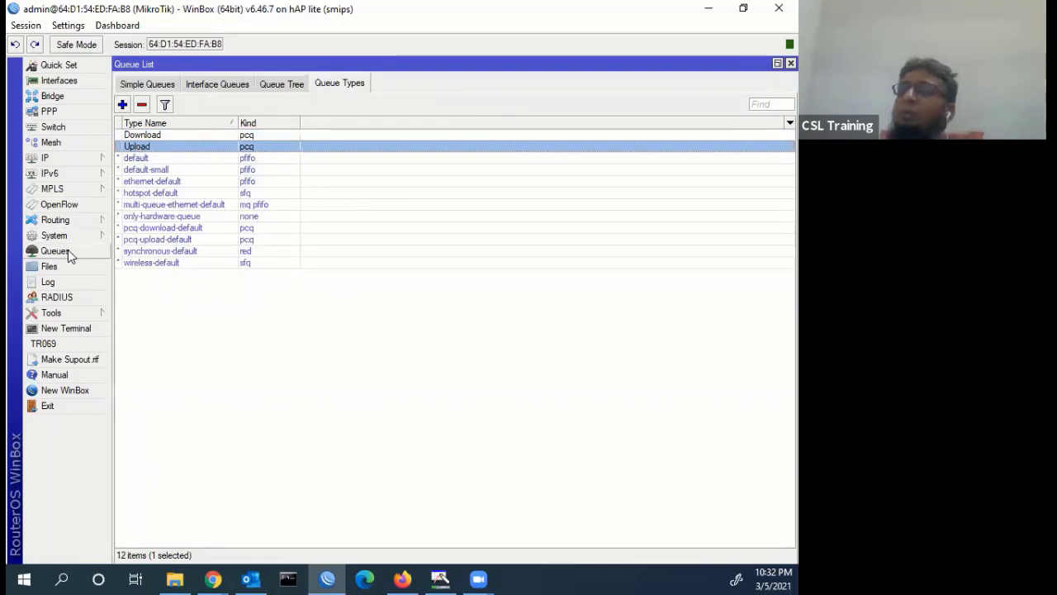
- Start a new simple queue named All with the target network 10.1.1.0/24
left_click(148, 84)
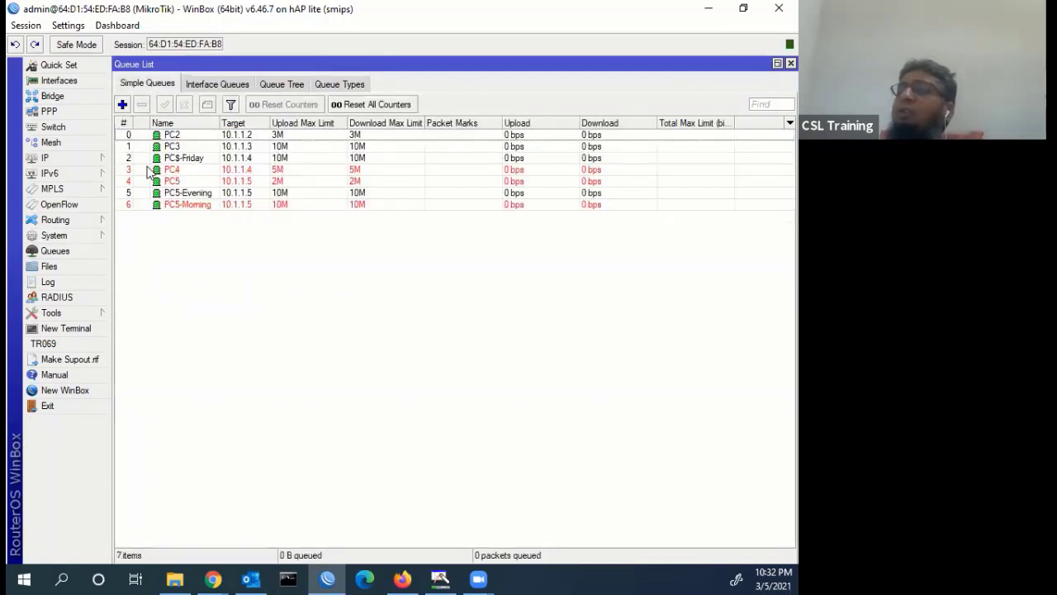
left_click(122, 104)
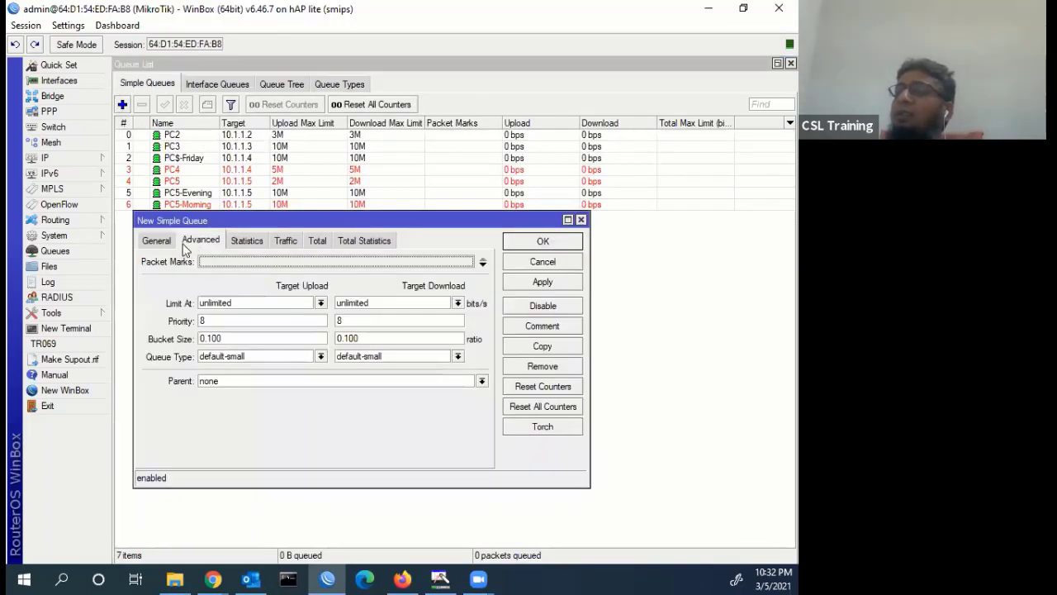
left_click(166, 244)
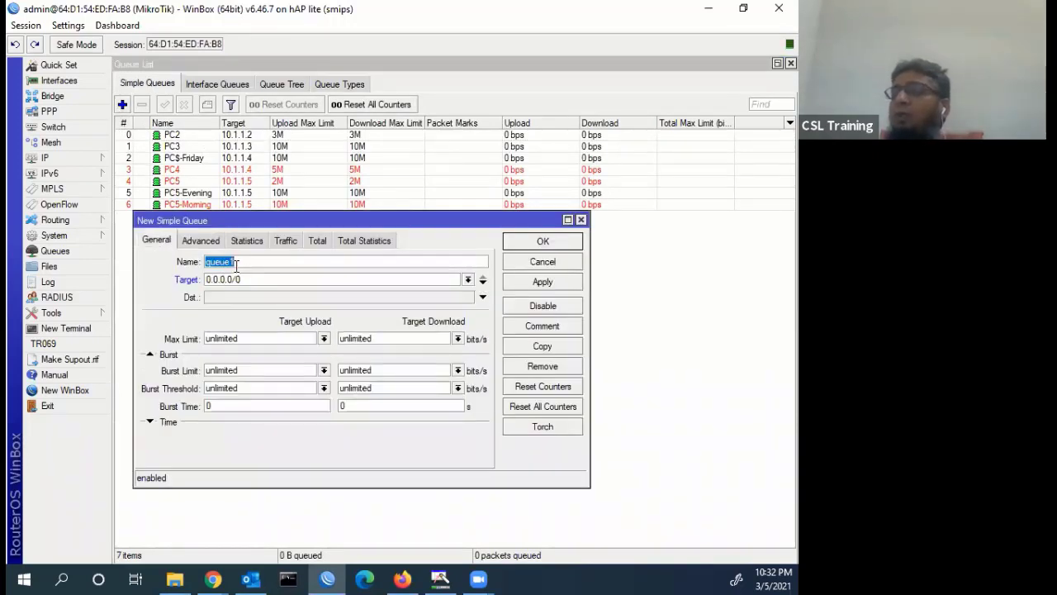
key("Tab")
key("shift+Tab")
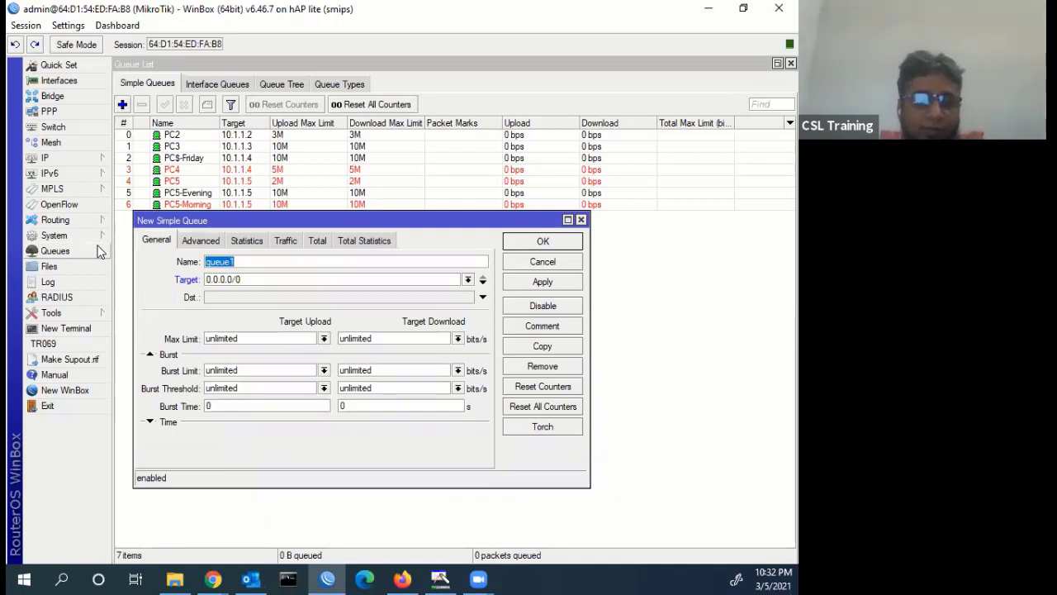
type("All")
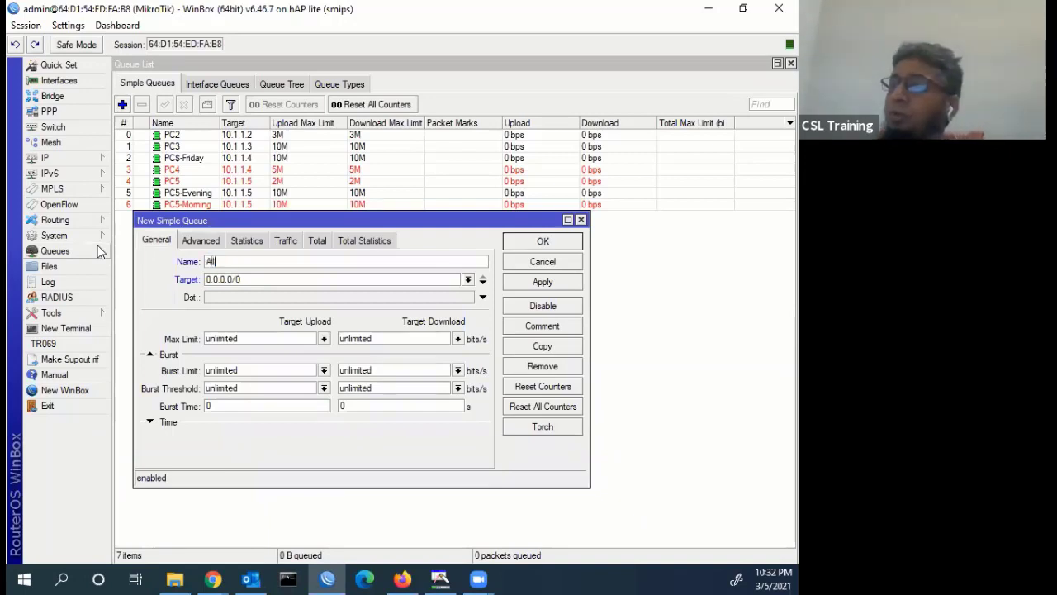
key("Tab")
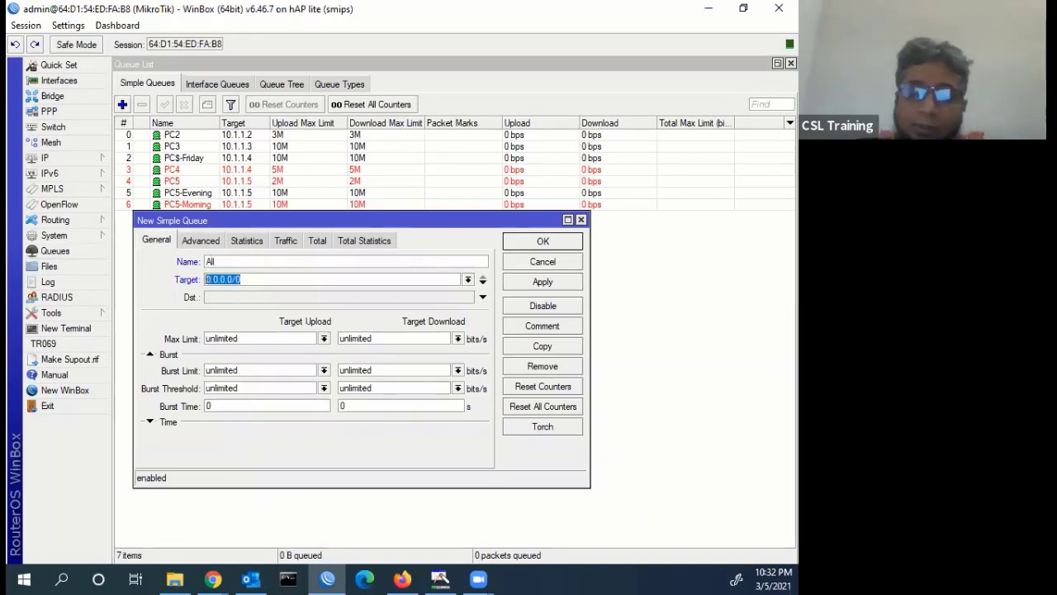
type("10.1.1.")
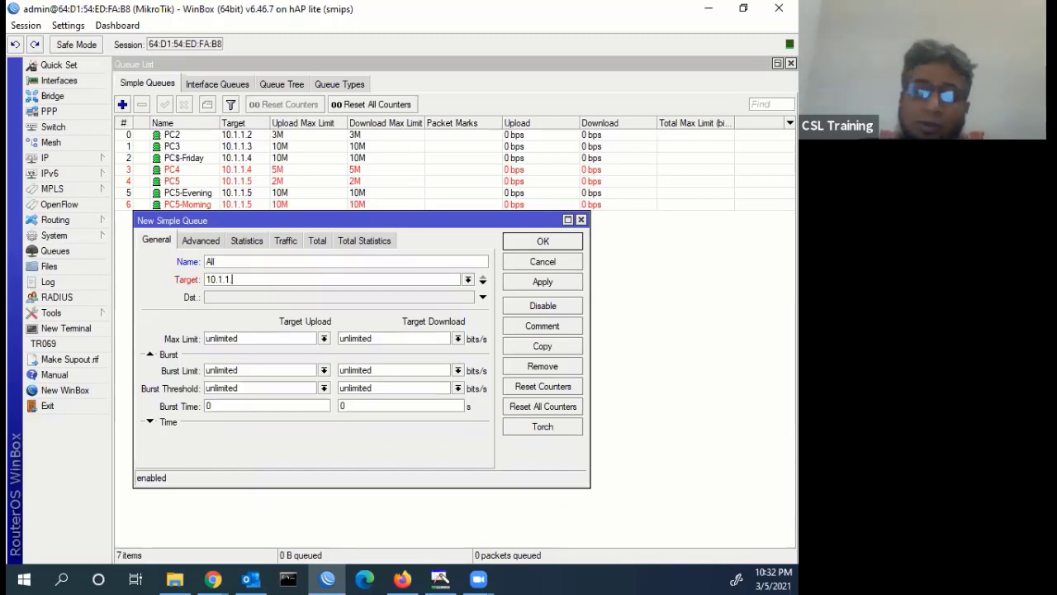
type("0/2")
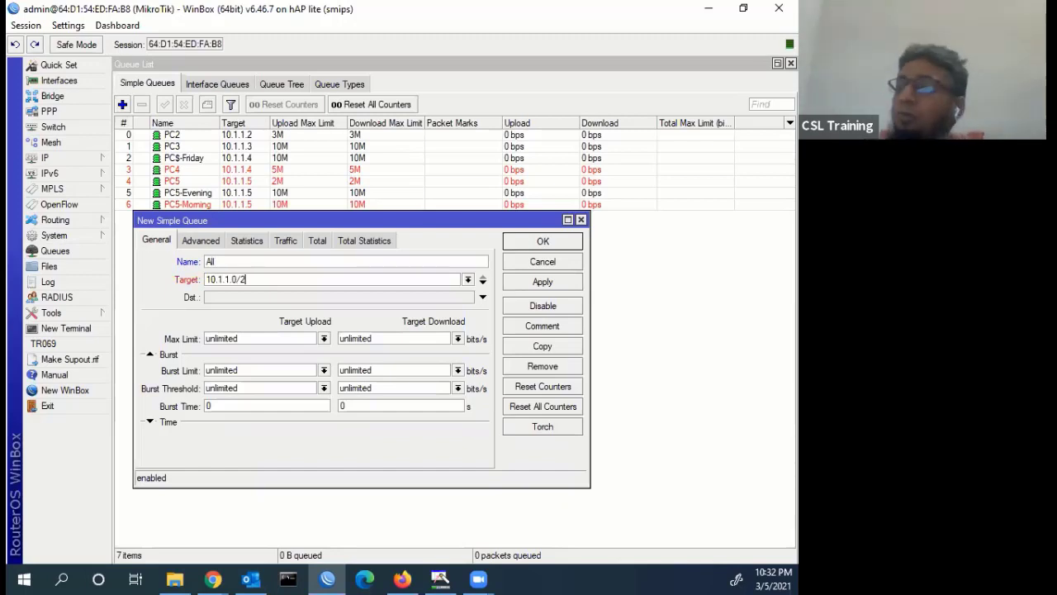
type("4")
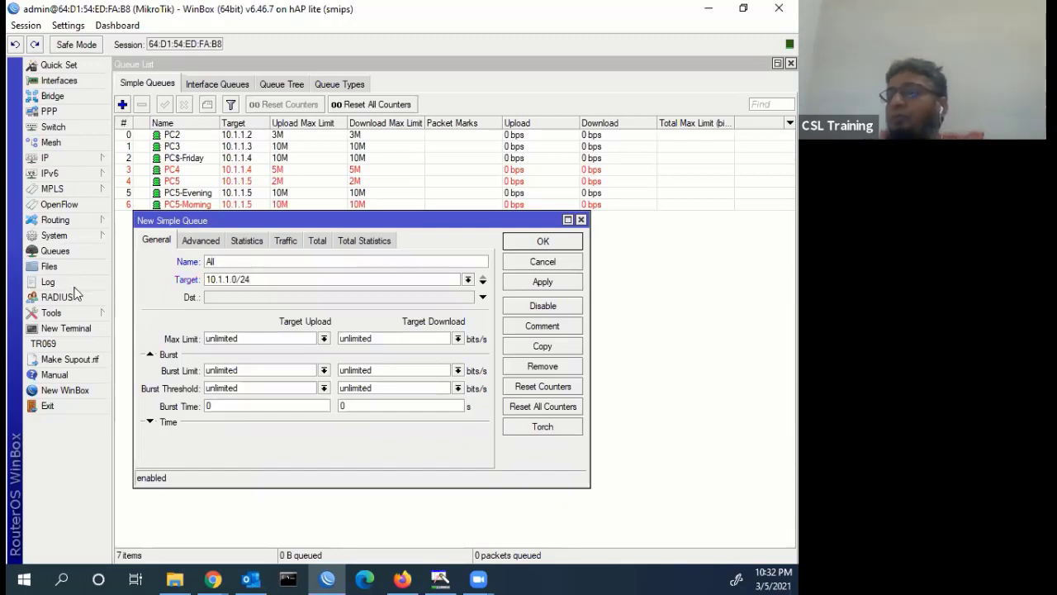
- Set the All queue's maximum limit to 10M for both target upload and target download
left_click(324, 339)
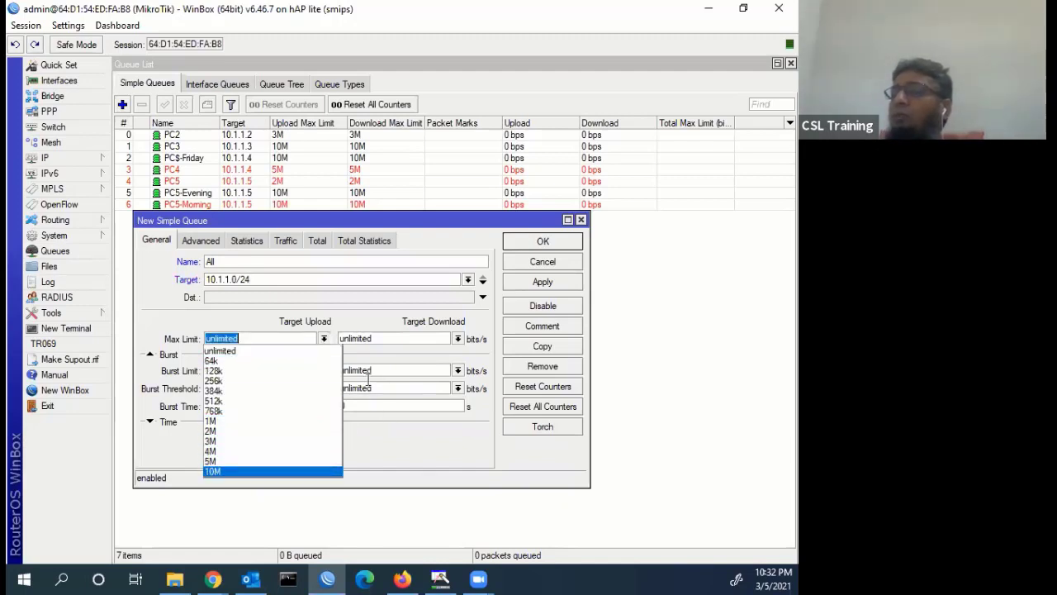
left_click(273, 351)
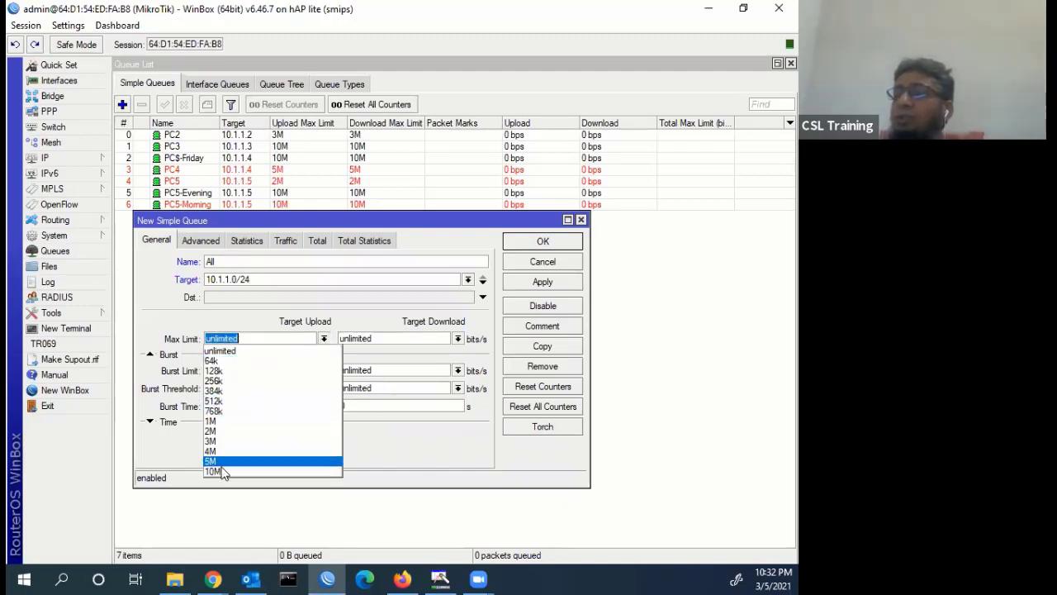
left_click(221, 470)
left_click(459, 339)
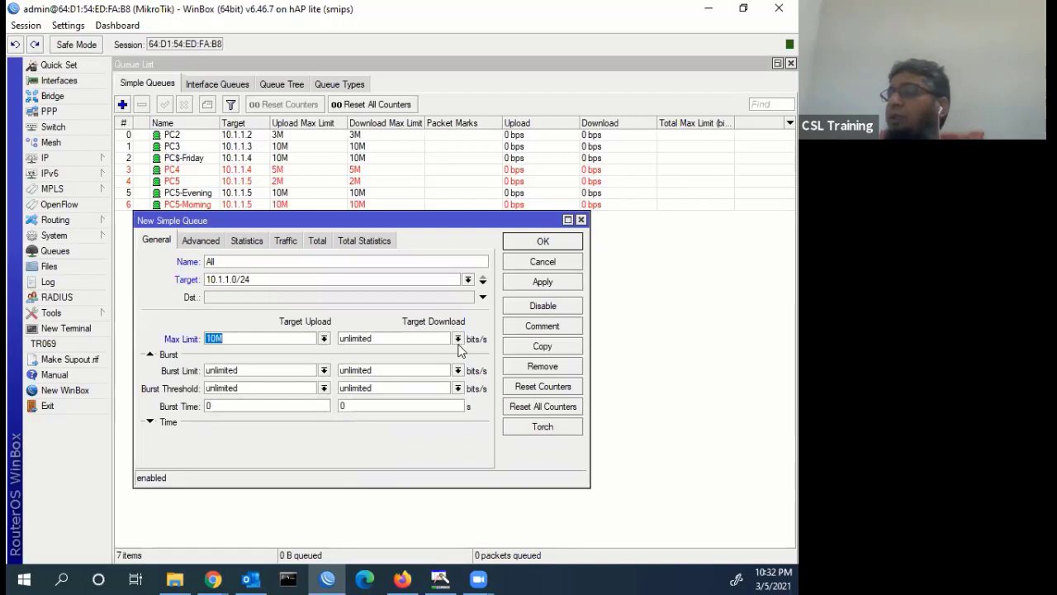
left_click(363, 472)
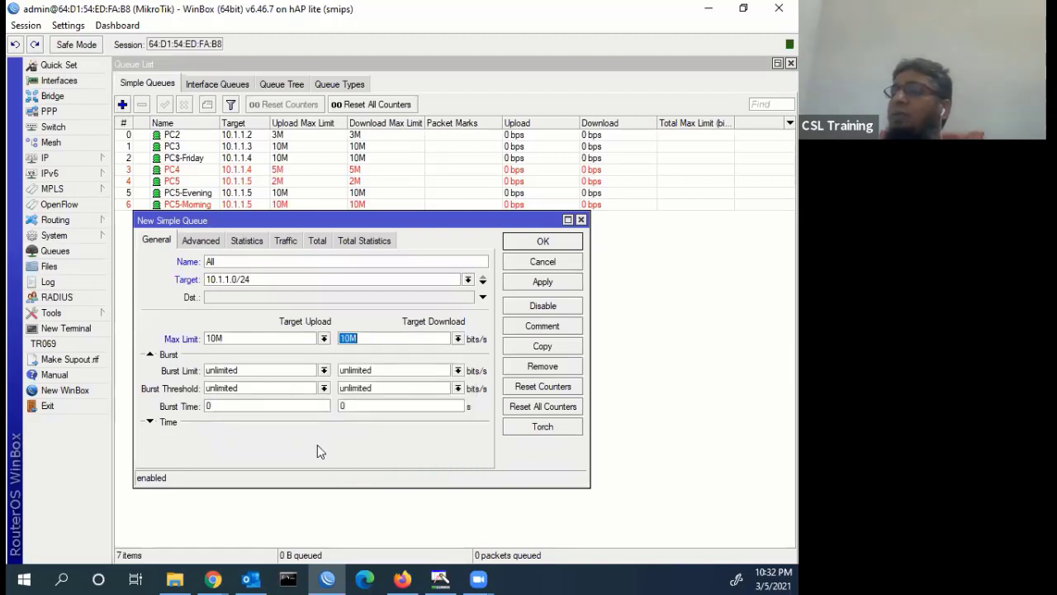
- Assign the Upload queue type to target upload and Download to target download, then apply and save the All queue
left_click(208, 244)
left_click(258, 361)
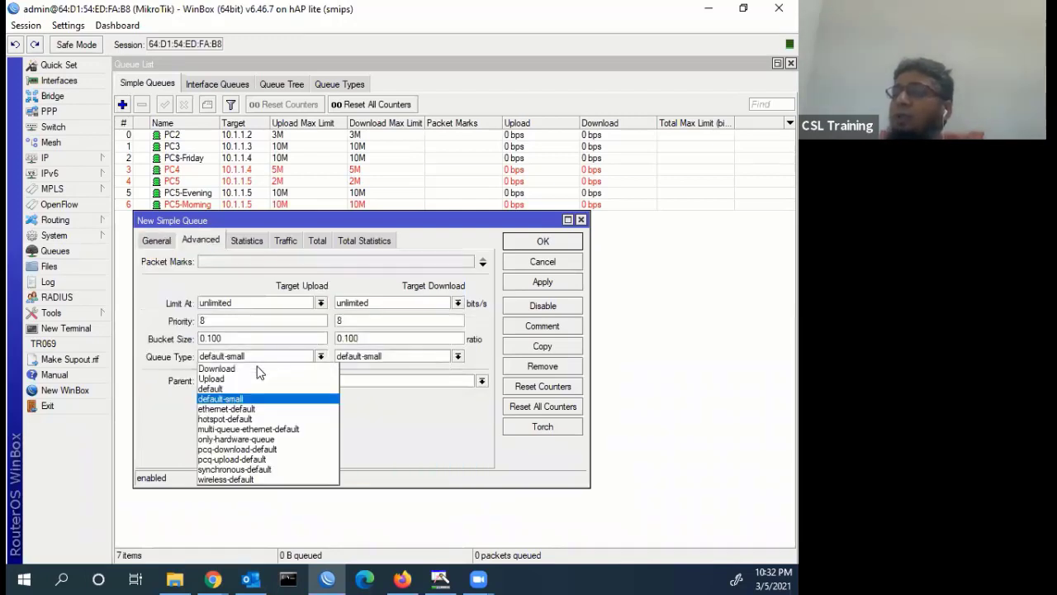
left_click(254, 370)
left_click(320, 356)
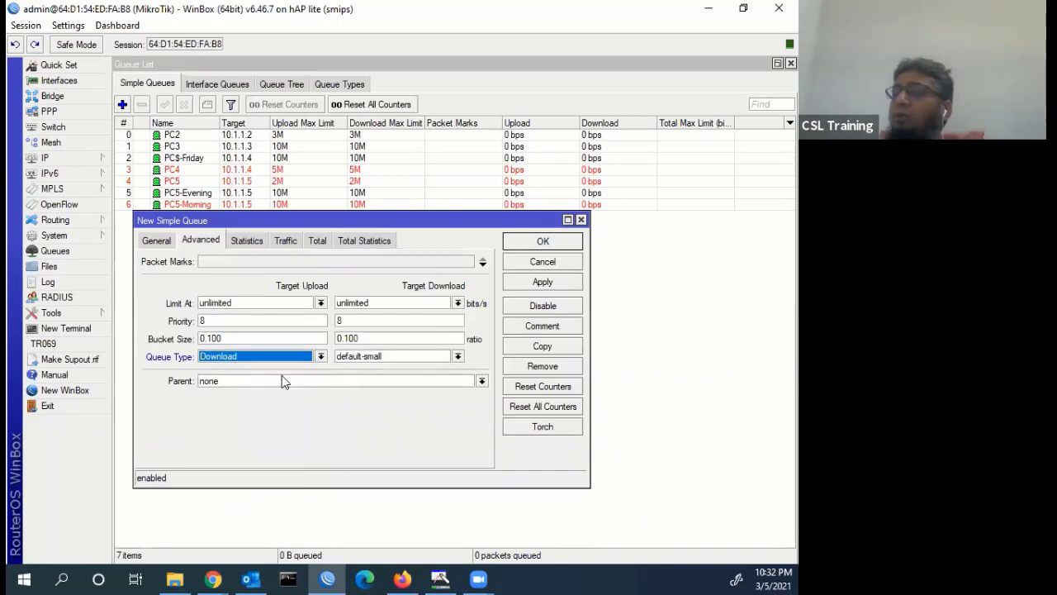
left_click(280, 380)
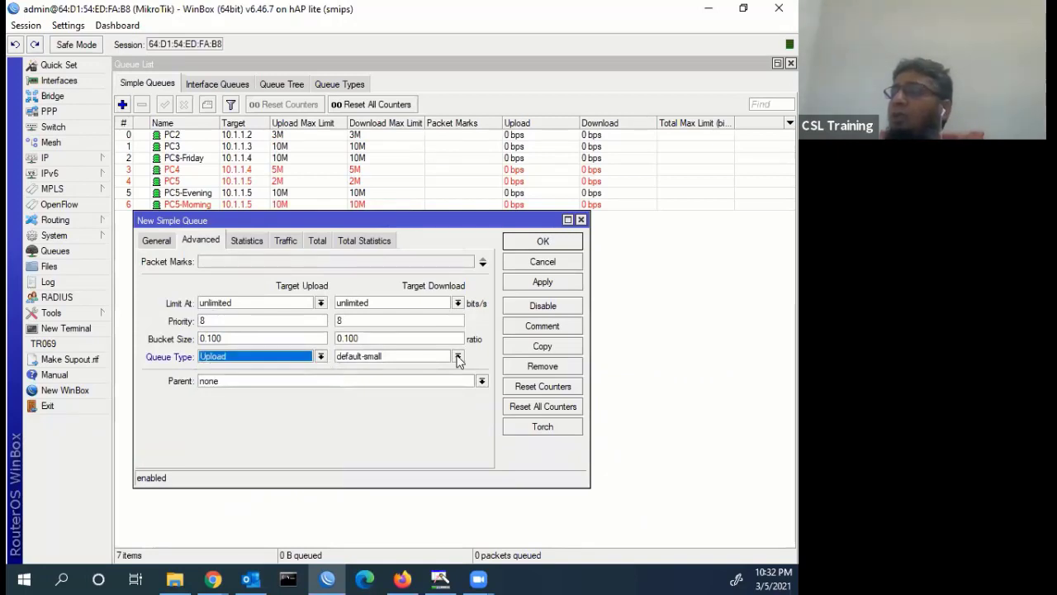
left_click(400, 357)
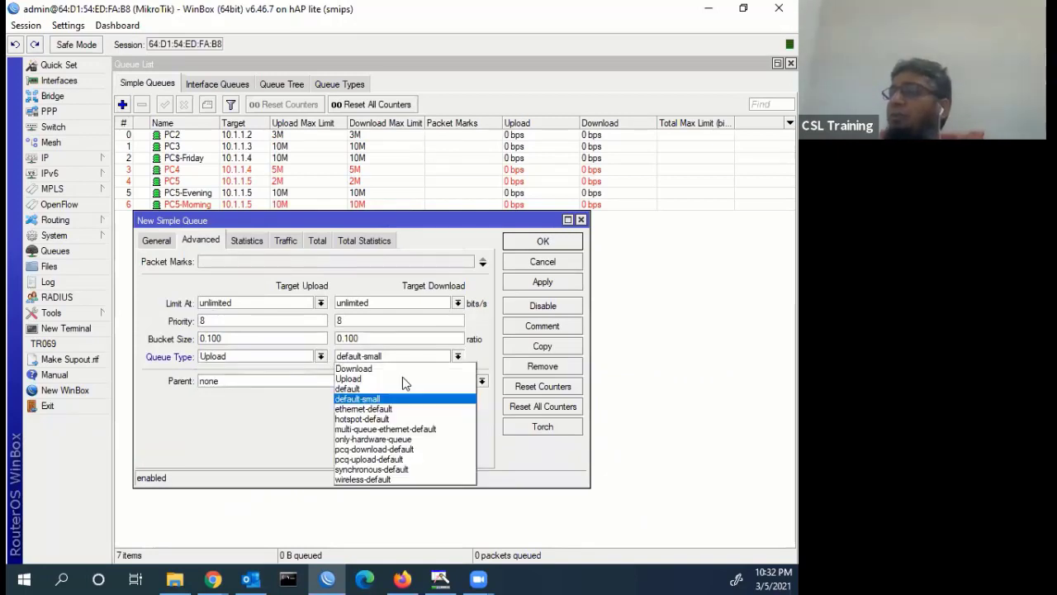
left_click(354, 368)
left_click(543, 282)
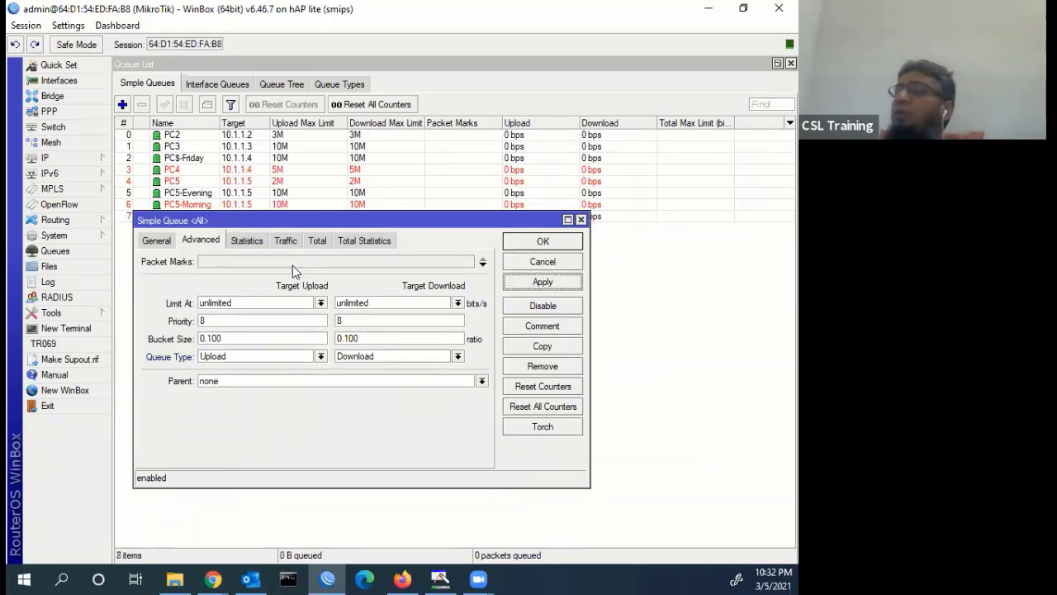
key("Return")
- Go through the simple queue entries from All up to PC2 to examine their order
left_click(257, 220)
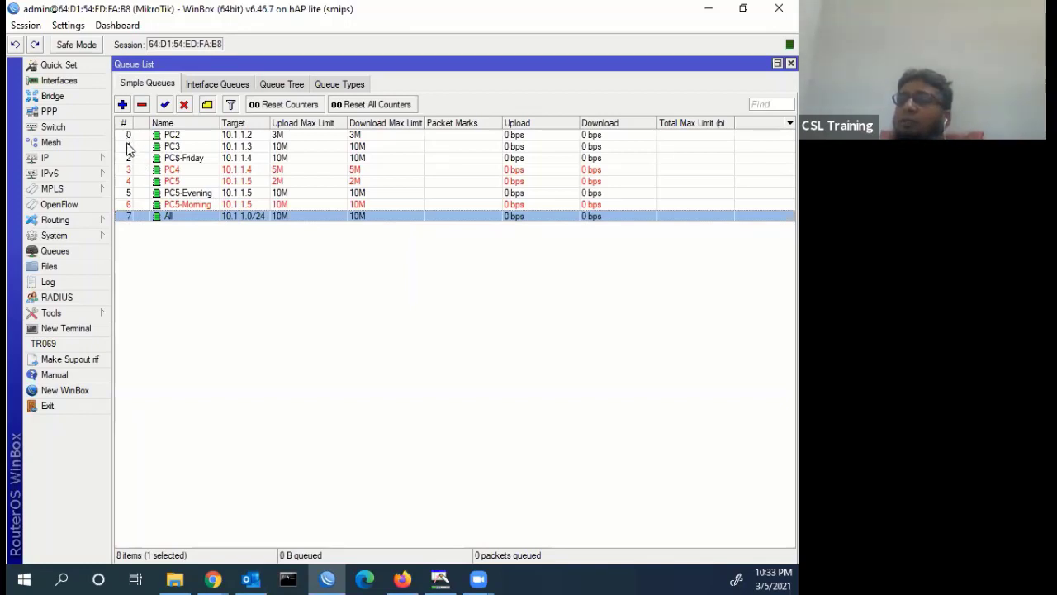
left_click(126, 204)
left_click(126, 192)
left_click(124, 169)
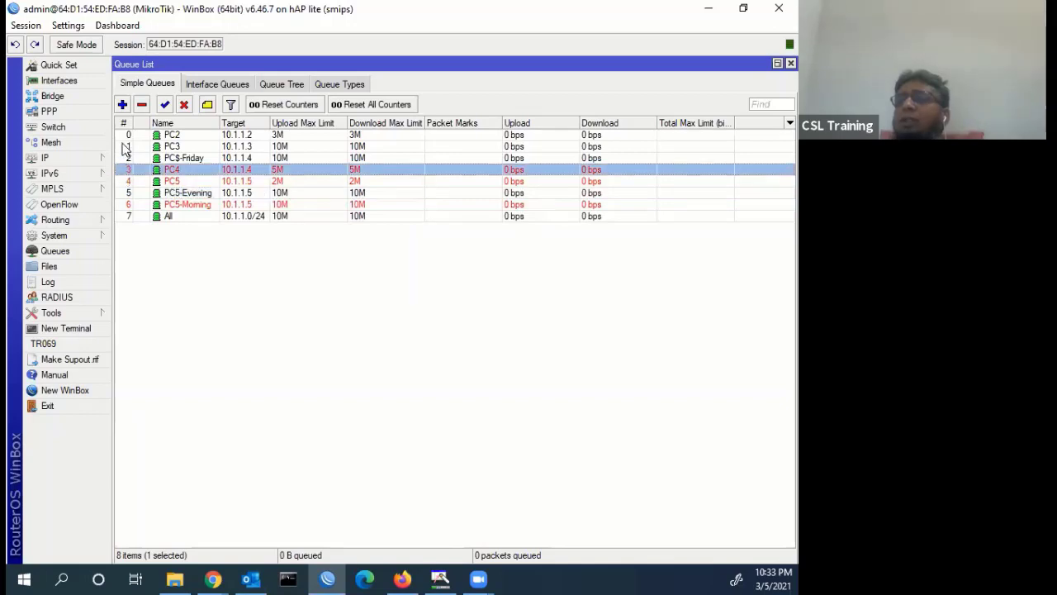
left_click(124, 146)
left_click(123, 136)
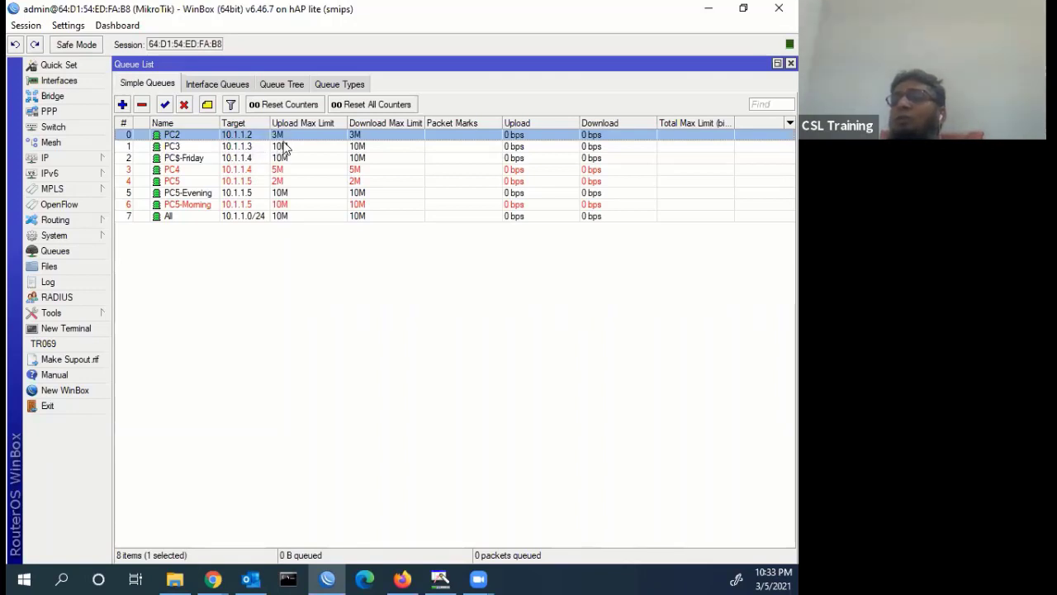
- Compare the targets and maximum limits of the simple queues from PC3 down to All
left_click(282, 148)
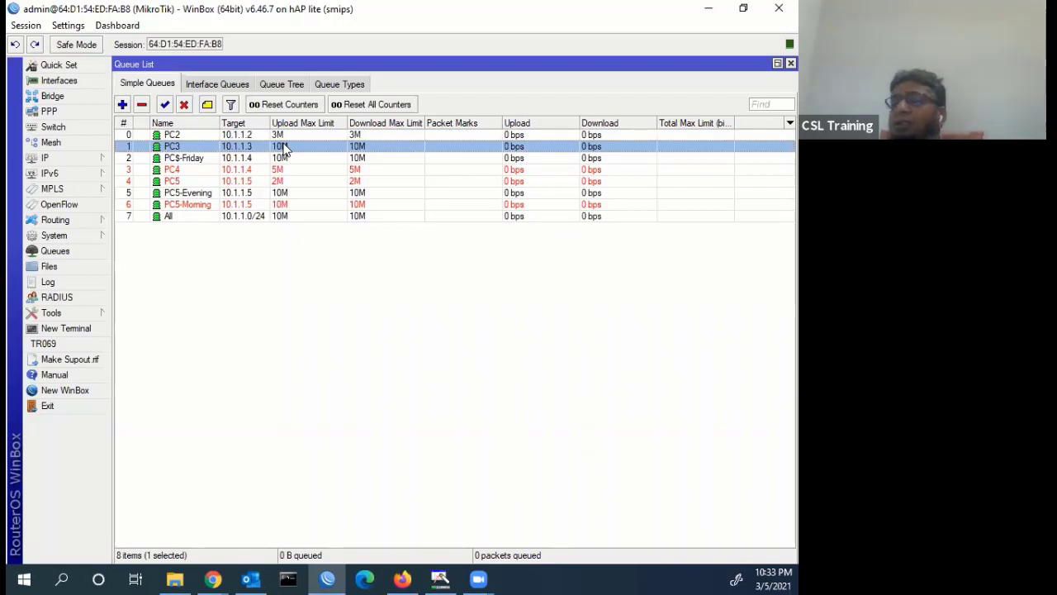
left_click(240, 159)
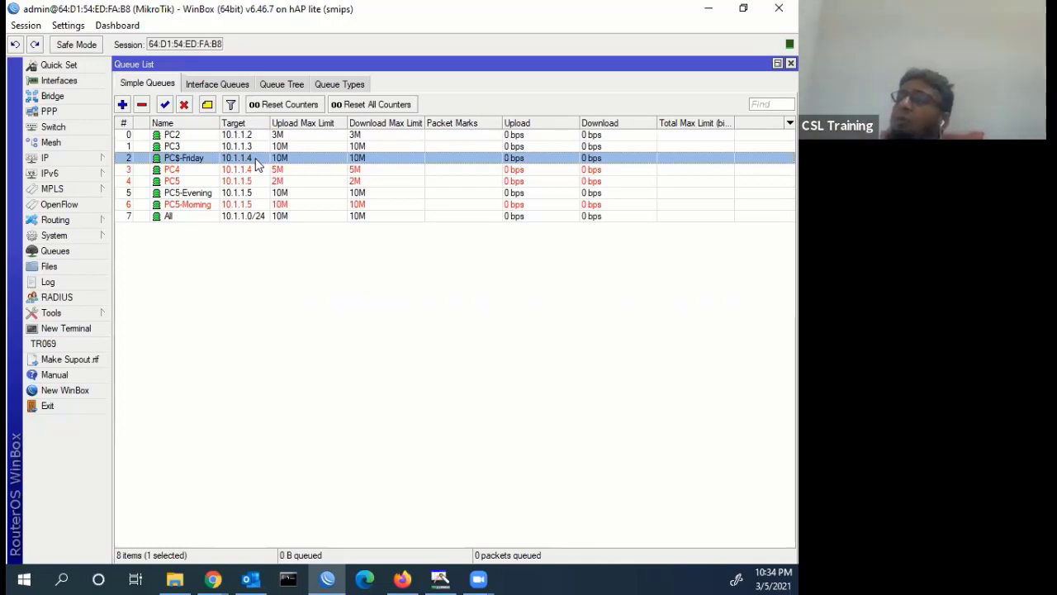
left_click(252, 171)
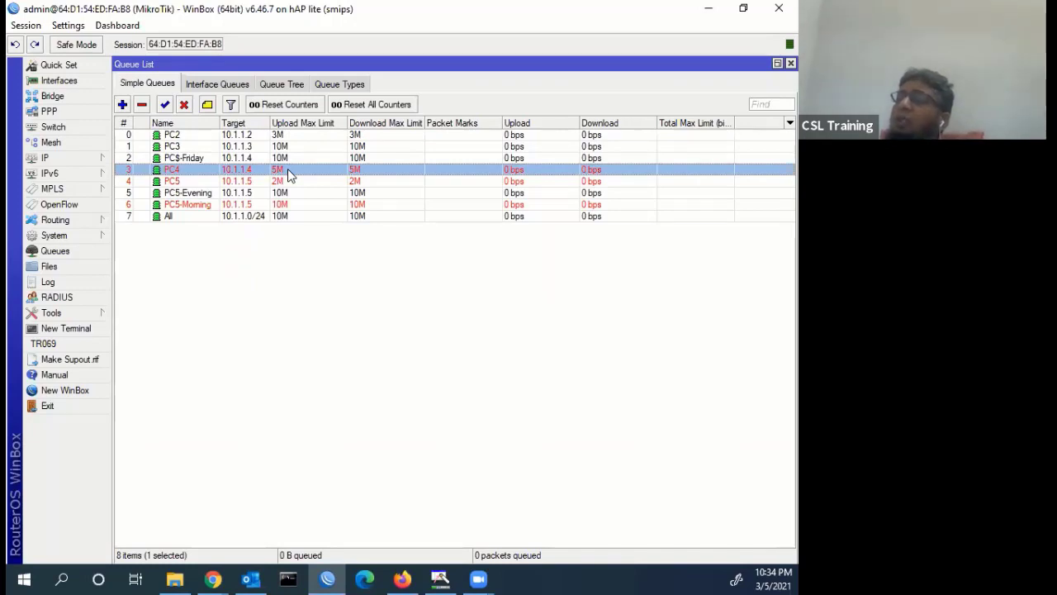
left_click(260, 160)
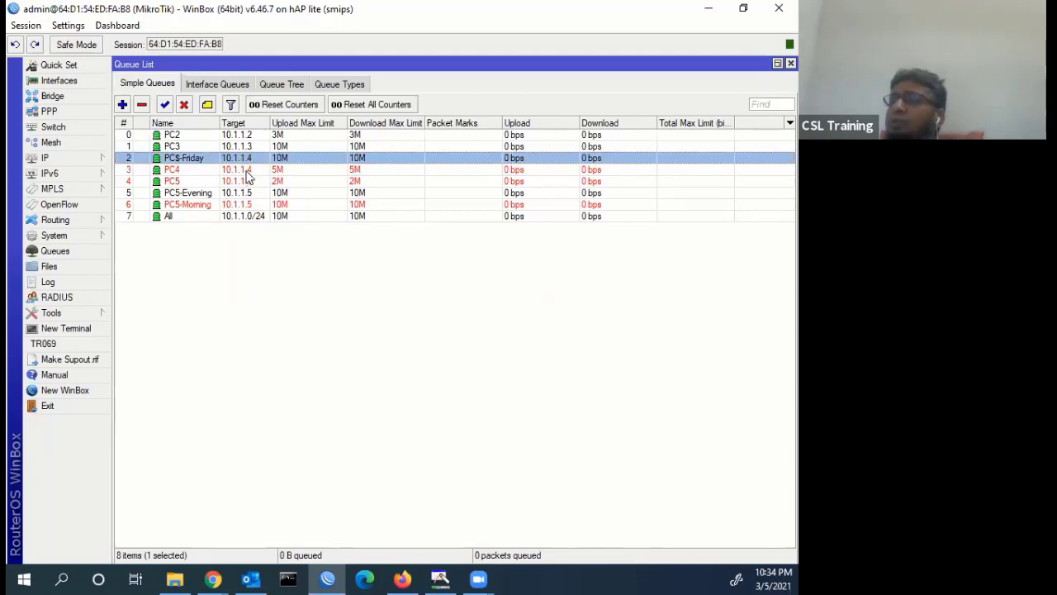
left_click(246, 171)
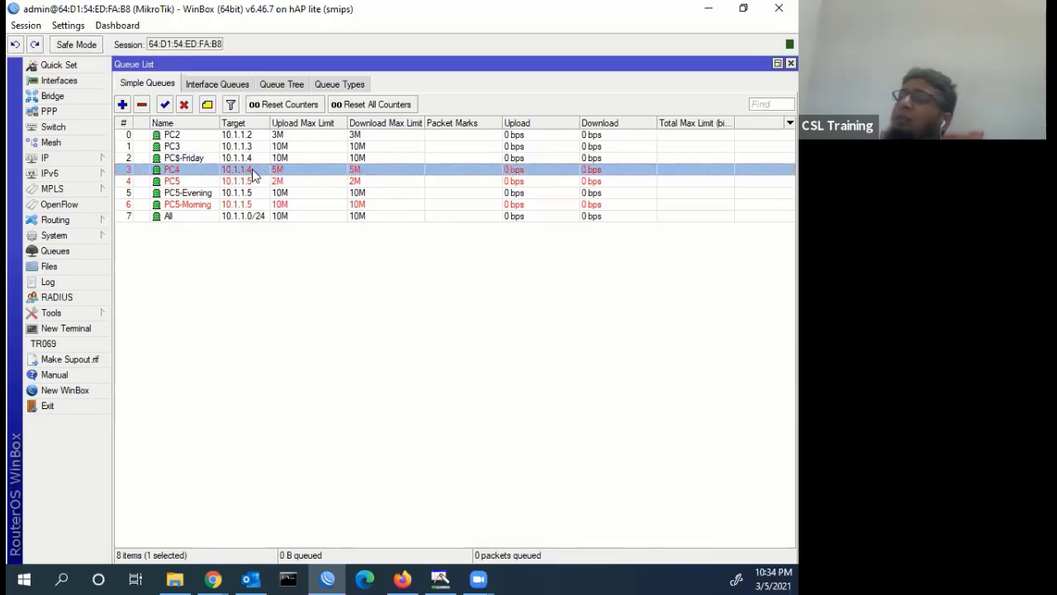
left_click(250, 182)
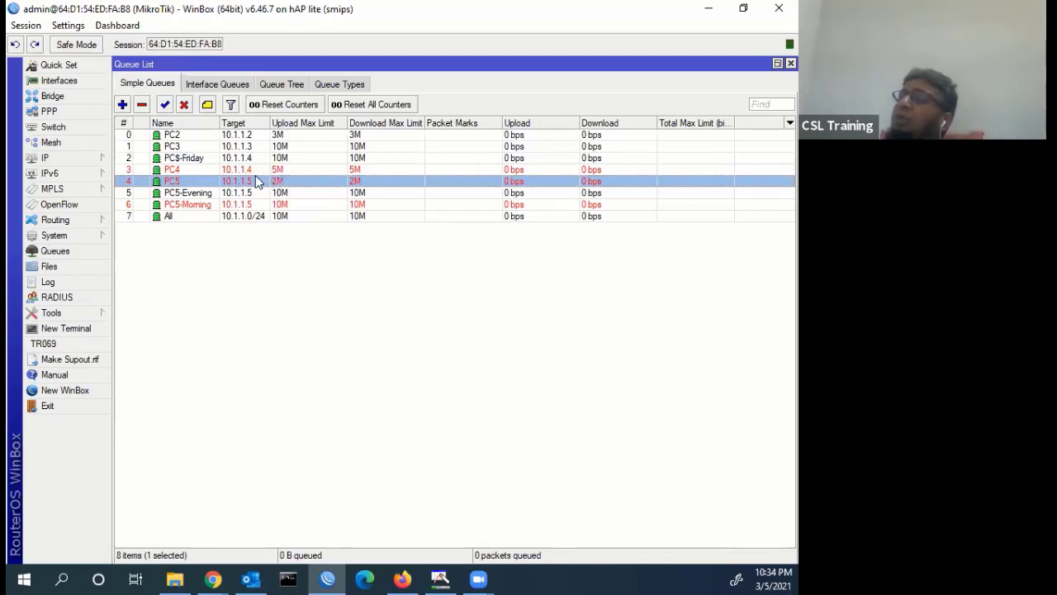
left_click(252, 195)
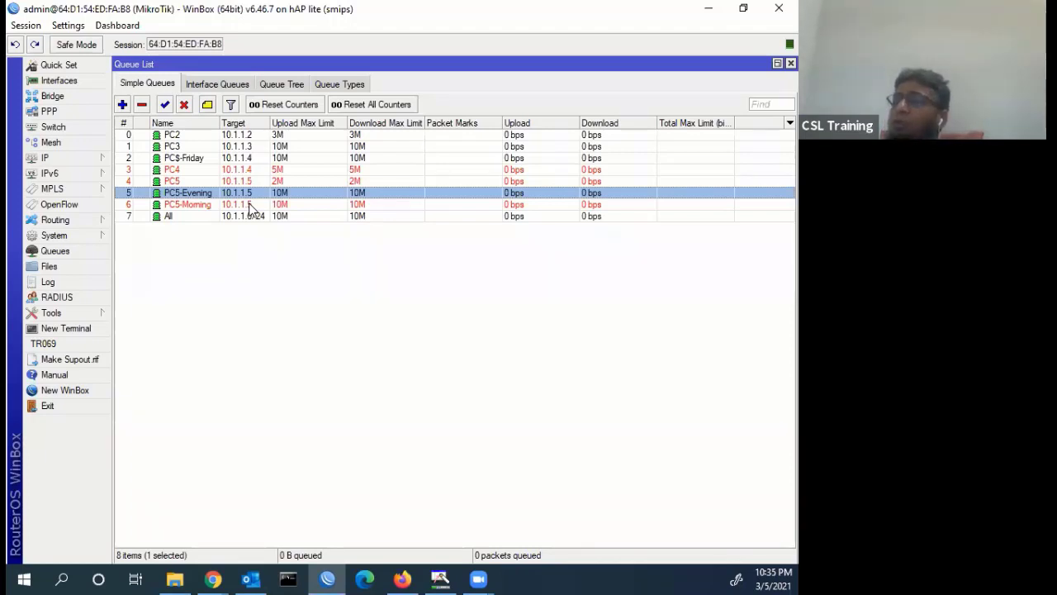
left_click(255, 218)
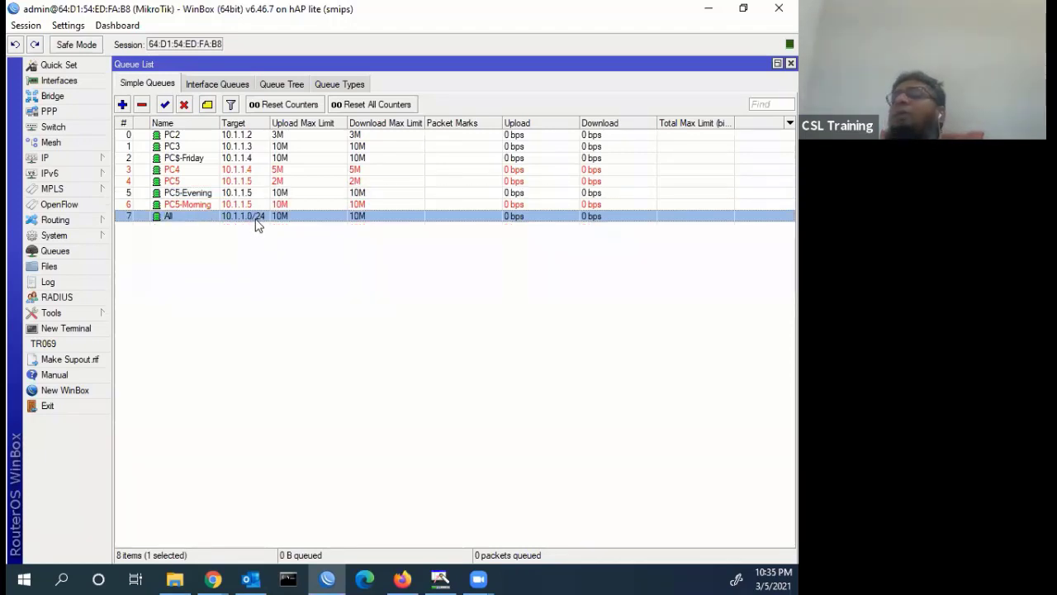
- Check the All queue's assigned queue types and the Download queue type's rate, then return to the simple queues
double_click(325, 219)
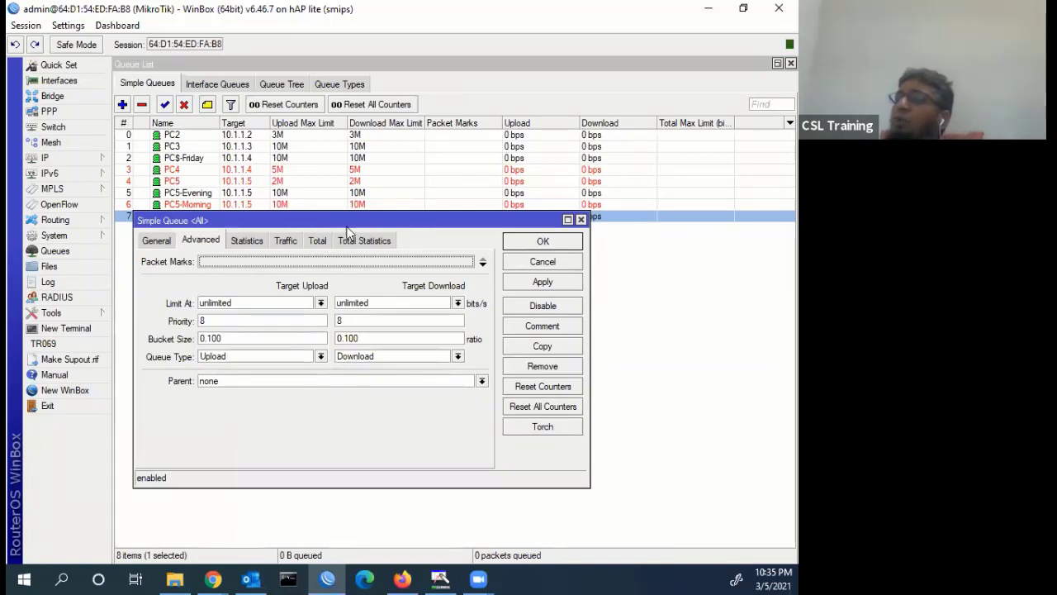
key("Escape")
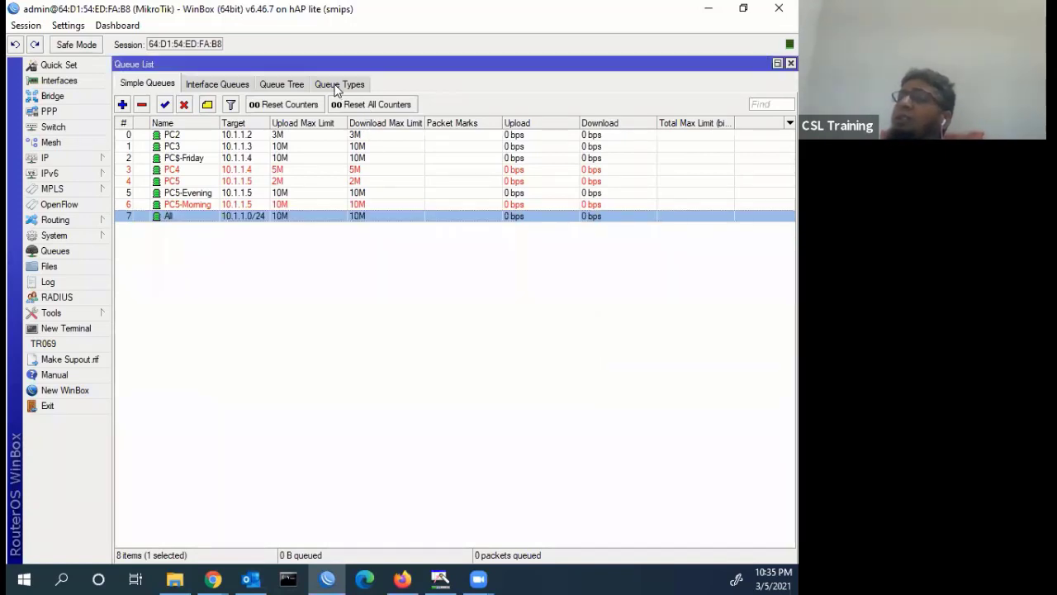
left_click(337, 84)
double_click(156, 135)
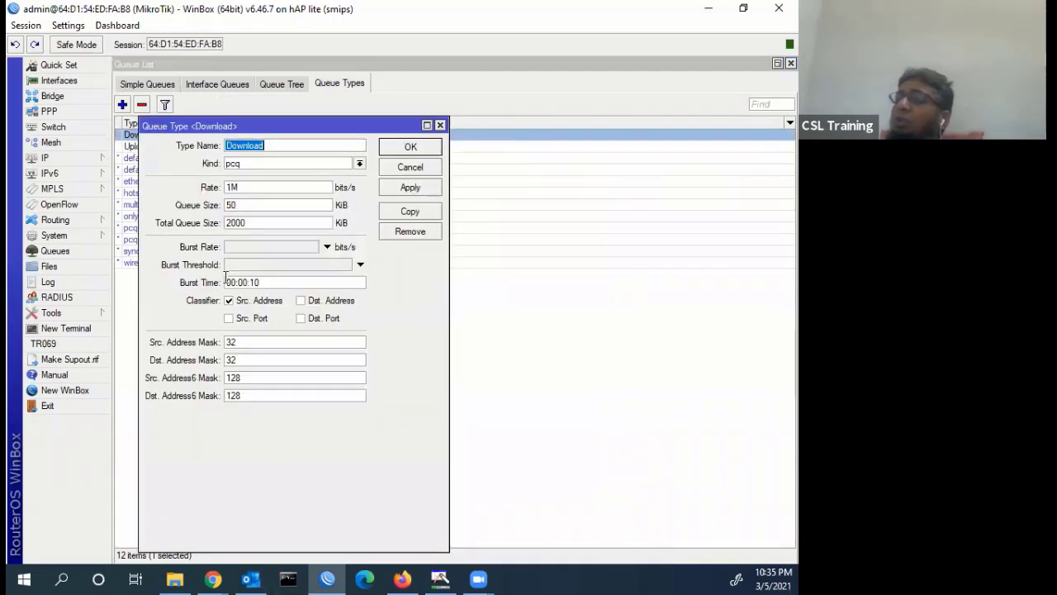
double_click(238, 187)
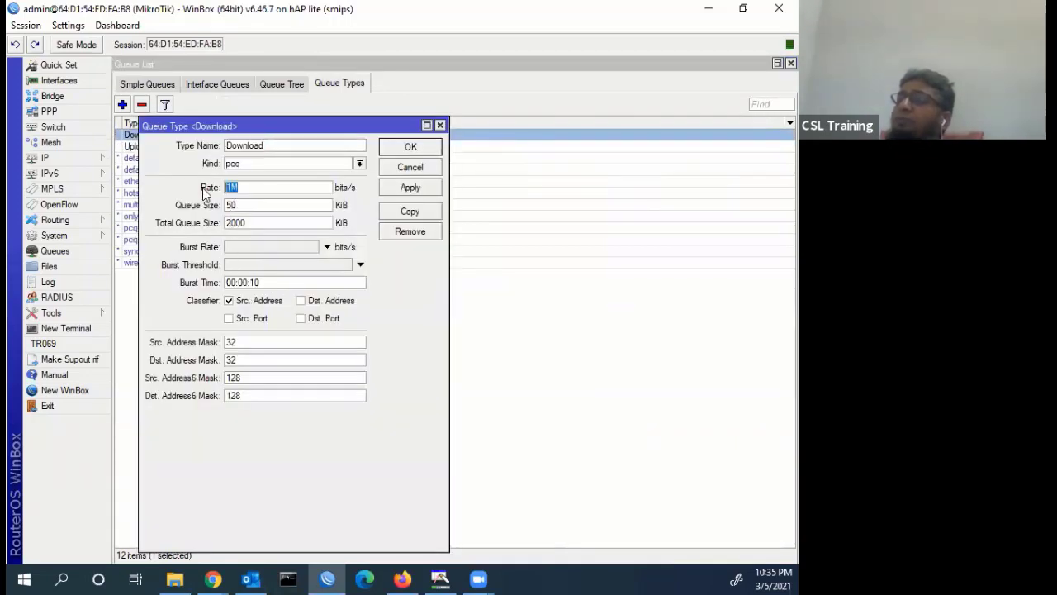
left_click(436, 167)
left_click(132, 84)
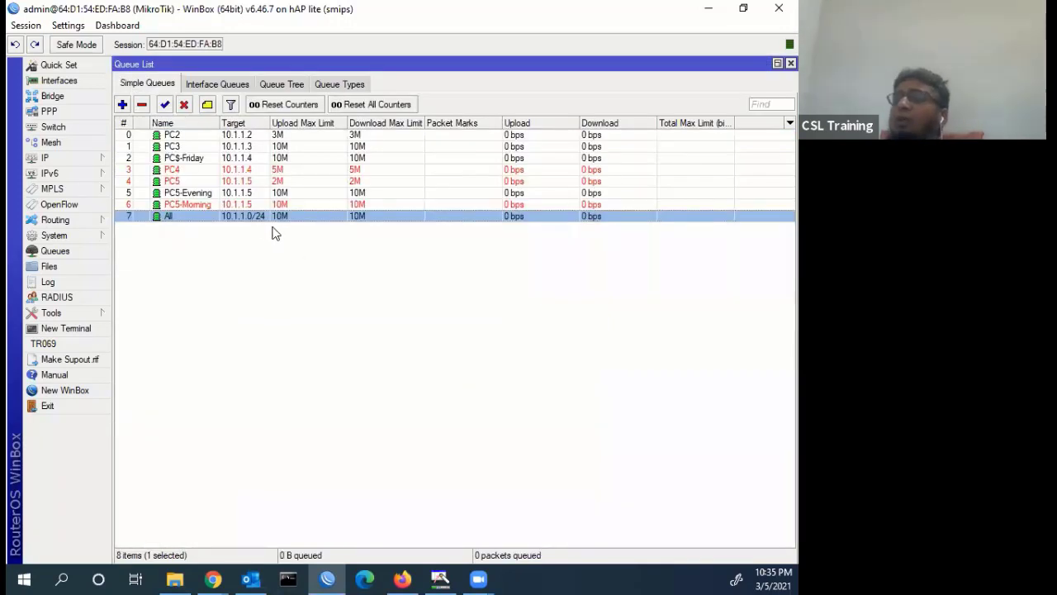